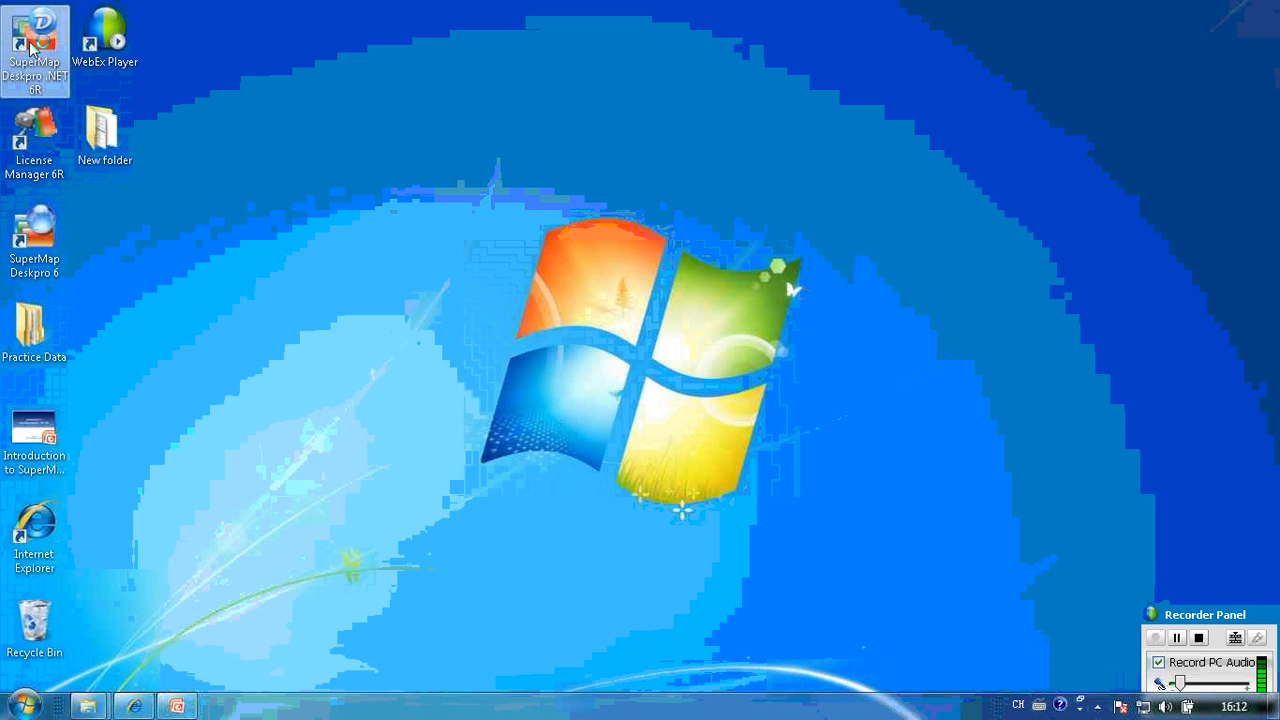
Launch SuperMap Deskpro .NET 6R and set the Workspace Manager and Layer Manager to auto-hide
double_click(30, 45)
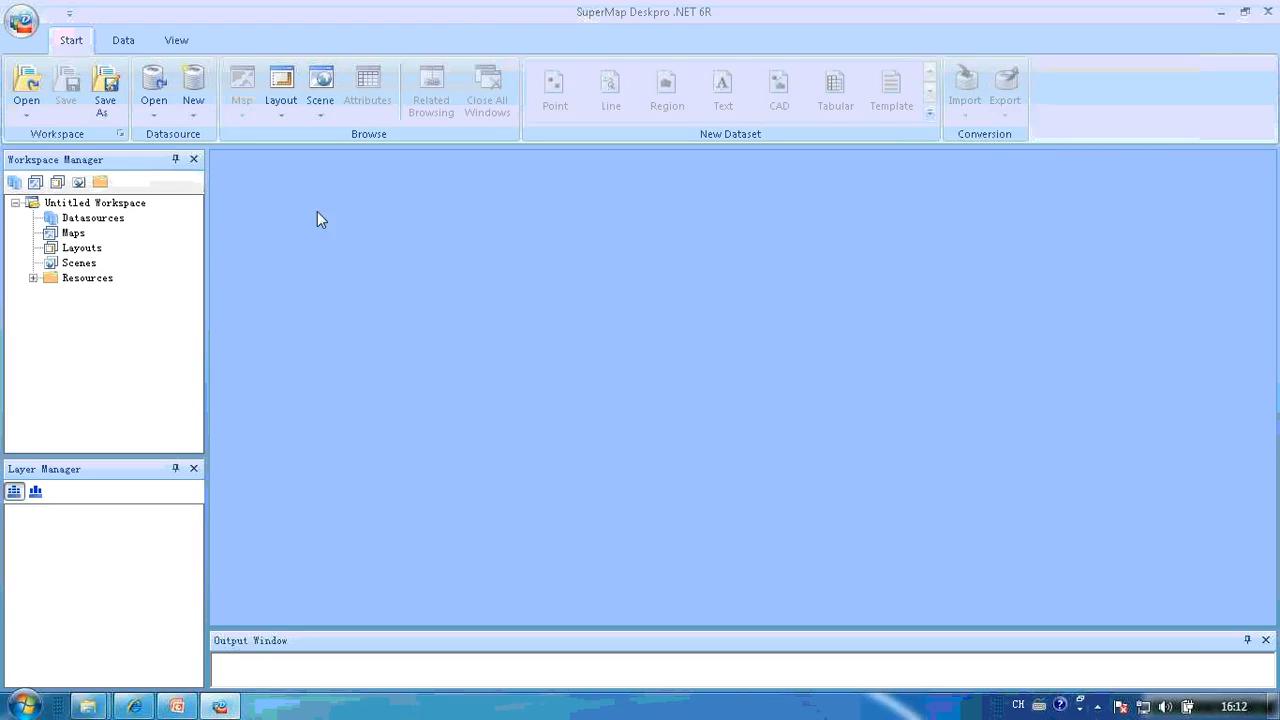
click(150, 160)
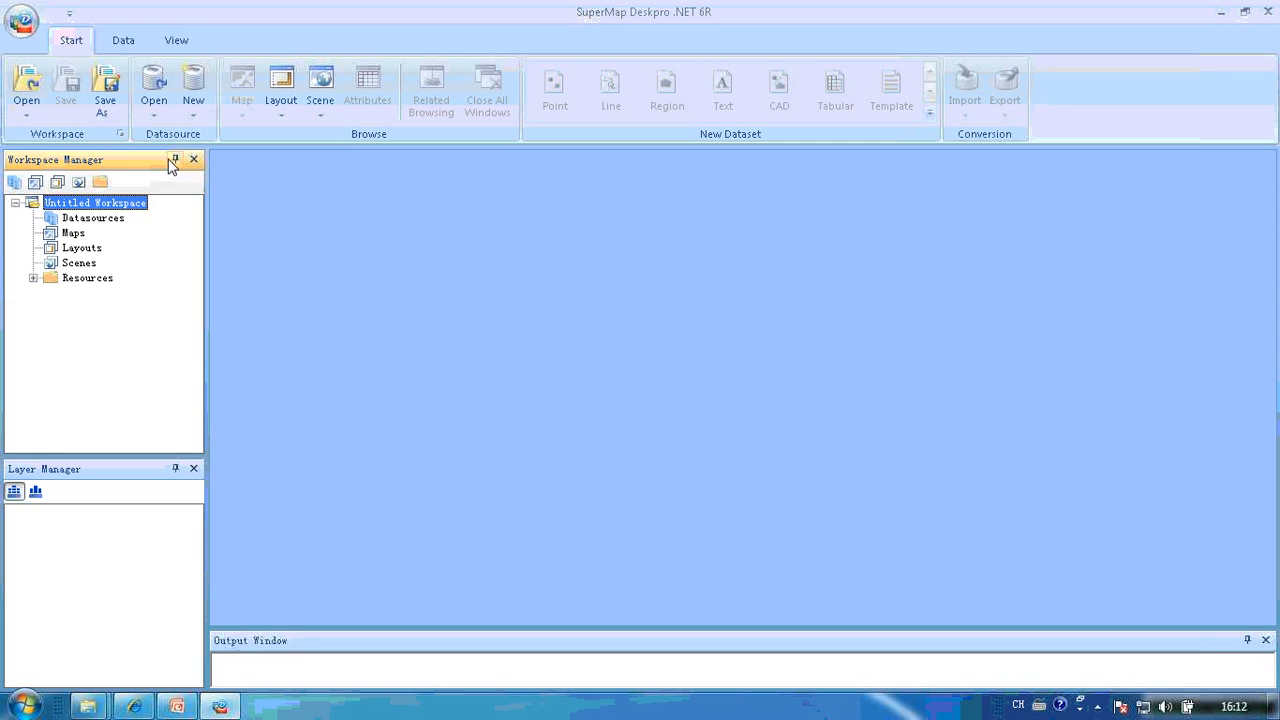
click(174, 160)
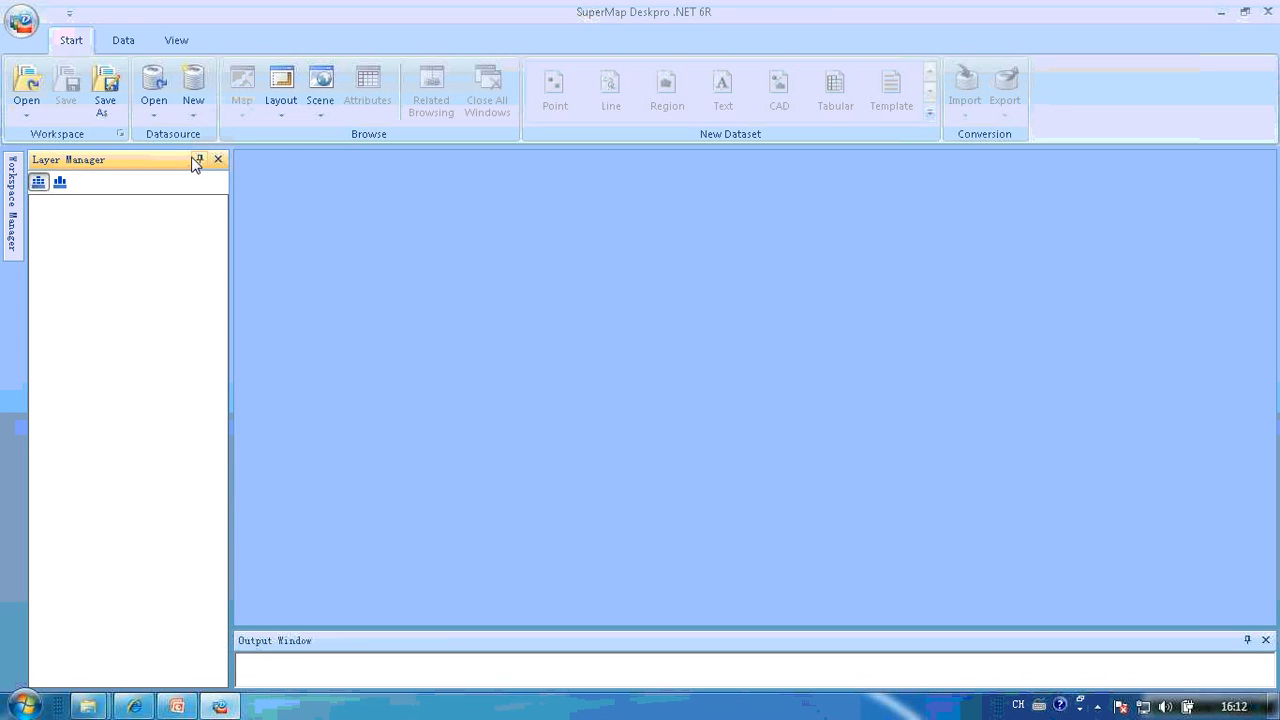
click(196, 161)
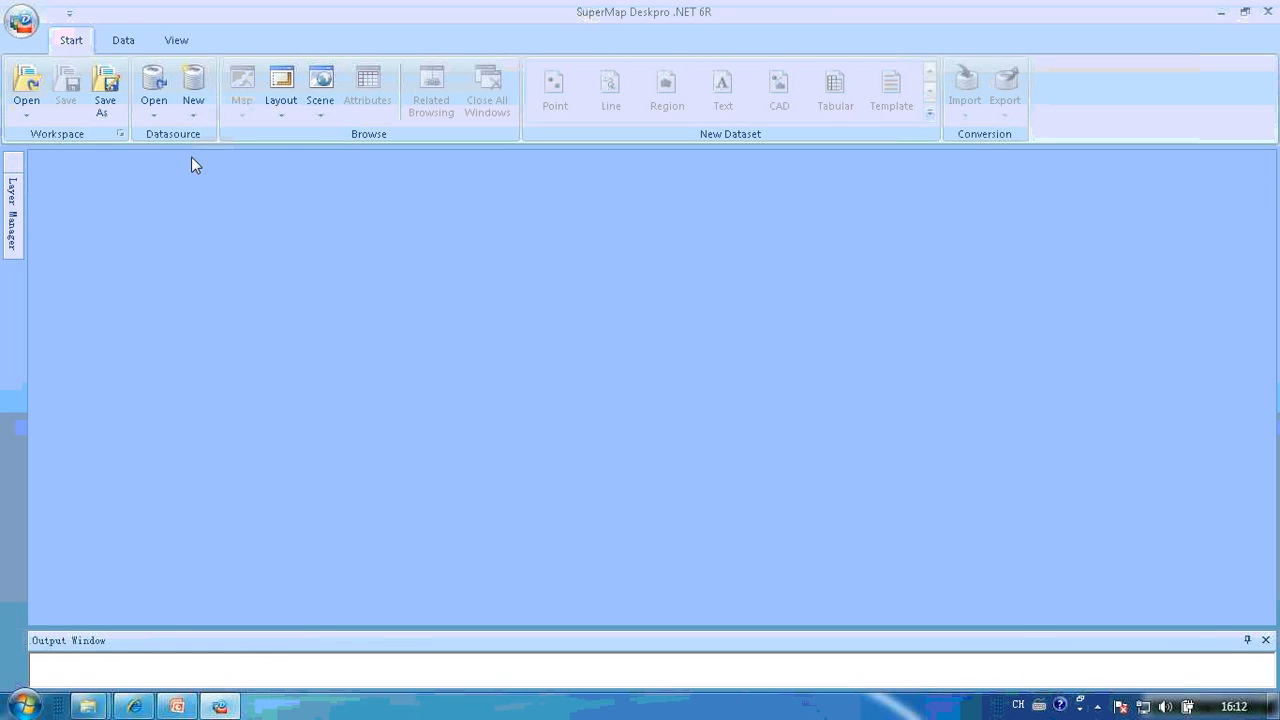
Close the Output Window and pin the Layer Manager and Workspace Manager back in place
click(1007, 645)
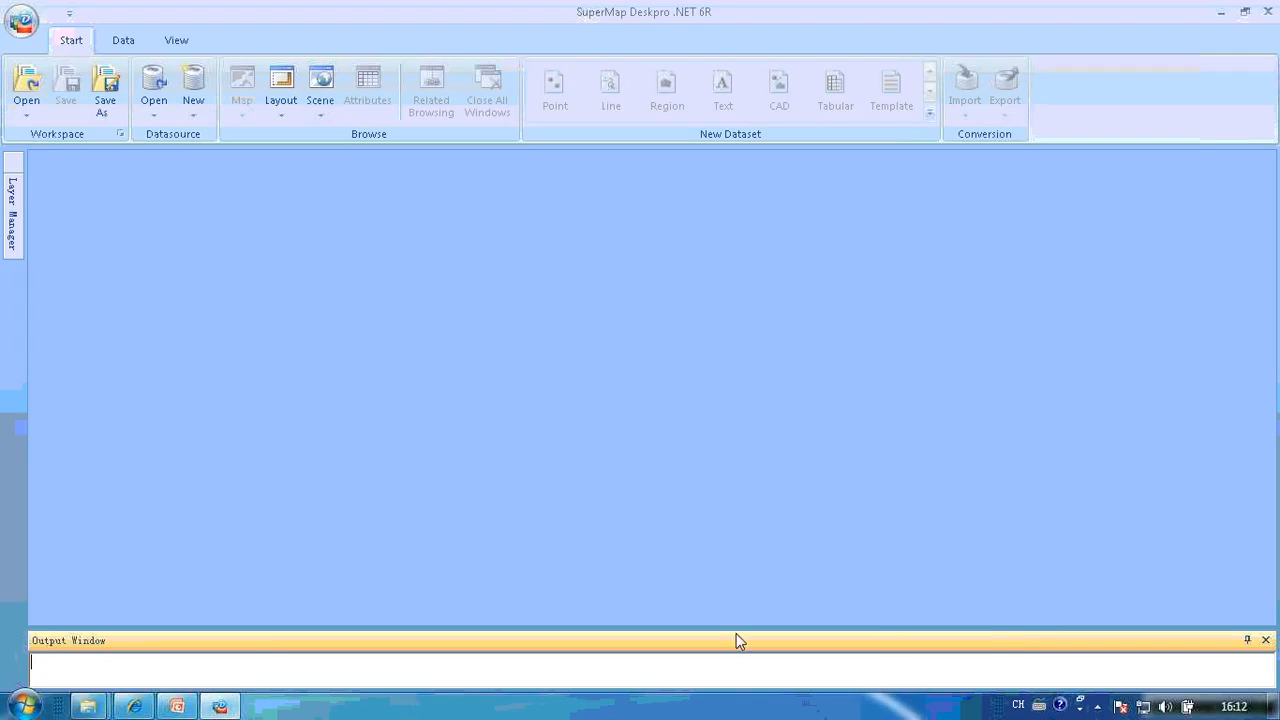
click(1266, 640)
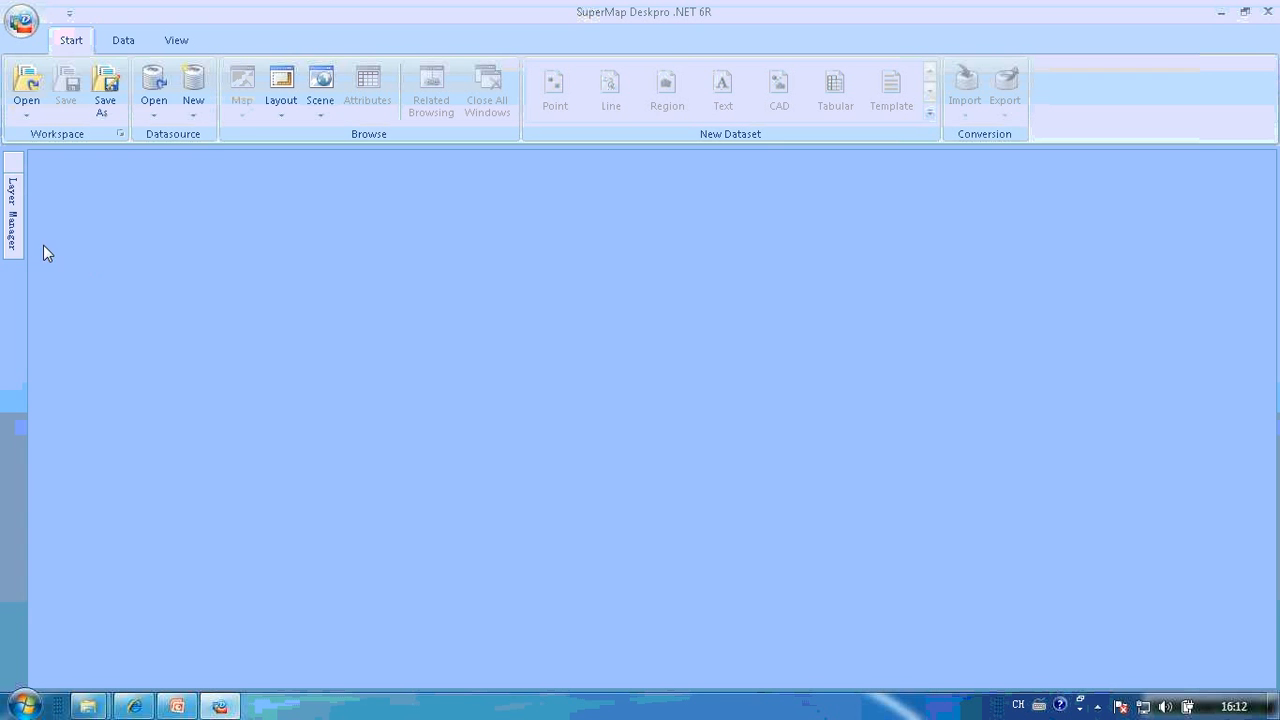
mouse_move(12, 200)
click(198, 160)
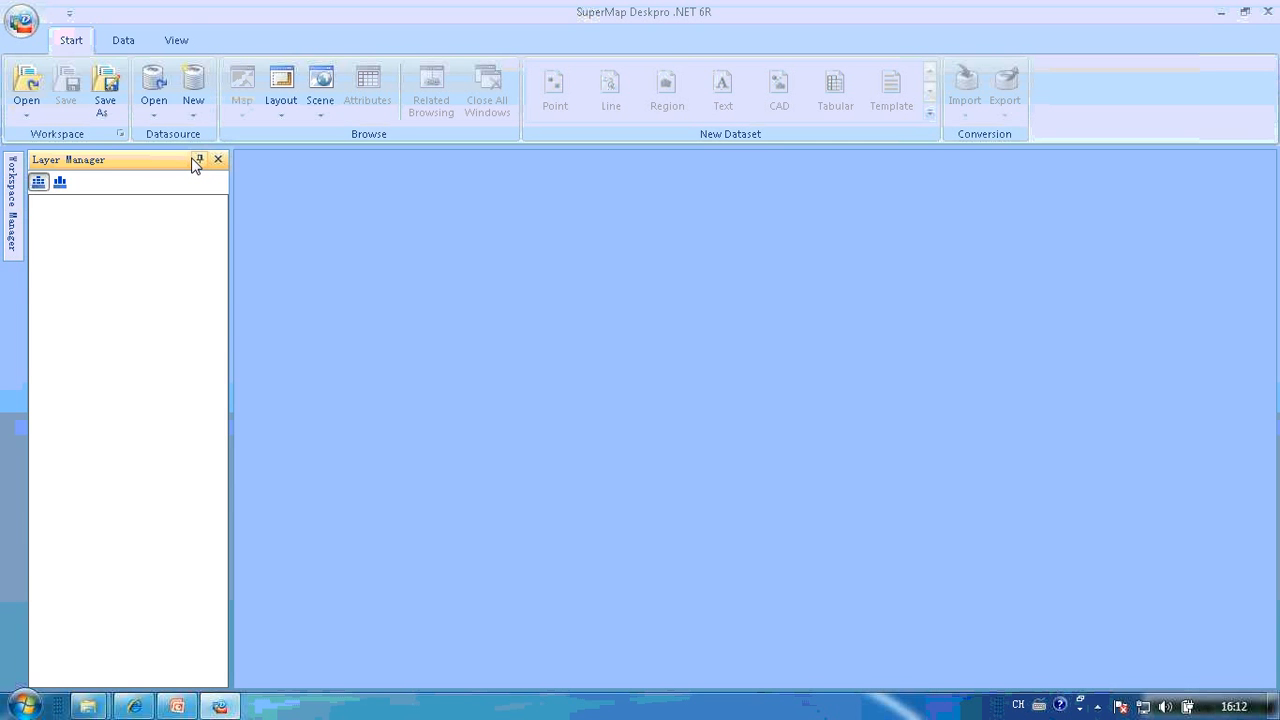
mouse_move(12, 170)
click(195, 160)
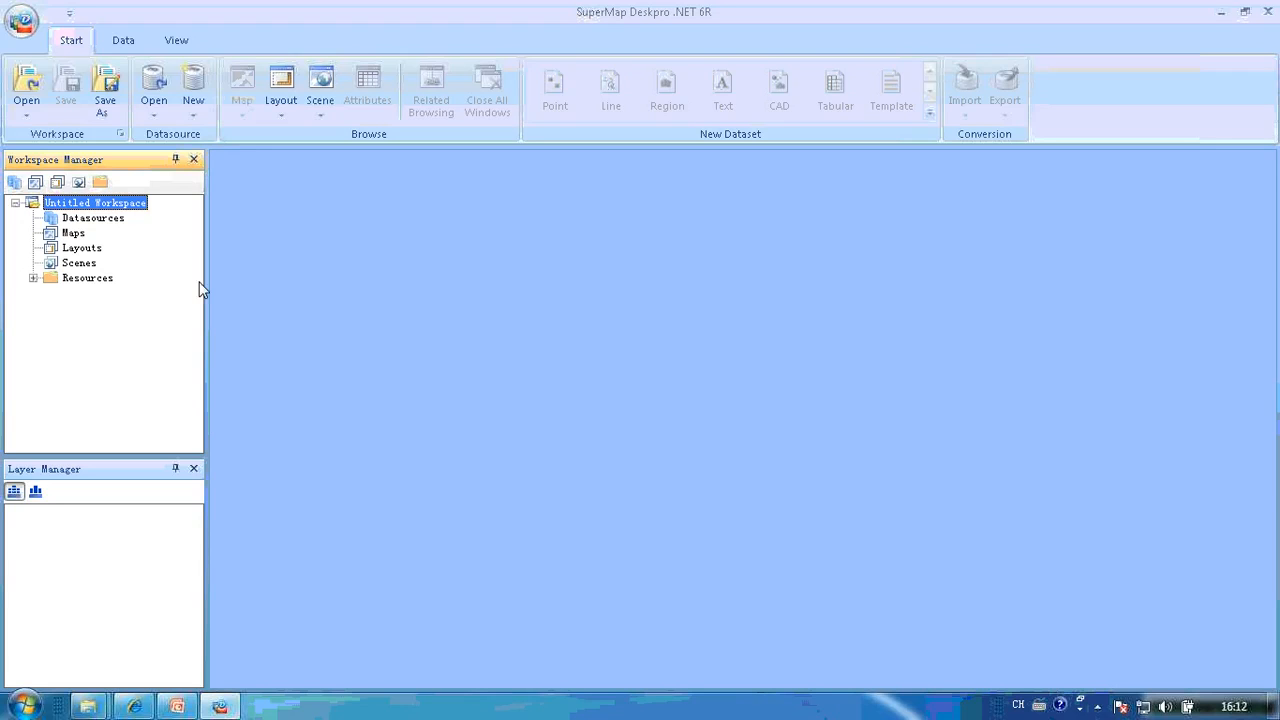
Open the sample workspace Jingjin.smwu
click(24, 20)
mouse_move(85, 232)
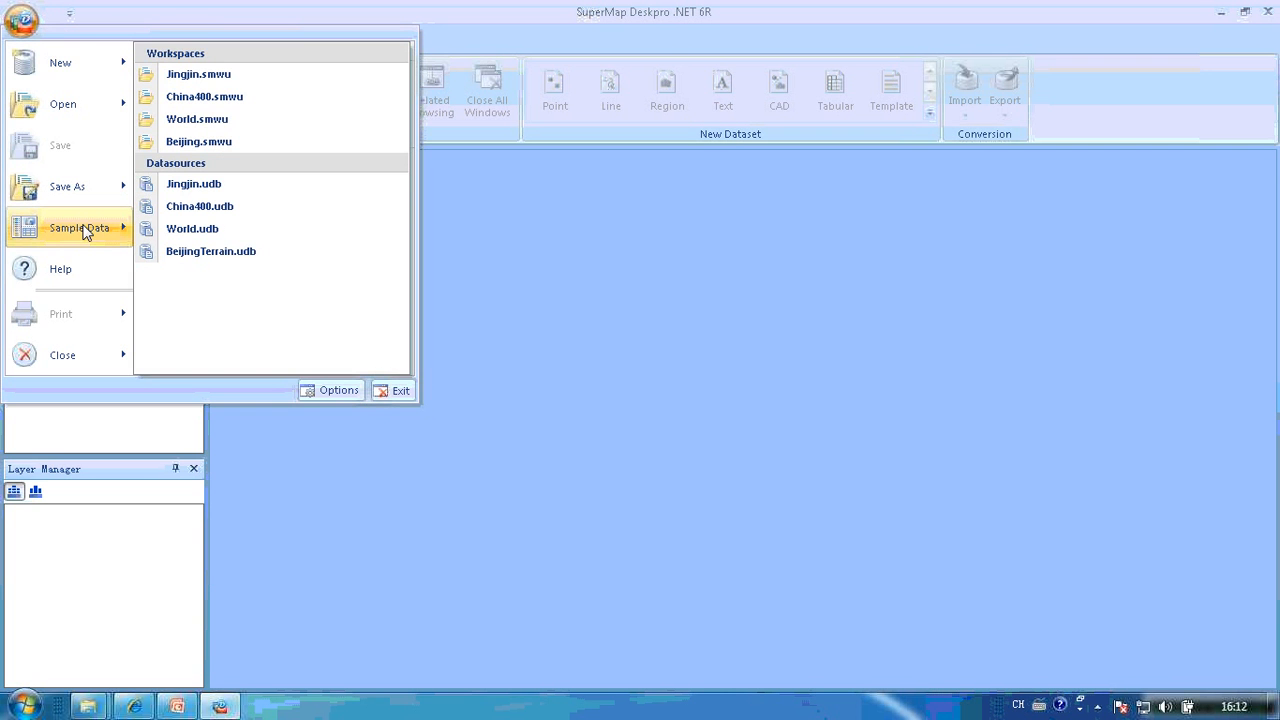
click(208, 78)
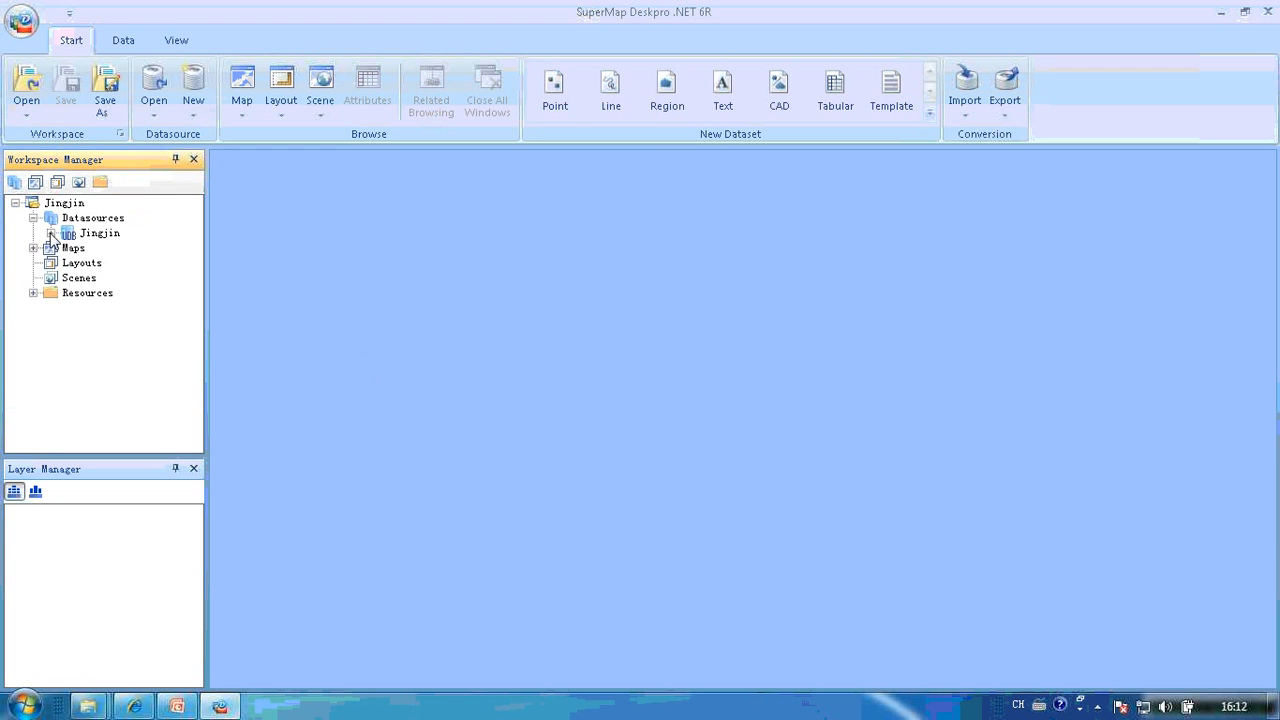
Display the Neighbor_R region dataset from the Jingjin datasource in a map window, and close that map after viewing it
click(50, 234)
click(127, 278)
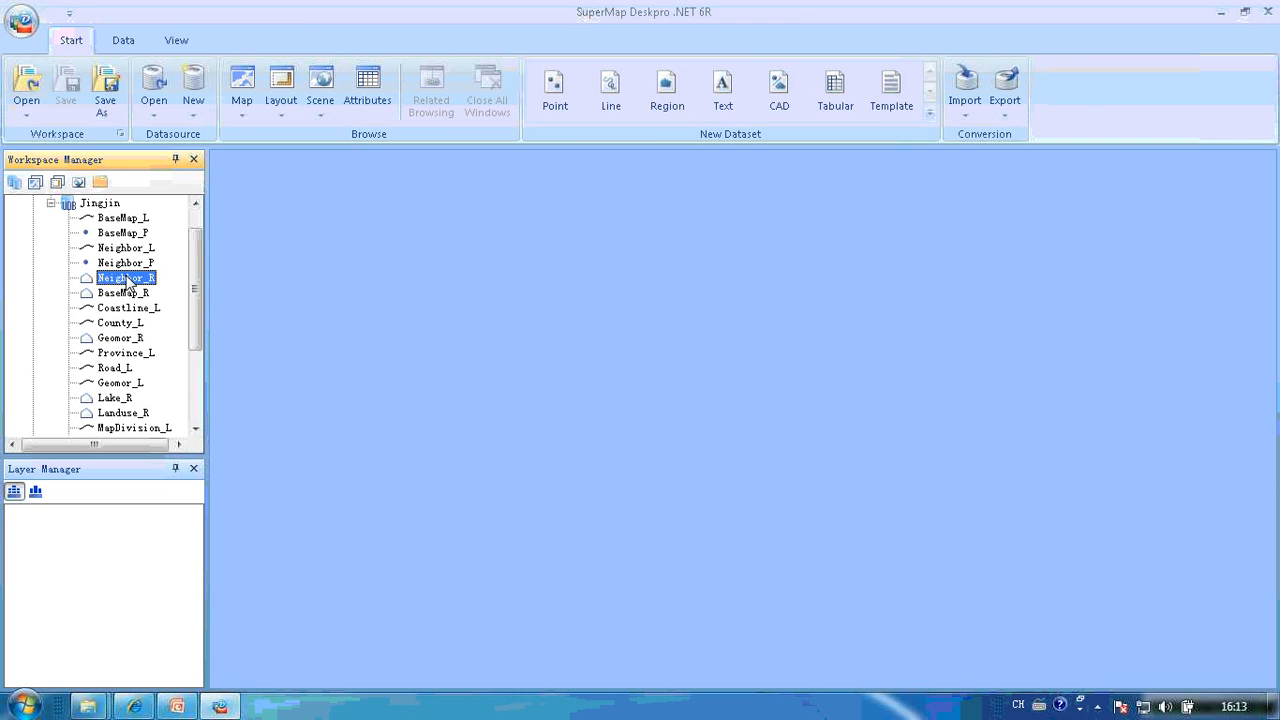
double_click(127, 278)
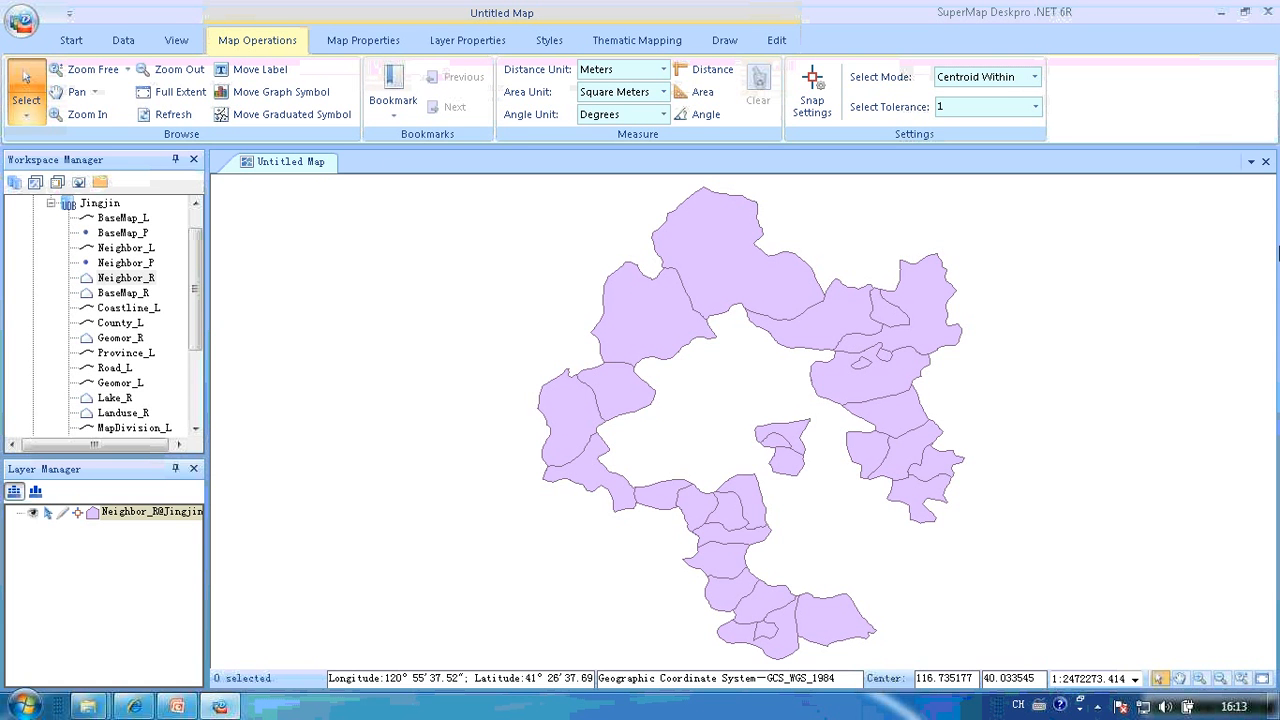
click(1265, 163)
click(680, 413)
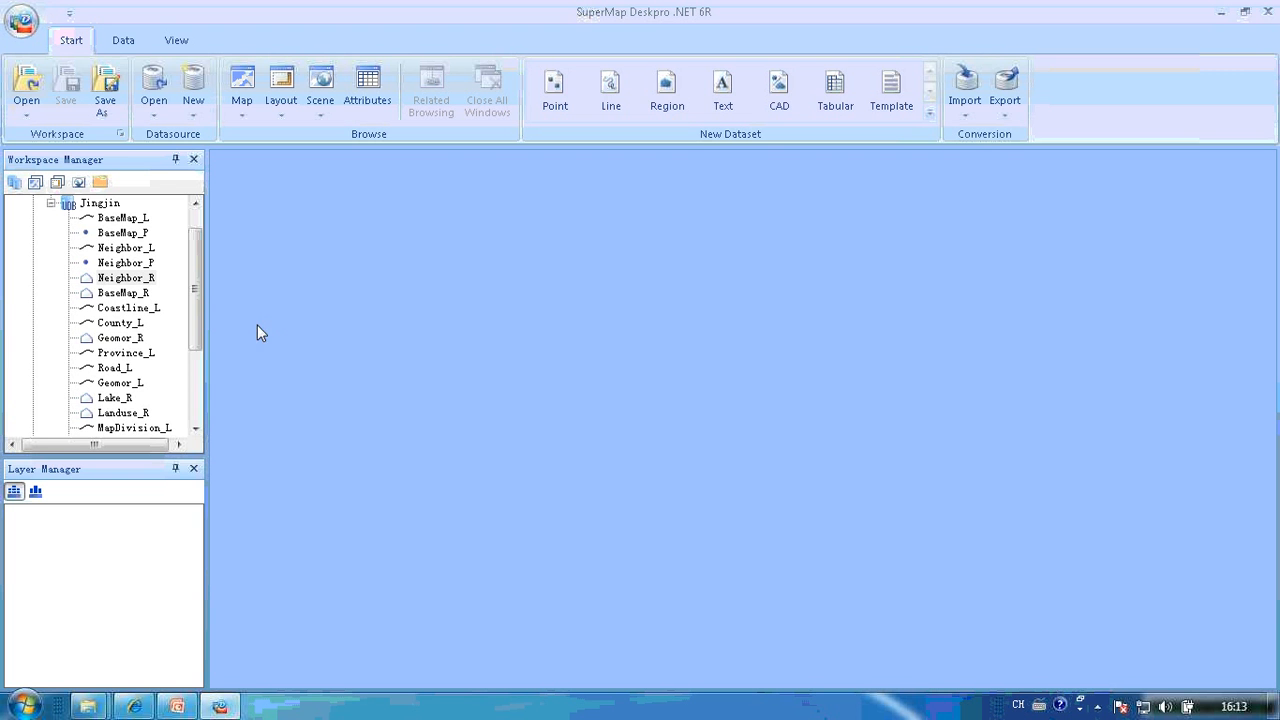
Switch to the Practice Data folder in Windows Explorer and examine the ArcGIS, AutoCAD and tiff subfolders of Import Data
mouse_move(90, 707)
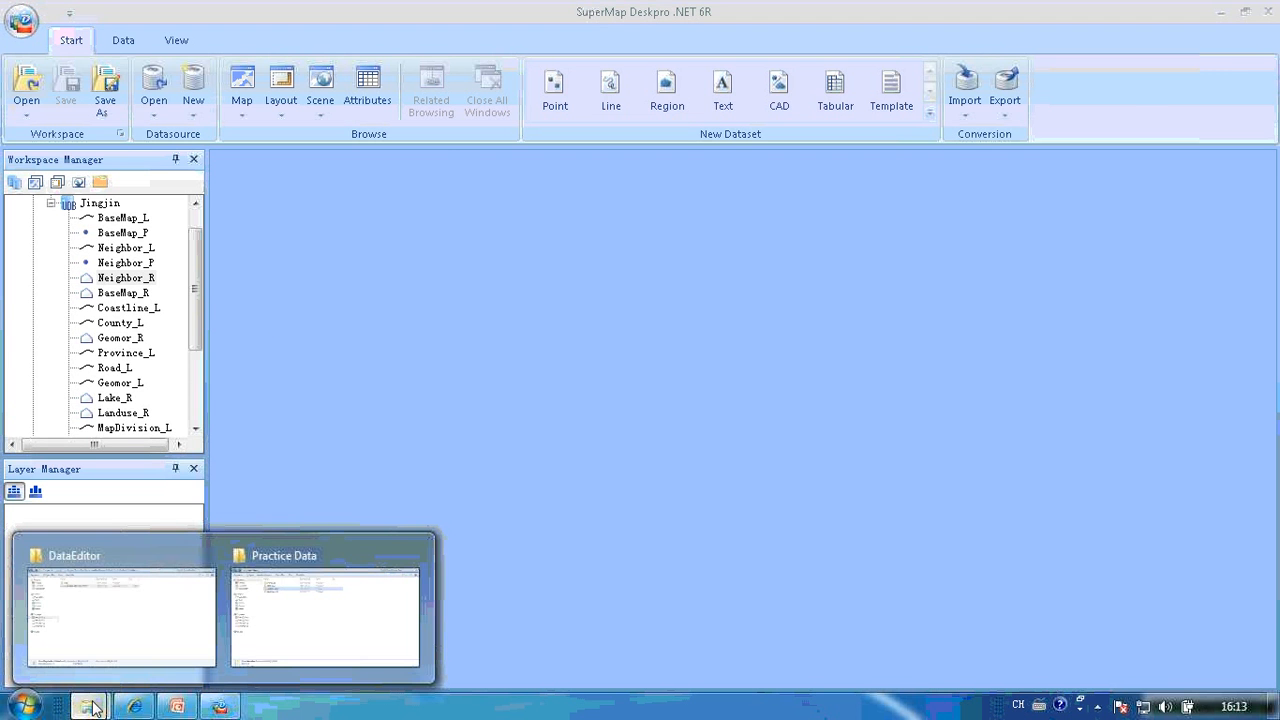
click(324, 646)
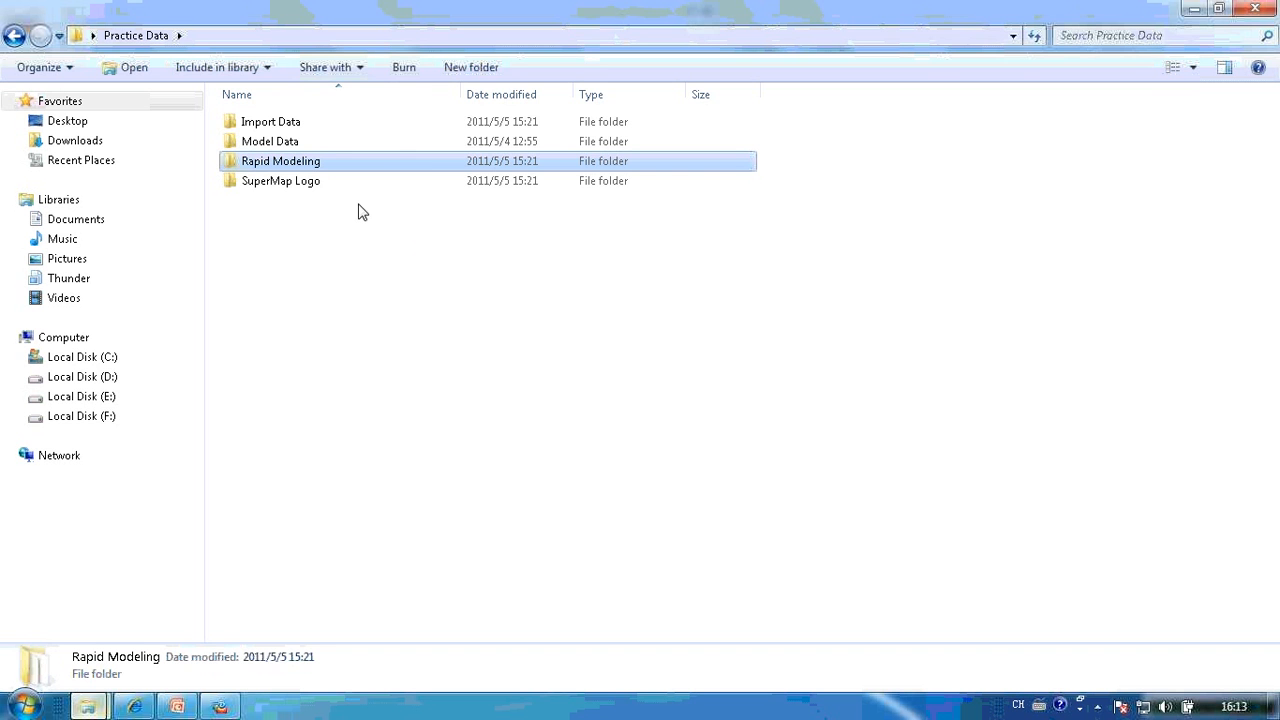
double_click(277, 126)
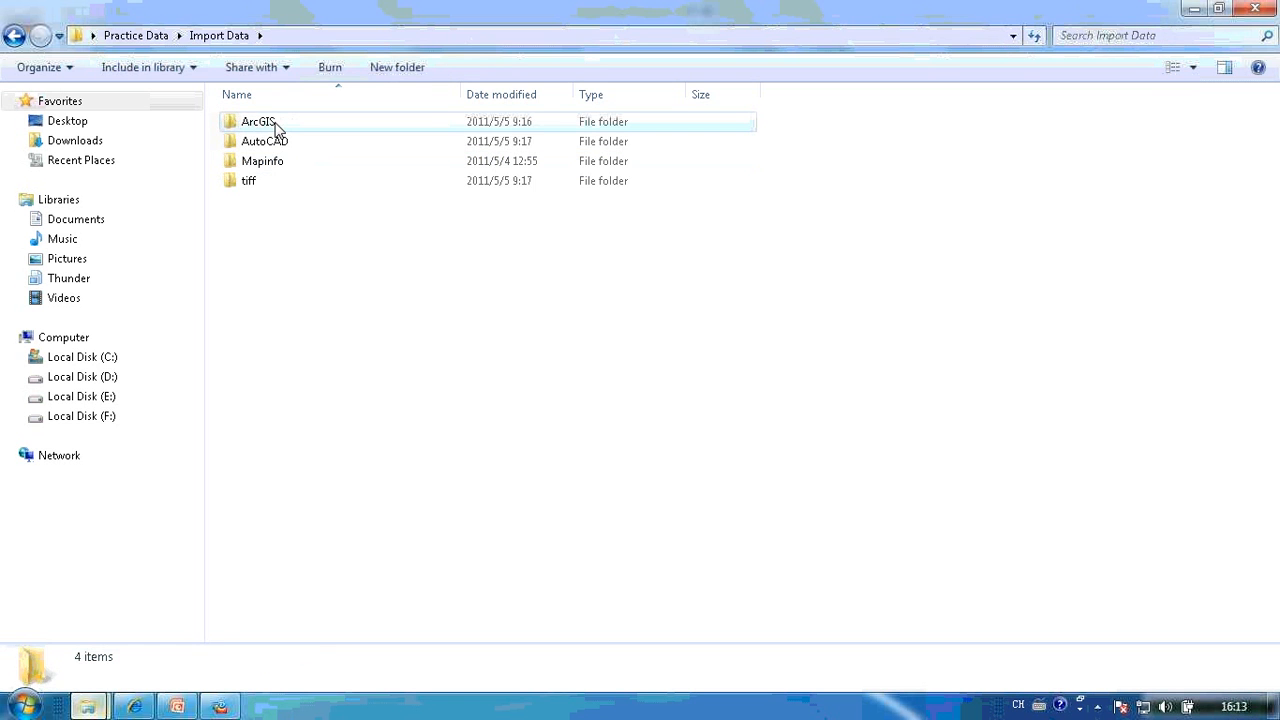
click(277, 124)
double_click(277, 124)
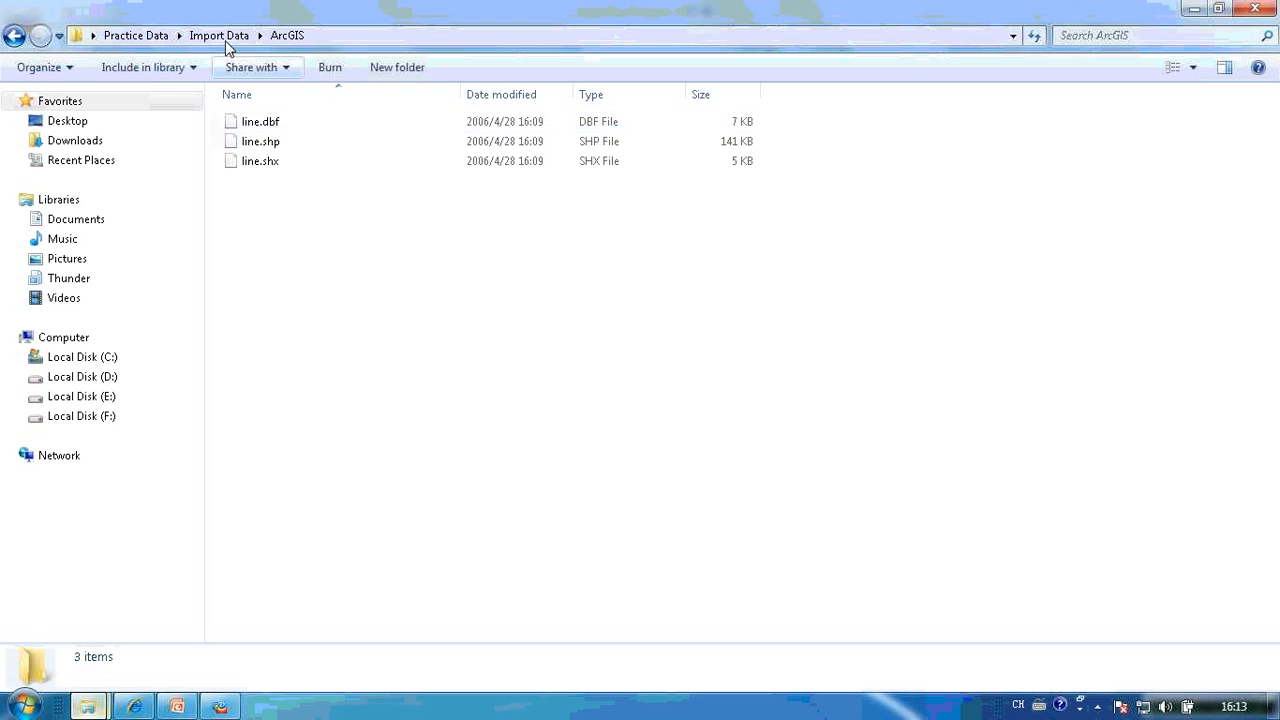
click(224, 38)
double_click(266, 140)
click(212, 35)
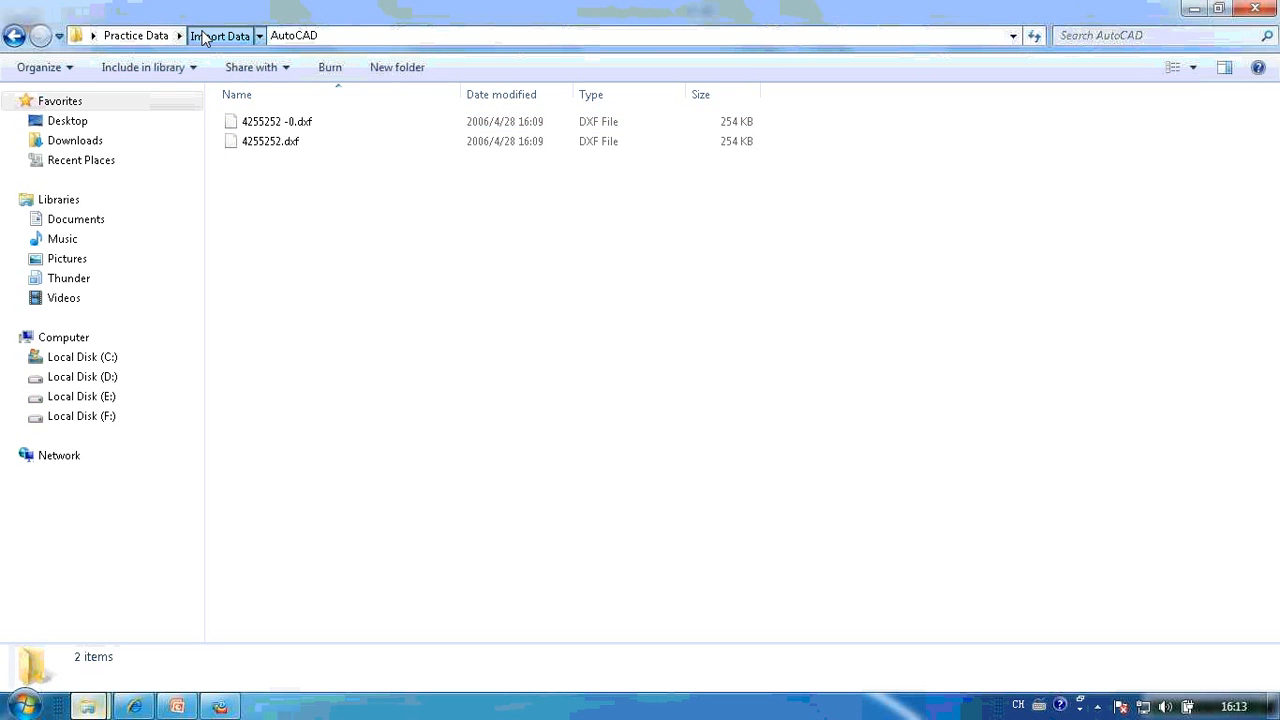
click(255, 180)
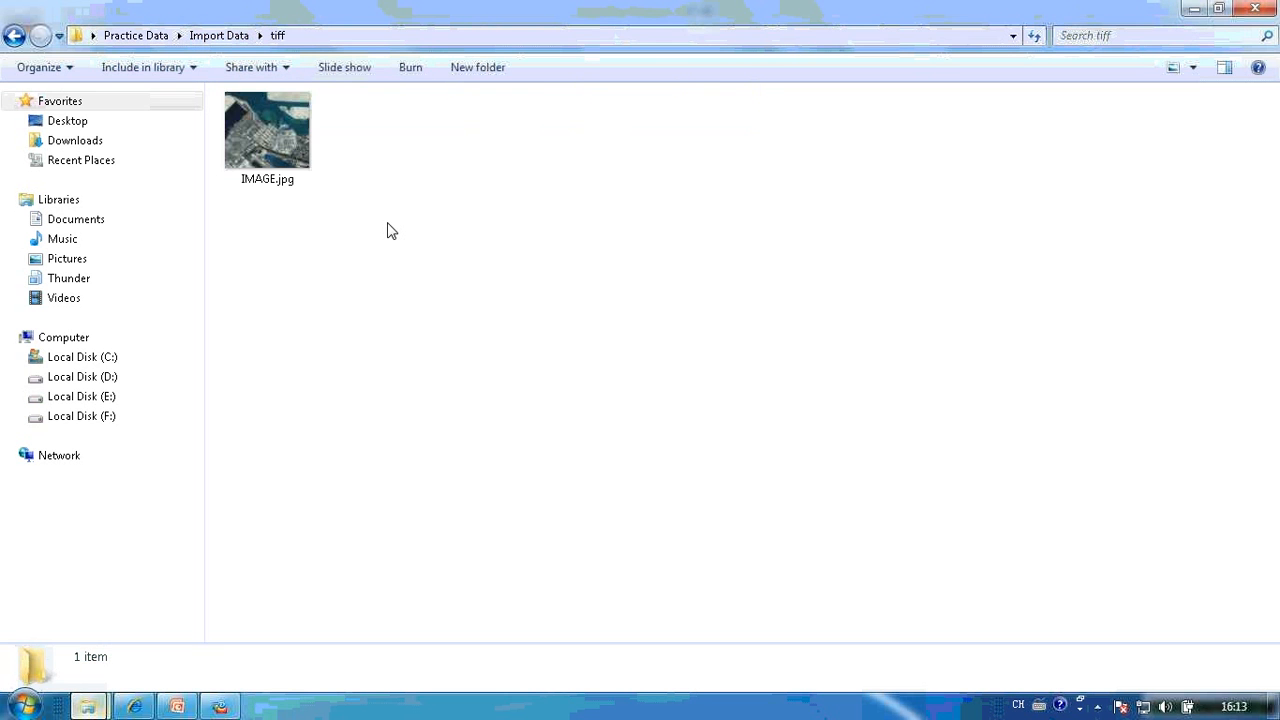
click(235, 37)
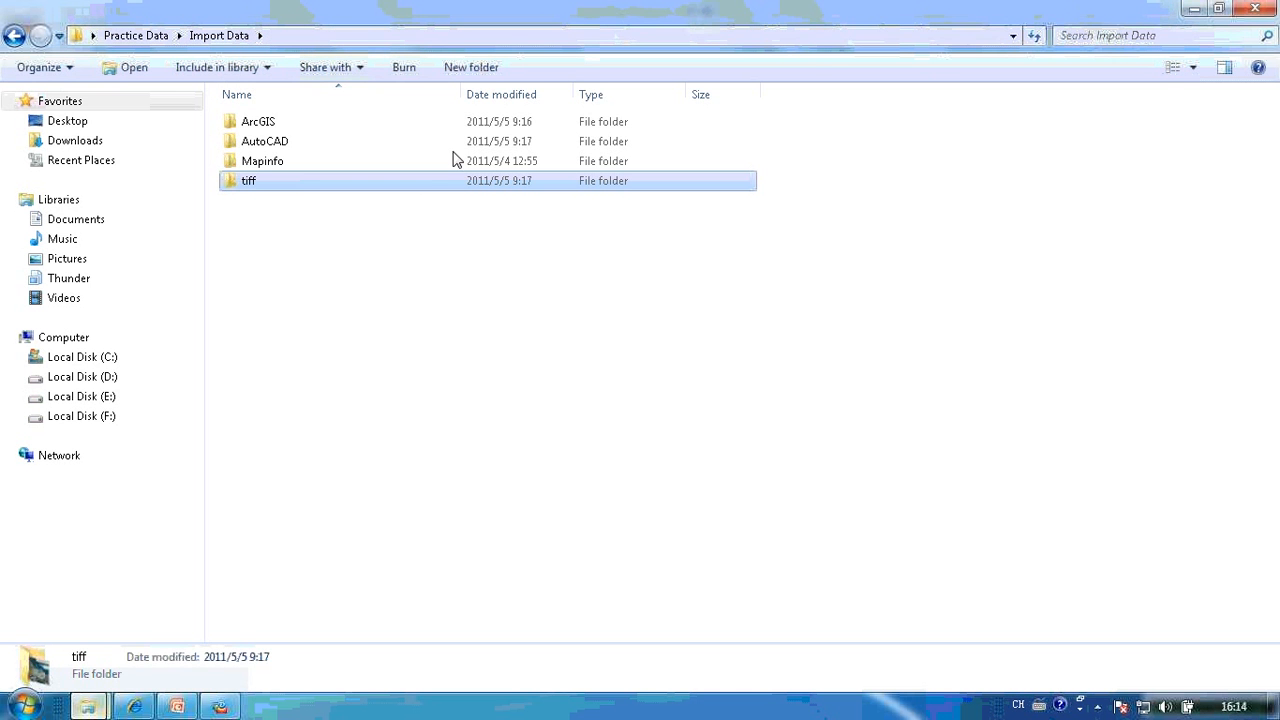
Restore the Import Data folder window to a smaller size and move it clear of SuperMap's ribbon and Workspace Manager
click(1220, 9)
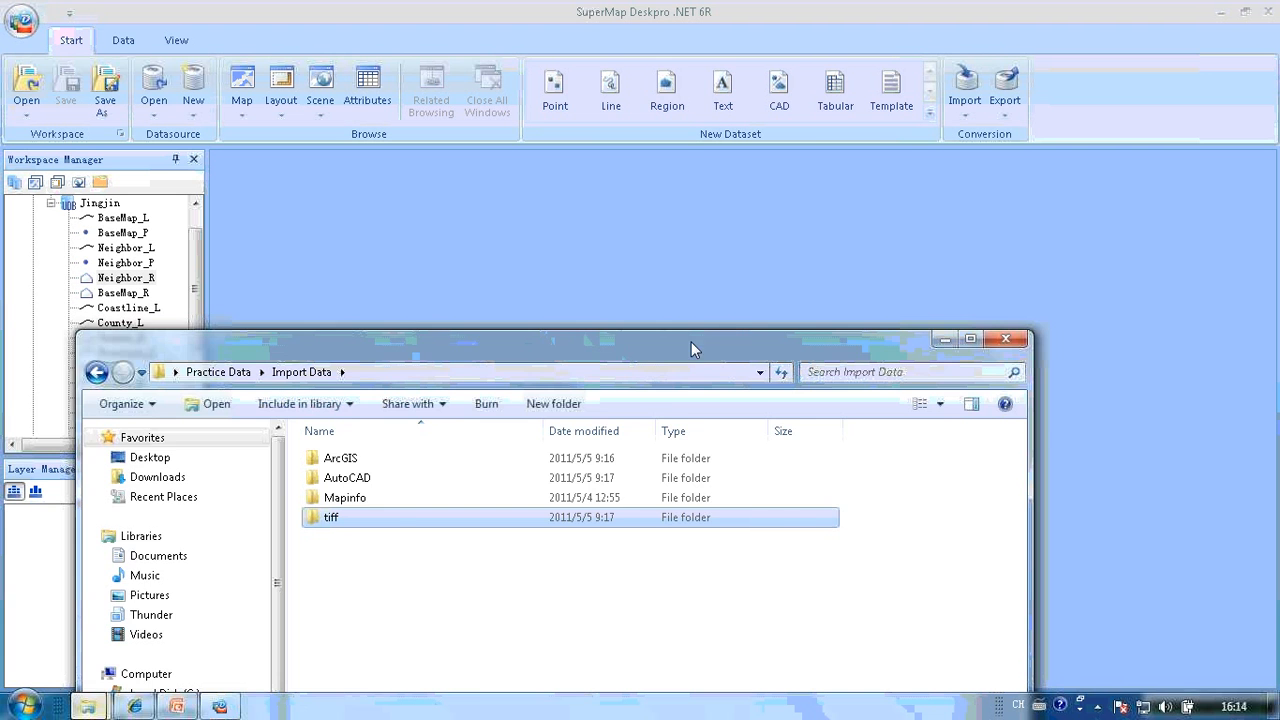
drag(691, 341, 878, 327)
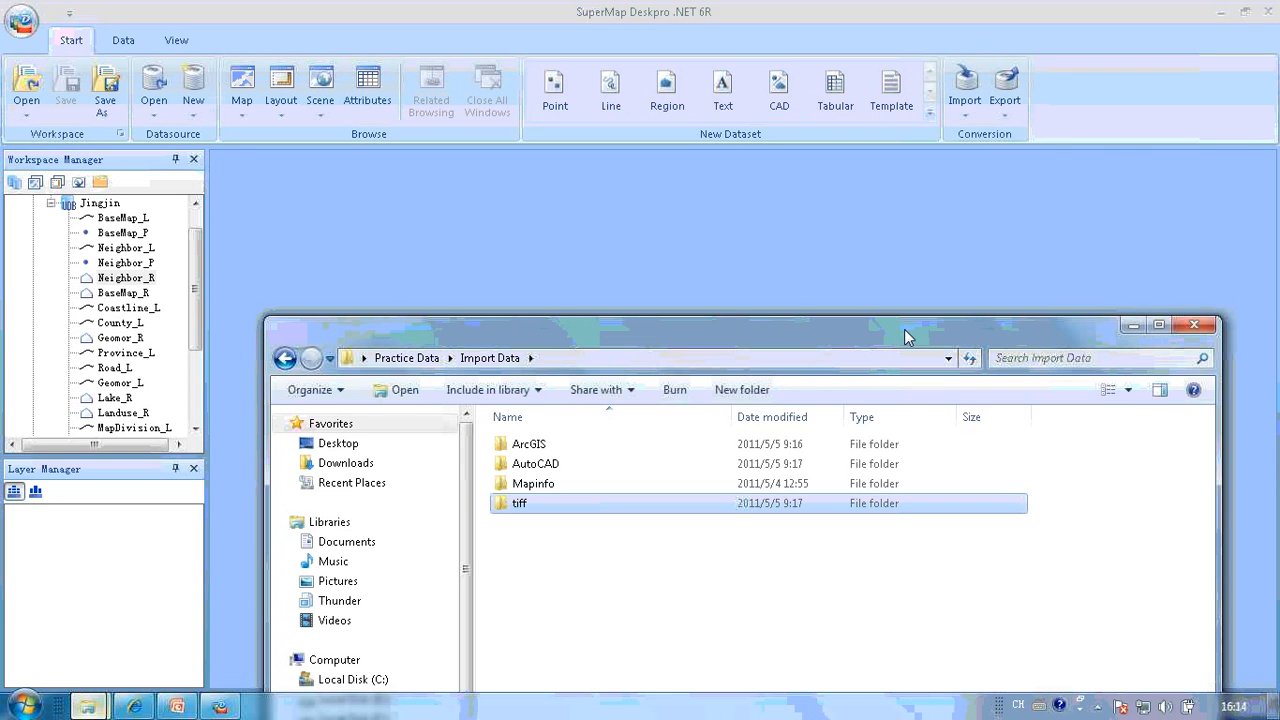
drag(904, 329, 944, 295)
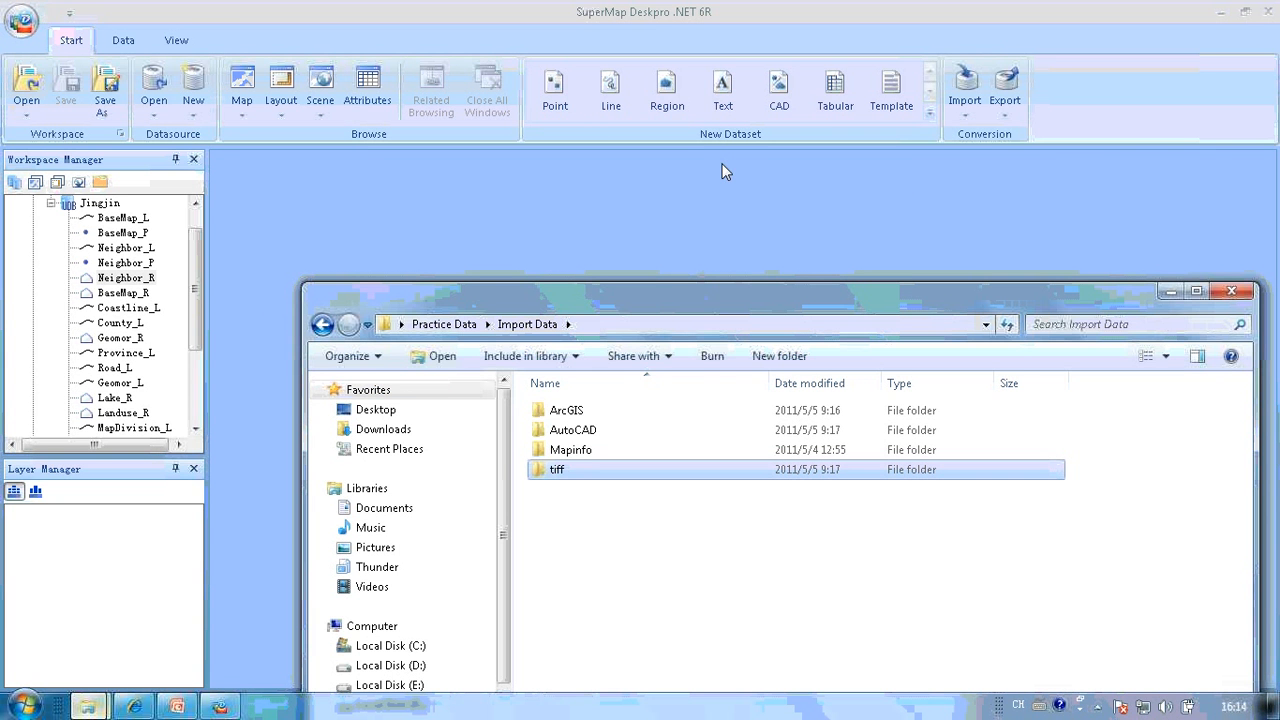
Check the line shapefile files in the ArcGIS folder and IMAGE.jpg in the tiff folder, and minimize the folder window
click(591, 414)
double_click(591, 414)
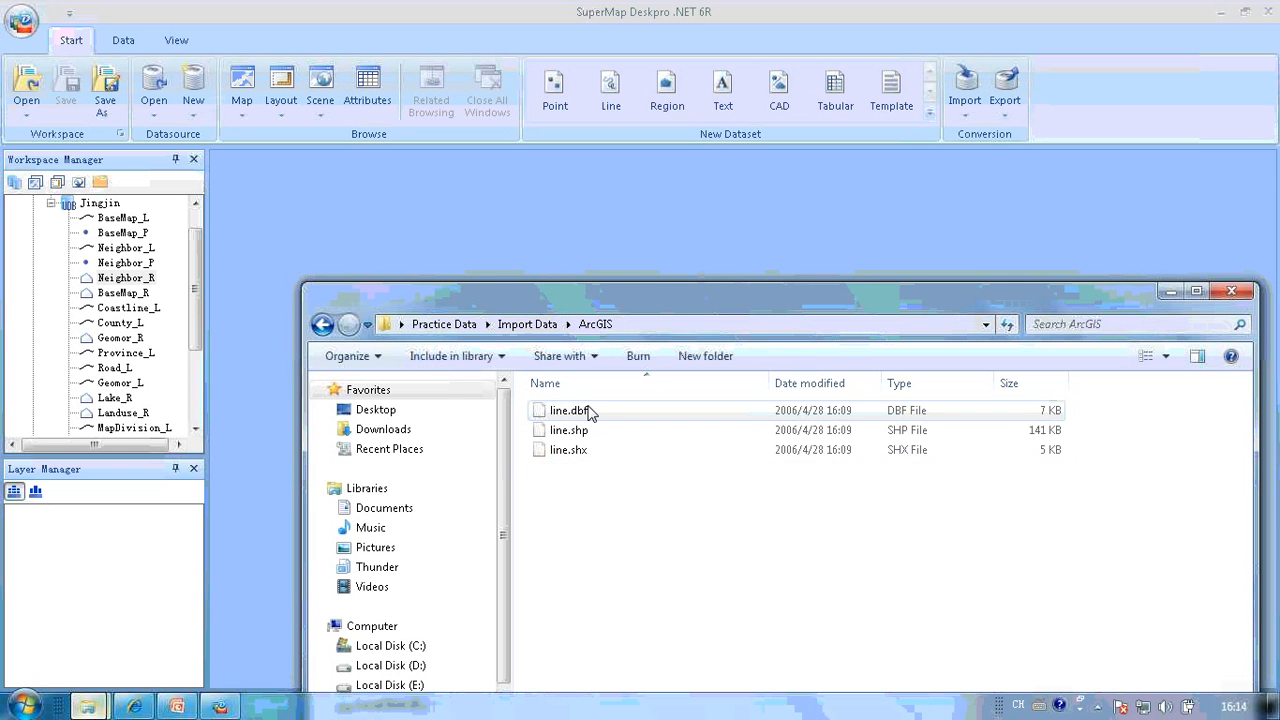
click(587, 451)
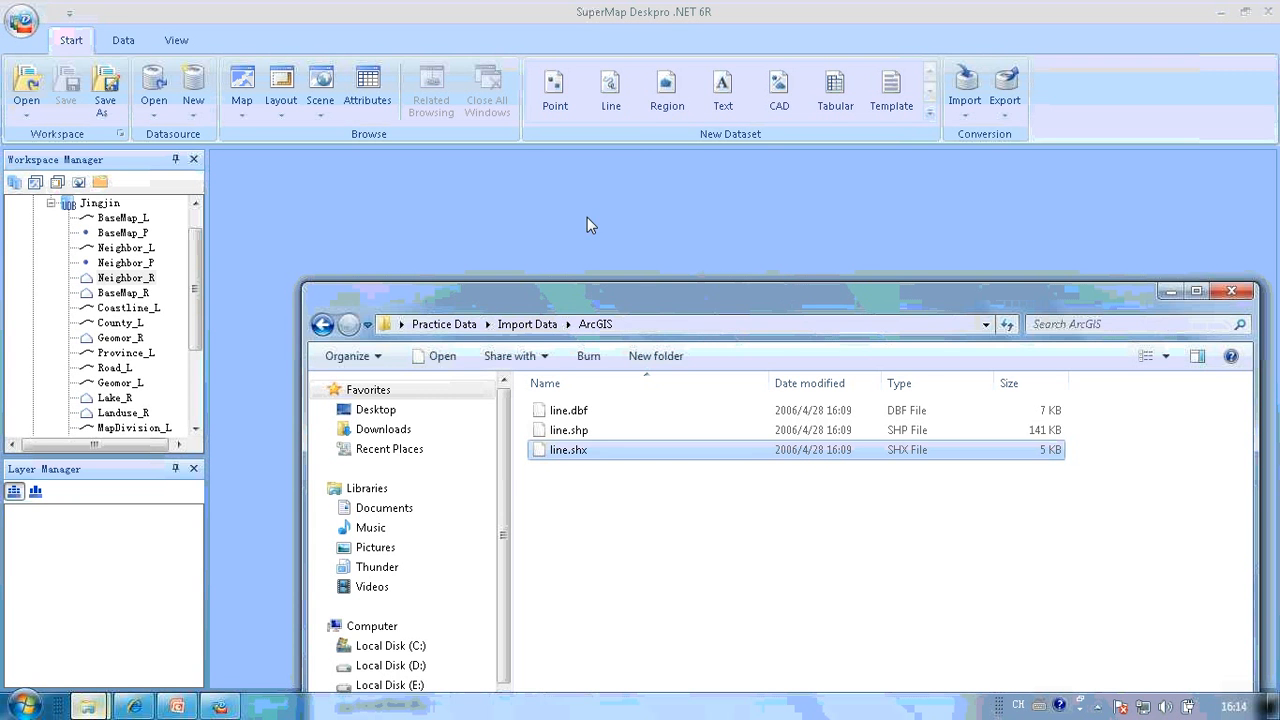
click(527, 324)
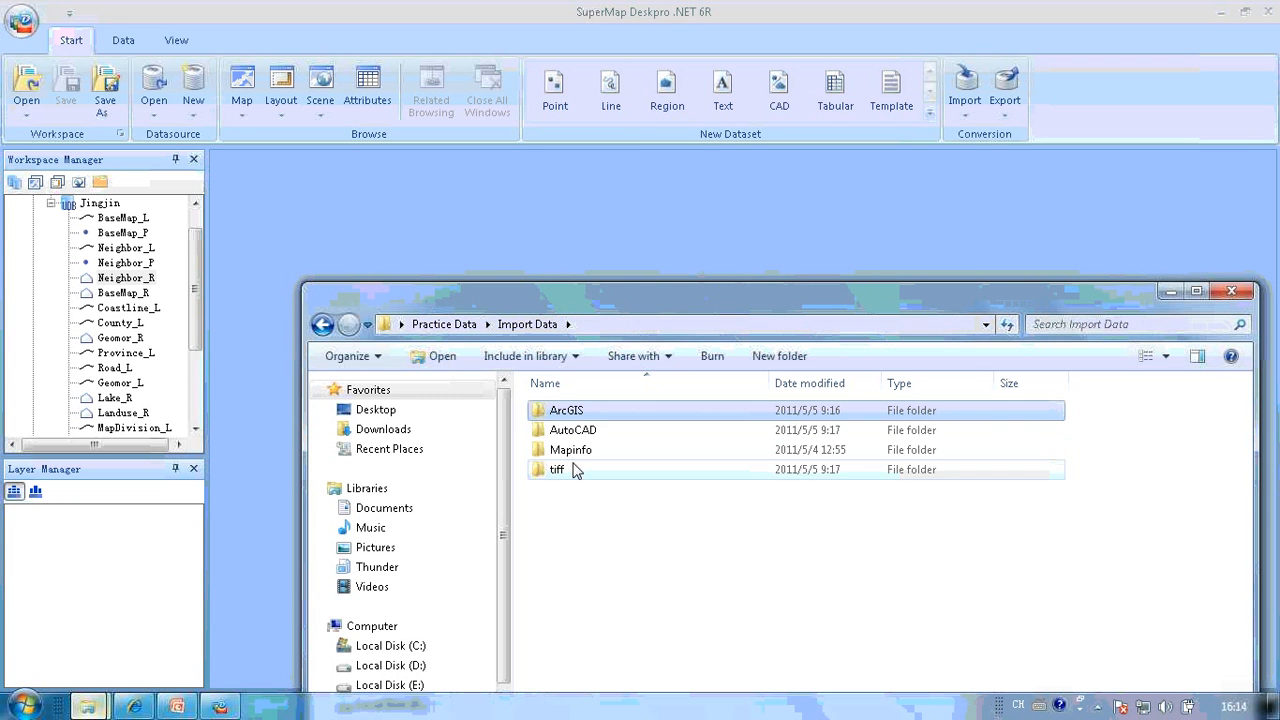
double_click(563, 471)
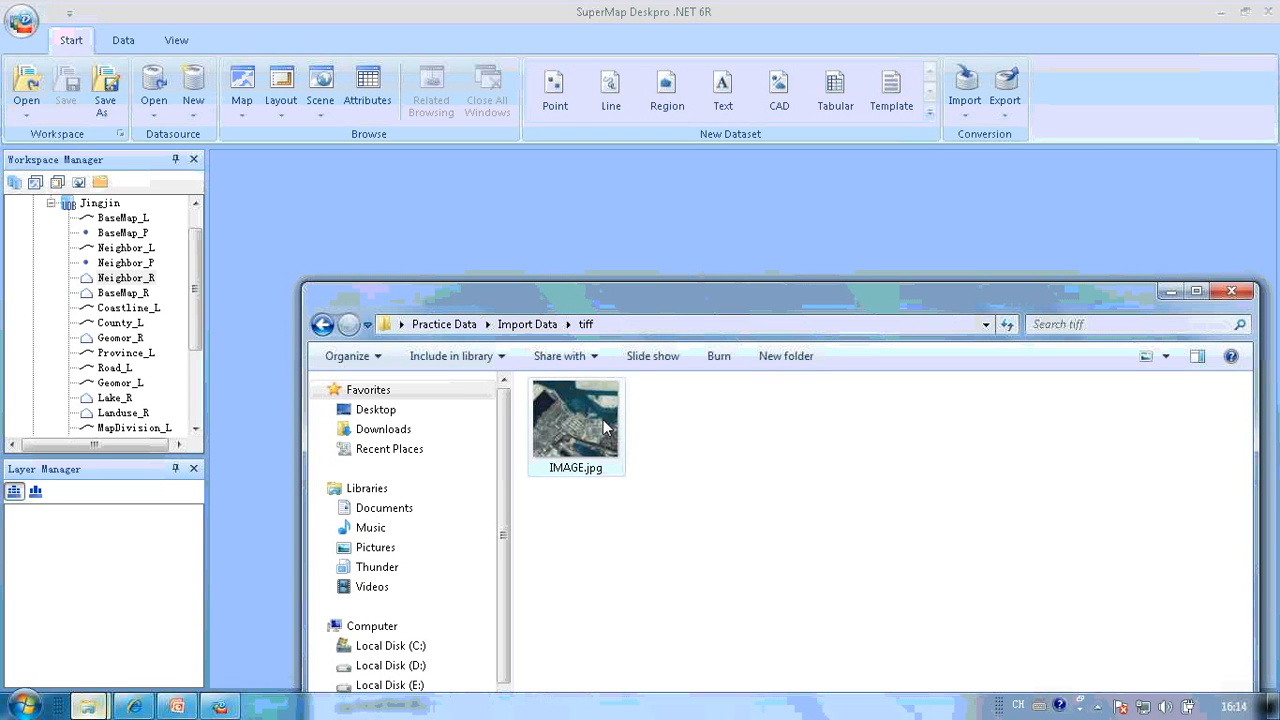
click(584, 406)
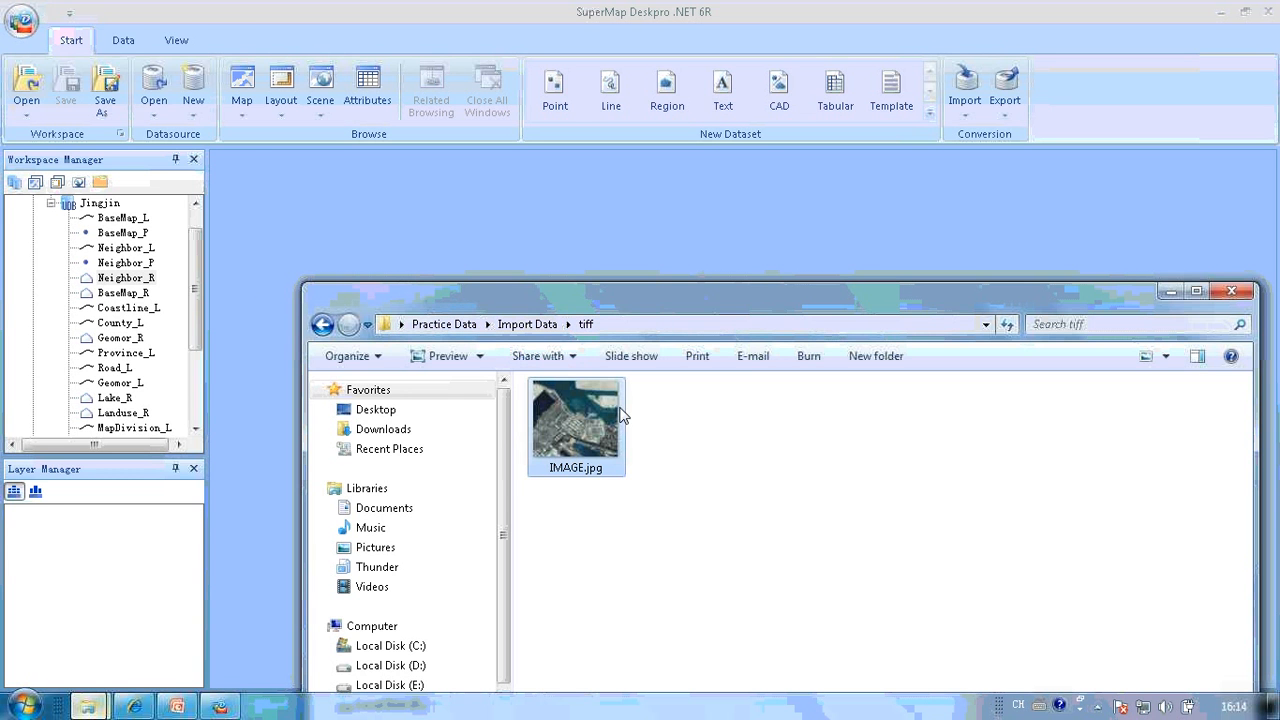
click(1168, 292)
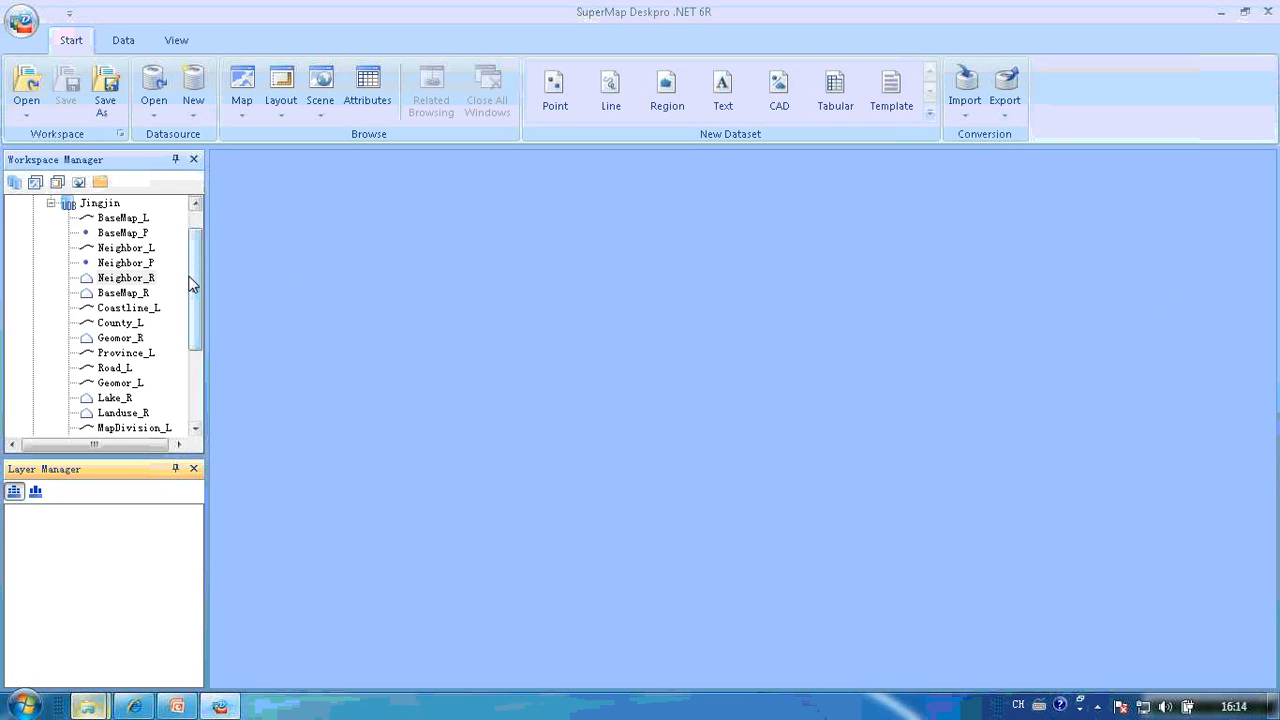
Collapse the Jingjin datasource and create a new UDB file datasource named Importdata in the Import Data folder
drag(193, 277, 199, 236)
click(50, 233)
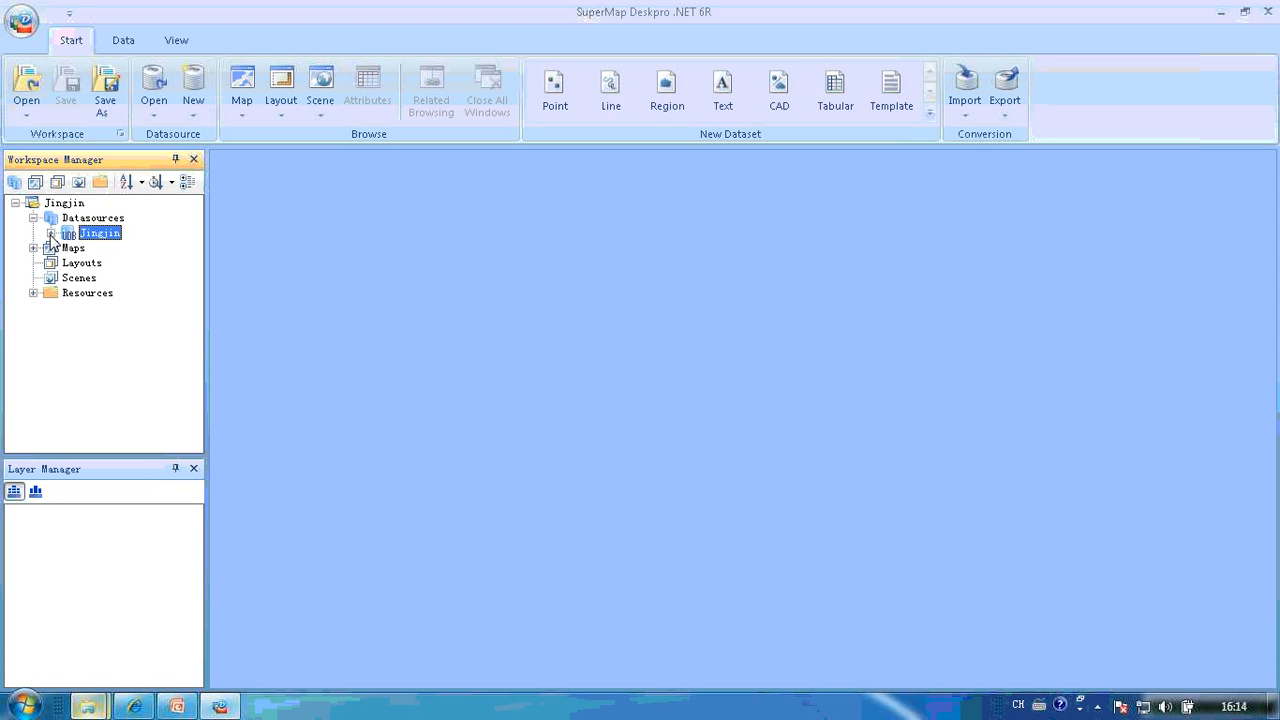
click(82, 220)
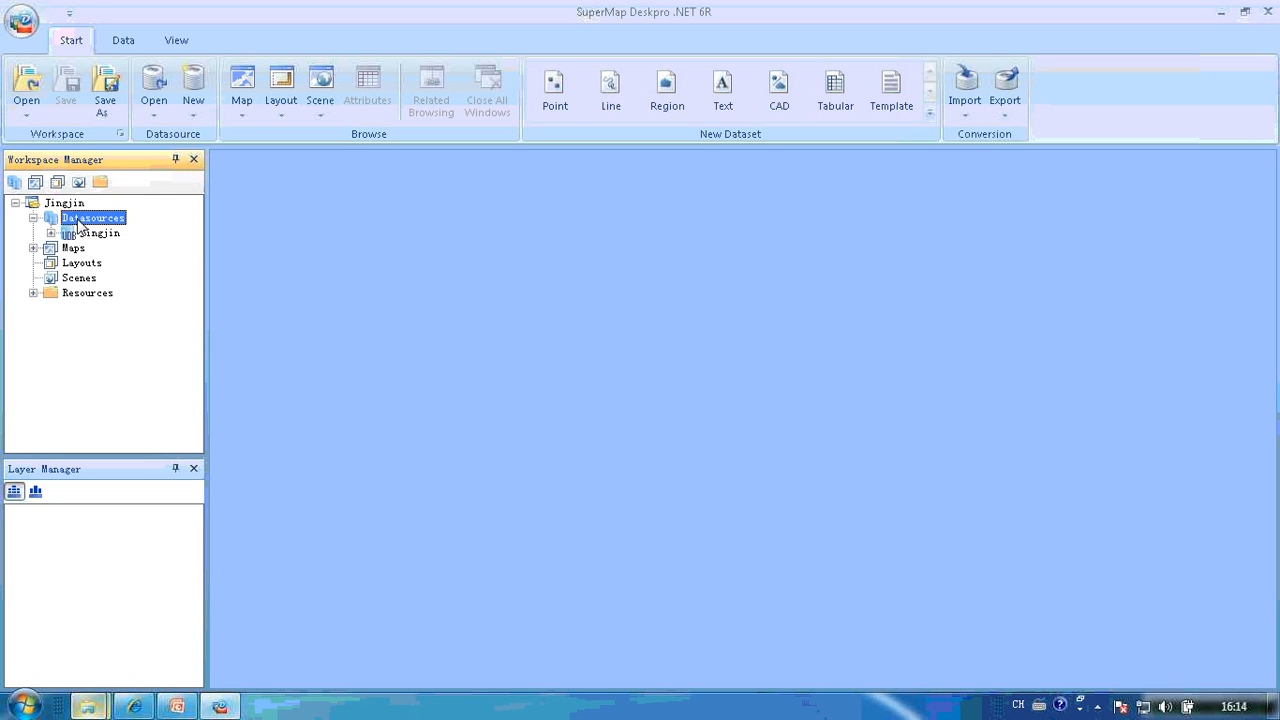
right_click(119, 222)
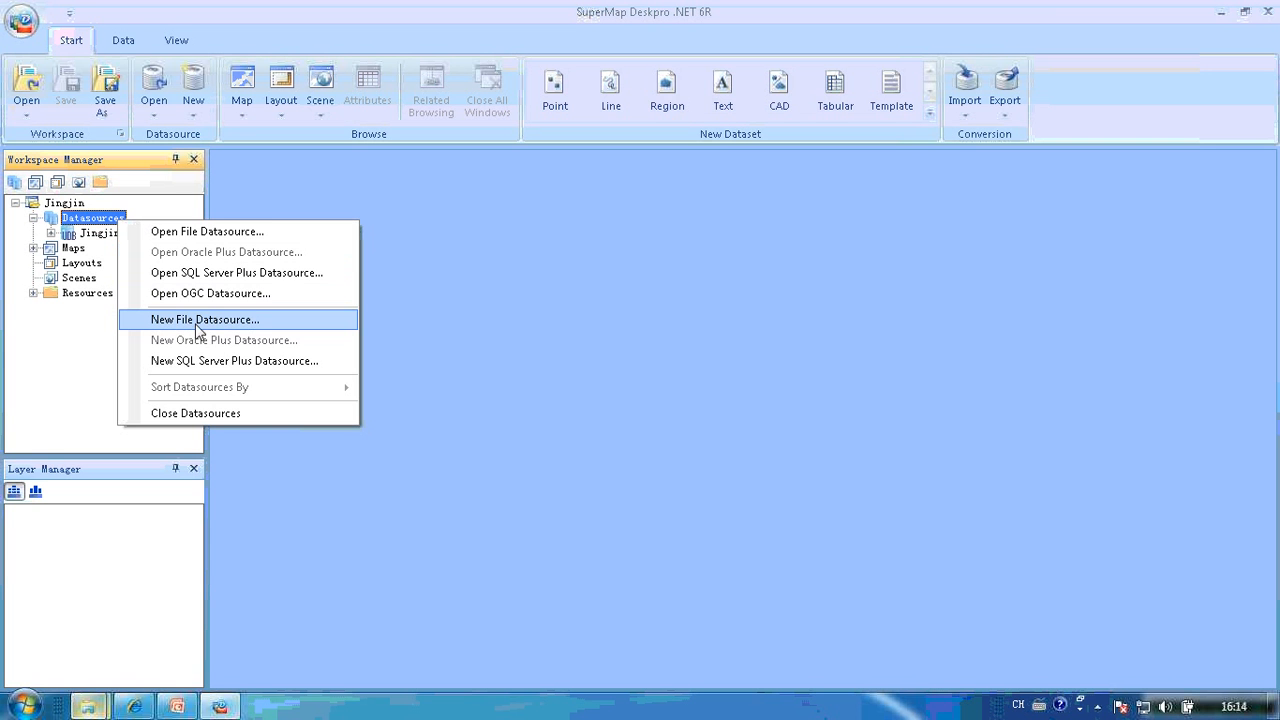
click(274, 324)
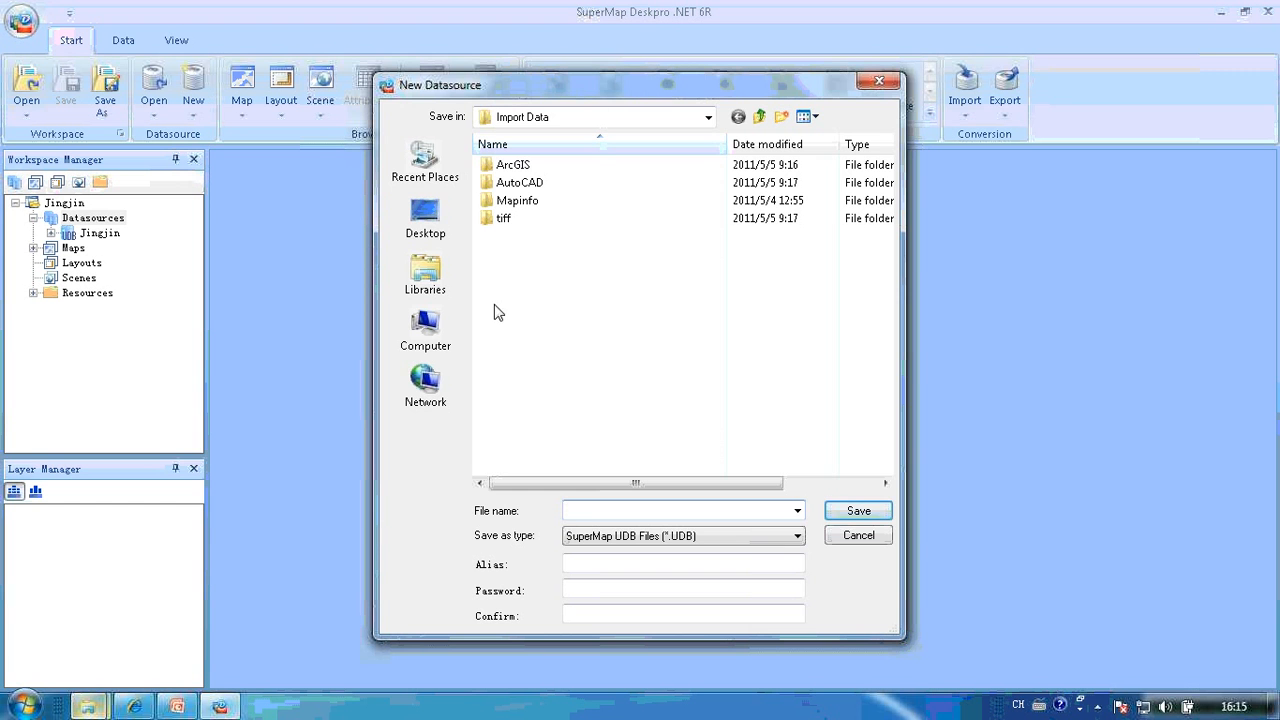
click(587, 510)
text(Importdata)
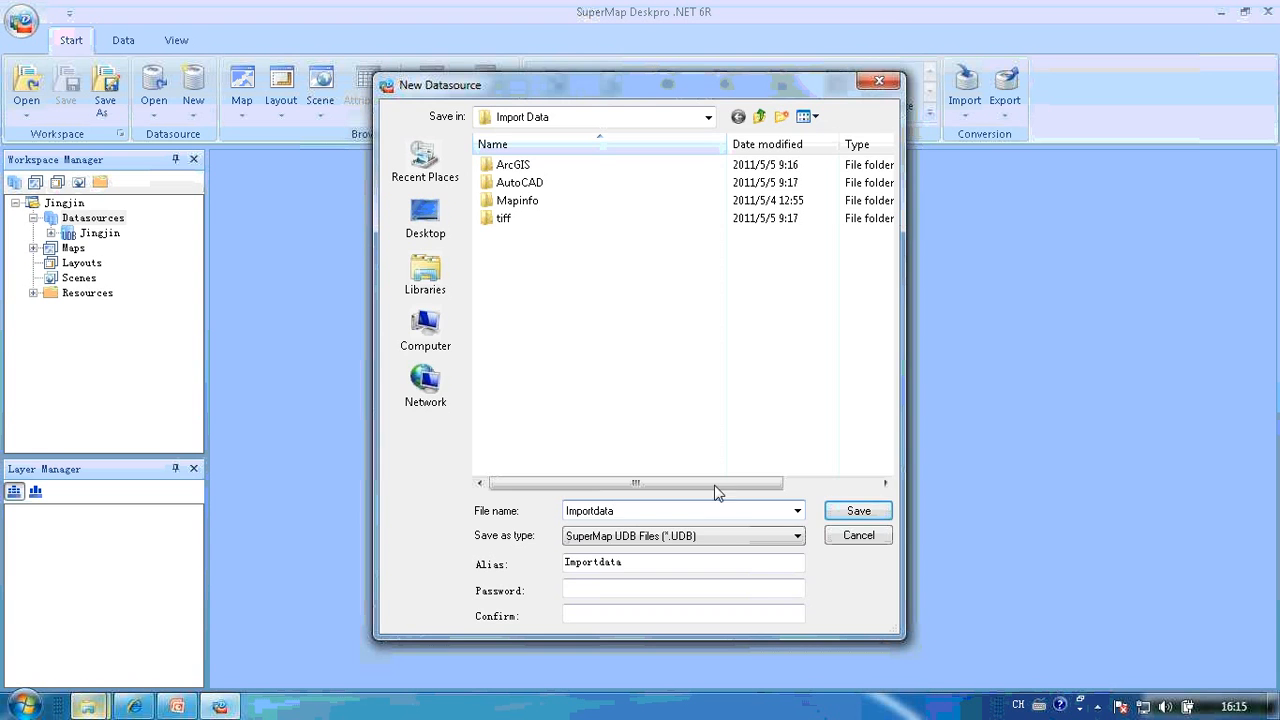
click(862, 512)
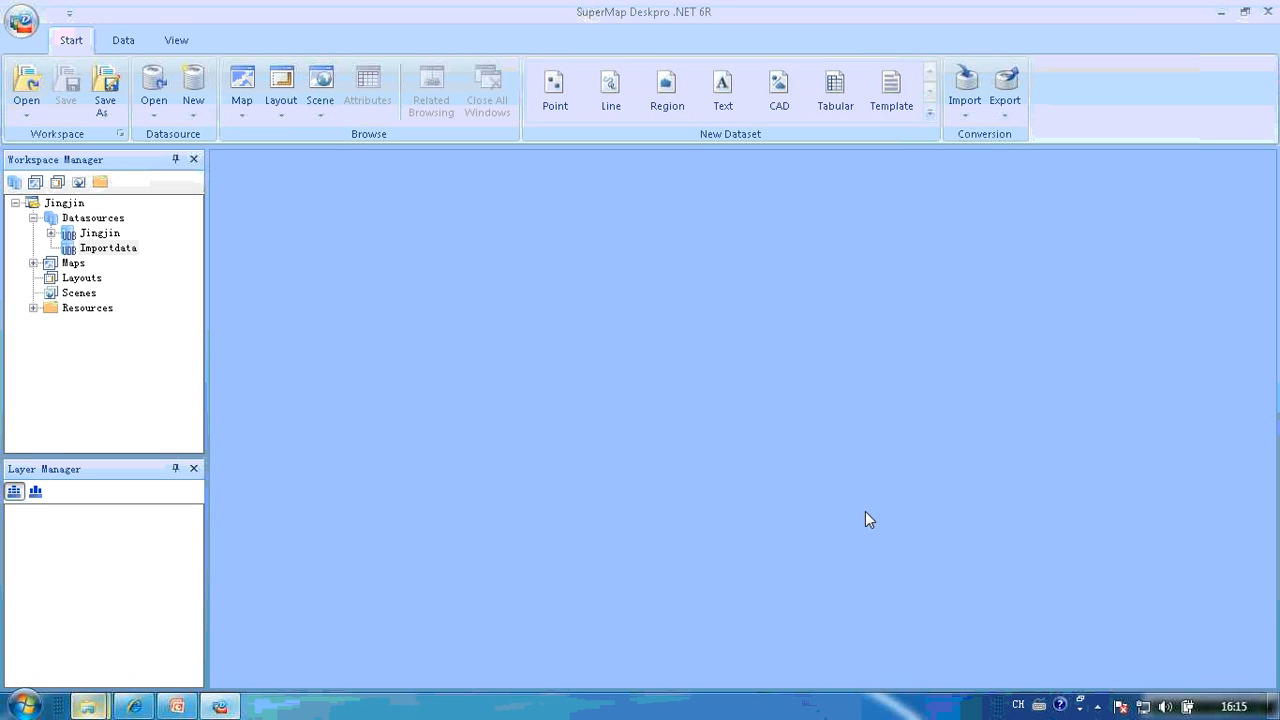
Inspect the dataset import dialog for the Importdata datasource, close it, and review the list of supported import formats
click(117, 252)
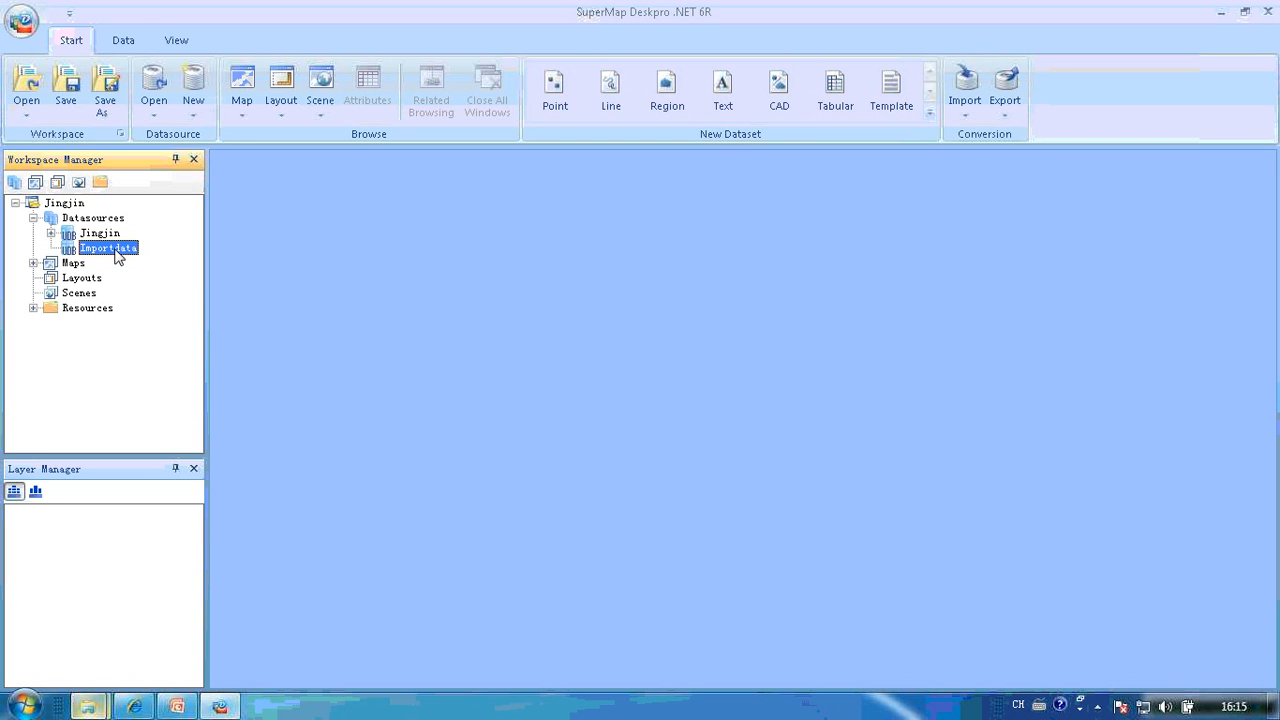
right_click(120, 255)
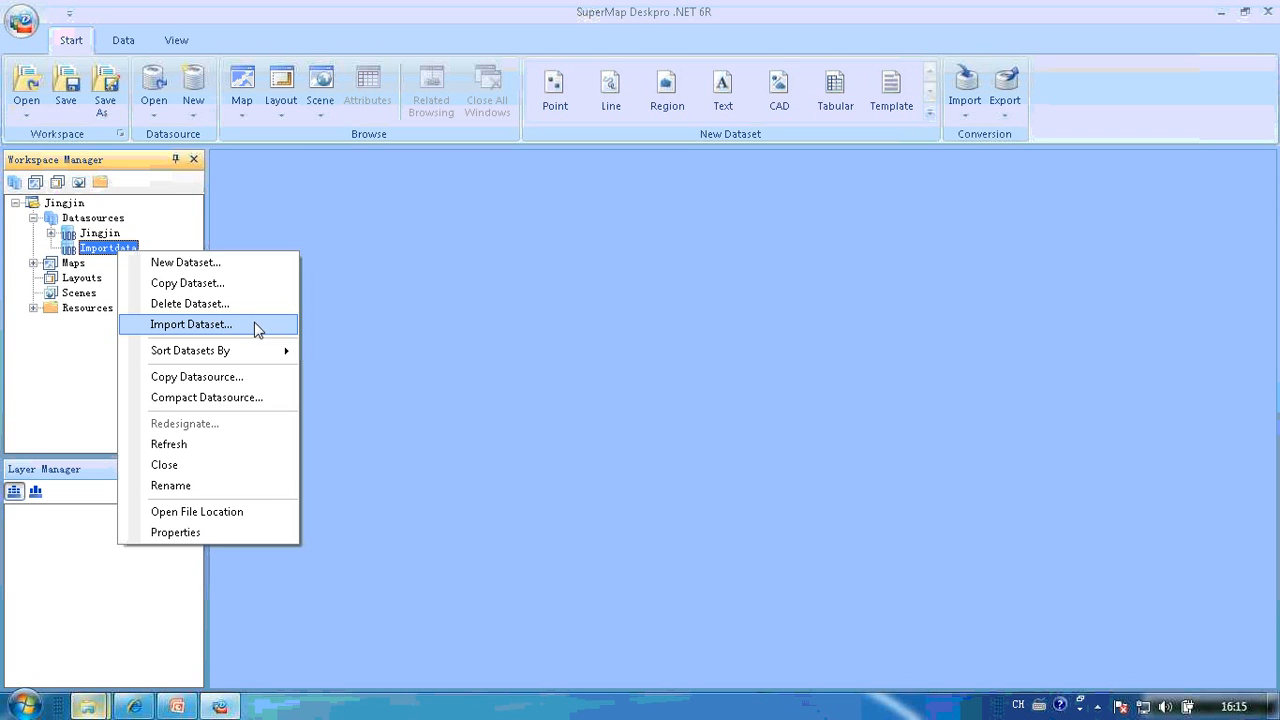
click(256, 325)
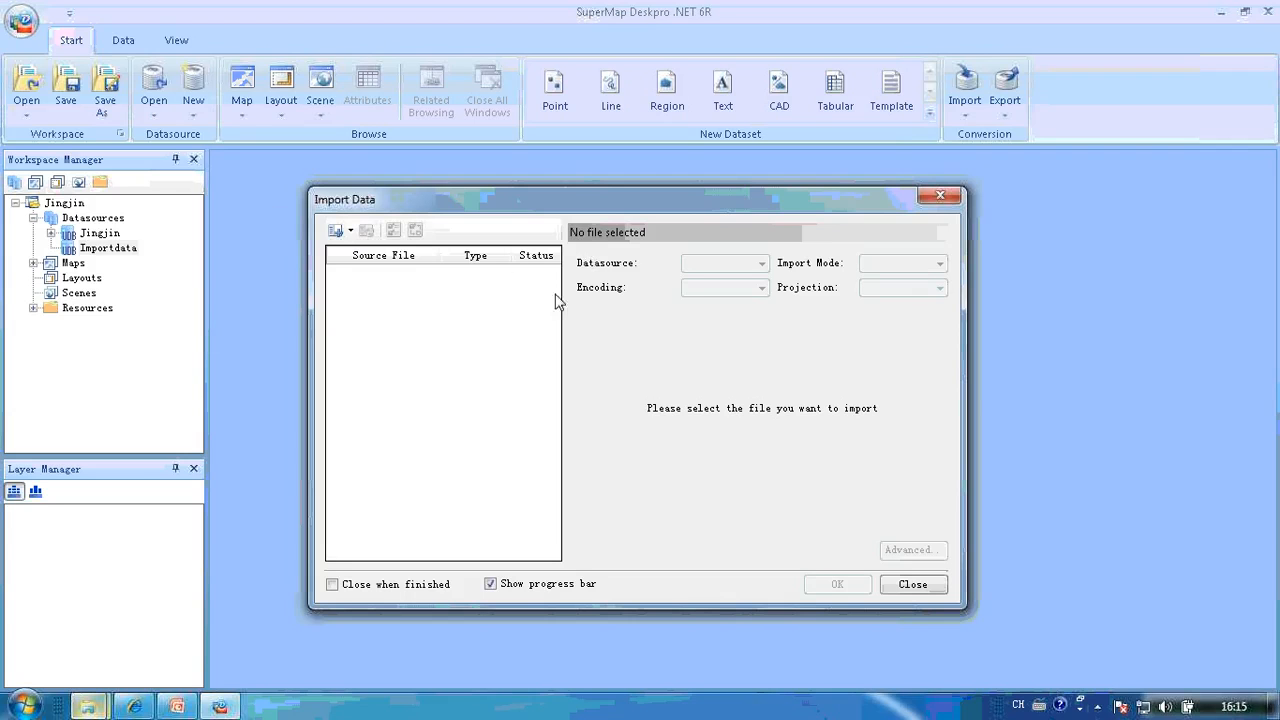
click(940, 196)
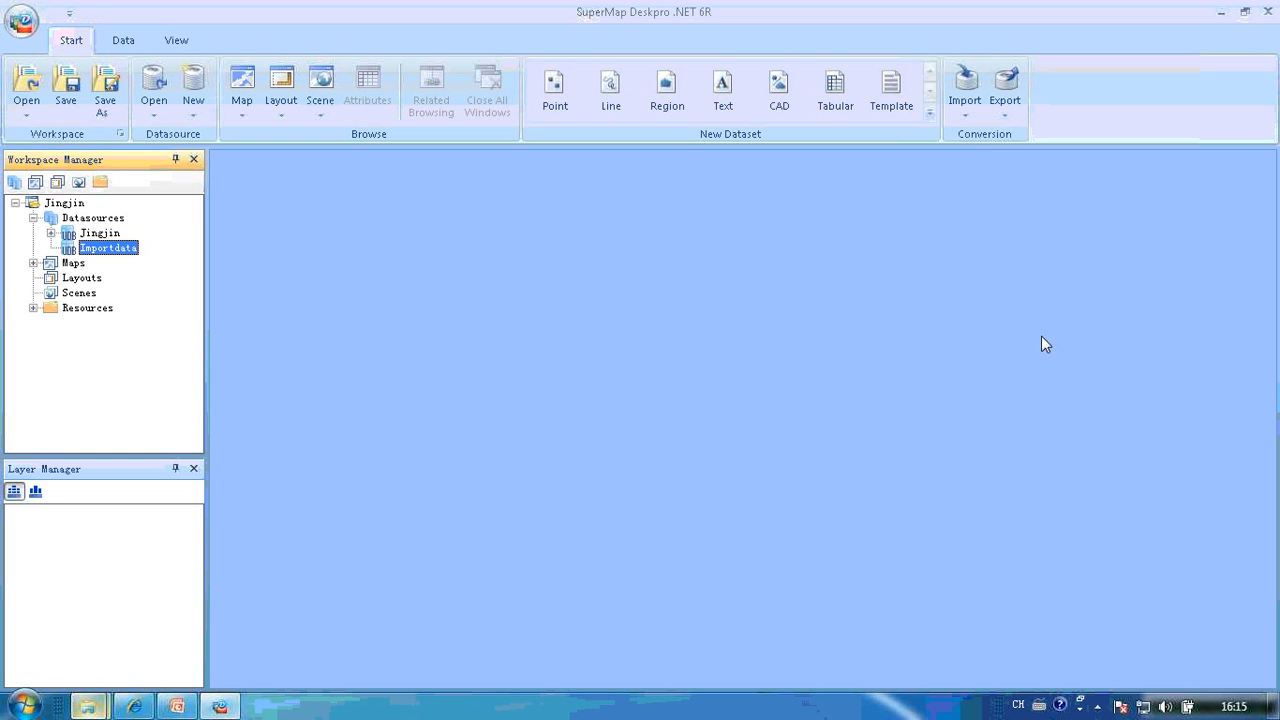
click(972, 112)
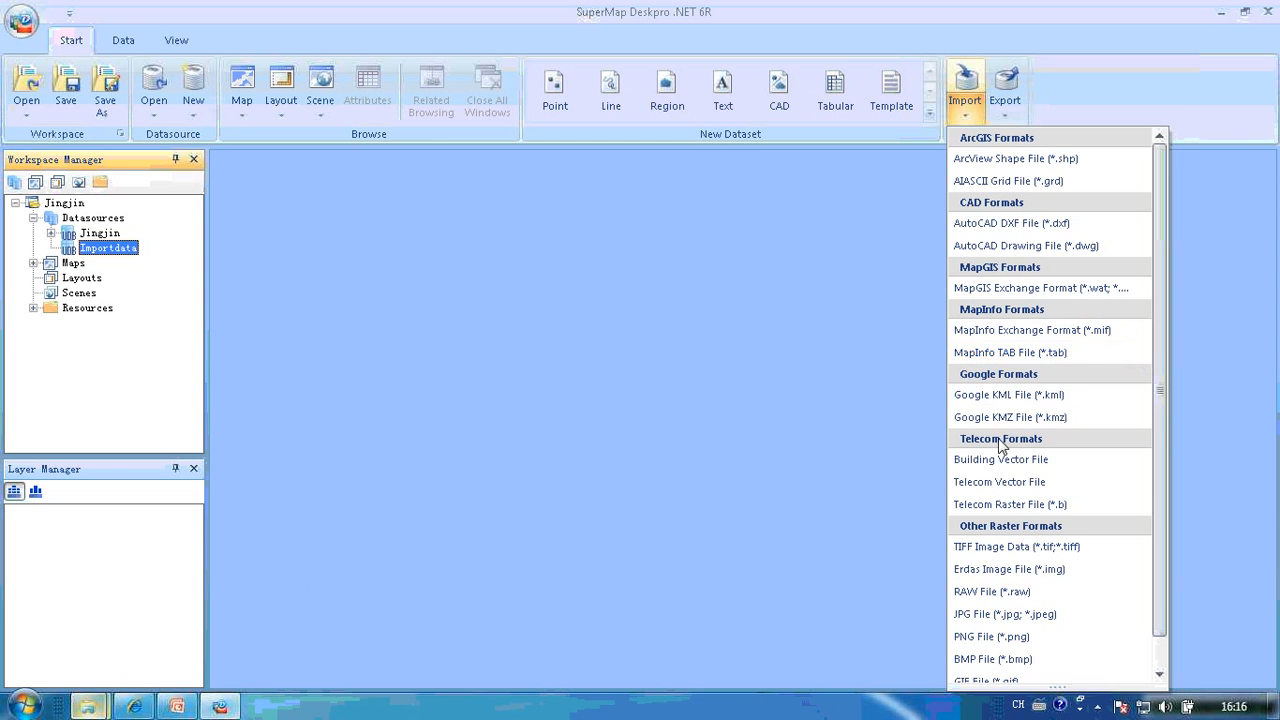
Check the format of IMAGE.jpg in the tiff folder of Import Data and minimize the maximized folder window
click(98, 705)
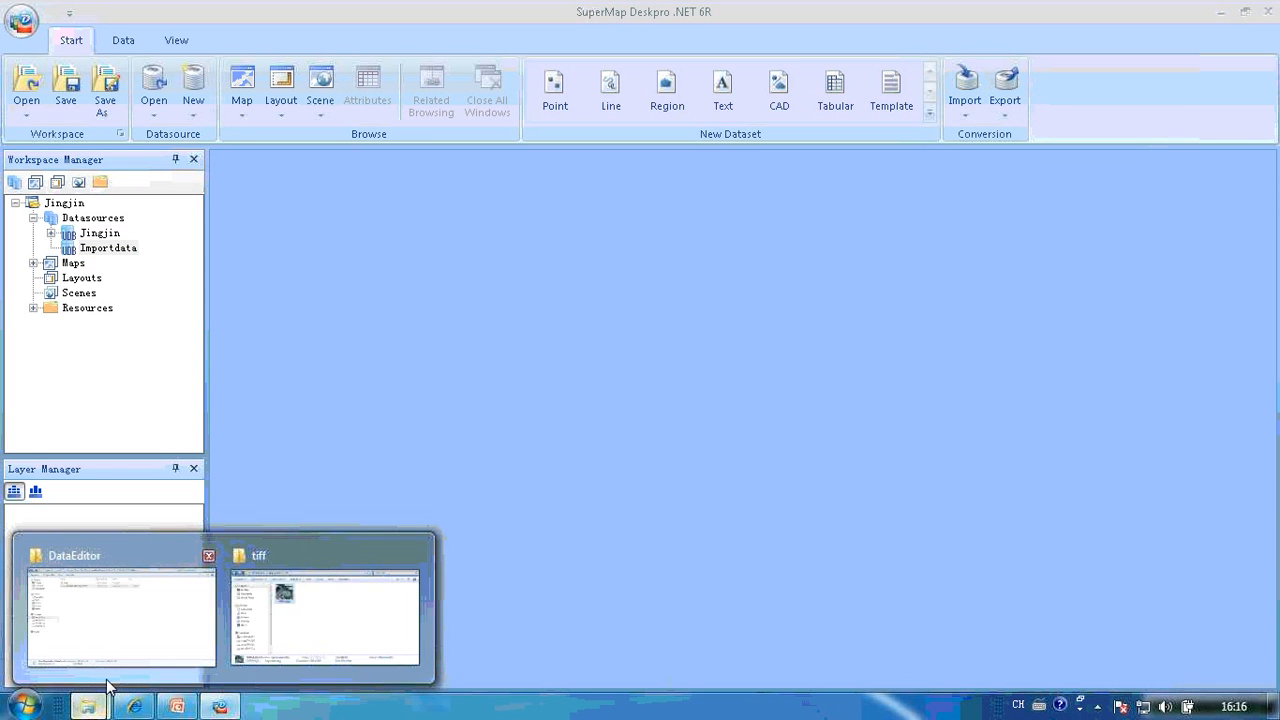
click(300, 616)
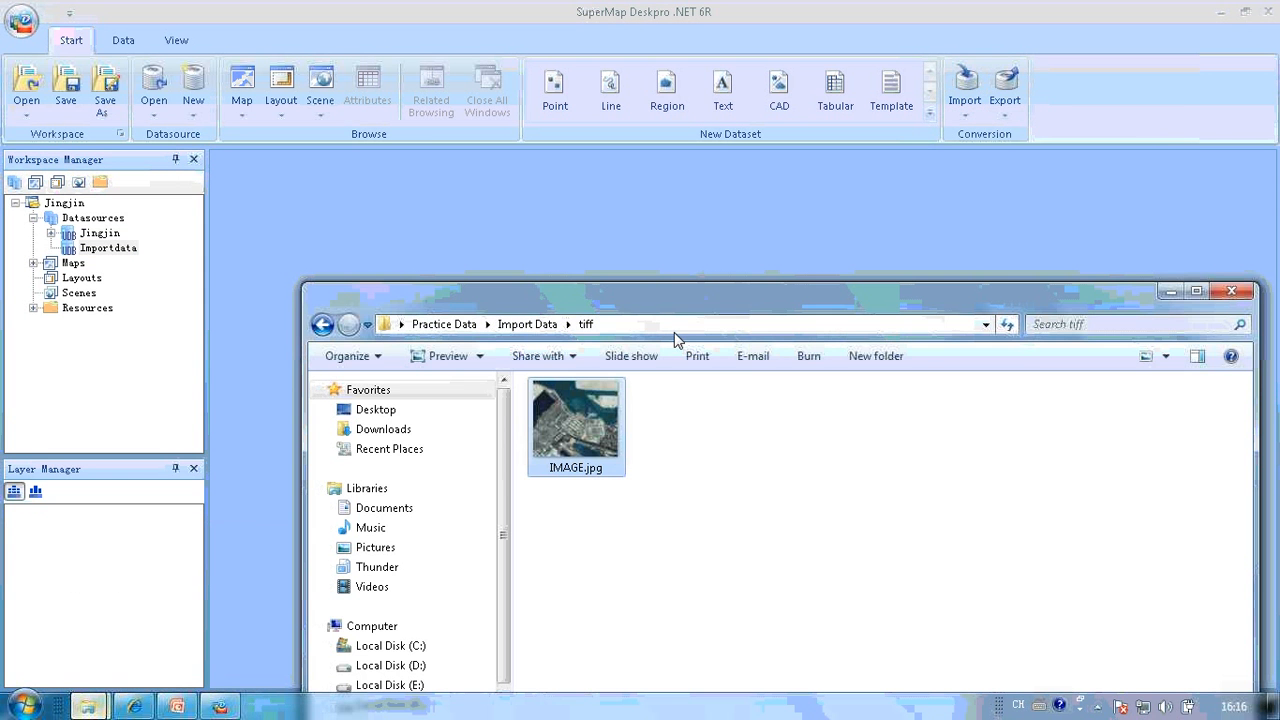
double_click(677, 300)
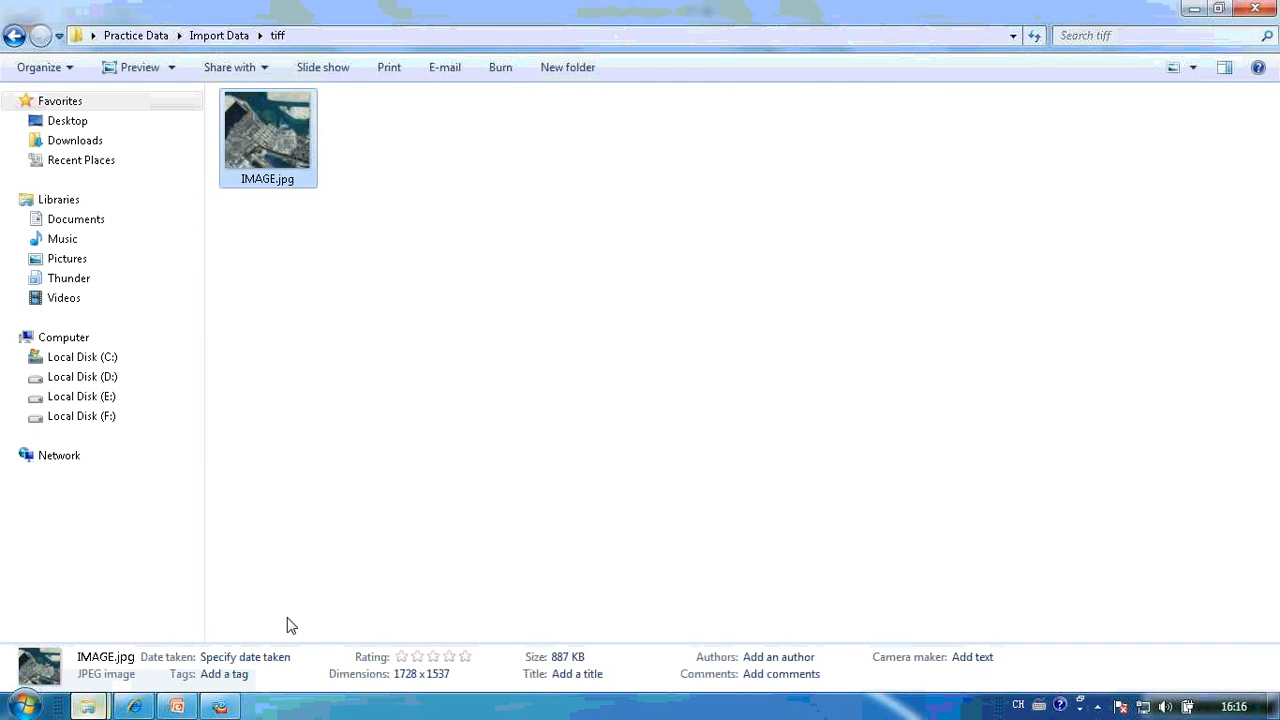
click(1194, 9)
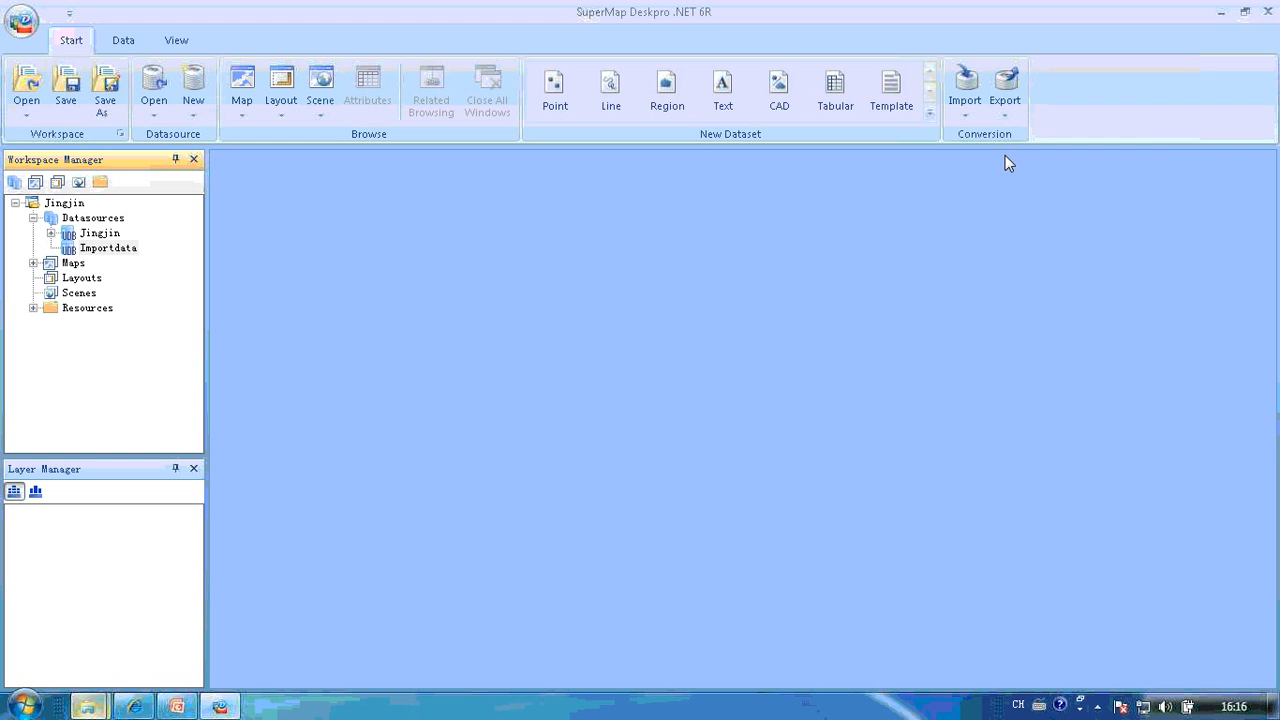
Start a JPG import and add IMAGE.jpg from the tiff folder of Import Data to the files to import
click(966, 112)
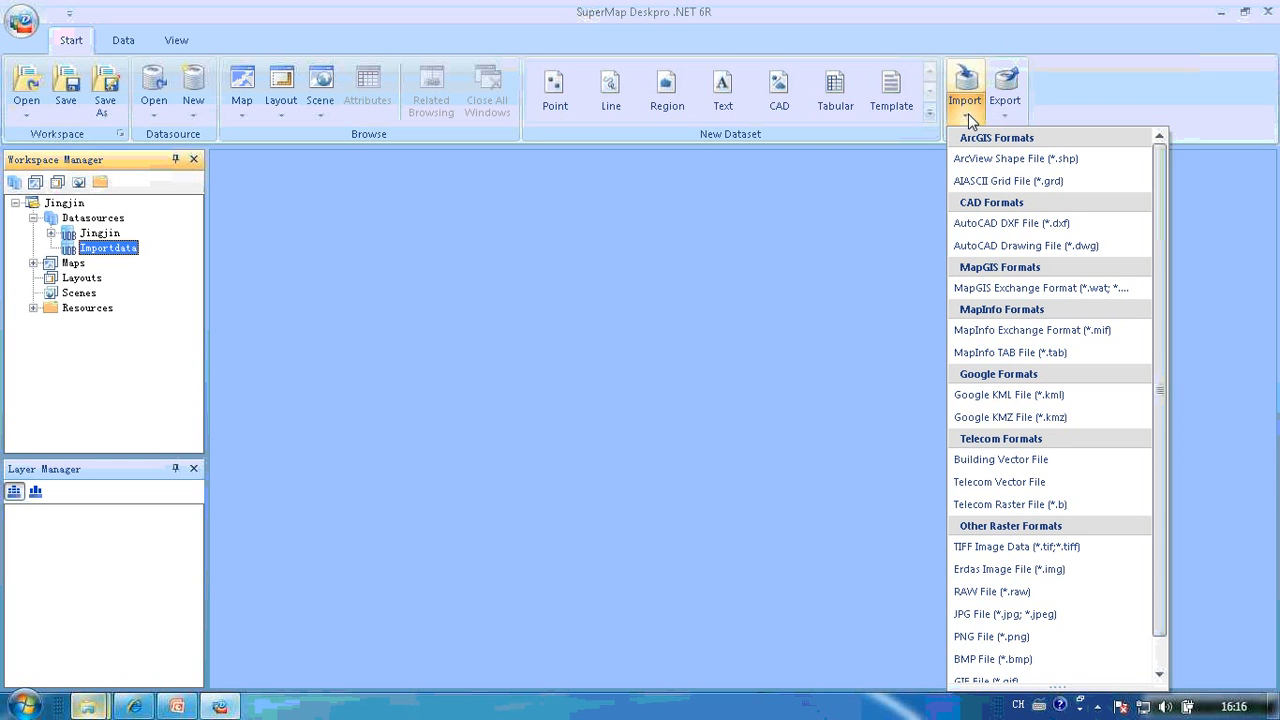
click(1019, 619)
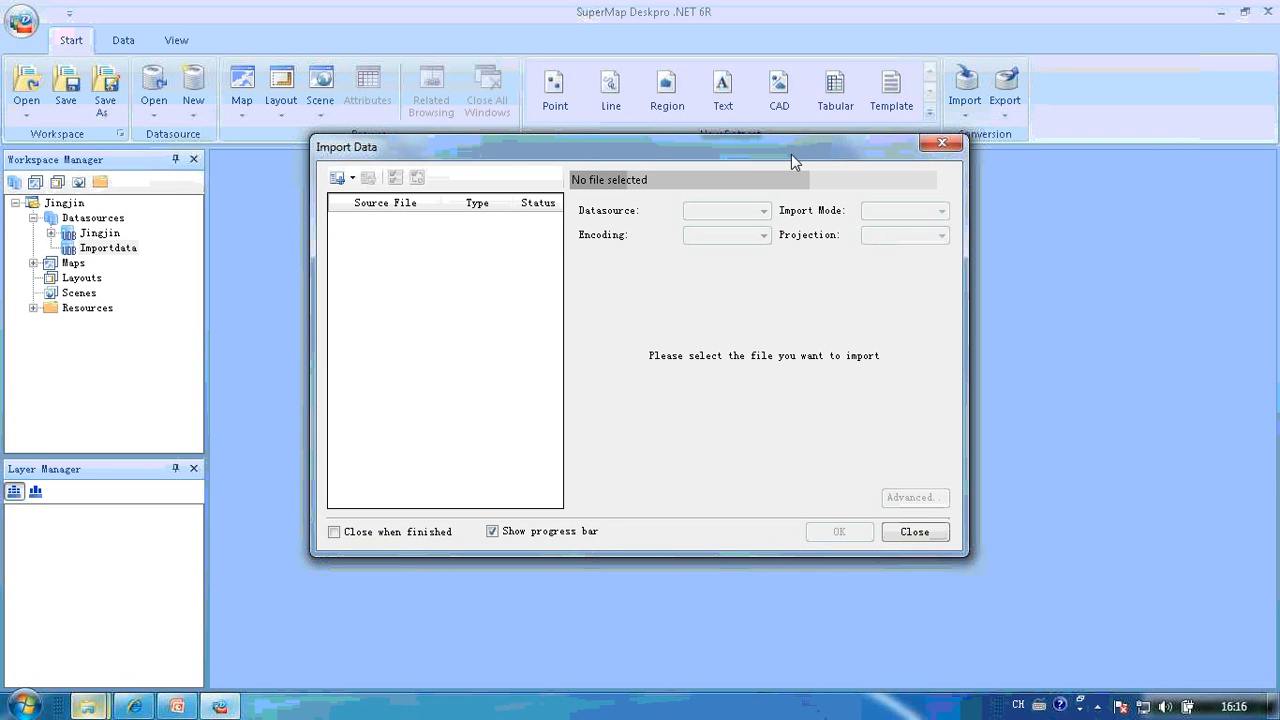
drag(791, 154, 804, 192)
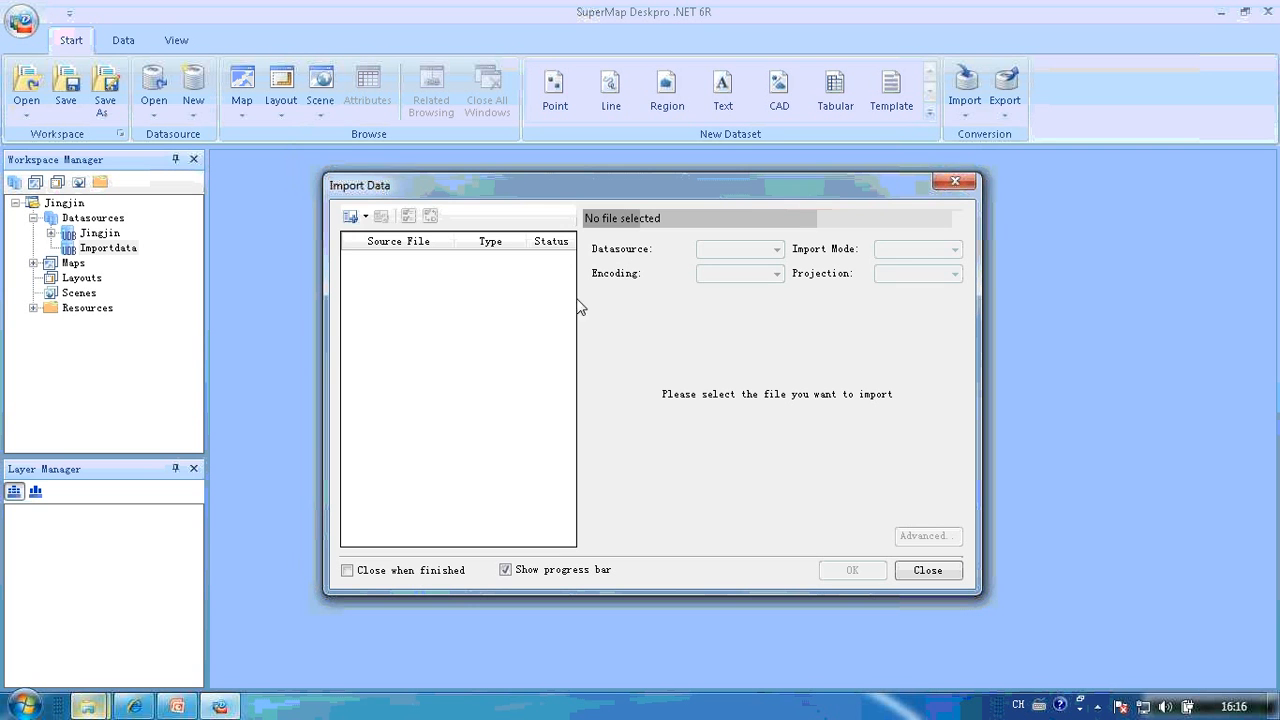
click(351, 217)
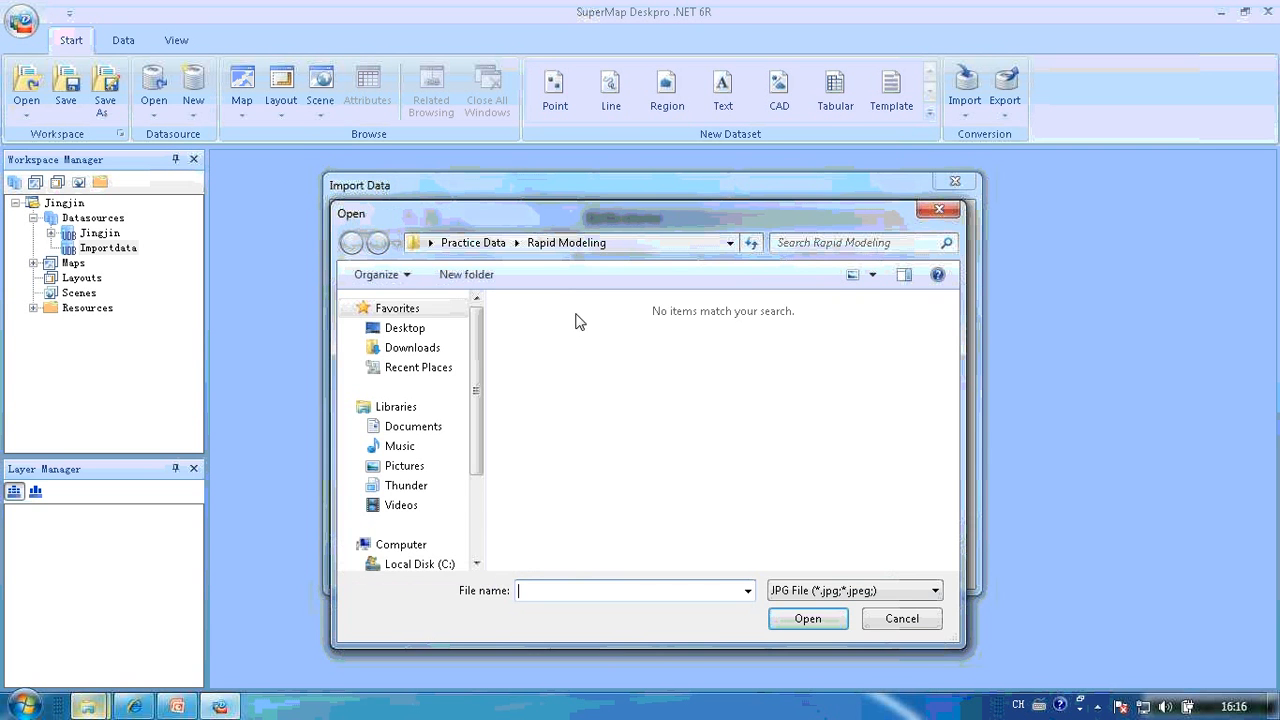
click(477, 242)
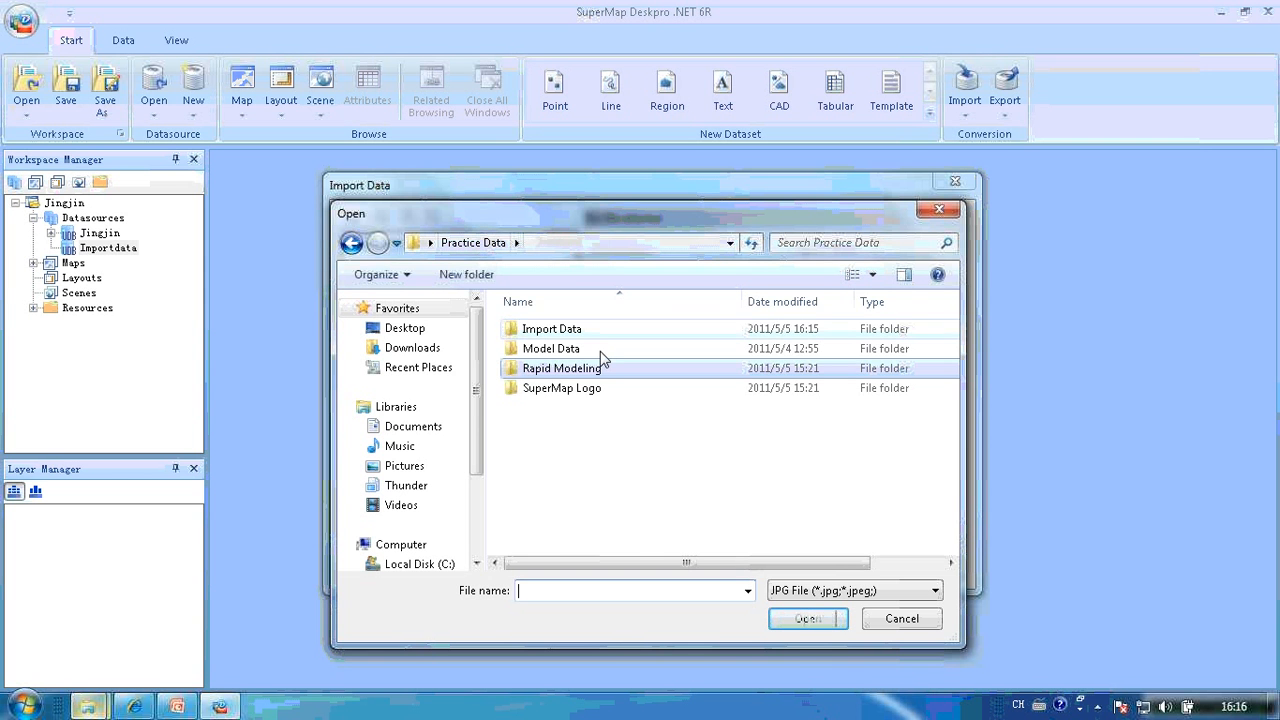
double_click(577, 331)
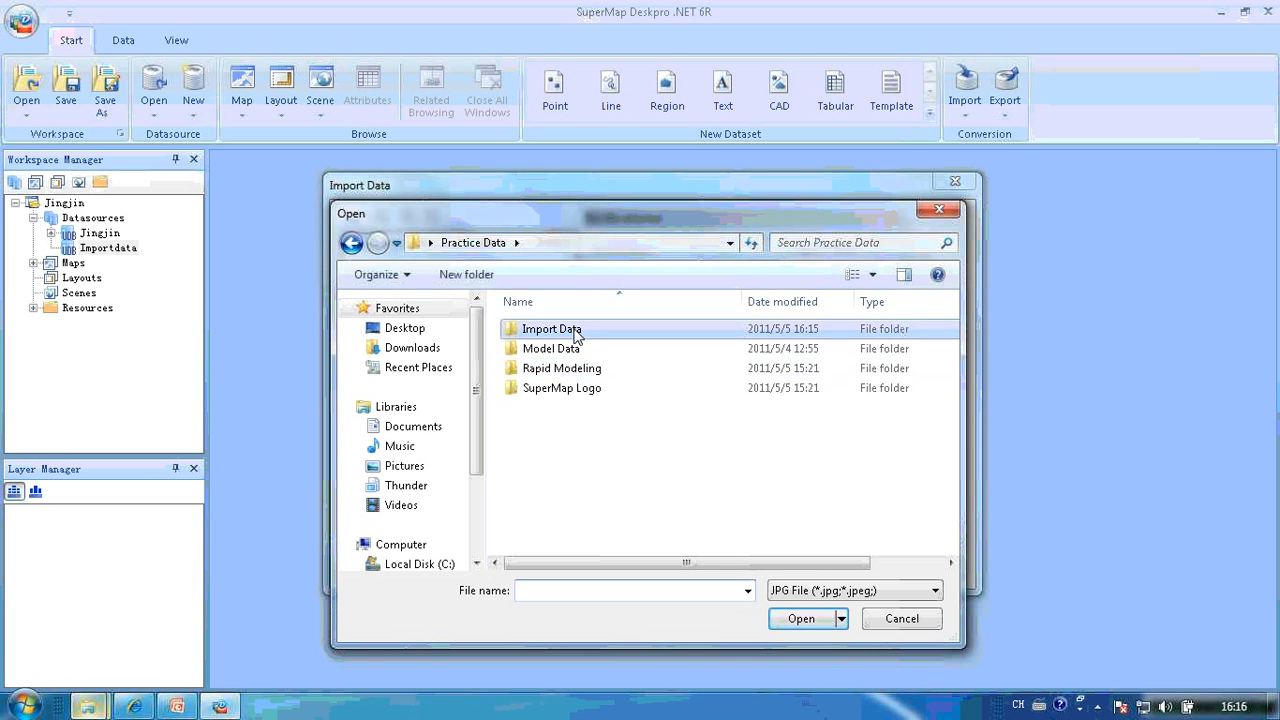
double_click(557, 389)
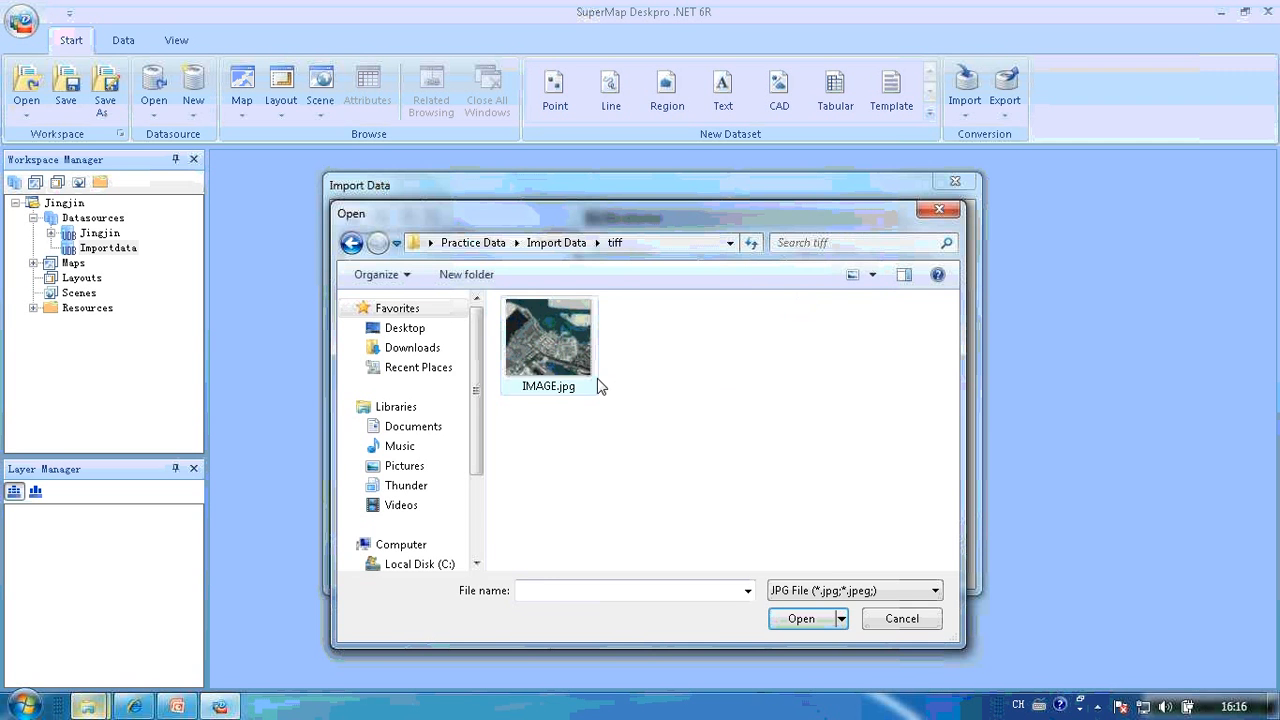
click(556, 336)
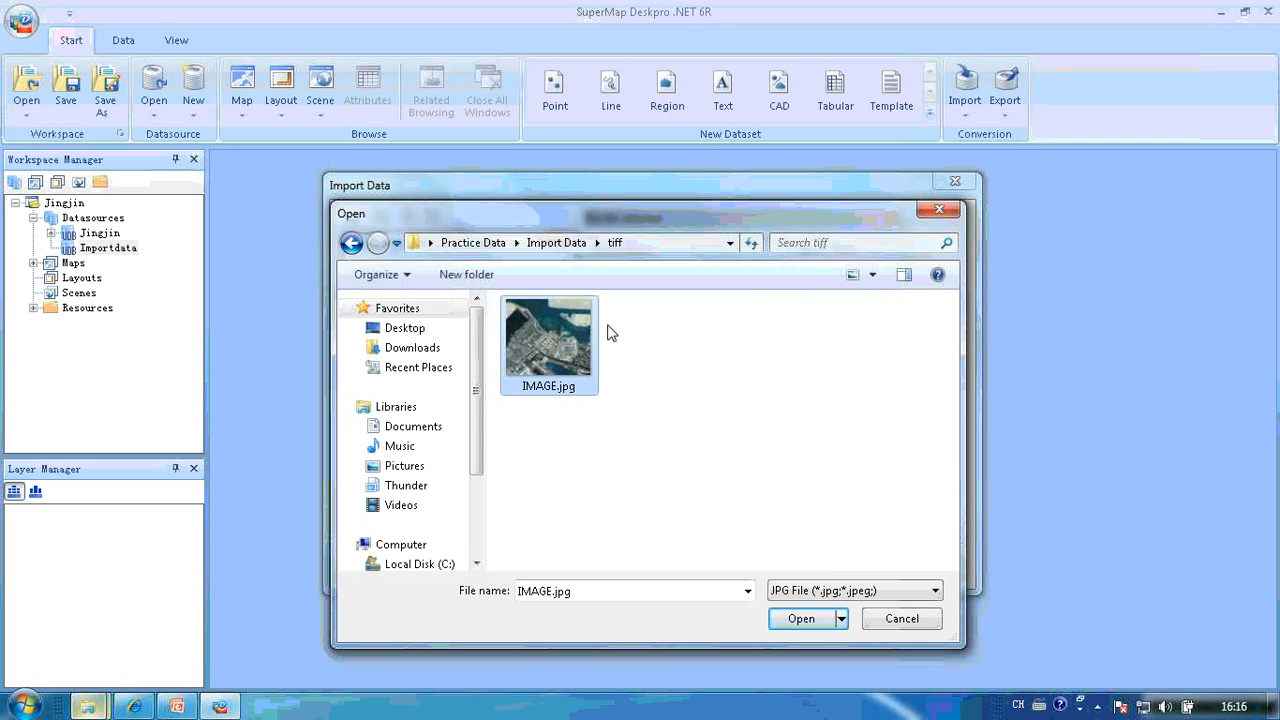
click(806, 618)
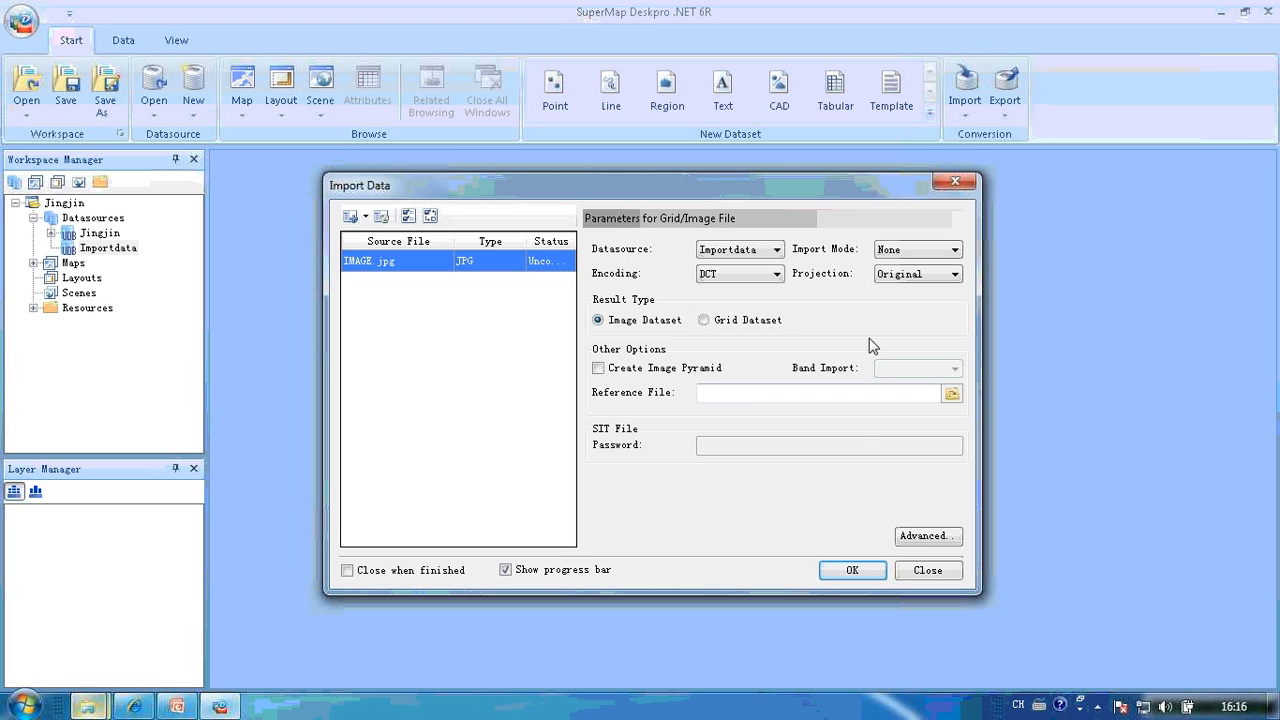
Import IMAGE.jpg into the Importdata datasource as an image dataset with DCT encoding and display it in a new map
click(881, 578)
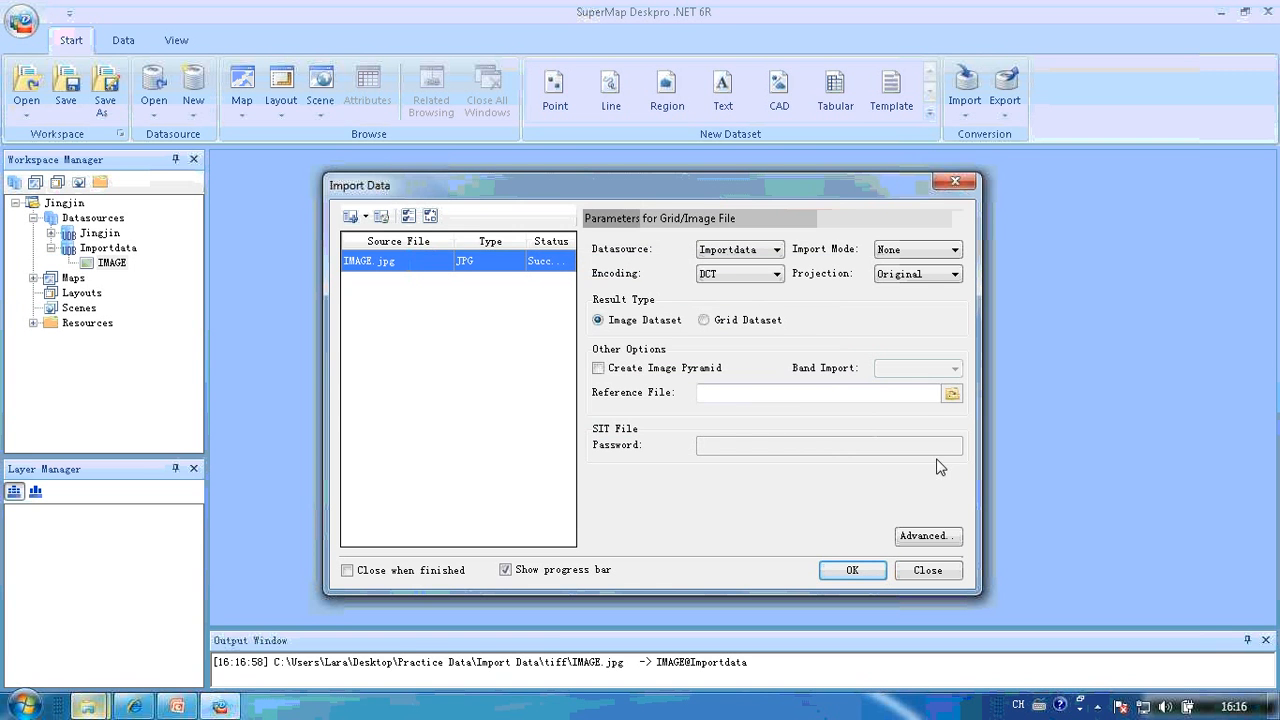
click(960, 186)
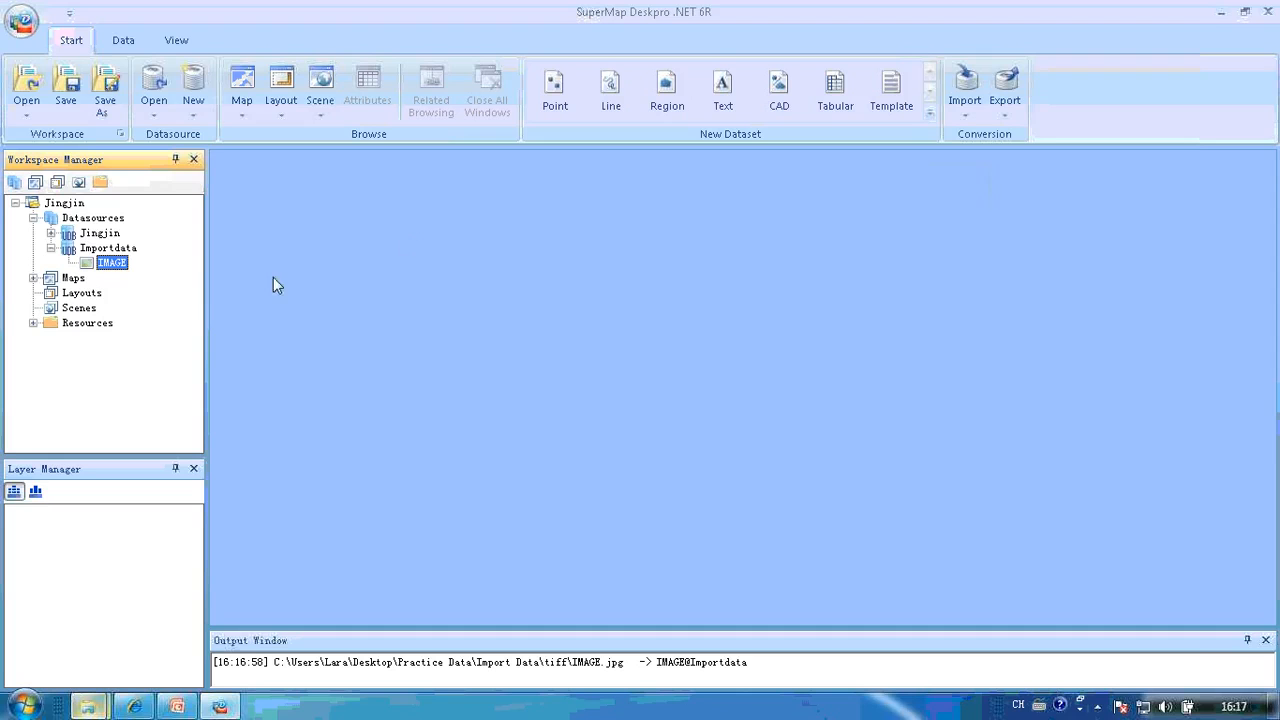
double_click(120, 265)
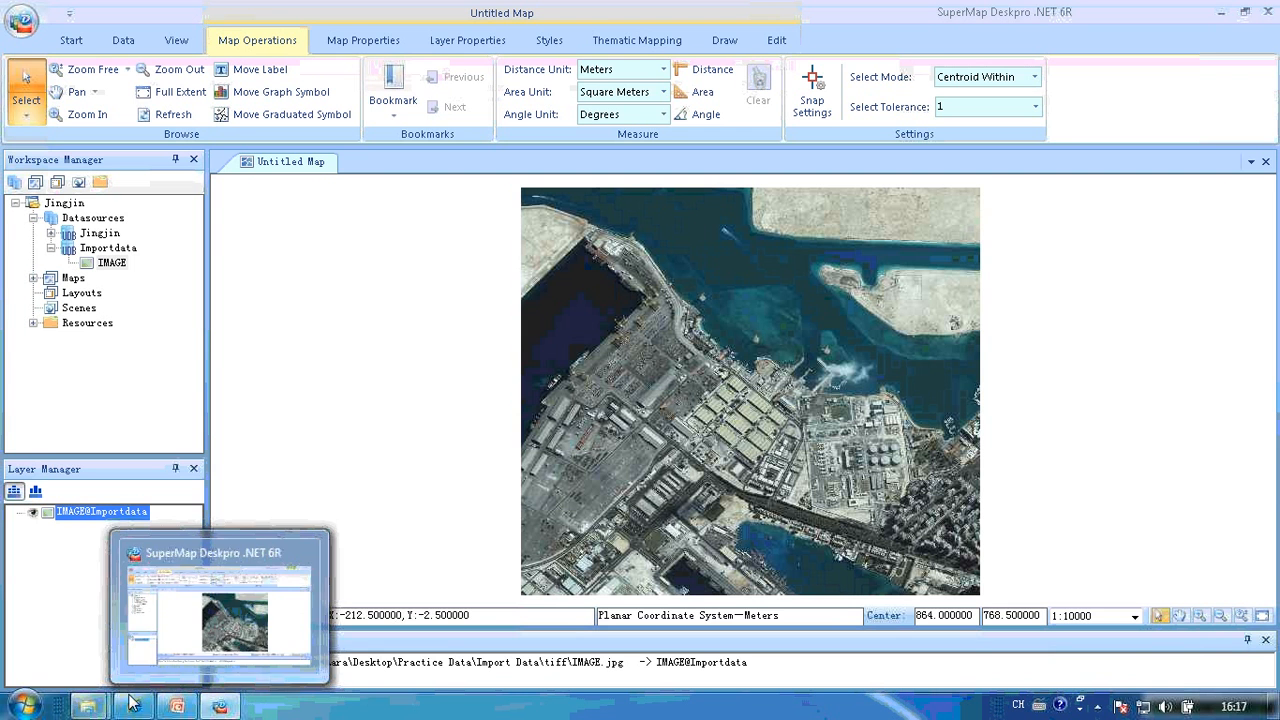
Restore the tiff folder window to a smaller size and open IMAGE.jpg directly as a datasource in the Workspace Manager
mouse_move(88, 708)
click(302, 600)
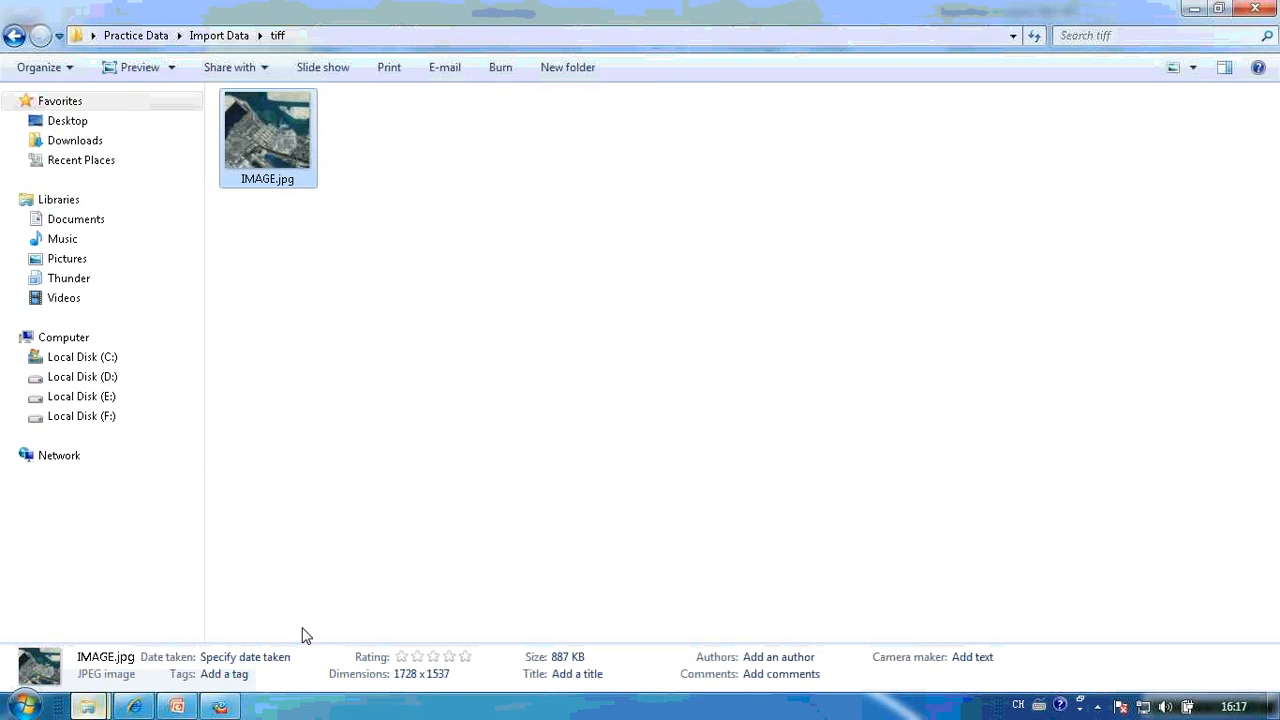
click(1218, 8)
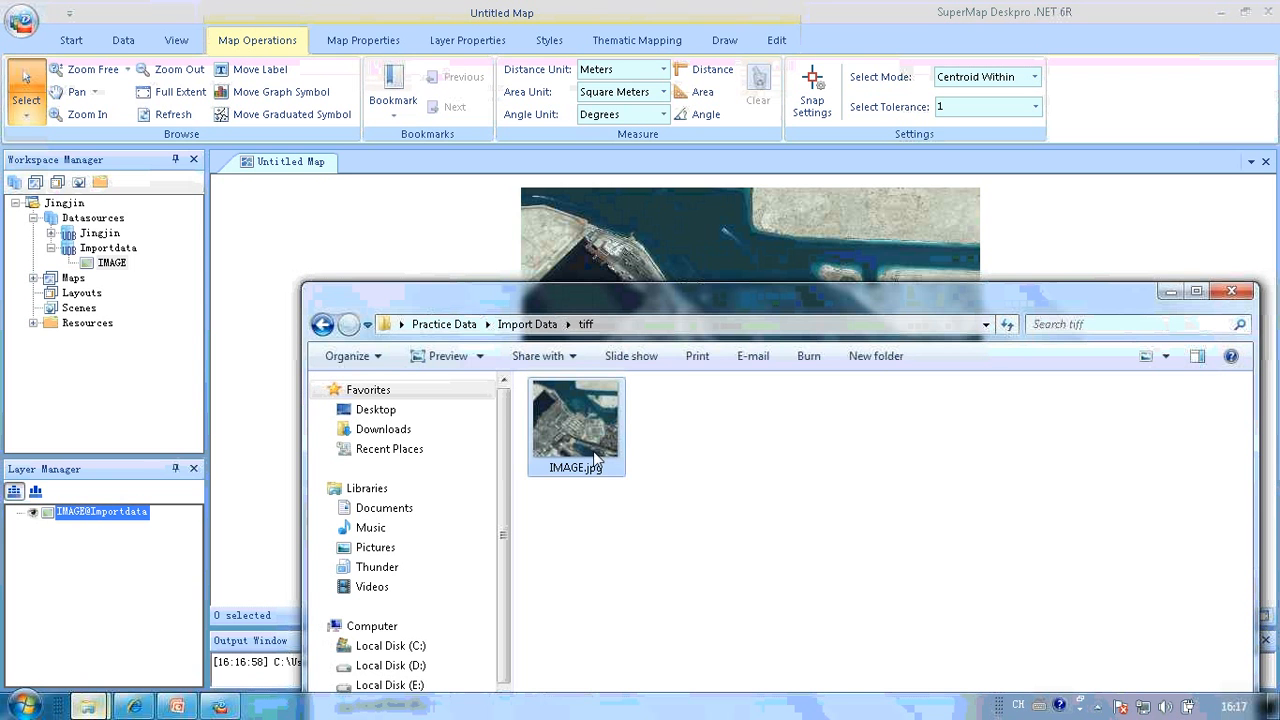
click(650, 451)
click(595, 433)
drag(589, 433, 180, 362)
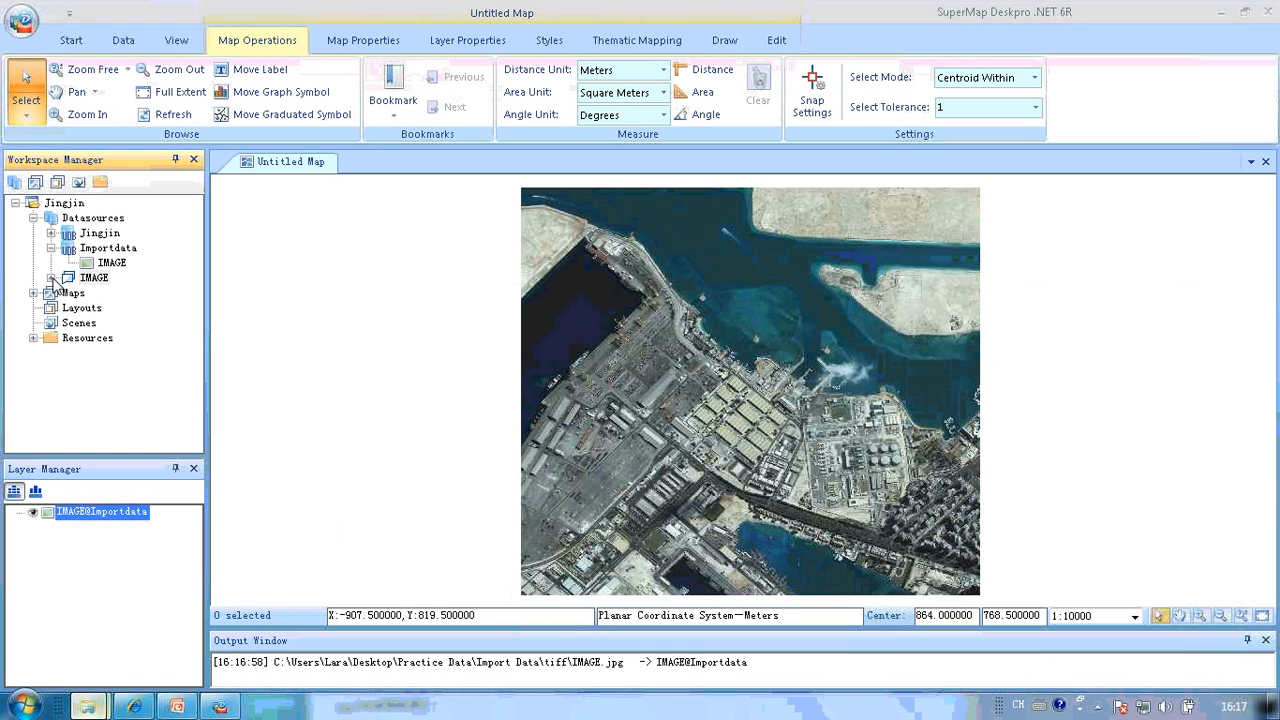
Expand the IMAGE datasource, open its image dataset in a new map, and compare it with the imported image's map
click(57, 279)
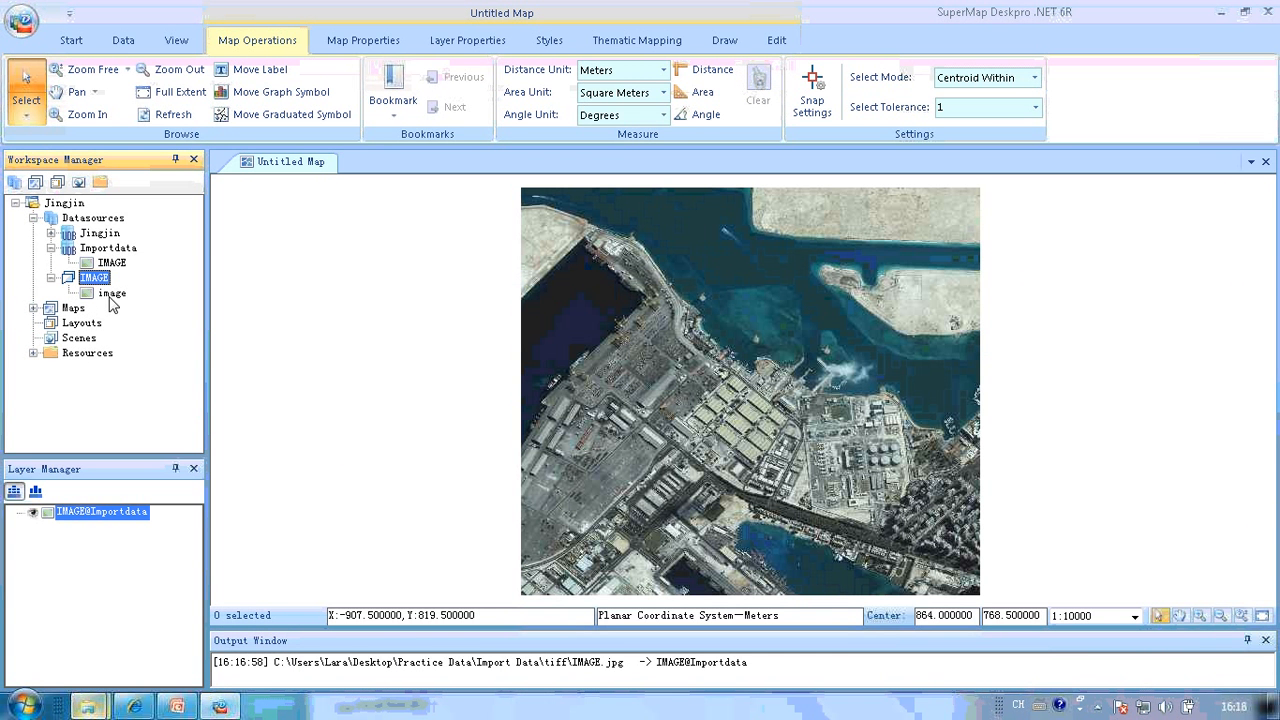
click(111, 294)
double_click(118, 303)
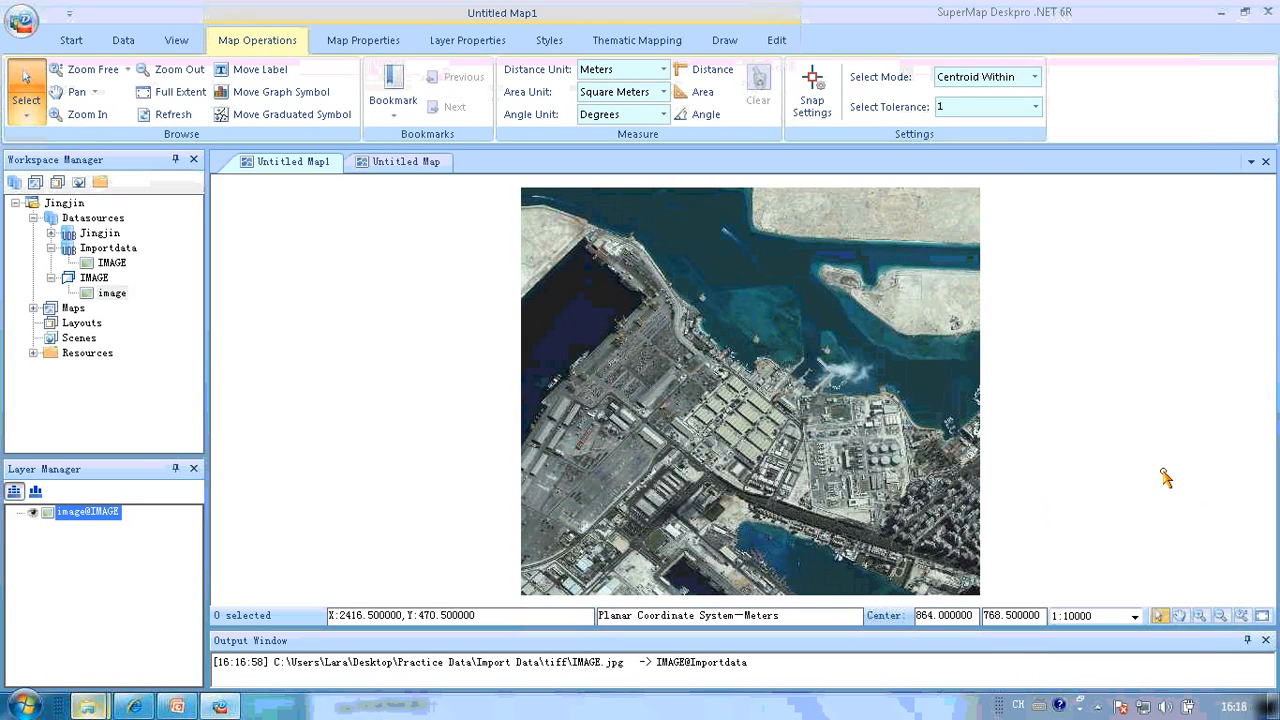
click(403, 161)
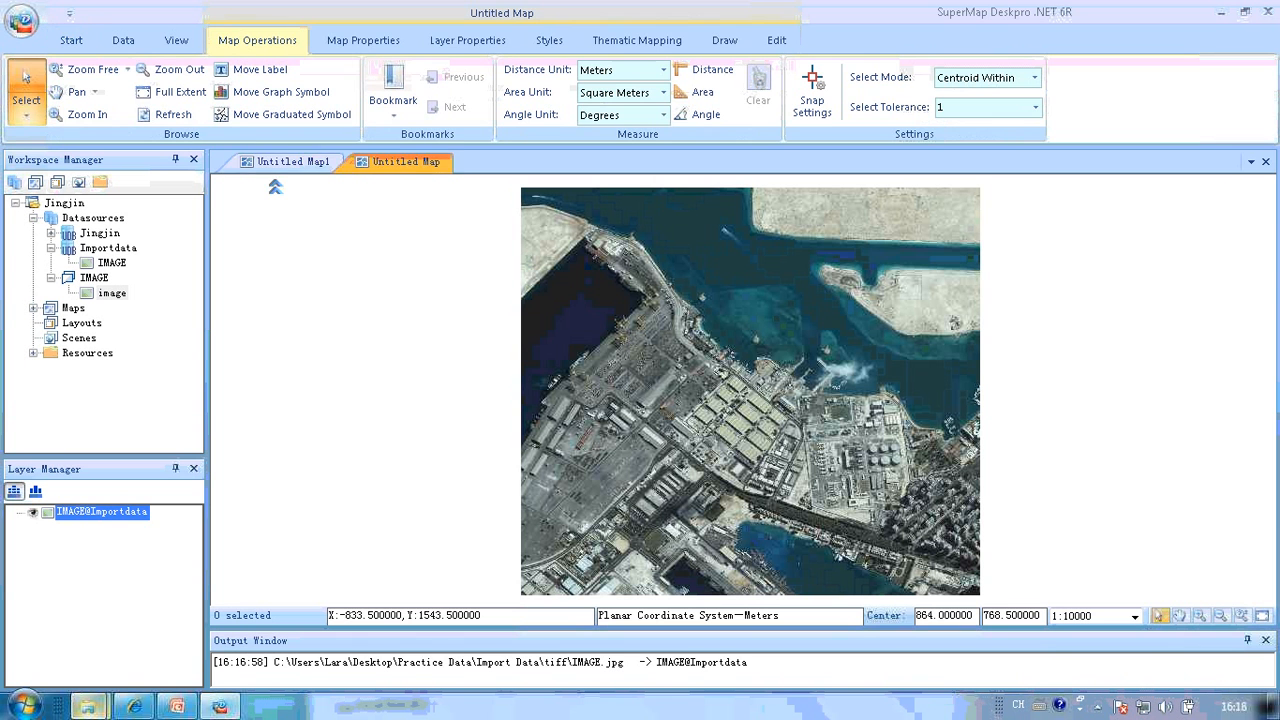
click(274, 165)
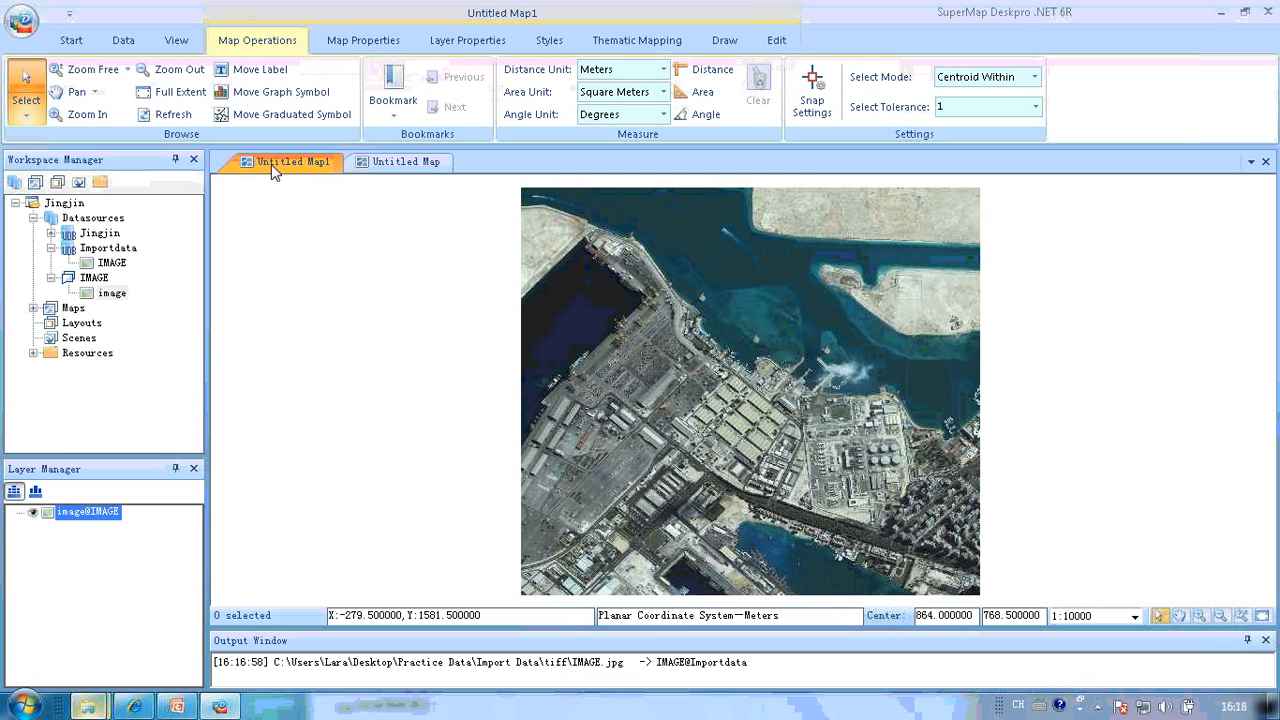
Compare IMAGE.jpg in the tiff folder with the datasources in the Workspace Manager, and return to the map
mouse_move(87, 708)
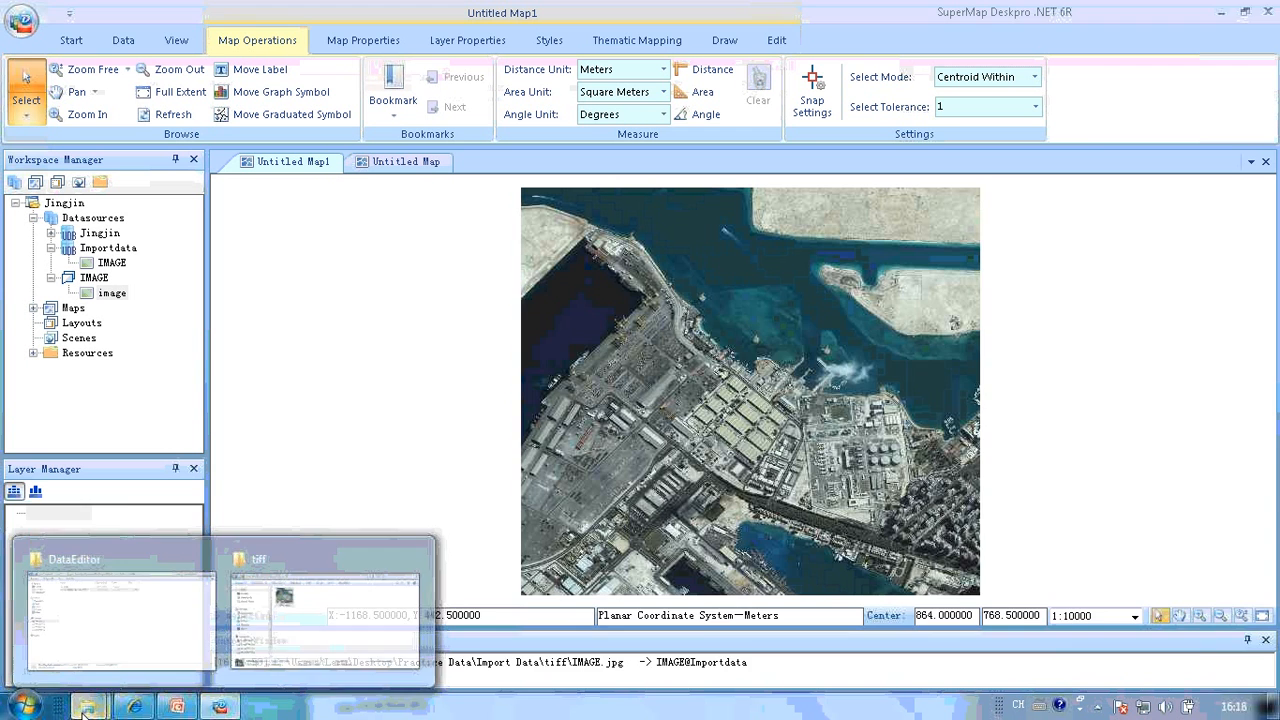
click(394, 606)
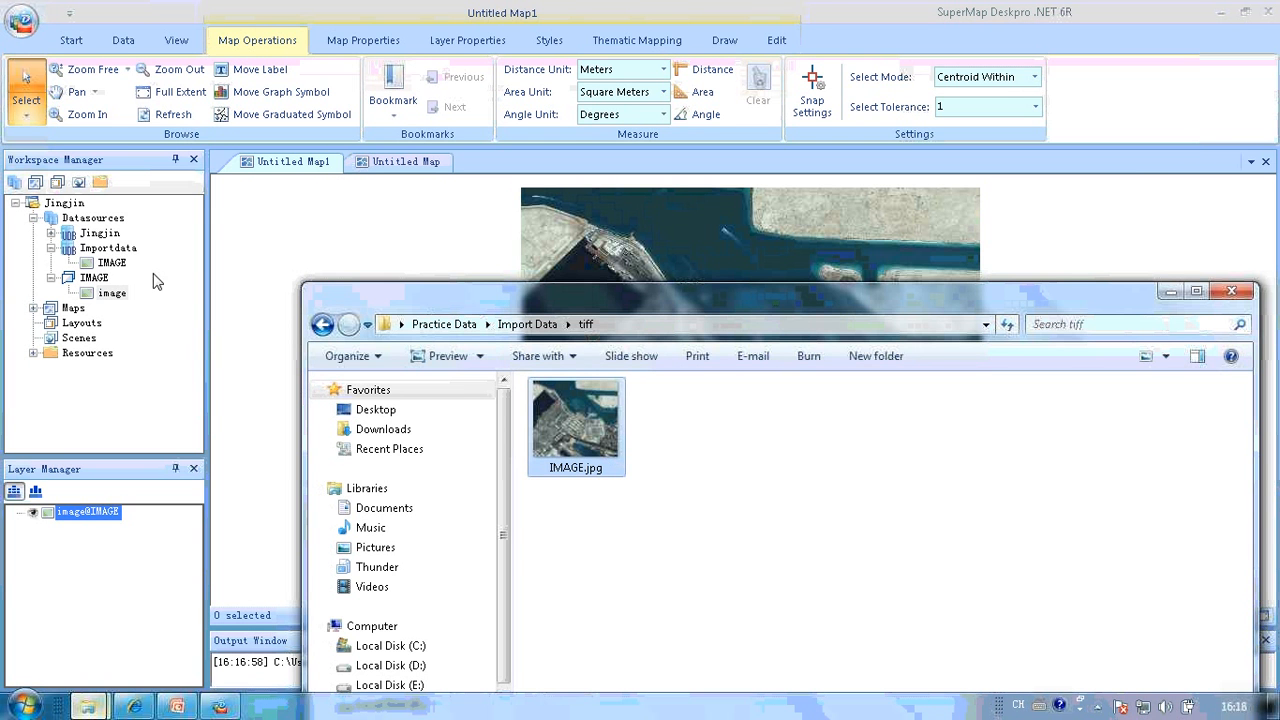
click(96, 220)
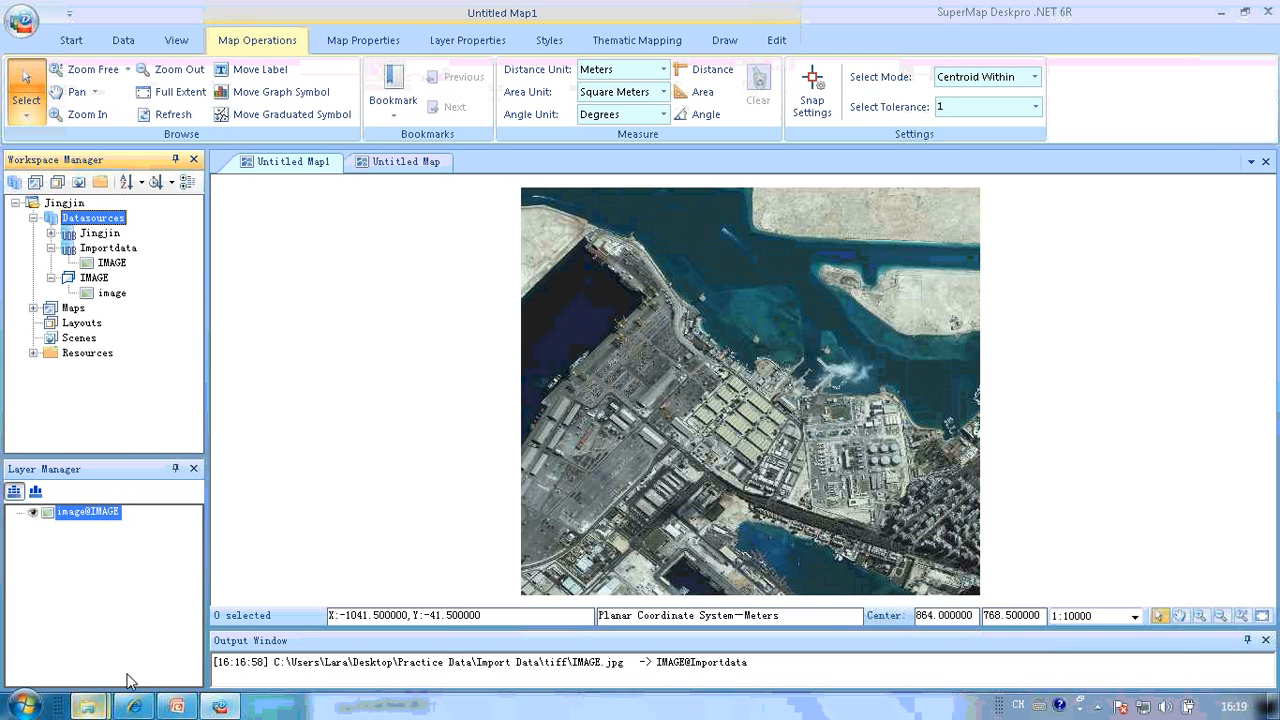
mouse_move(88, 708)
click(325, 615)
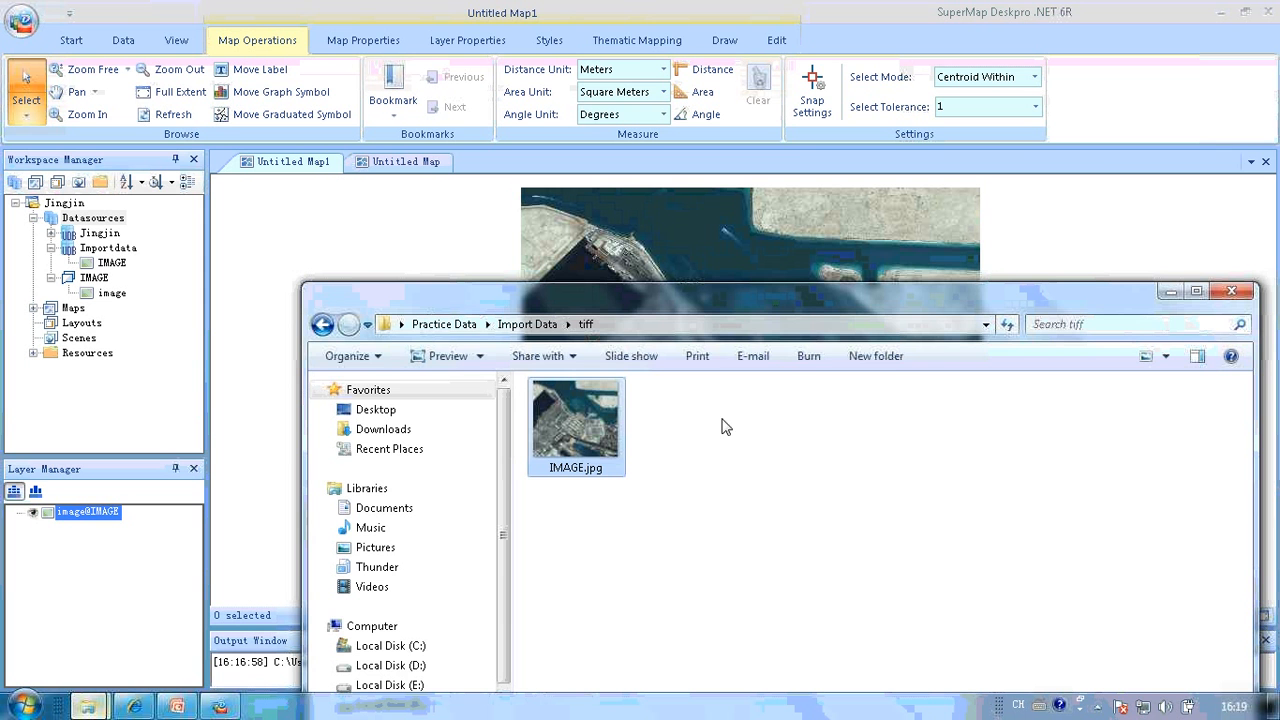
click(1064, 262)
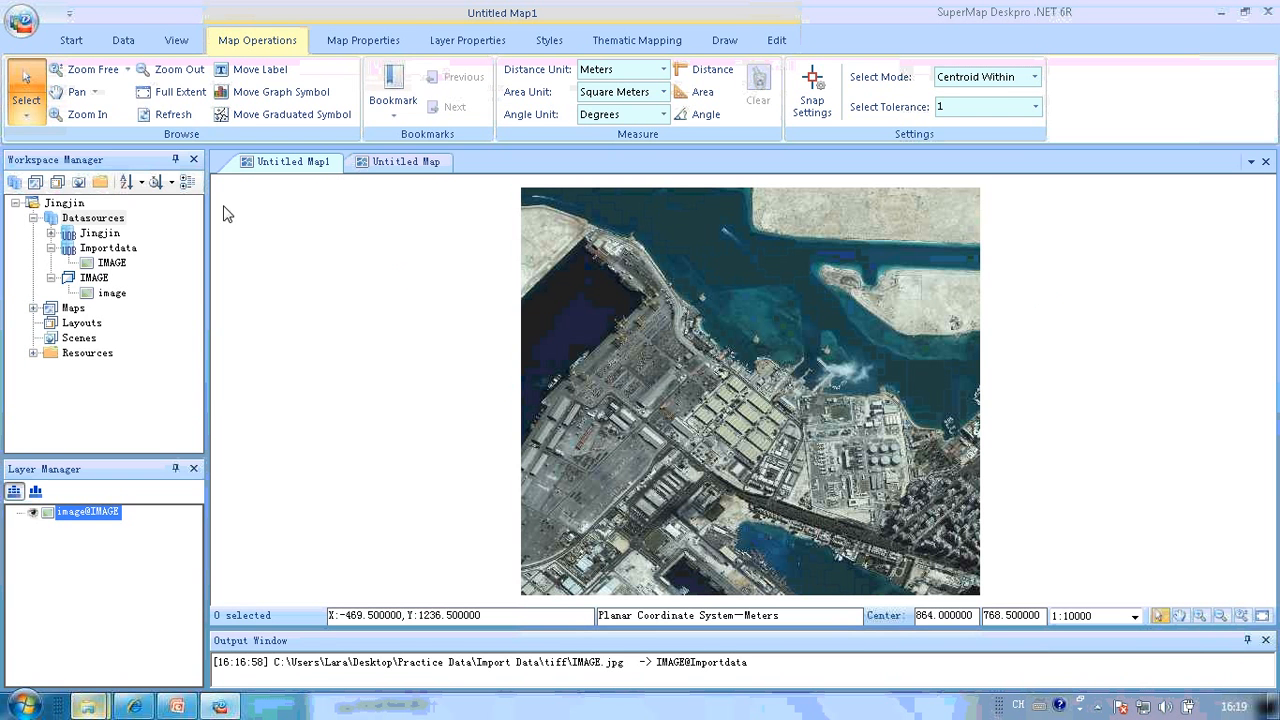
Open the sample workspace Jingjin.smwu in place of the current workspace
click(20, 22)
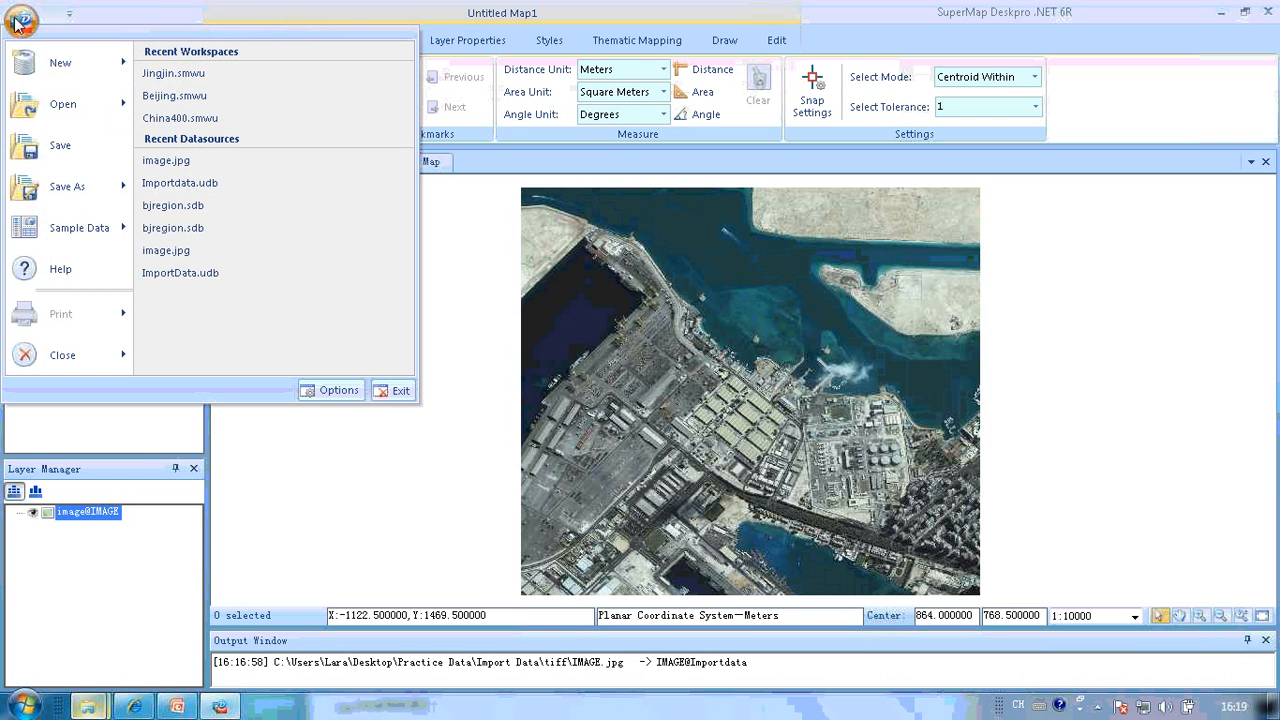
mouse_move(86, 229)
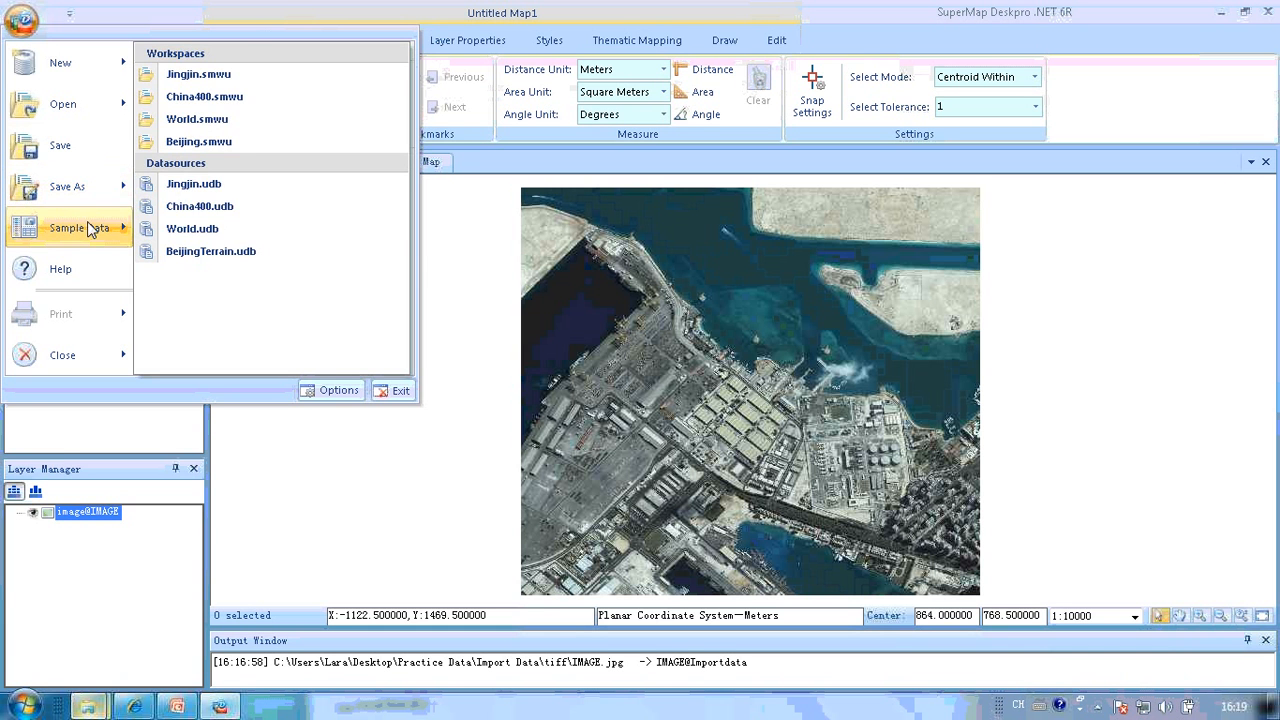
click(212, 84)
click(672, 413)
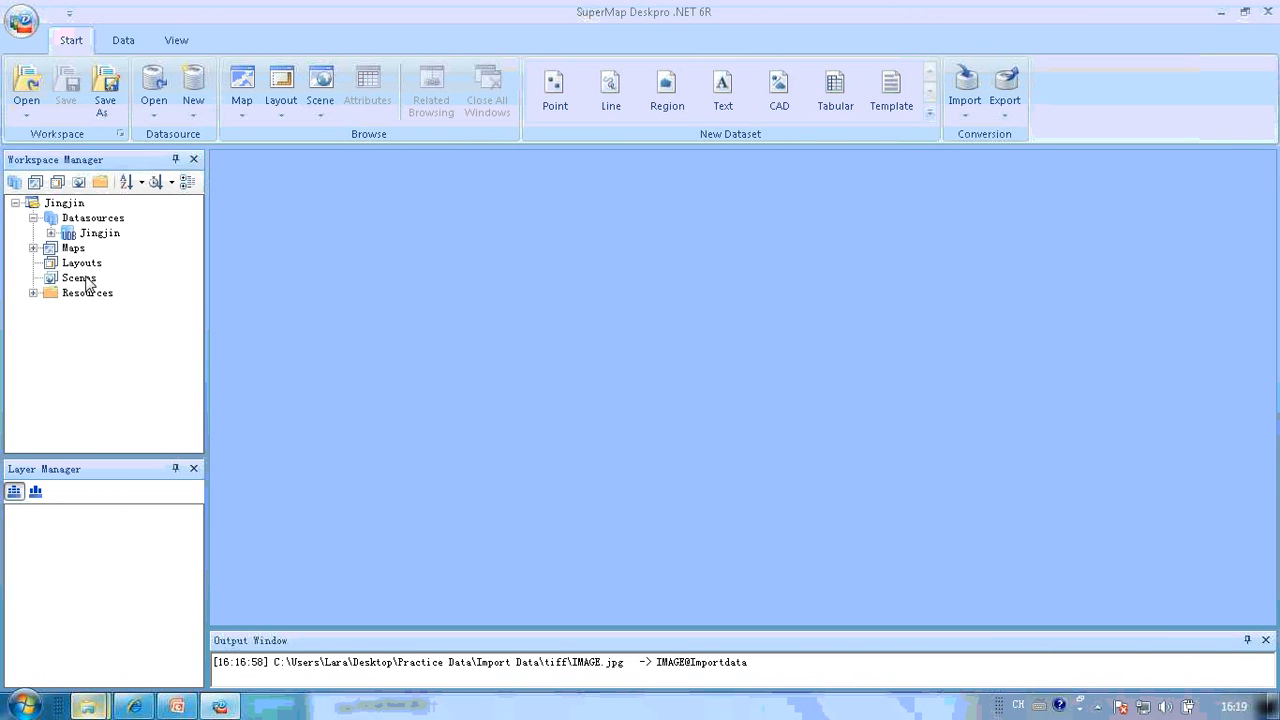
List the maps of the Jingjin workspace and open the National Highway map
click(33, 248)
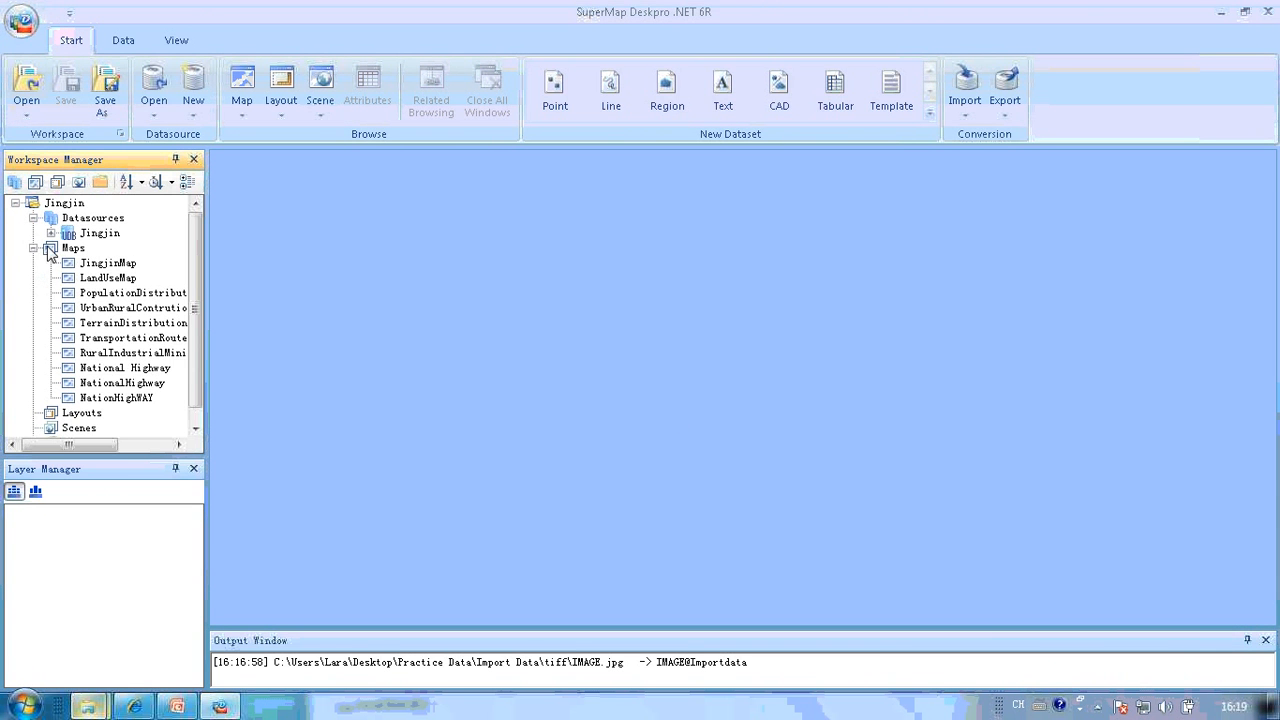
click(118, 369)
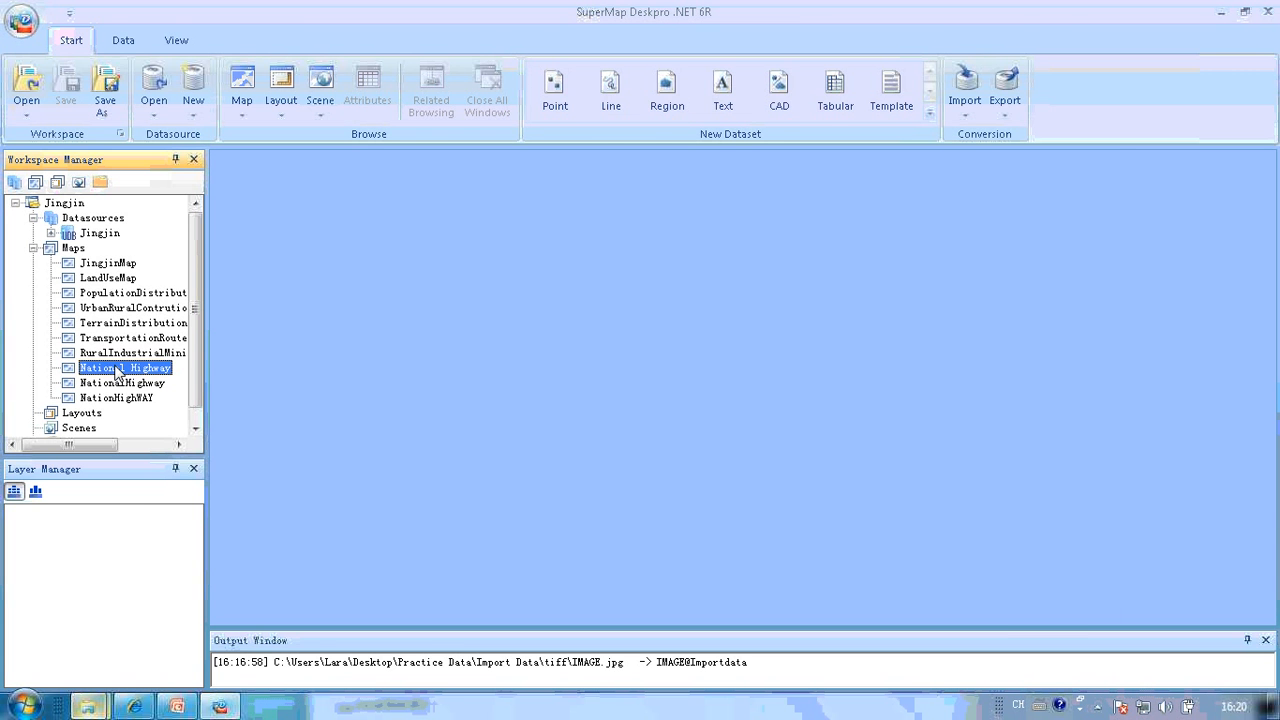
double_click(118, 369)
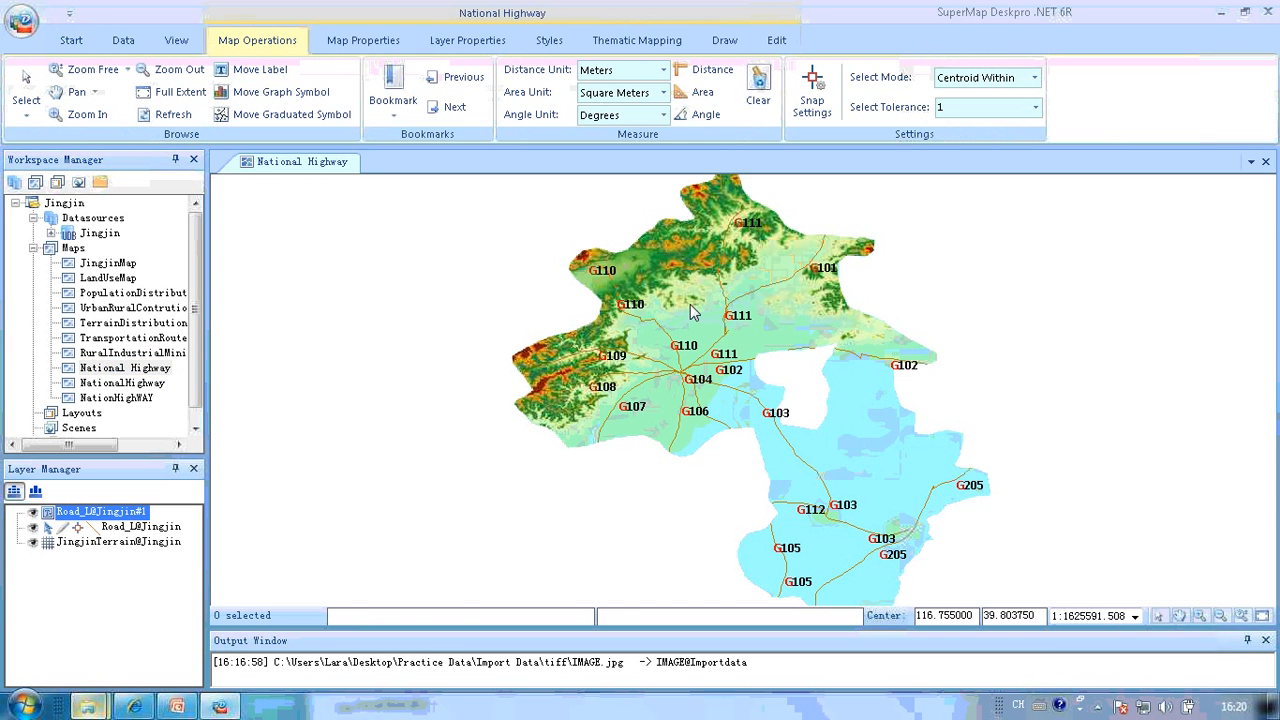
Examine the National Highway map's label, road and terrain layers and inspect the highway labels up close
click(187, 569)
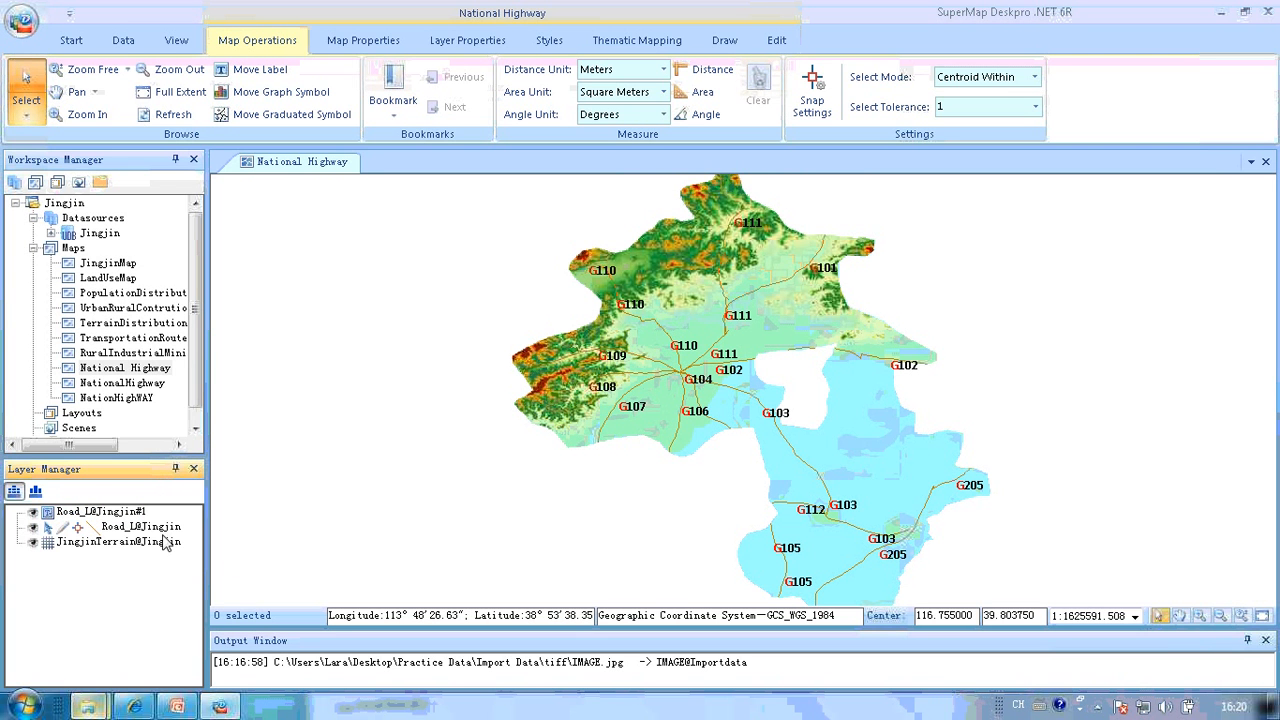
click(142, 512)
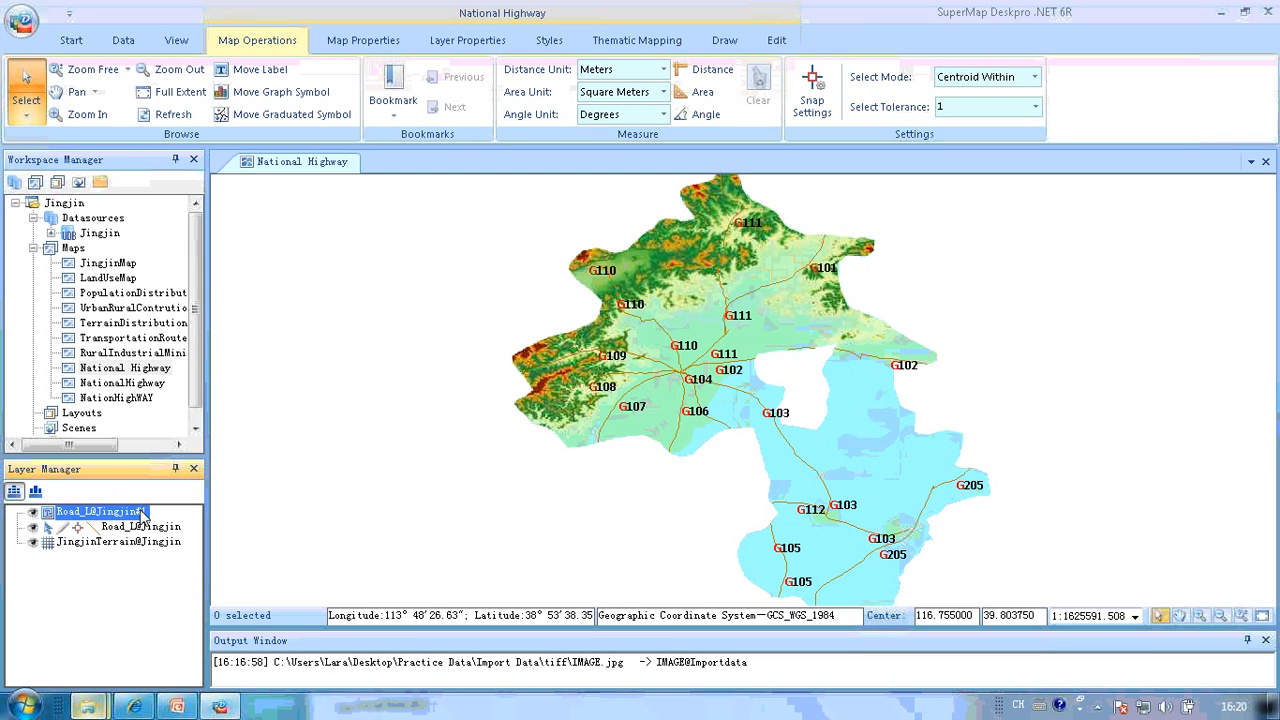
click(175, 545)
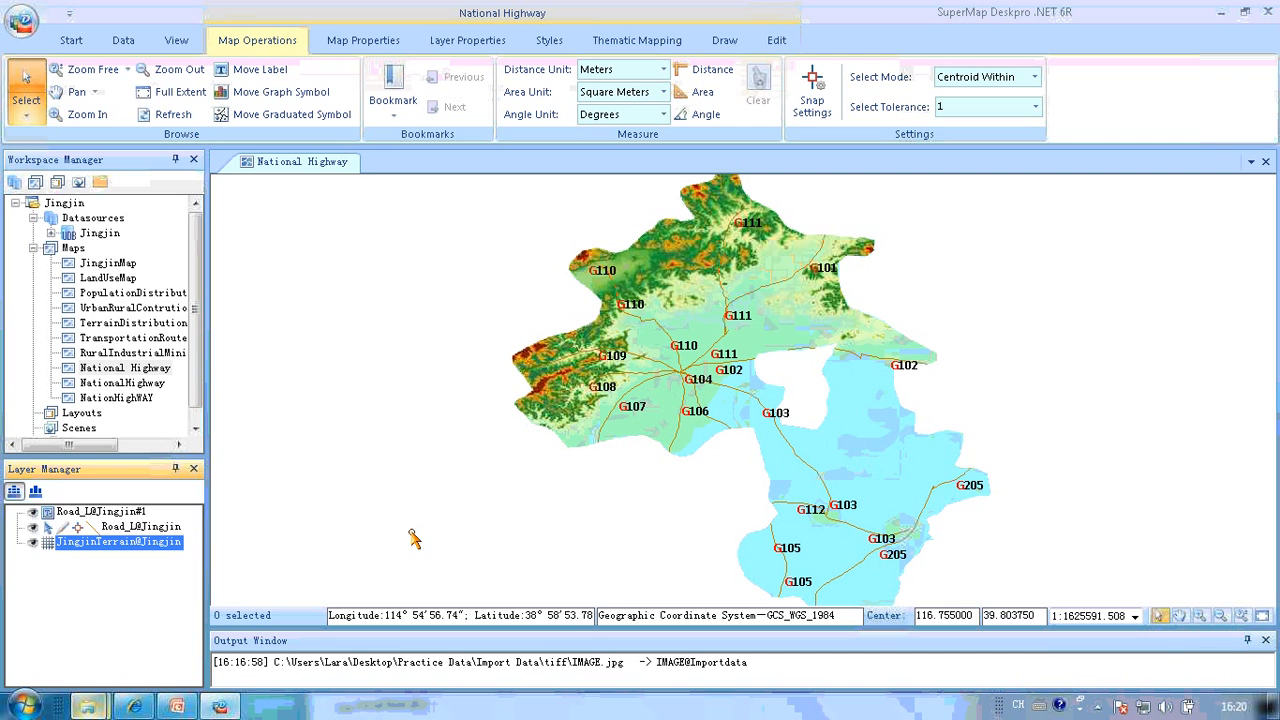
click(118, 513)
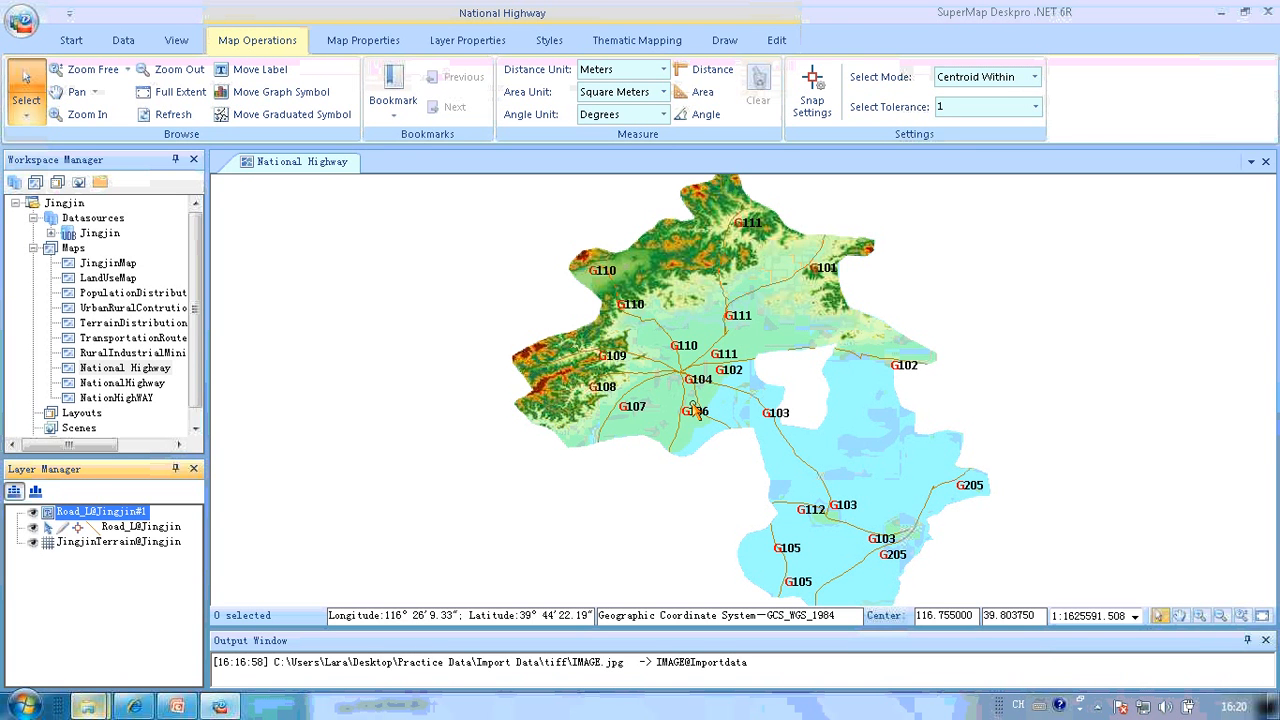
click(769, 395)
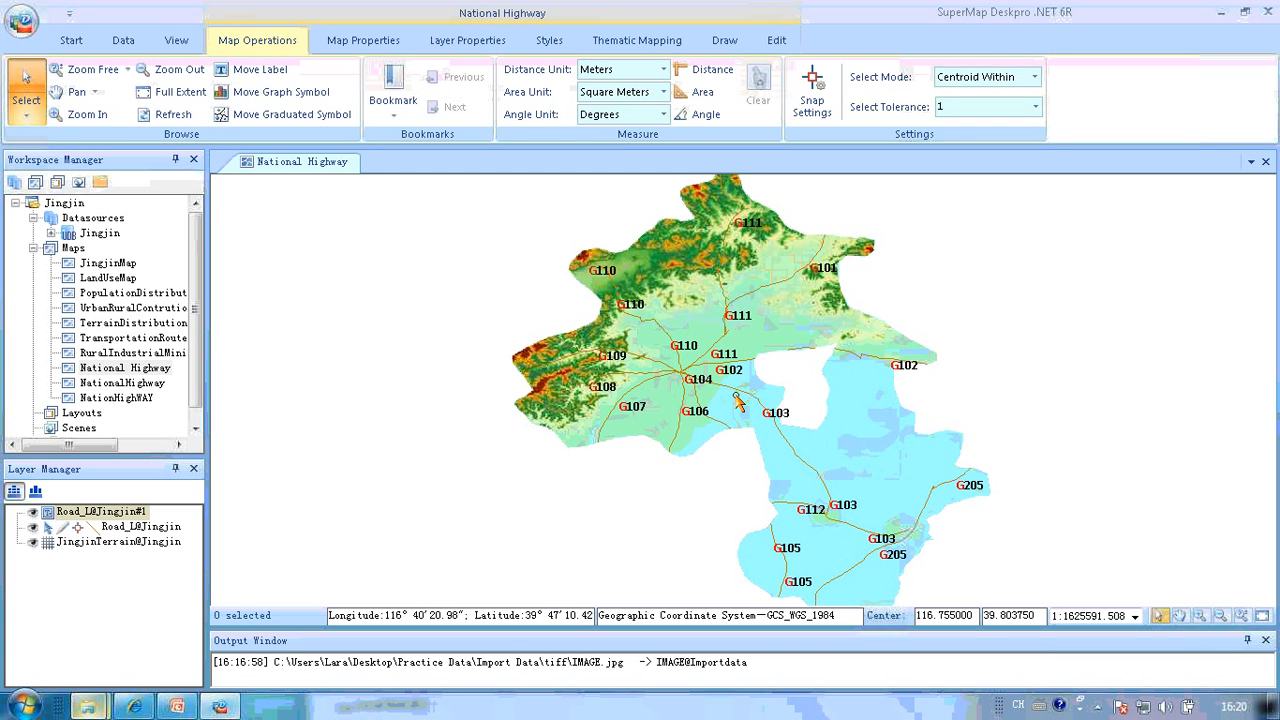
scroll(738, 400, up, 4)
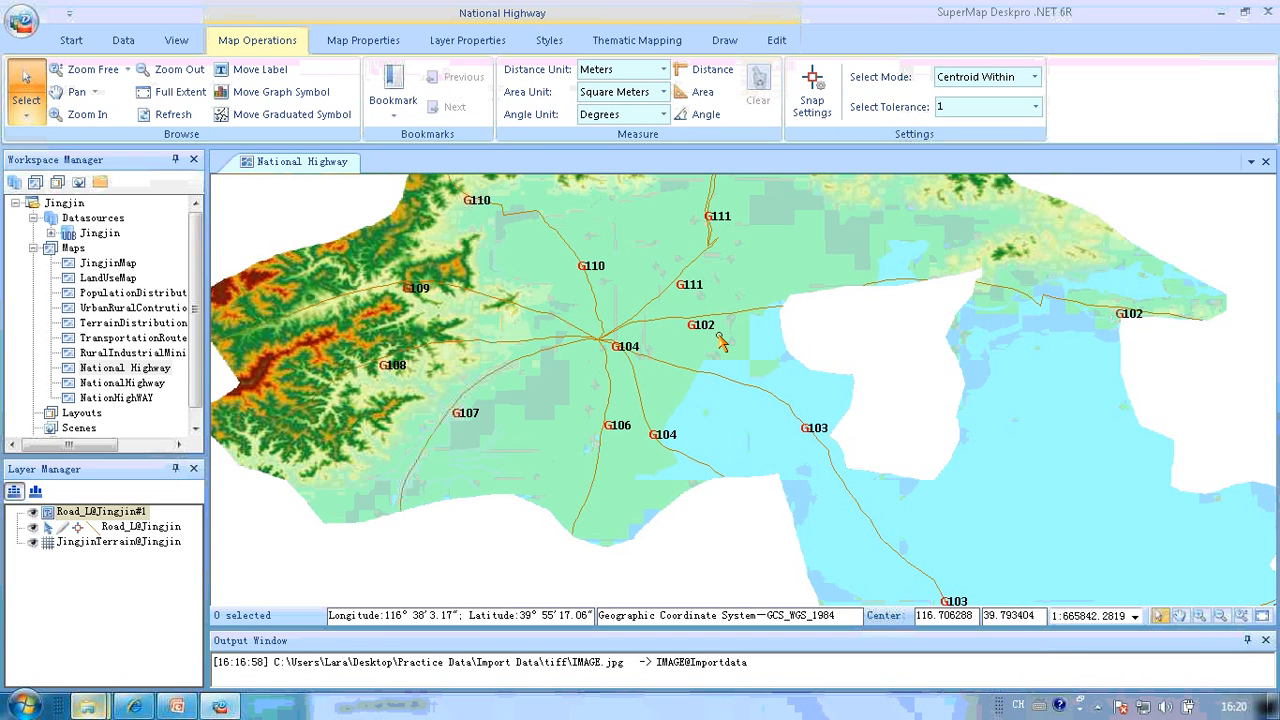
Expand the Jingjin datasource and open its JingjinTerrain dataset in a new map
click(51, 233)
drag(190, 258, 193, 293)
click(115, 413)
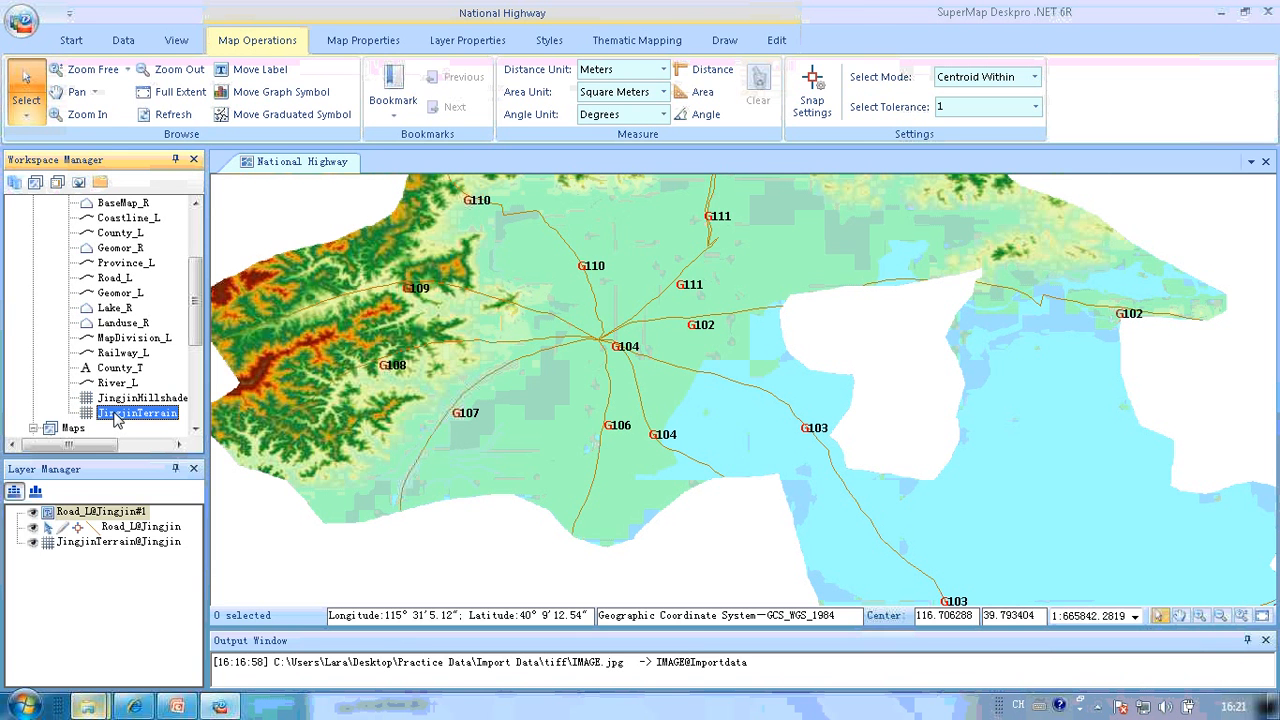
double_click(116, 418)
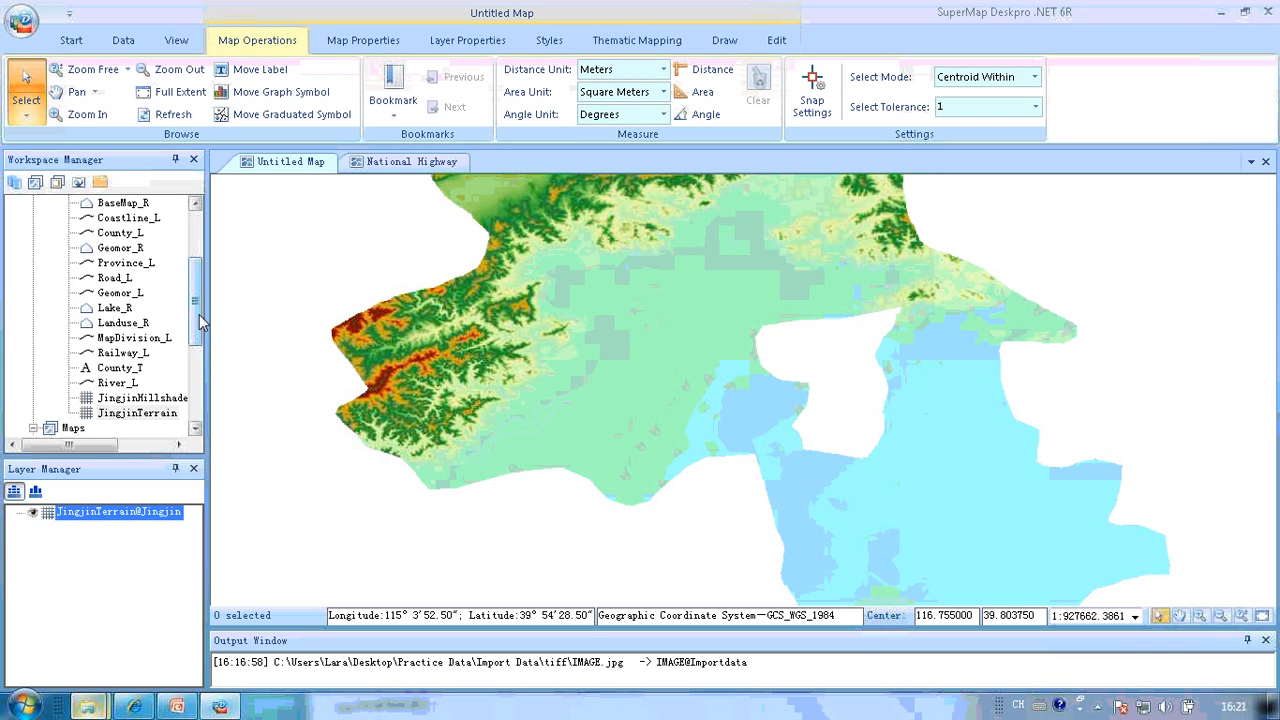
Add the Road_L line dataset to the new map over the terrain layer
drag(199, 314, 199, 288)
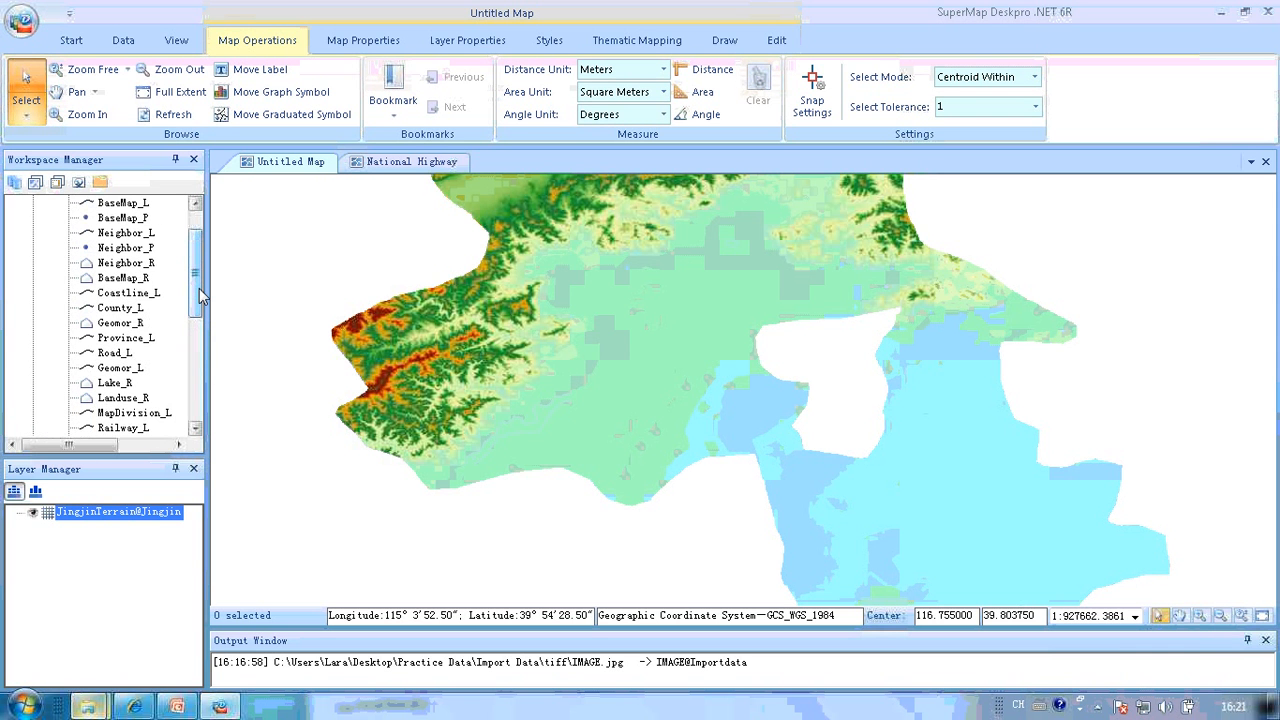
click(116, 354)
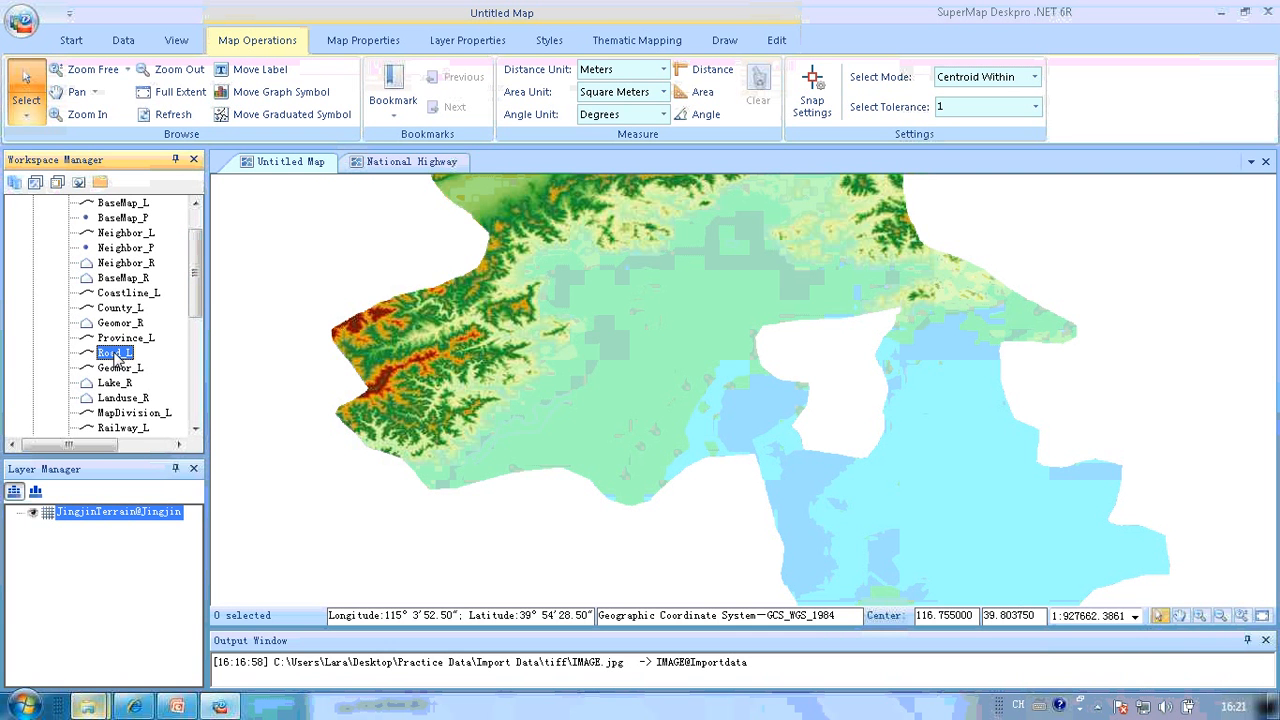
drag(116, 356, 528, 366)
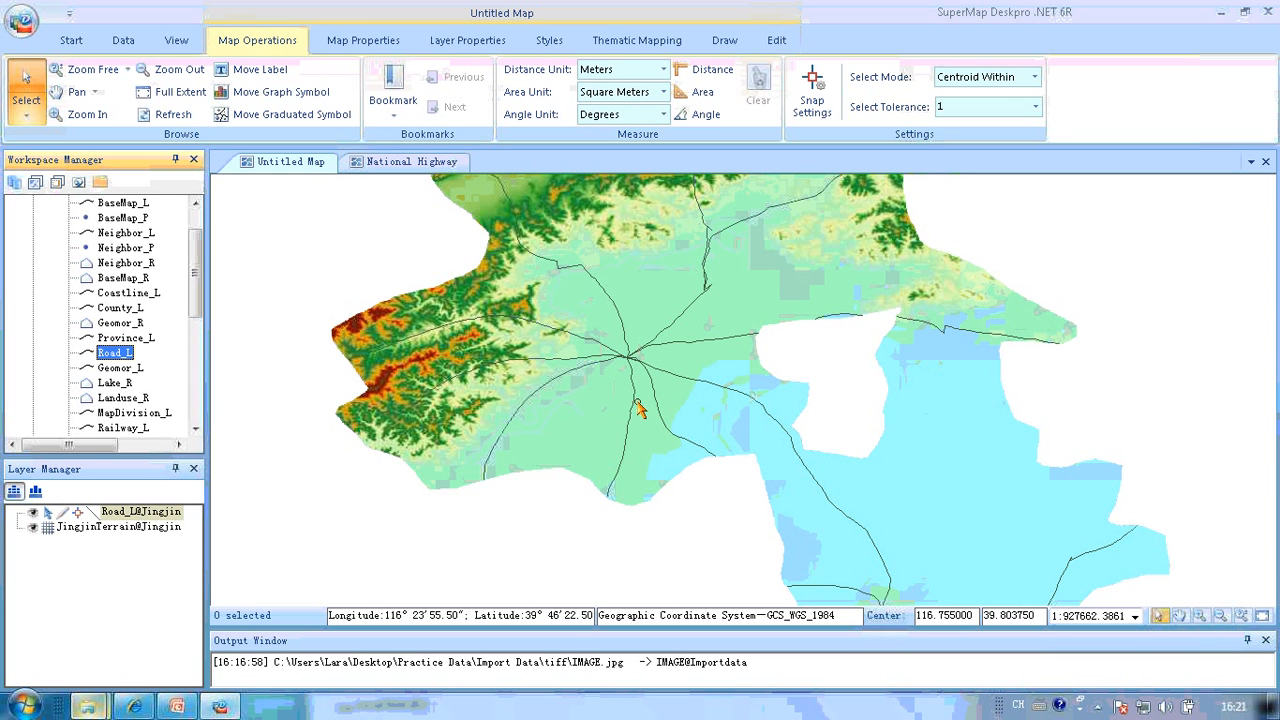
Set the Road_L layer's line width to 1.9 and try a tan and a pale yellow-green line color
click(552, 42)
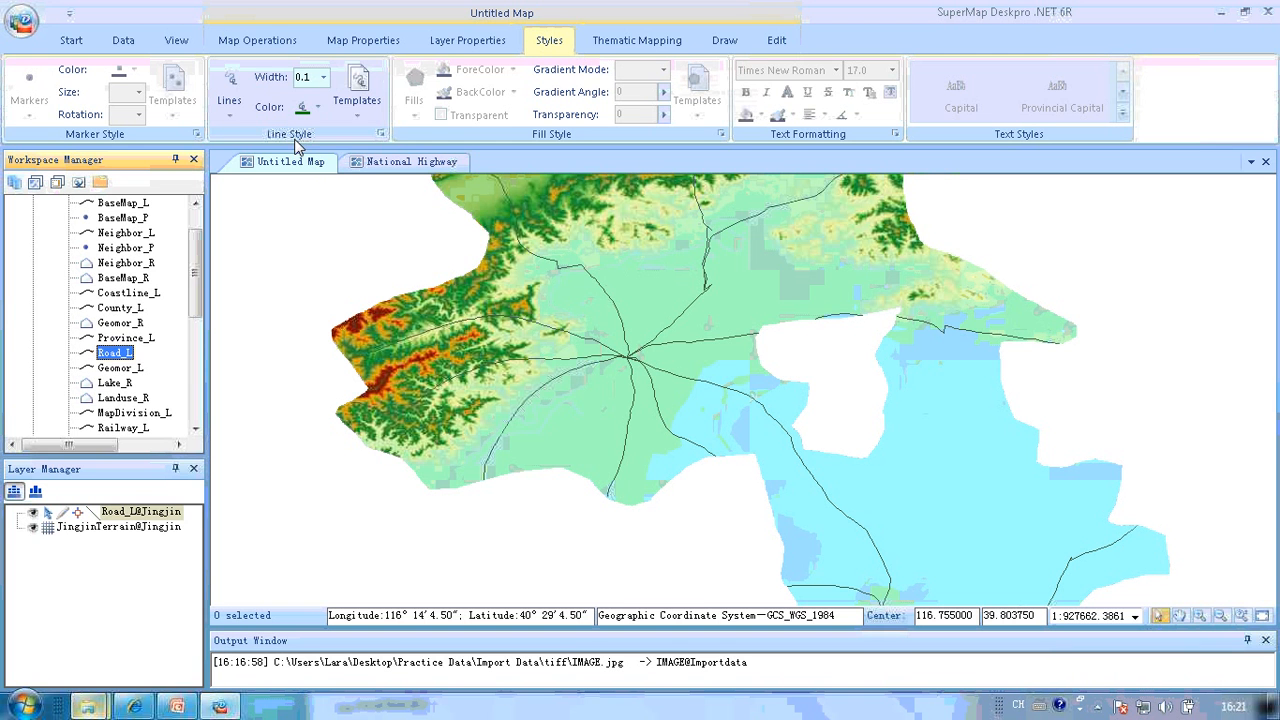
click(323, 77)
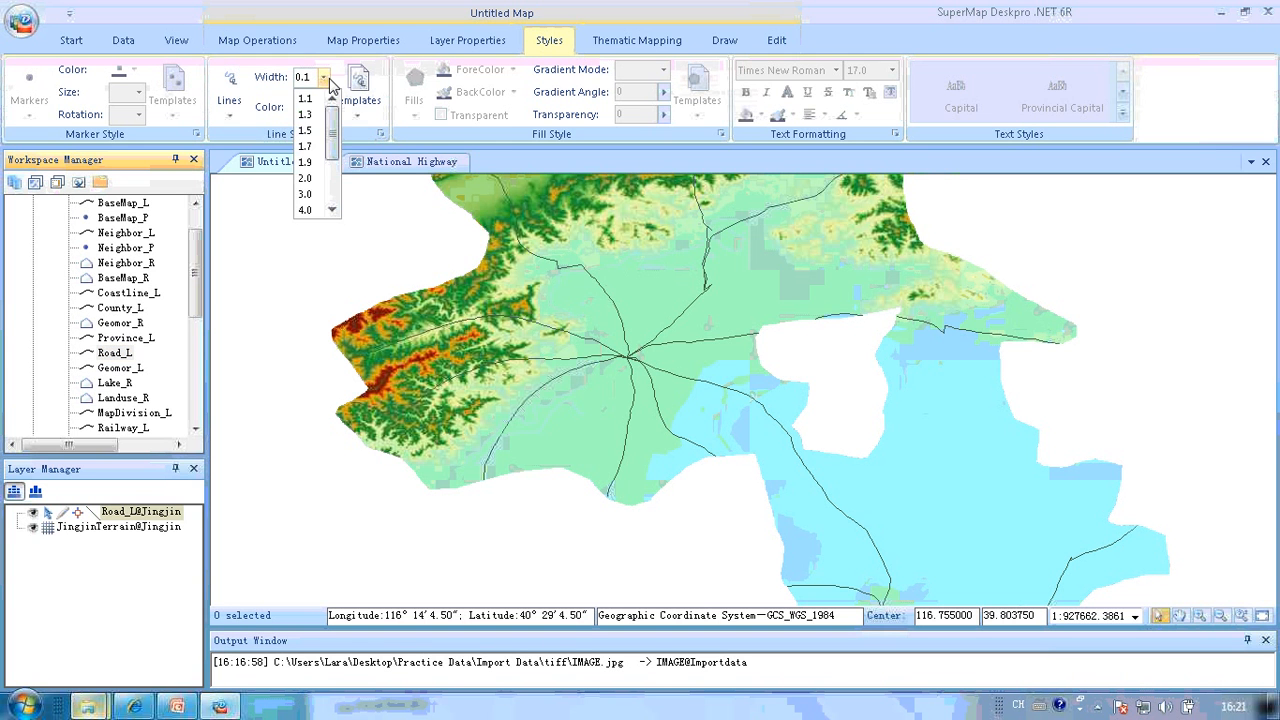
click(305, 162)
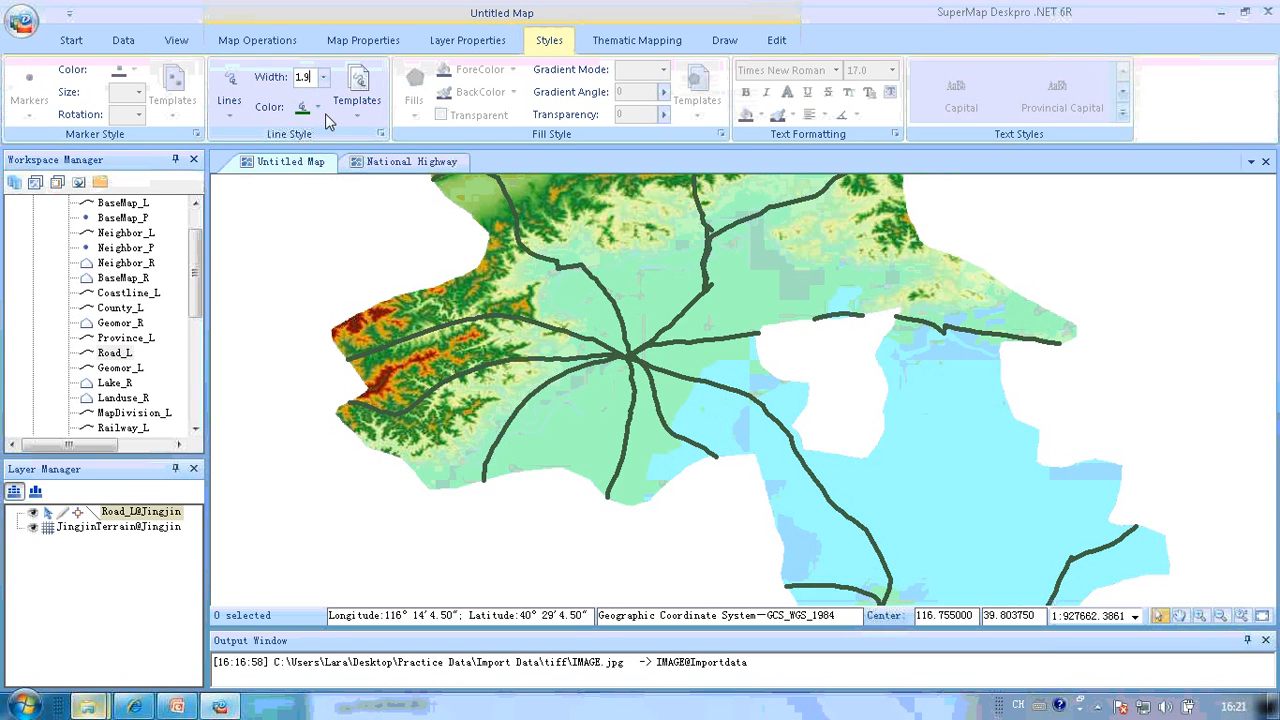
click(317, 107)
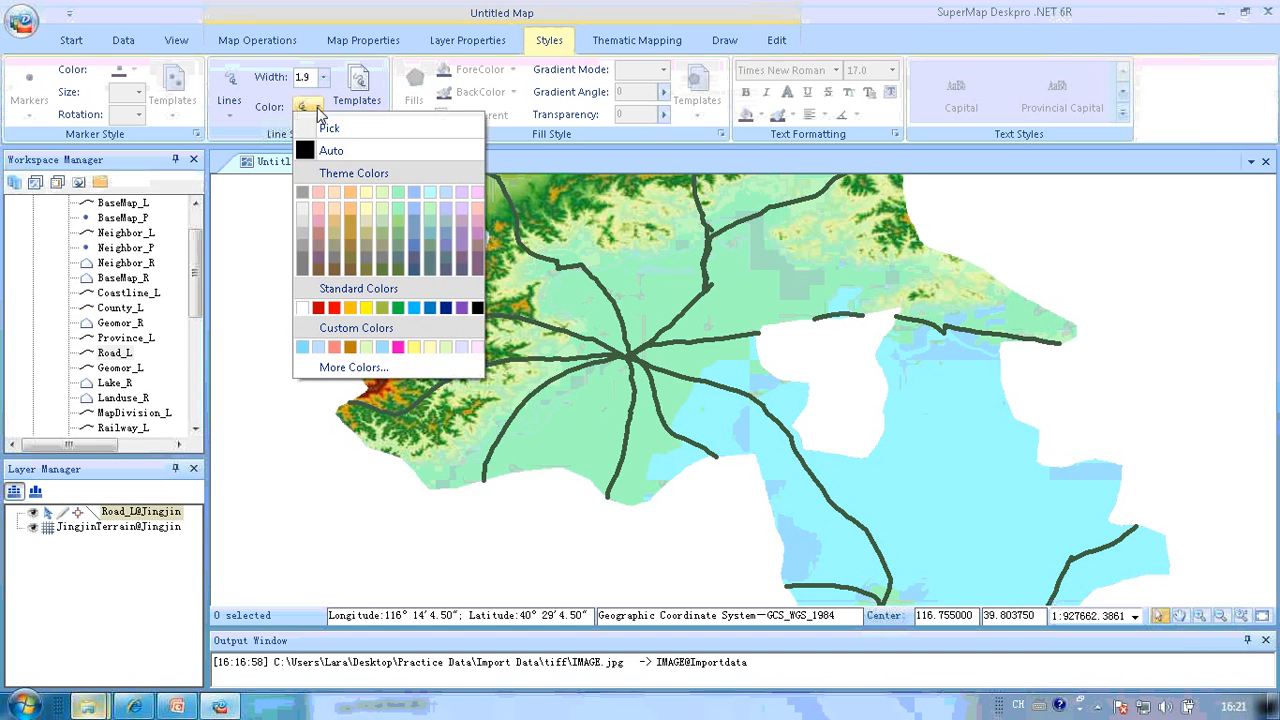
click(337, 235)
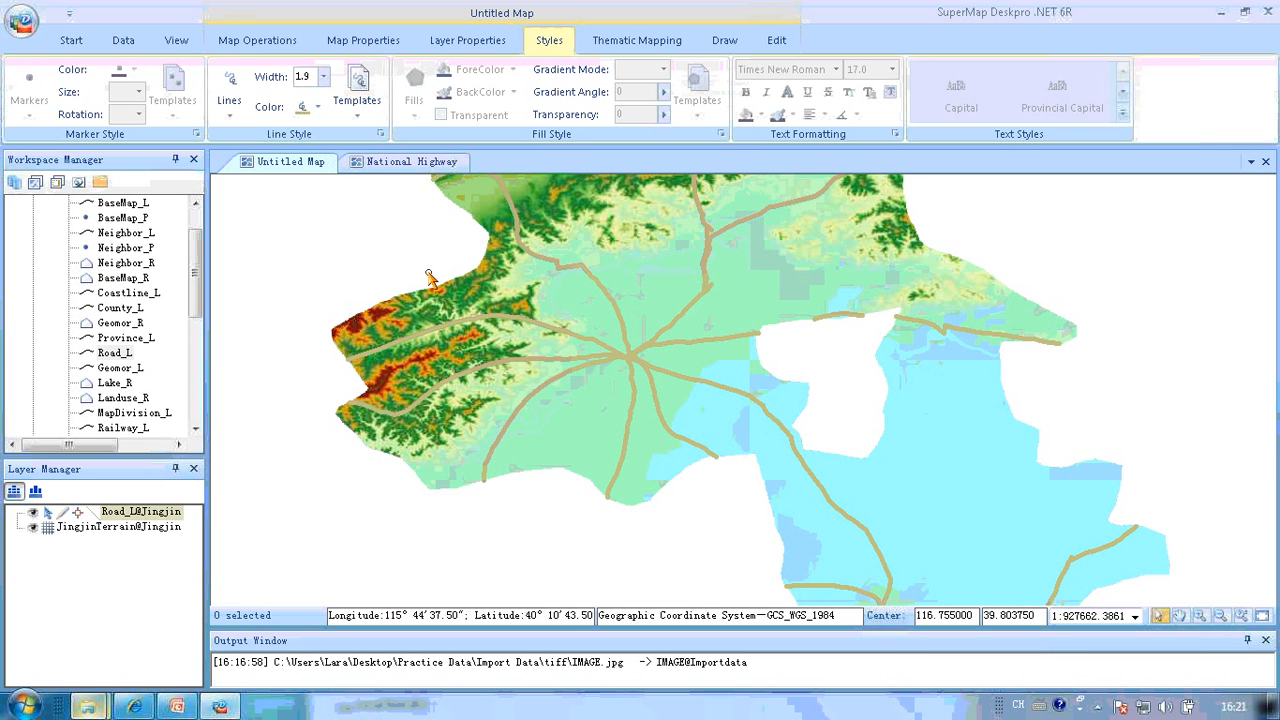
click(318, 106)
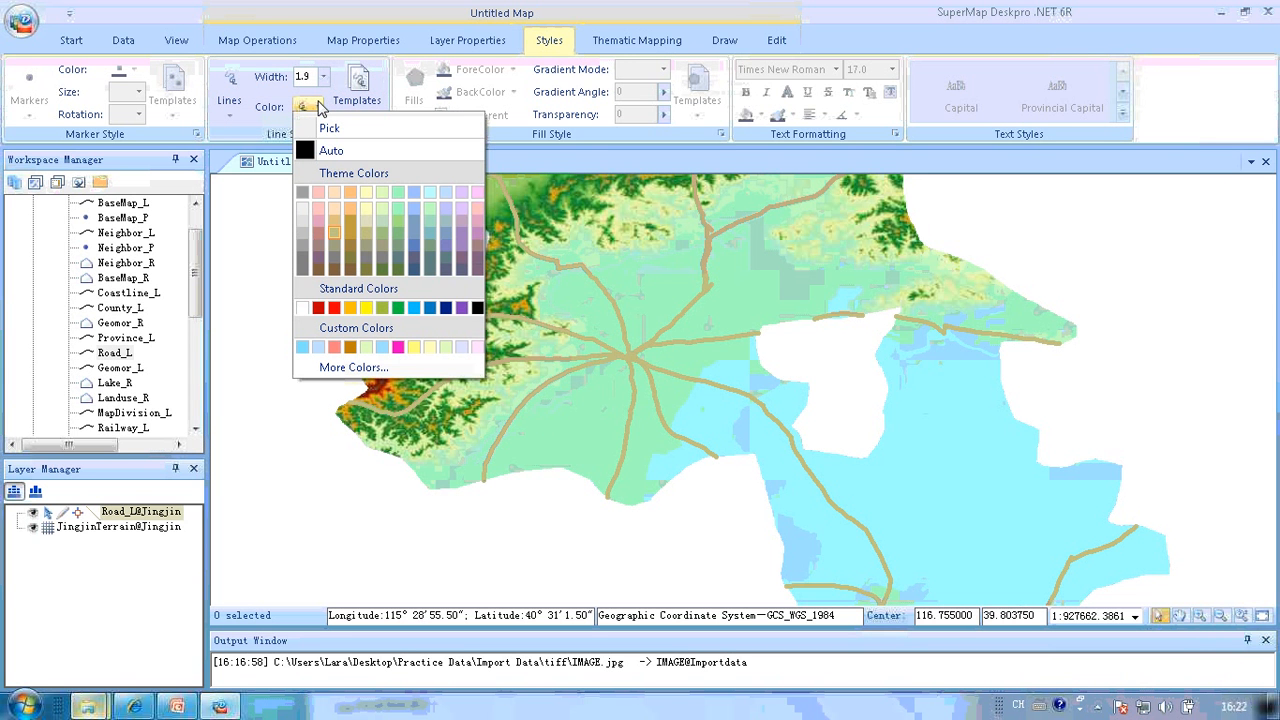
click(385, 200)
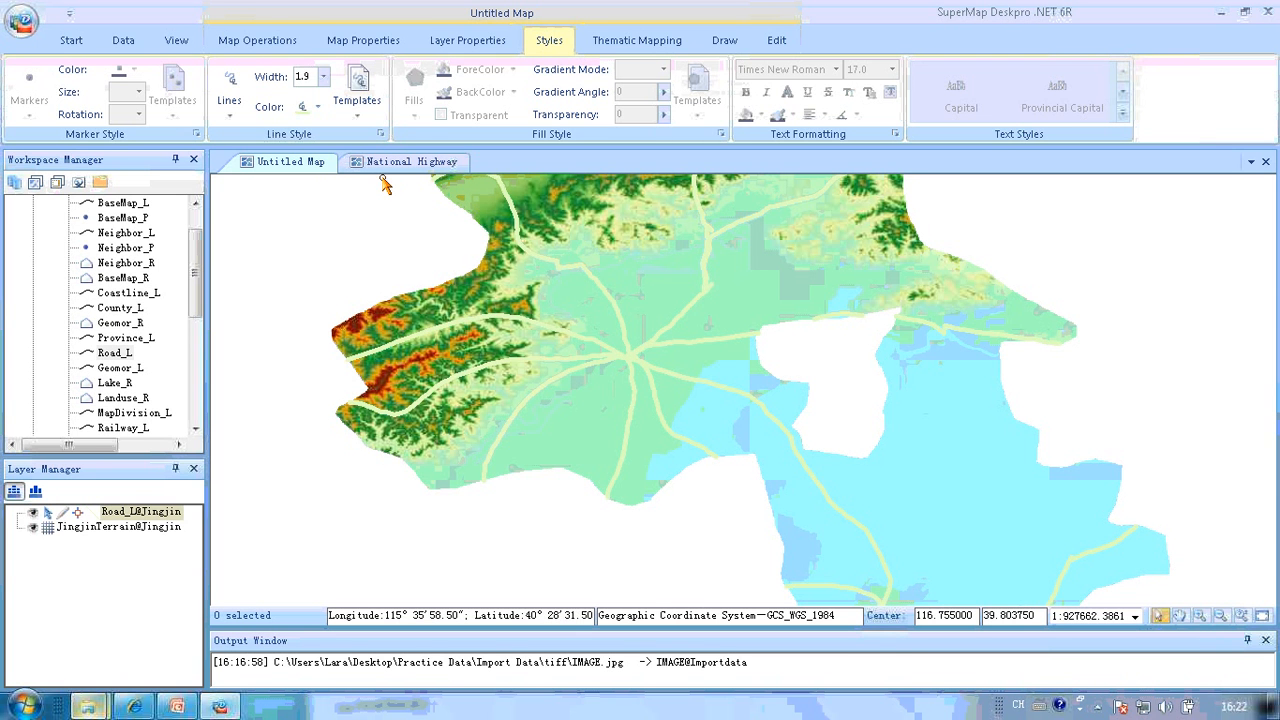
Apply line style template 01 to the Road_L layer
click(358, 112)
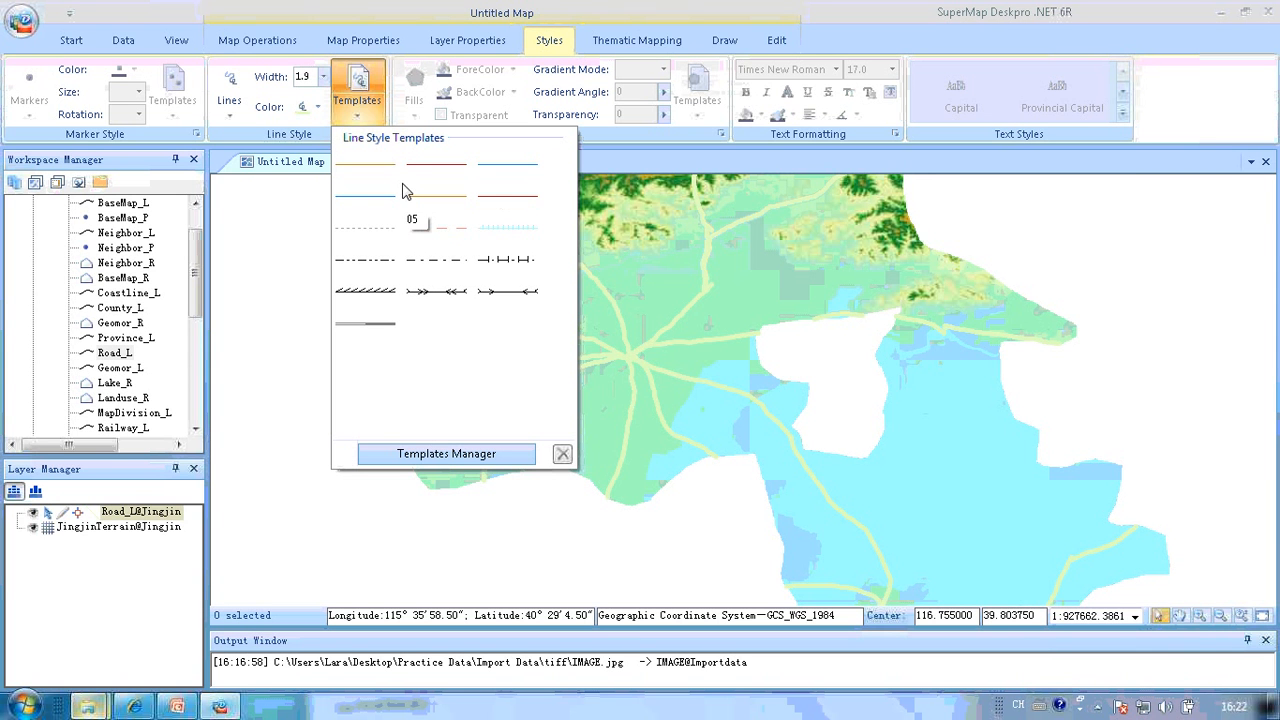
click(368, 164)
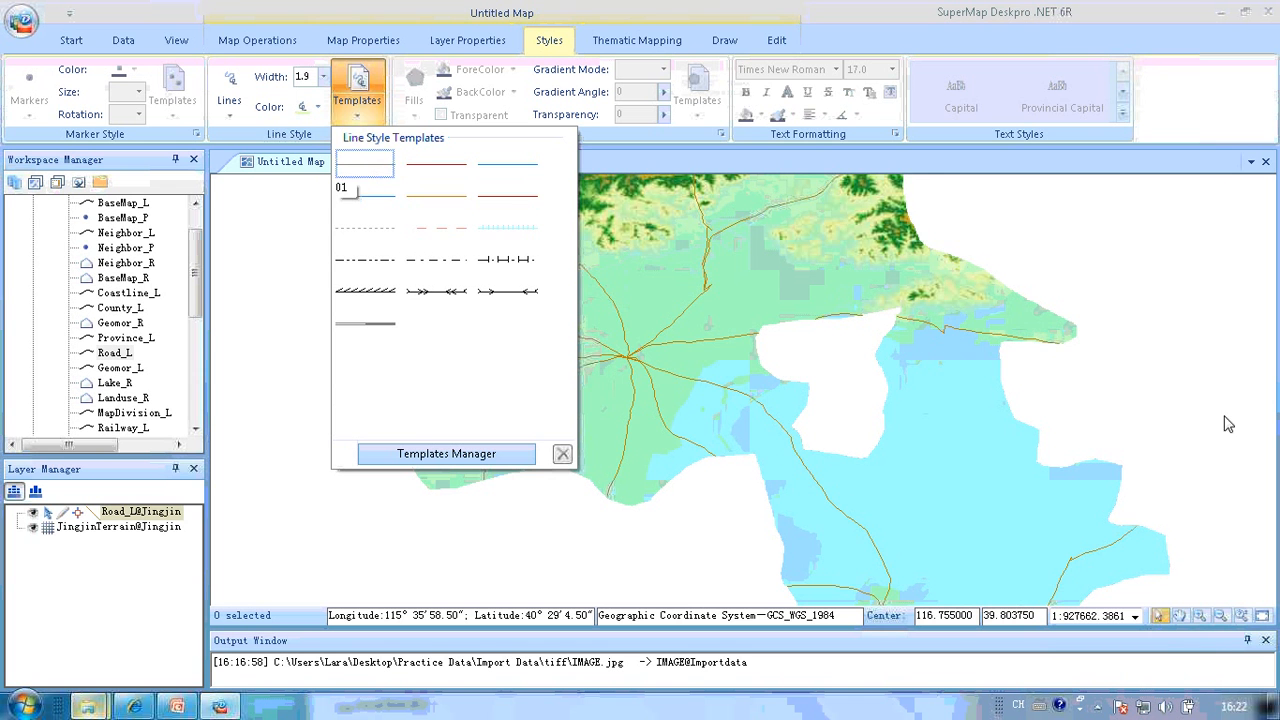
click(1191, 347)
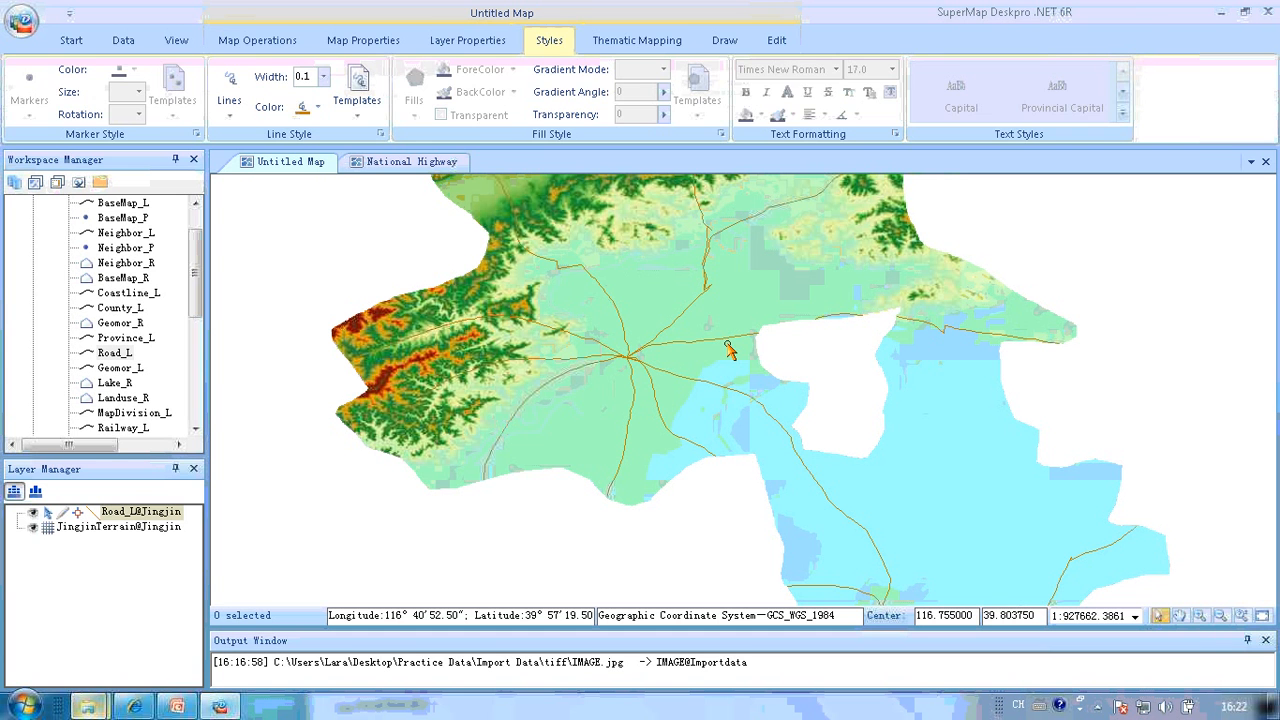
Create a composite label thematic map for the Road_L layer and inspect its road labels up close
click(636, 42)
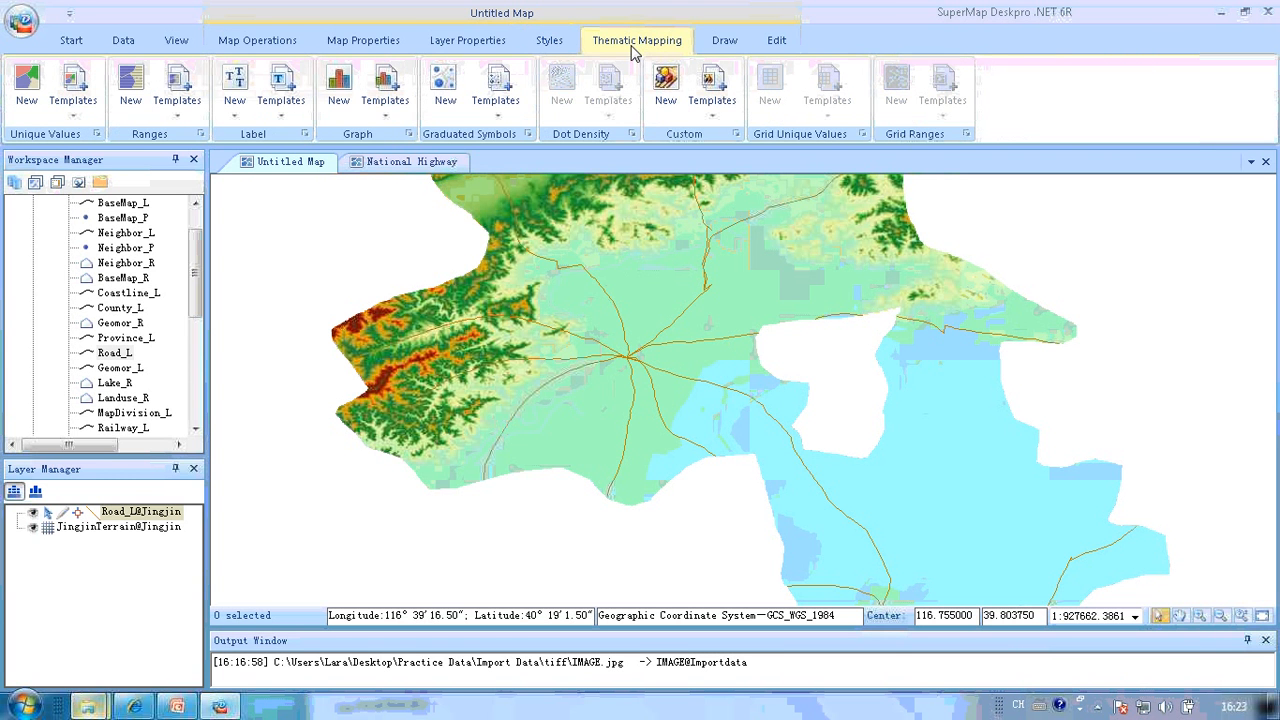
click(239, 123)
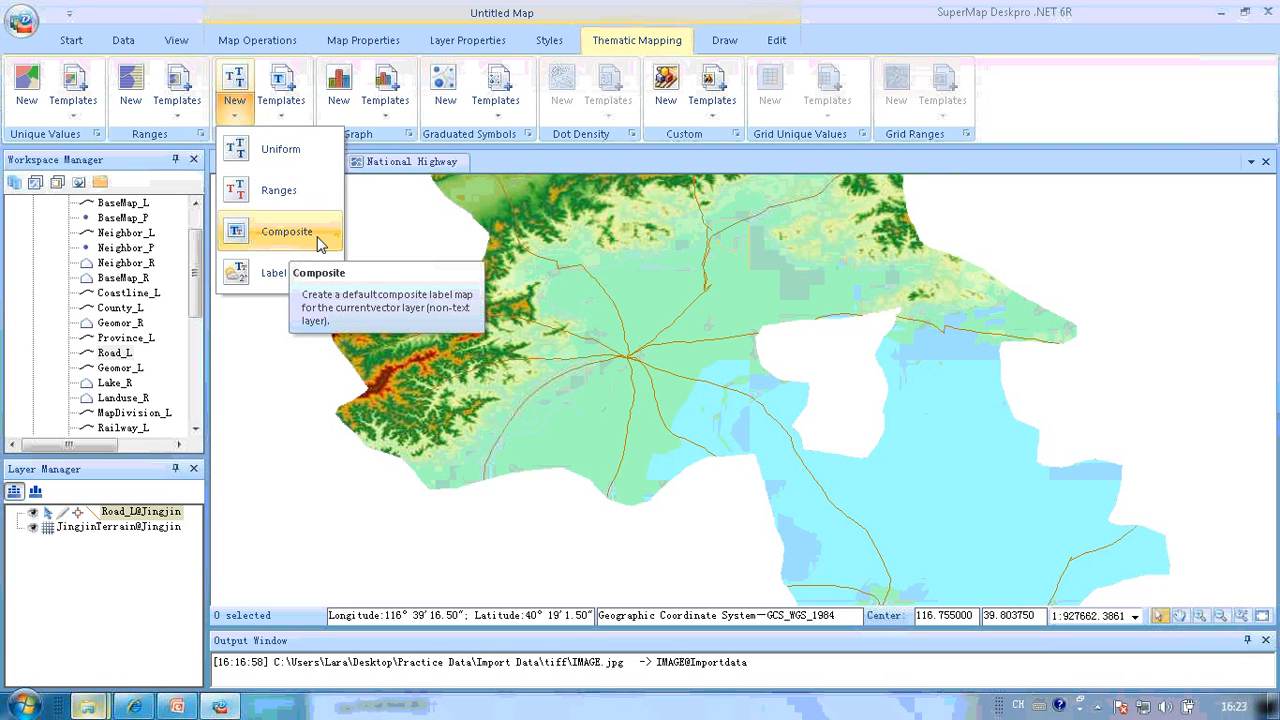
click(287, 232)
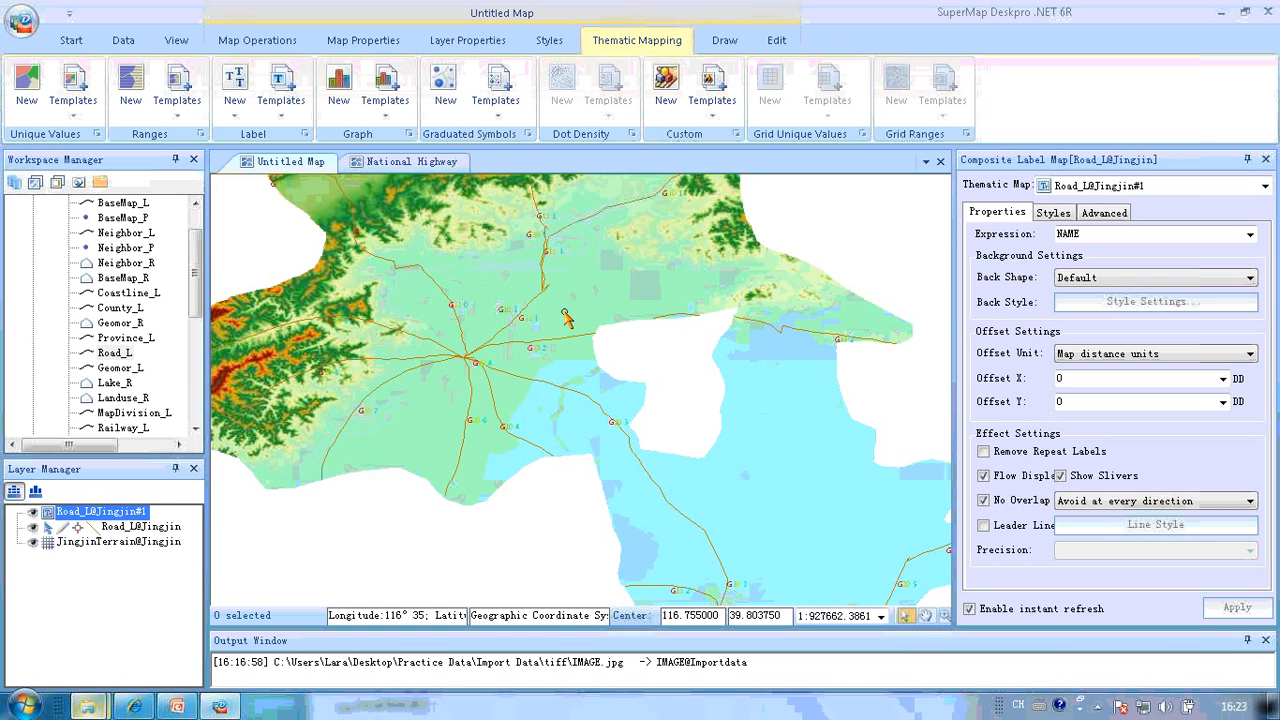
scroll(545, 337, up, 1)
scroll(545, 337, up, 2)
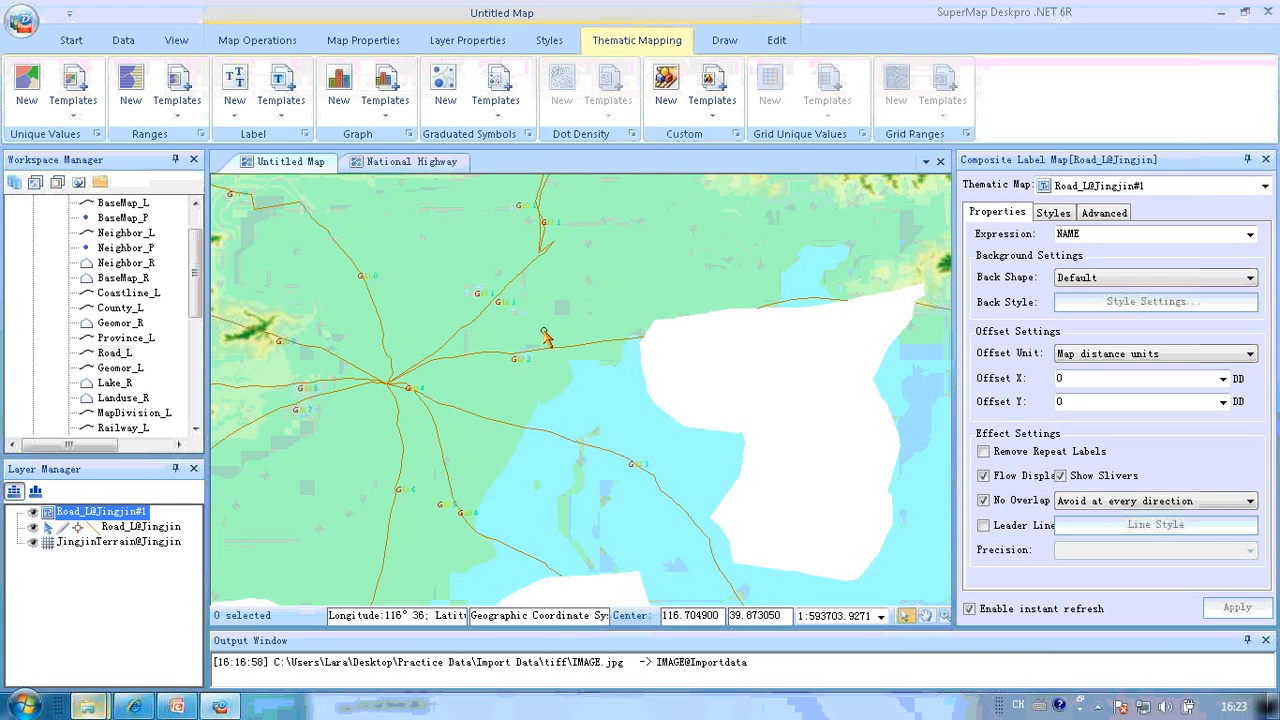
scroll(530, 365, up, 4)
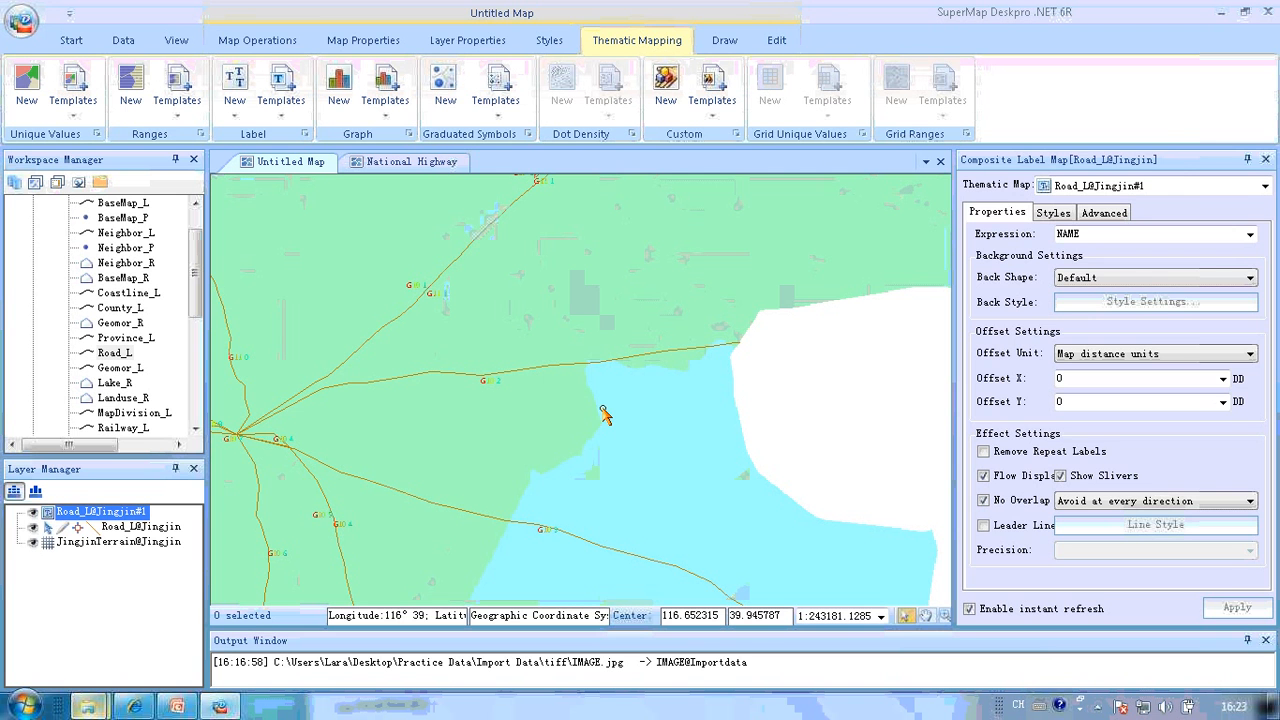
Format all four child parts of the Road_L composite label with font size 16, red text color and bold
click(1178, 168)
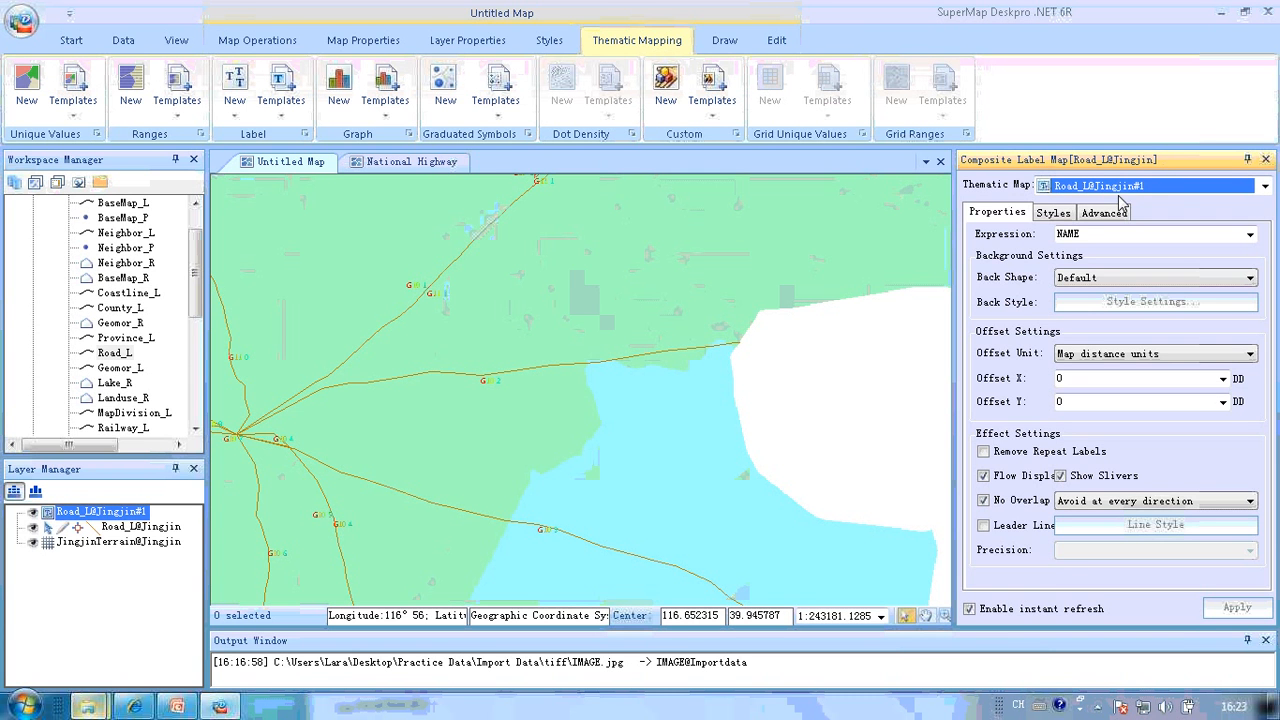
click(1068, 219)
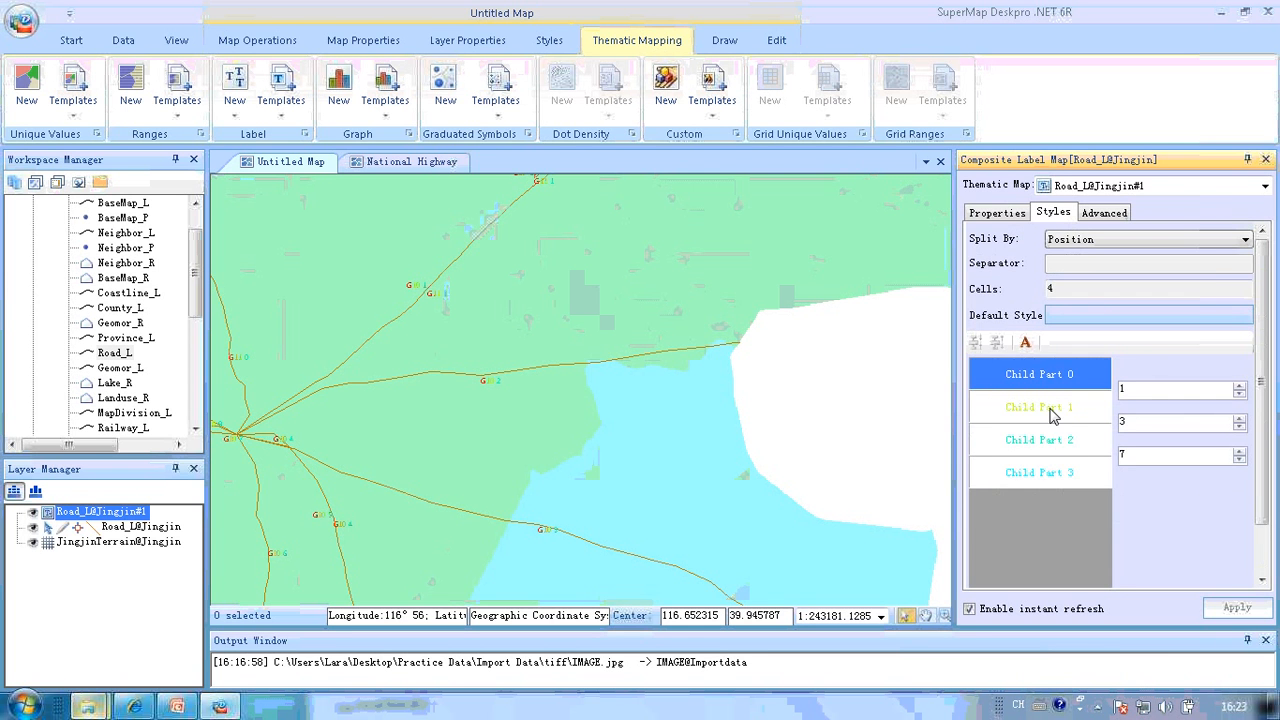
shift+click(1051, 417)
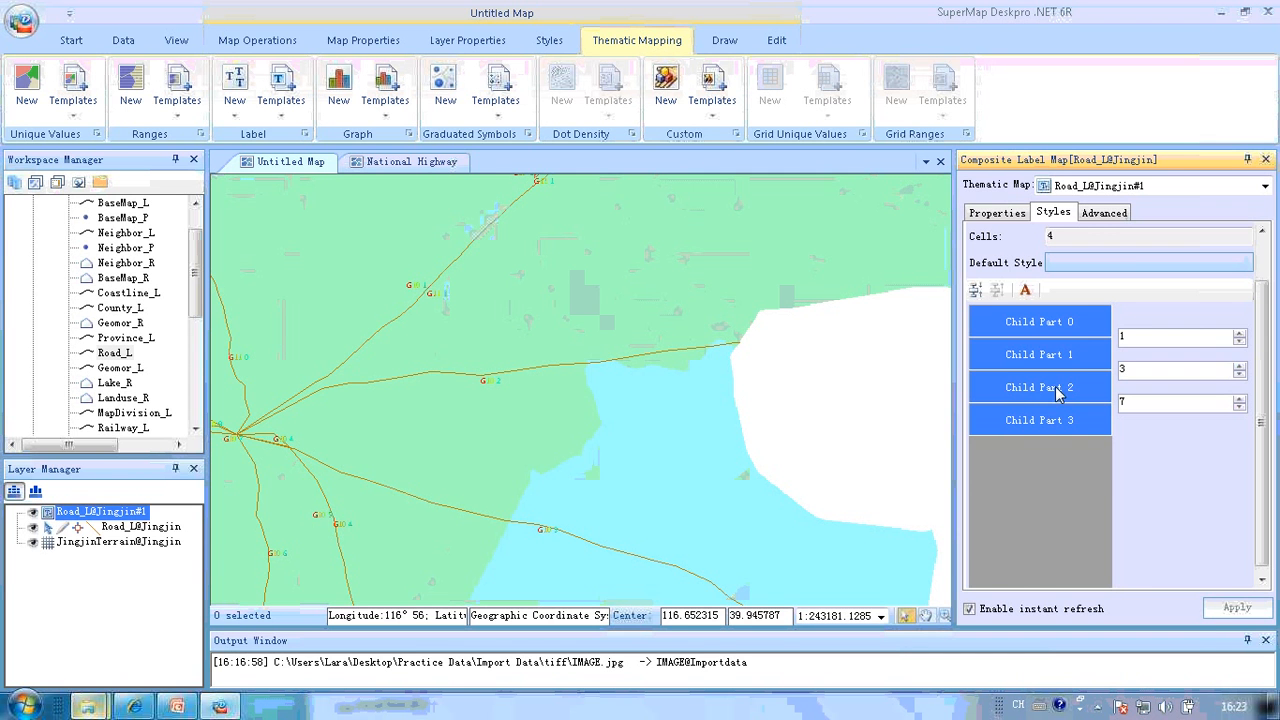
click(1027, 290)
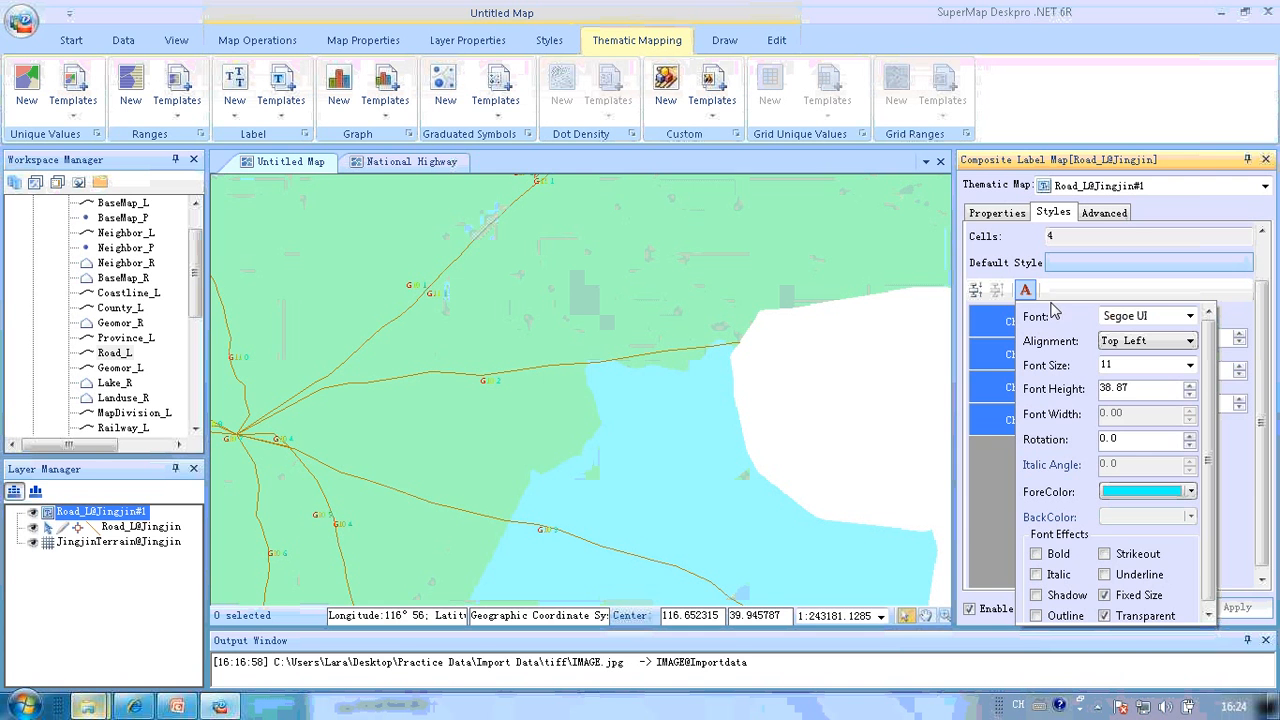
click(1190, 366)
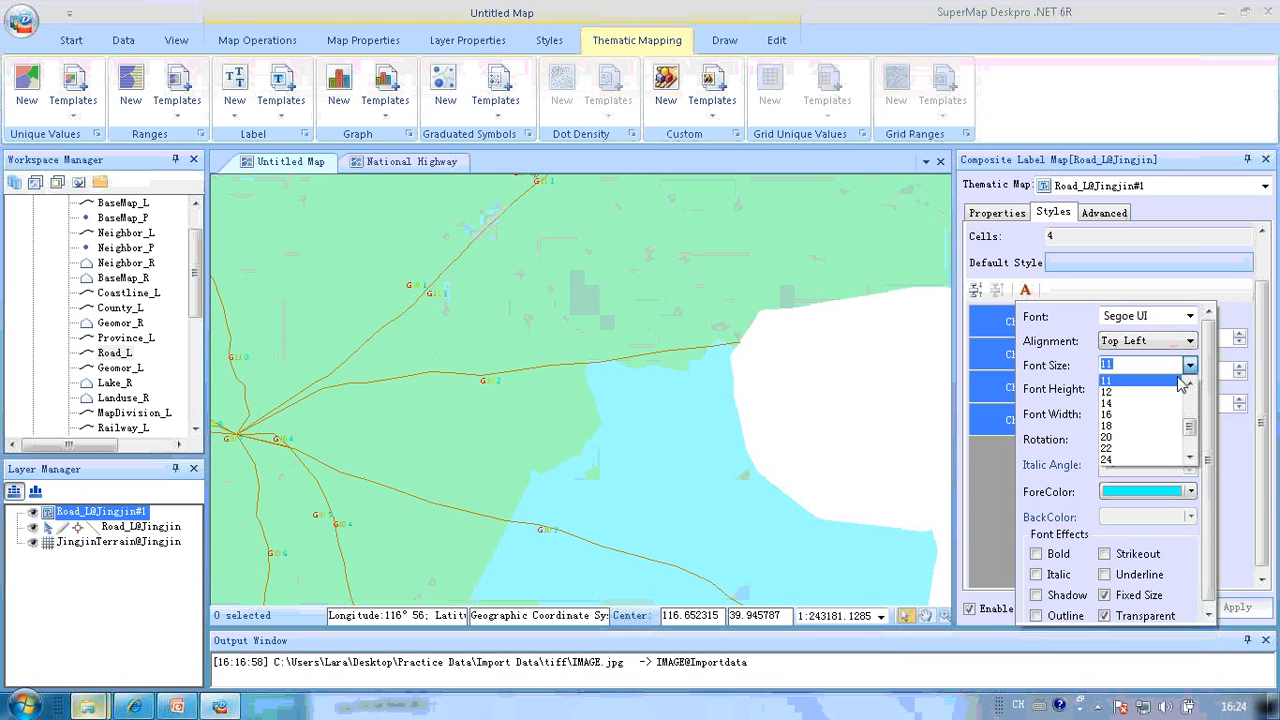
click(1168, 415)
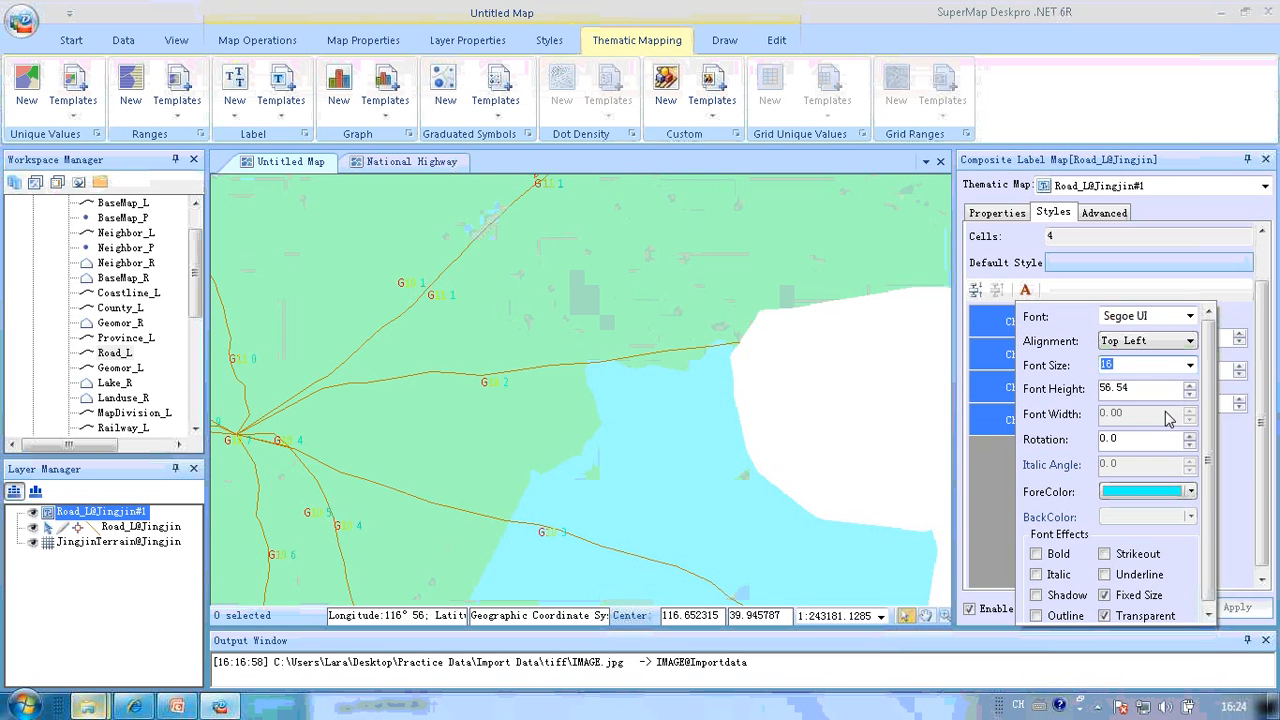
click(1190, 494)
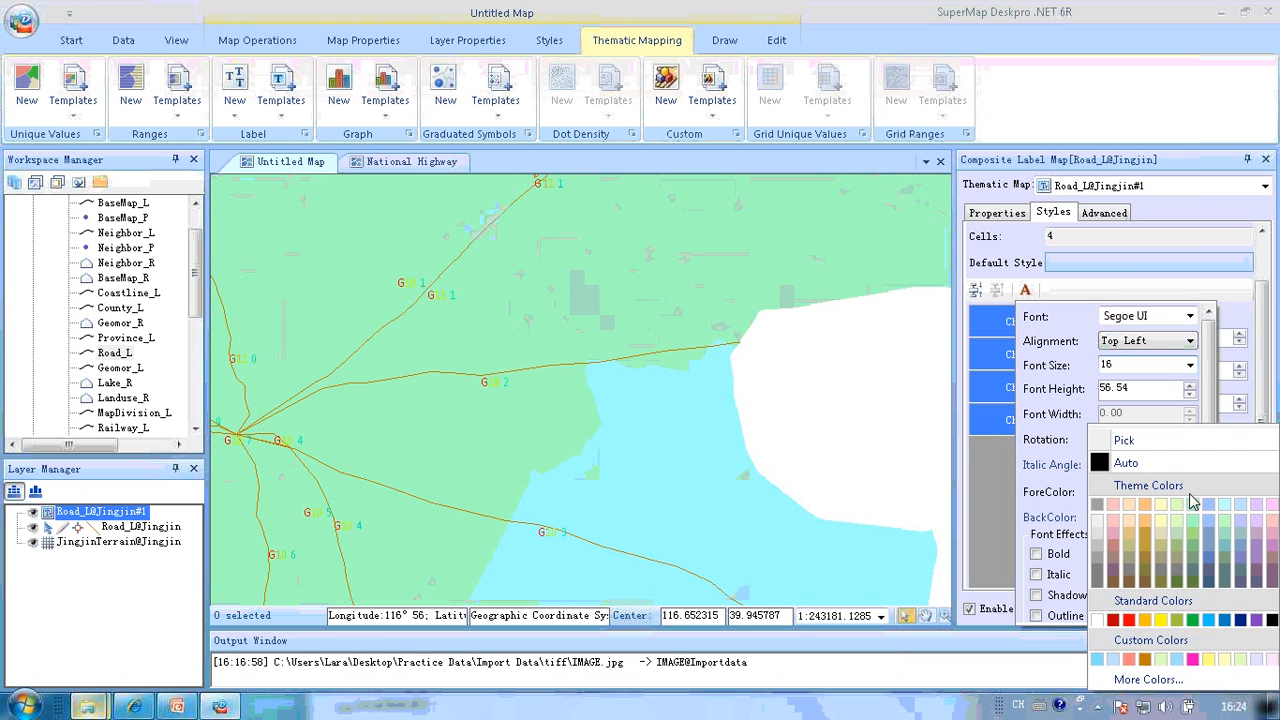
click(1119, 620)
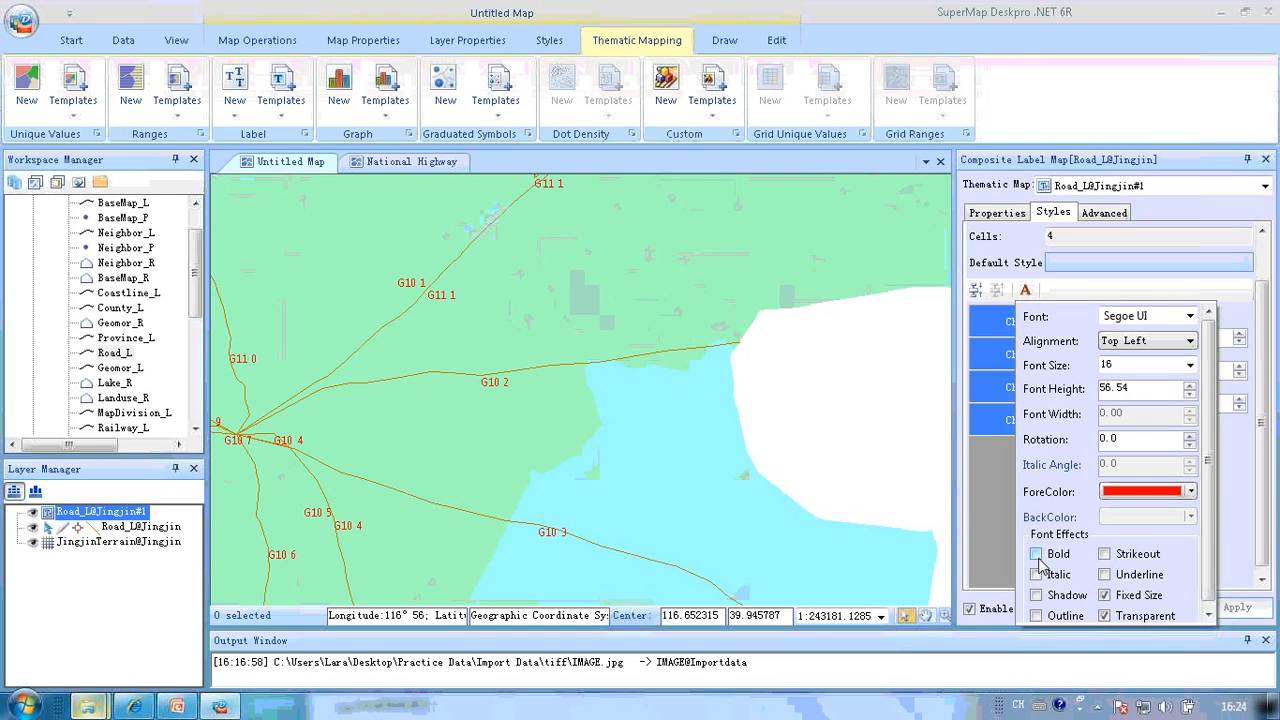
click(1036, 554)
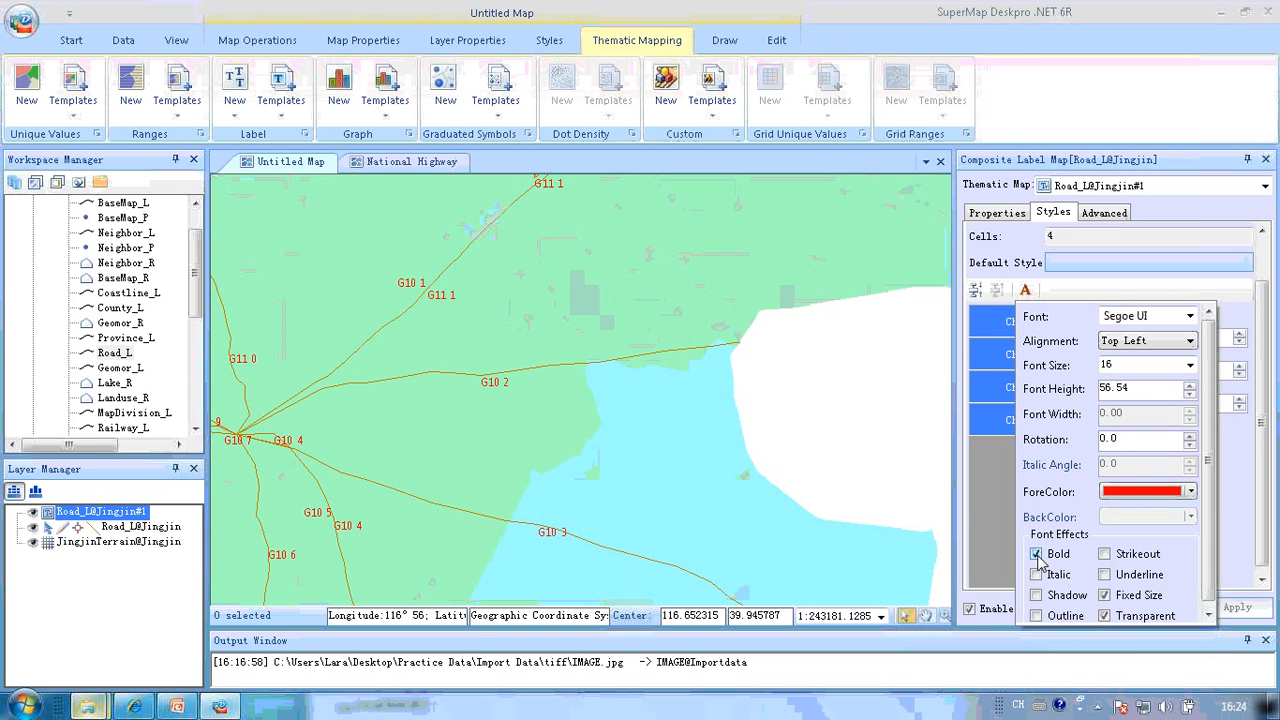
click(834, 440)
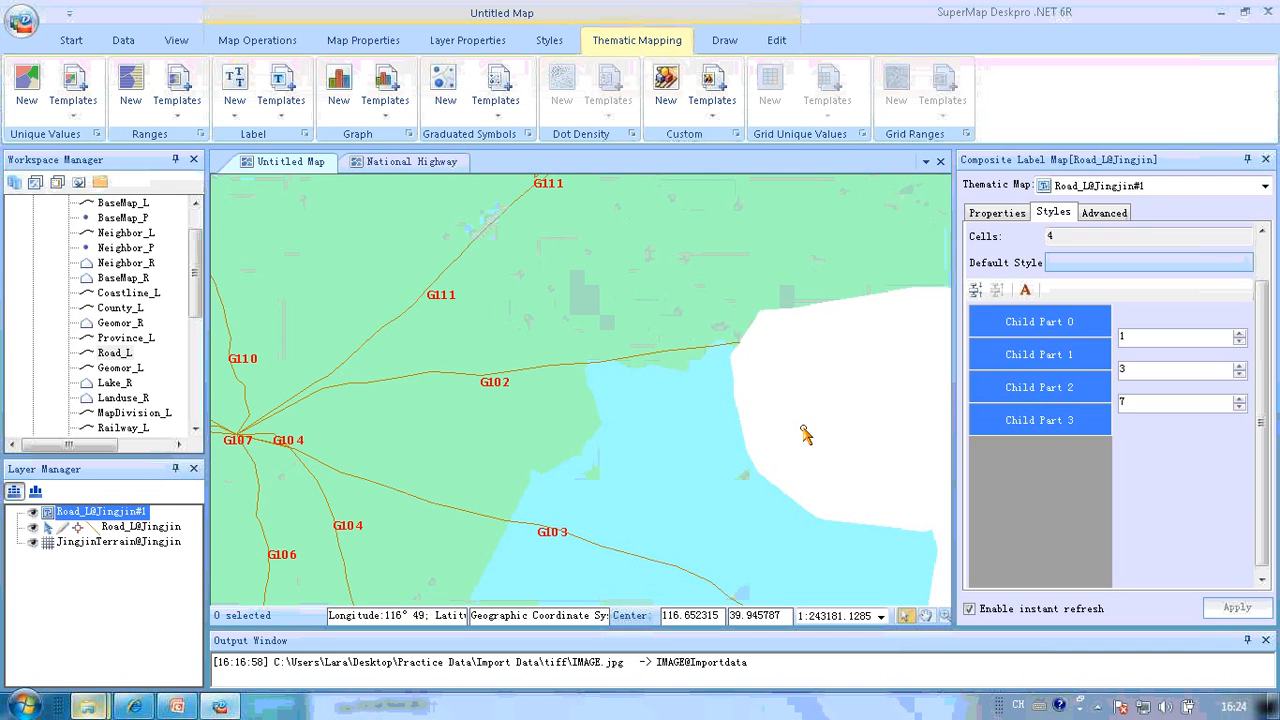
Merge Child Parts 1, 2 and 3 of the composite label into a single part
click(1064, 362)
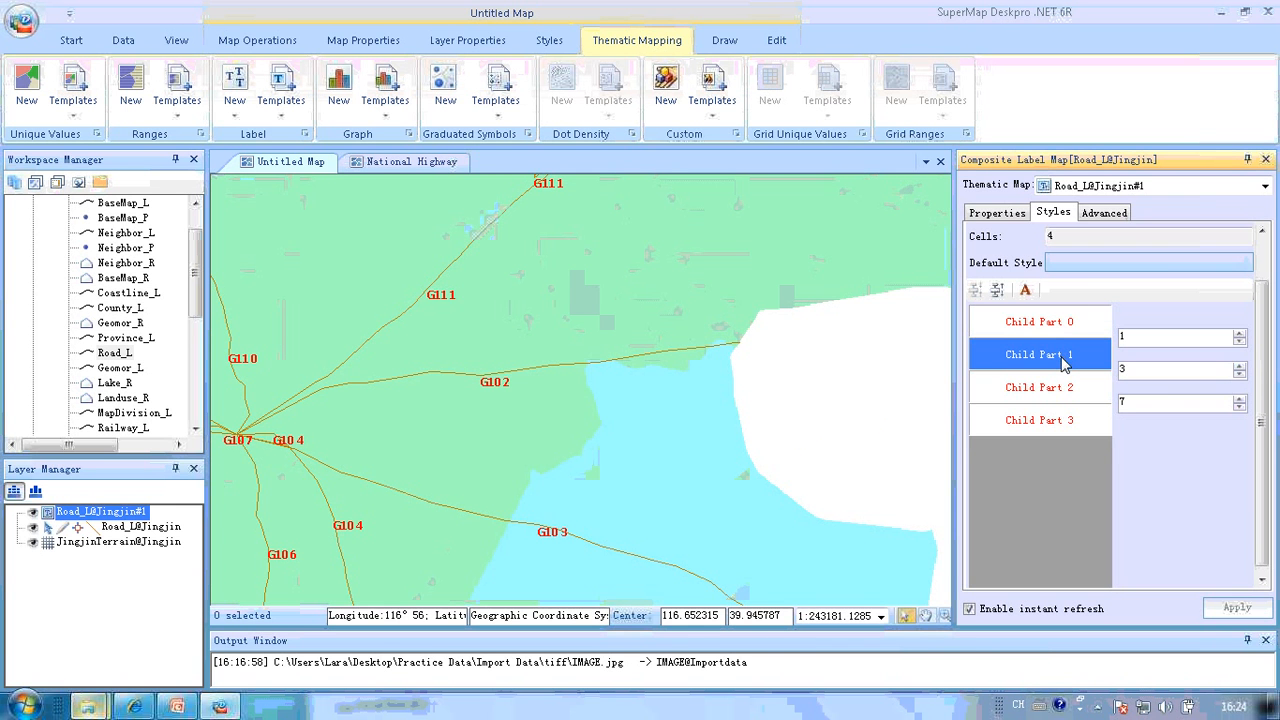
shift+click(1071, 392)
shift+click(1076, 422)
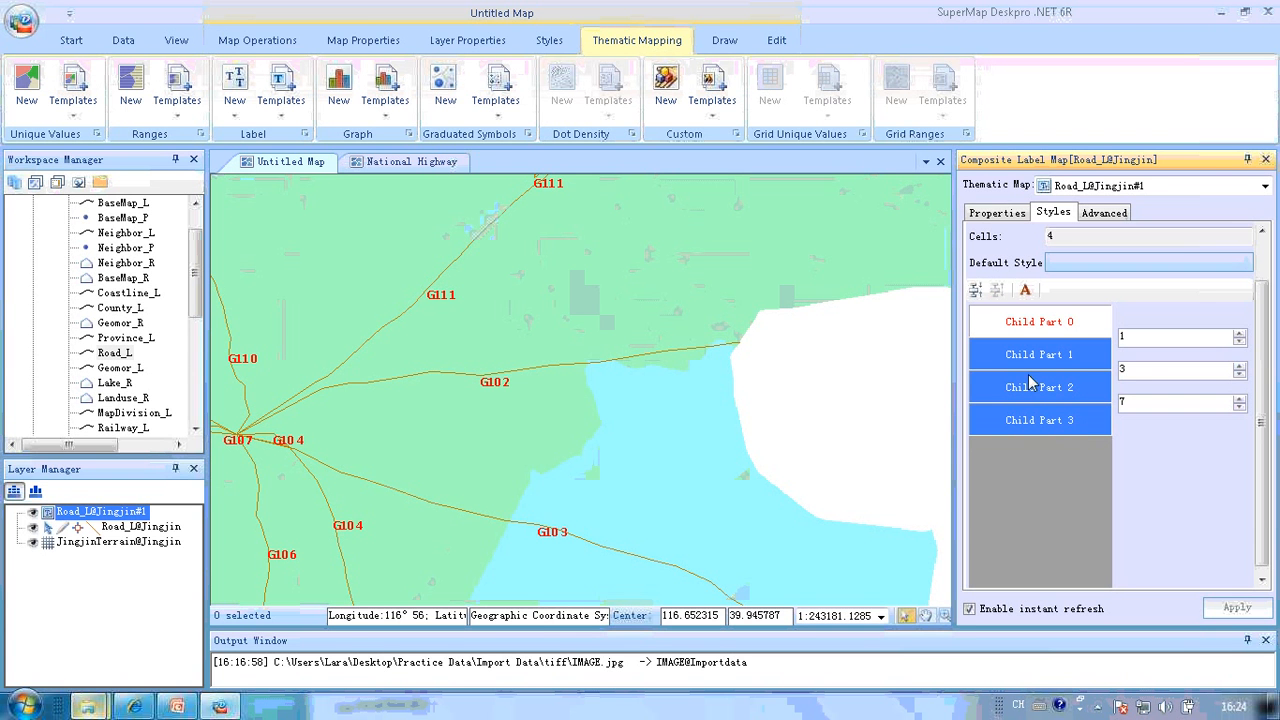
click(977, 300)
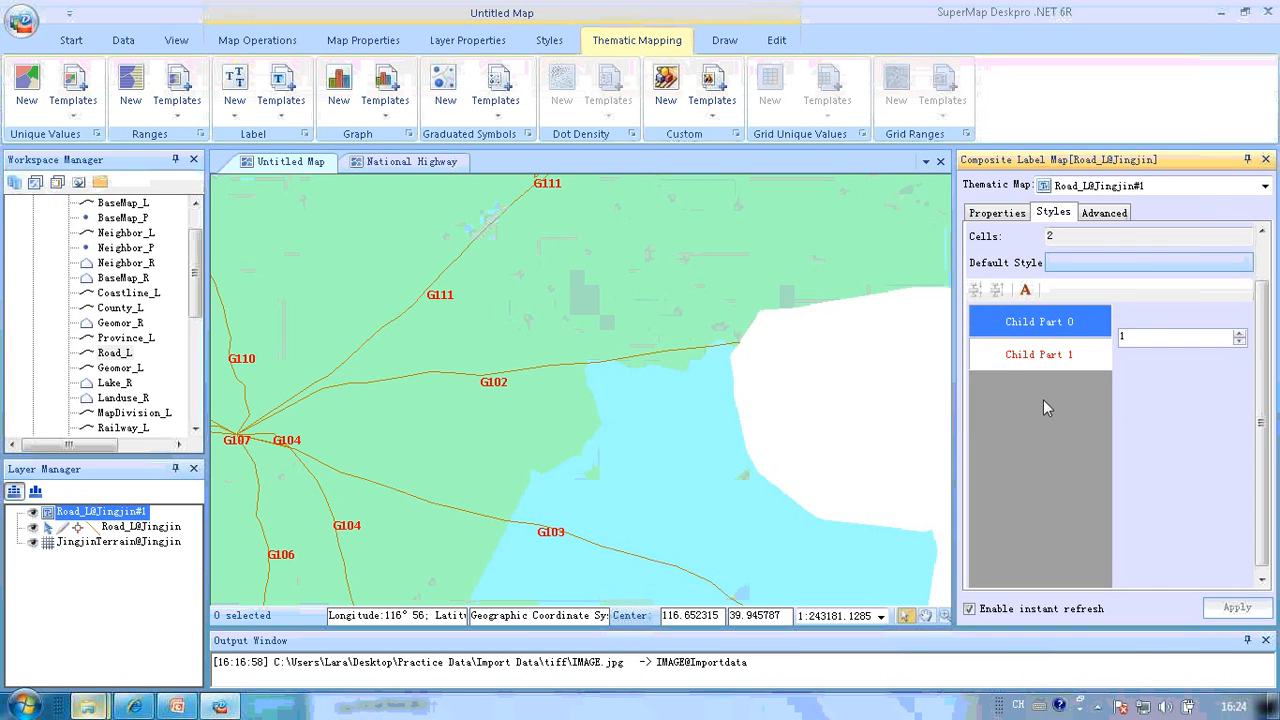
Set the text color of the label's Child Part 1 to Auto (black) and close the composite label settings
click(998, 355)
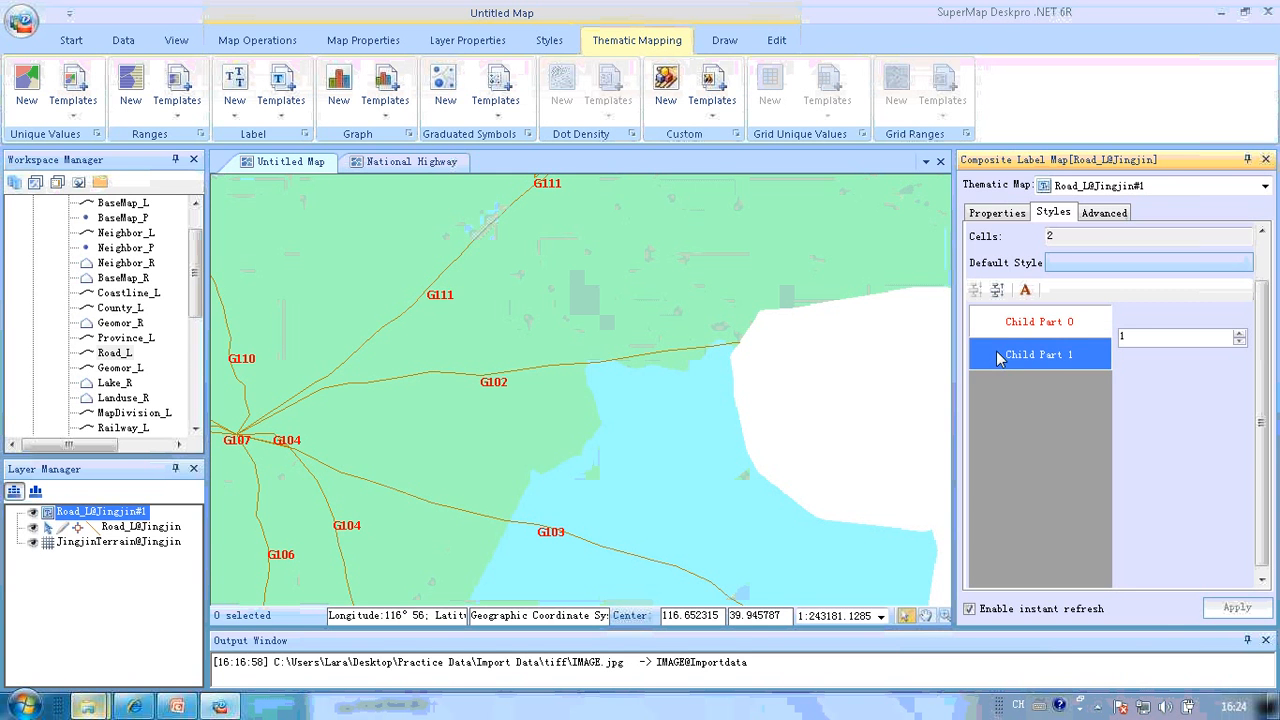
click(1026, 291)
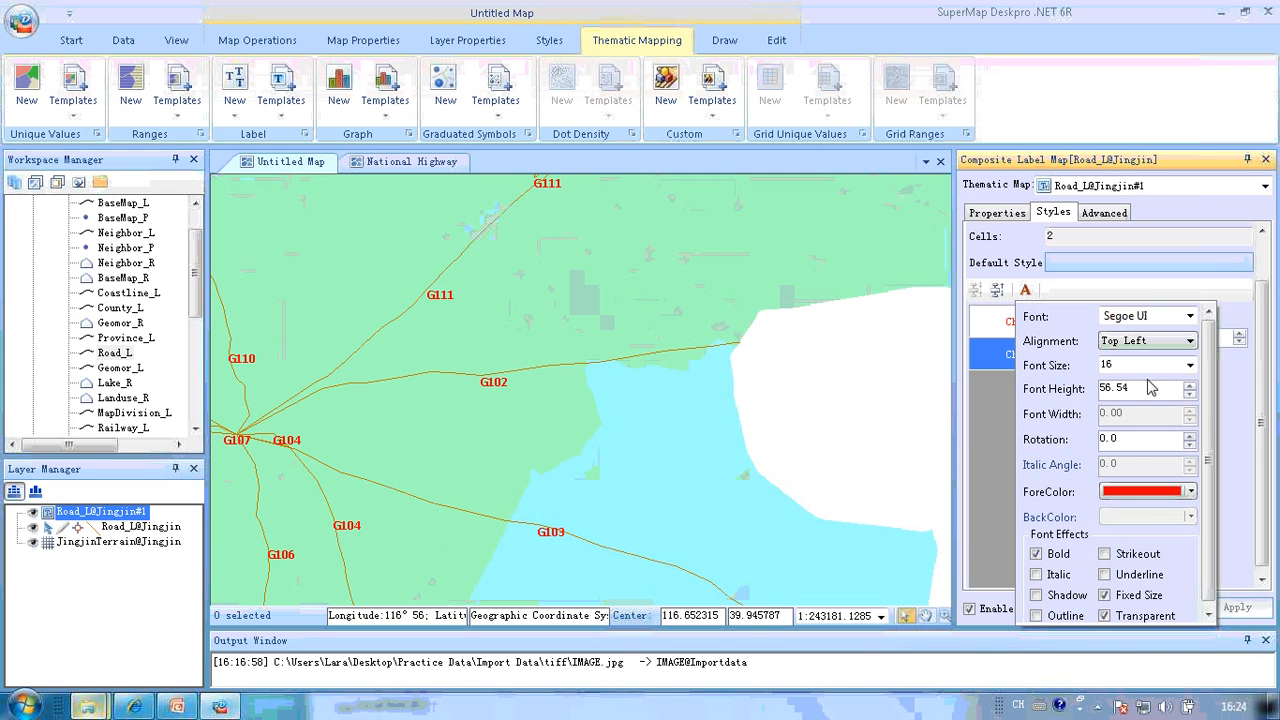
click(1190, 494)
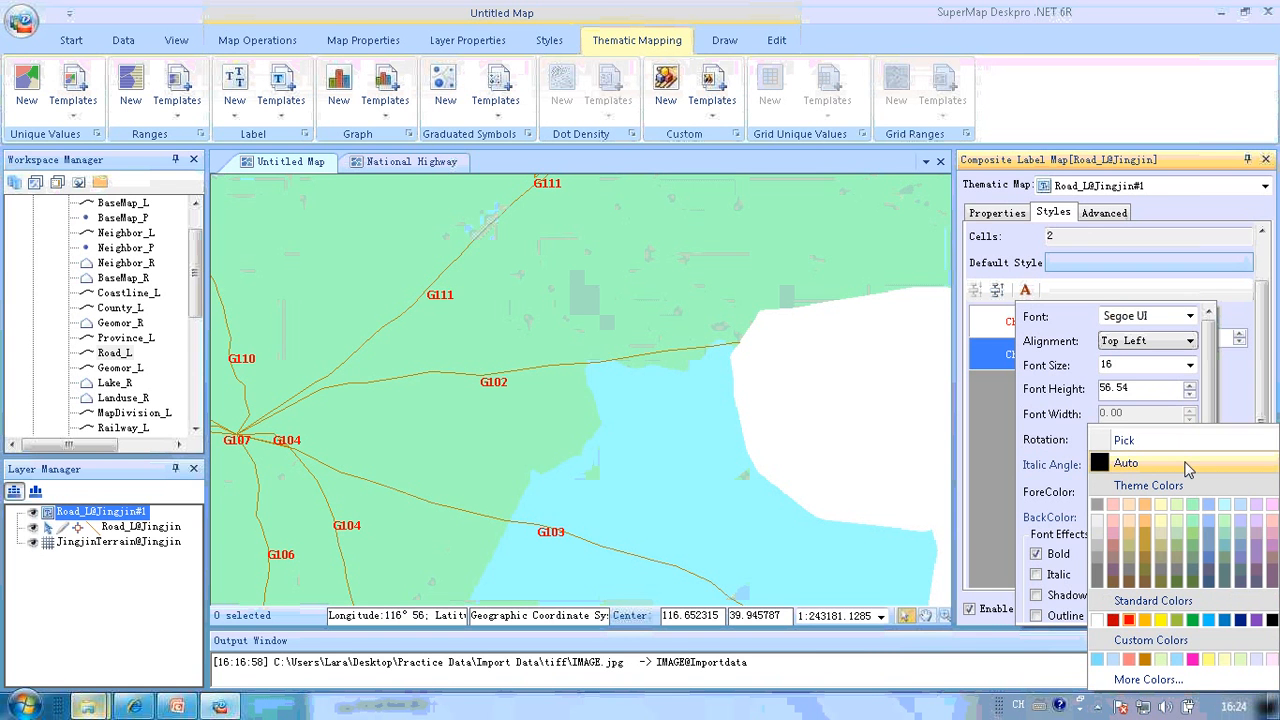
click(1186, 465)
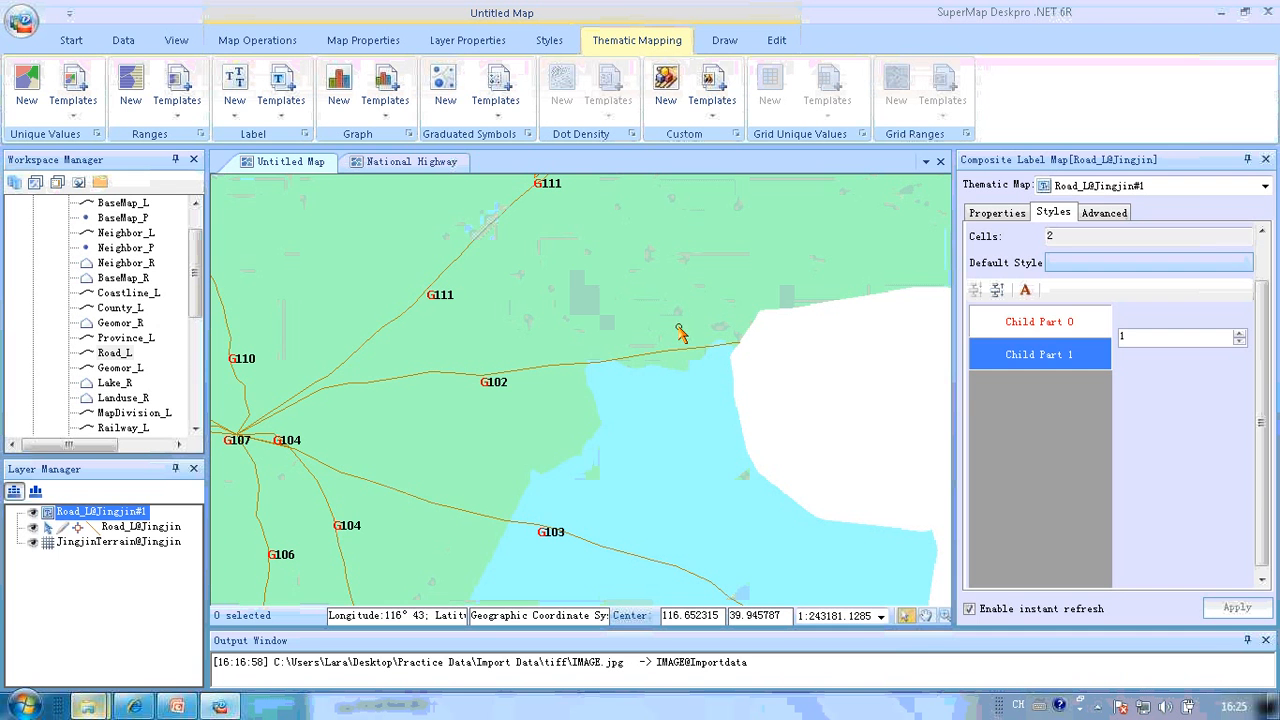
click(1265, 160)
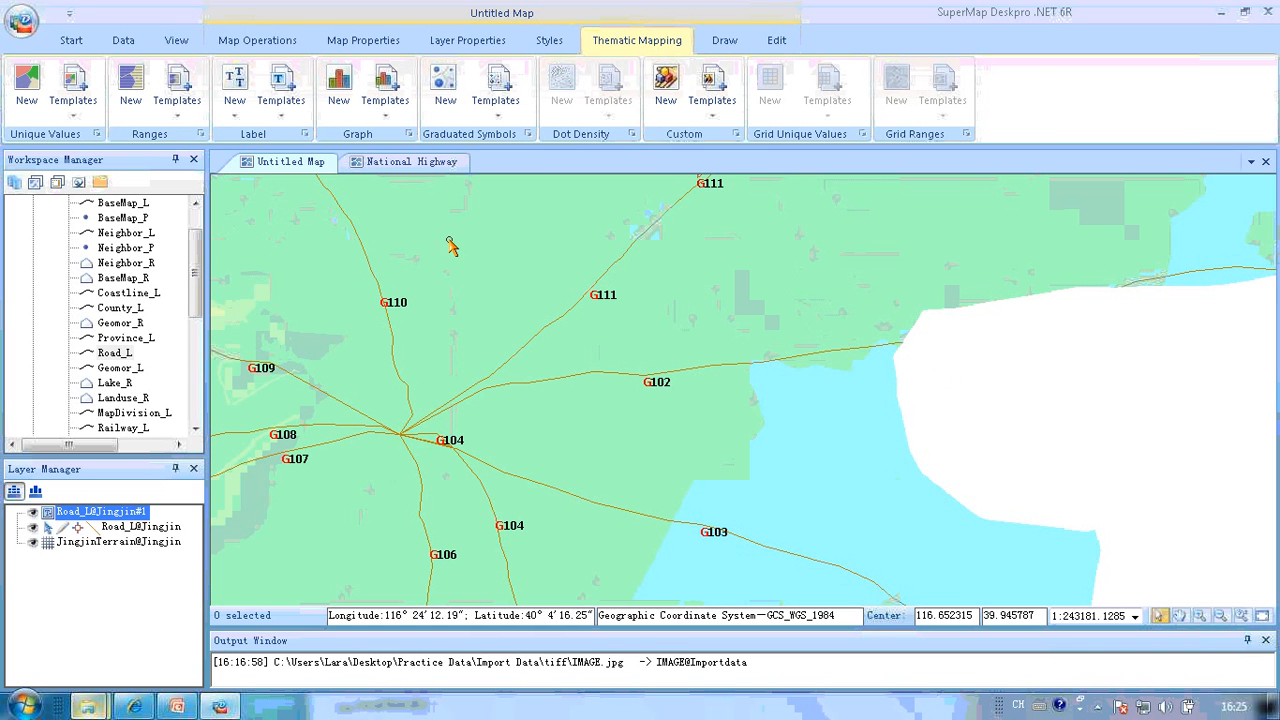
Tile the National Highway and untitled map windows vertically and compare the two maps at a smaller scale
click(427, 170)
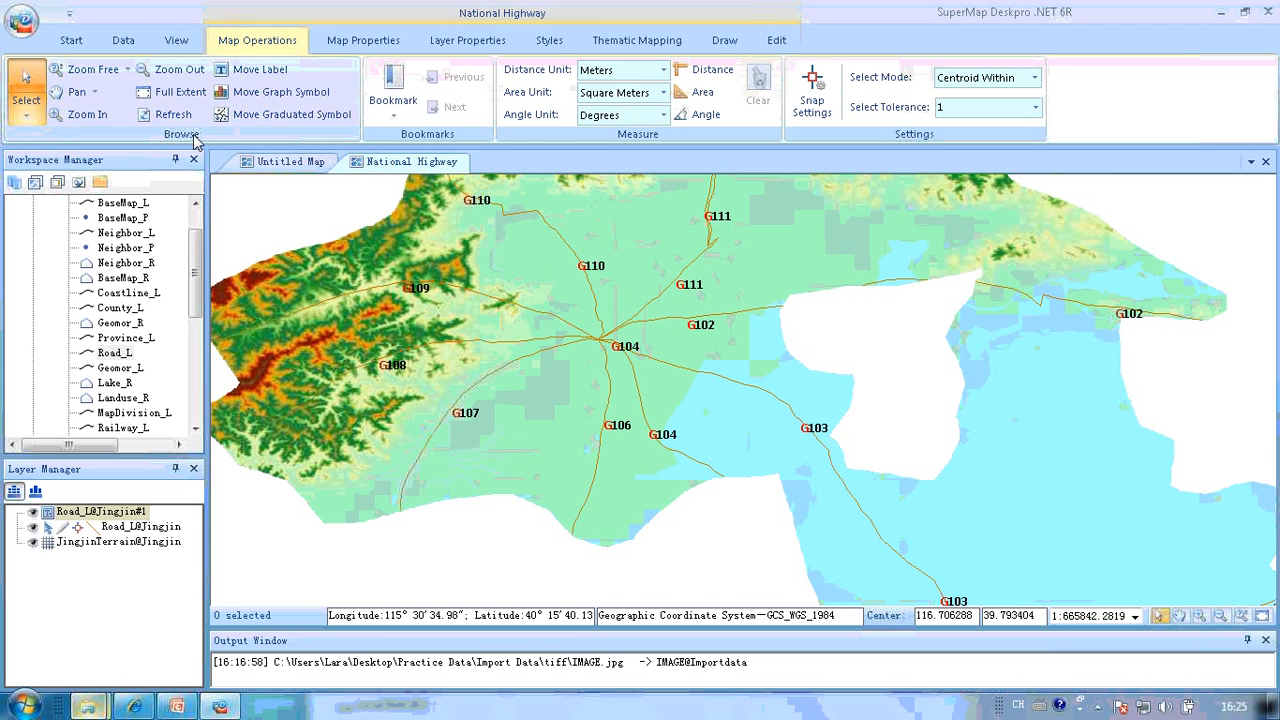
click(177, 42)
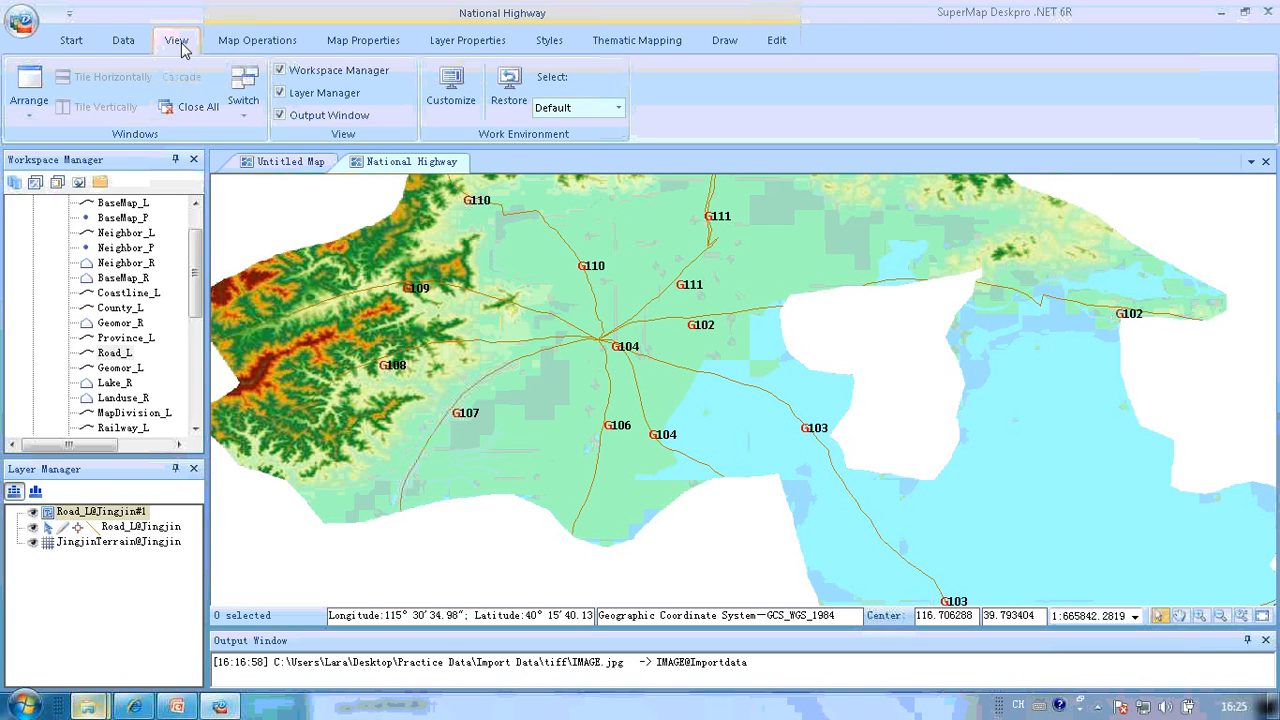
click(29, 105)
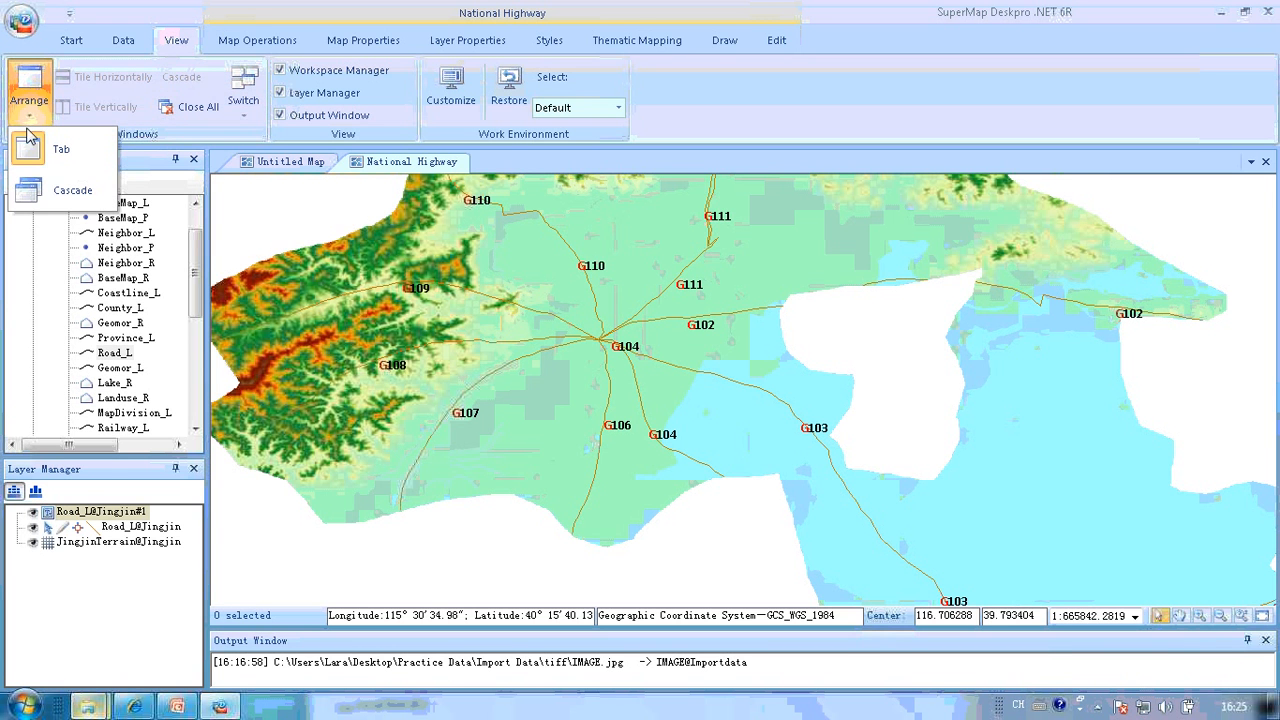
click(72, 190)
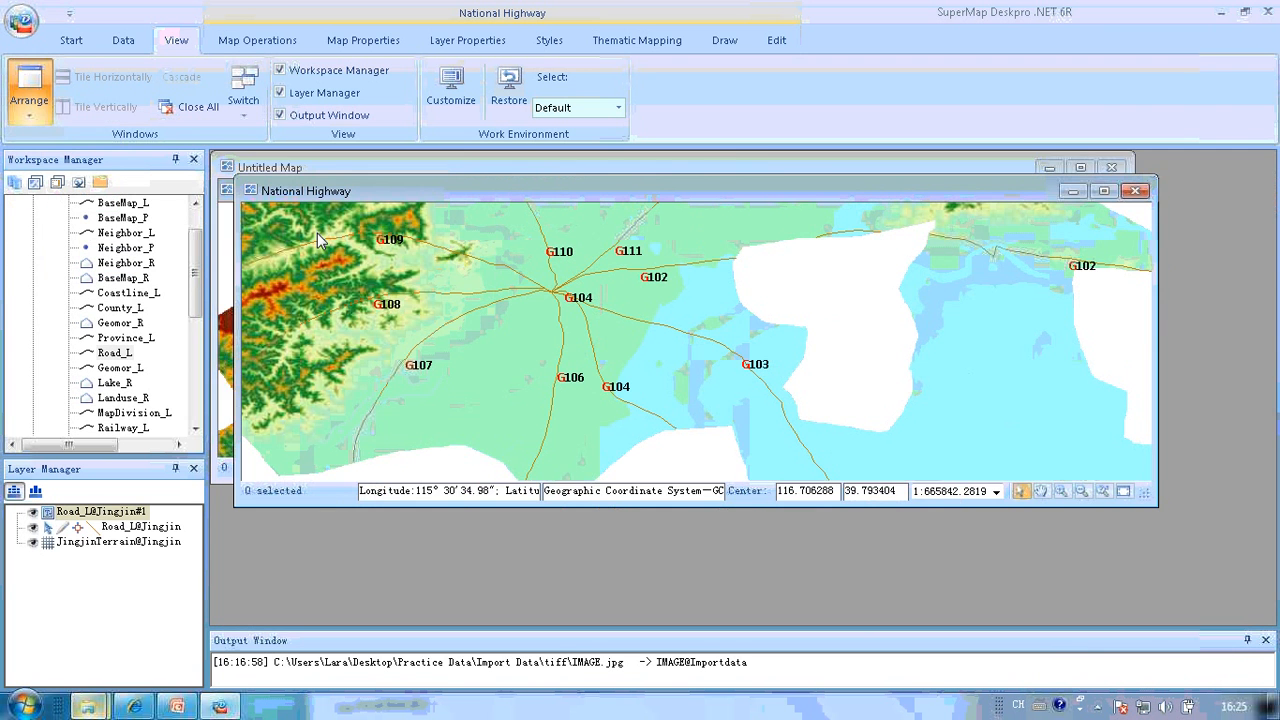
click(88, 108)
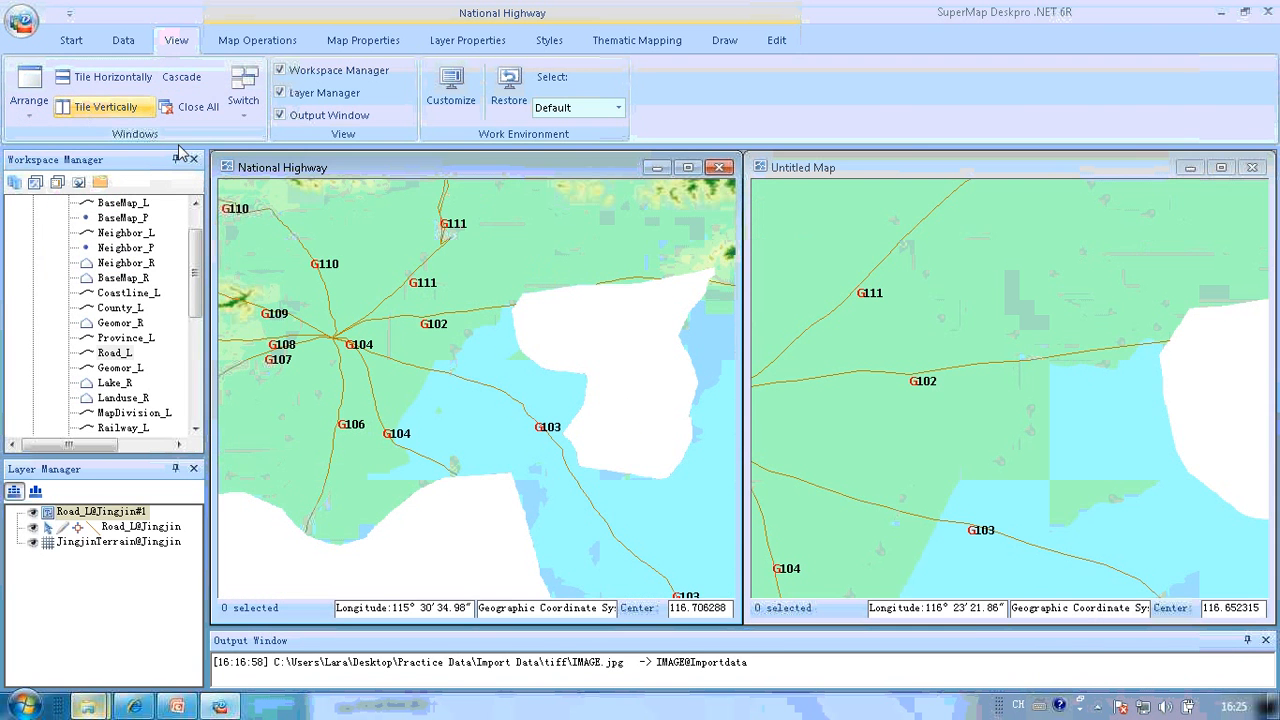
scroll(637, 390, down, 1)
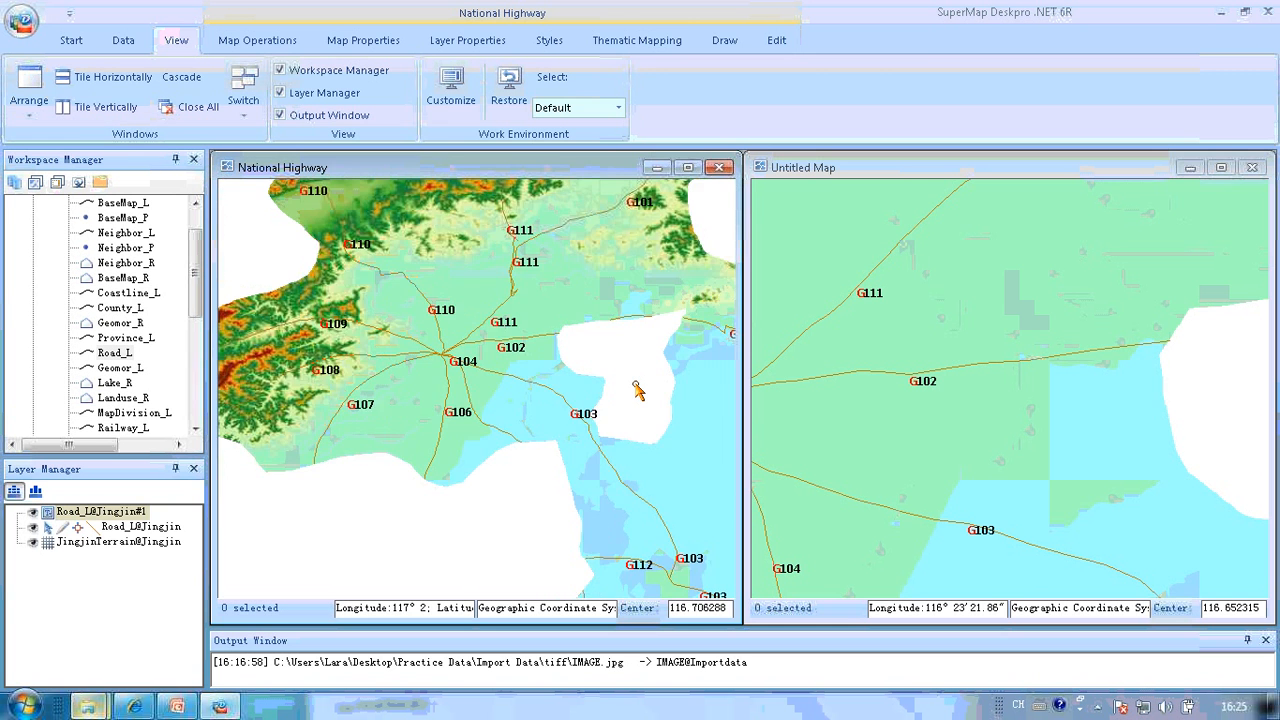
scroll(637, 390, down, 1)
click(1188, 388)
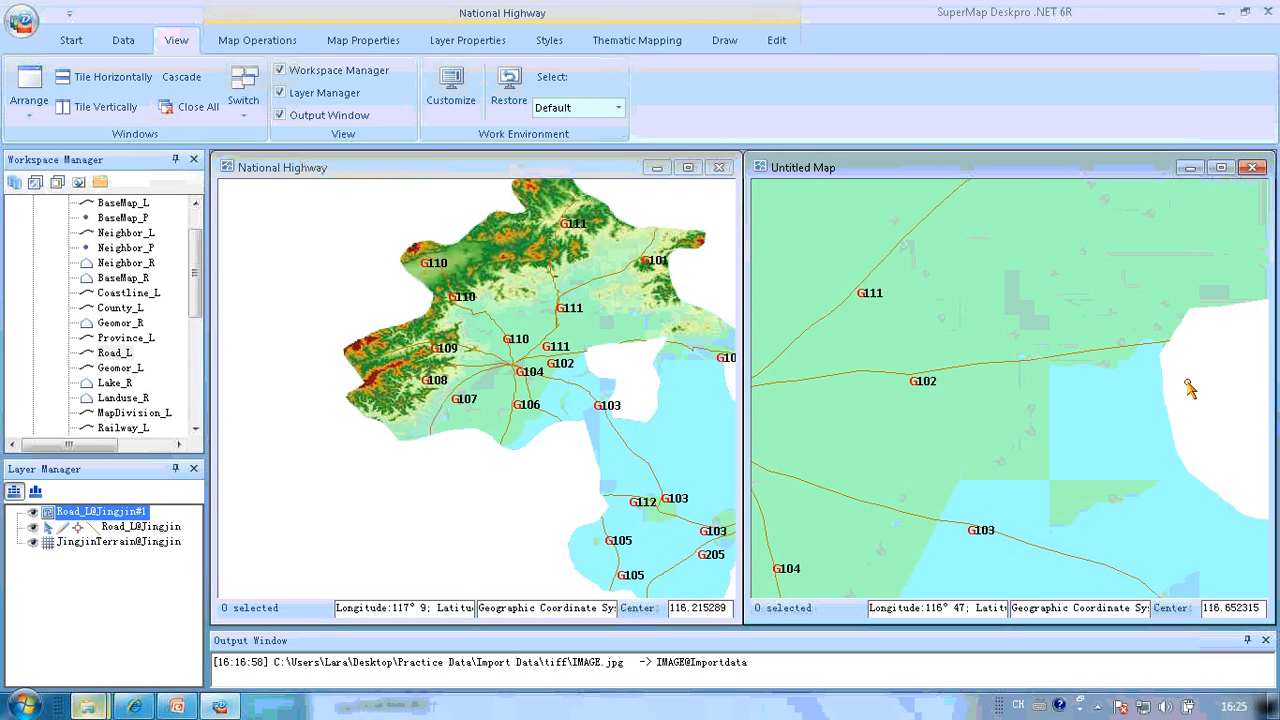
scroll(1188, 388, down, 1)
scroll(1189, 390, down, 1)
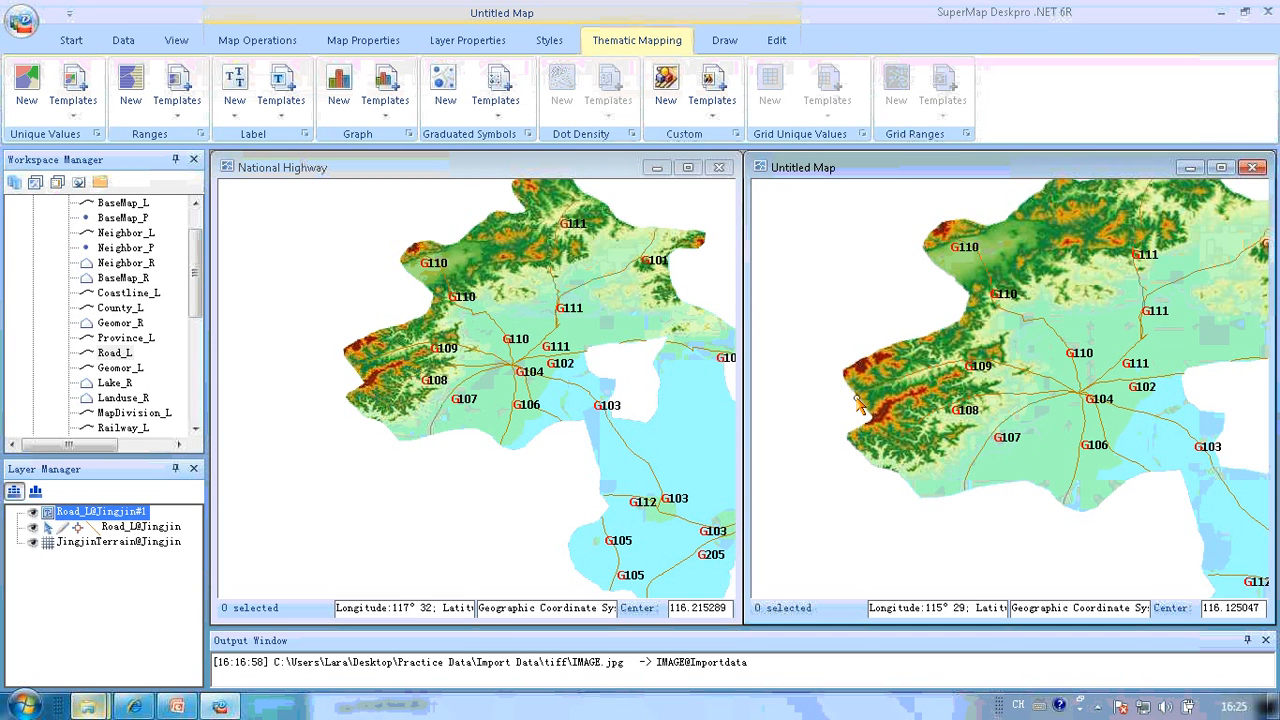
Close the National Highway map without saving its changes and return the untitled map to the Tab window arrangement
click(717, 169)
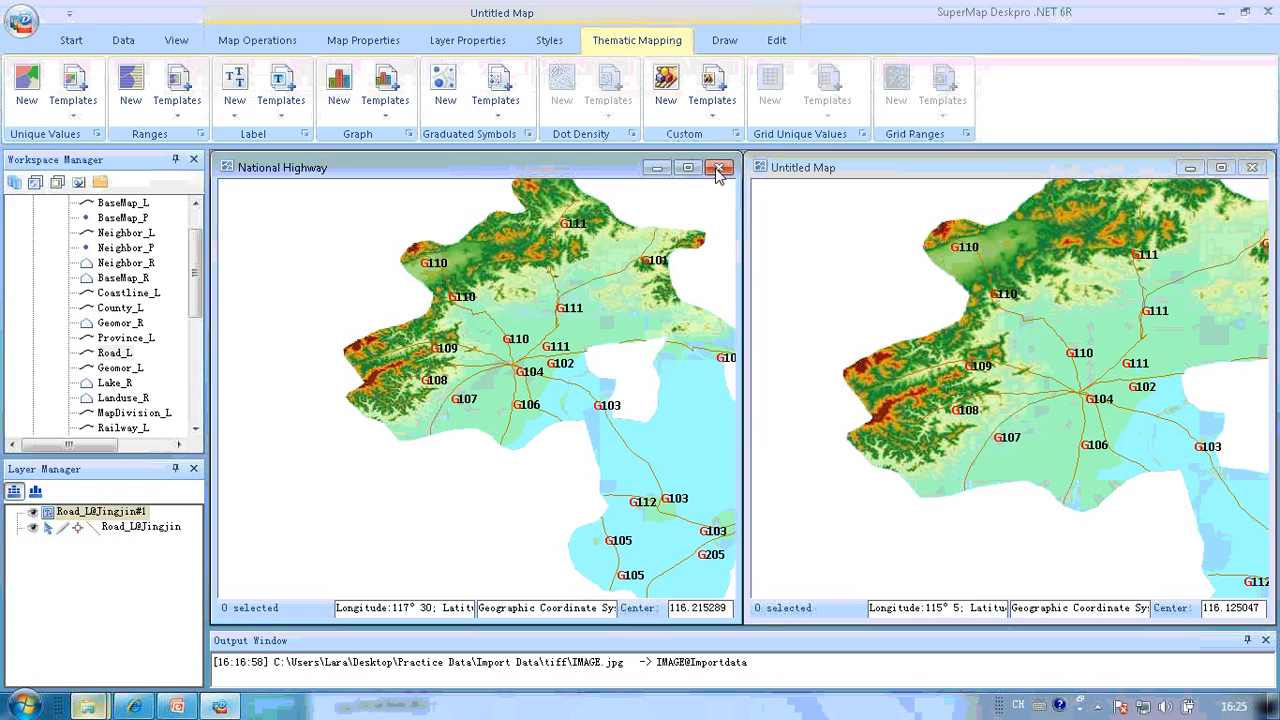
click(717, 169)
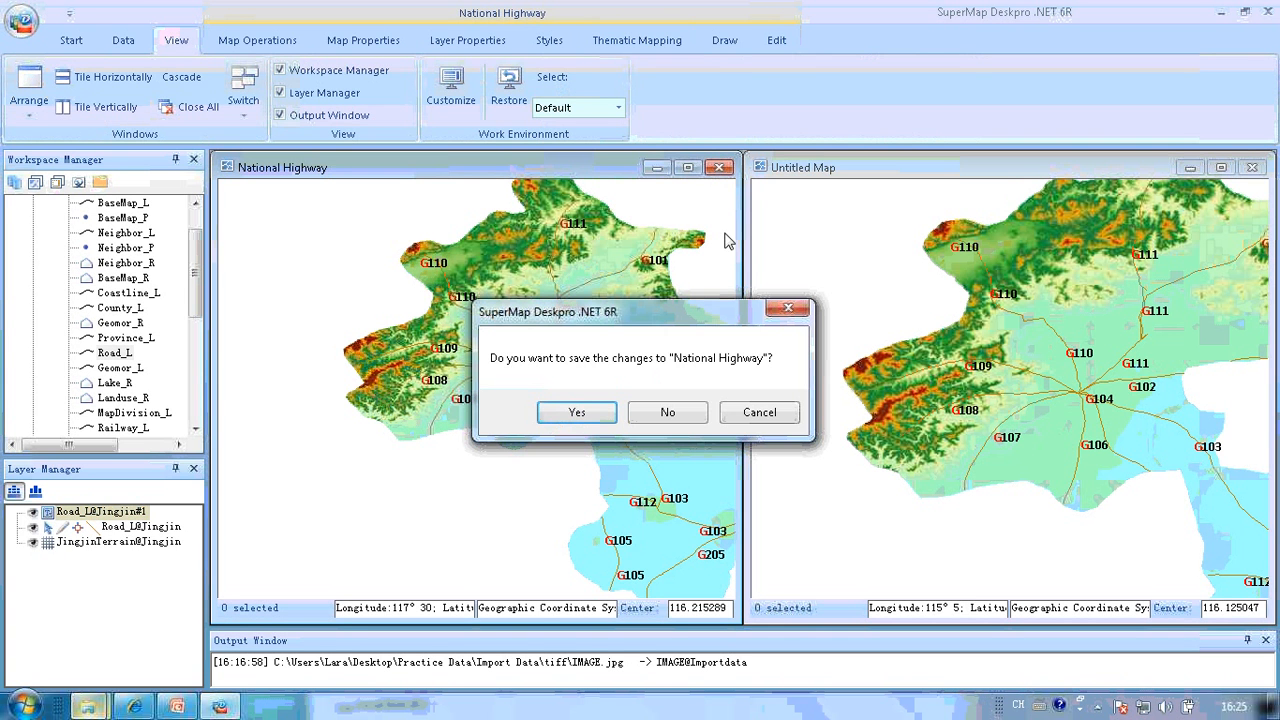
click(667, 413)
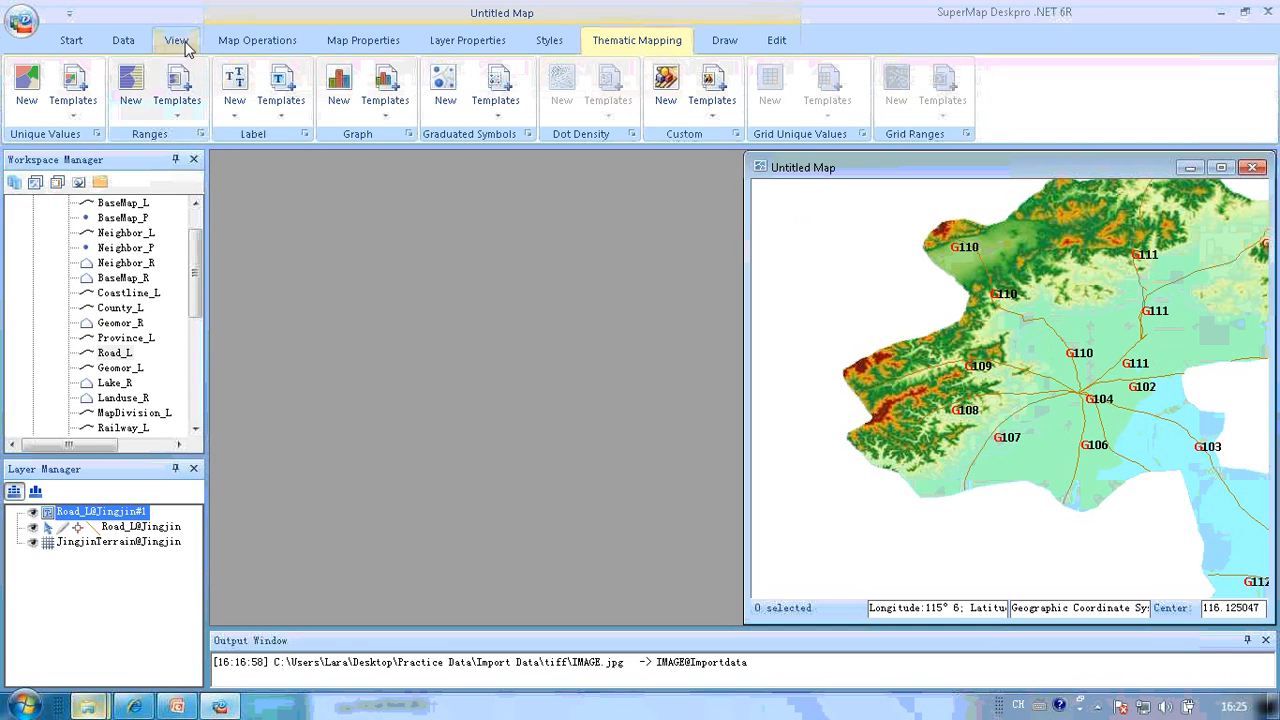
click(182, 45)
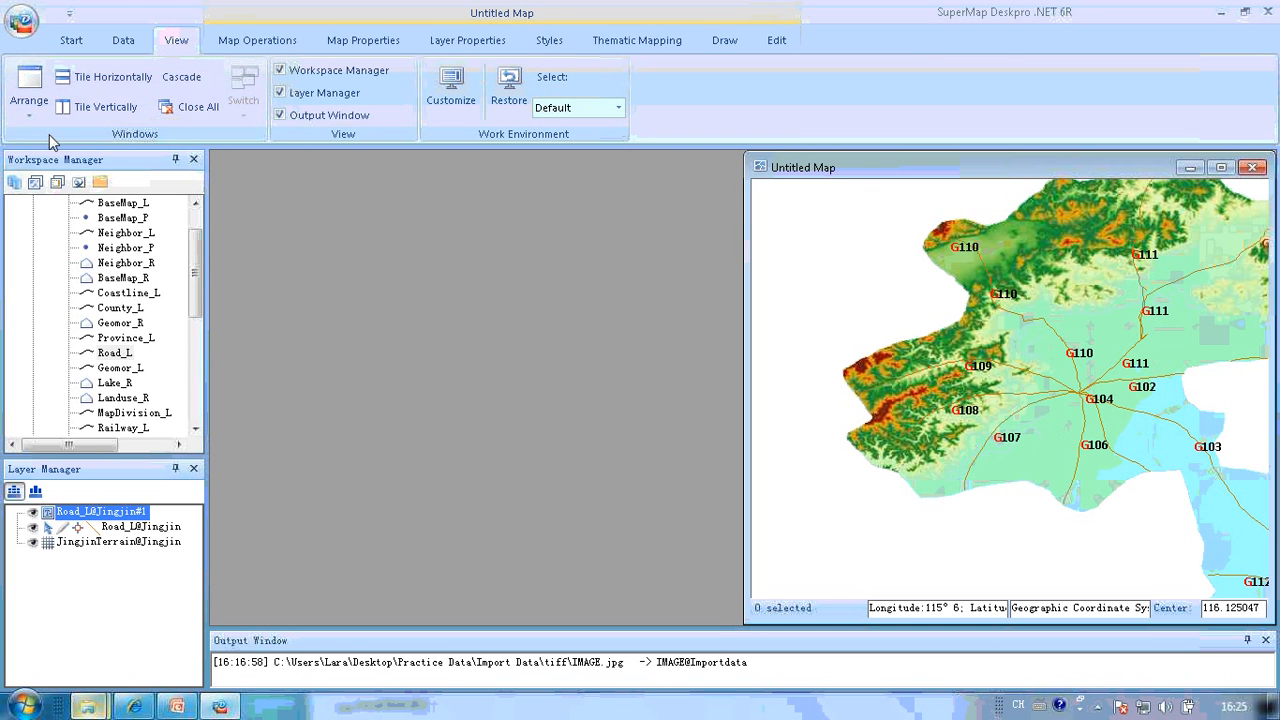
click(30, 110)
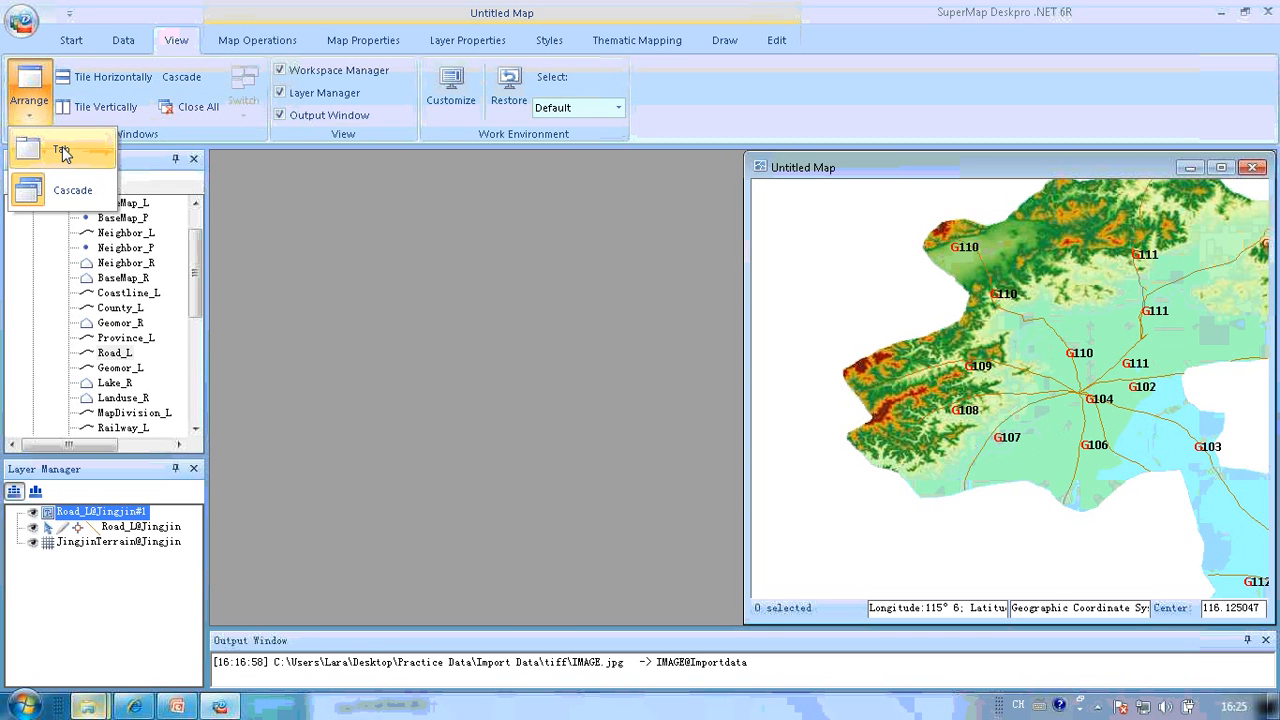
click(61, 151)
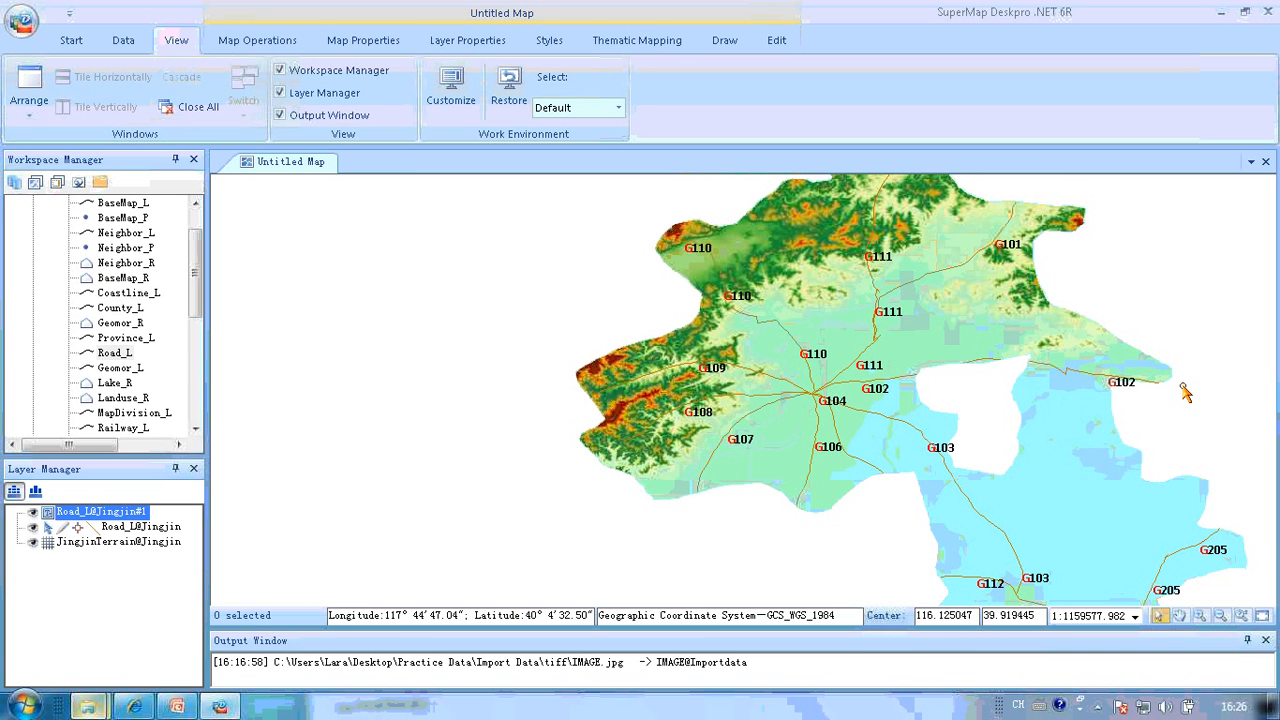
Examine the untitled map at full extent and zoomed in on the central road network
click(1262, 618)
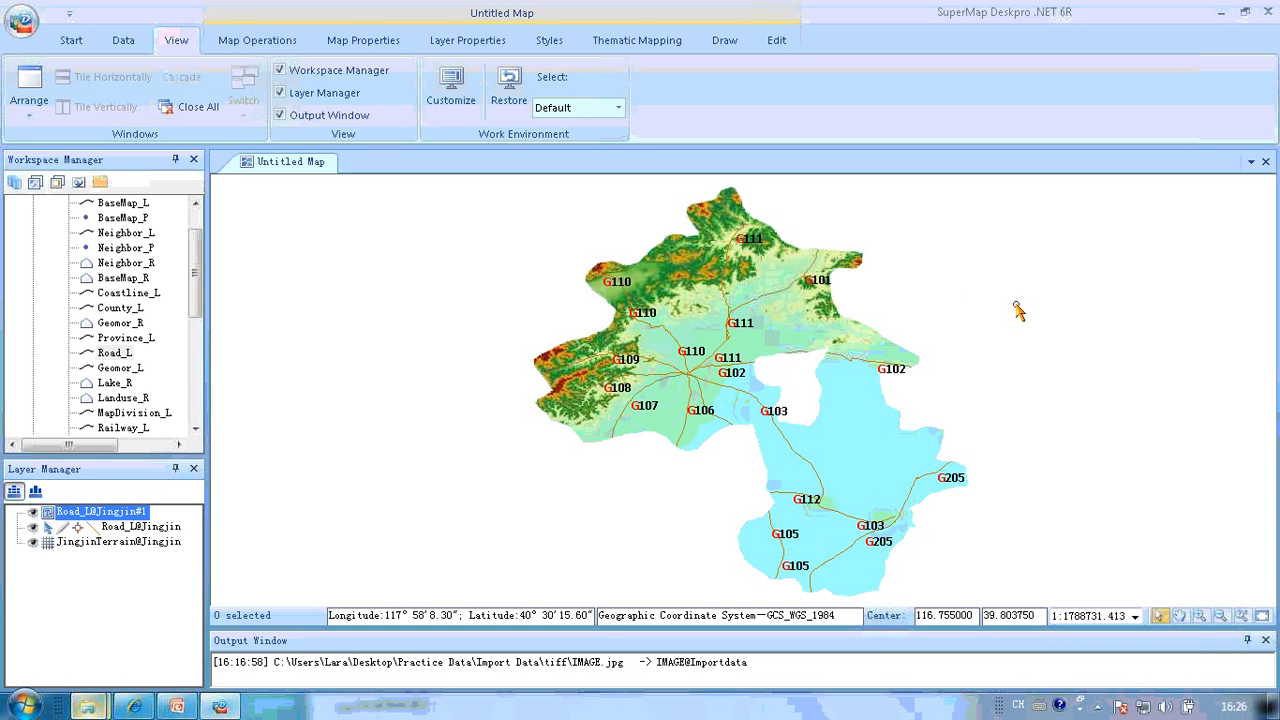
click(1202, 617)
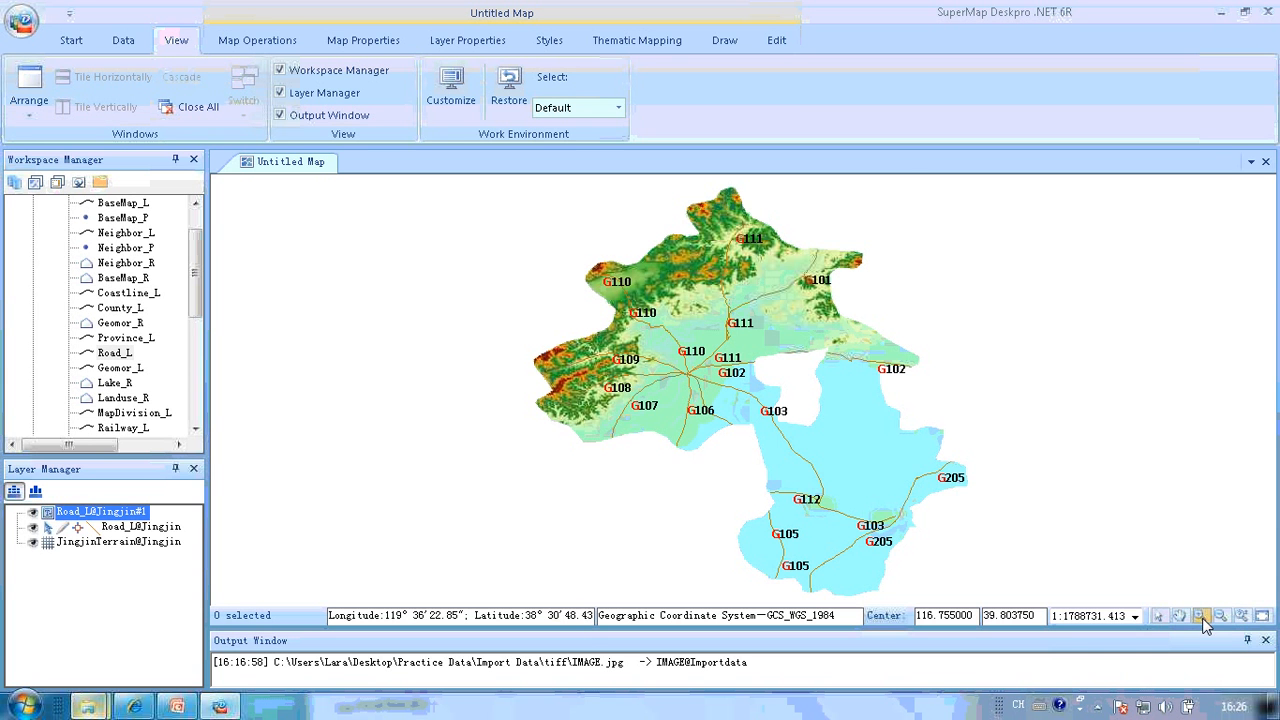
drag(605, 315, 951, 507)
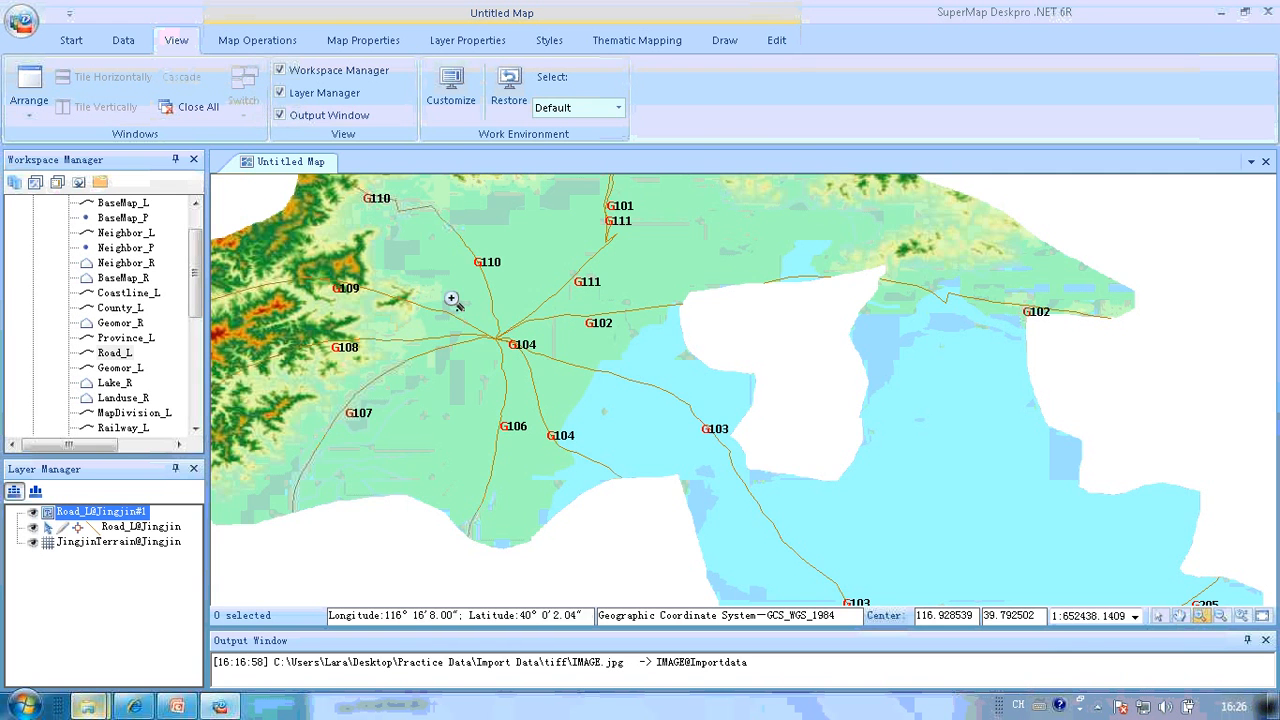
Add a map bookmark for a close-up view of the central road junction around G104, at a scale of about 1:197248
drag(447, 295, 730, 430)
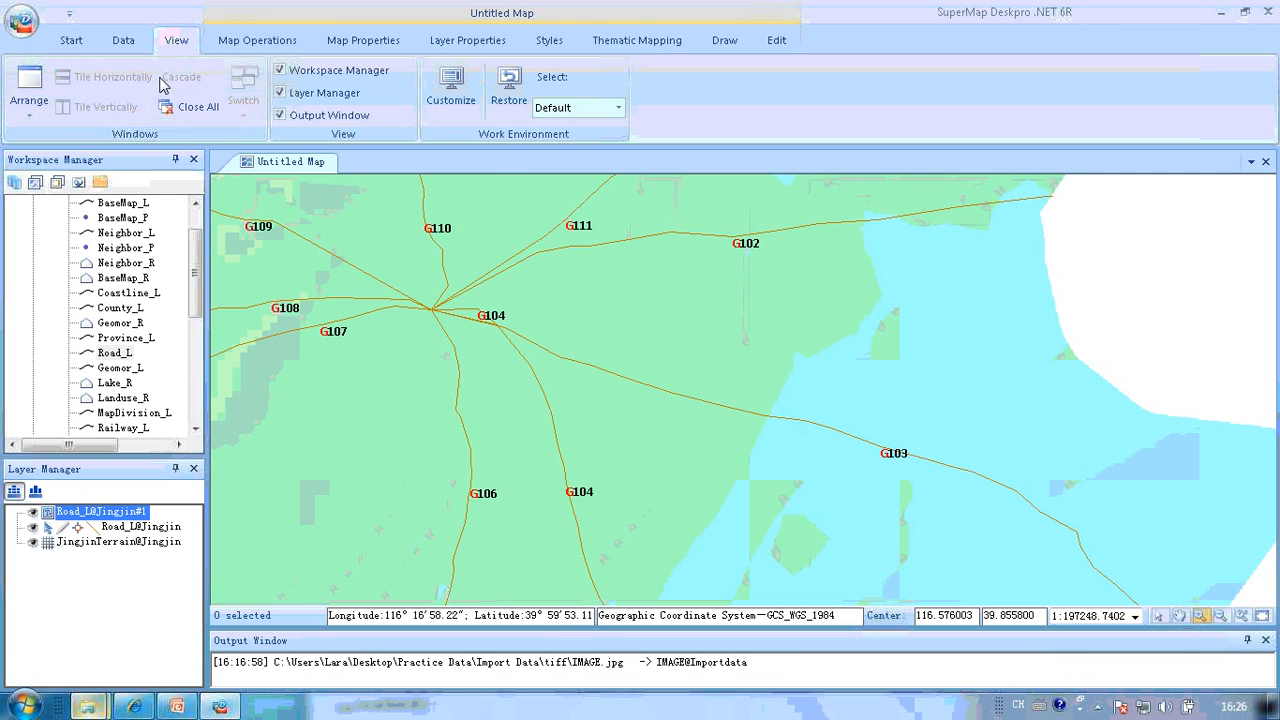
click(226, 45)
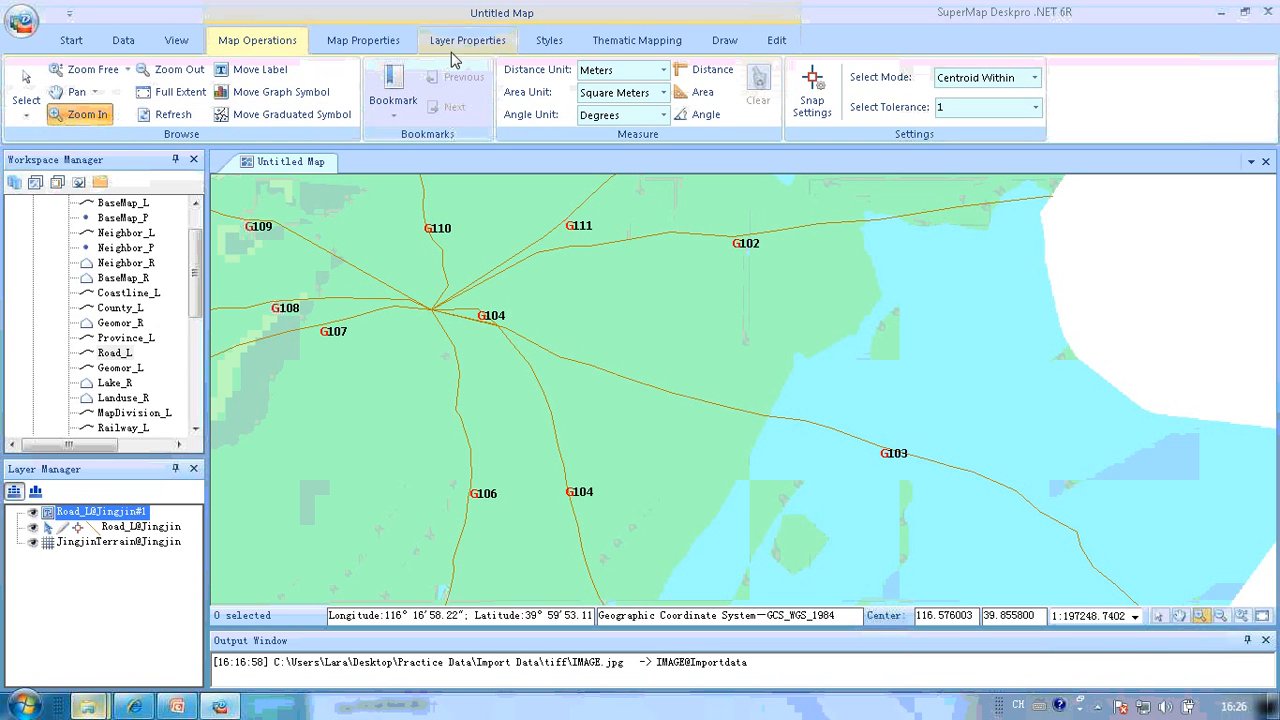
click(393, 120)
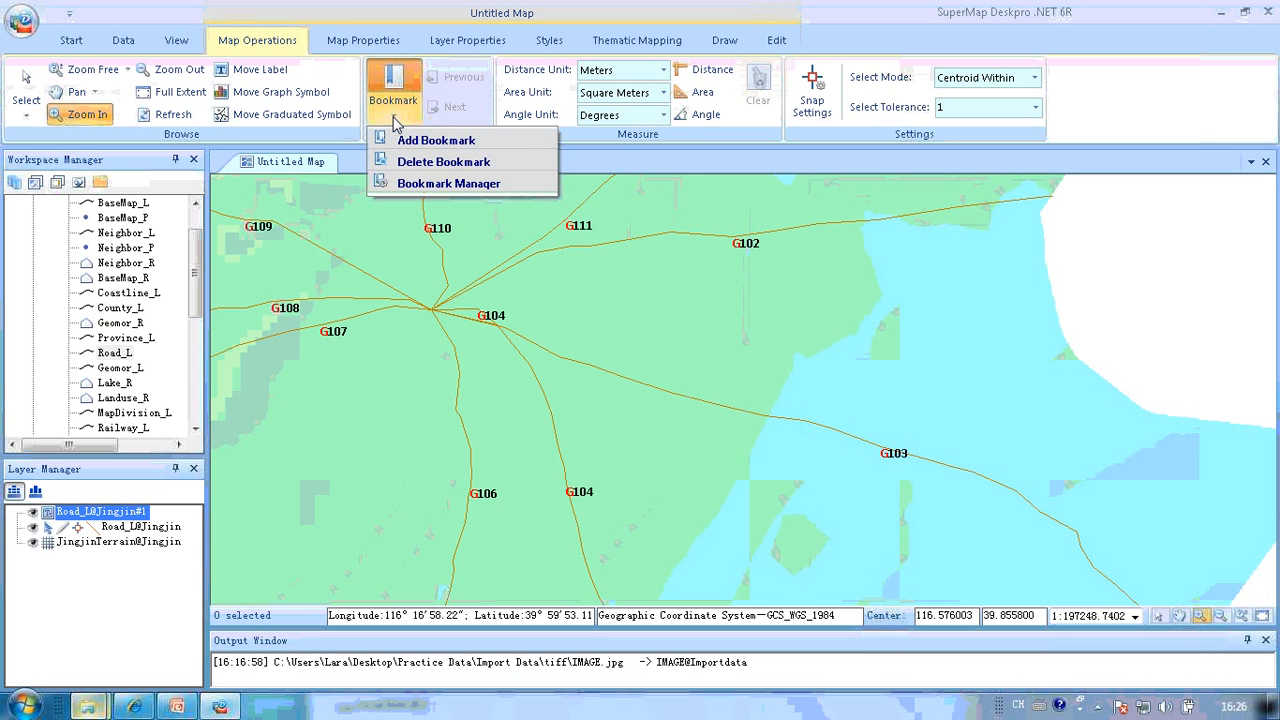
click(447, 140)
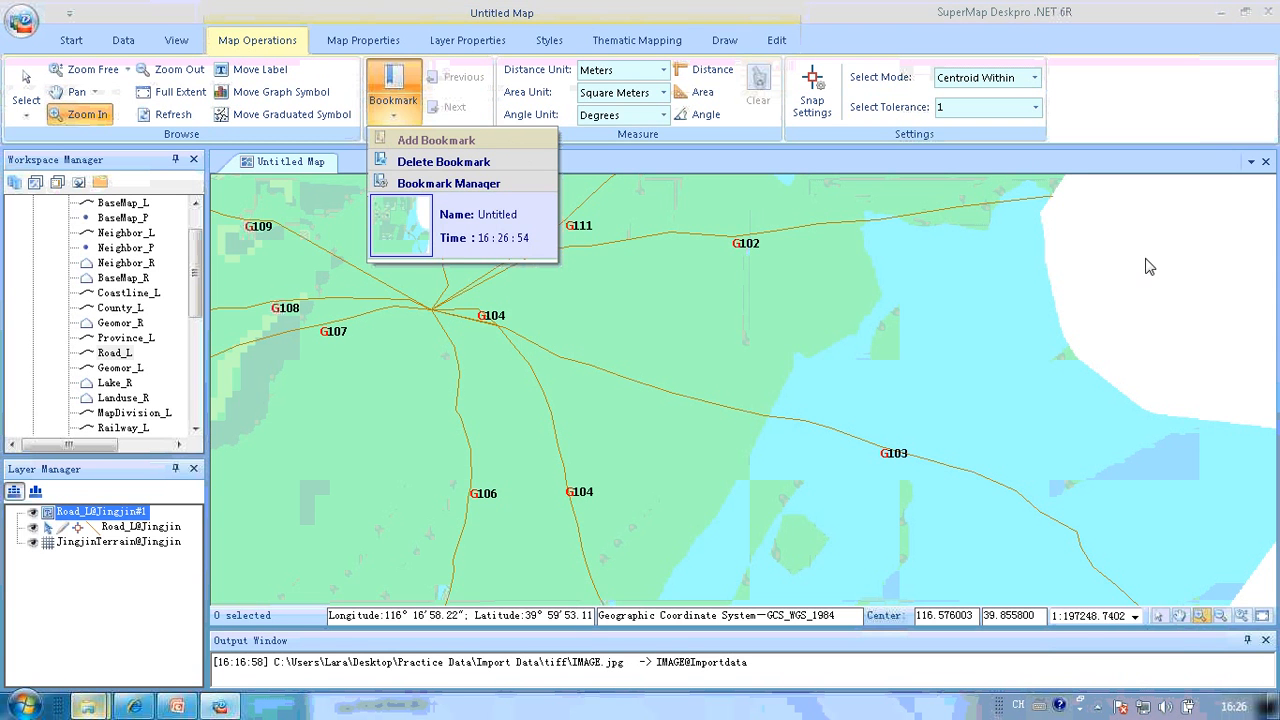
click(1117, 120)
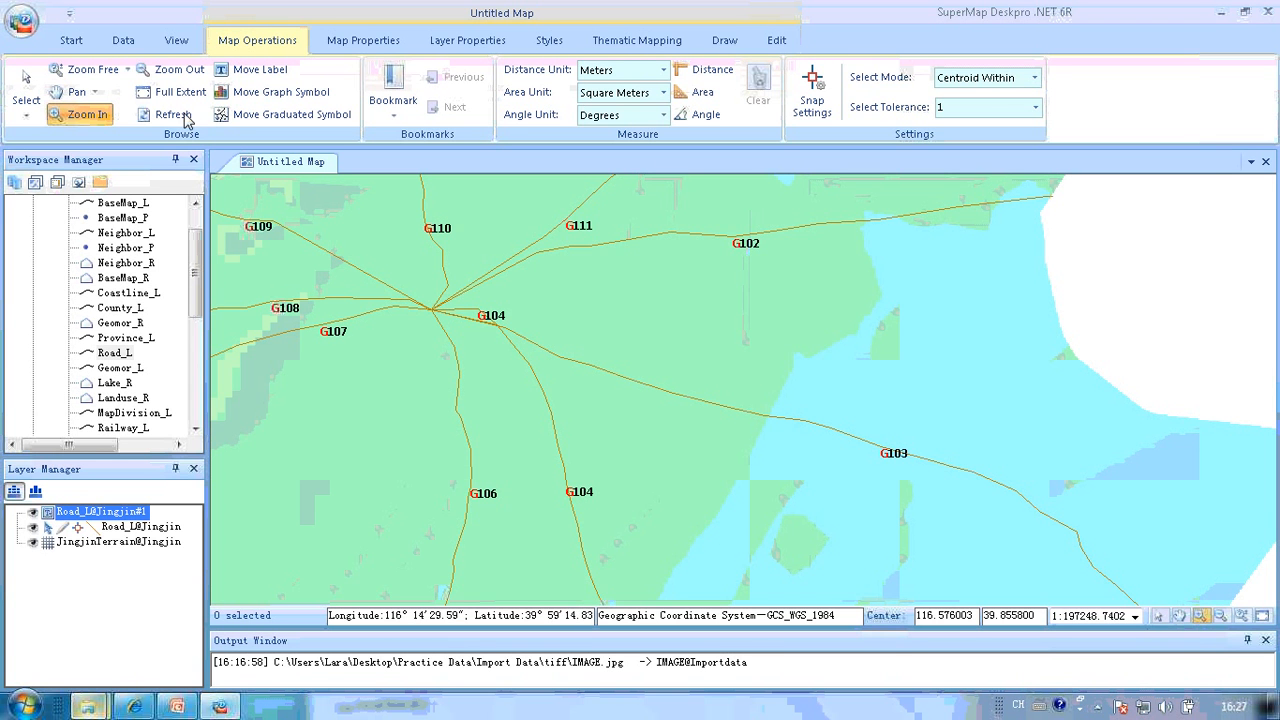
Add a second map bookmark for a far zoomed-out view of the whole map, at a scale of about 1:9695782
click(172, 71)
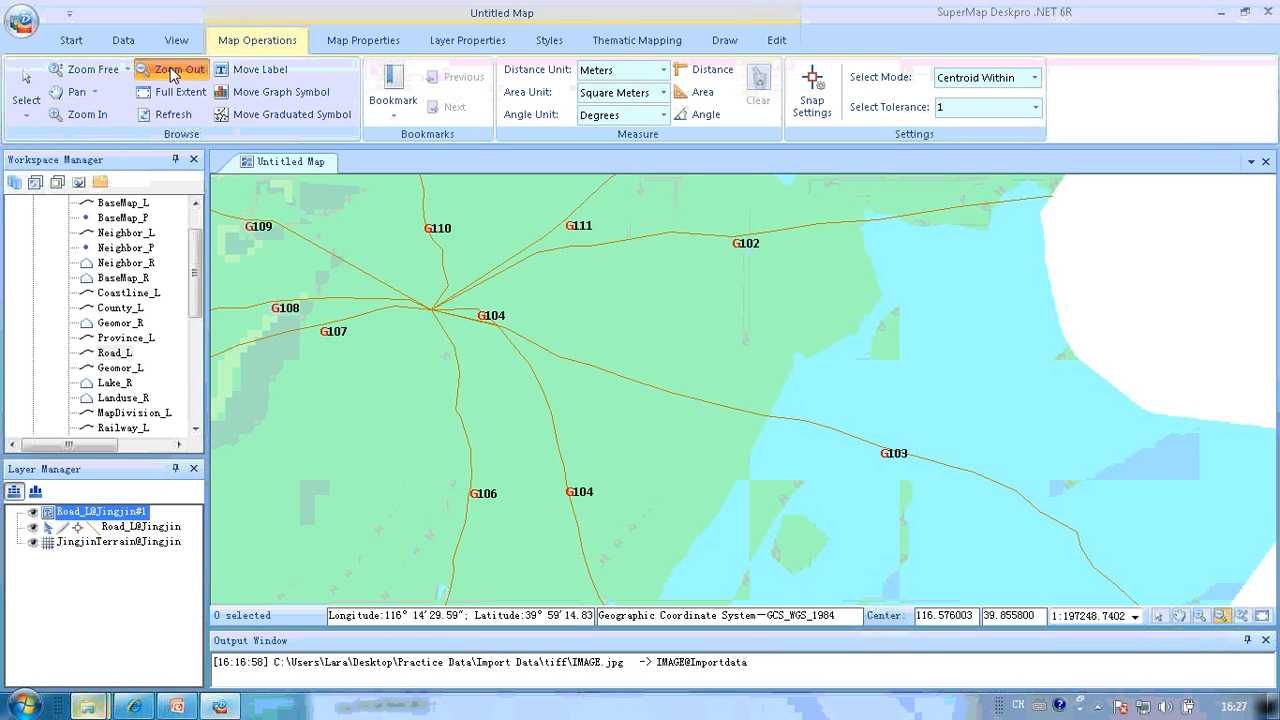
click(440, 293)
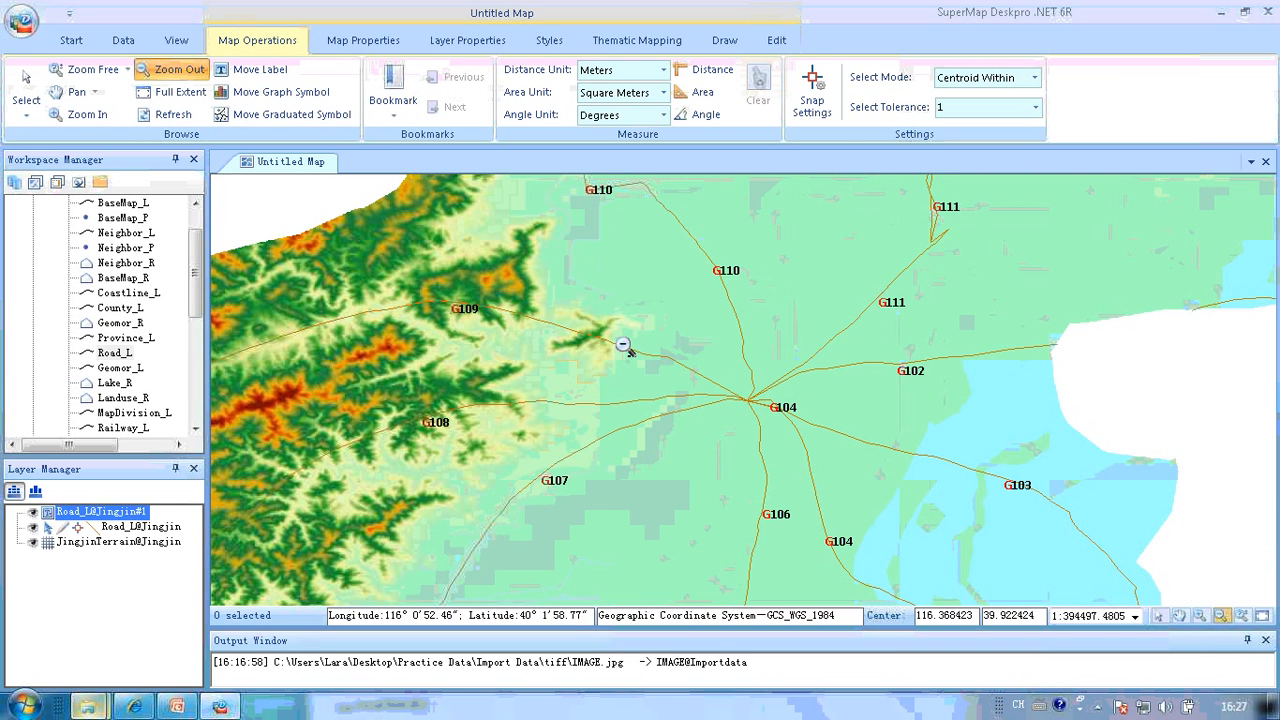
drag(623, 346, 865, 452)
drag(762, 368, 956, 483)
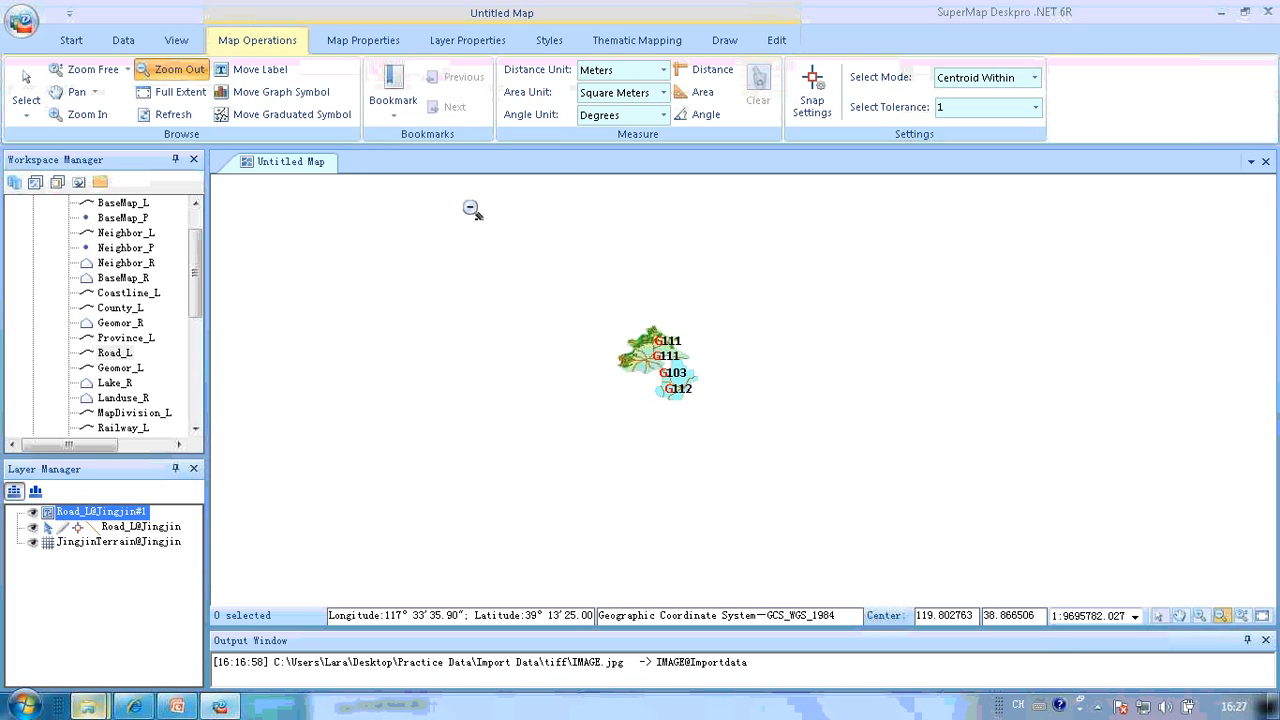
click(396, 110)
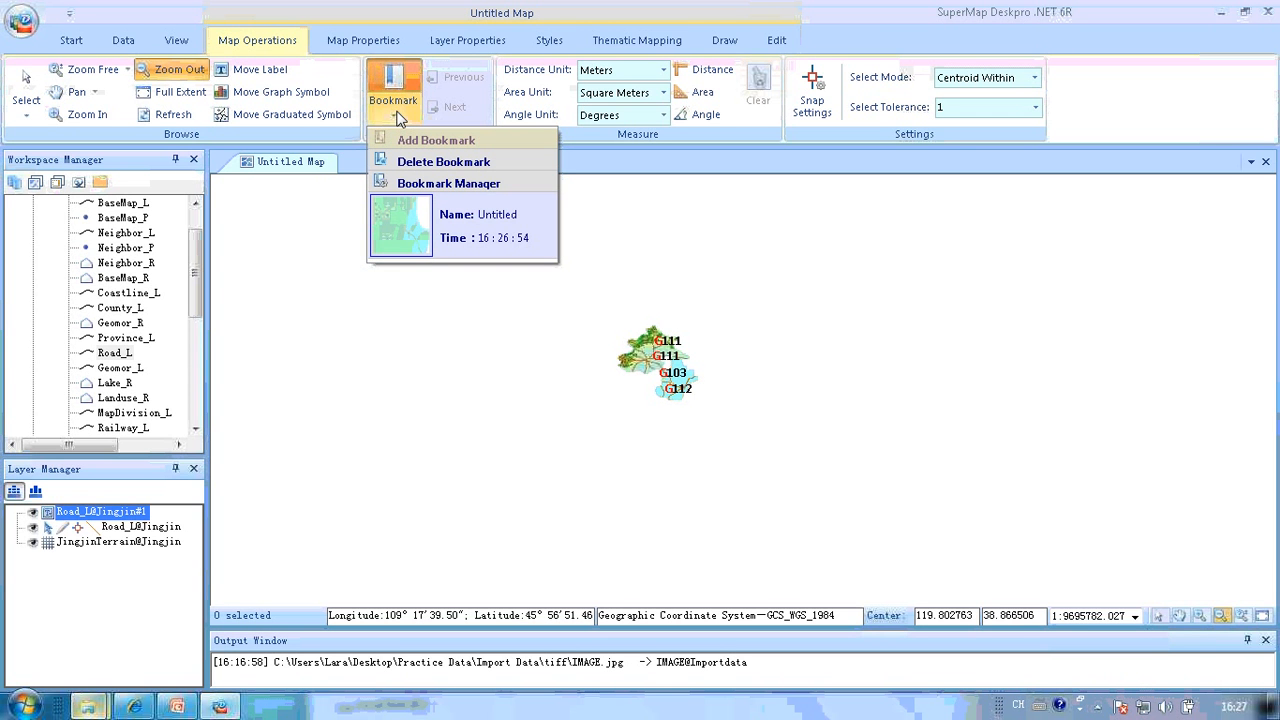
click(456, 148)
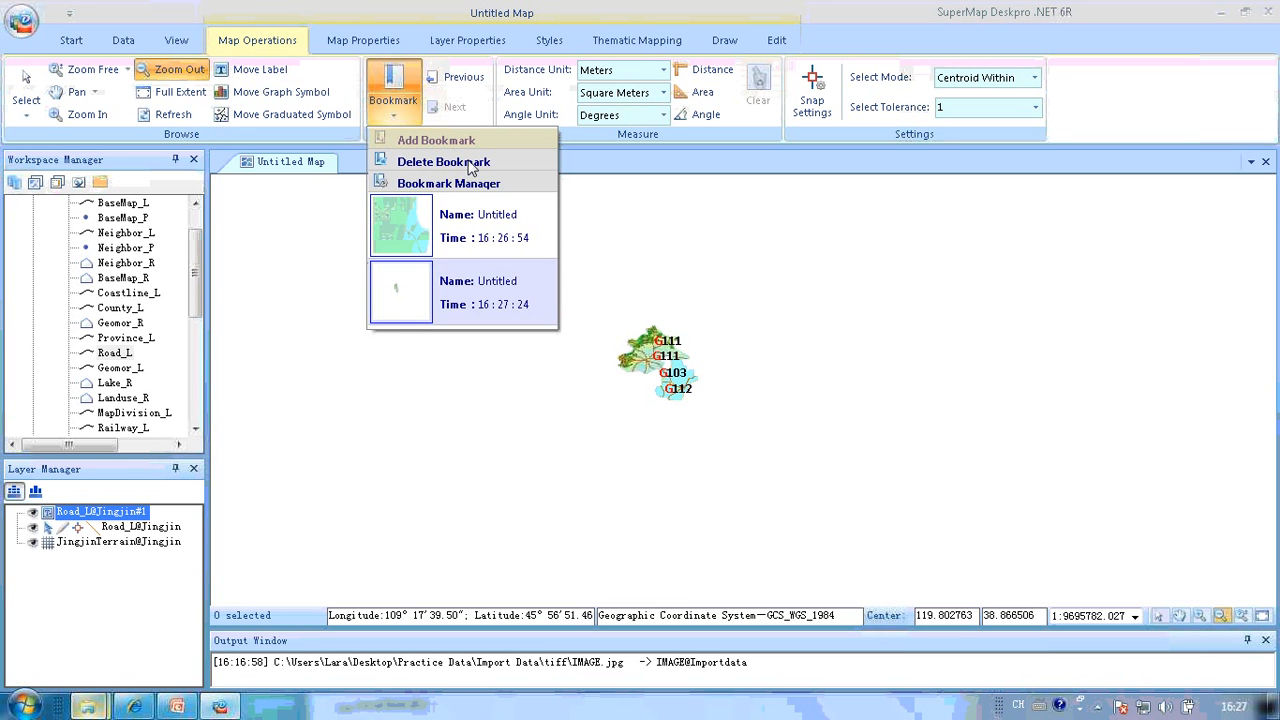
Rename the close-up bookmark as ZoomIn and the zoomed-out bookmark as ZoomOut in the Bookmark Manager
click(508, 186)
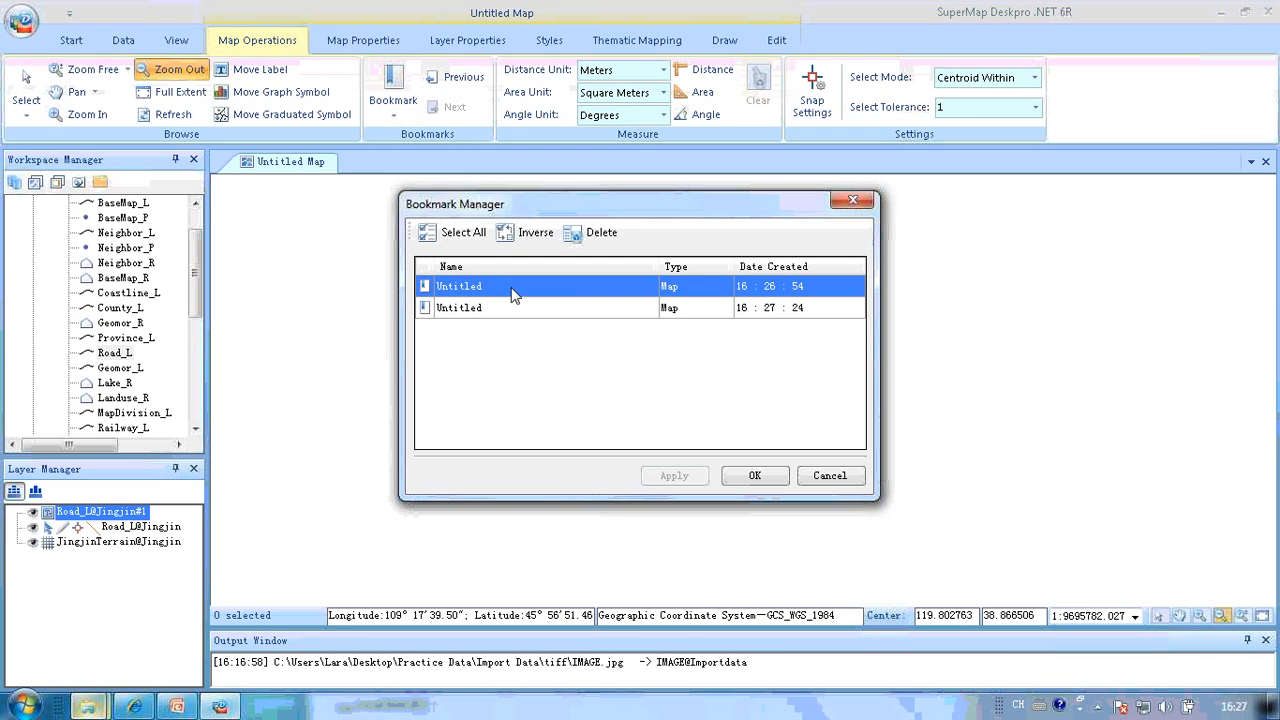
click(506, 289)
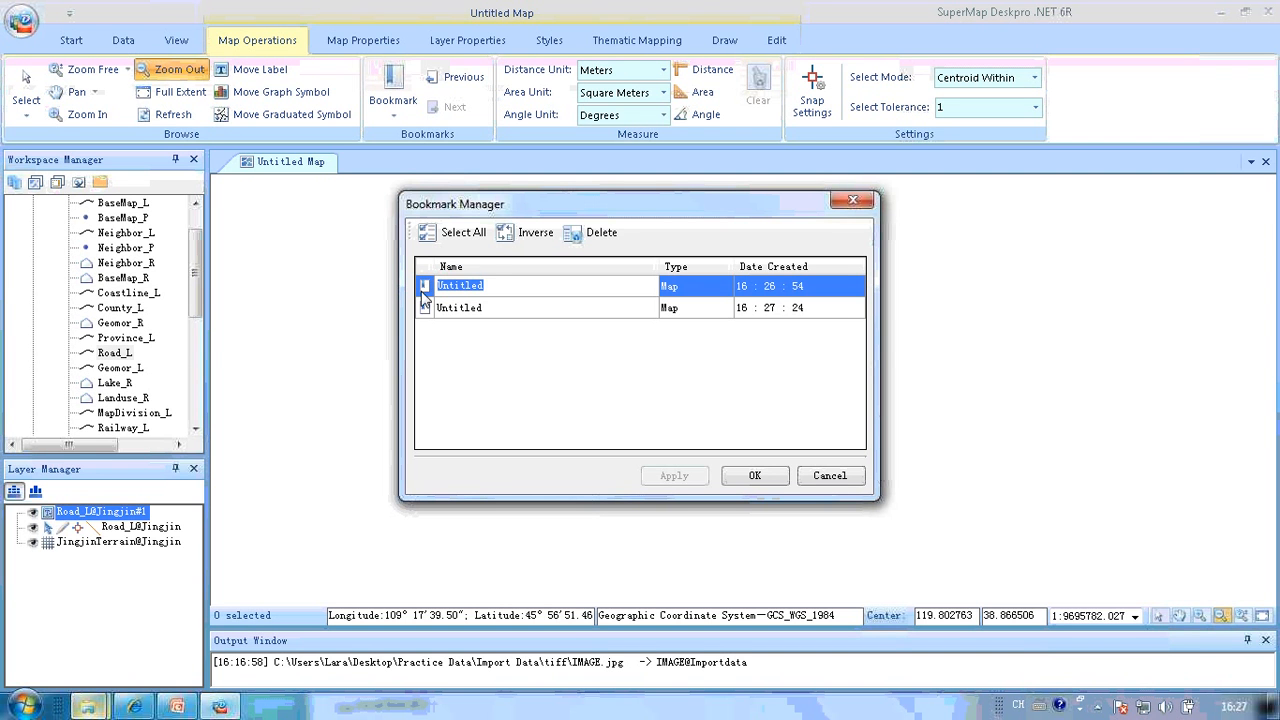
text(ZoomIn)
click(539, 311)
click(539, 312)
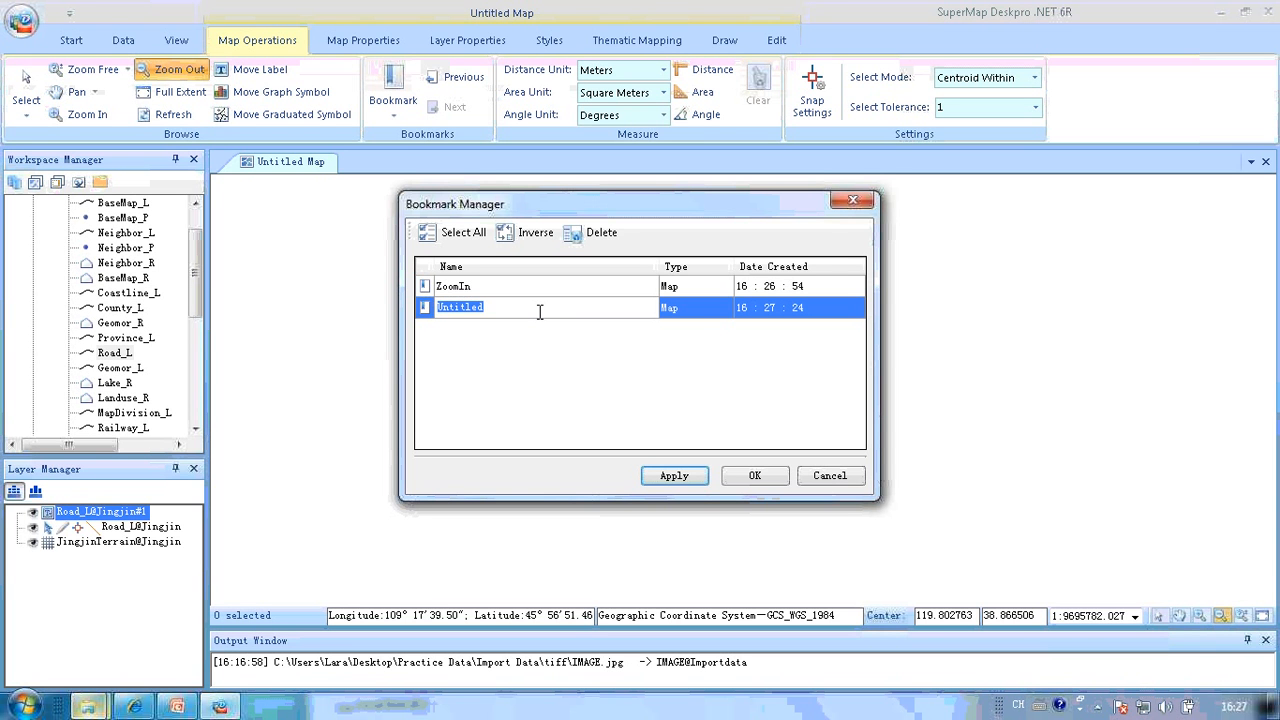
text(ZoomOut)
click(758, 476)
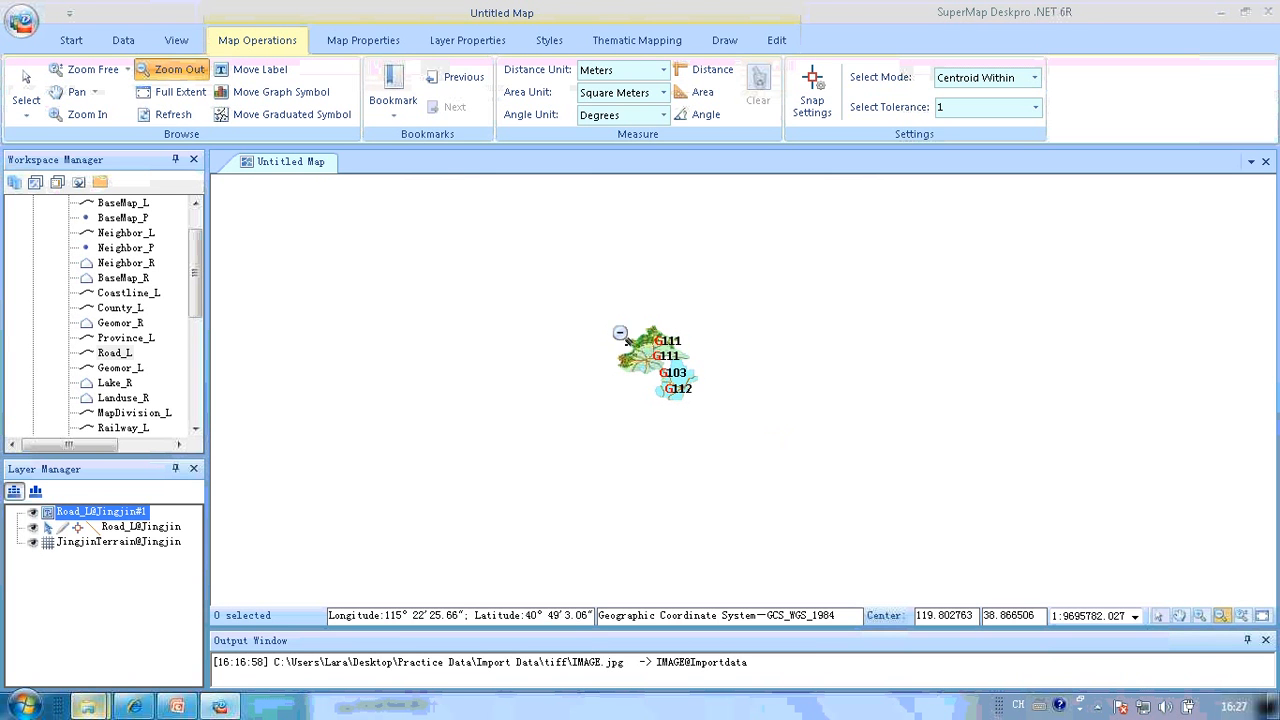
View the map at full extent and switch between the ZoomOut and ZoomIn bookmarks twice, ending on the ZoomIn view
click(167, 97)
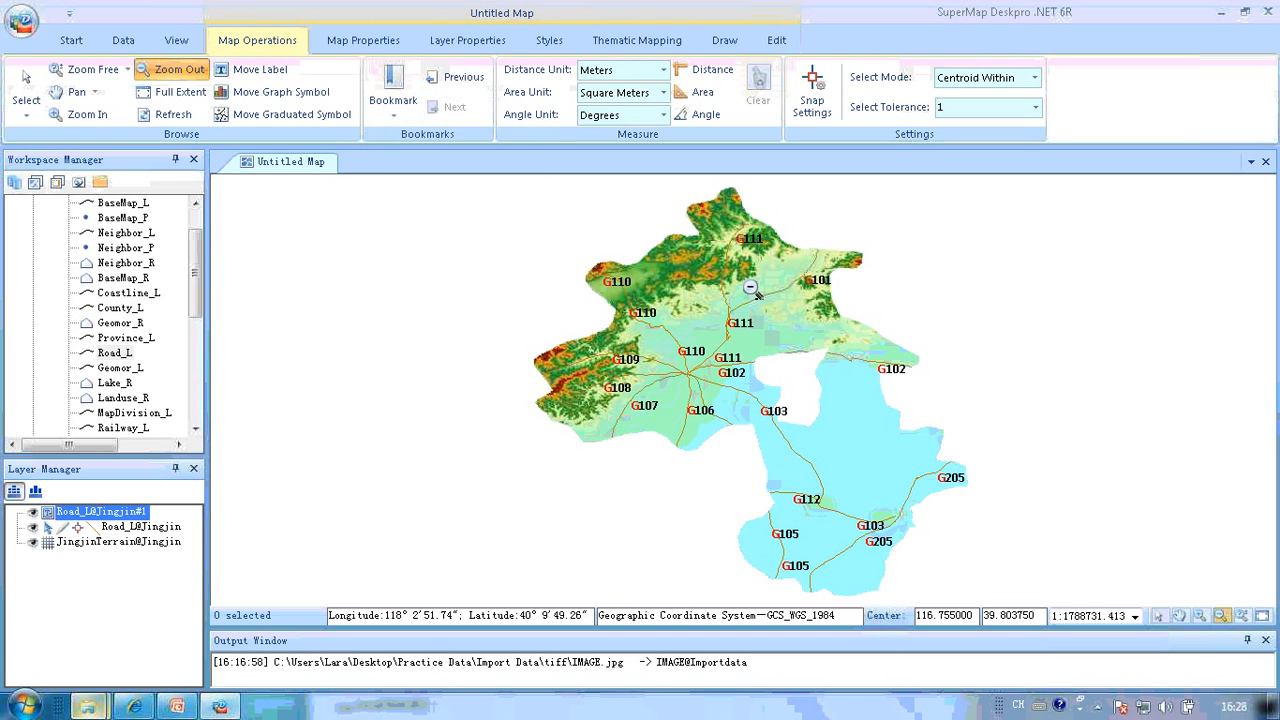
click(391, 110)
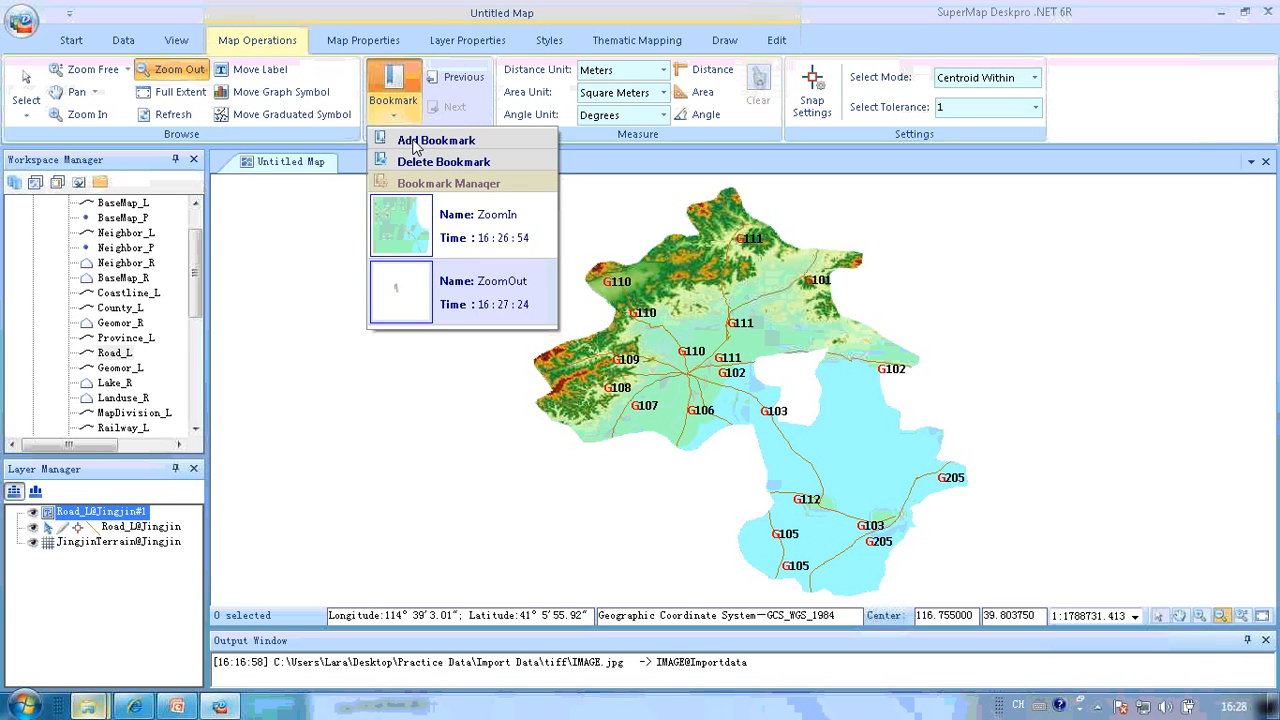
click(485, 300)
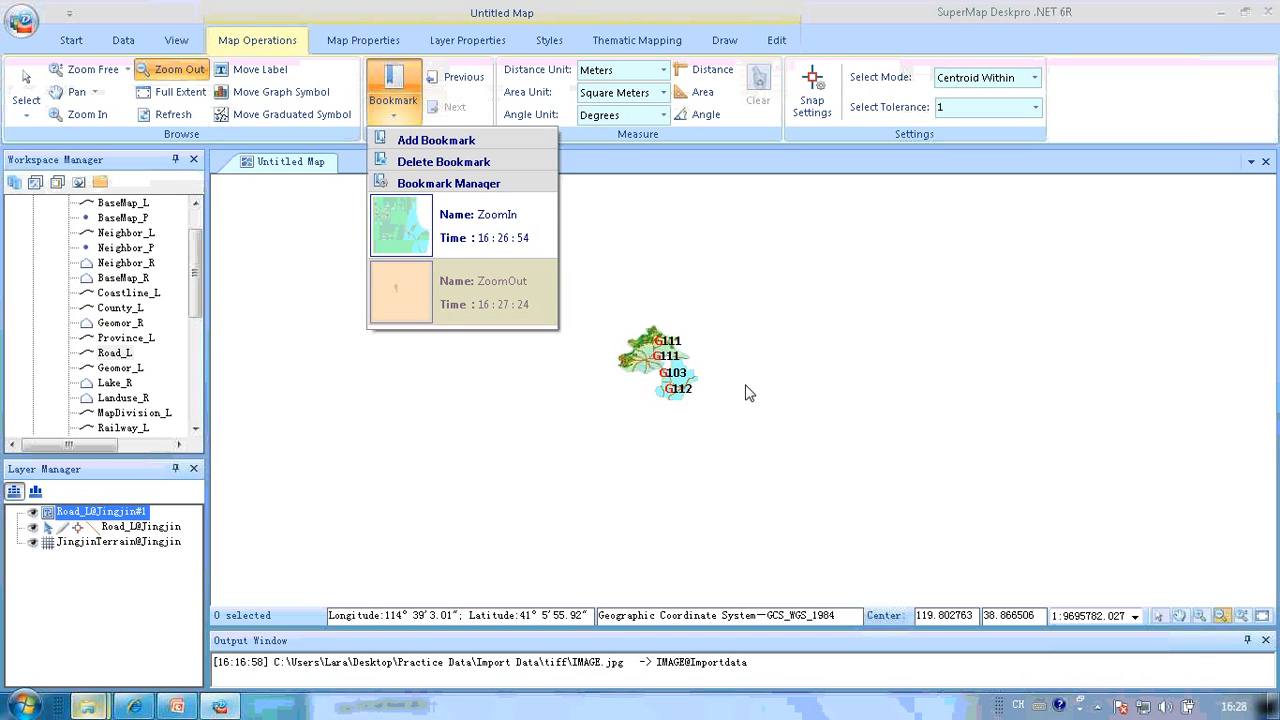
click(509, 226)
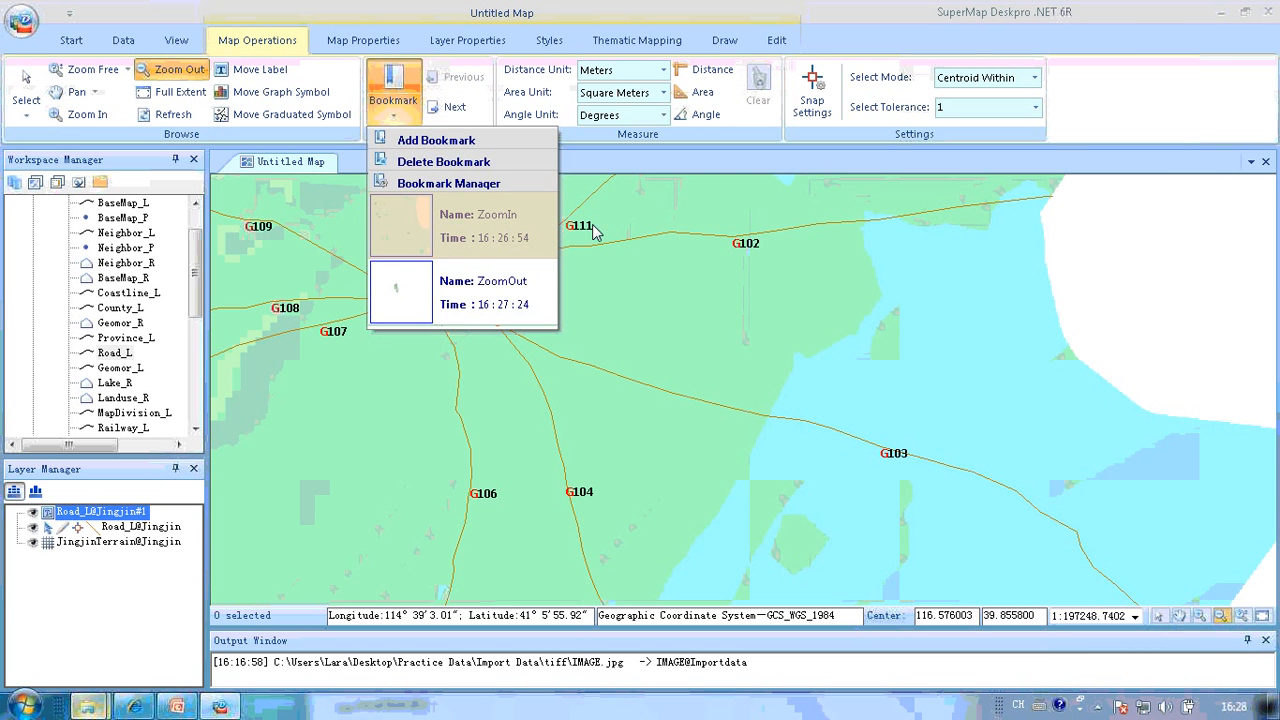
click(485, 293)
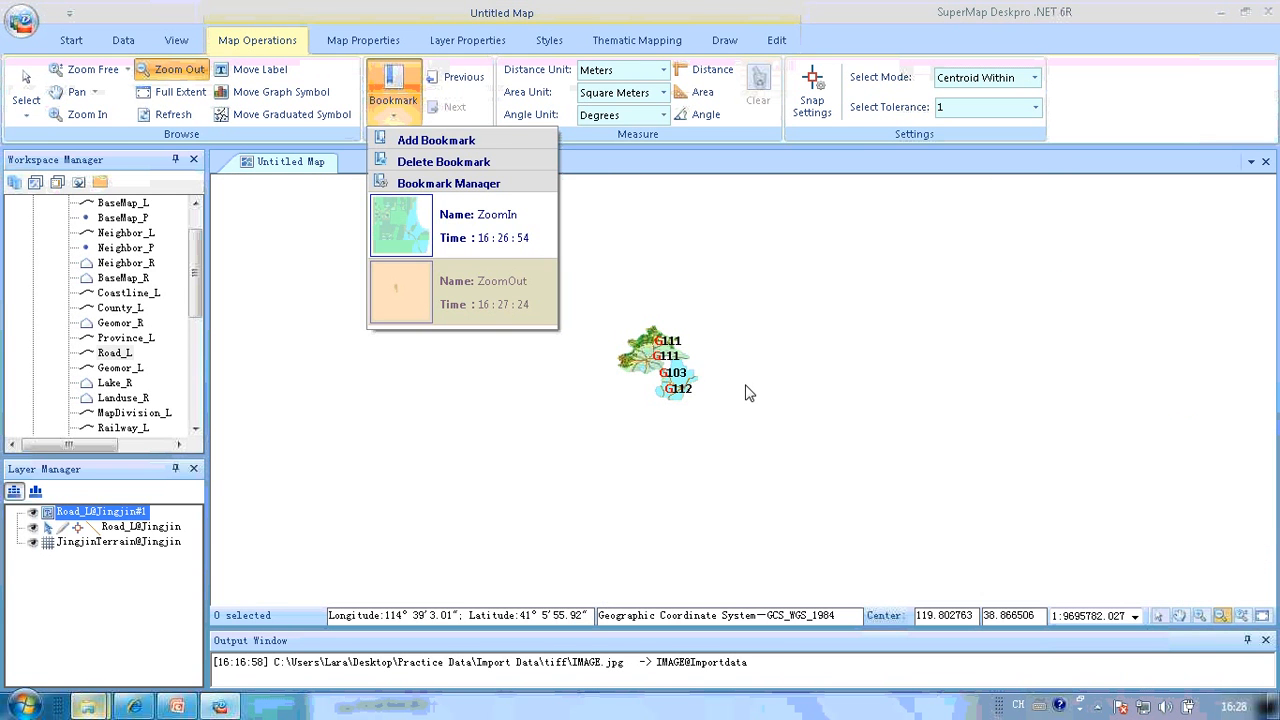
click(434, 229)
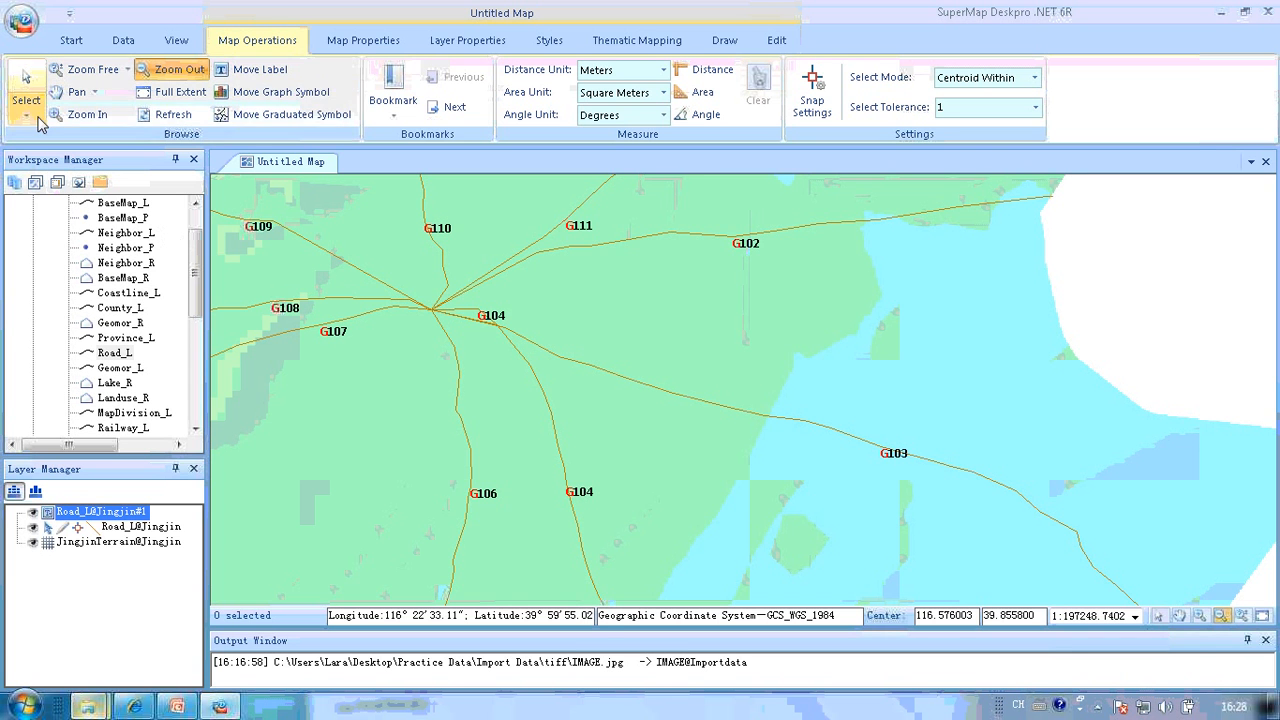
Select the G106 road line and move its label to the west side of the line, south of the central junction
click(26, 86)
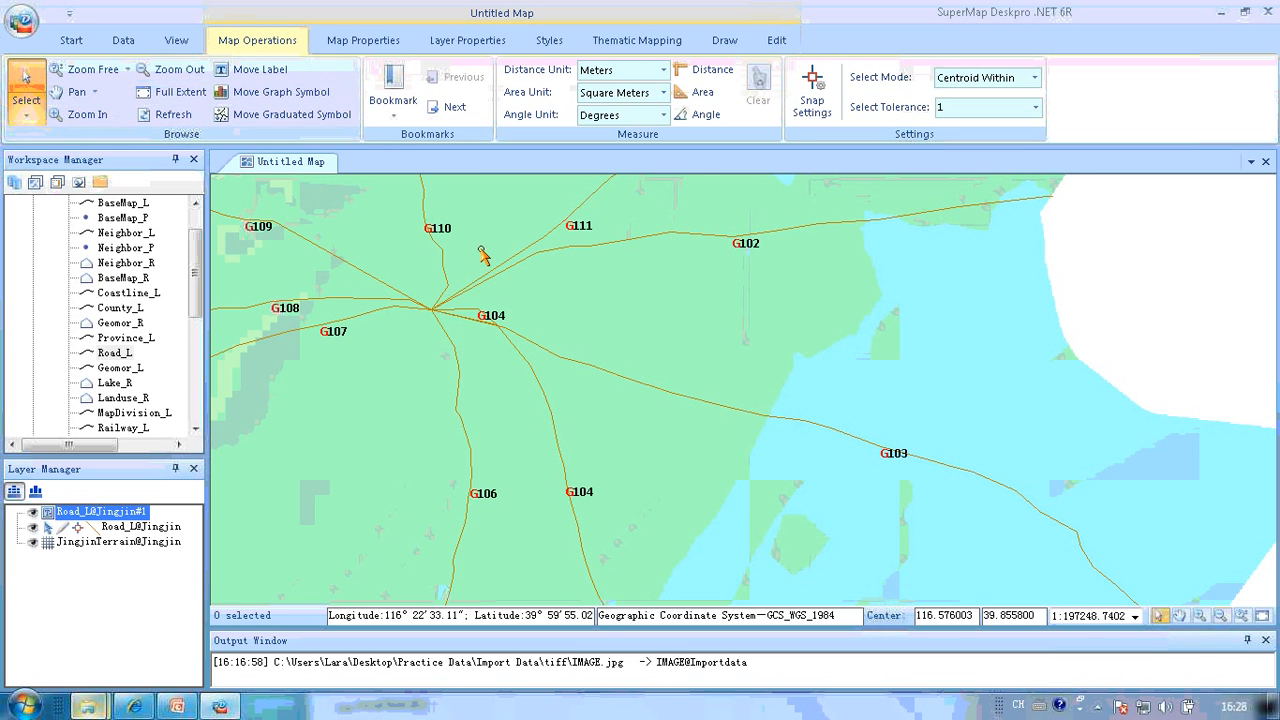
click(458, 366)
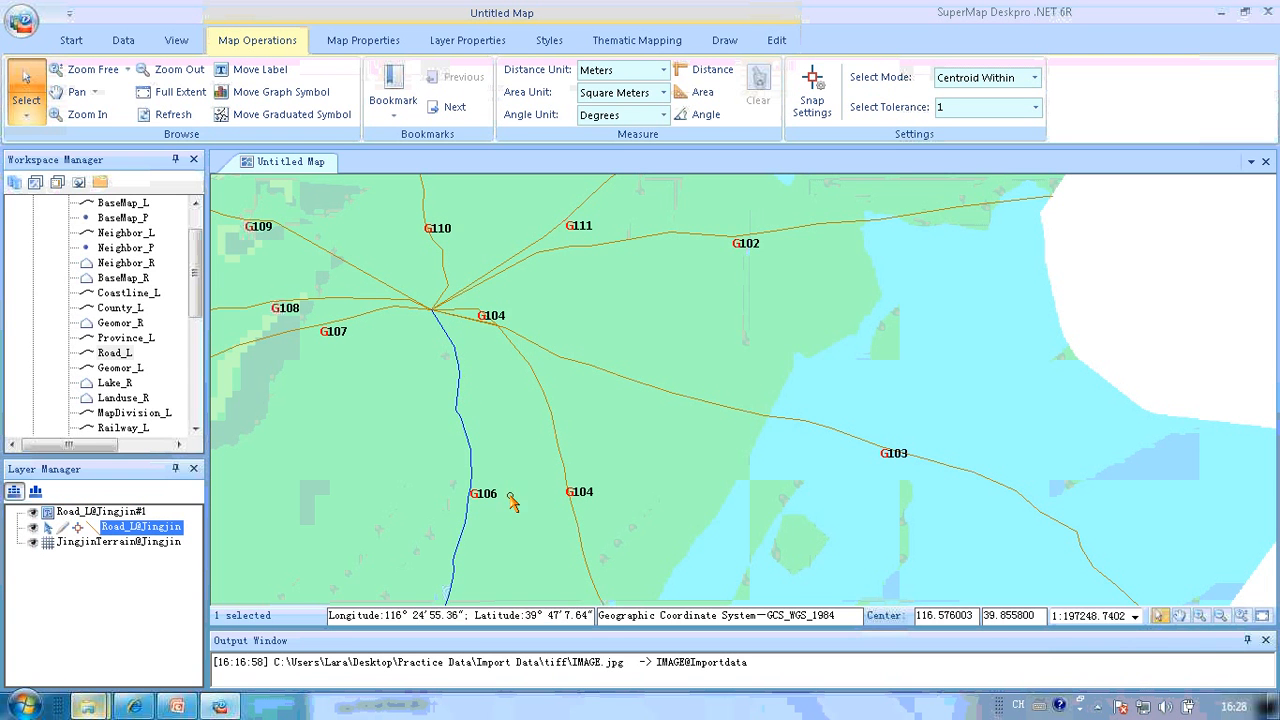
click(260, 70)
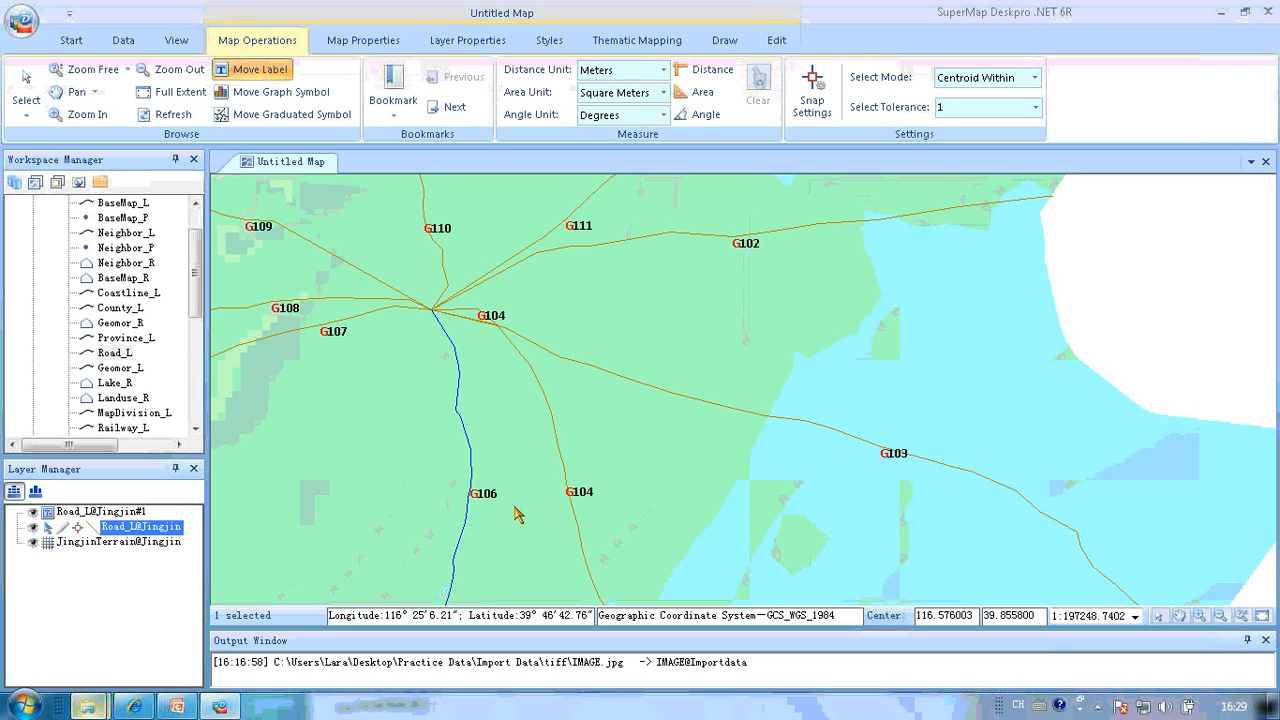
click(285, 562)
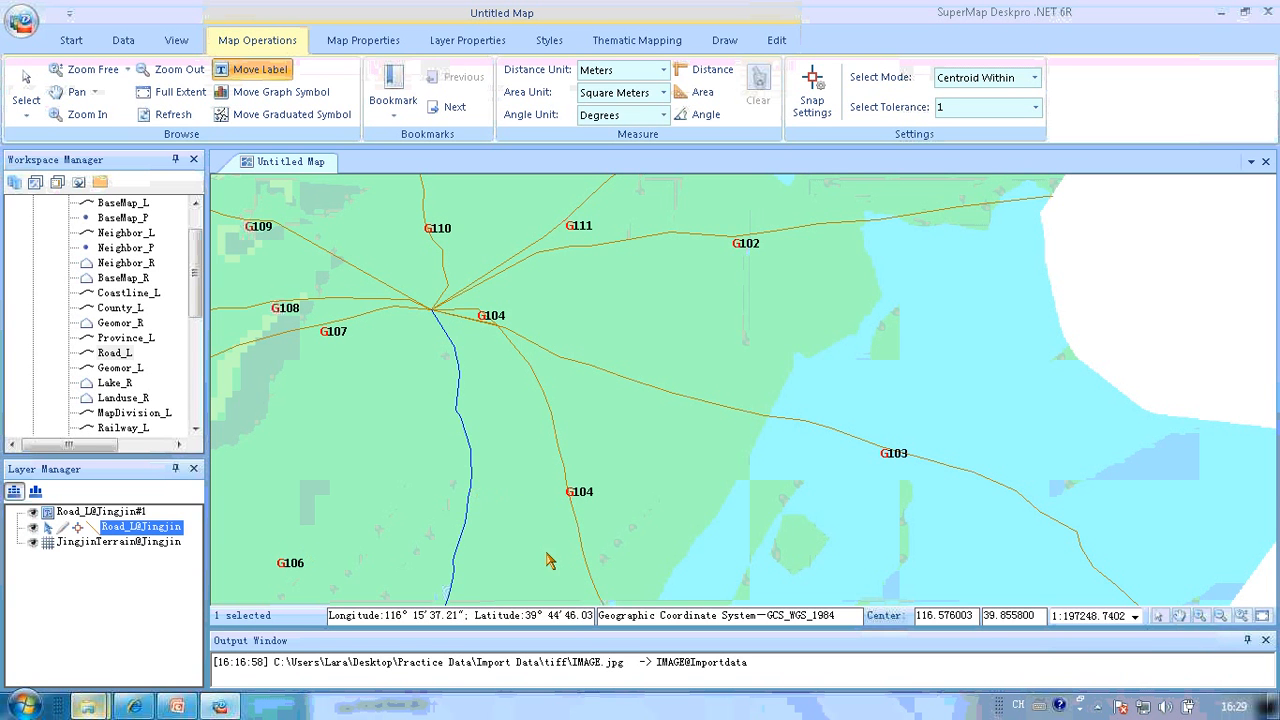
click(568, 592)
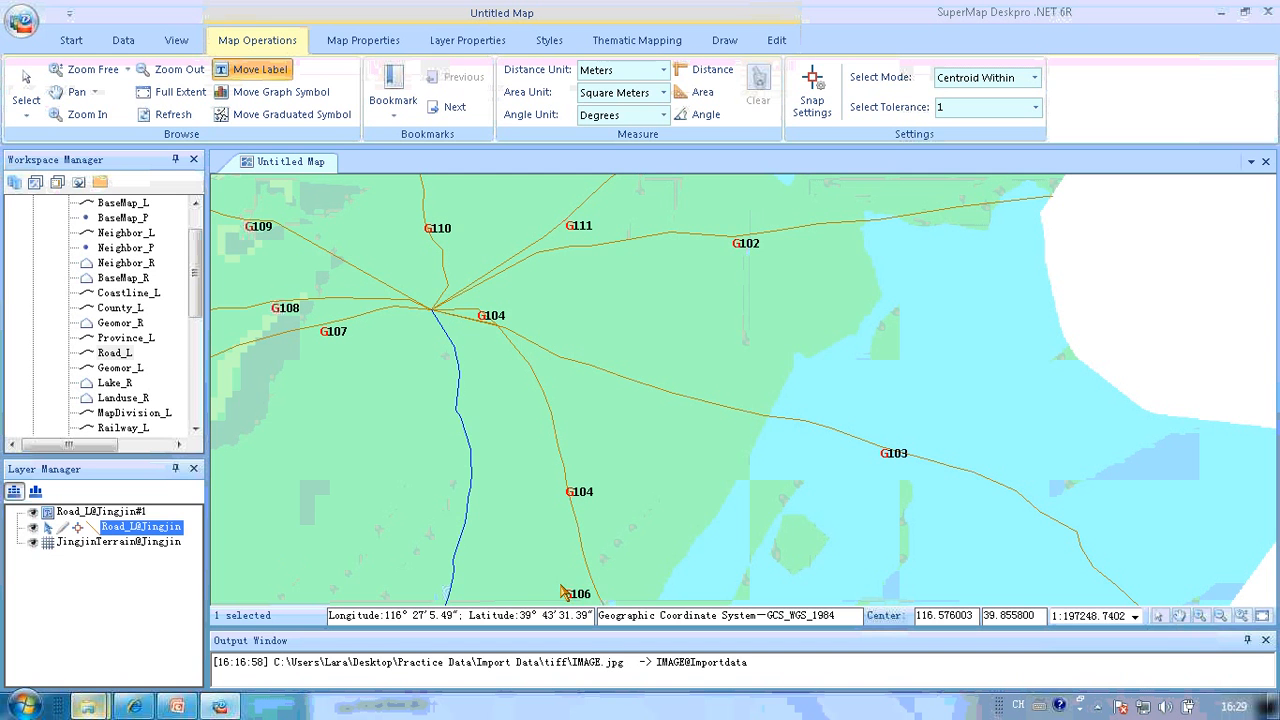
click(419, 436)
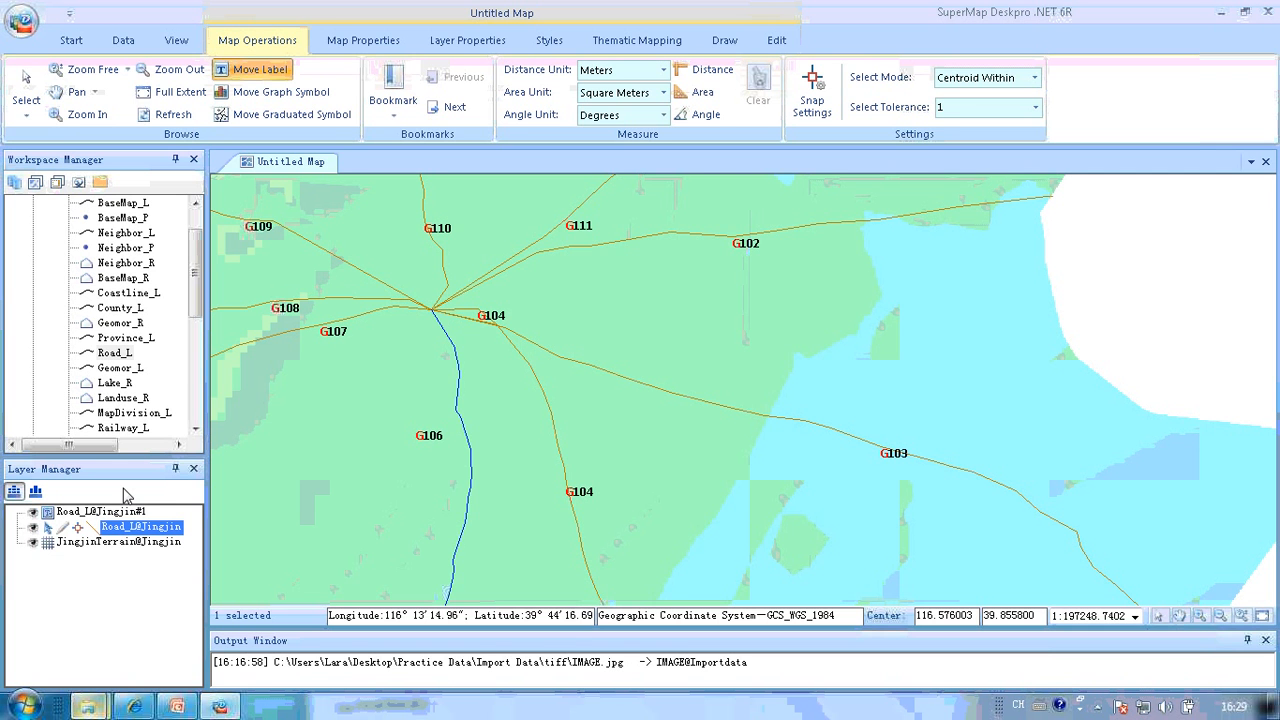
click(26, 88)
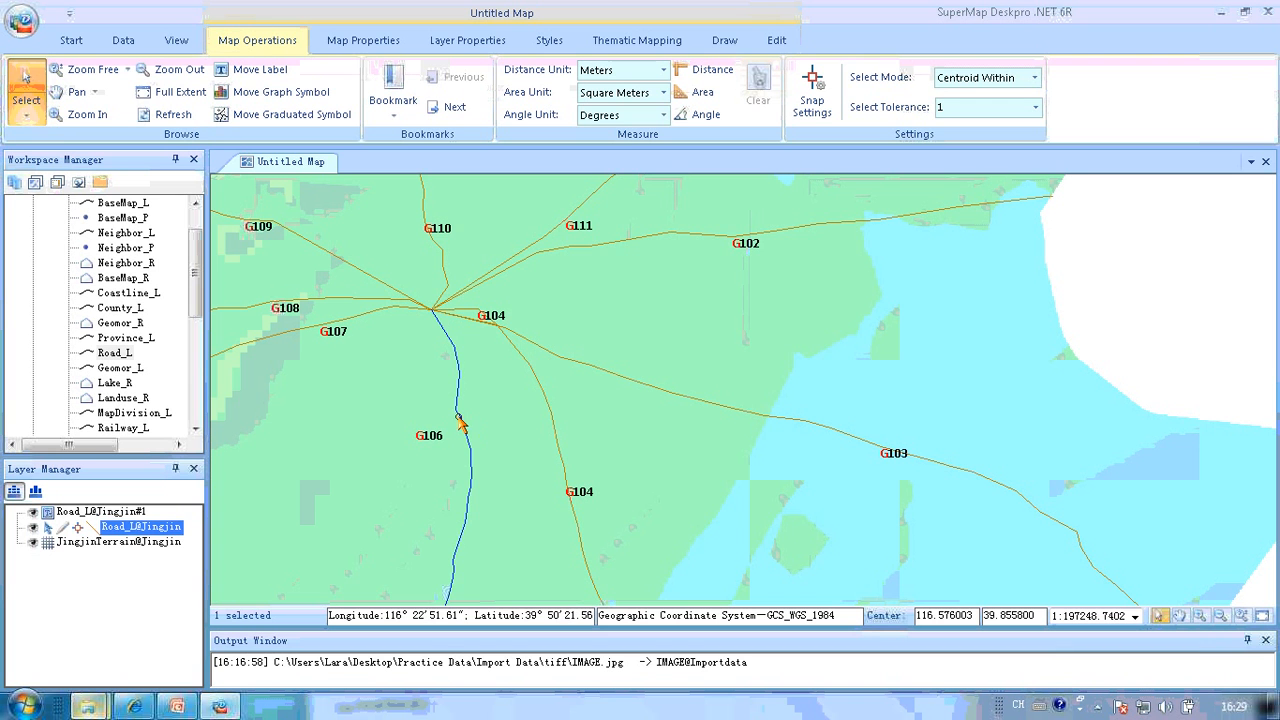
click(469, 425)
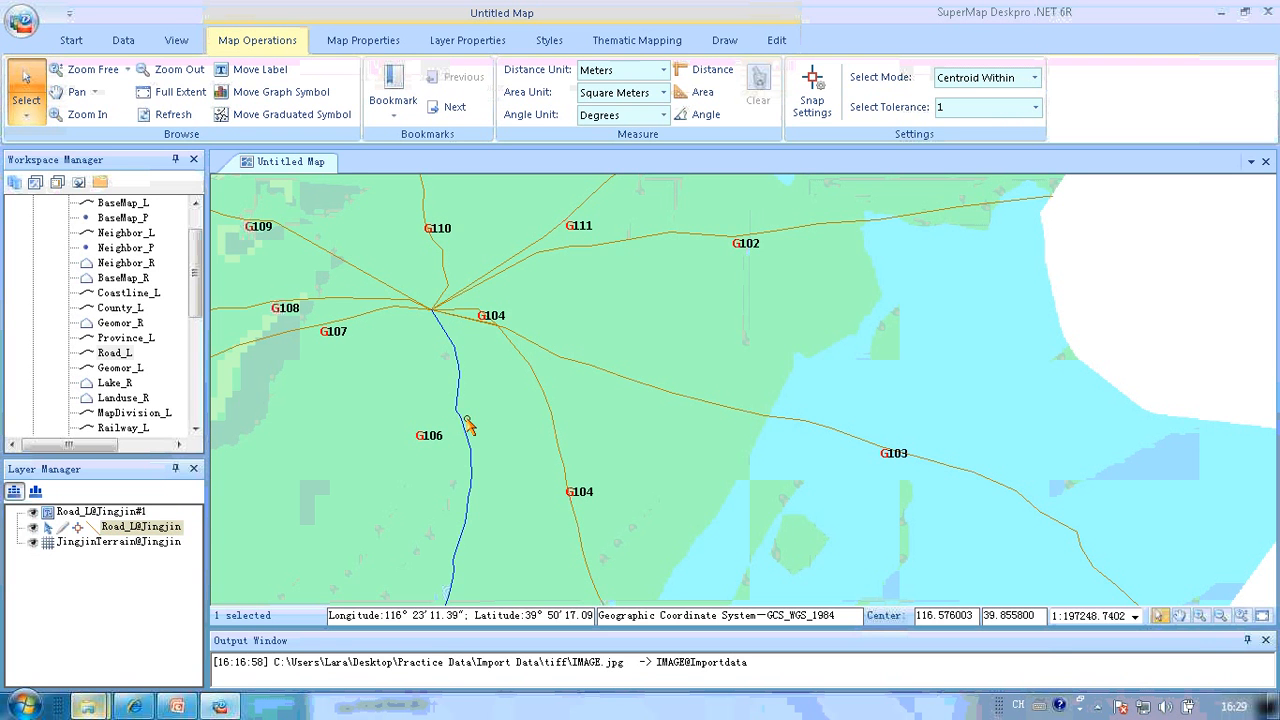
click(250, 72)
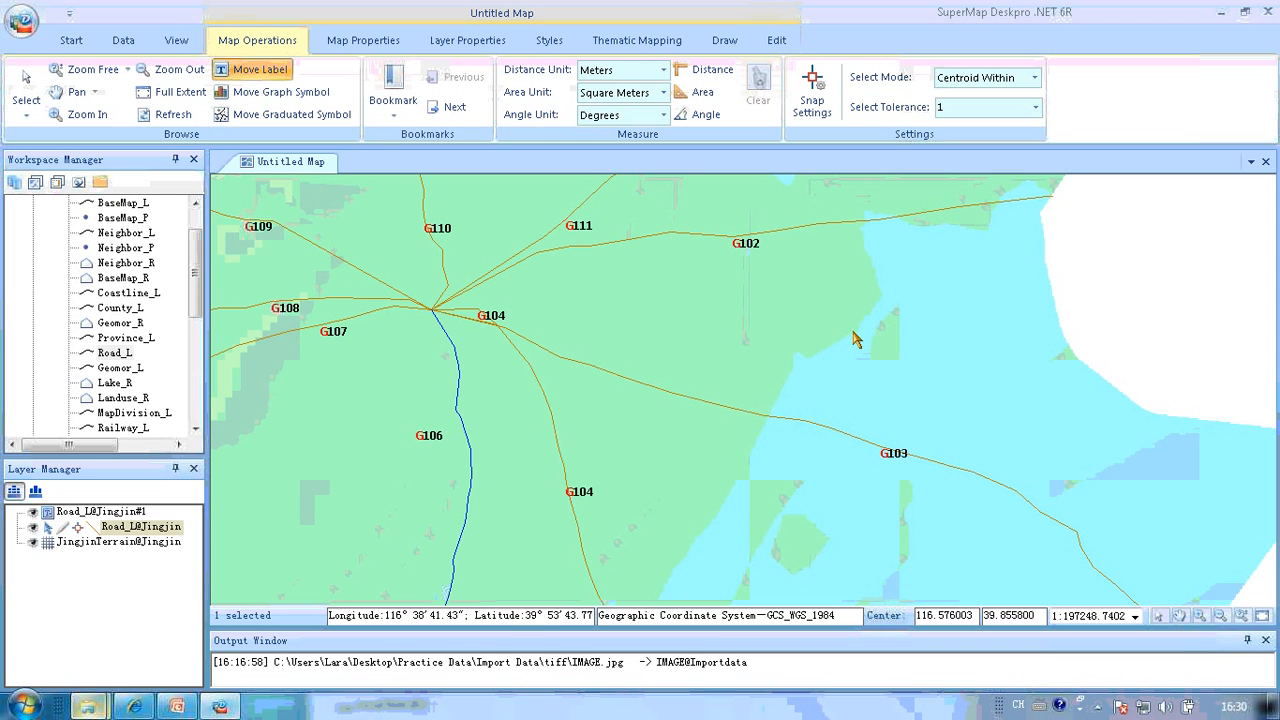
click(254, 79)
Close the untitled map, saving it as The National HighWay, and locate it among the workspace's maps
click(1266, 162)
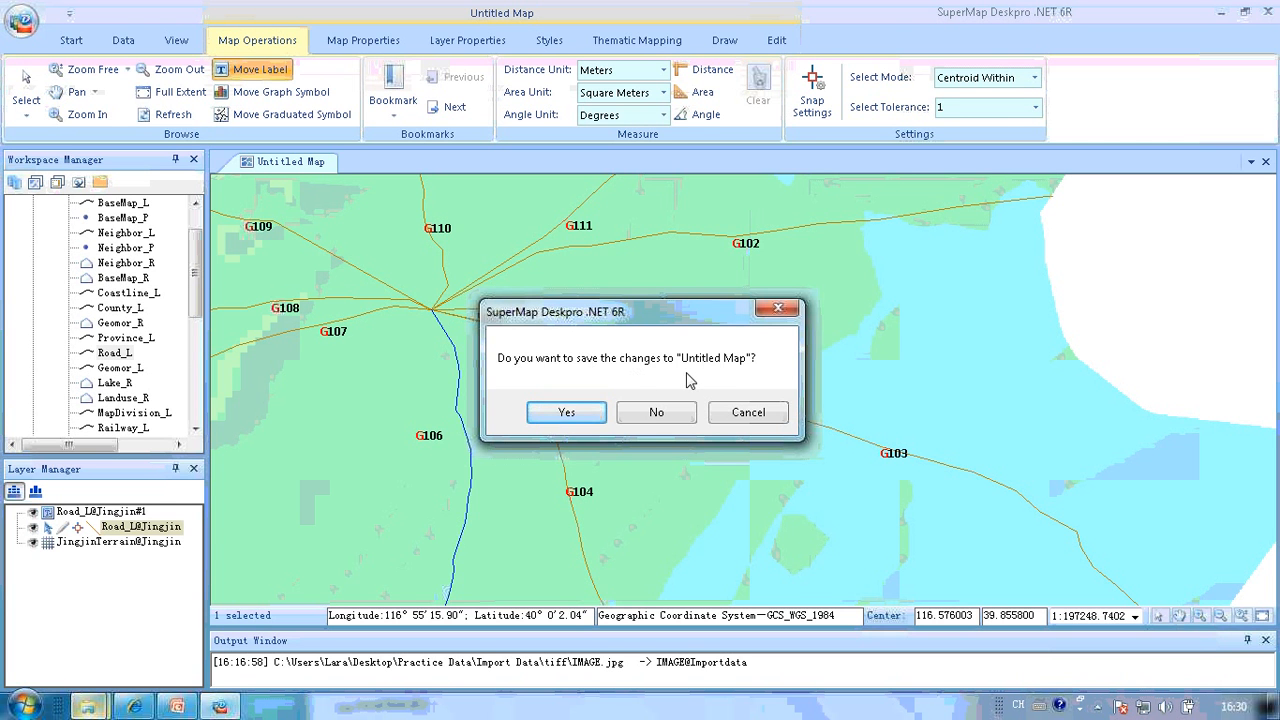
click(571, 413)
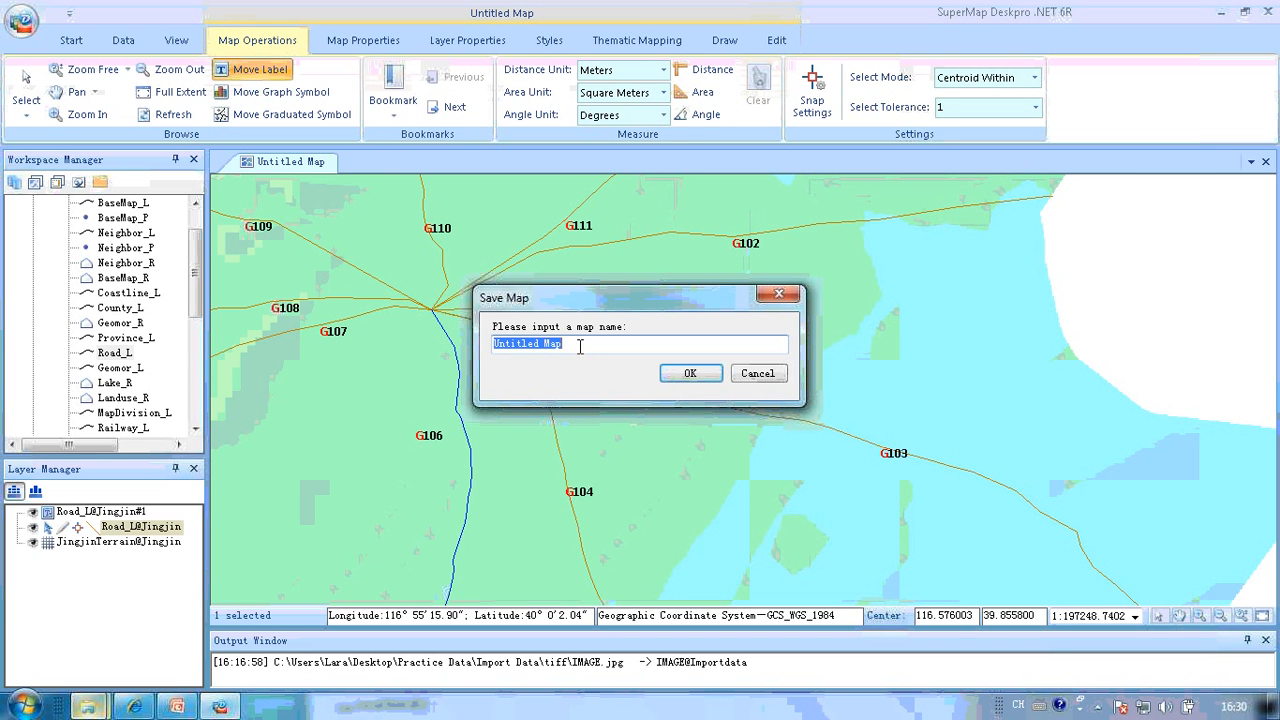
text(The)
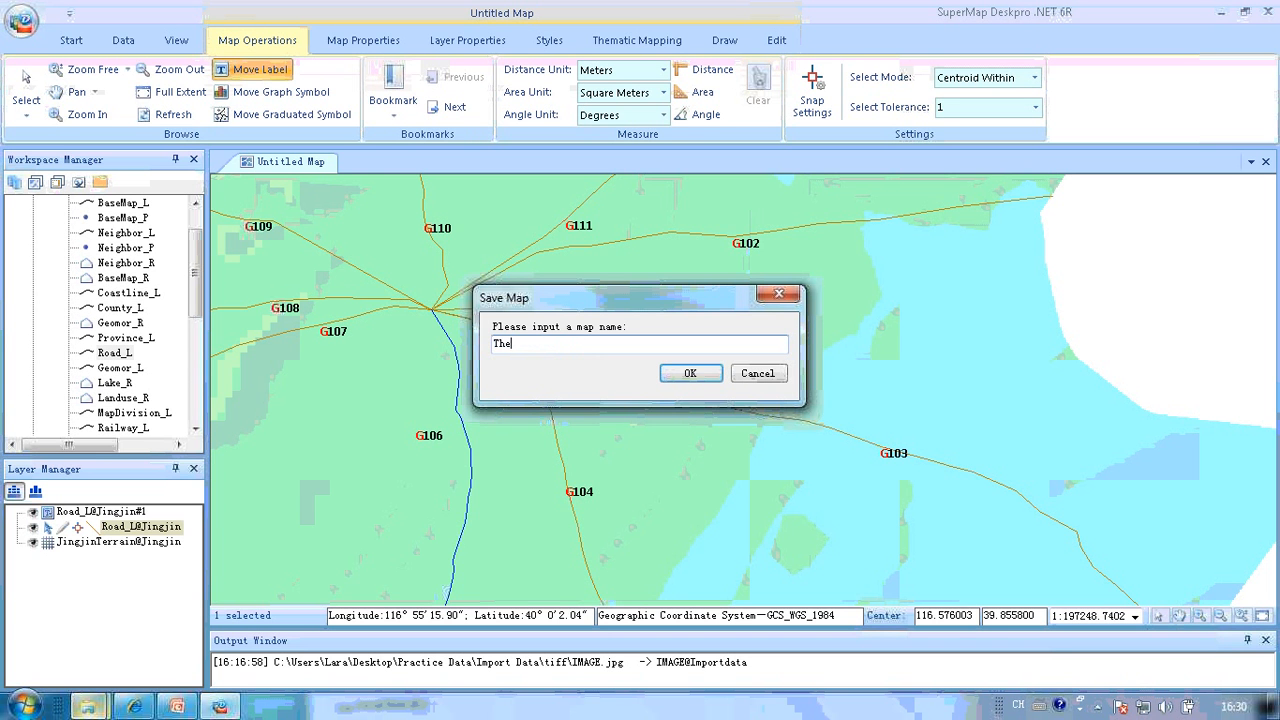
text( National HighWay)
click(690, 373)
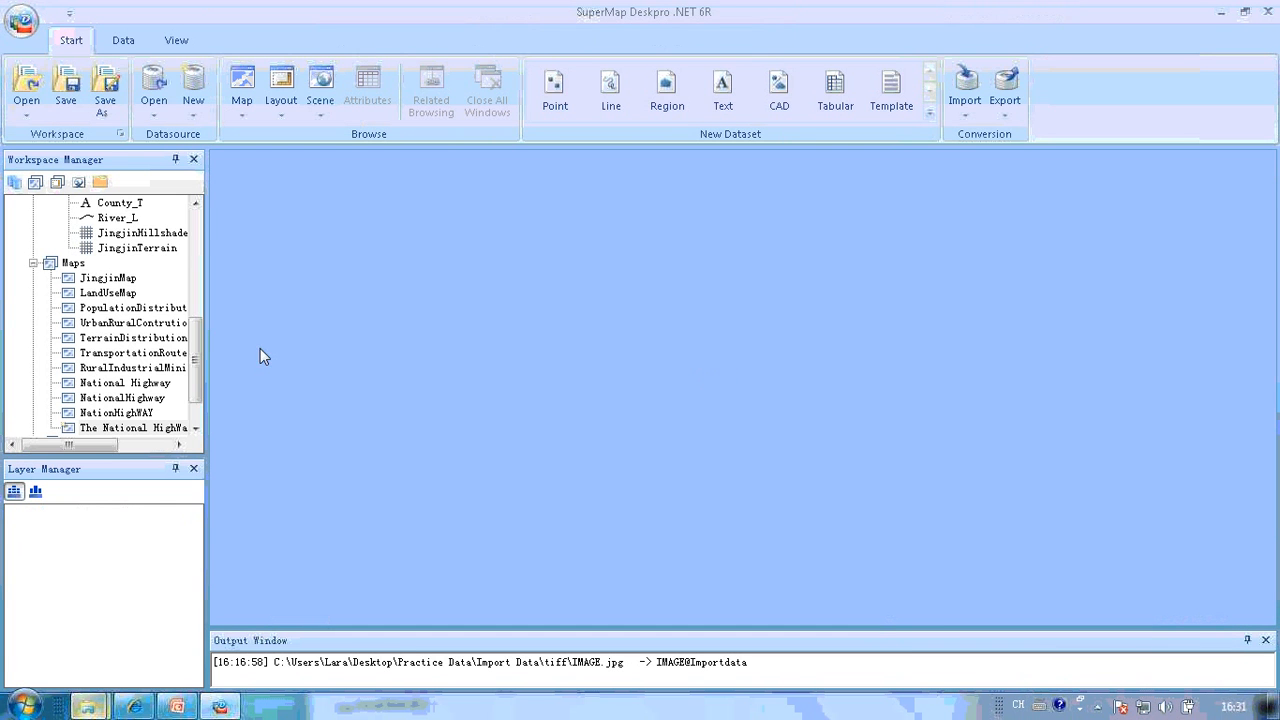
drag(198, 329, 200, 358)
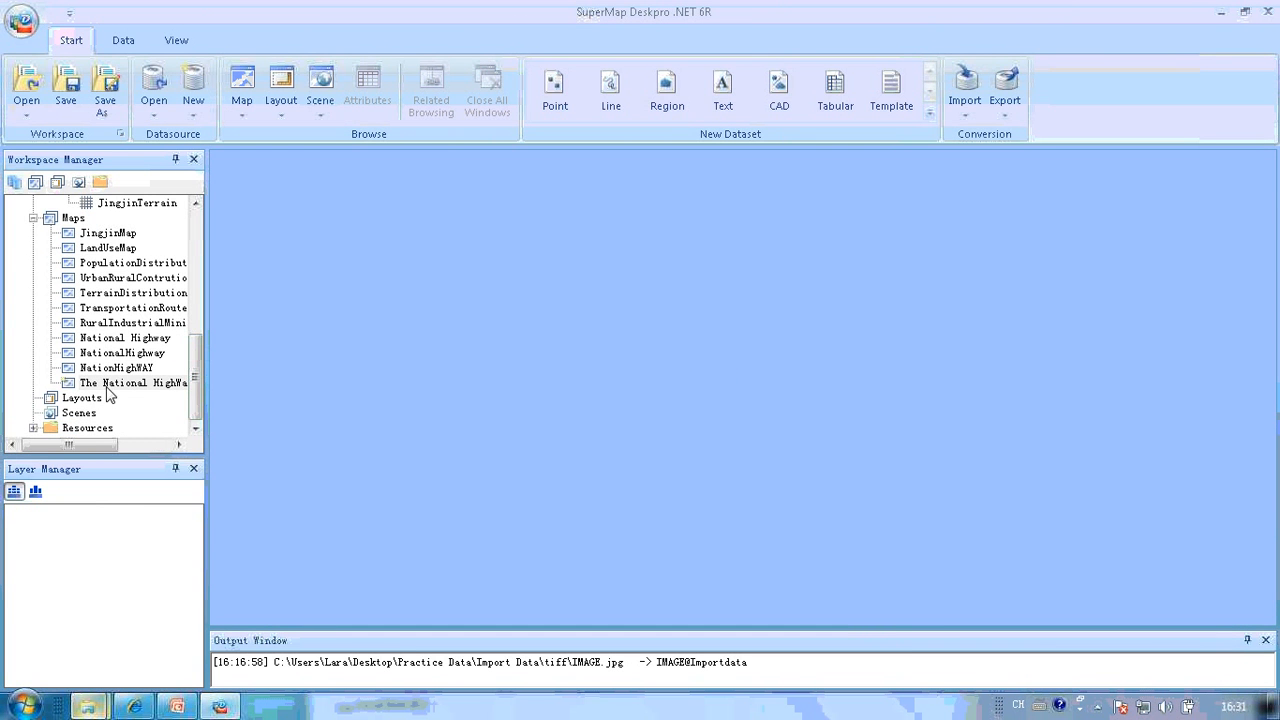
drag(90, 442, 105, 442)
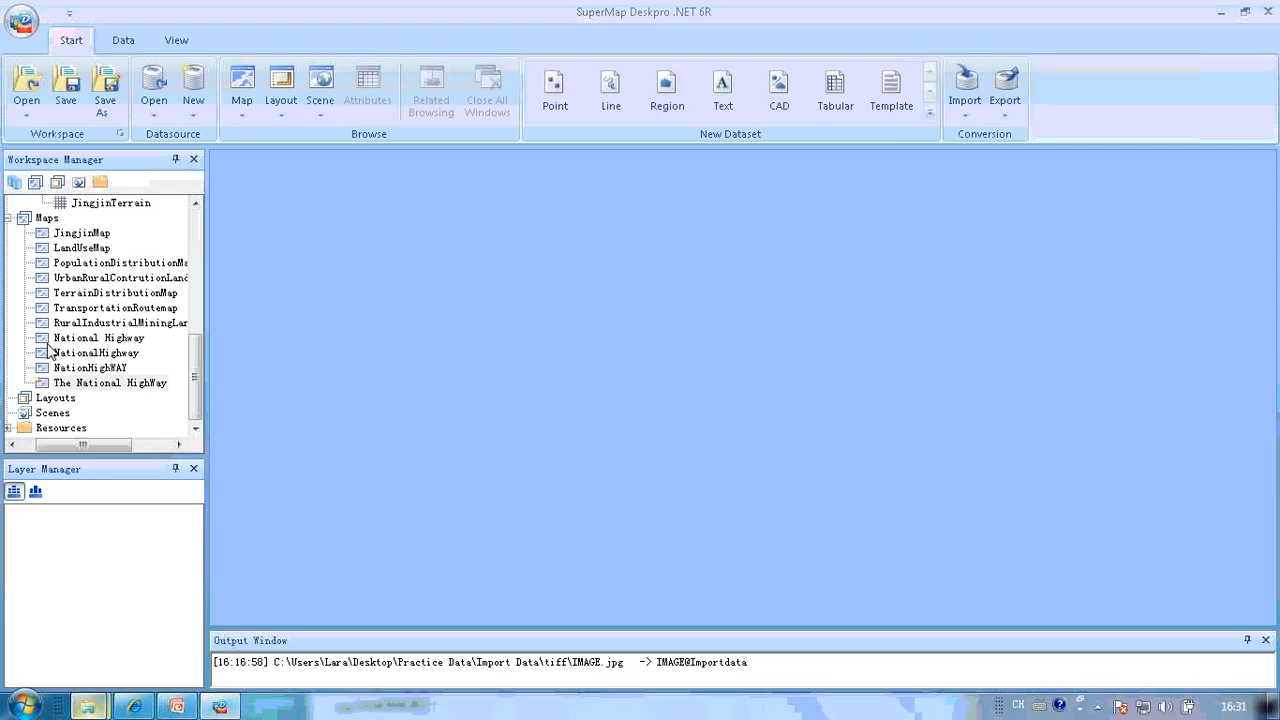
Close the Jingjin workspace and save its changes
click(100, 385)
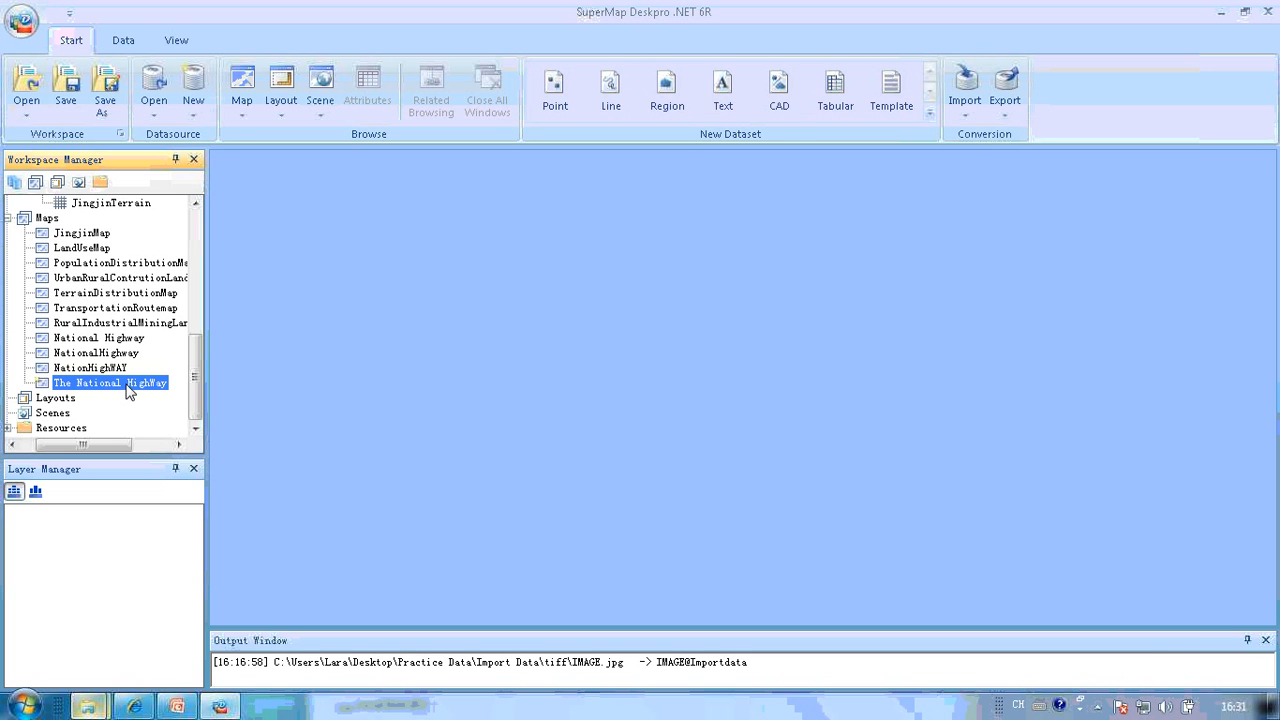
drag(192, 375, 199, 228)
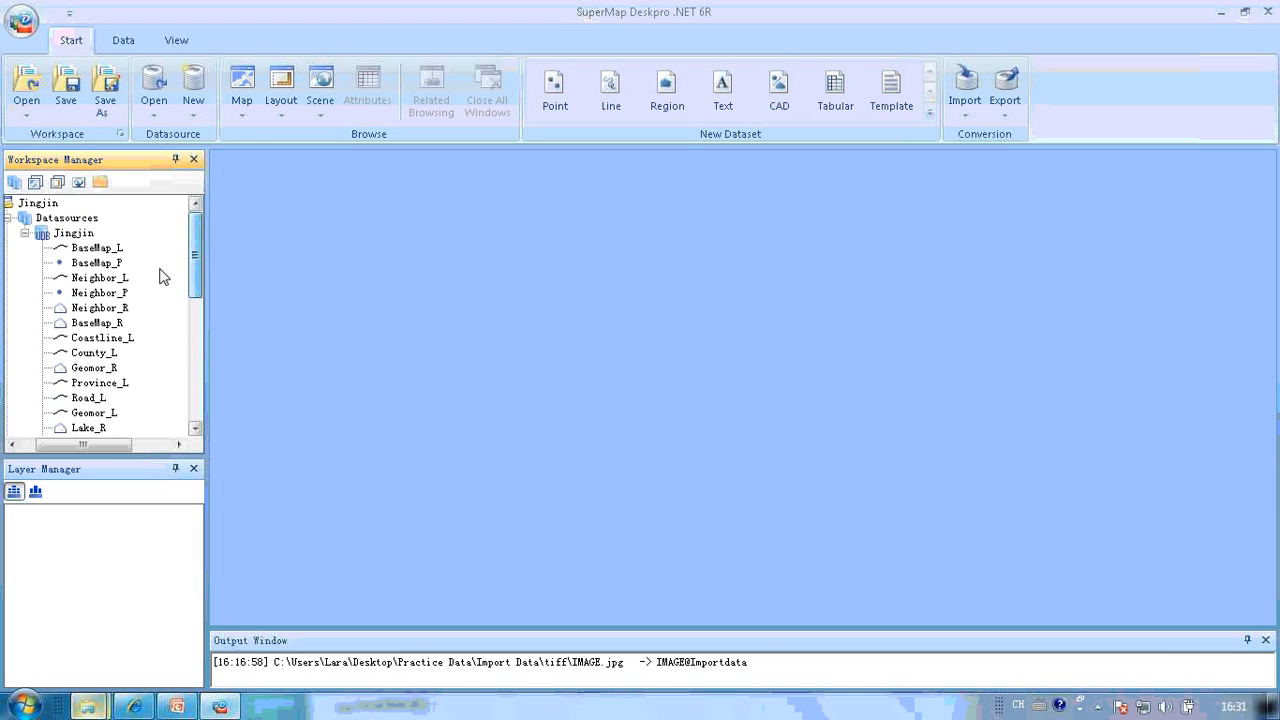
click(44, 205)
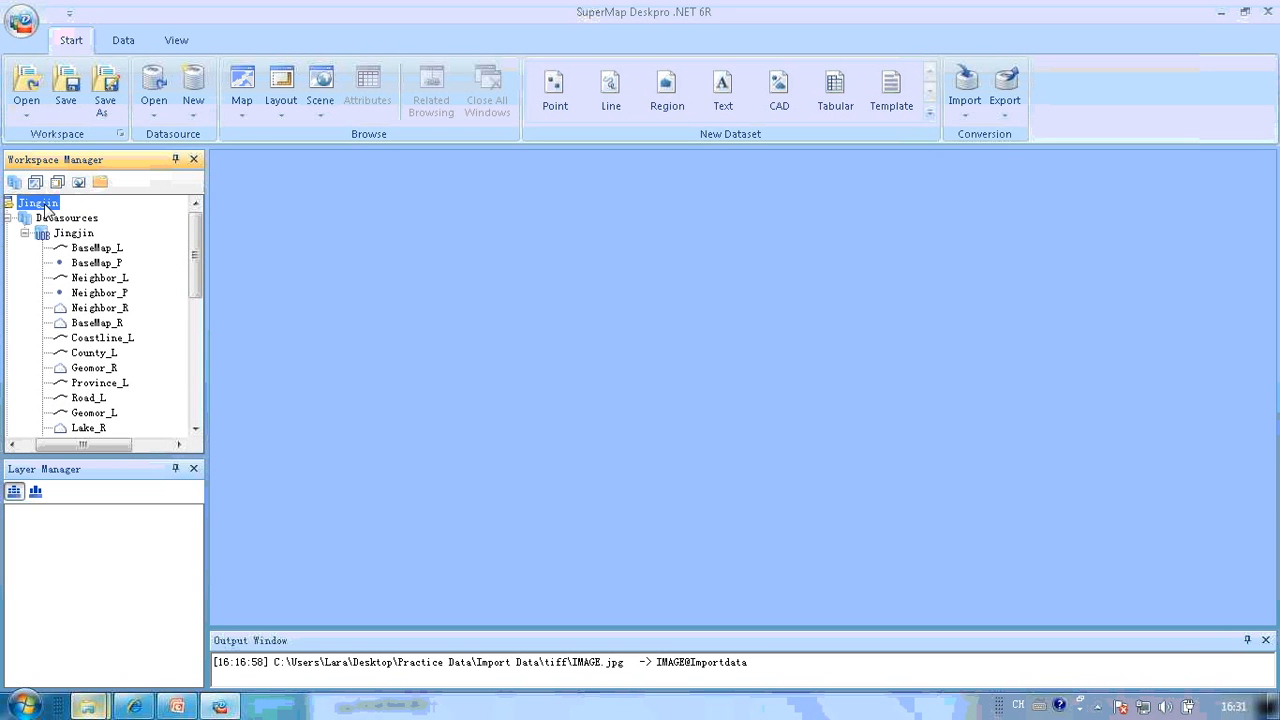
right_click(45, 210)
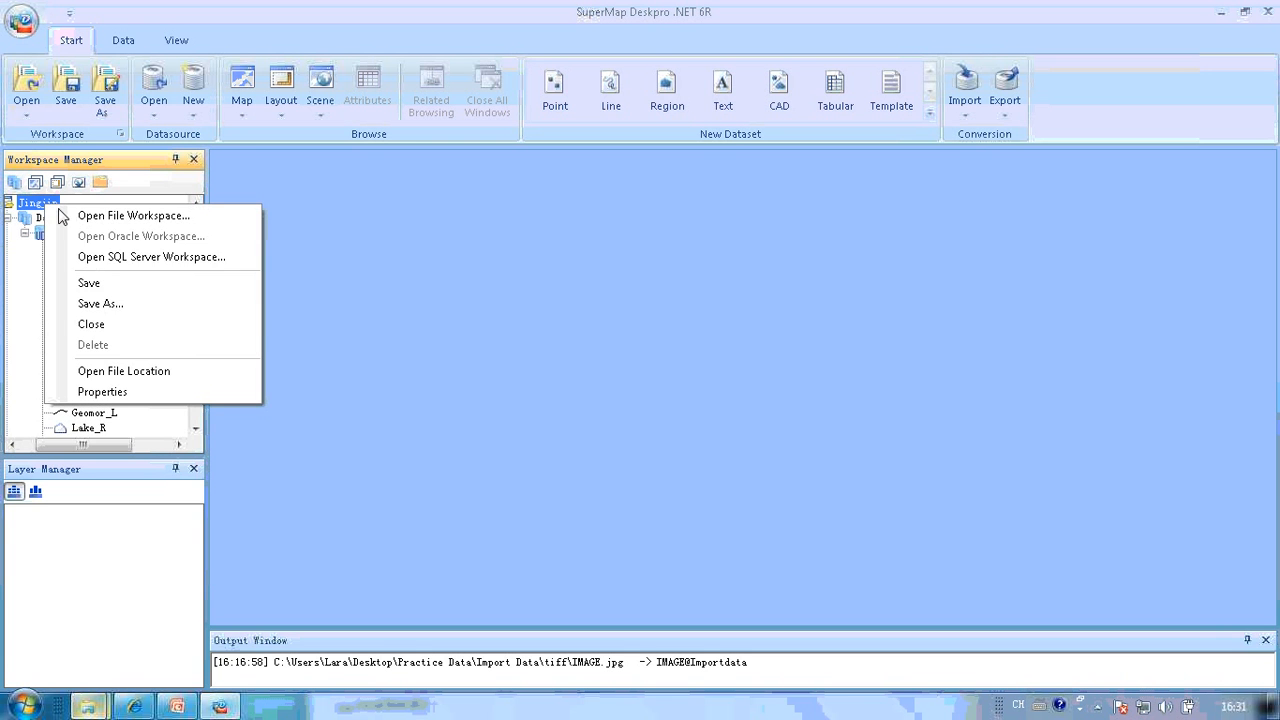
click(133, 335)
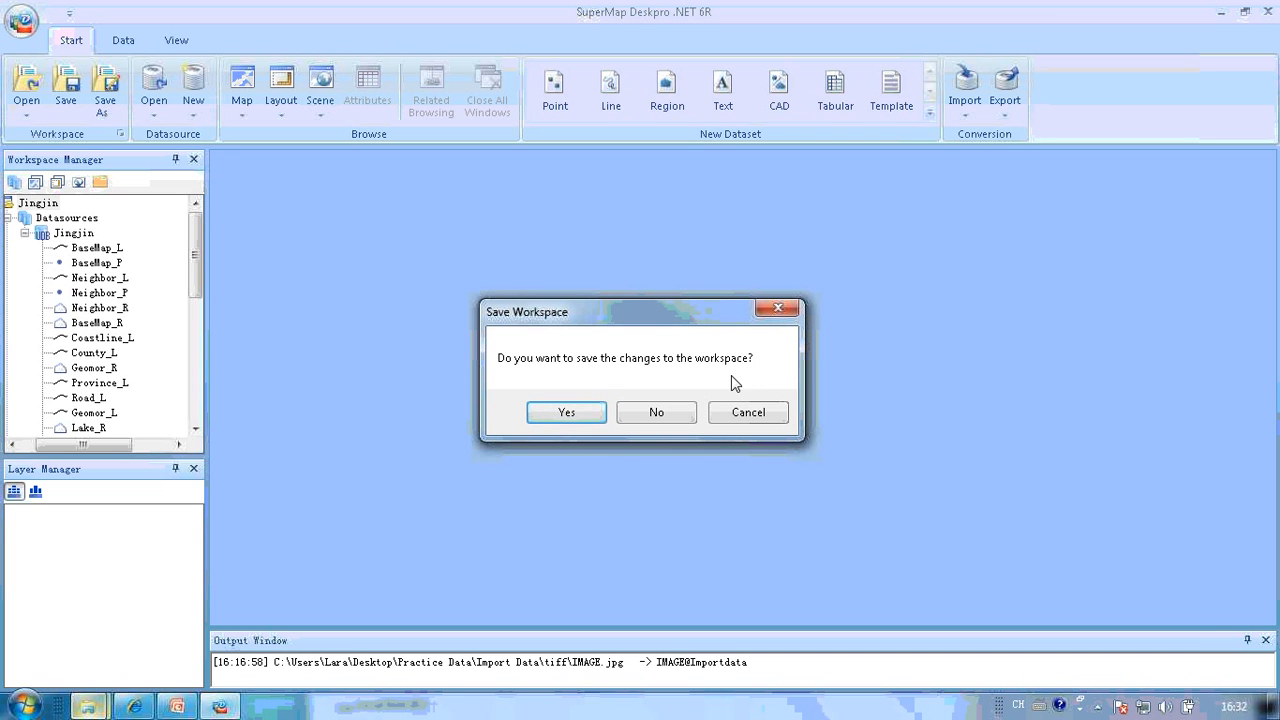
click(583, 411)
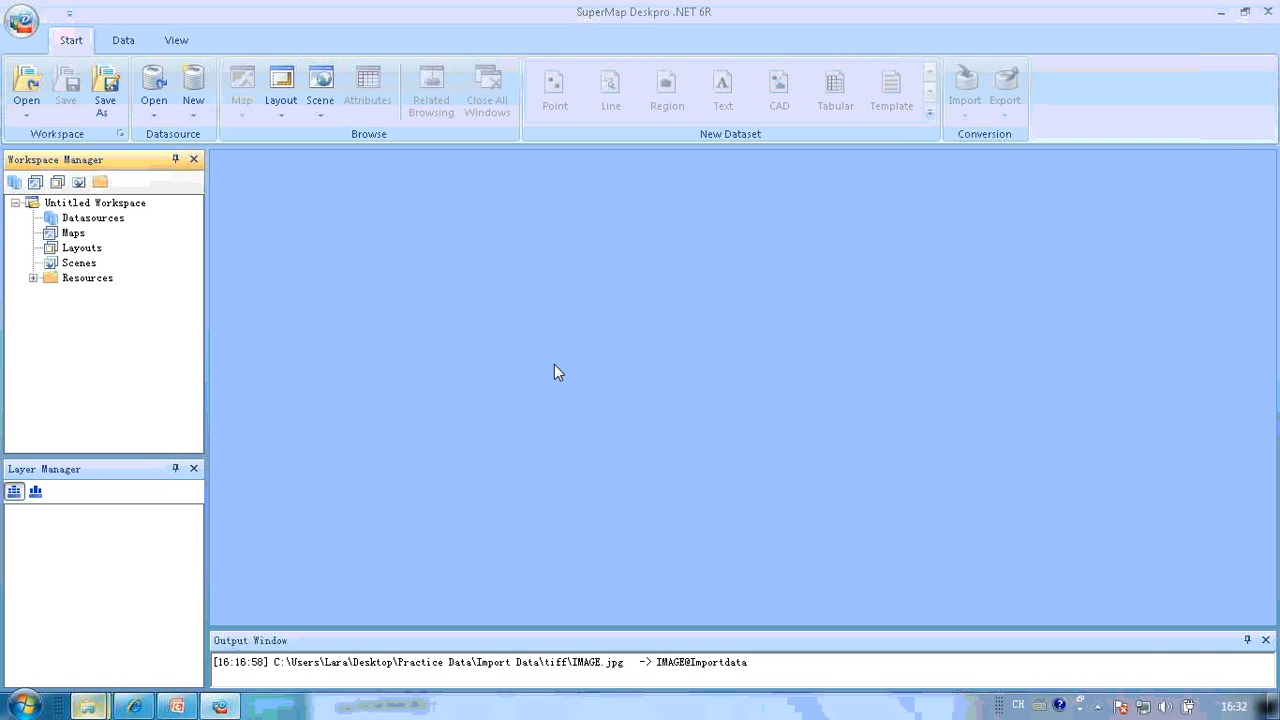
Open the Jingjin.smwu workspace from the sample data
click(25, 30)
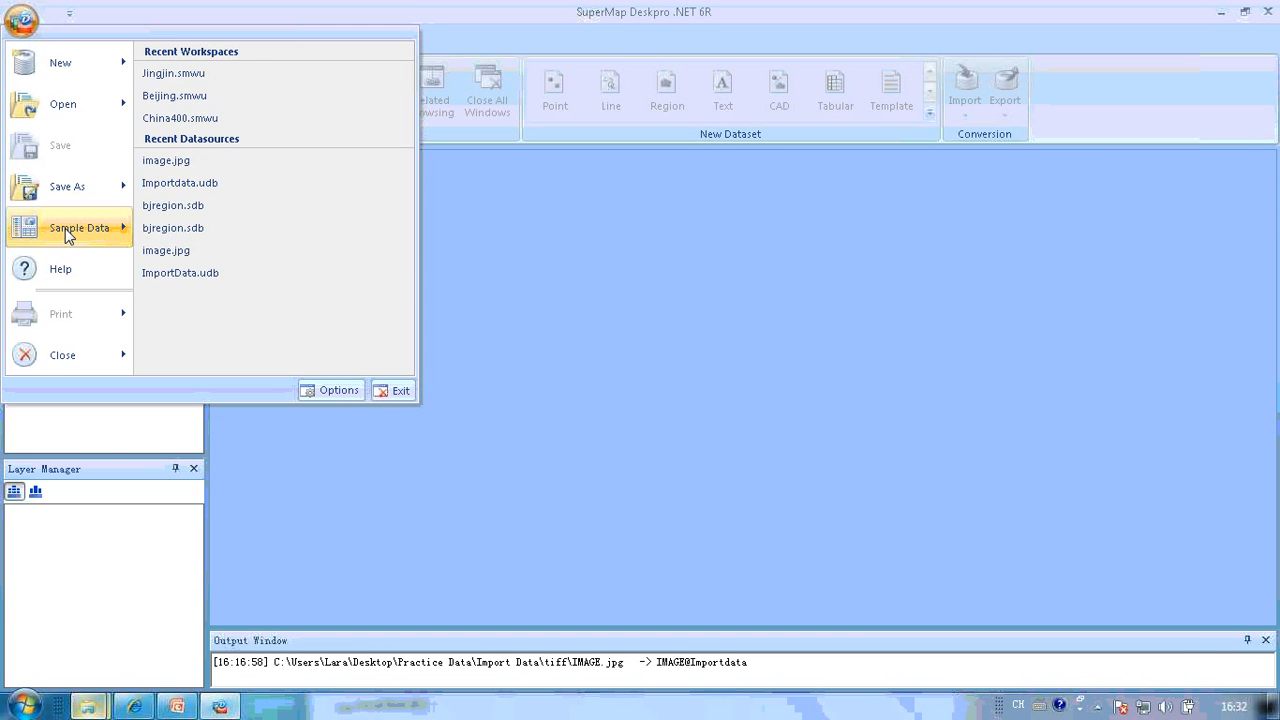
mouse_move(68, 232)
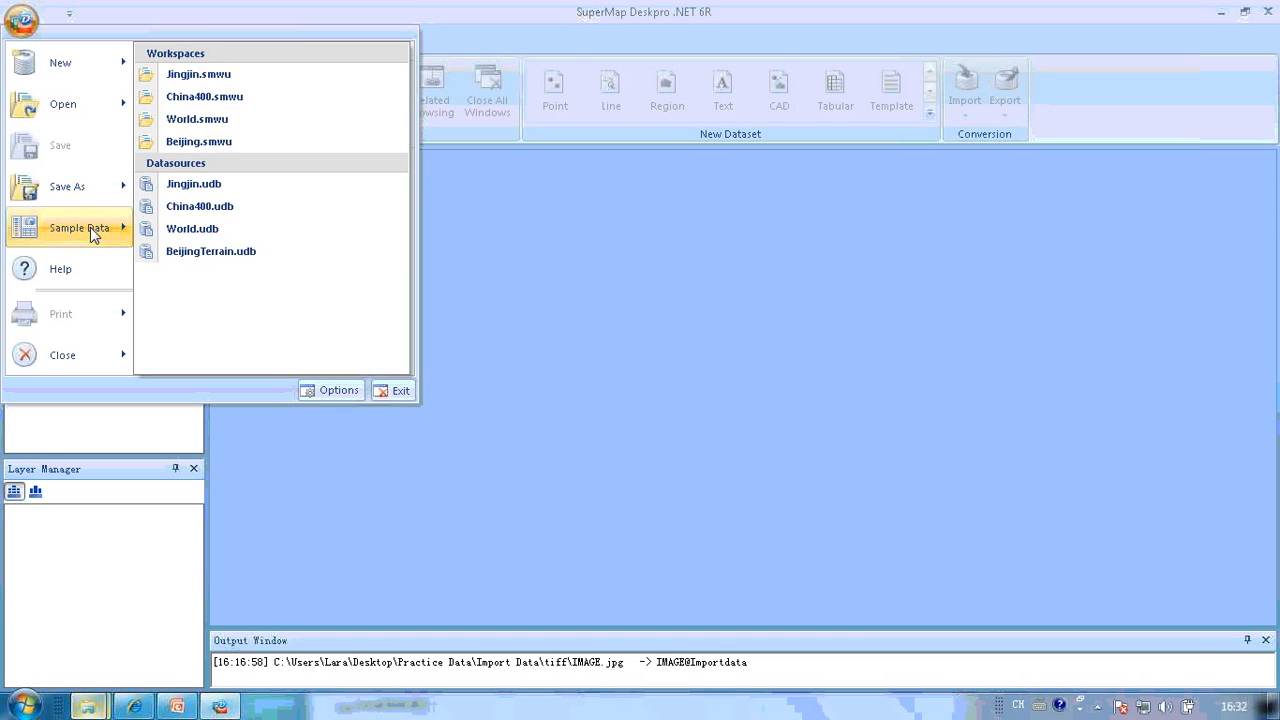
click(222, 85)
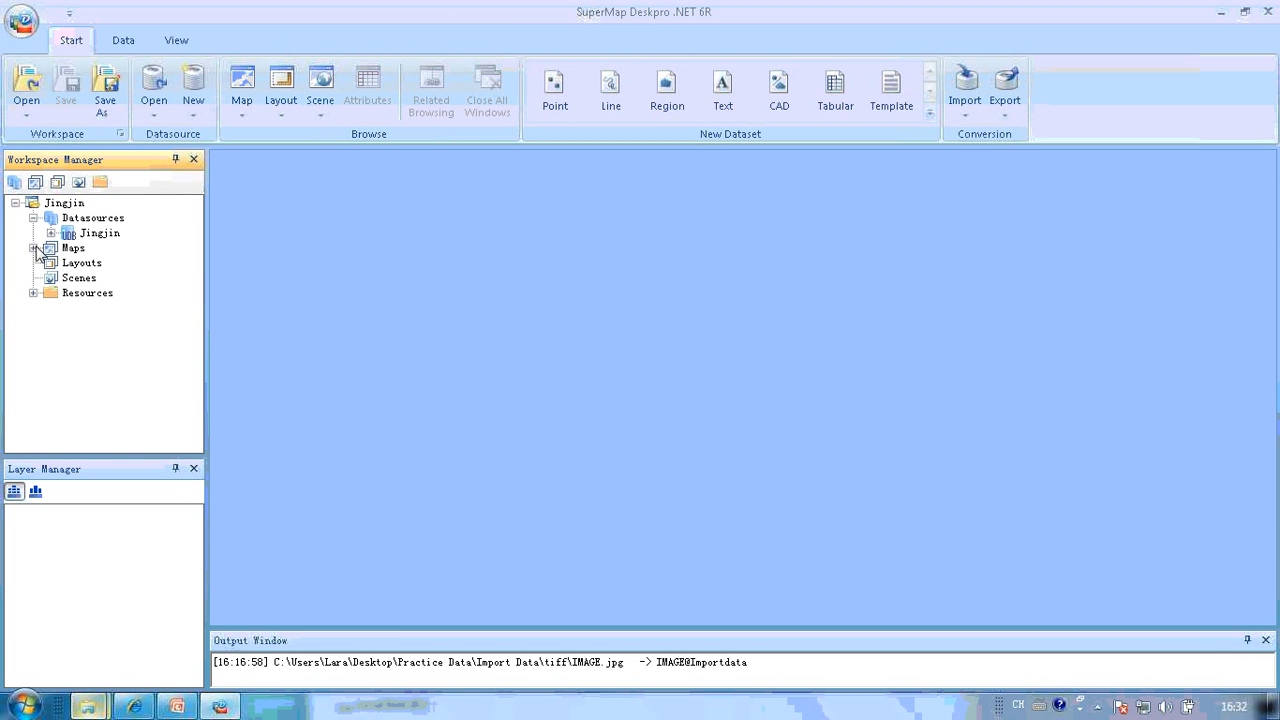
Open The National HighWay map from the workspace's maps and view it at full extent
click(34, 248)
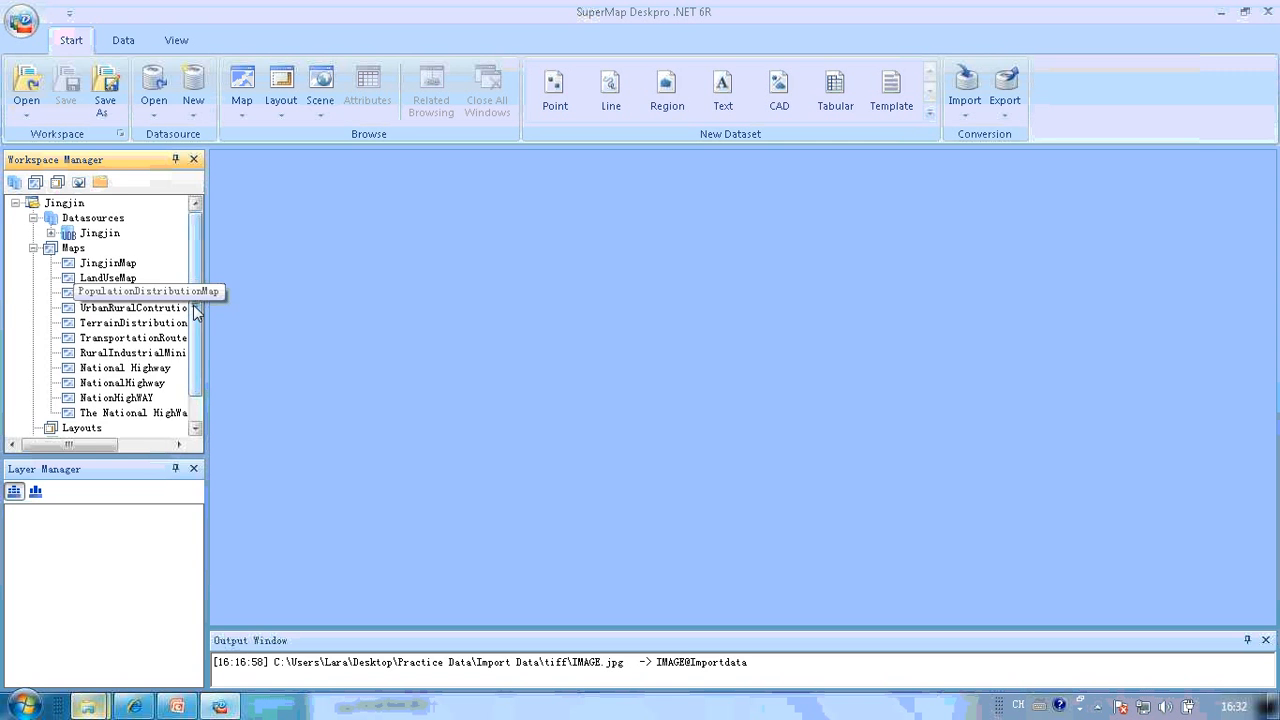
drag(195, 308, 196, 338)
drag(104, 445, 130, 445)
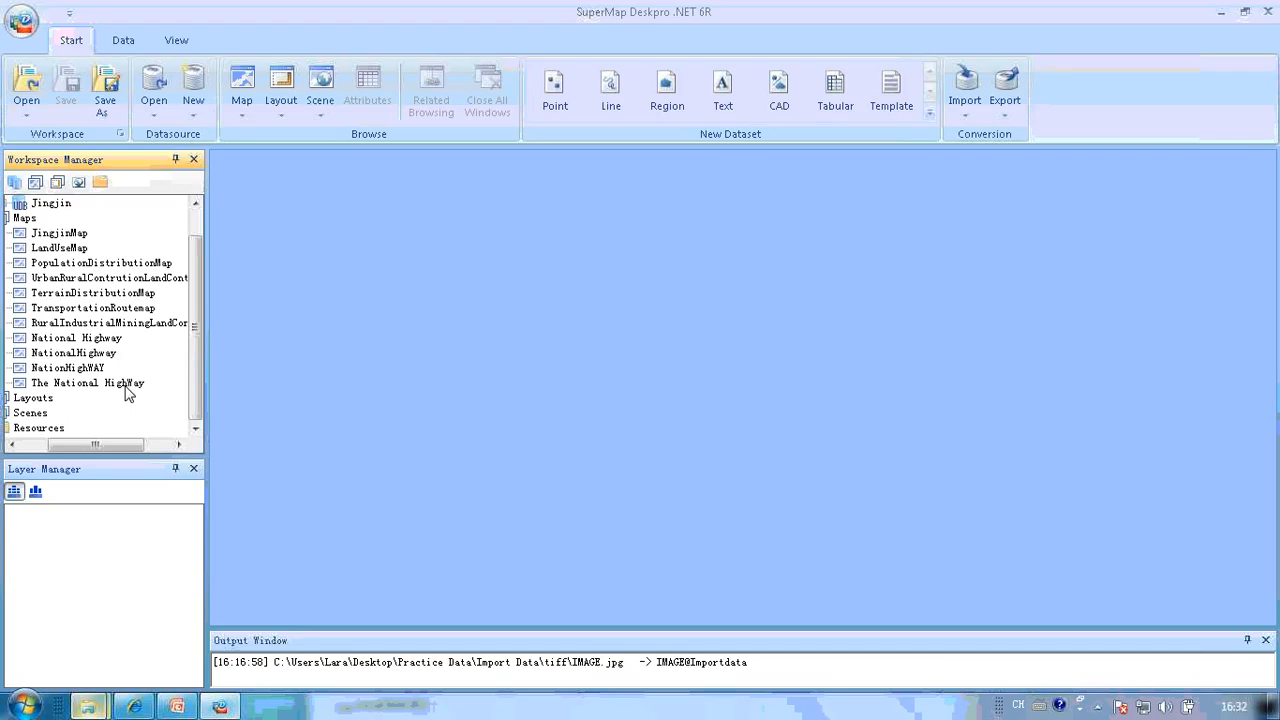
click(127, 388)
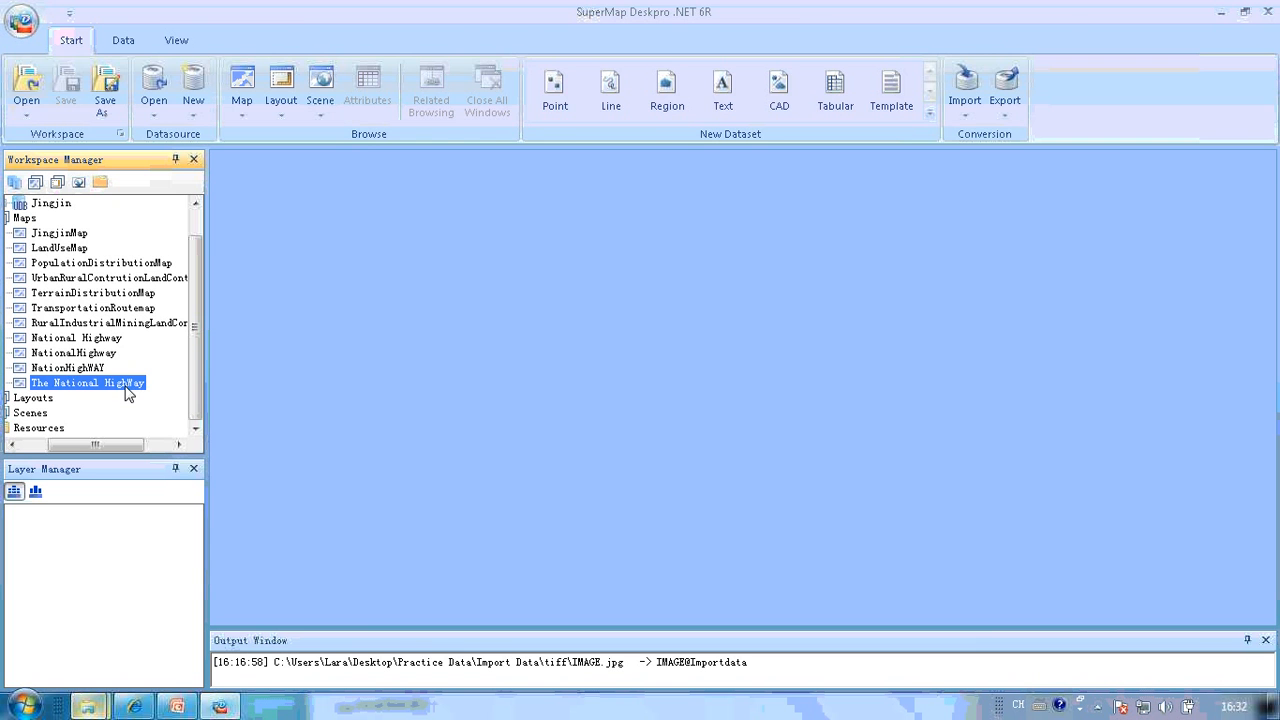
double_click(127, 388)
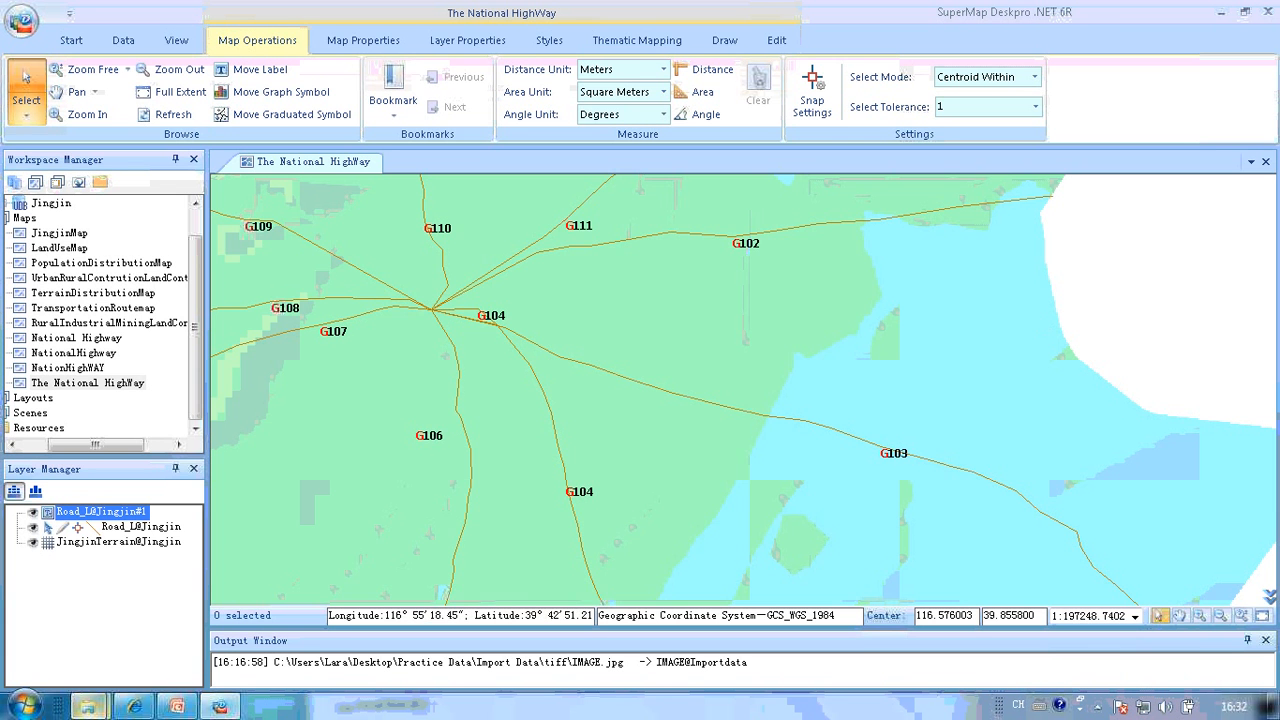
click(1262, 617)
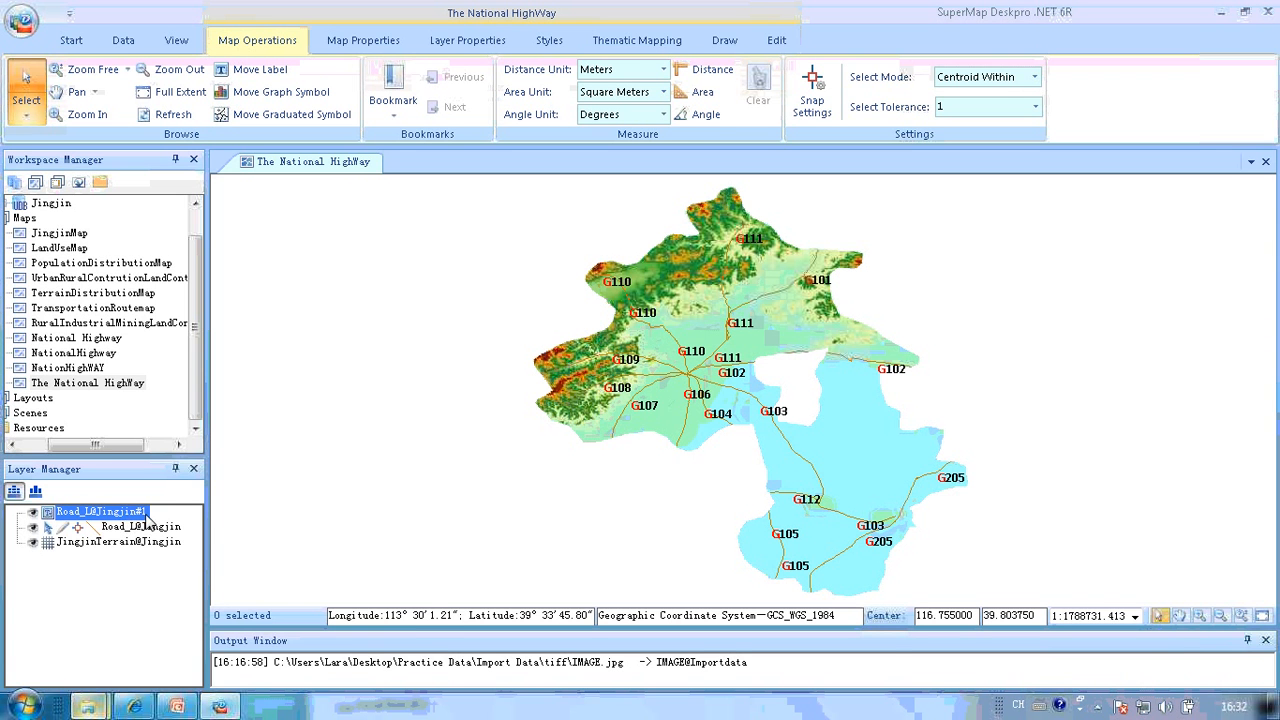
Save the Road_L@Jingjin#1 label layer as a thematic map template named The National Highway in the tiff folder
right_click(149, 516)
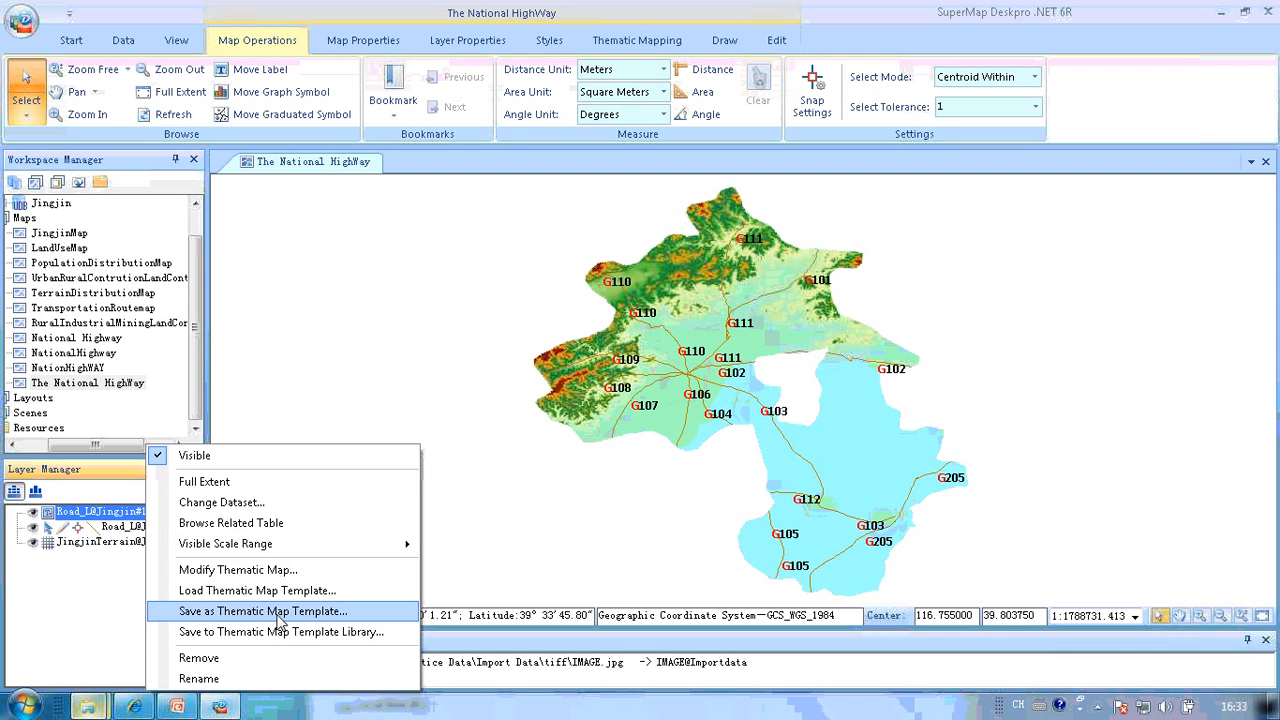
click(350, 611)
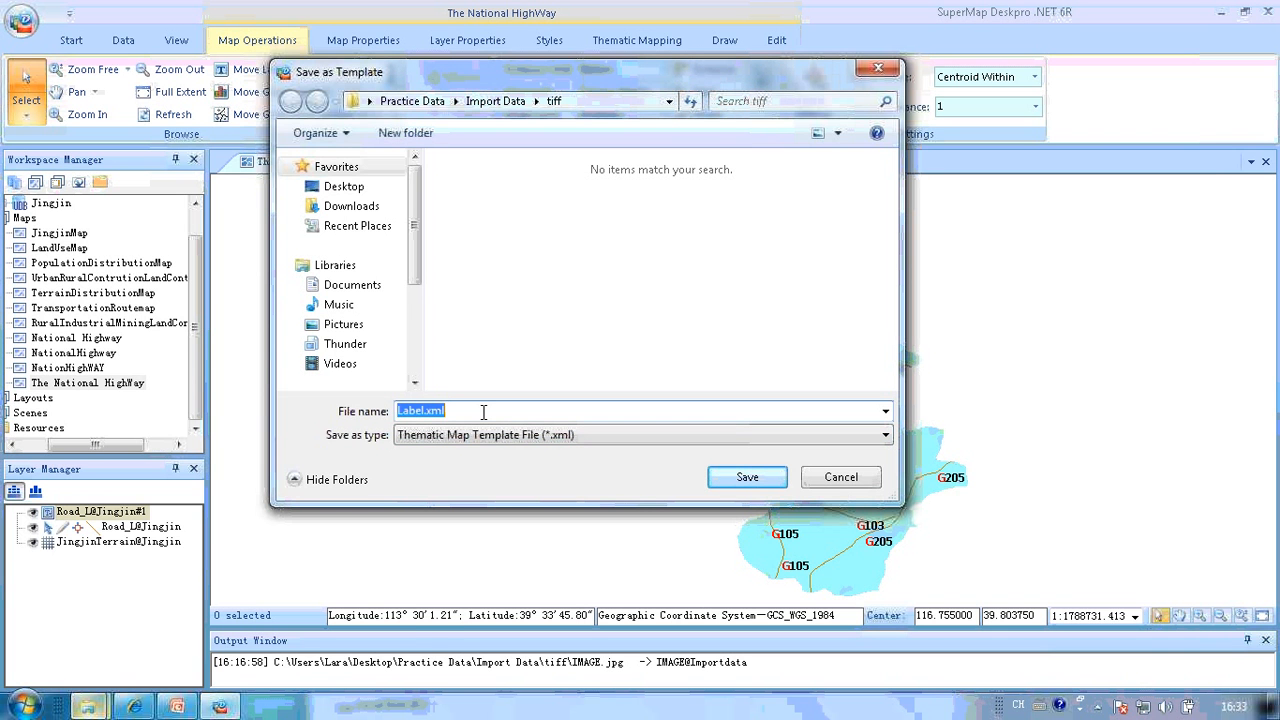
text(The Natina)
key(BackSpace)
text(nal Highway)
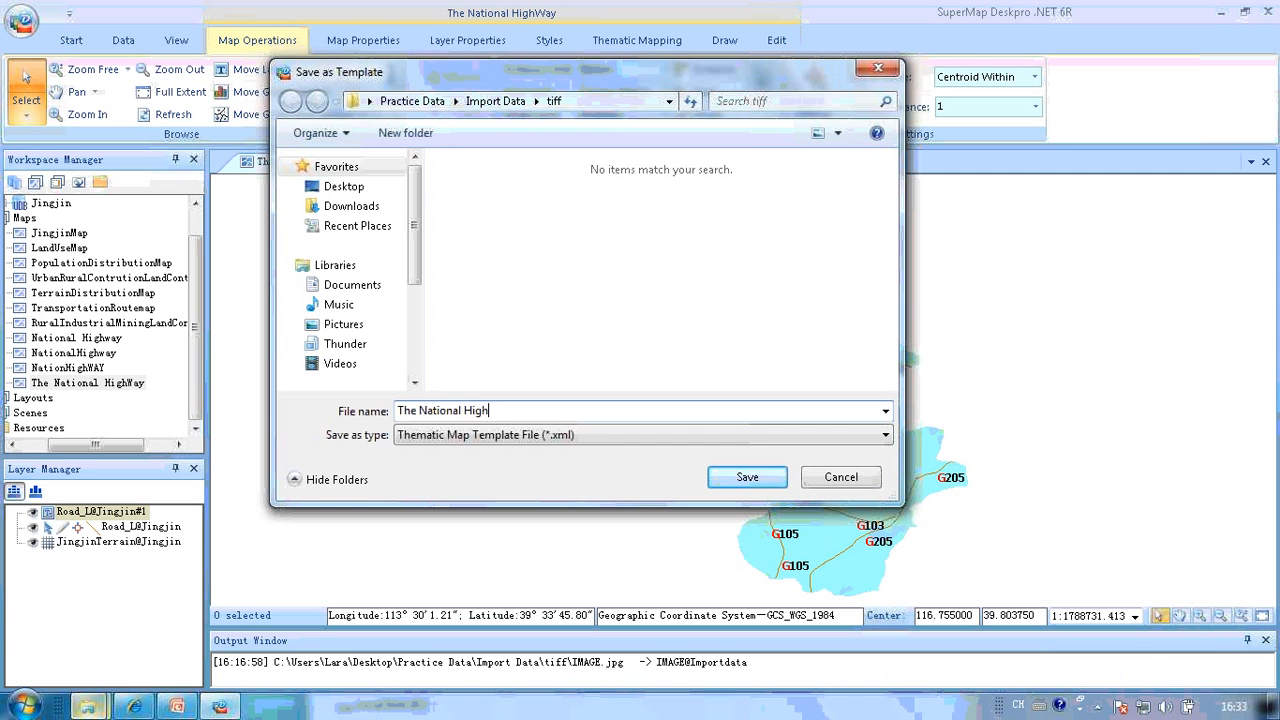
click(770, 479)
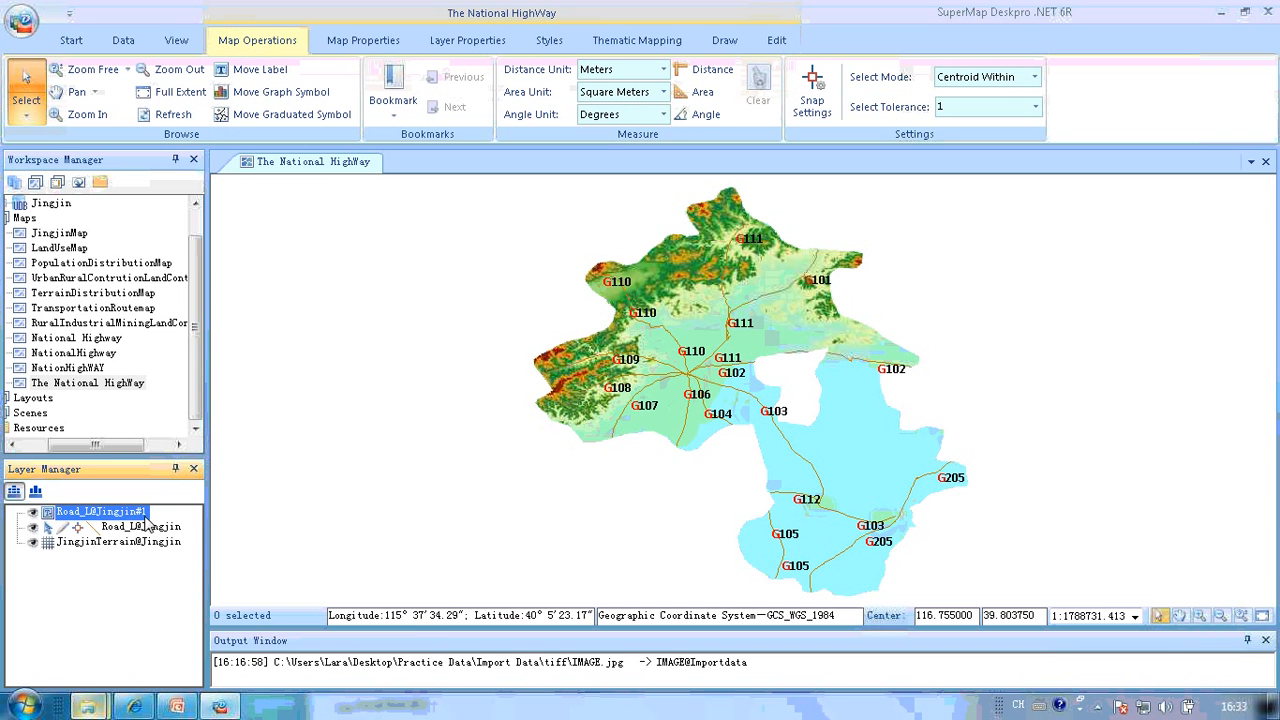
Remove the Road_L@Jingjin#1 label layer from the map
right_click(146, 516)
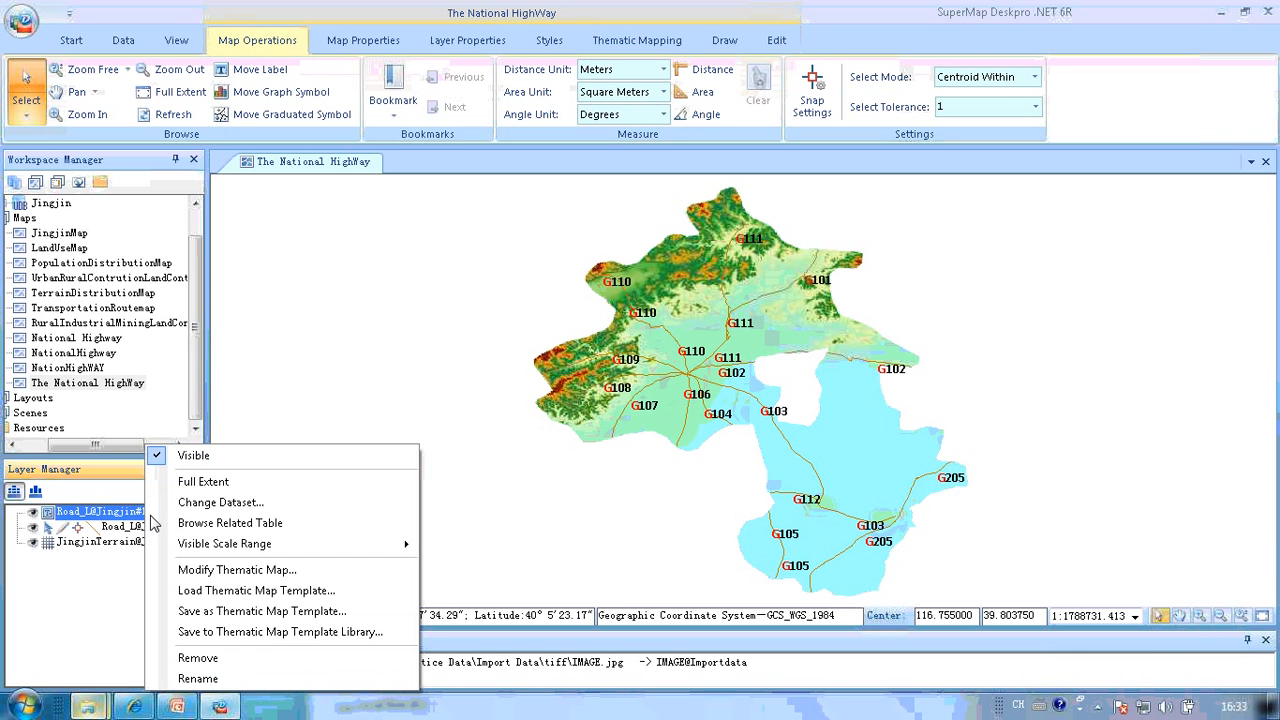
click(253, 661)
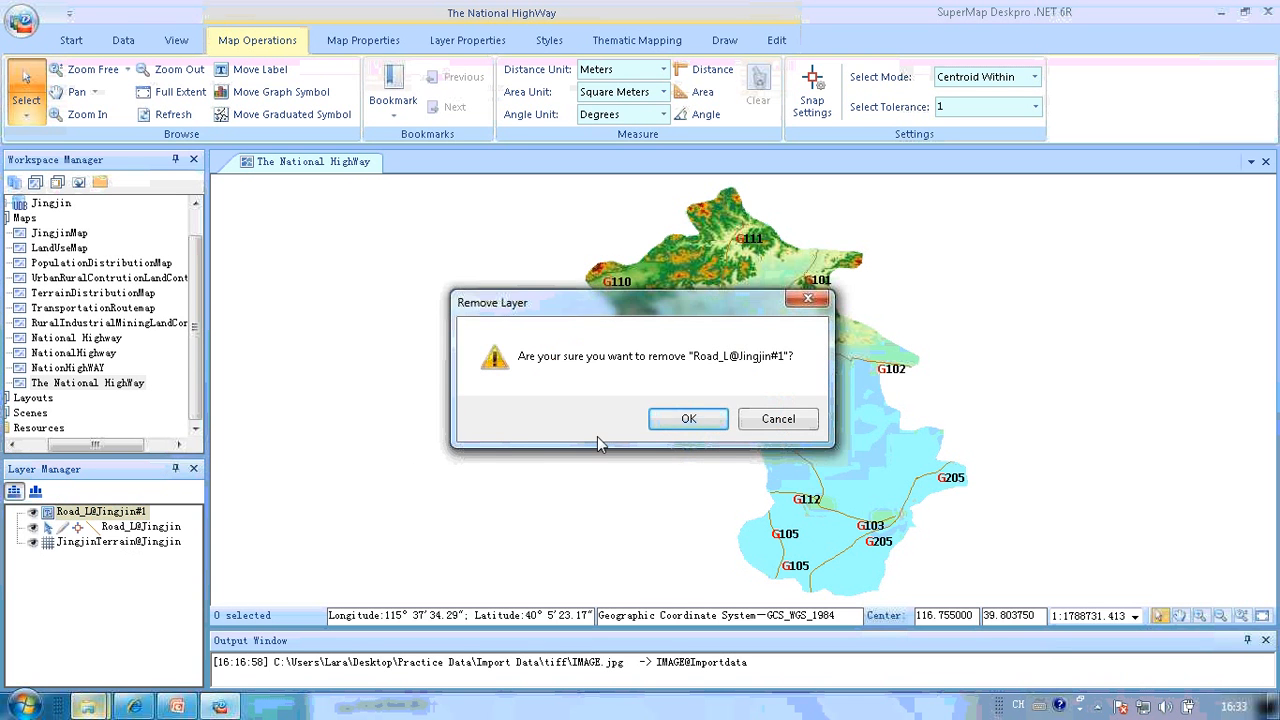
click(689, 419)
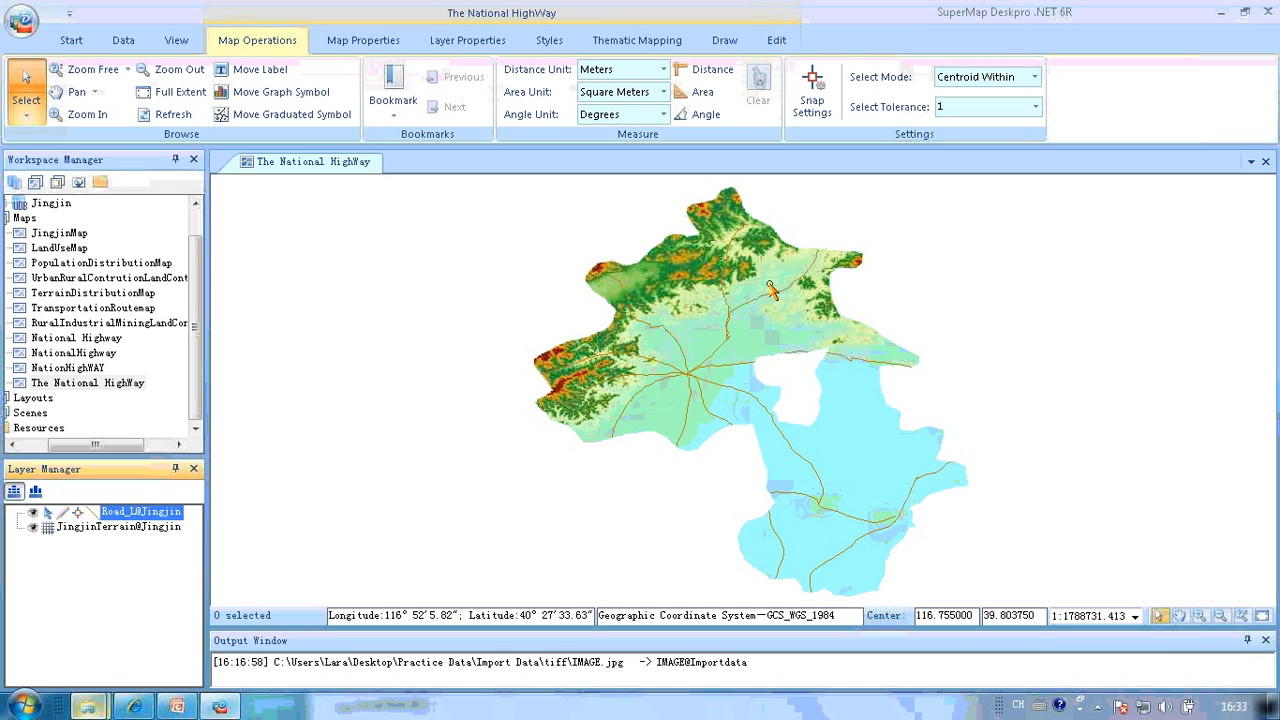
Load the thematic map template The National Highway.xml onto the Road_L@Jingjin layer
right_click(174, 519)
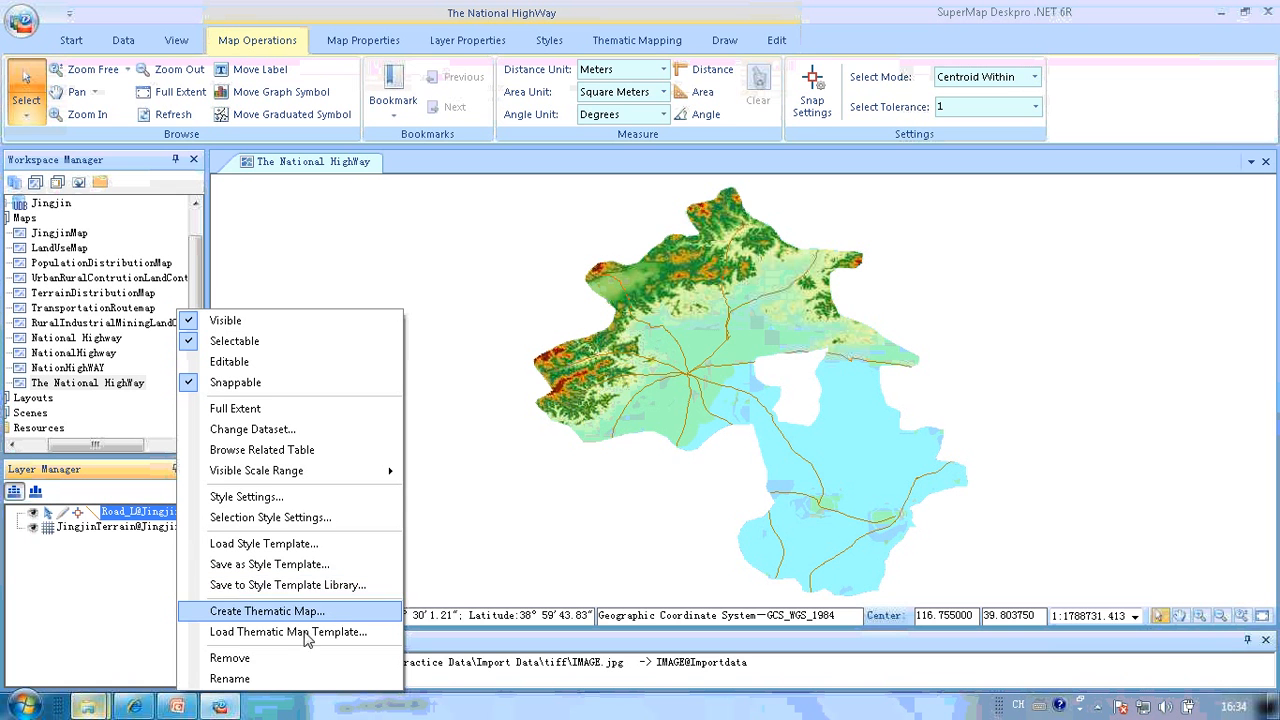
click(362, 632)
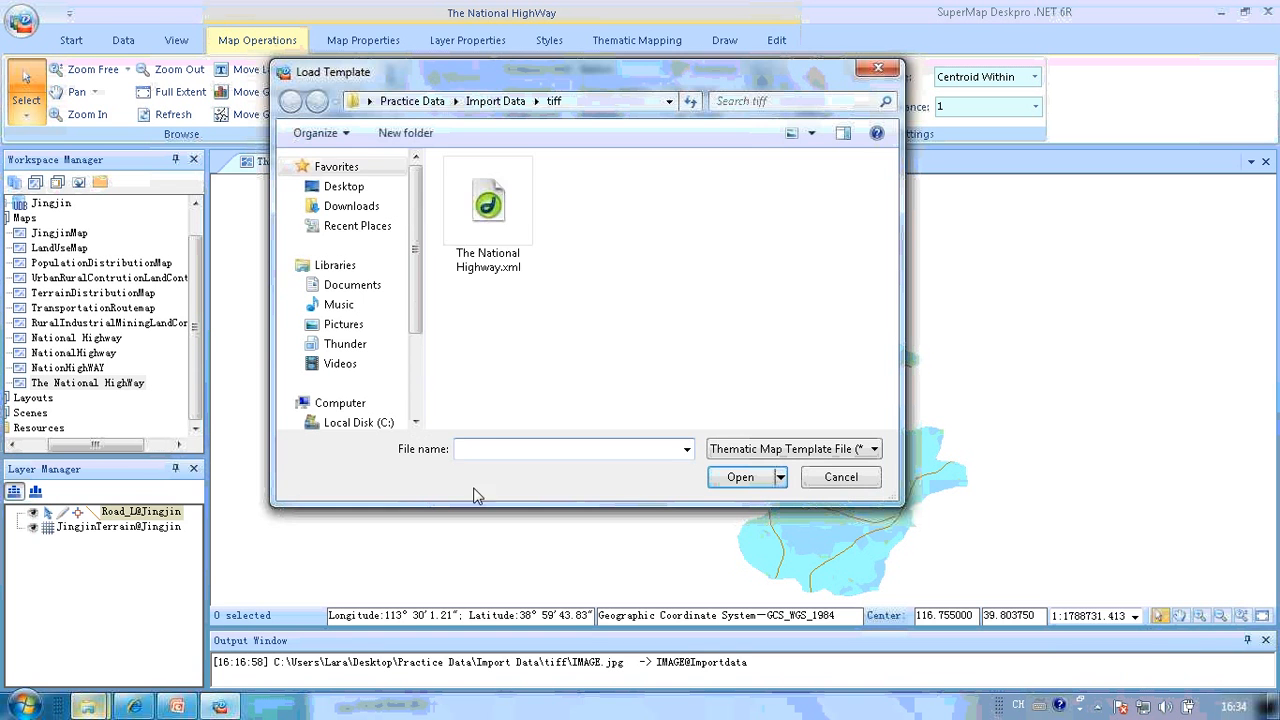
click(479, 186)
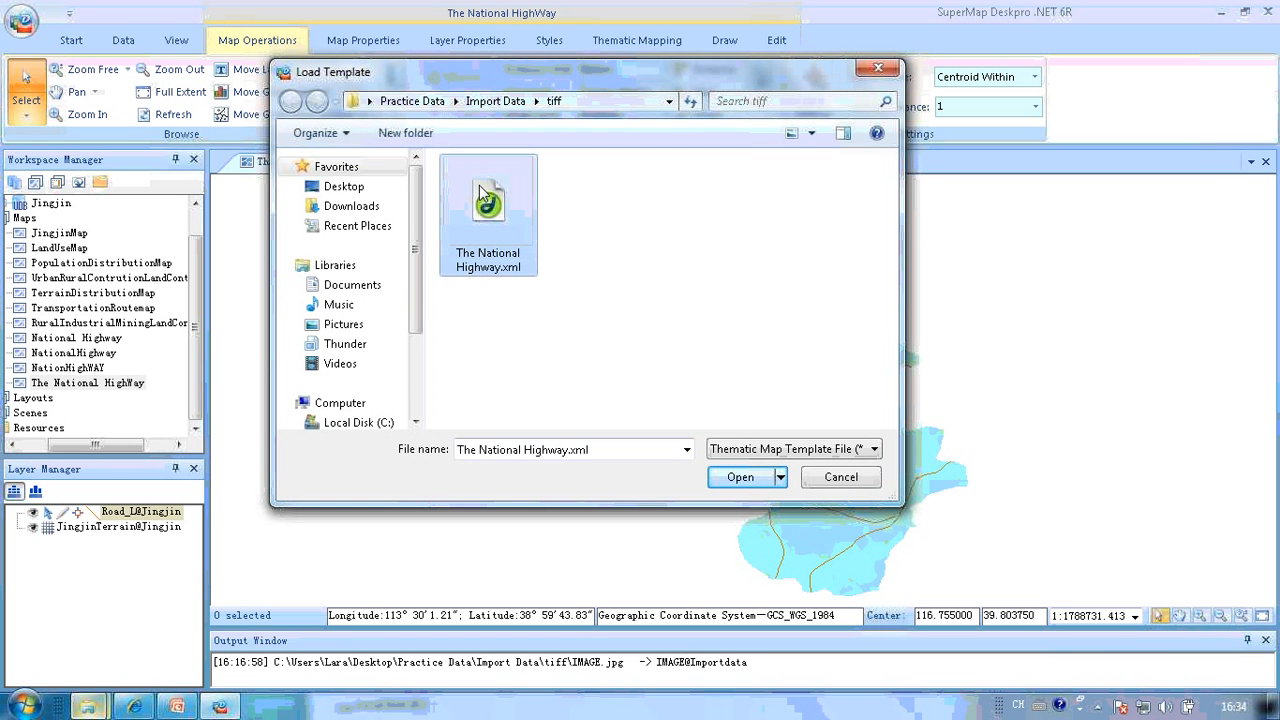
click(741, 479)
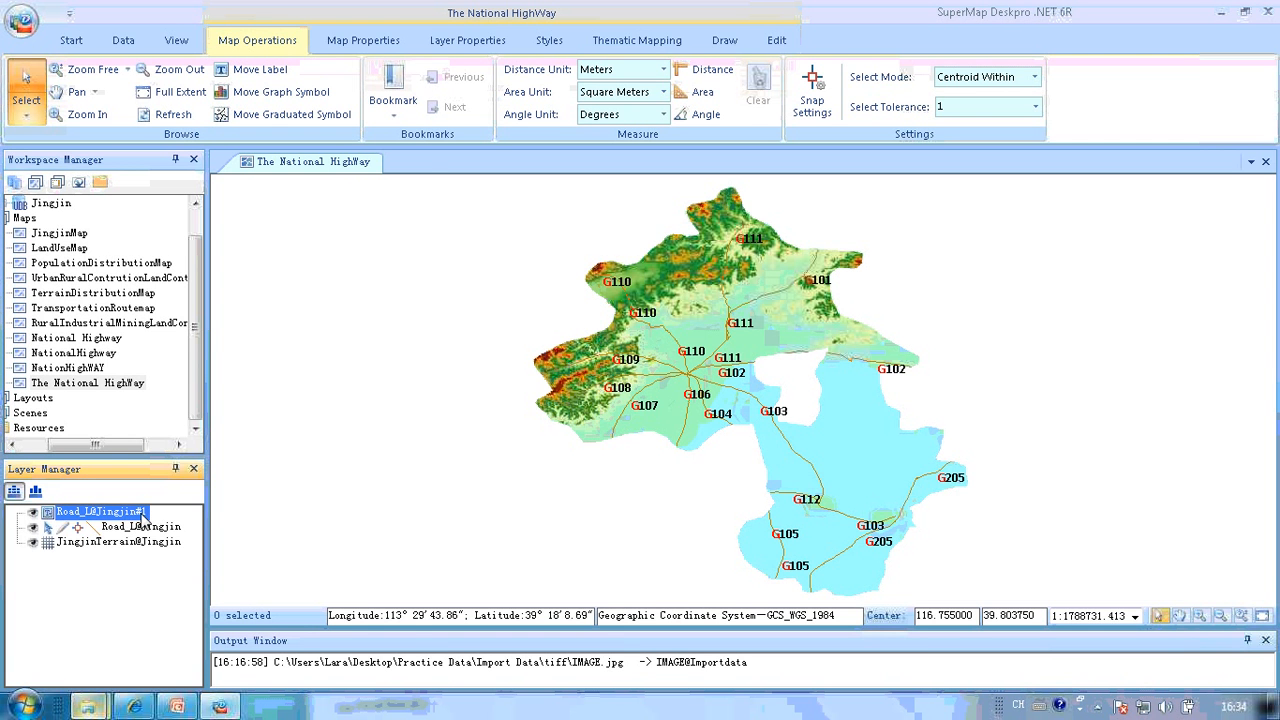
Examine the label layer's option for saving to the thematic map template library and the available Unique Values, Ranges and Label map templates
right_click(143, 518)
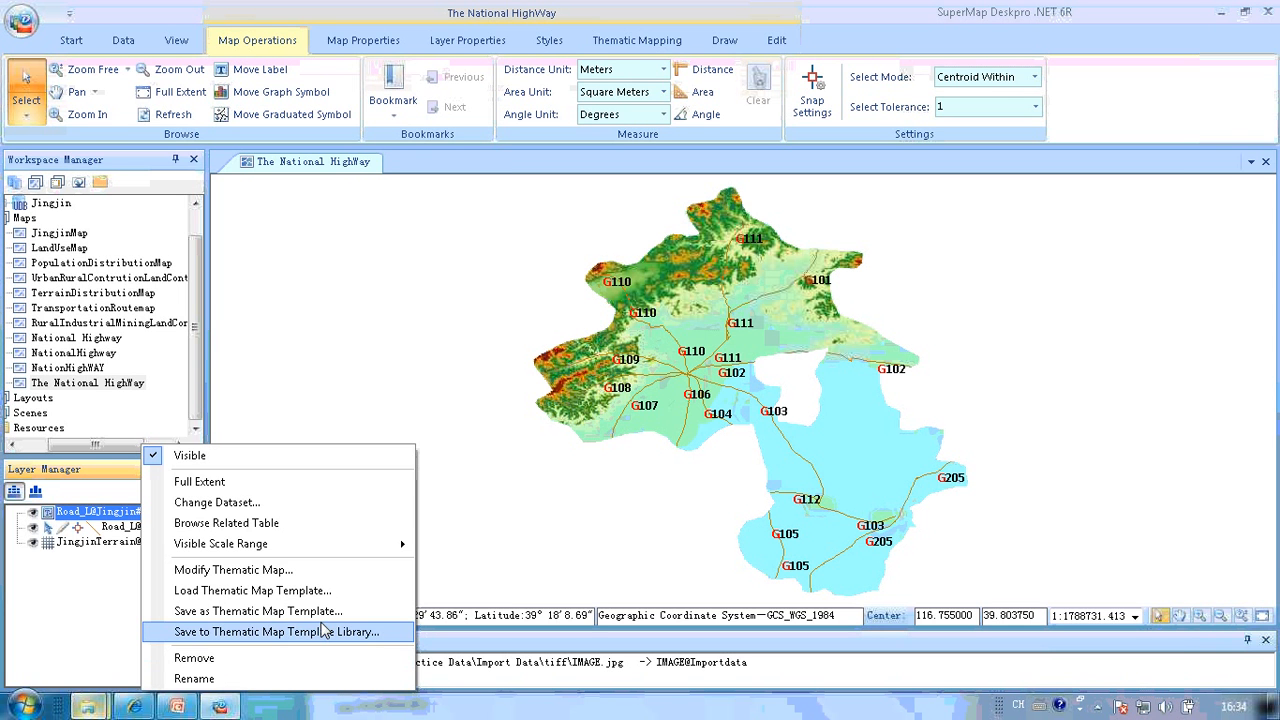
click(126, 517)
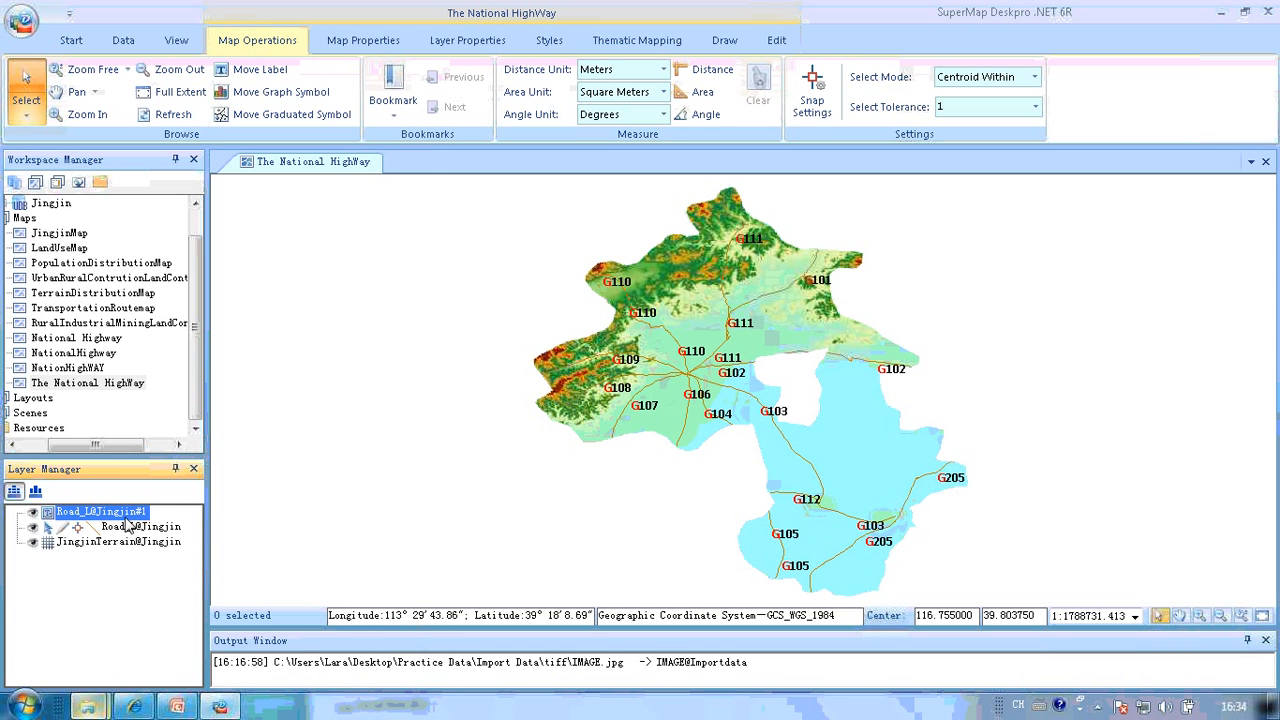
right_click(142, 512)
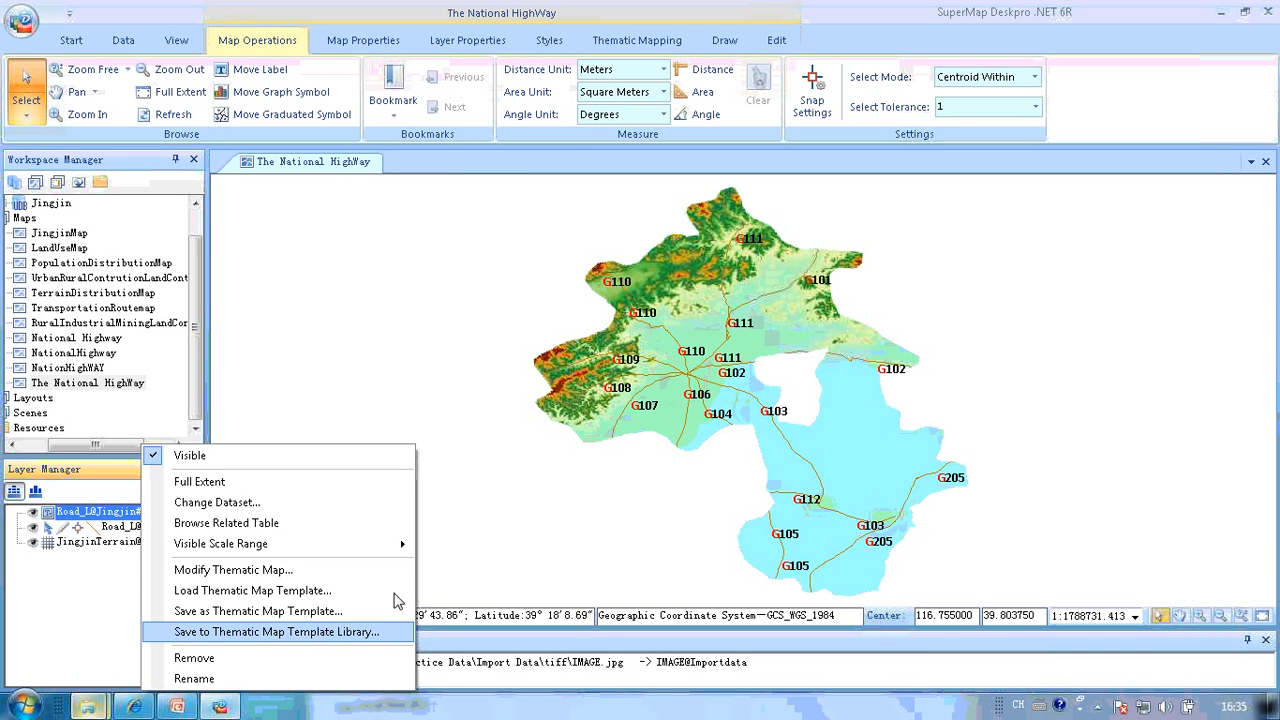
click(366, 374)
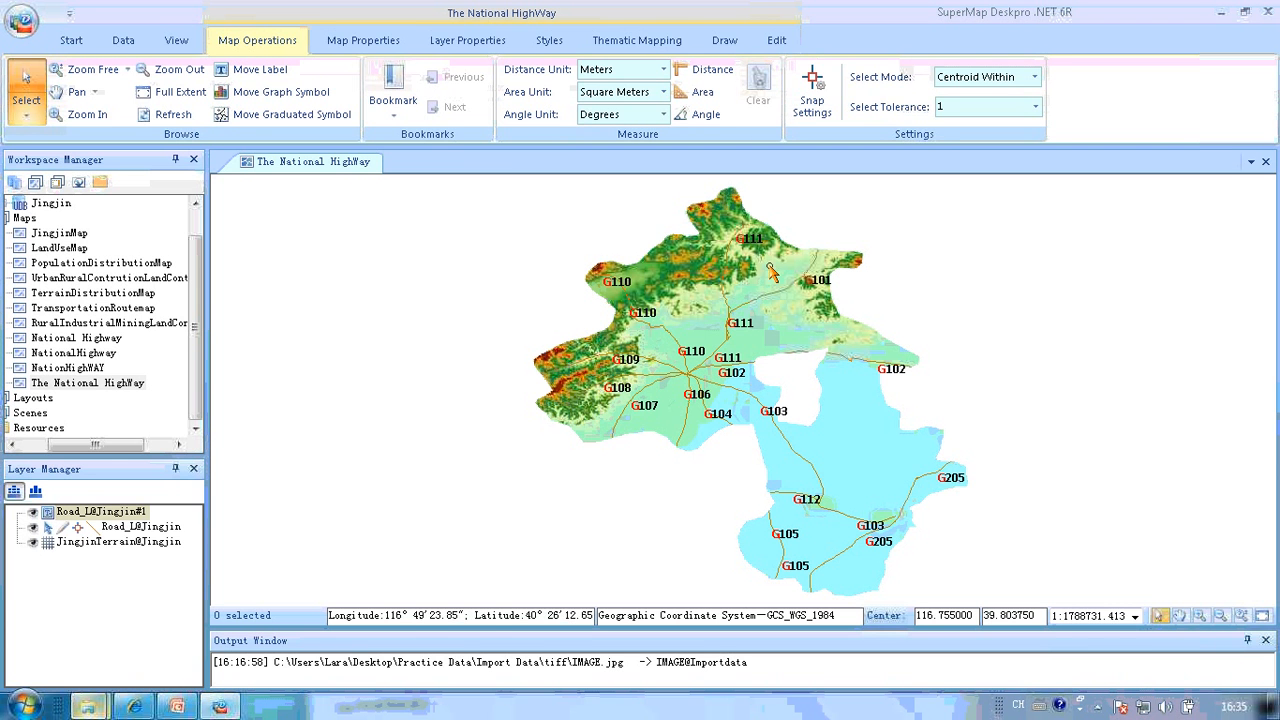
click(655, 42)
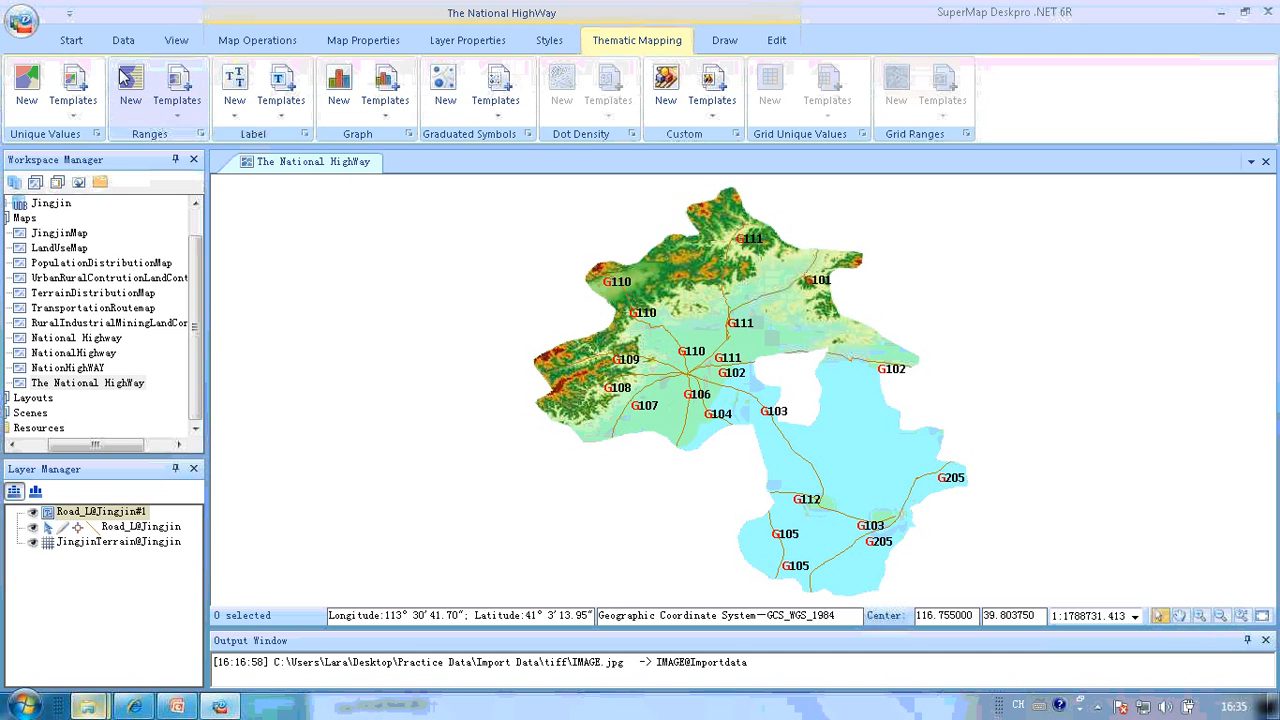
click(87, 119)
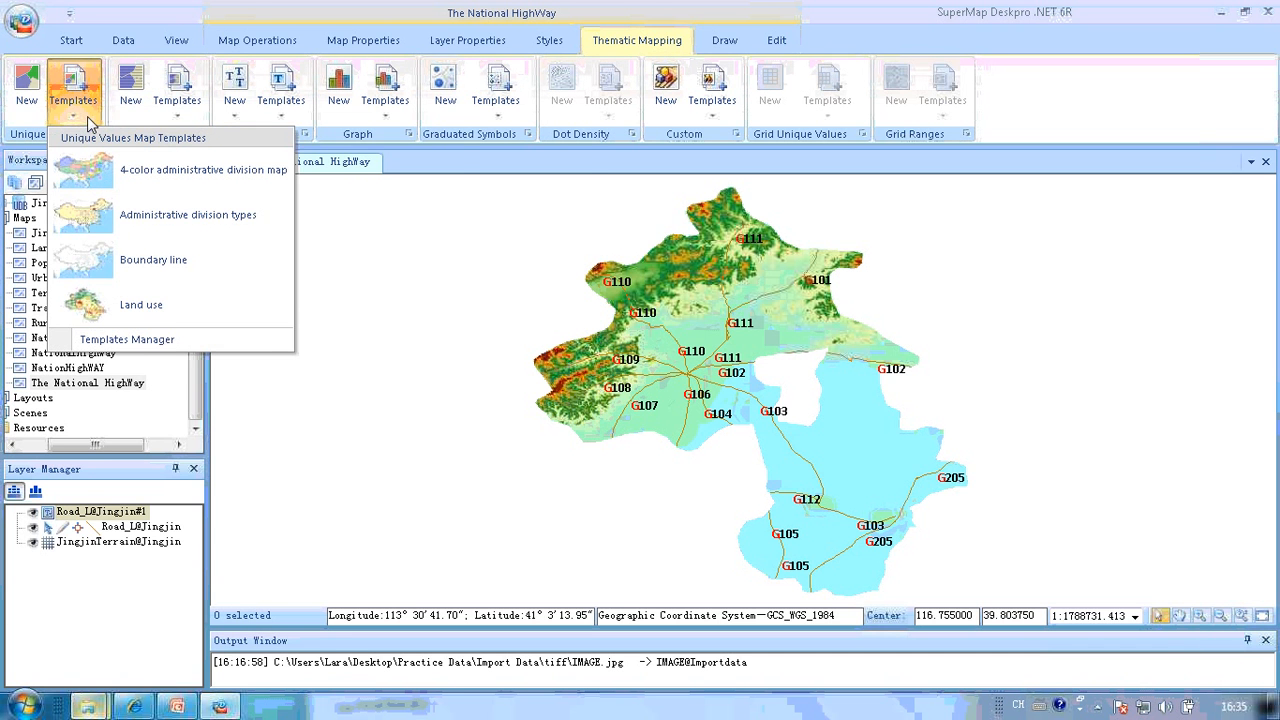
click(183, 119)
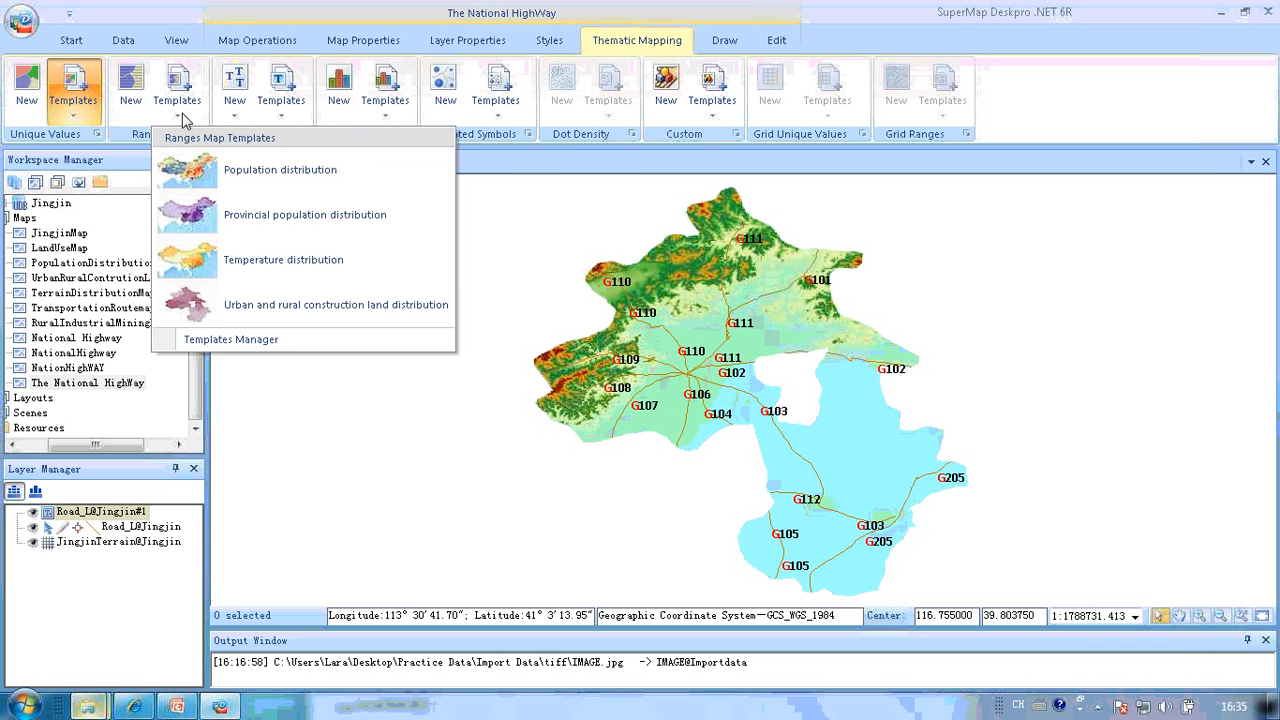
click(592, 162)
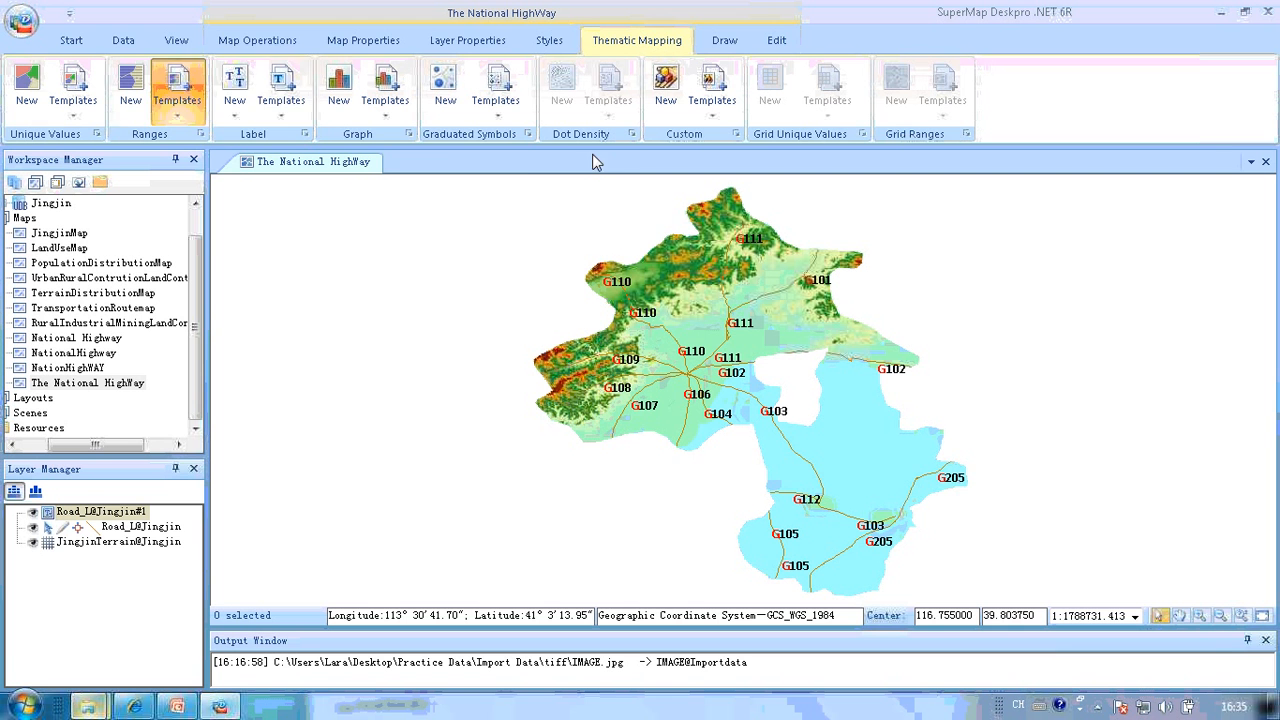
click(289, 120)
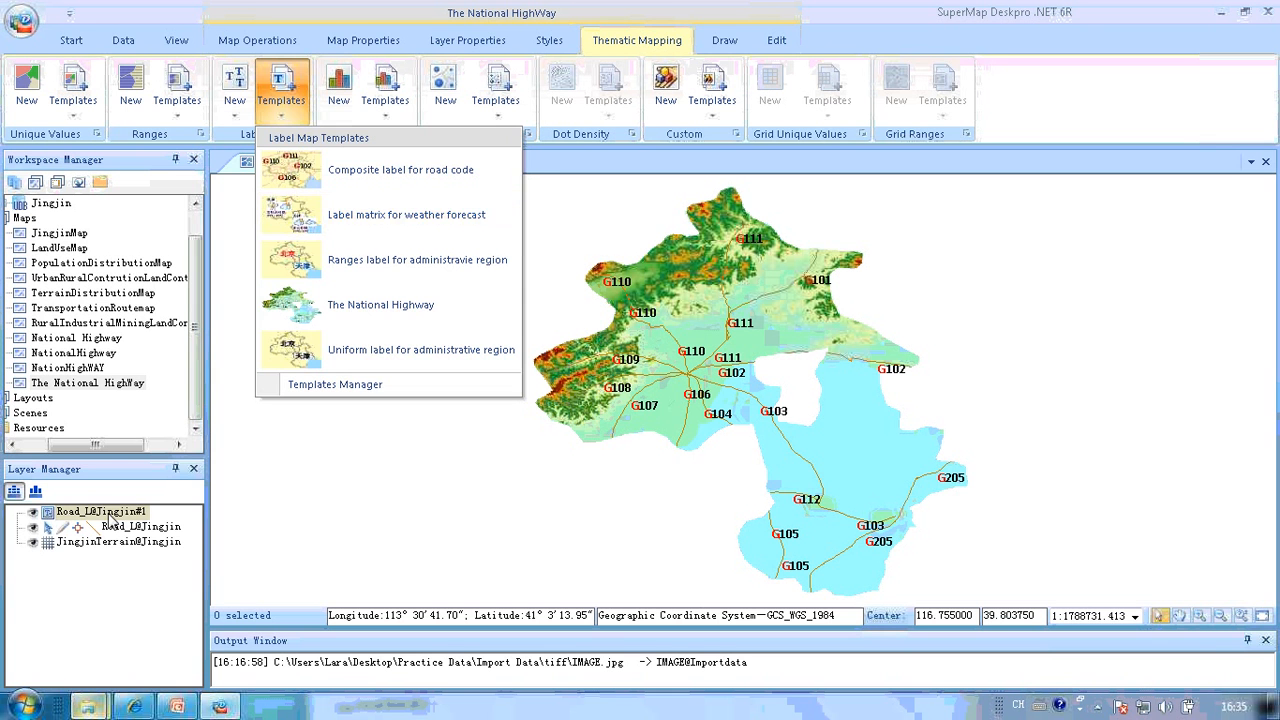
click(112, 518)
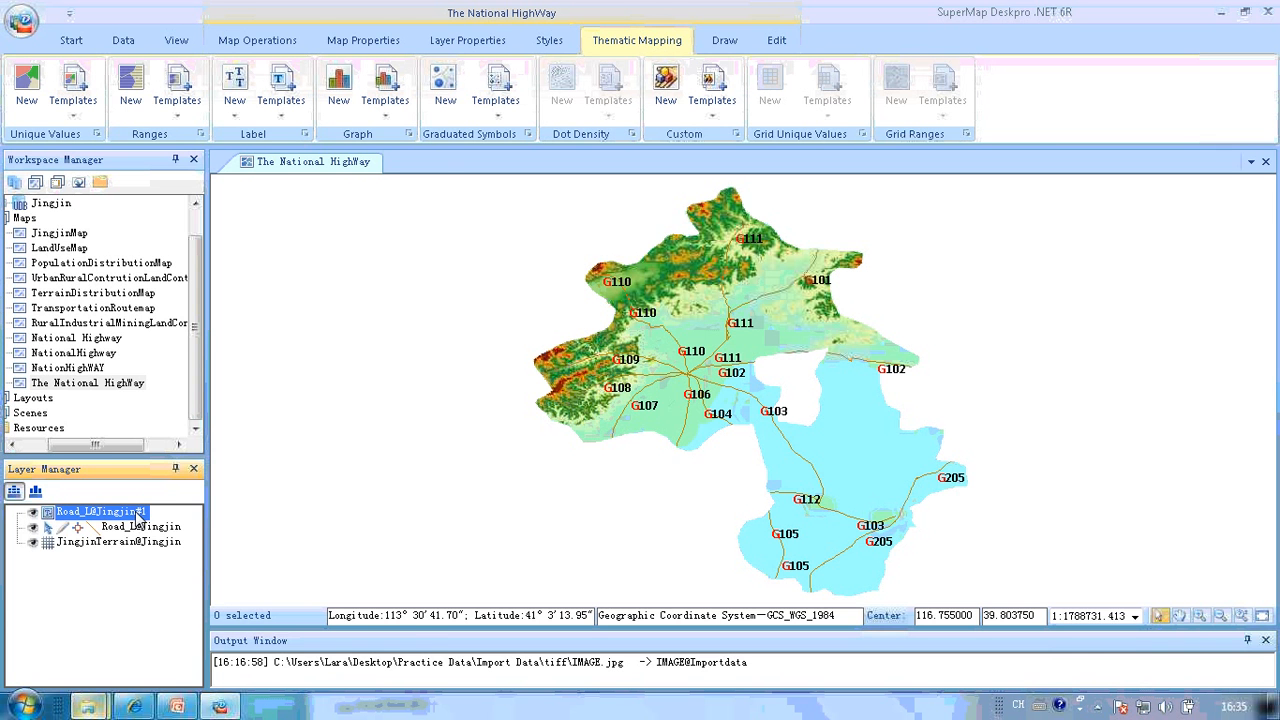
Save the Road_L@Jingjin#1 label layer to the Label Map Template Library under the name Road
right_click(146, 513)
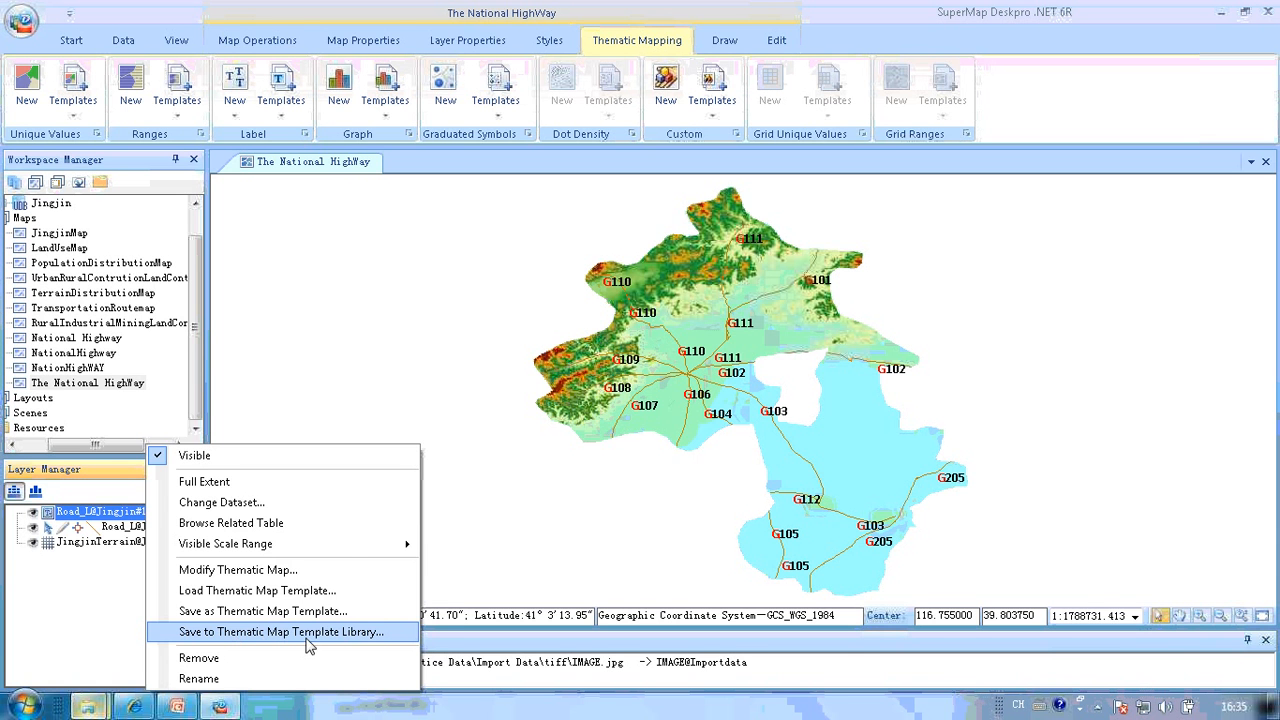
click(388, 634)
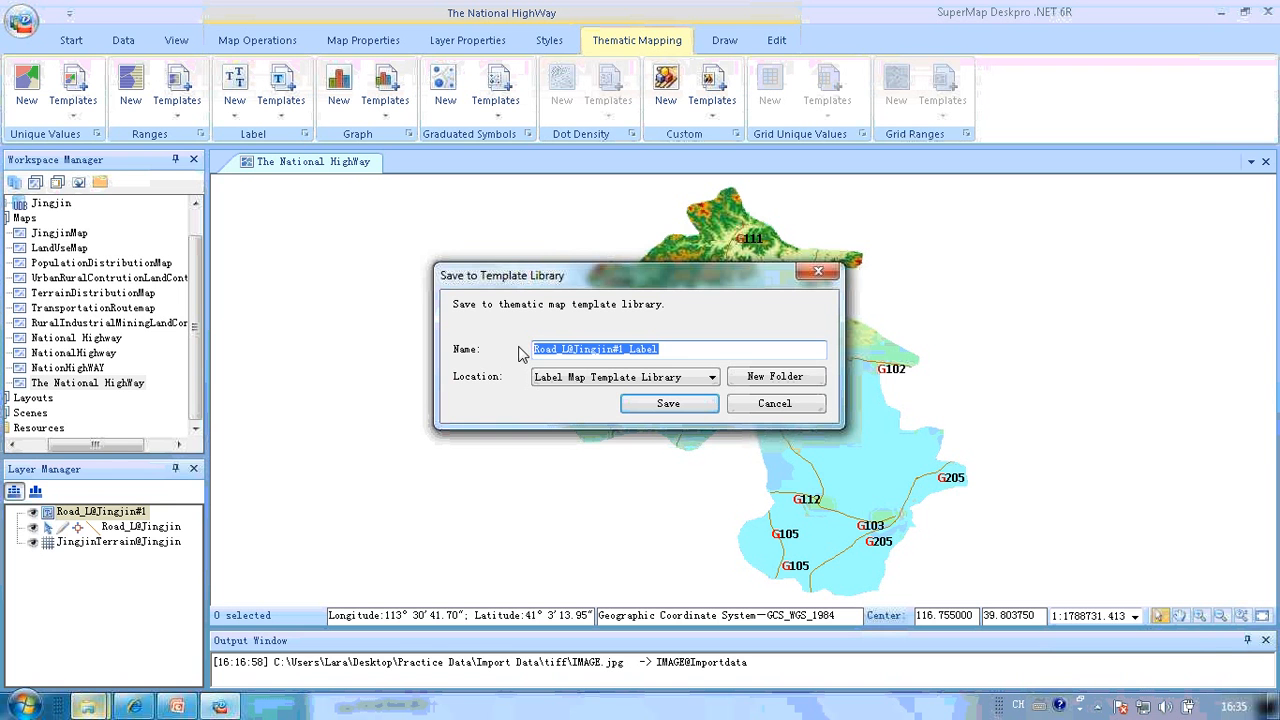
text(Road)
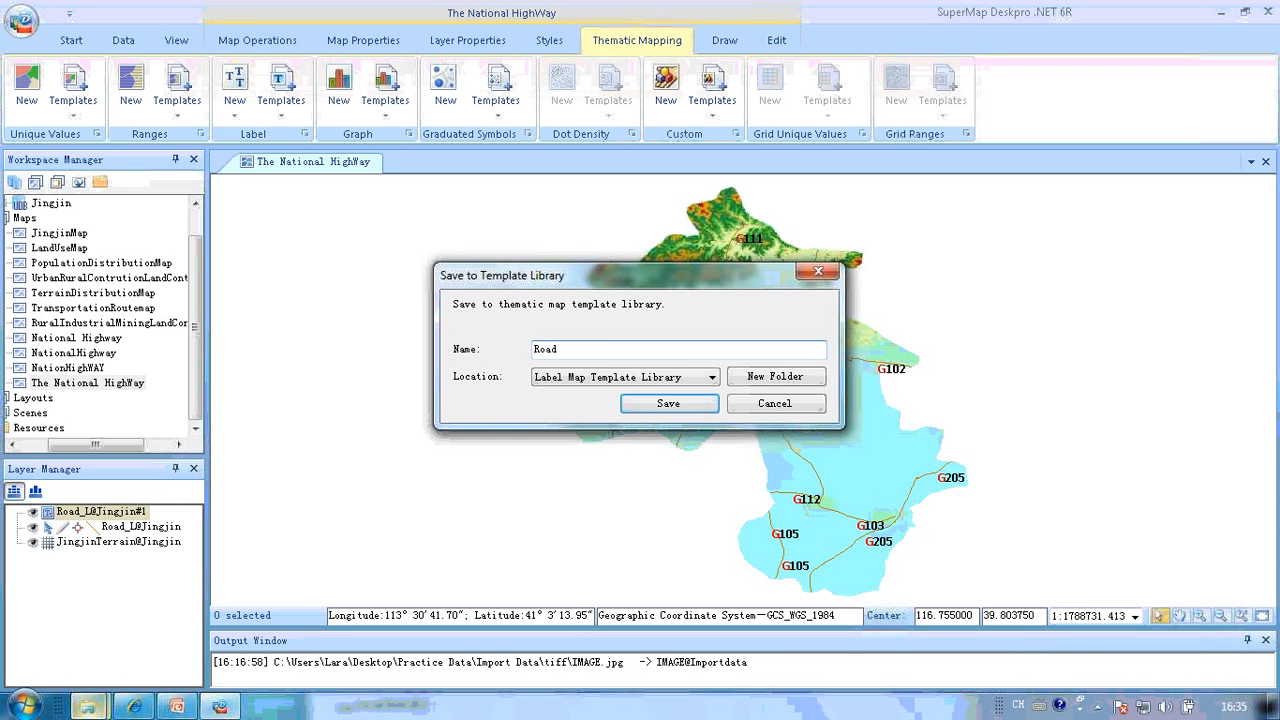
click(708, 405)
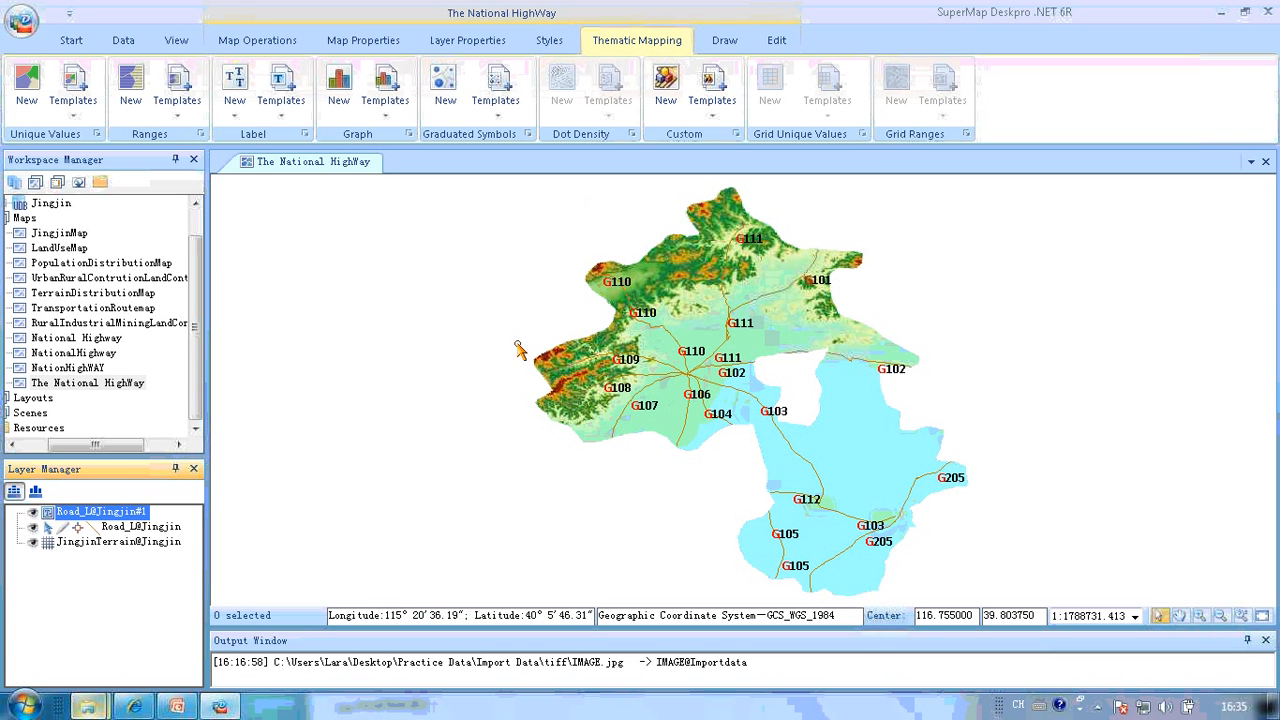
Remove the Road_L@Jingjin#1 label layer and label the Road_L@Jingjin layer again with the Road label map template
right_click(133, 515)
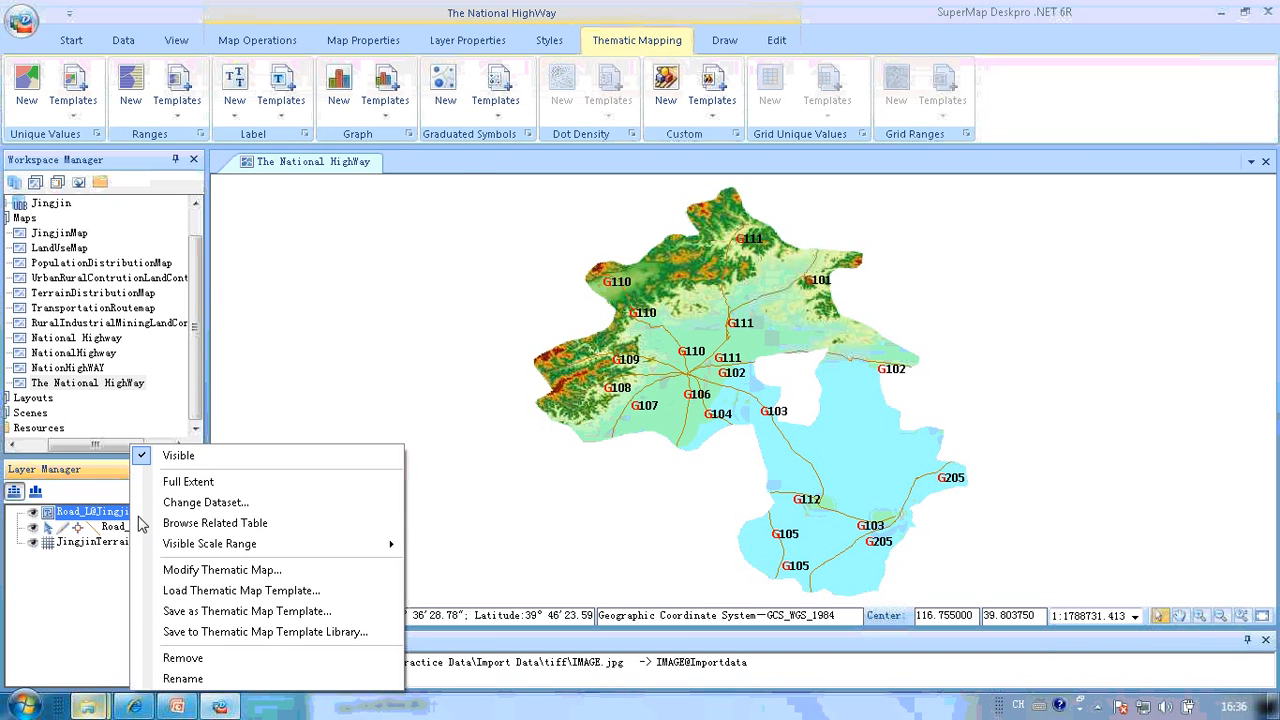
click(303, 659)
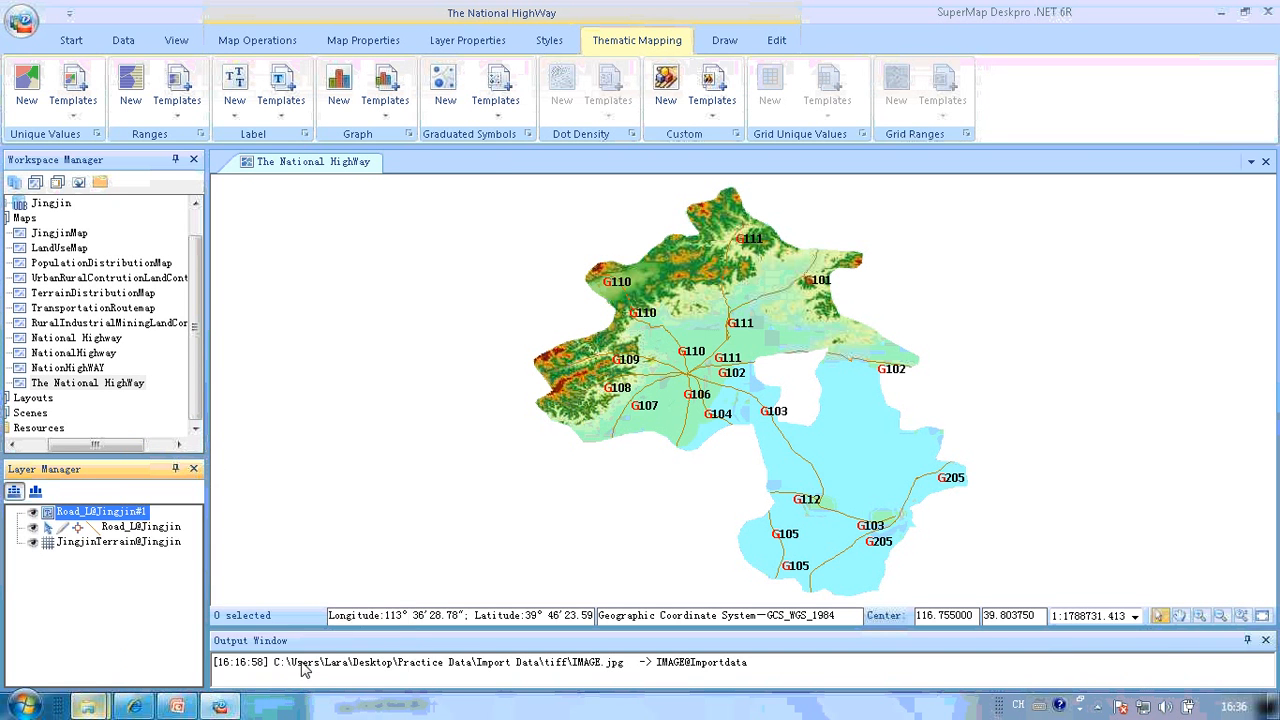
click(688, 419)
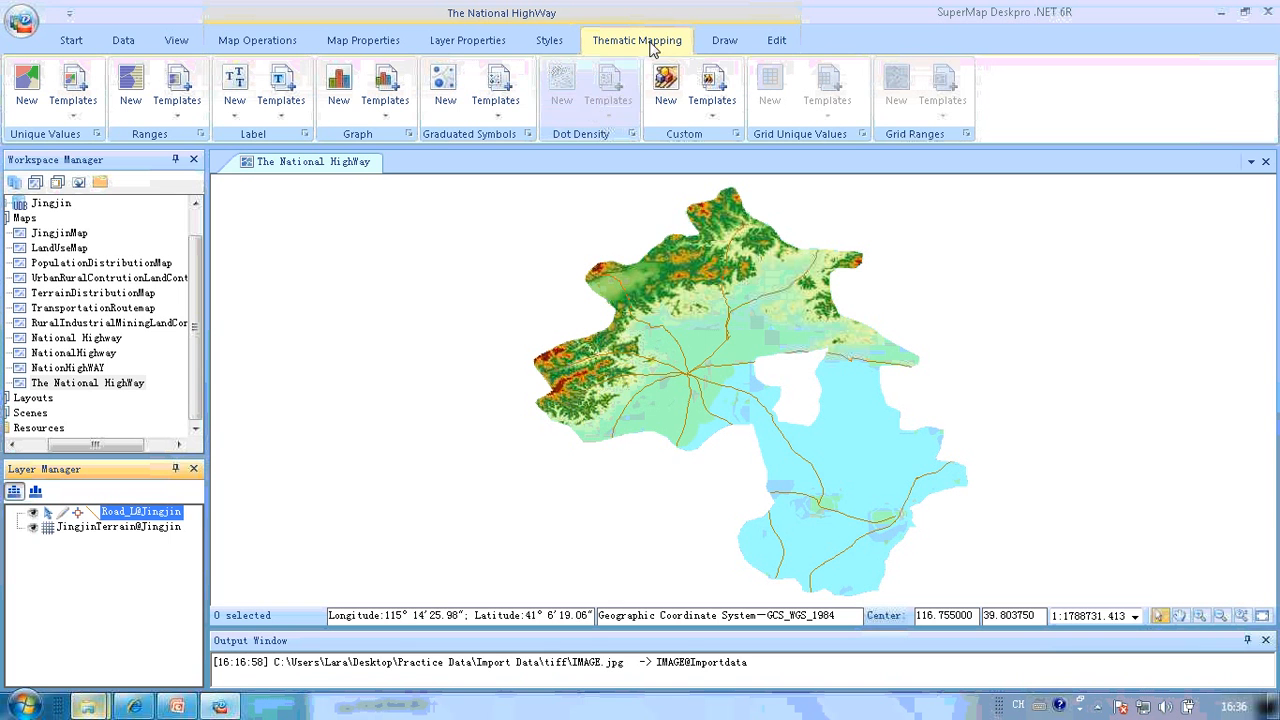
click(284, 124)
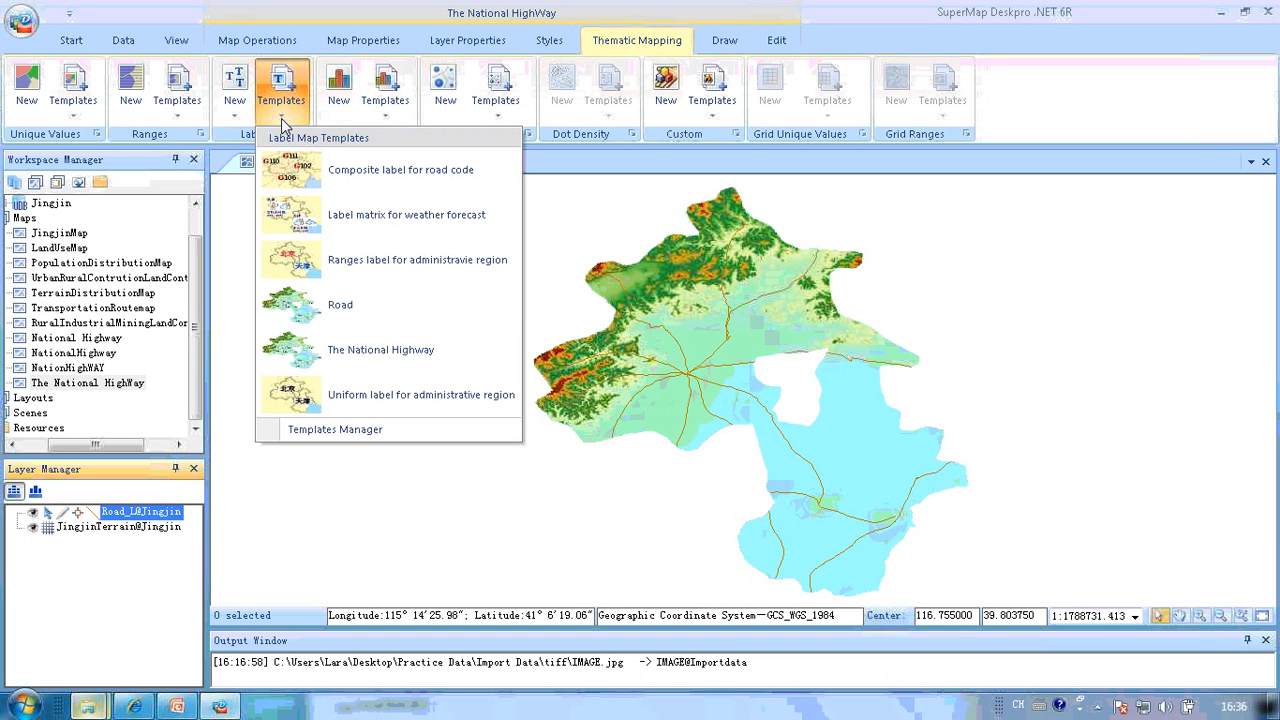
click(350, 305)
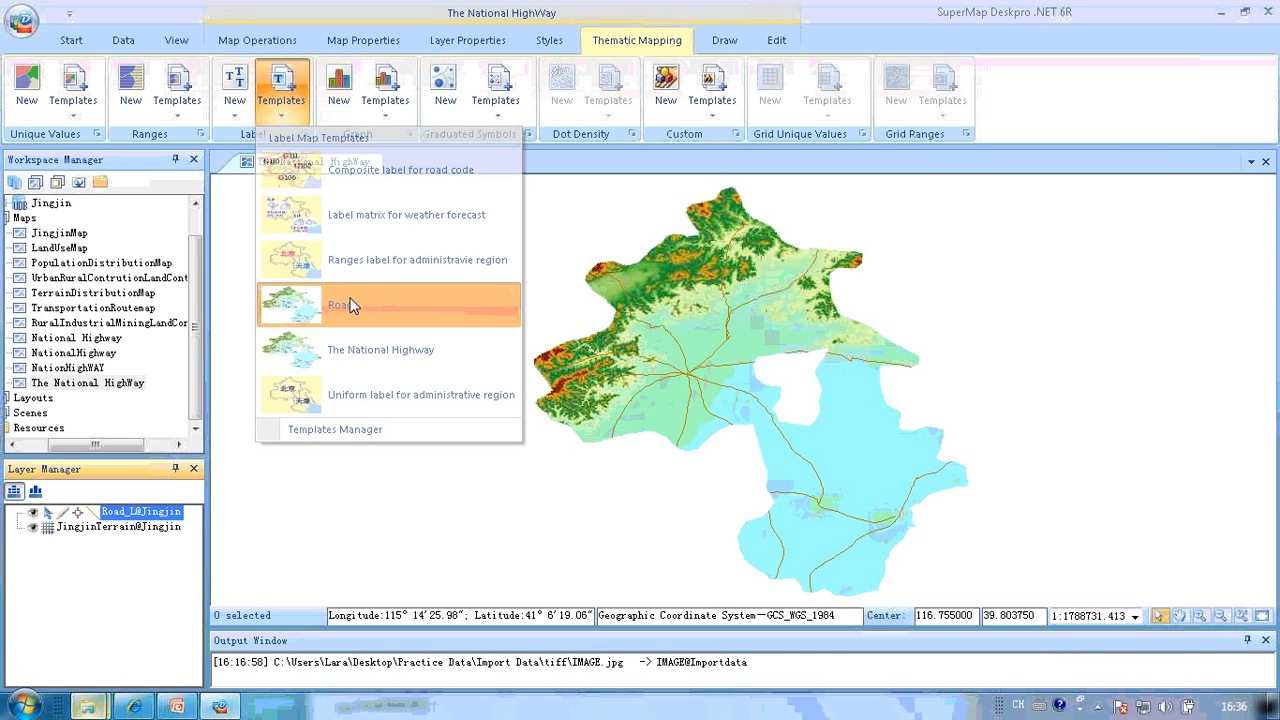
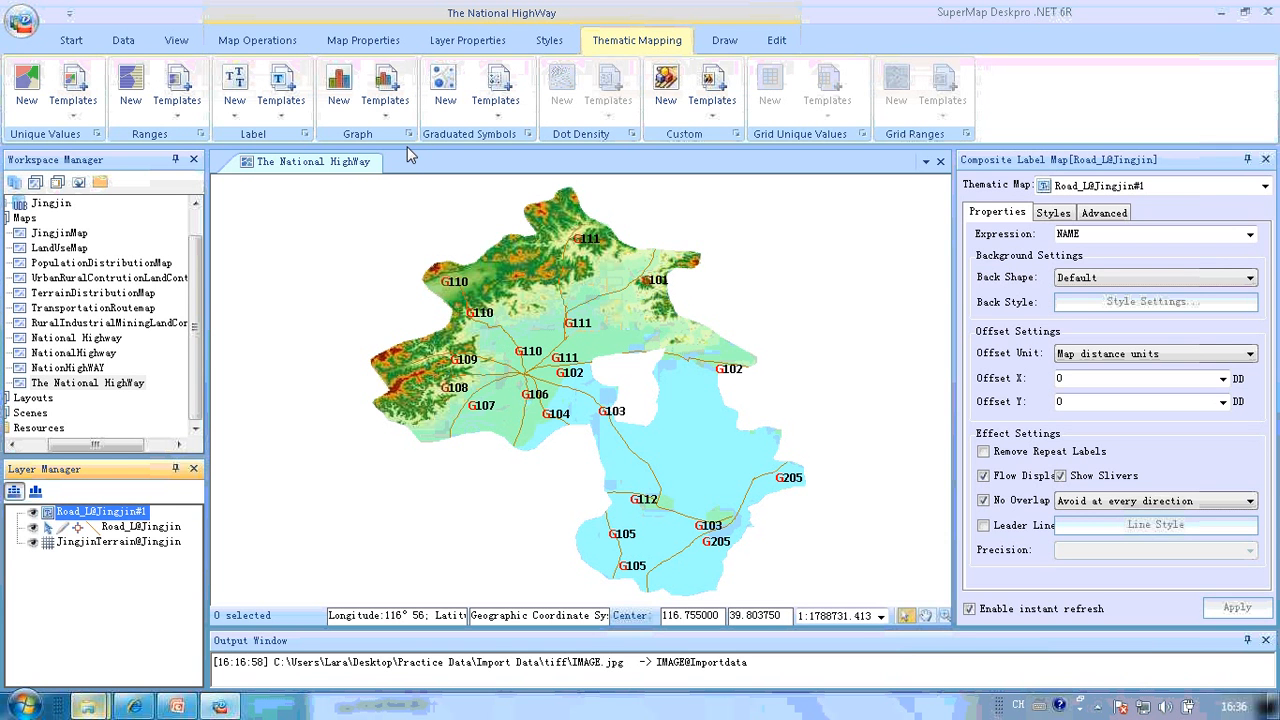
Open the China400.smwu sample workspace in place of the current one and close the thematic map pane
click(20, 21)
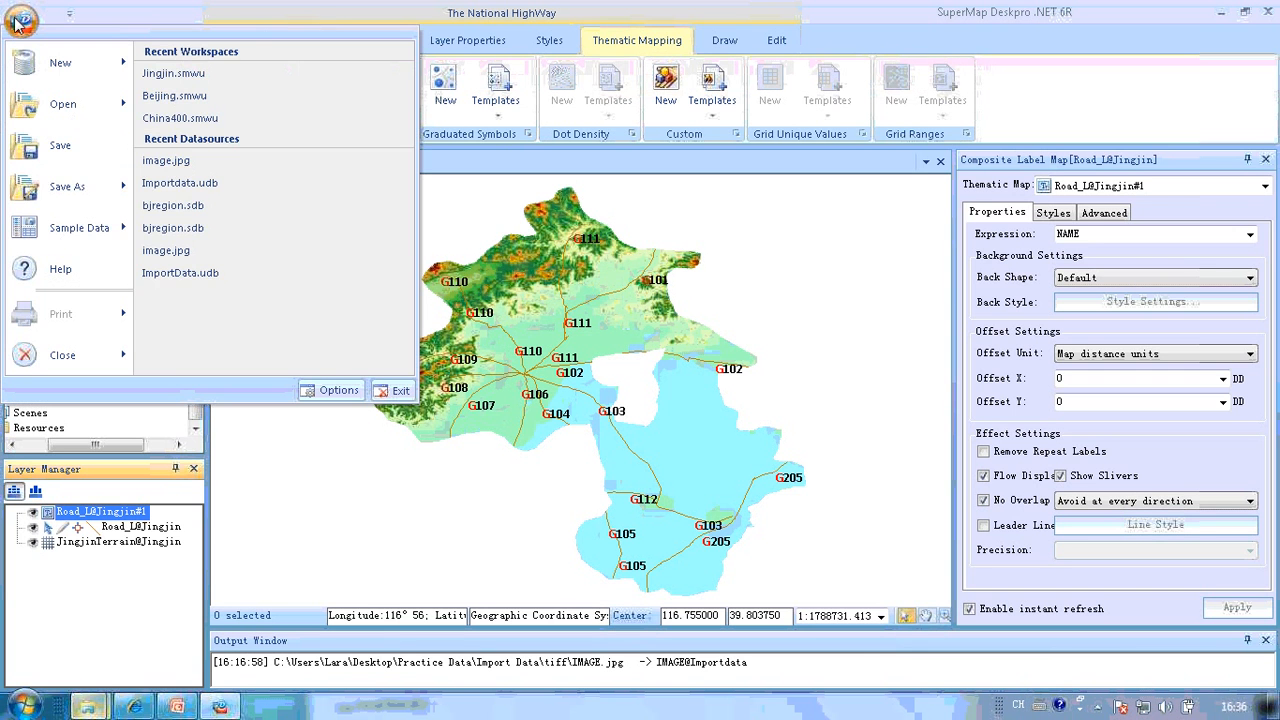
mouse_move(88, 229)
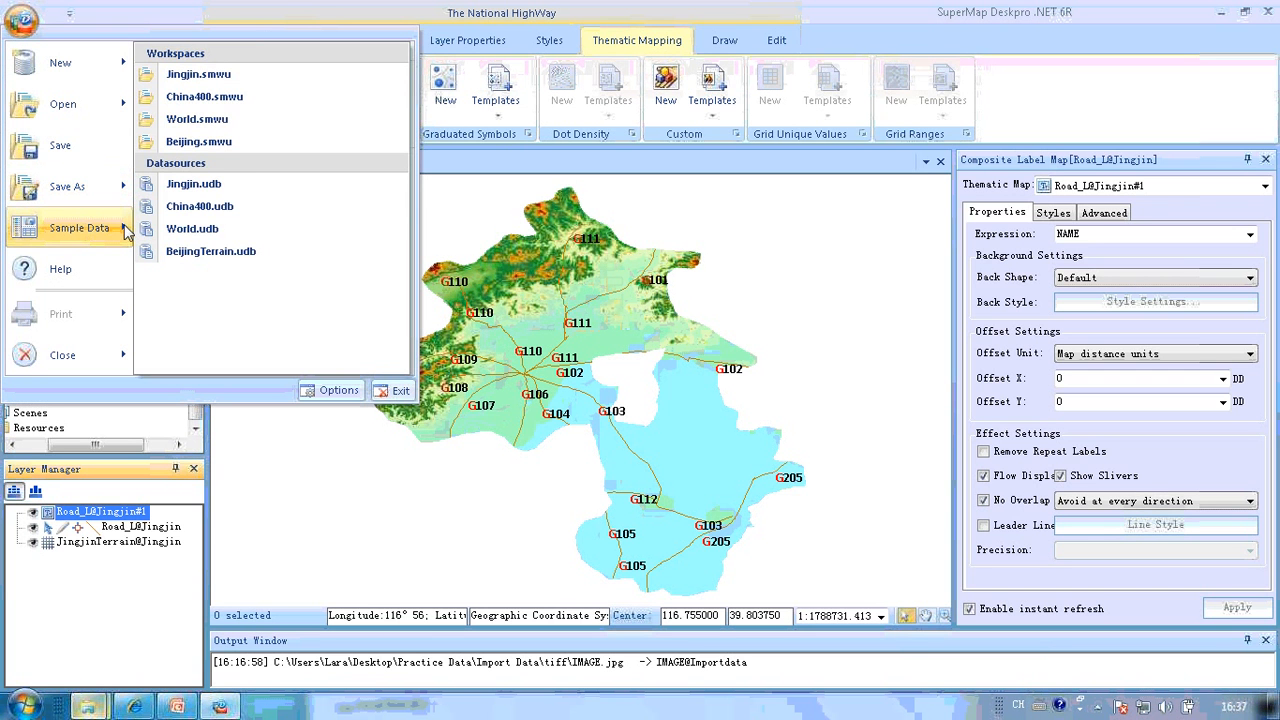
click(237, 105)
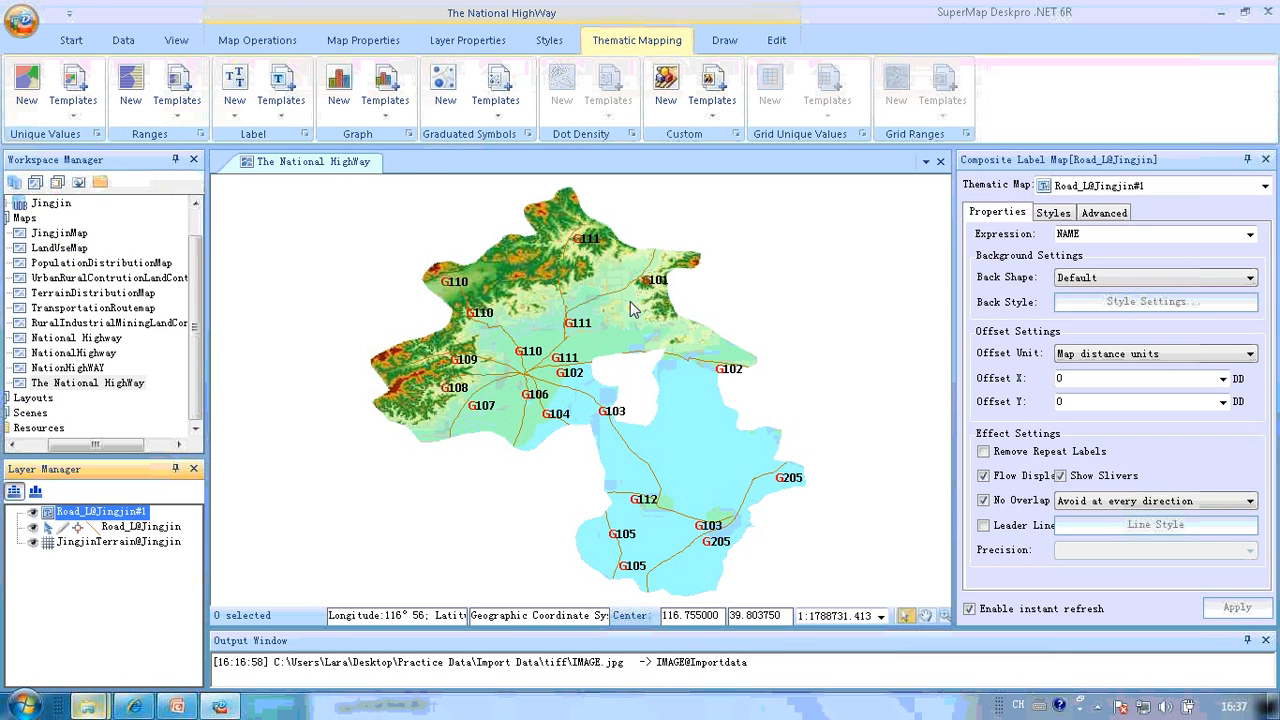
click(676, 418)
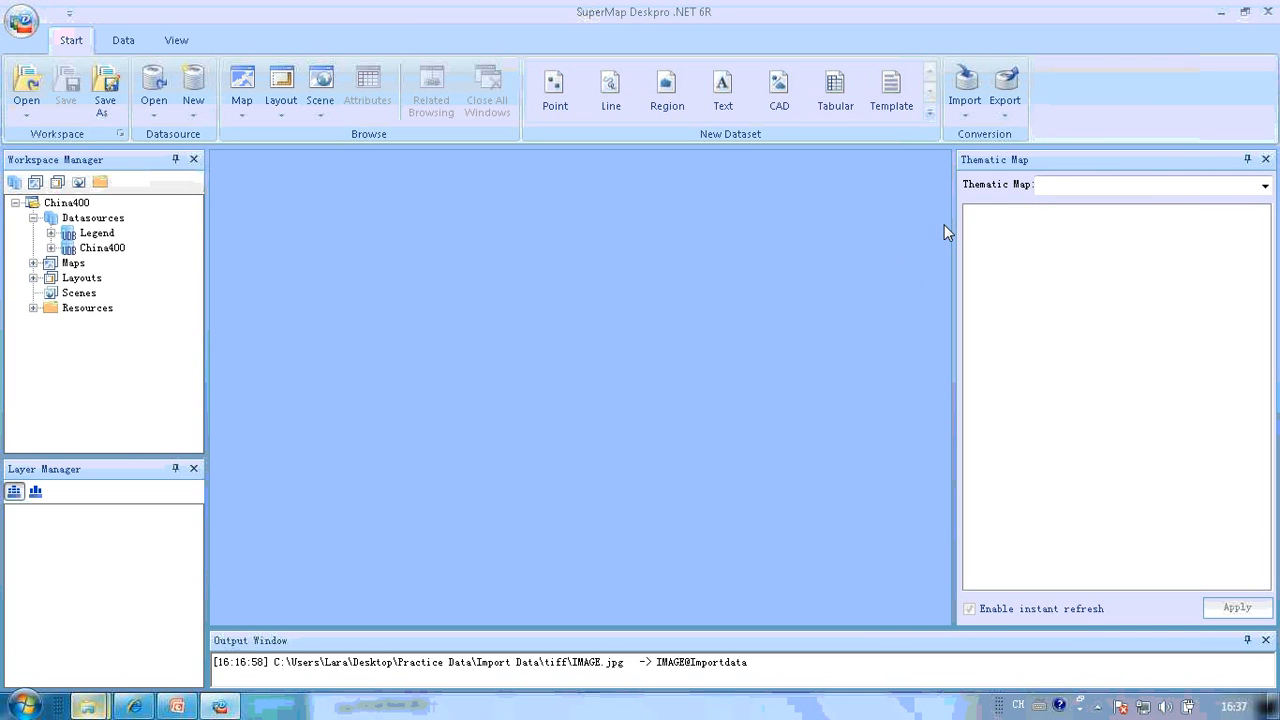
click(1266, 161)
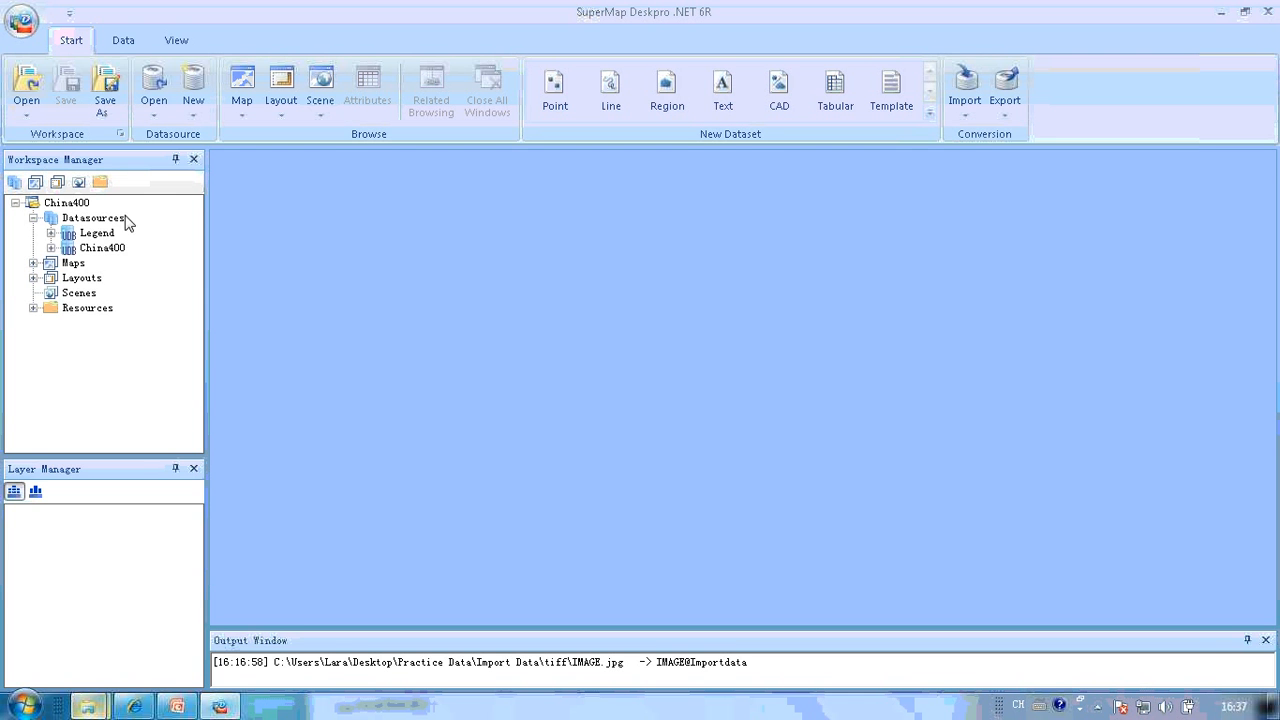
Open the WeatherForecastMap from the maps of the China400 workspace
click(33, 263)
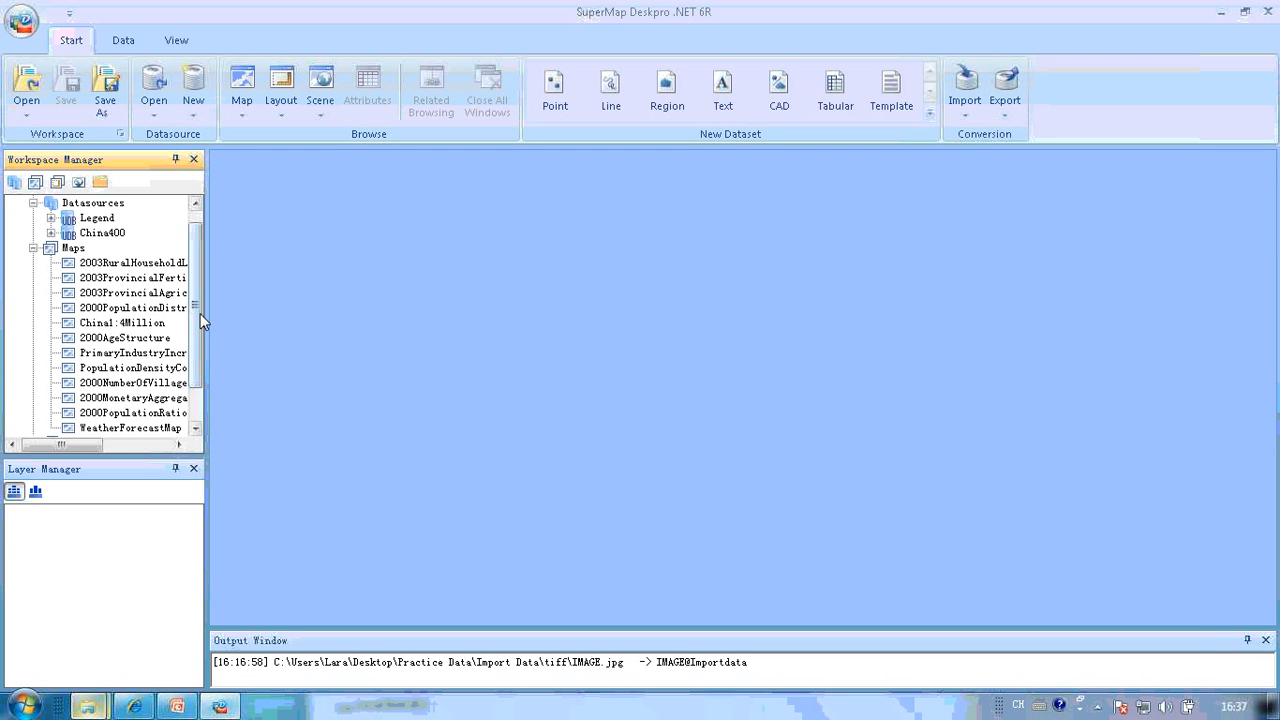
scroll(196, 312, down, 1)
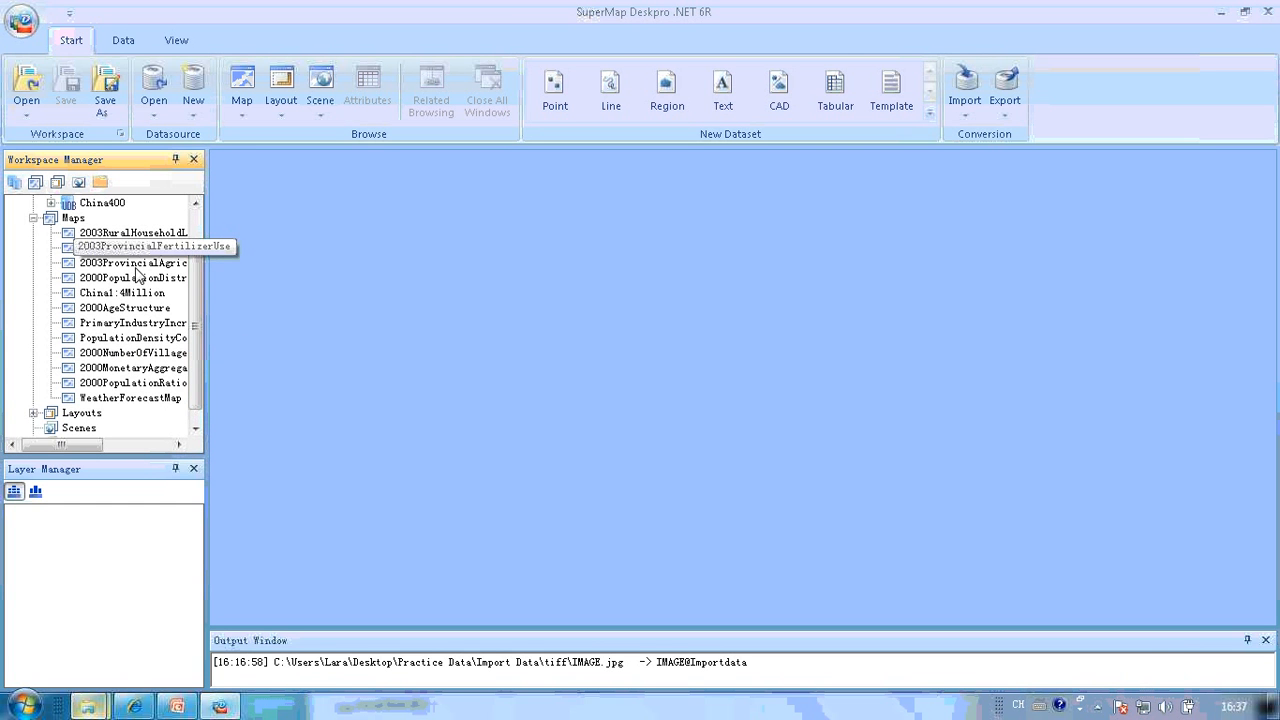
click(127, 398)
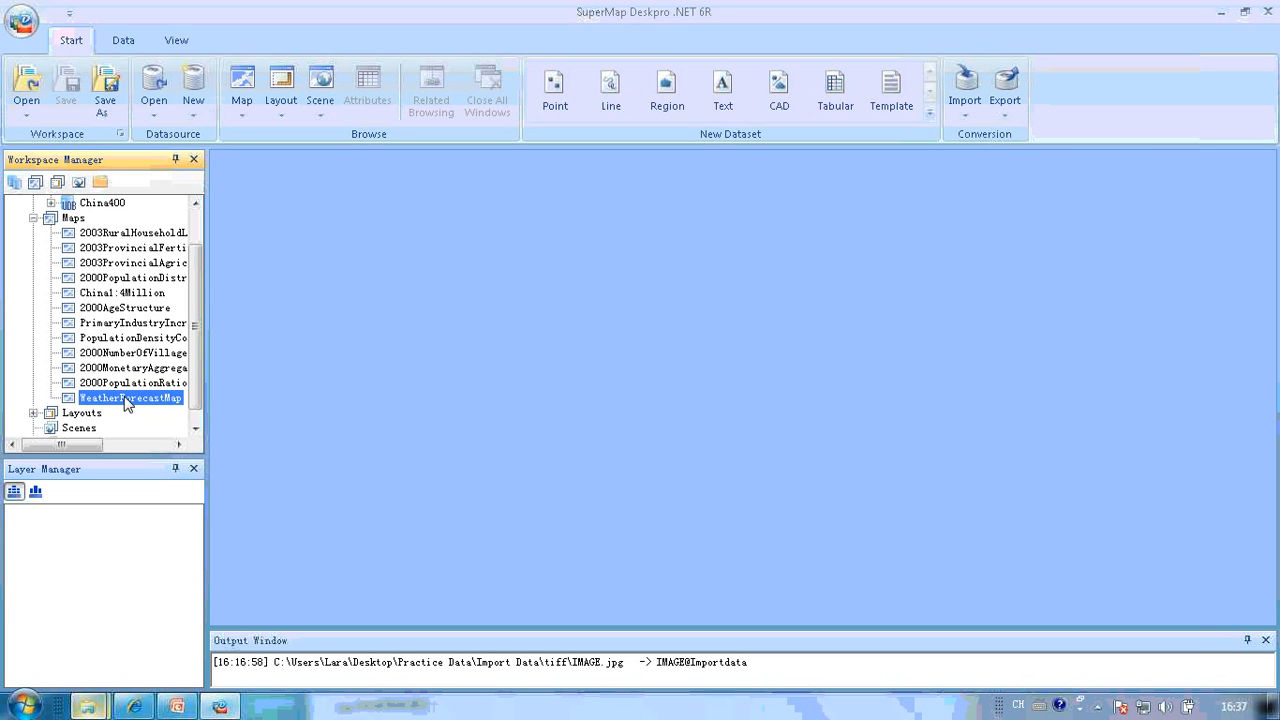
double_click(126, 399)
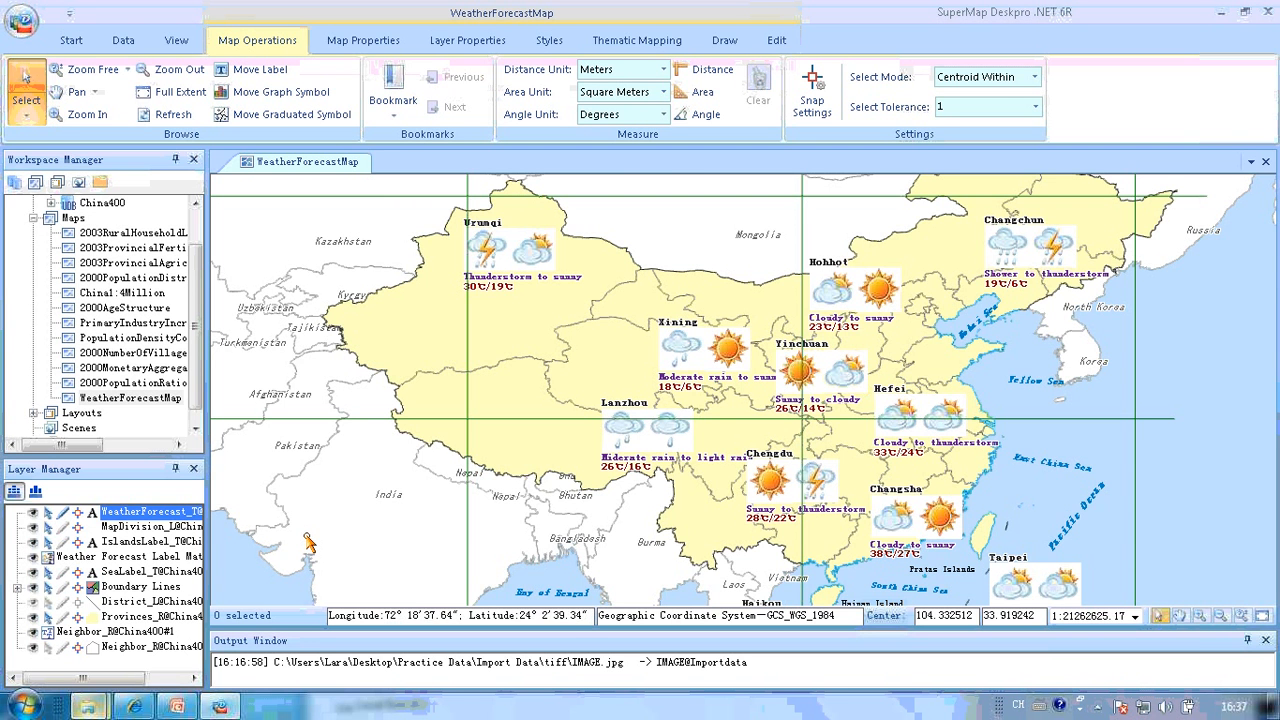
Display the settings of the Weather Forecast Label Matrix Thematic Map layer, adjusting the manager panes' width to read the layer names and see the map
click(113, 558)
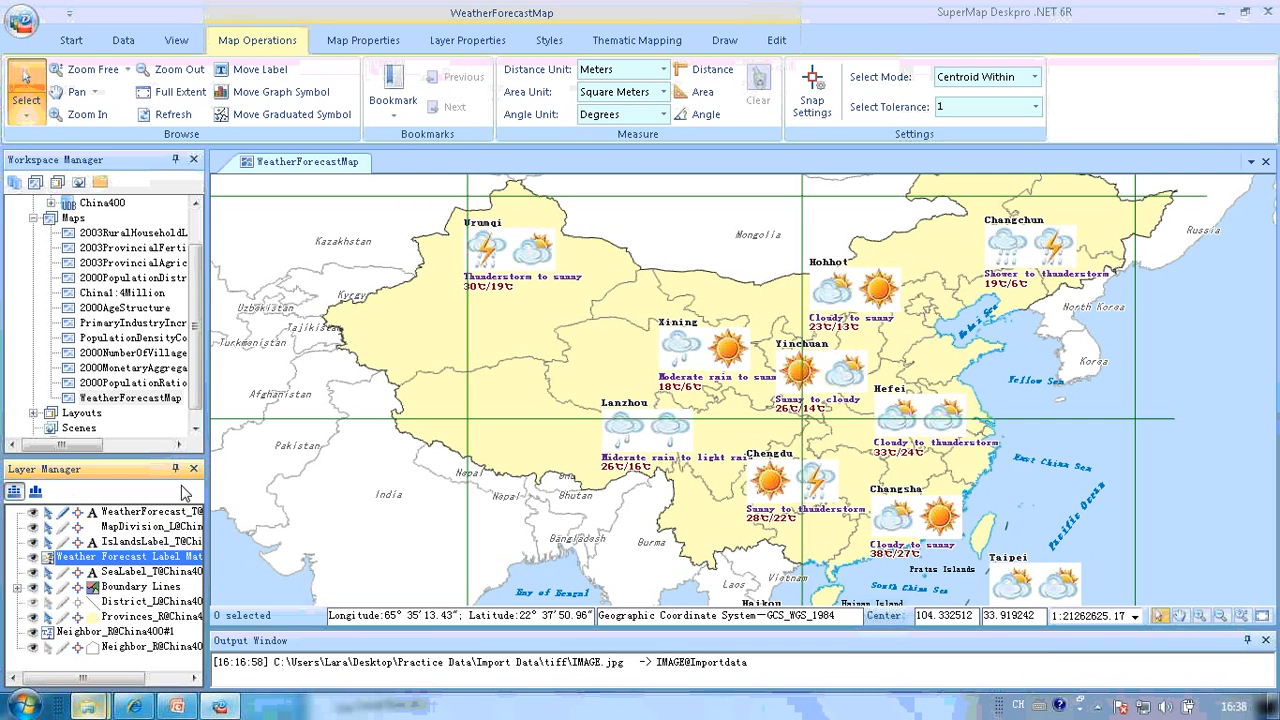
drag(224, 484, 289, 482)
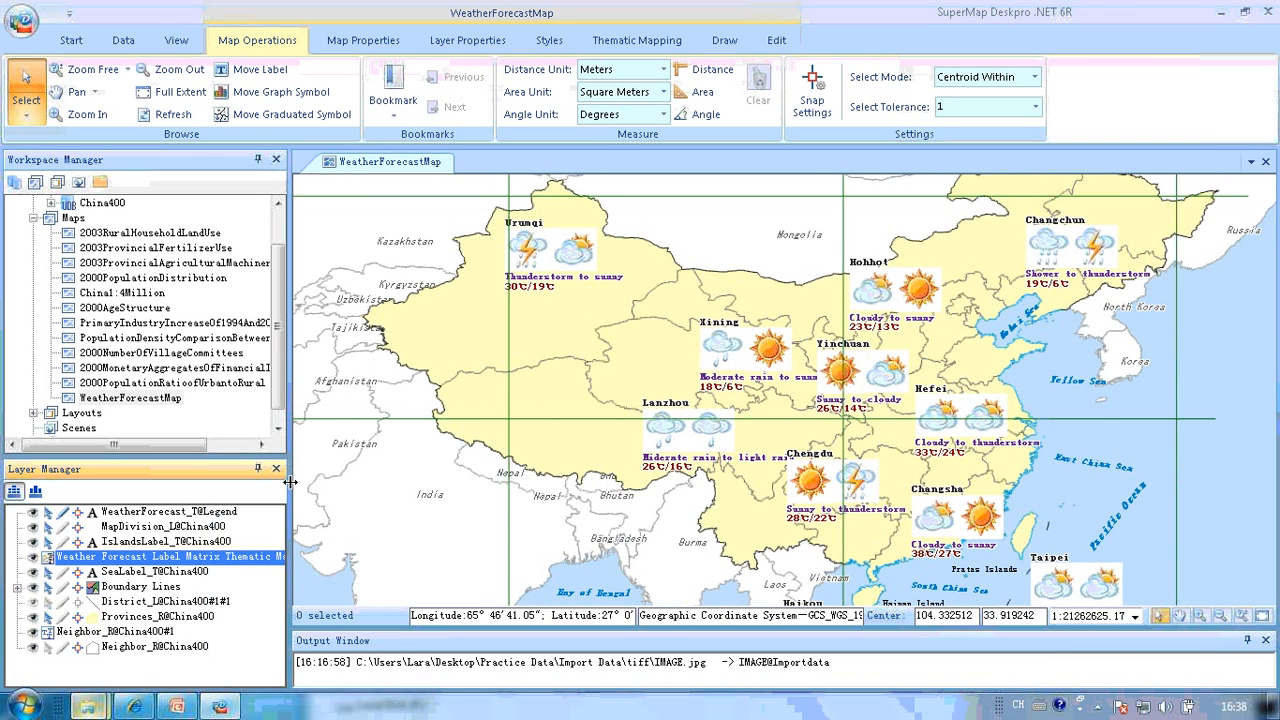
drag(289, 482, 325, 482)
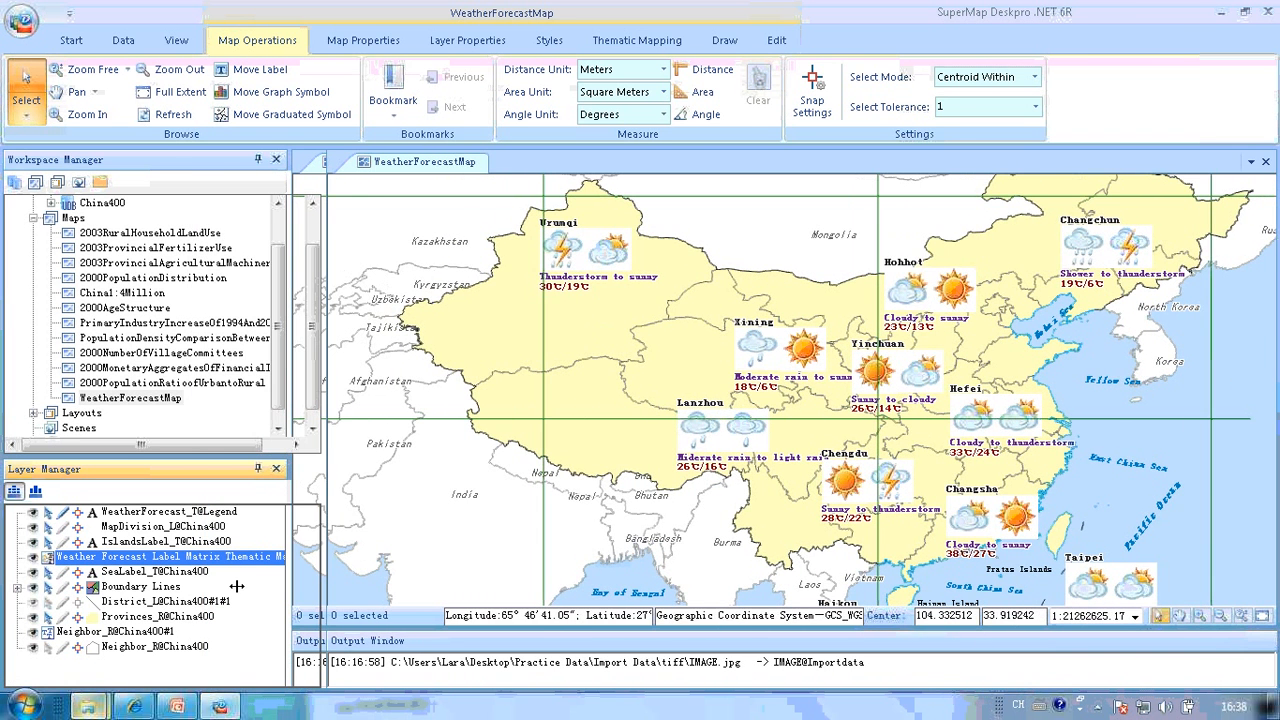
double_click(92, 559)
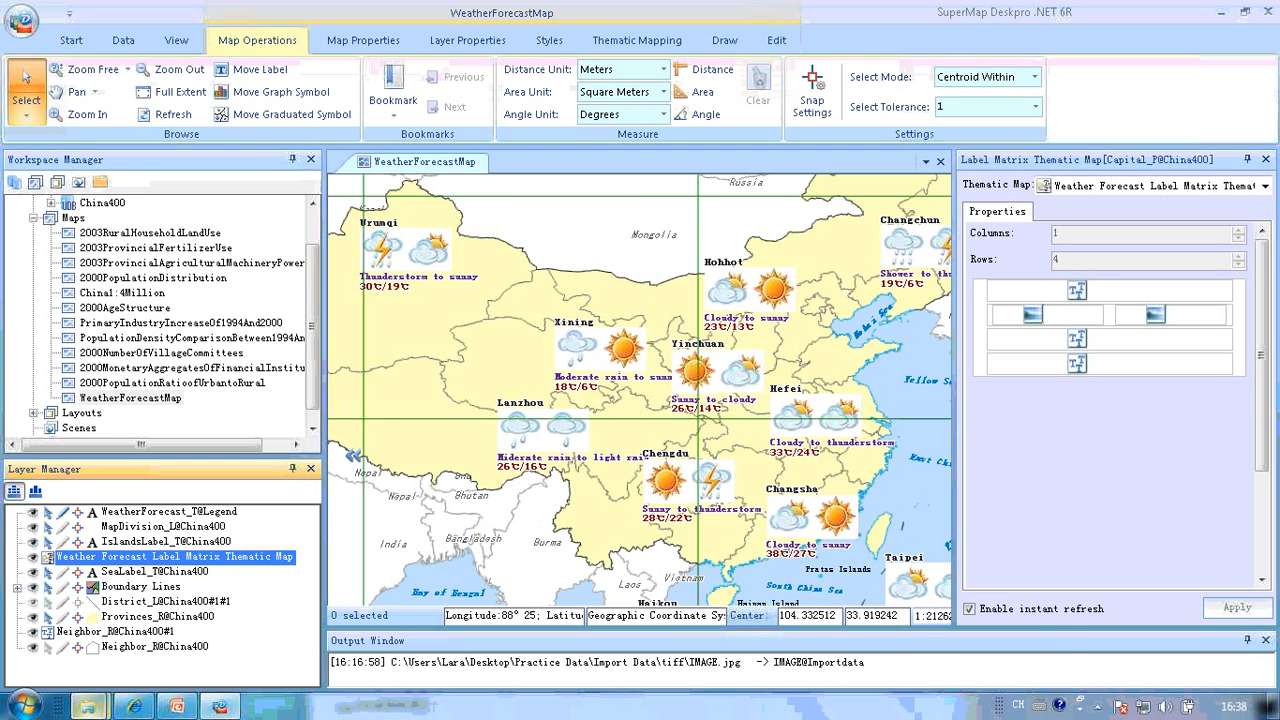
drag(301, 445, 118, 438)
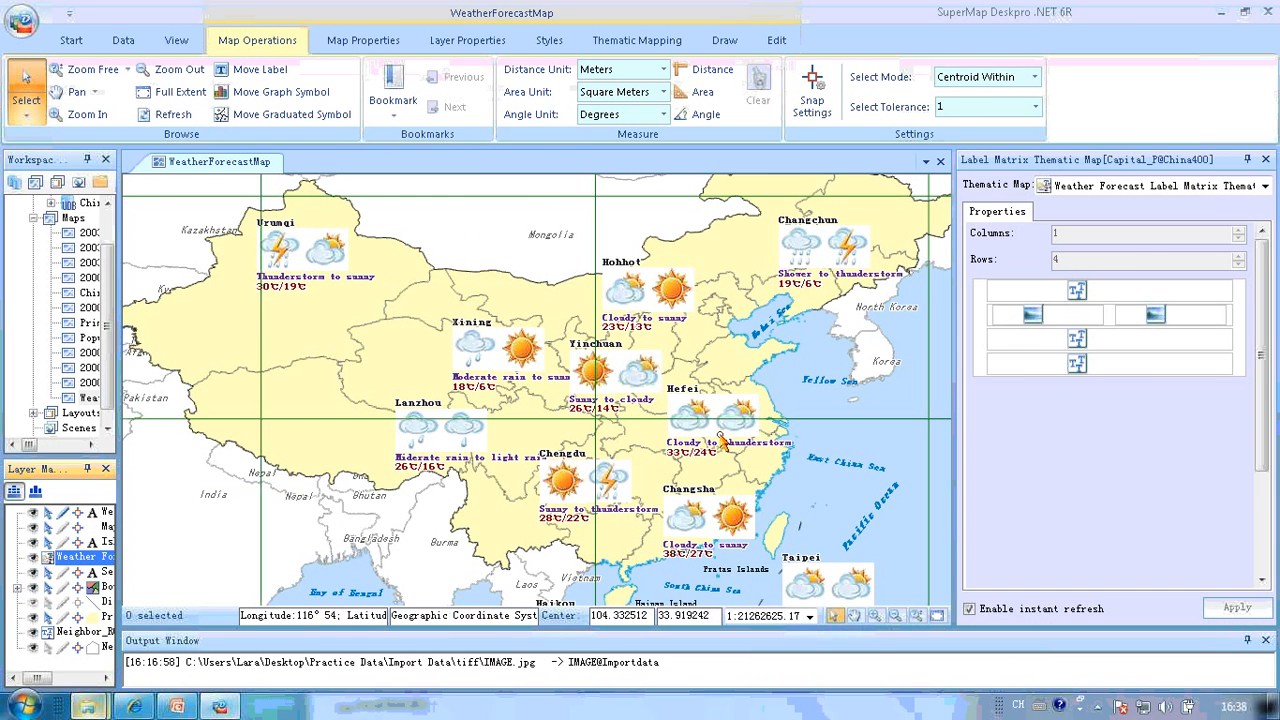
click(1207, 168)
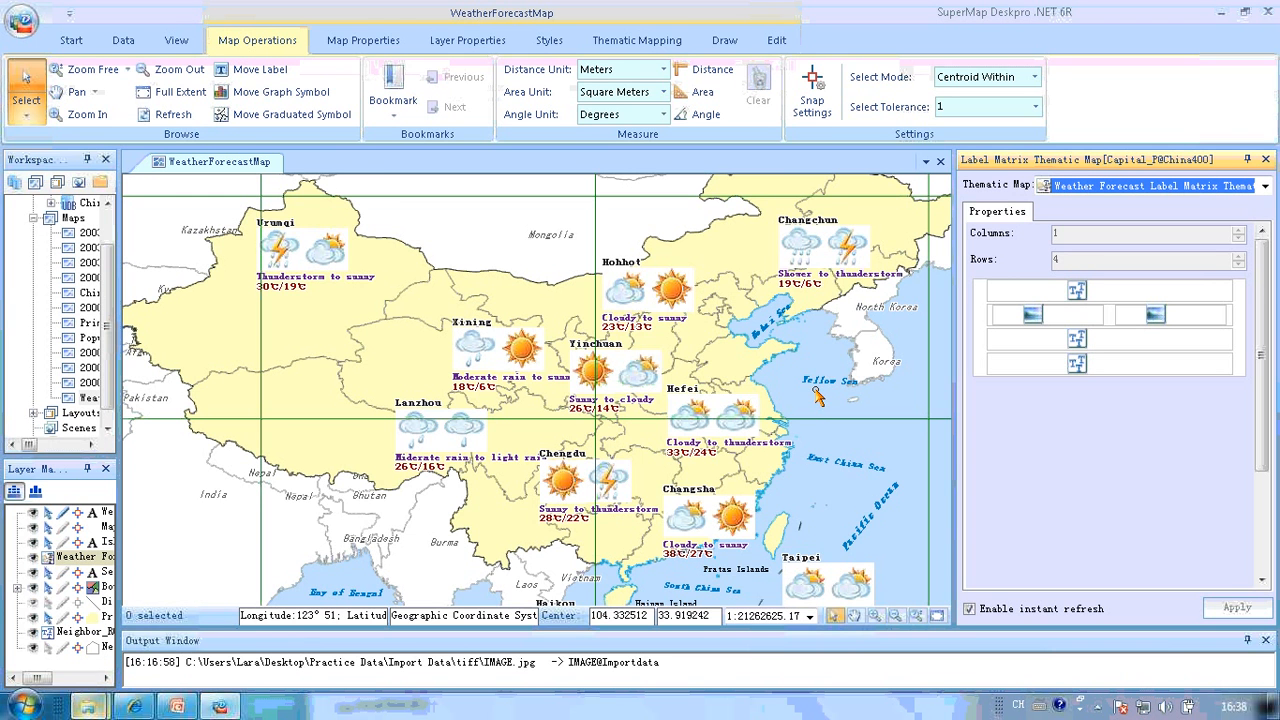
Look at the types of new label thematic map on offer, including Label Matrix, without creating one
click(652, 40)
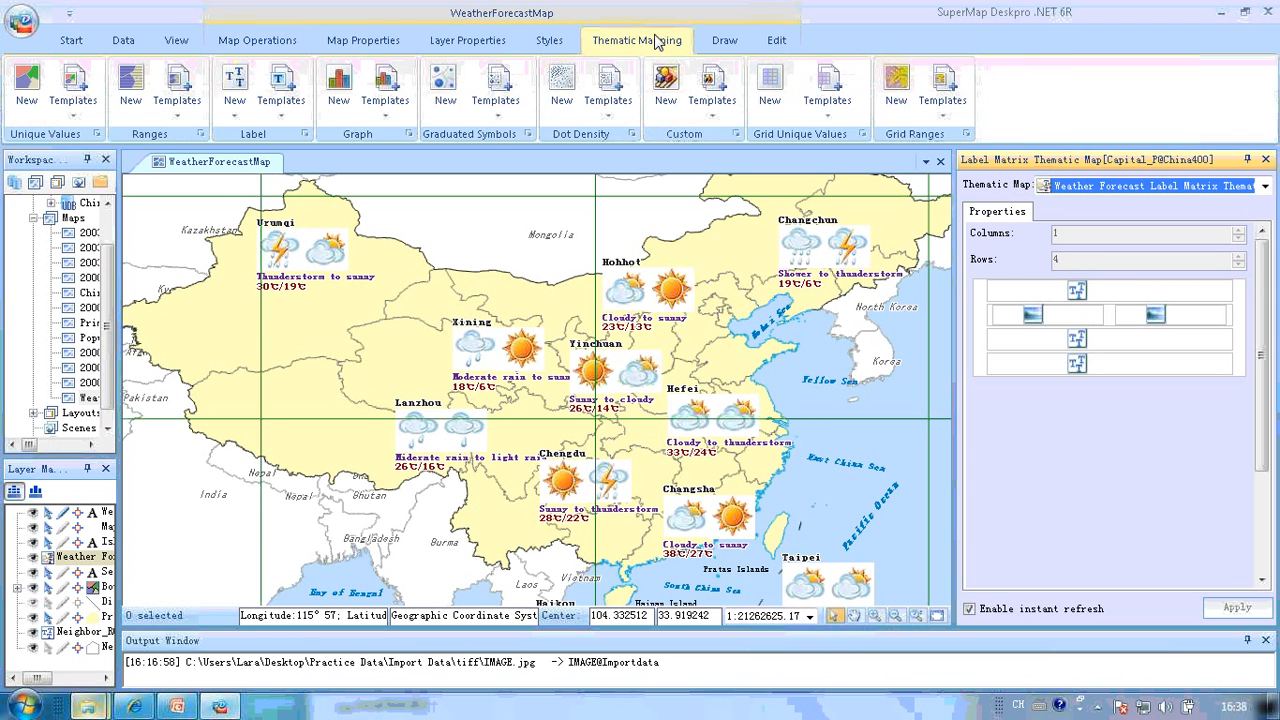
click(234, 105)
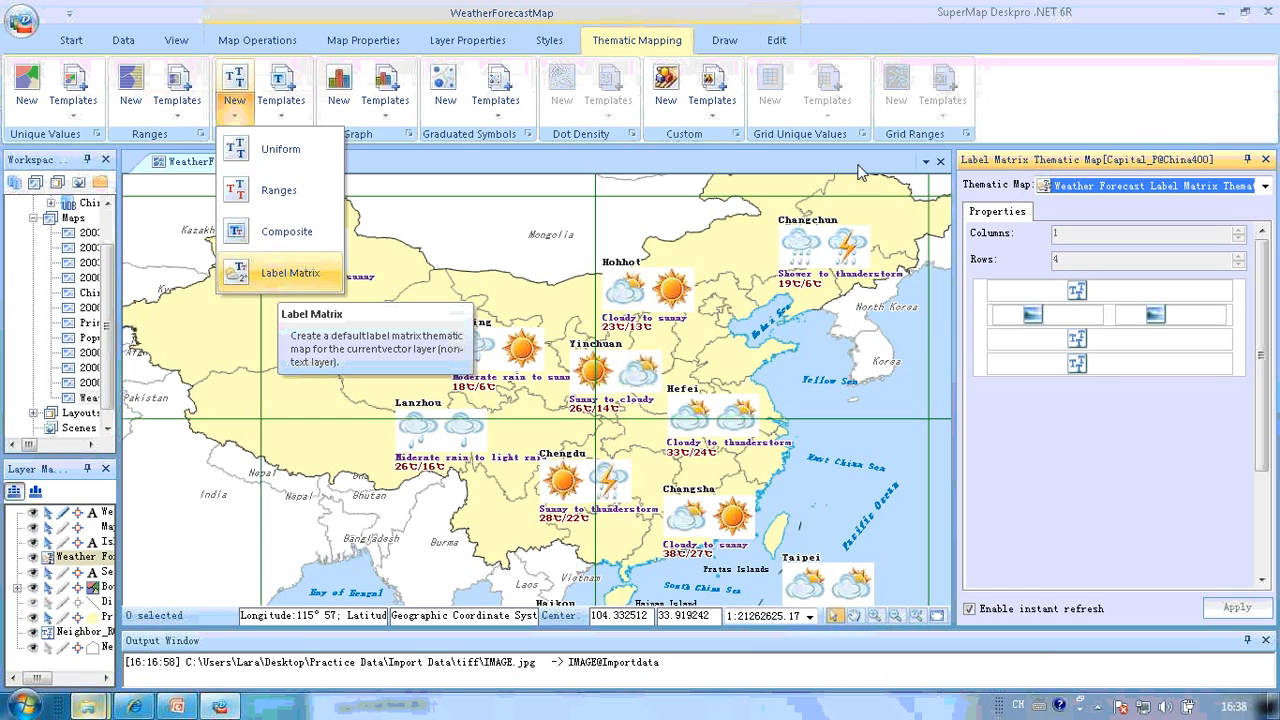
click(1035, 117)
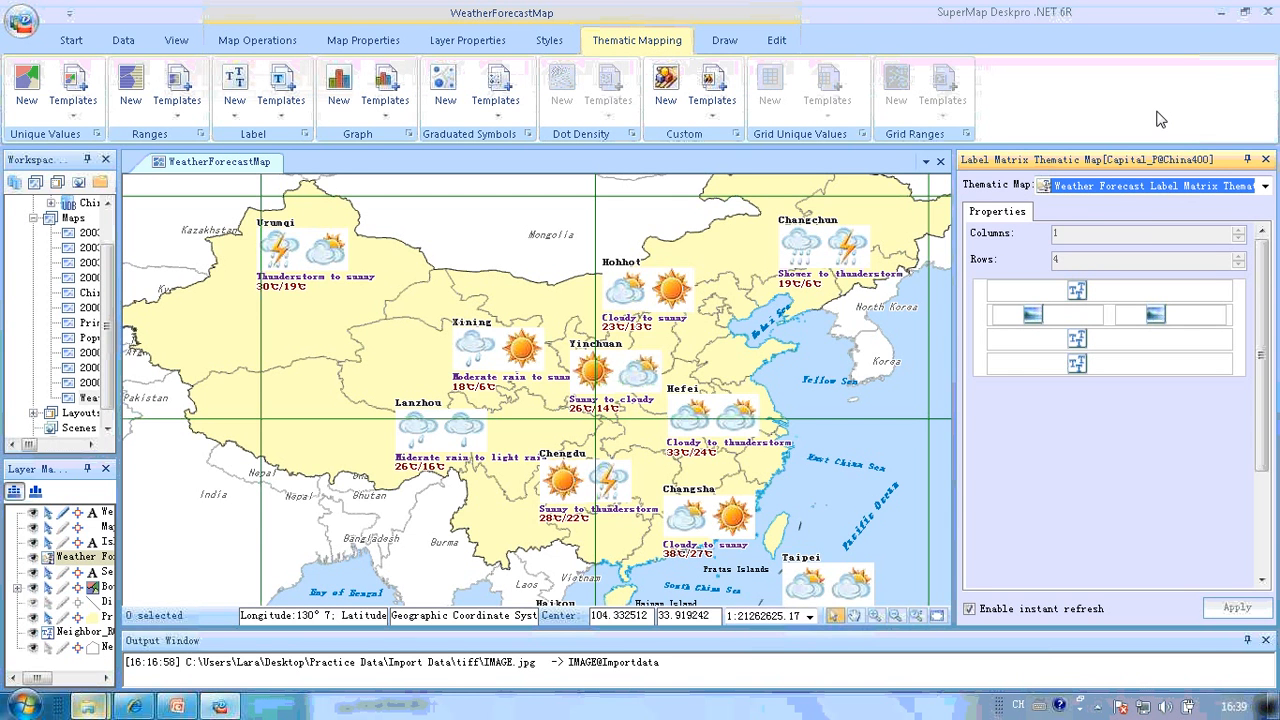
Examine the label matrix's row and column structure and the properties of its capital name, nested picture and weather text cells
click(1243, 320)
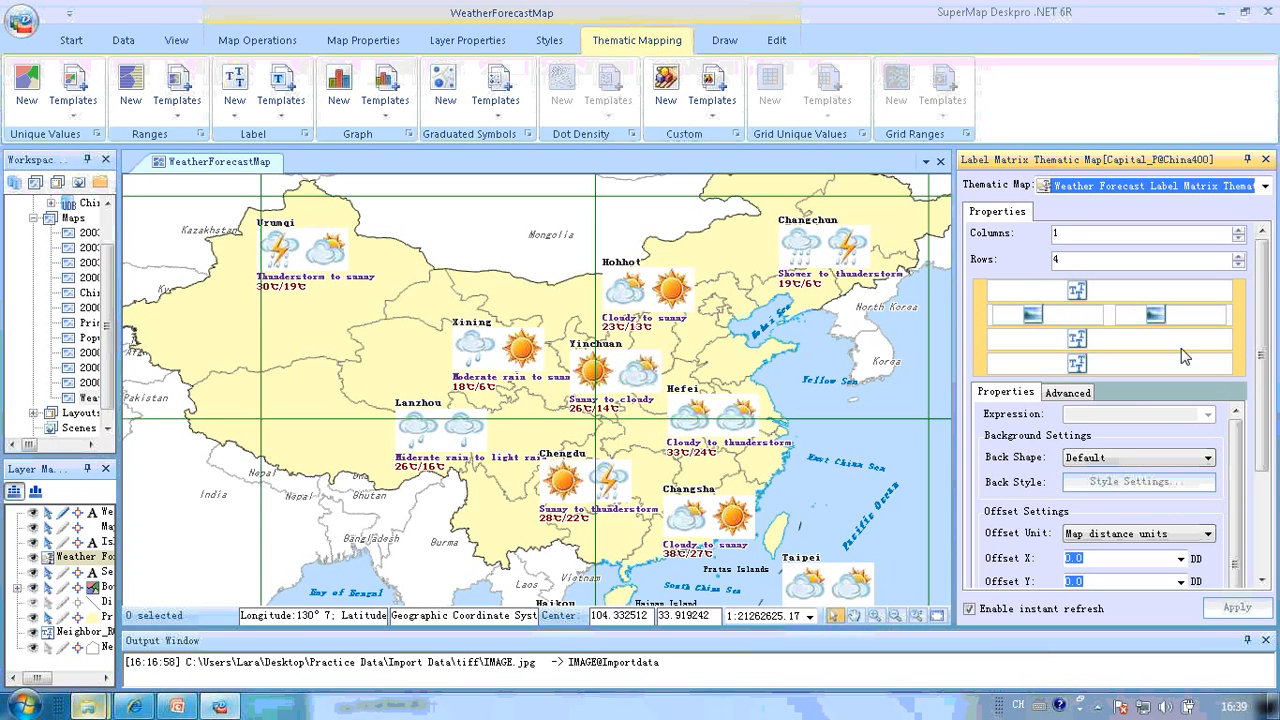
click(1213, 293)
click(1213, 292)
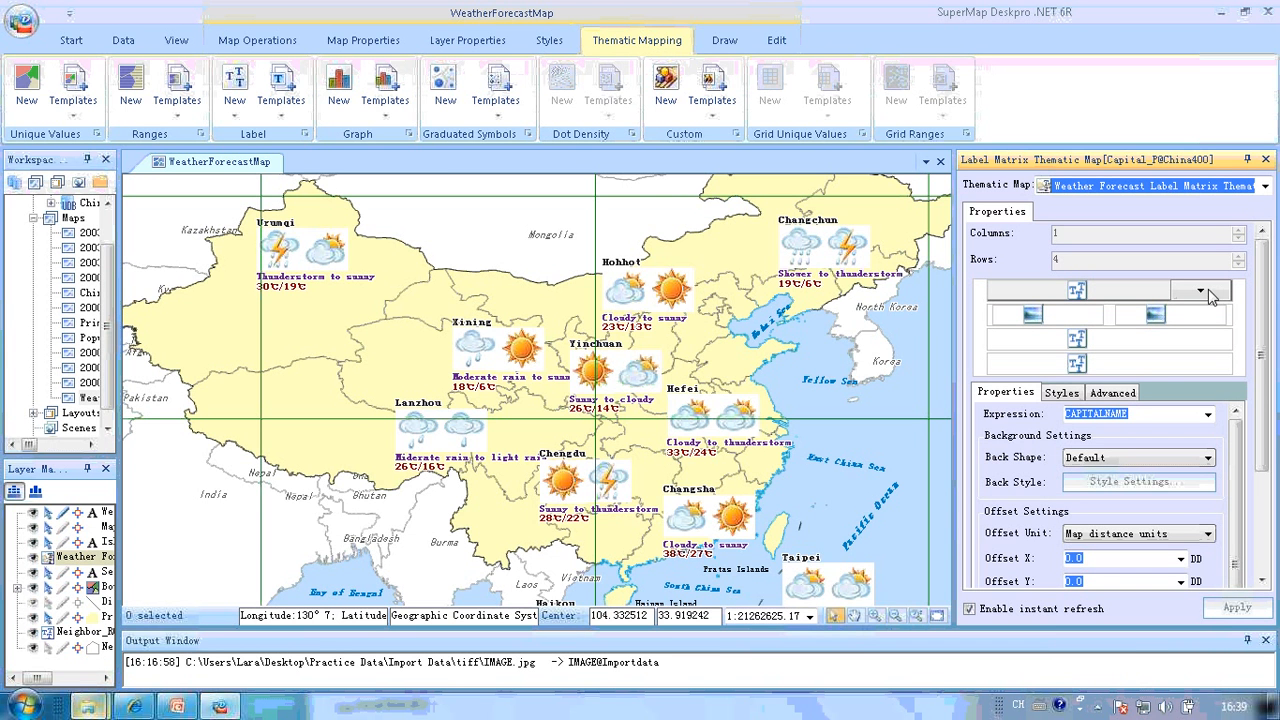
click(1173, 416)
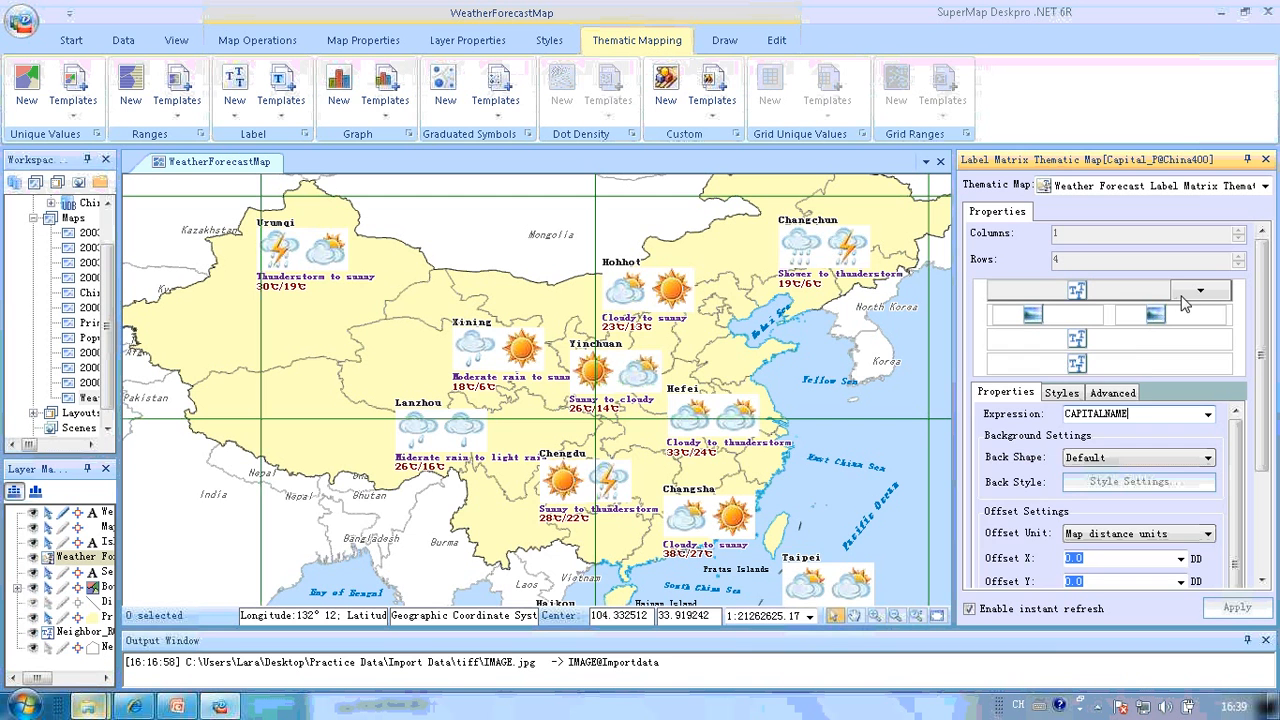
click(1232, 318)
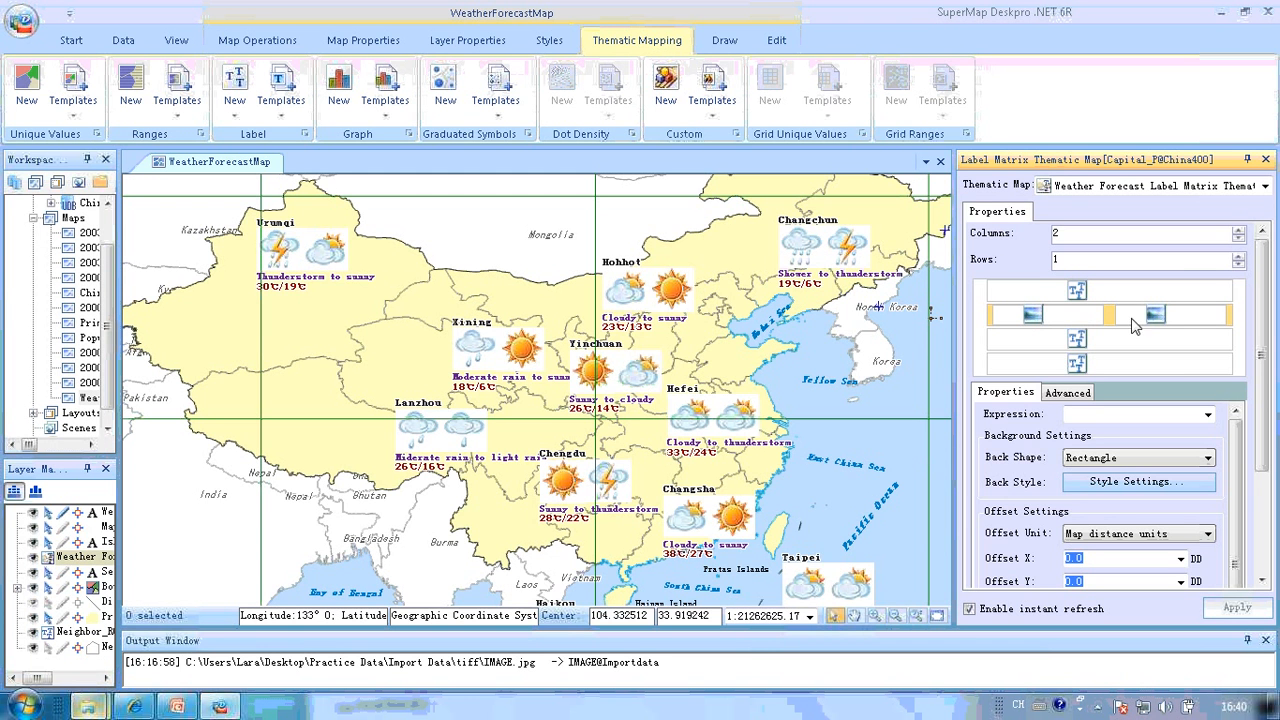
click(1208, 345)
click(1208, 345)
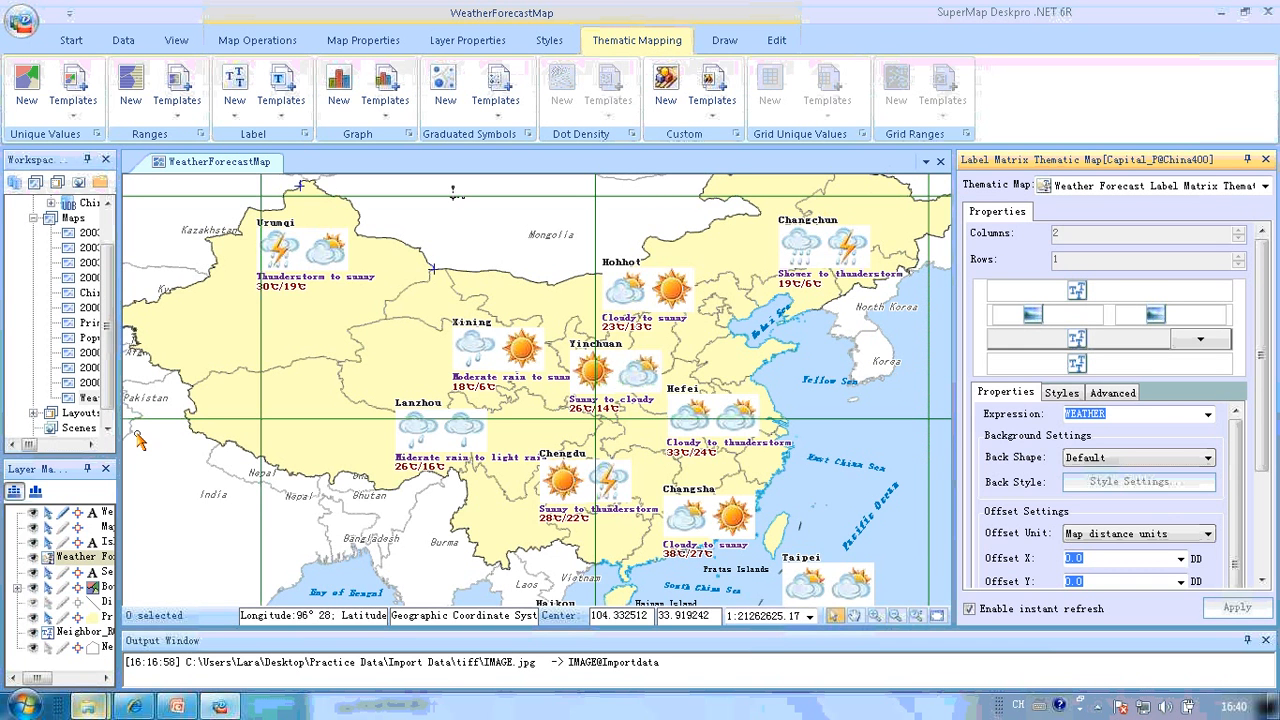
Widen the manager panes and open the Provinces_R dataset of the China400 datasource in a new map
drag(120, 424, 180, 420)
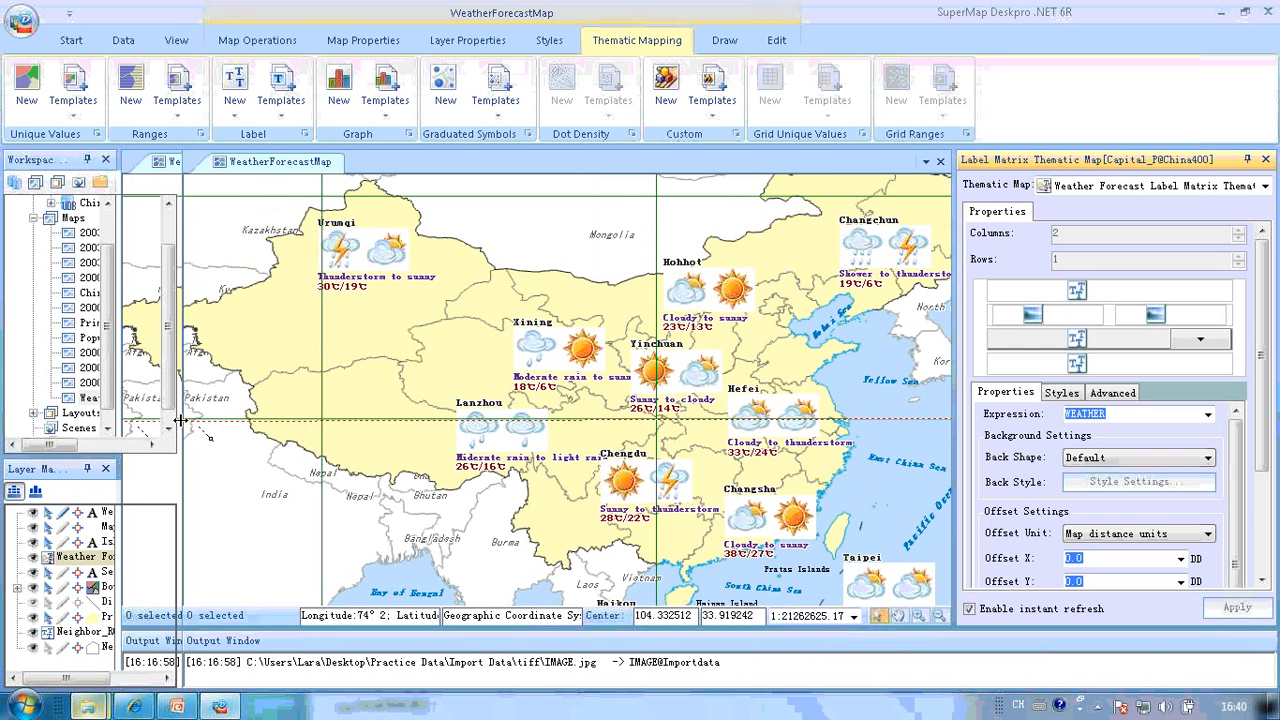
click(34, 218)
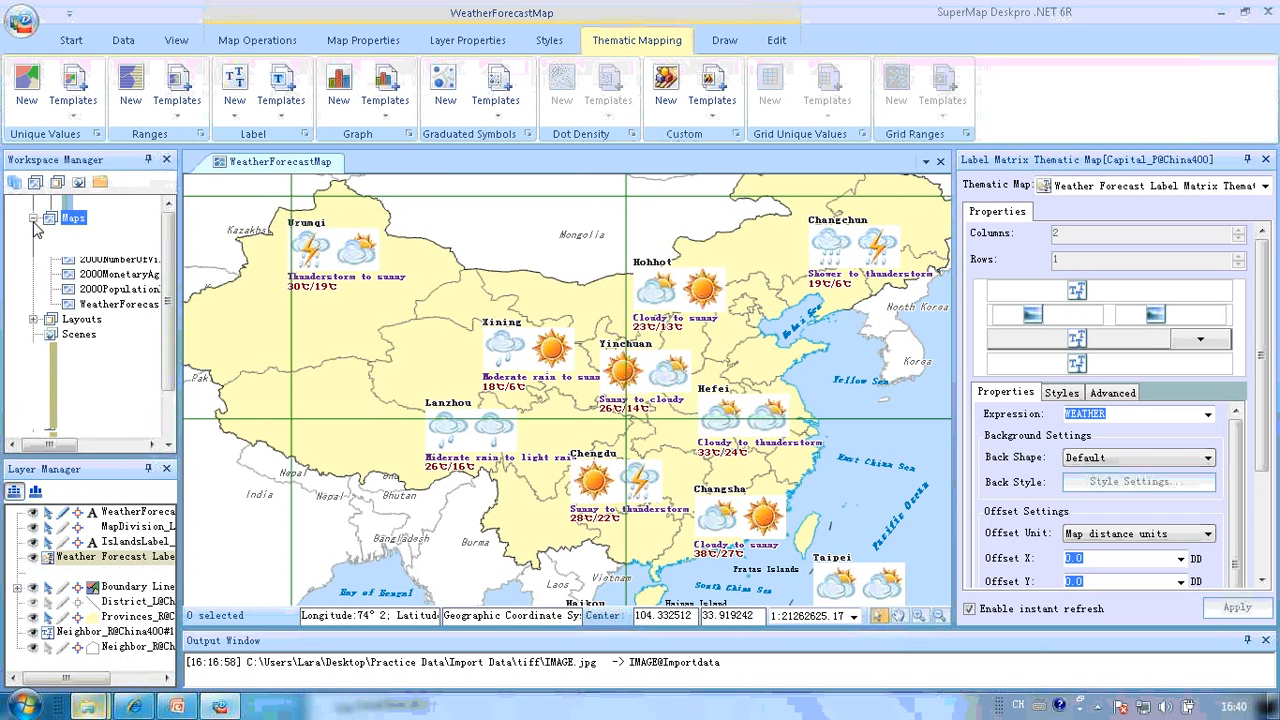
click(51, 249)
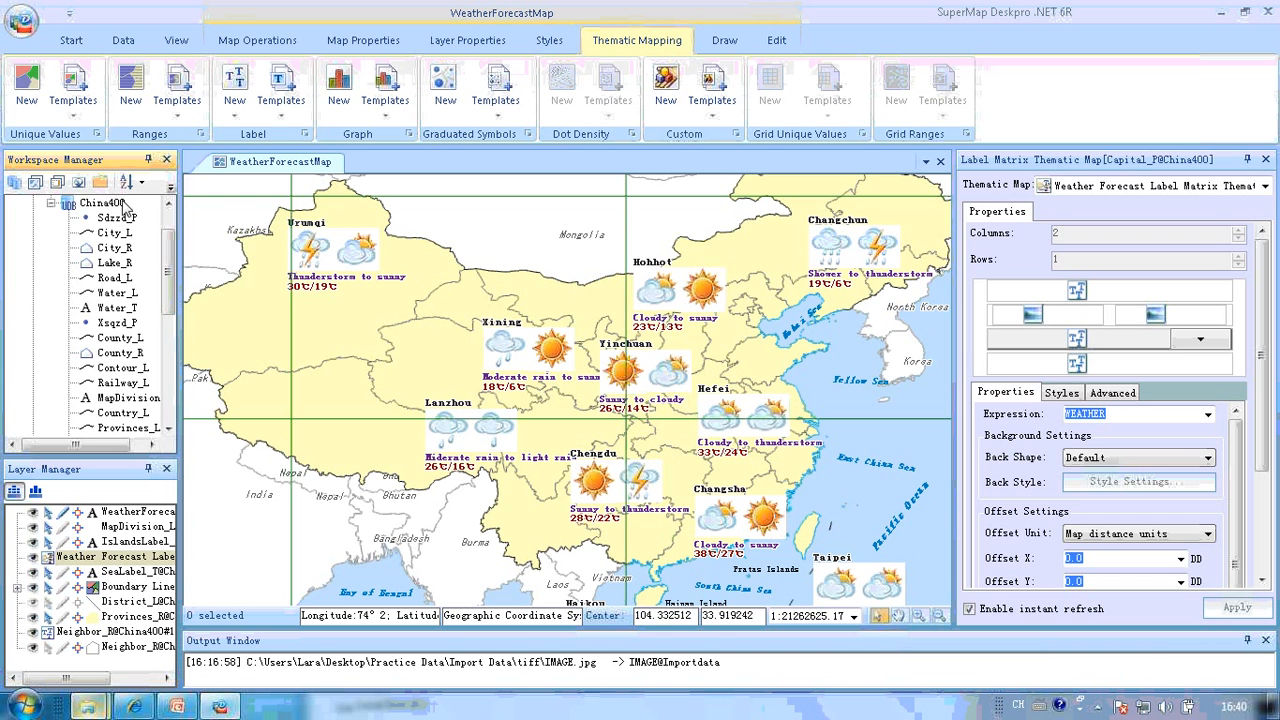
drag(172, 290, 155, 383)
click(127, 292)
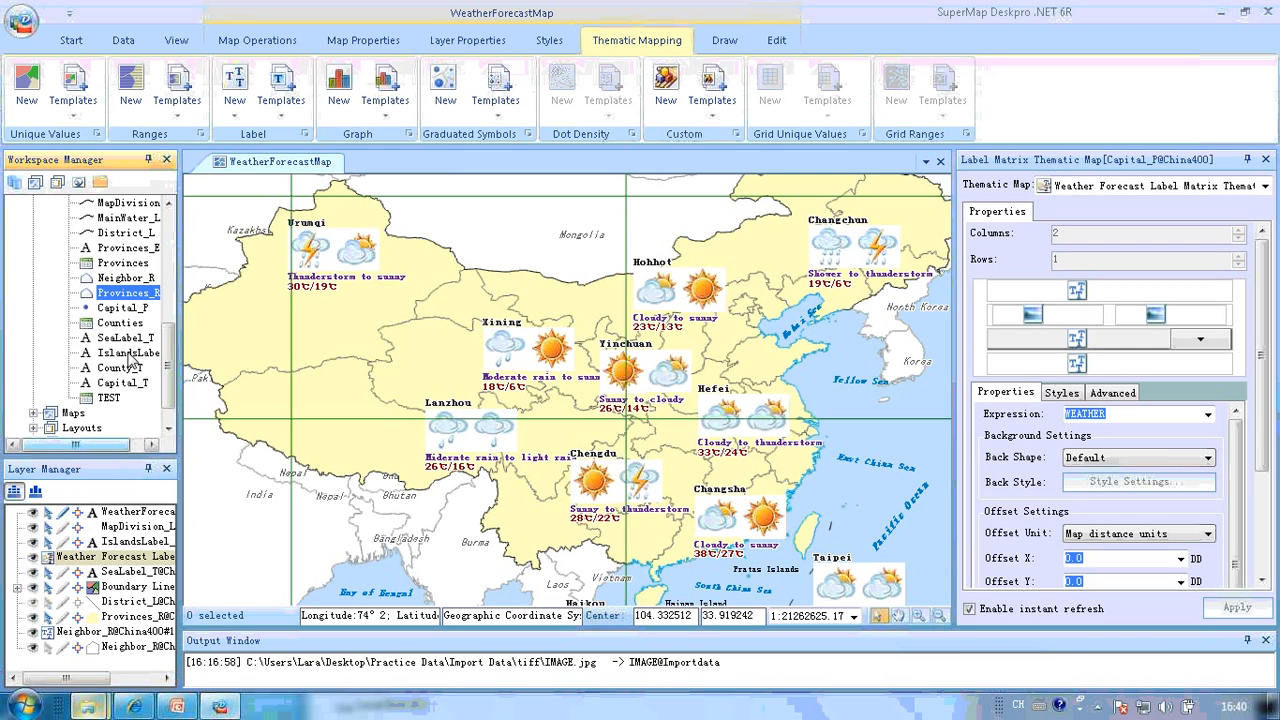
double_click(127, 294)
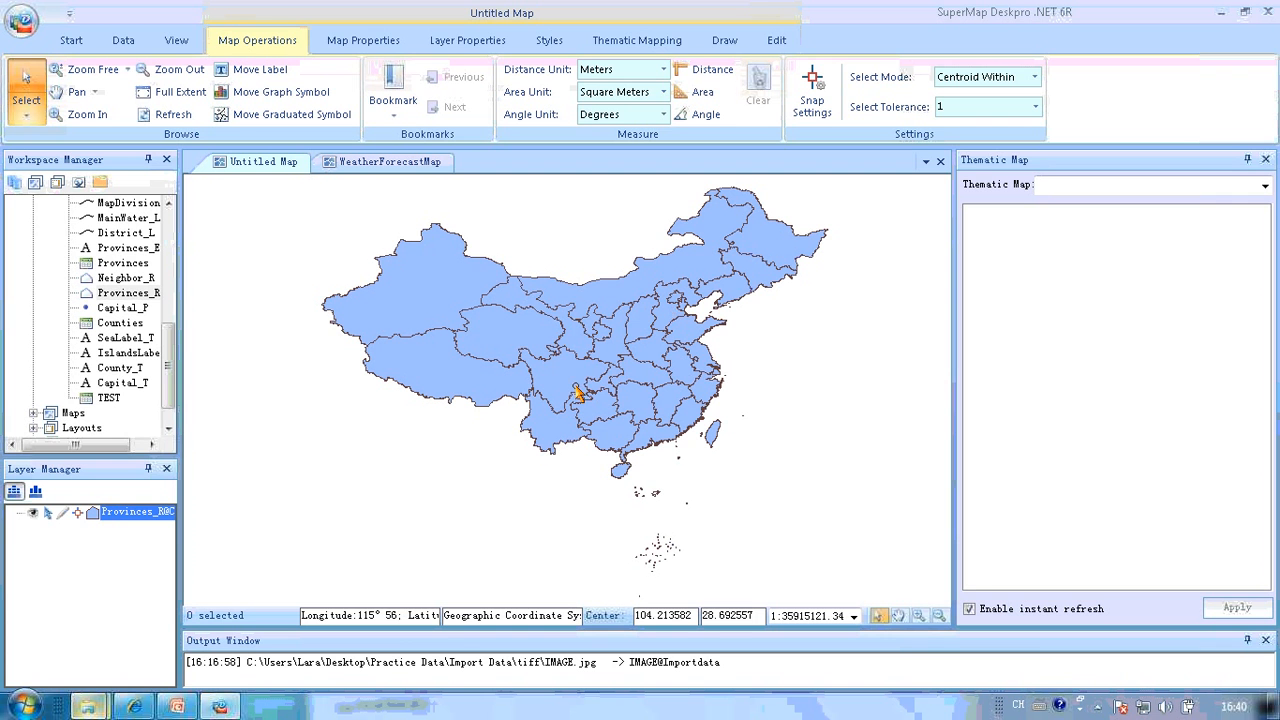
Set the fill foreground color of the Provinces_R layer to light green in its style settings
click(93, 514)
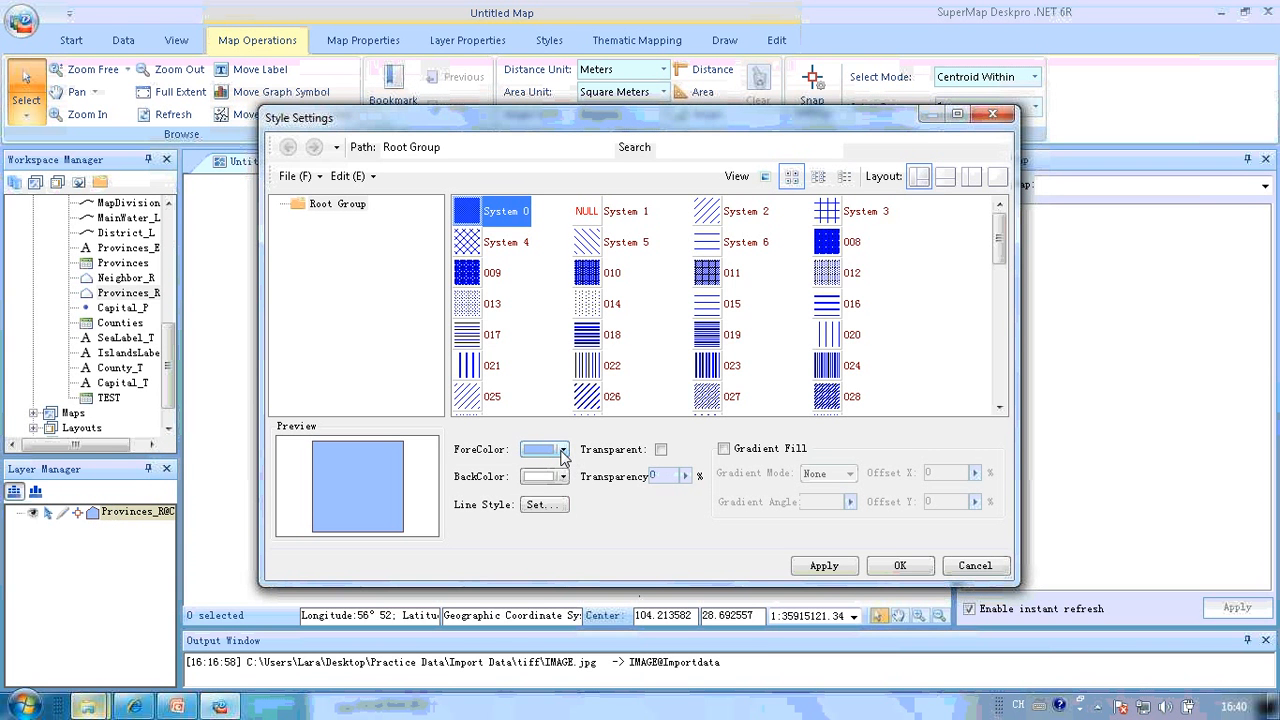
click(563, 451)
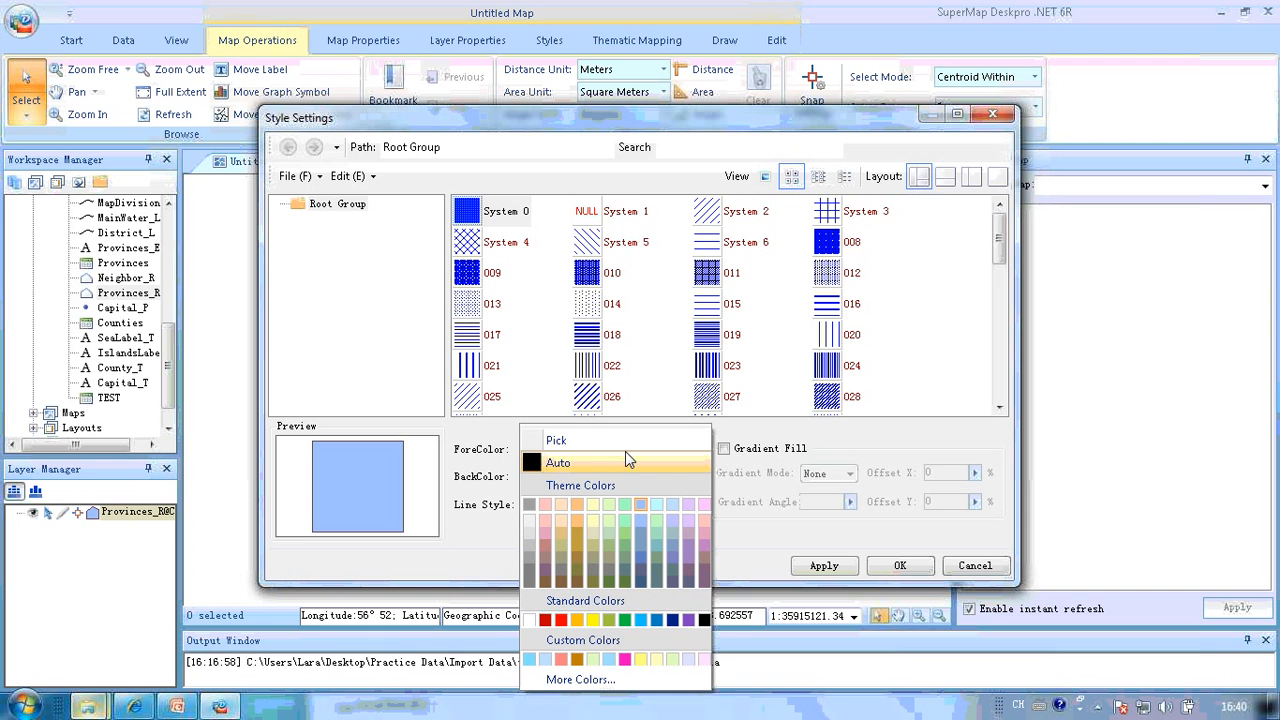
click(606, 522)
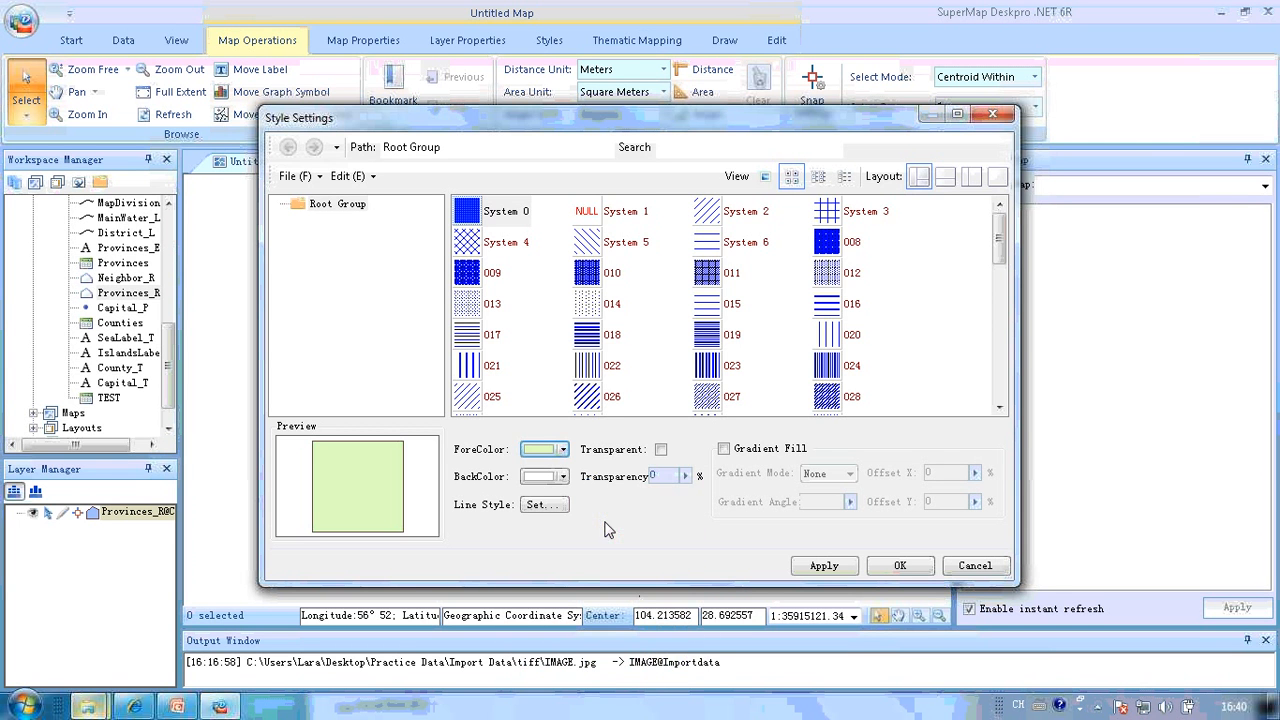
click(903, 567)
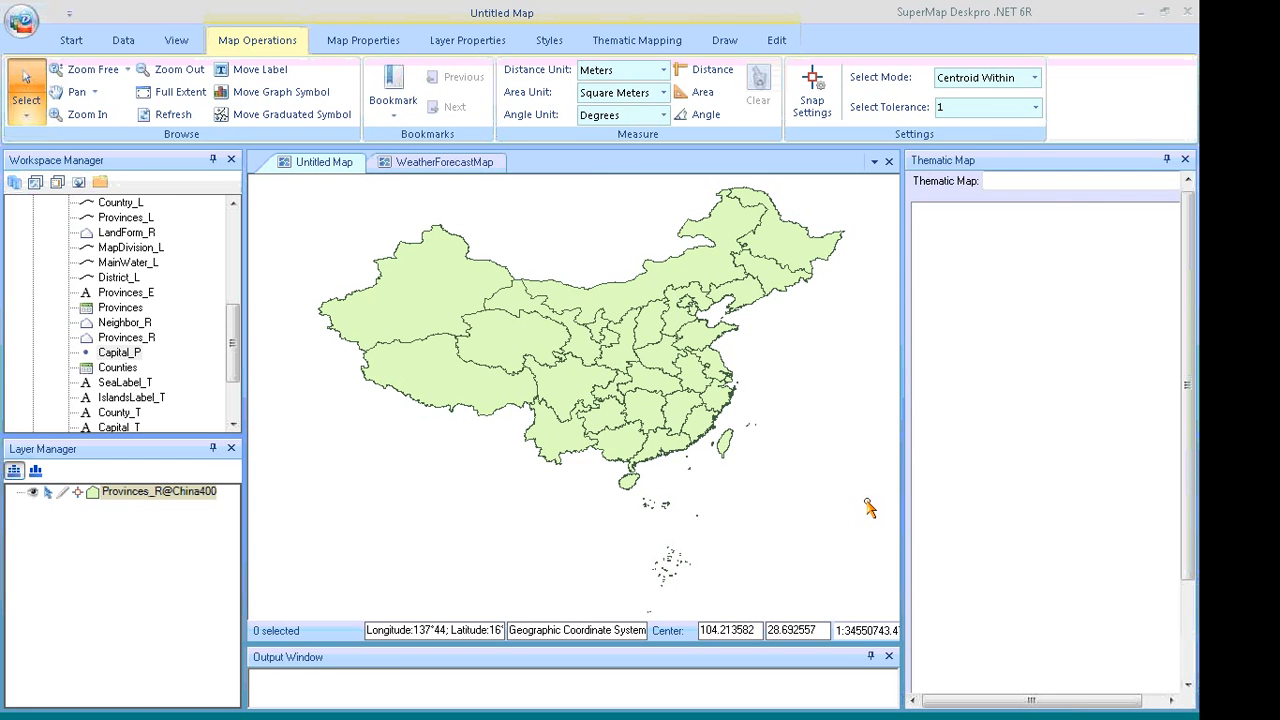
Change the fill foreground color of the Provinces_R layer to light yellow from the theme colors
click(551, 42)
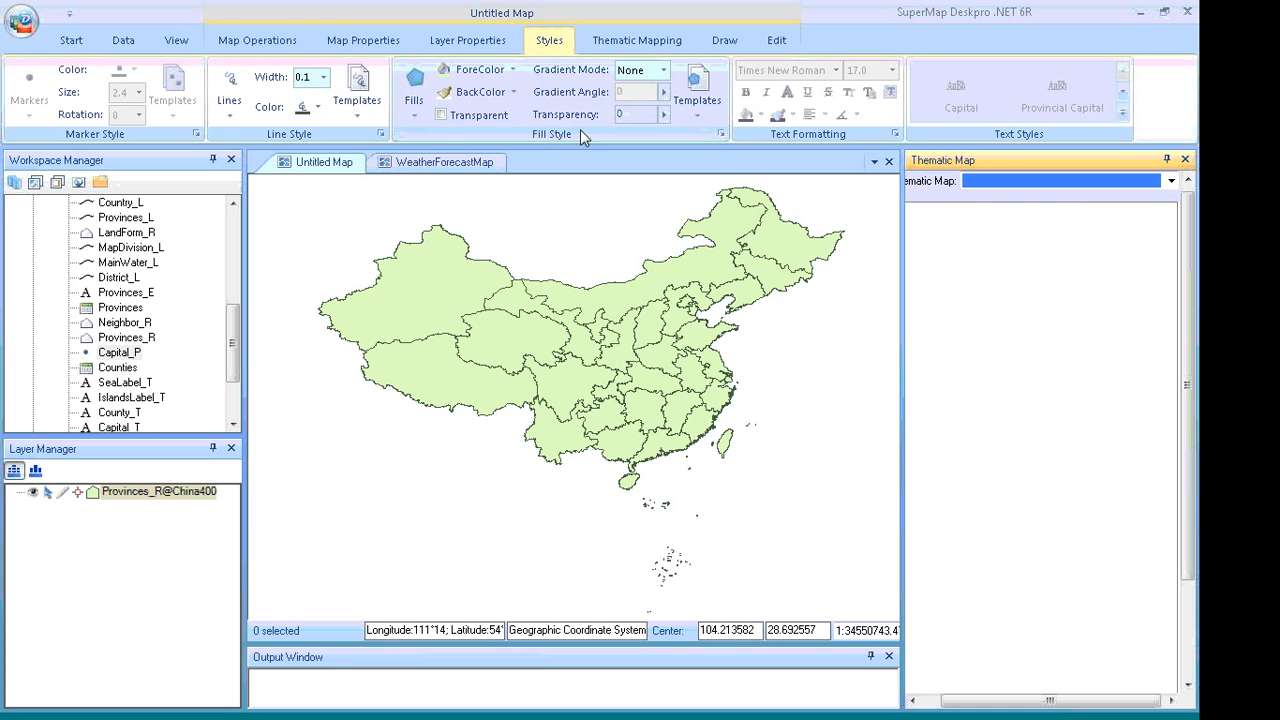
click(513, 71)
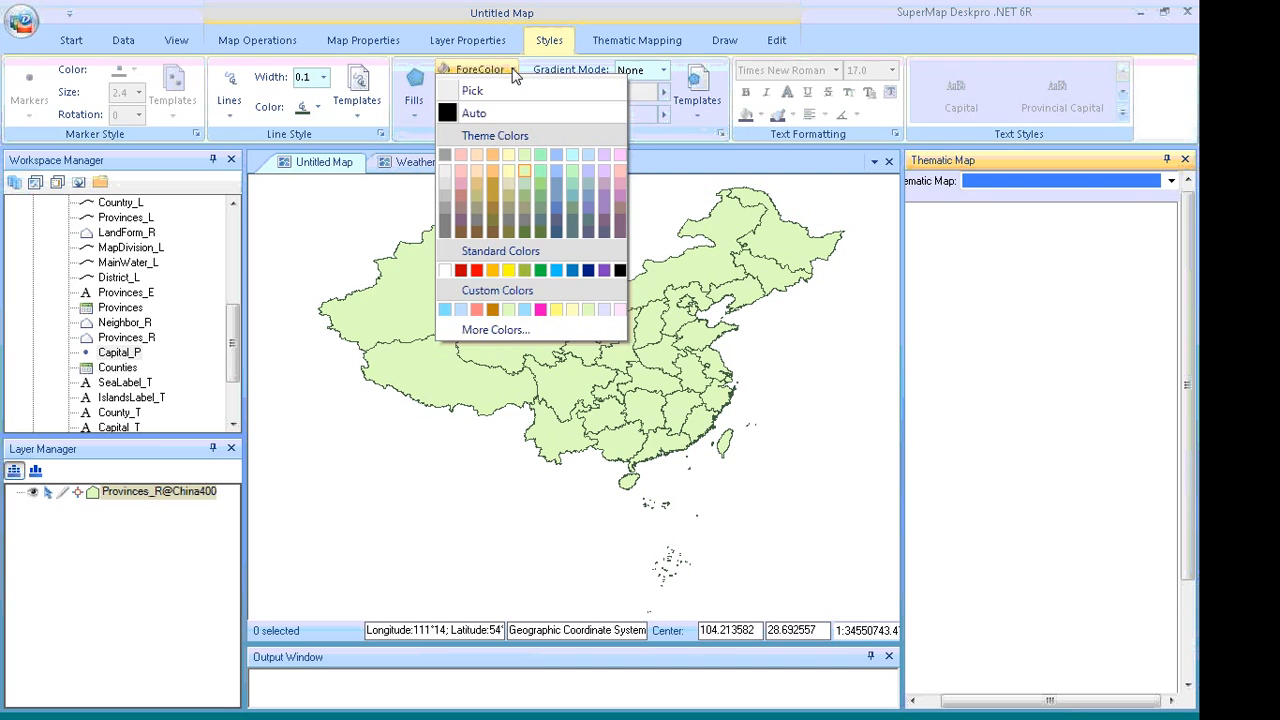
click(508, 155)
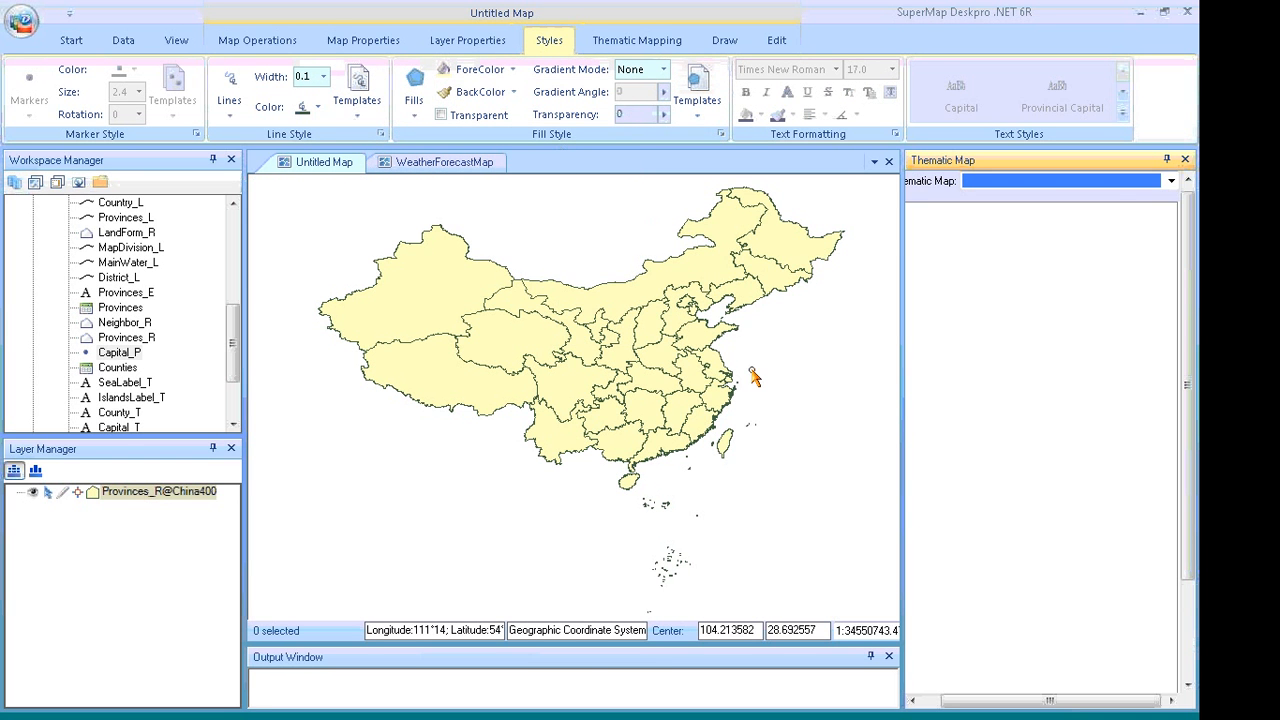
click(857, 367)
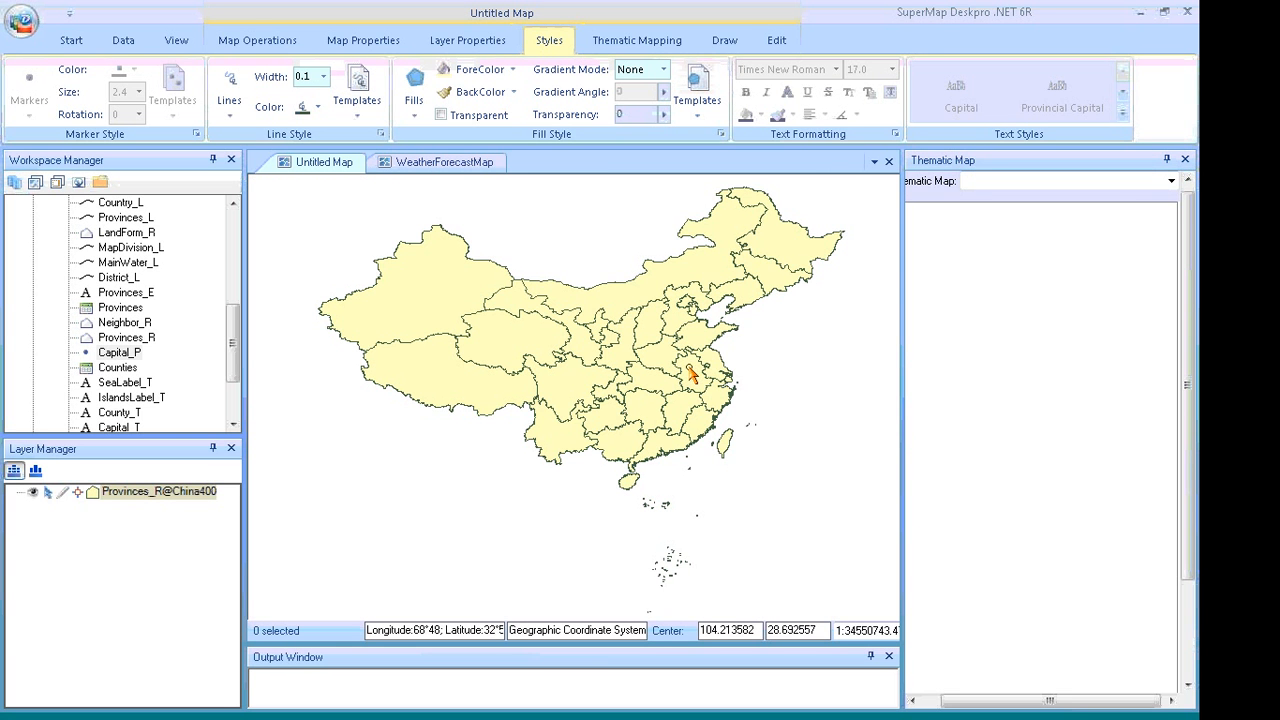
Browse the attributes of the Capital_P dataset and examine its Path_1, Path_2, Temperature, CapitalName and Weather fields
click(122, 353)
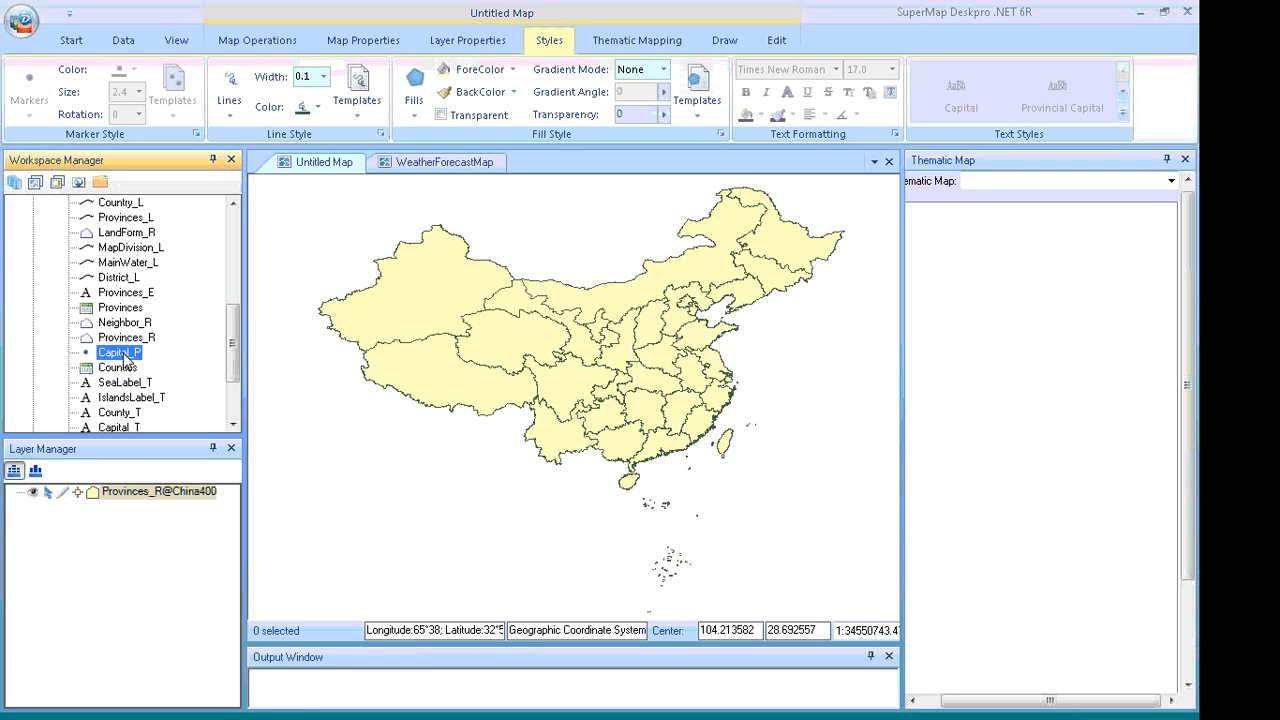
right_click(127, 357)
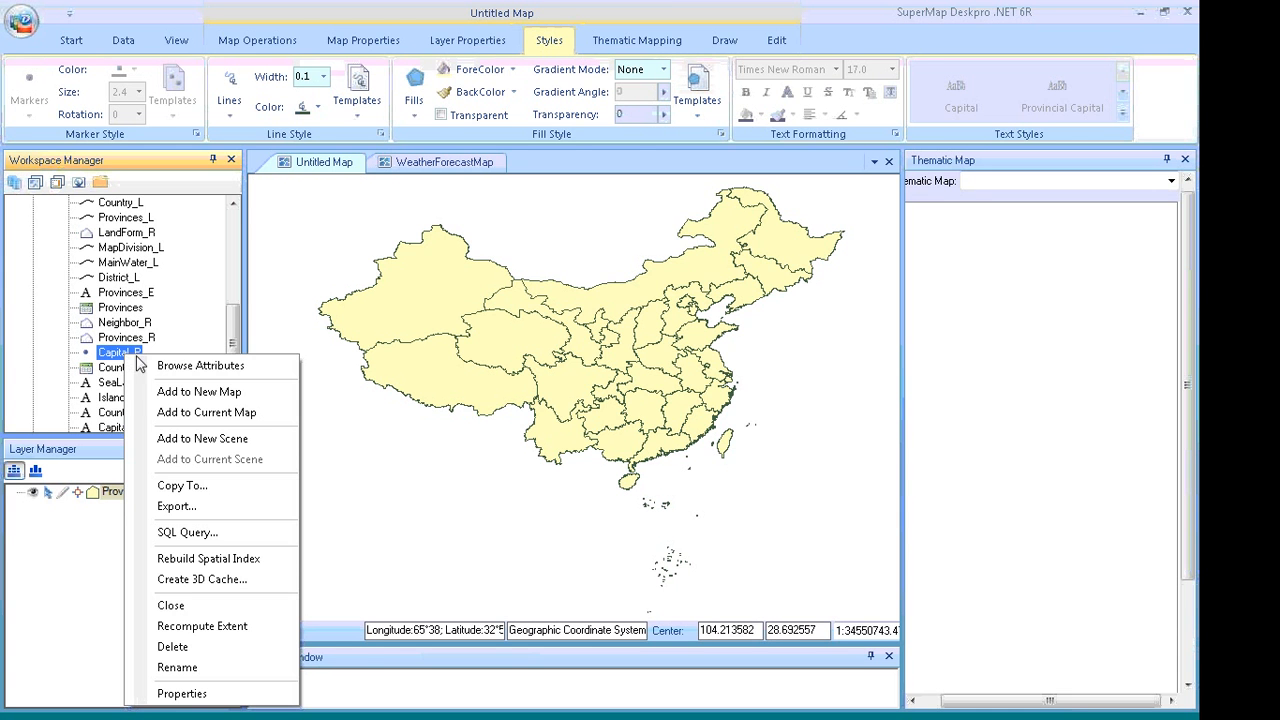
click(236, 368)
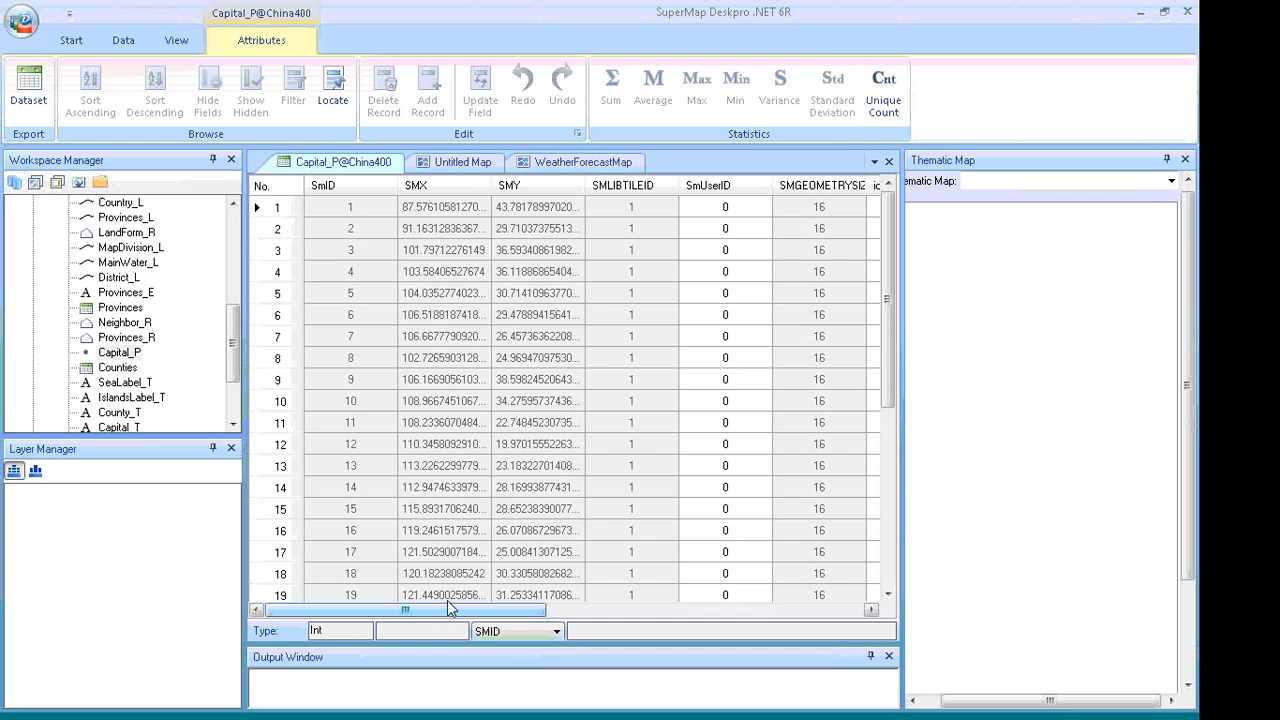
drag(447, 608, 762, 611)
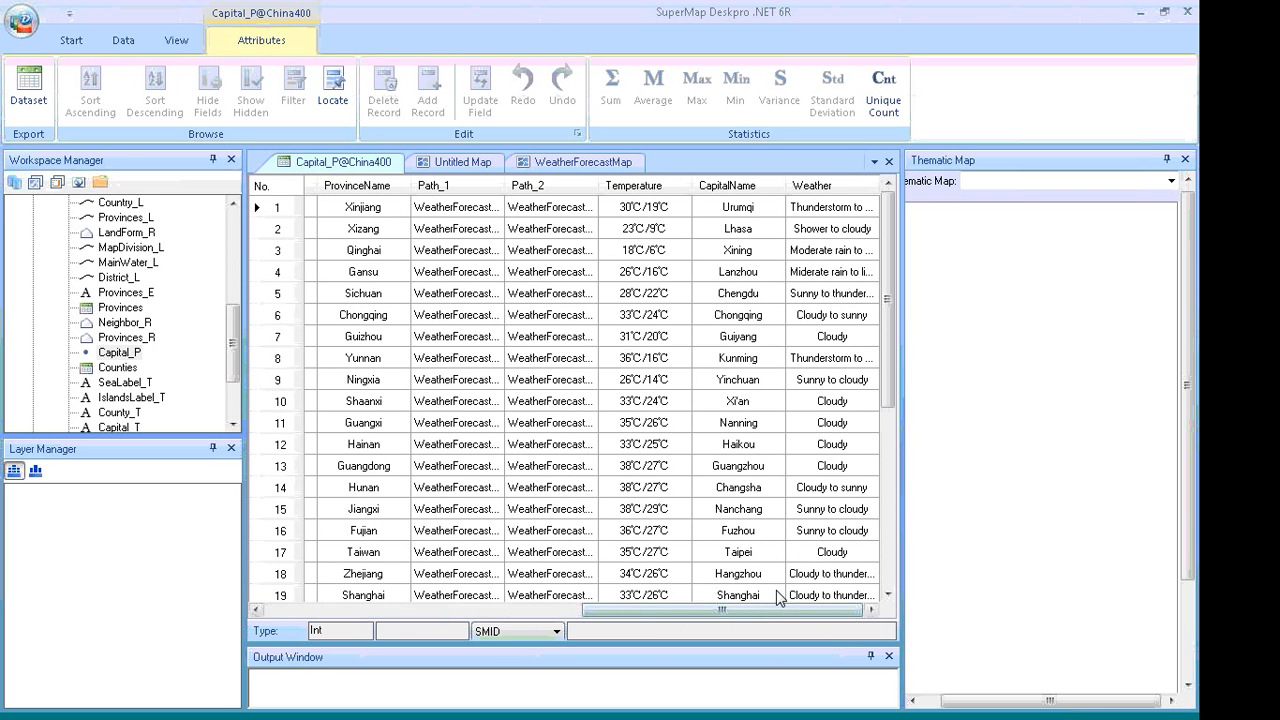
drag(466, 182, 832, 189)
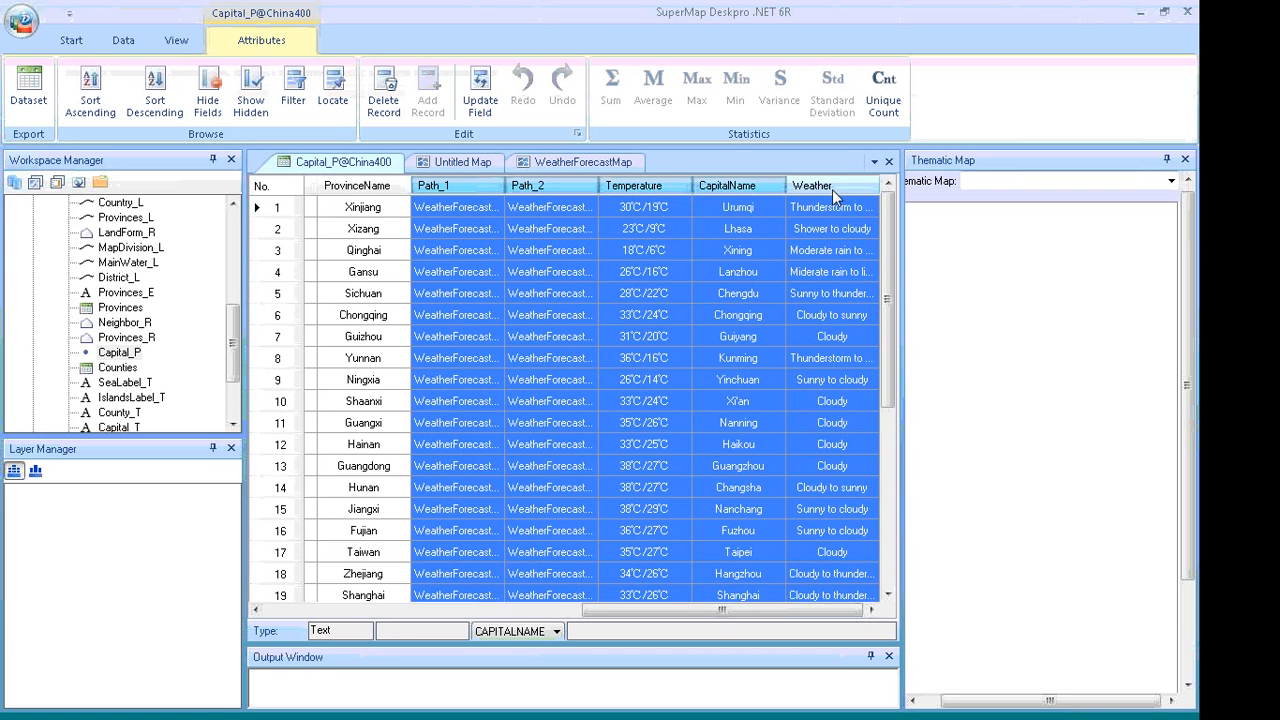
click(659, 186)
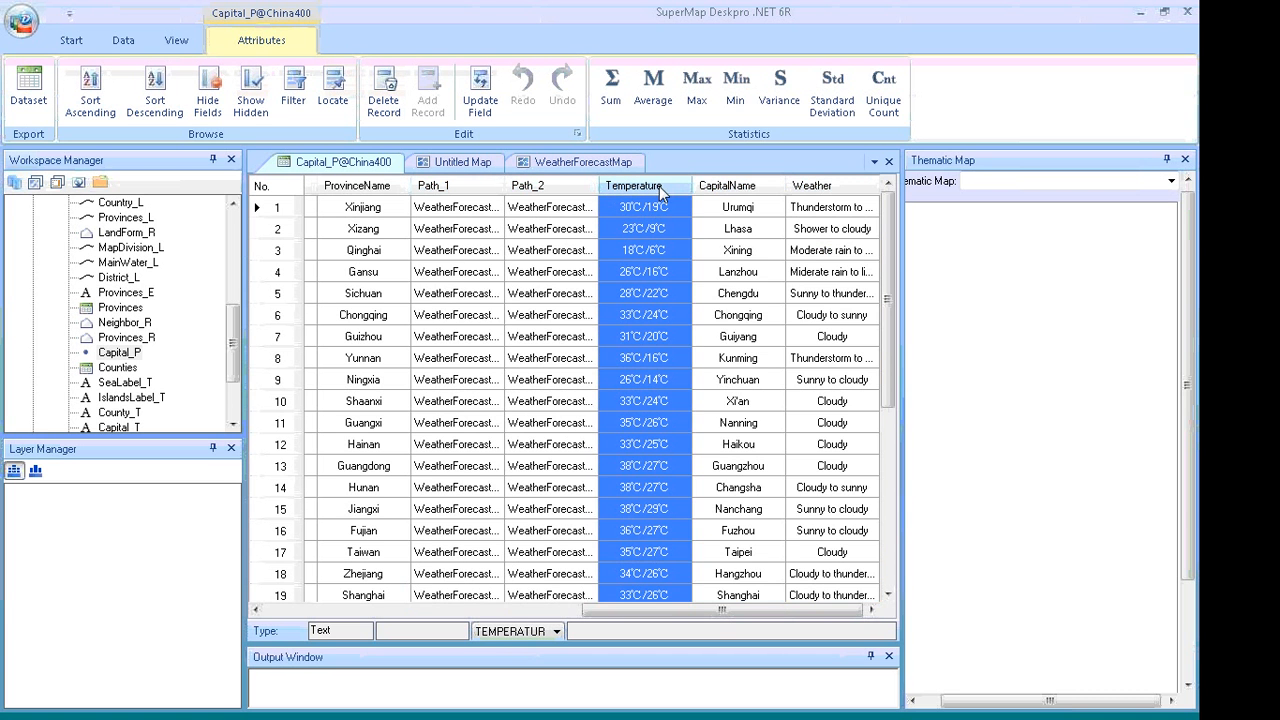
click(735, 188)
click(833, 187)
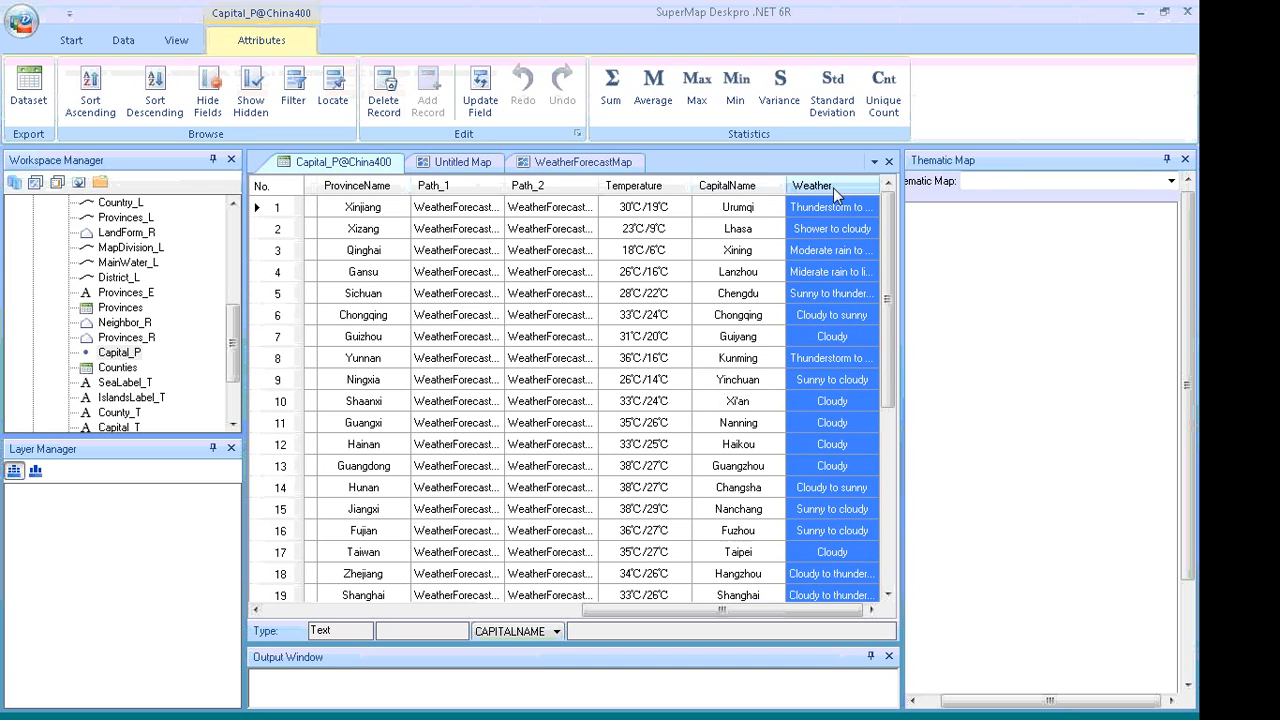
Widen the Path_1 and Path_2 columns and examine the weather picture paths stored in them
ctrl+click(512, 186)
drag(503, 185, 537, 185)
click(645, 186)
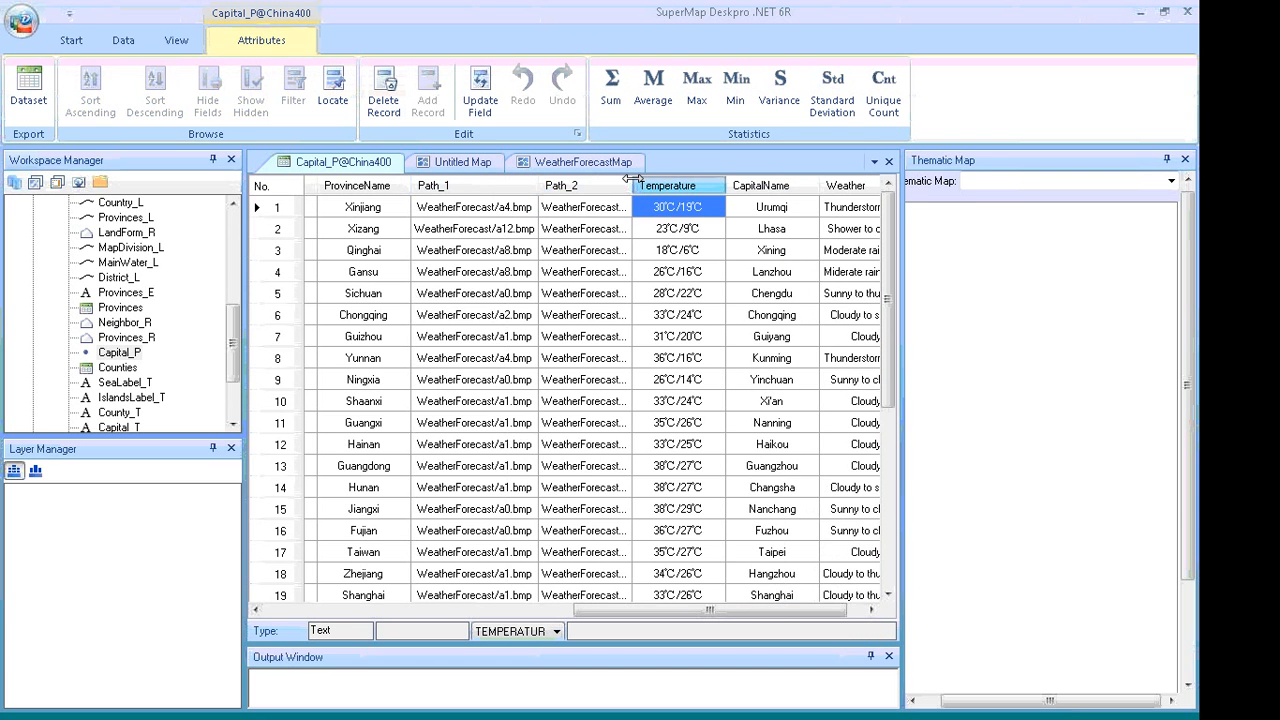
drag(634, 178, 660, 180)
click(470, 186)
ctrl+click(572, 188)
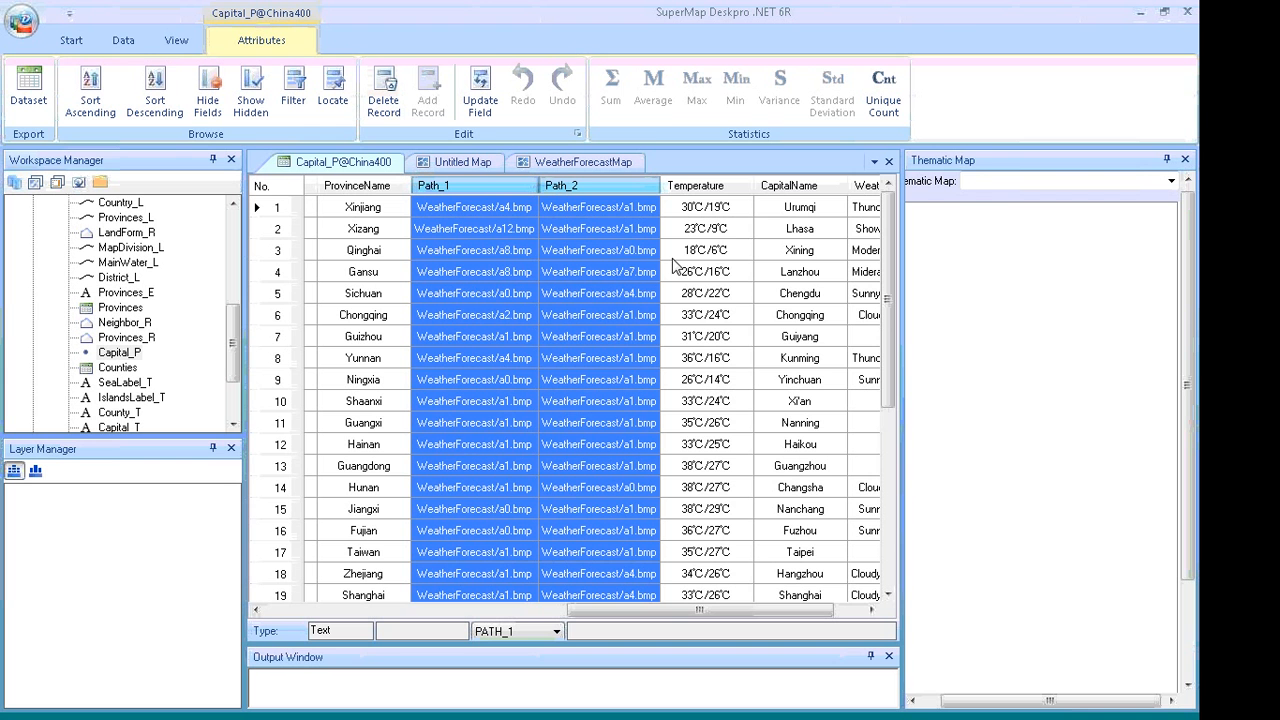
Return to the WeatherForecastMap, switch to Windows Explorer and look through the weather pictures in the WeatherForecast folder under SampleData\China
click(589, 167)
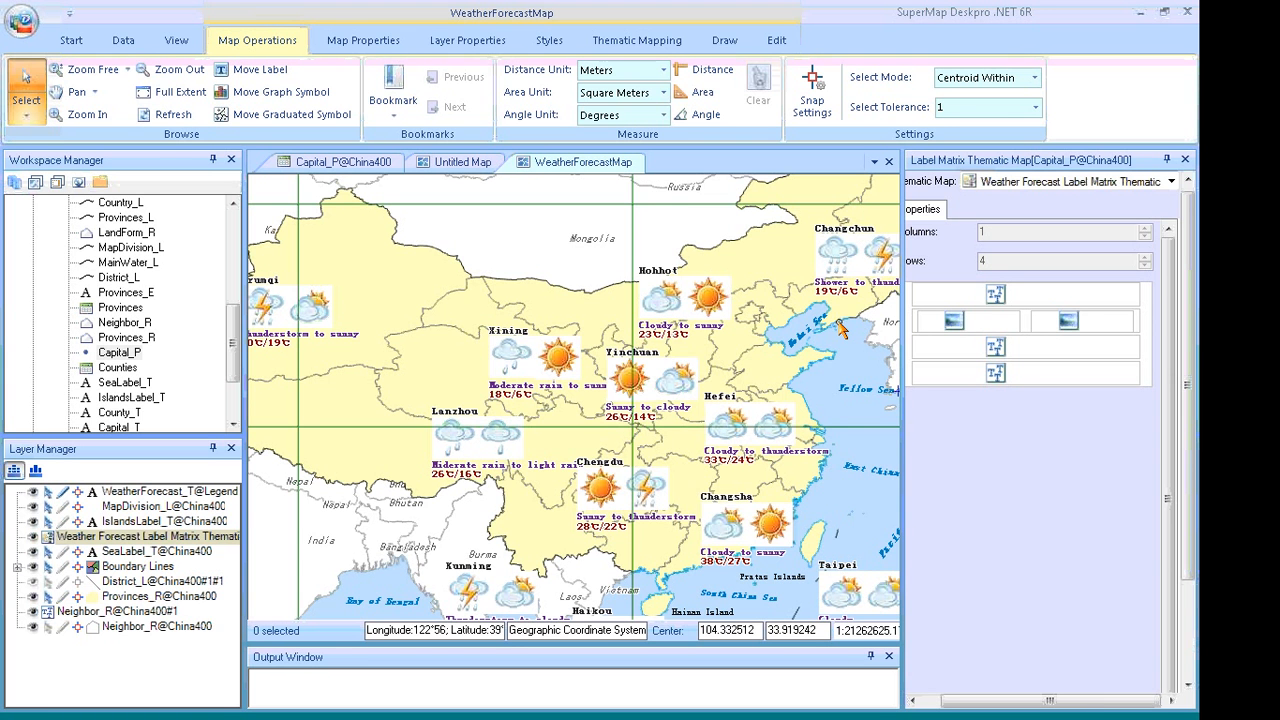
right_click(1099, 679)
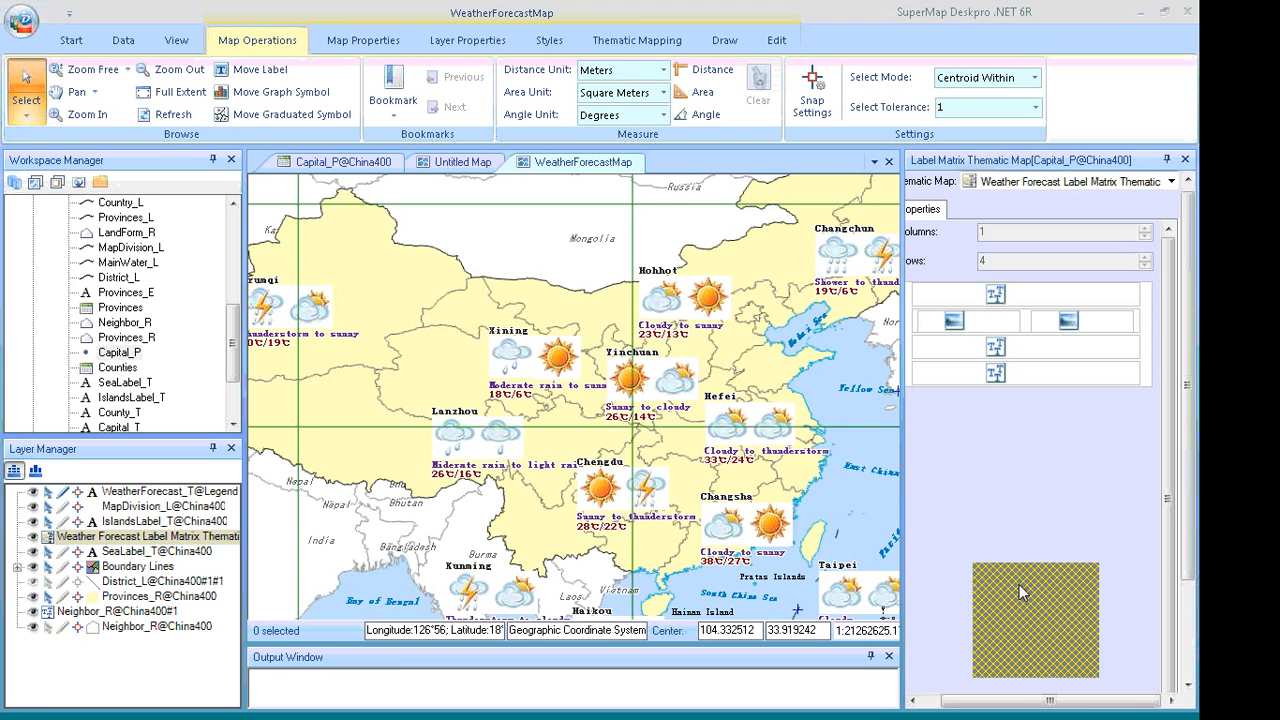
click(1020, 591)
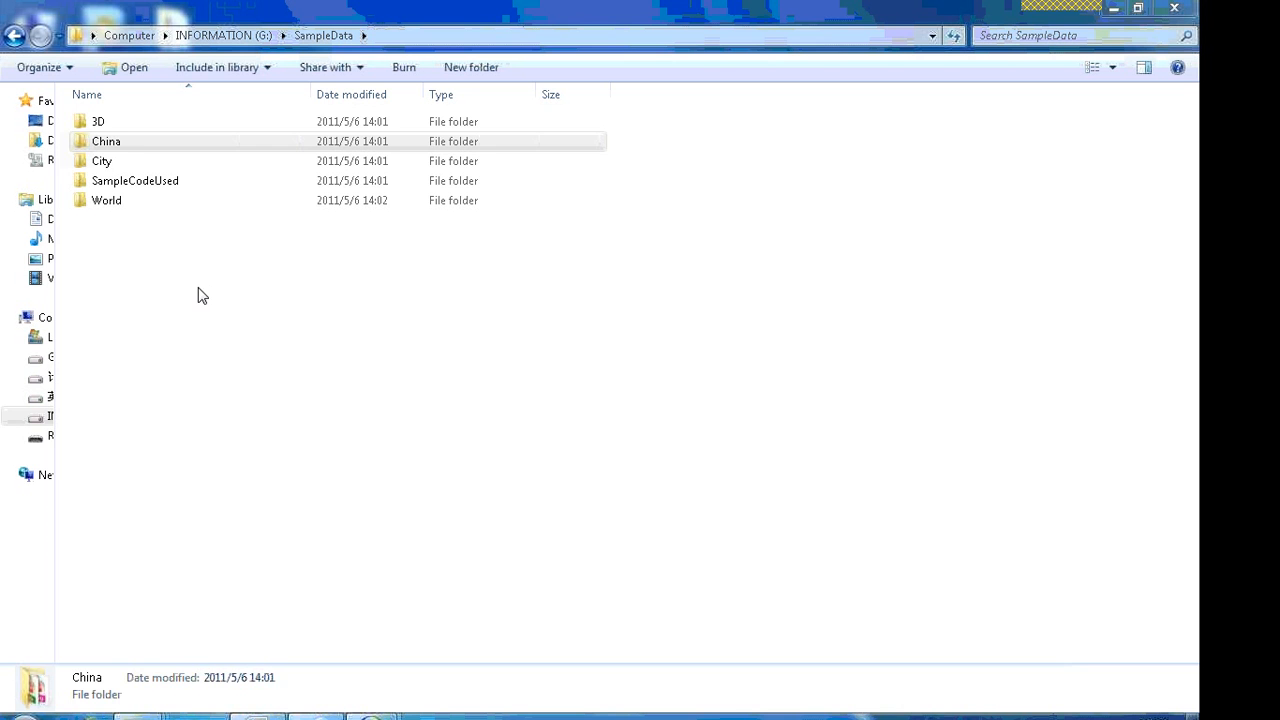
click(130, 146)
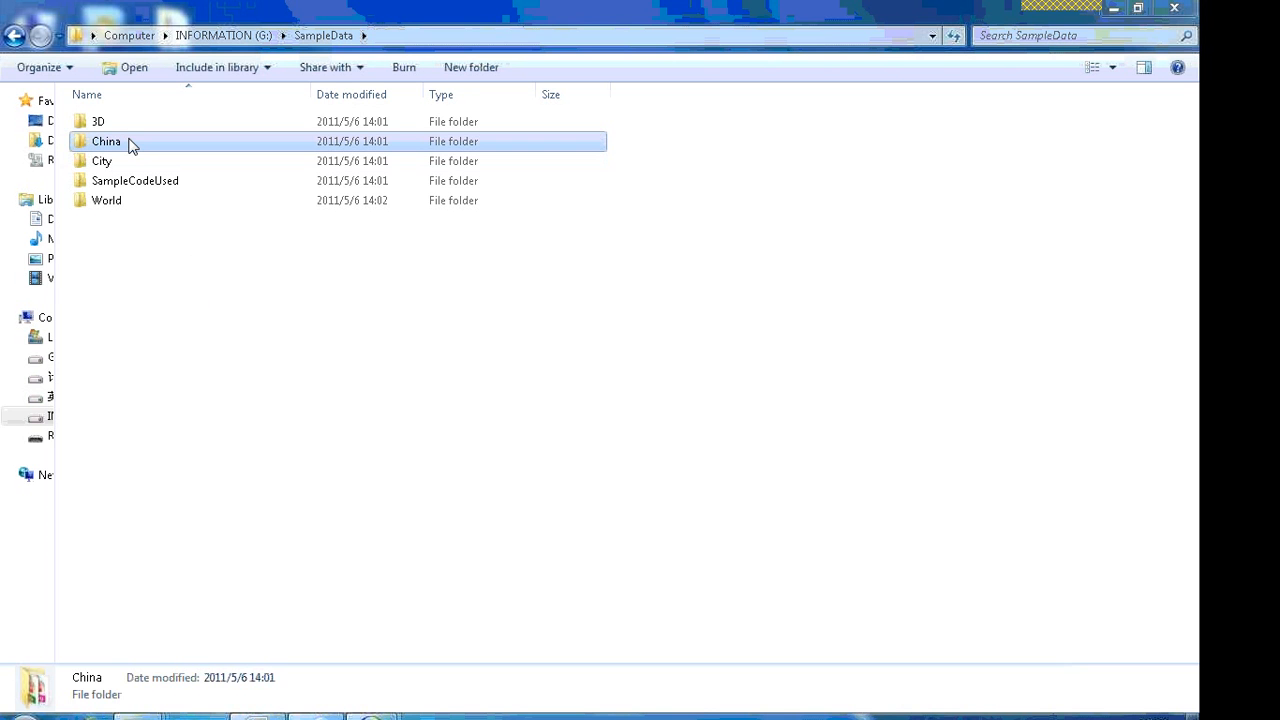
double_click(130, 146)
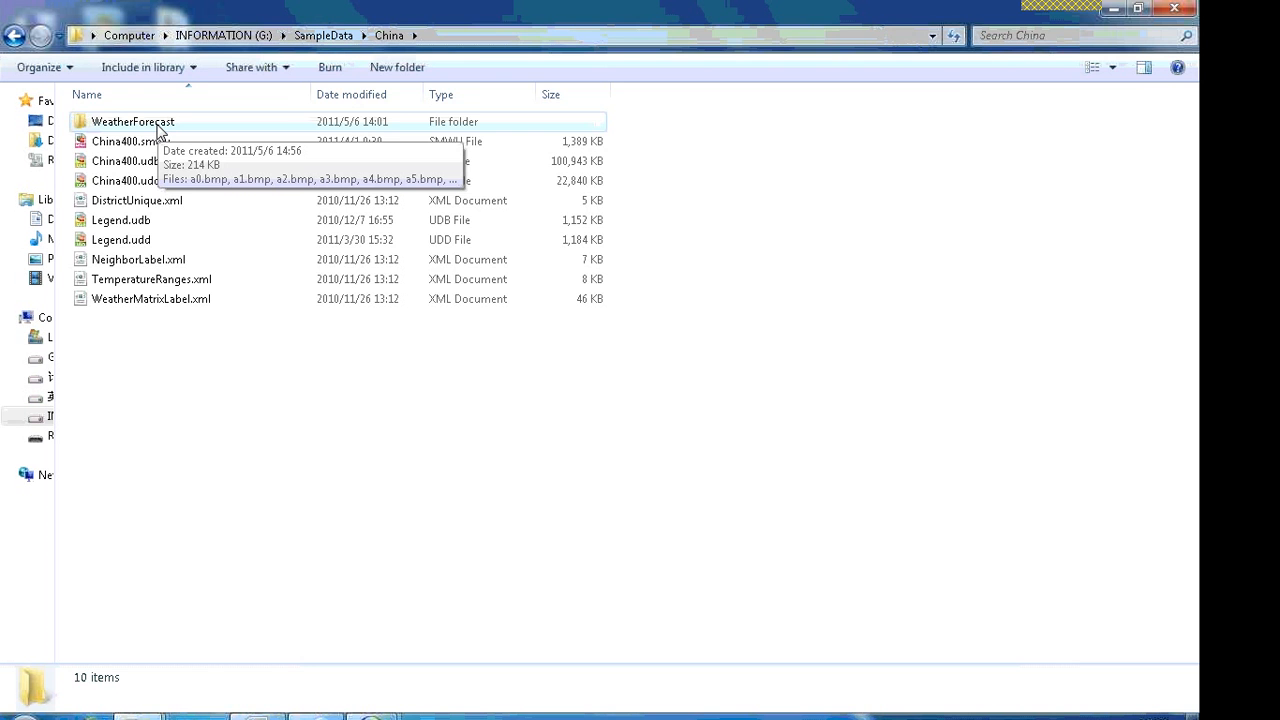
double_click(157, 131)
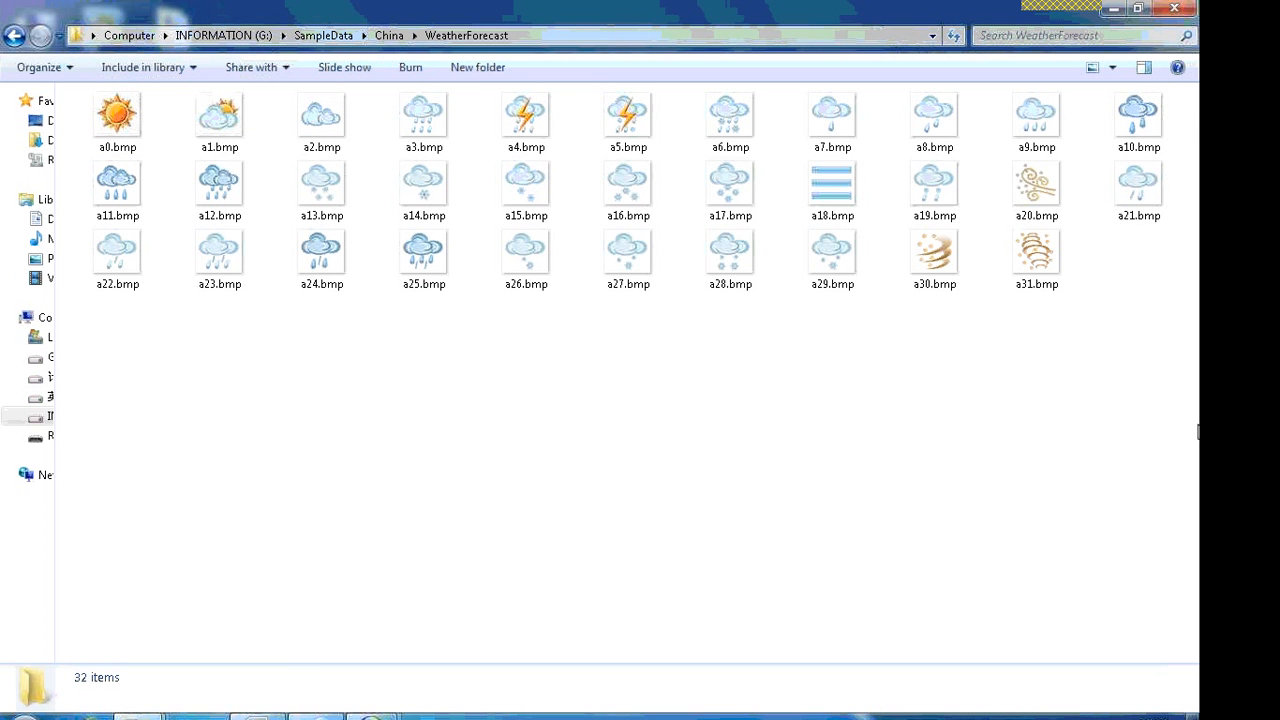
drag(1176, 390, 70, 90)
click(953, 419)
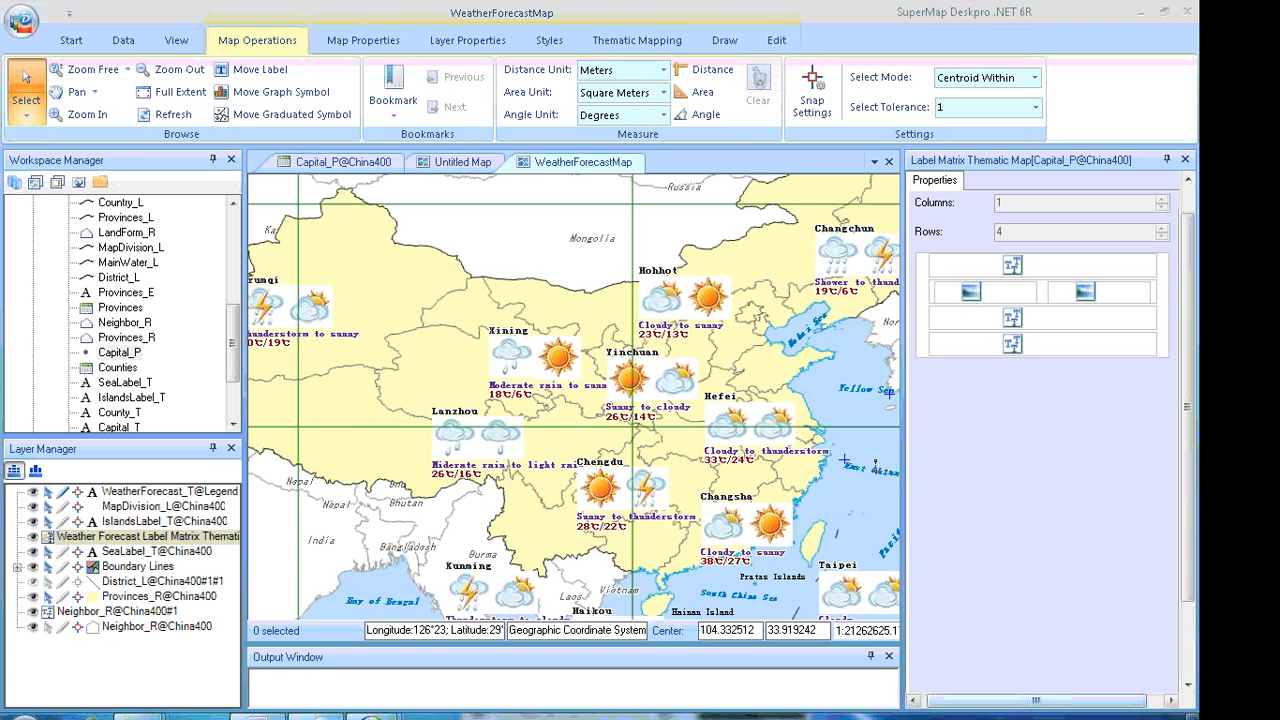
Close the Capital_P attribute table and add the Capital_P dataset to the untitled map above the provinces
click(372, 168)
right_click(382, 172)
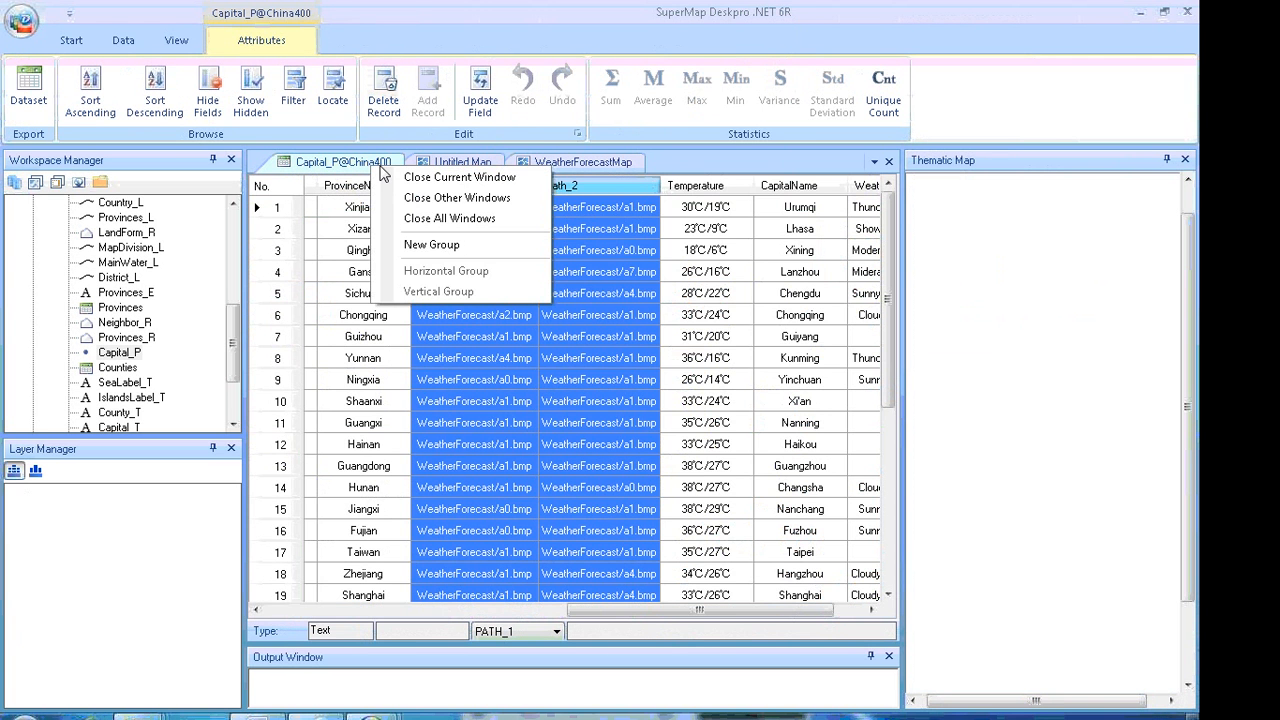
click(406, 180)
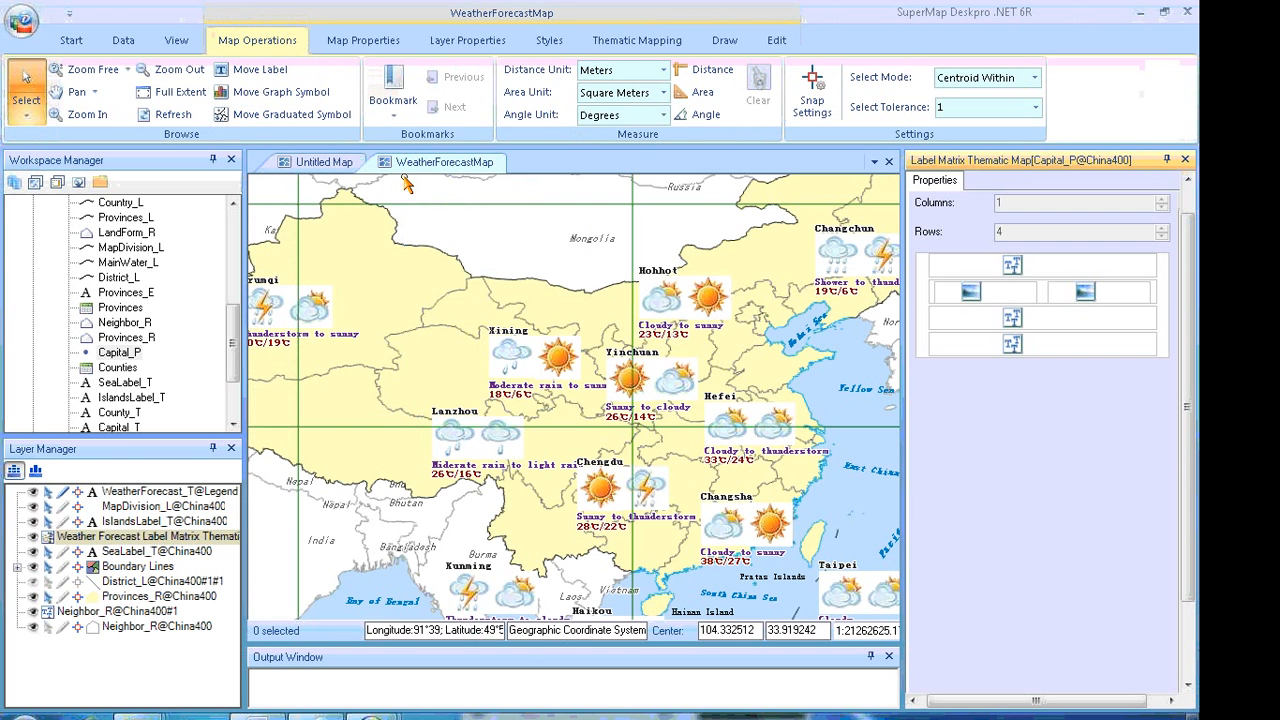
click(314, 163)
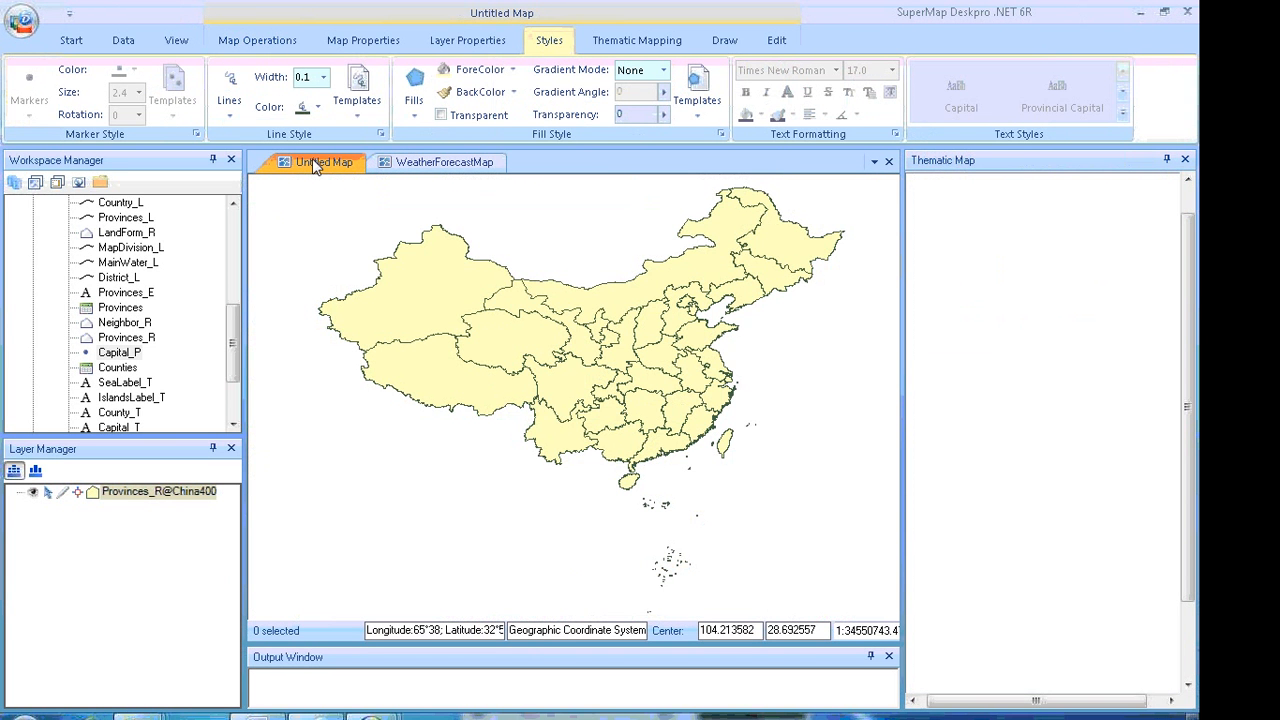
click(102, 355)
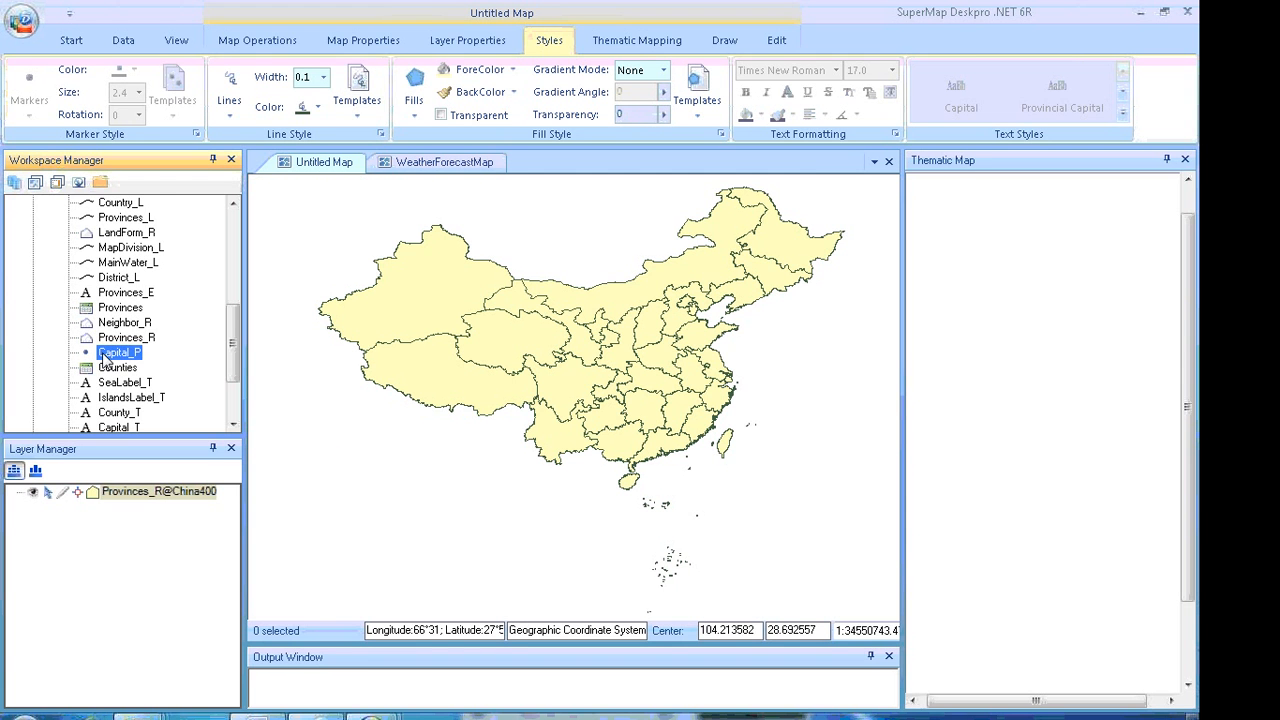
drag(104, 357, 512, 375)
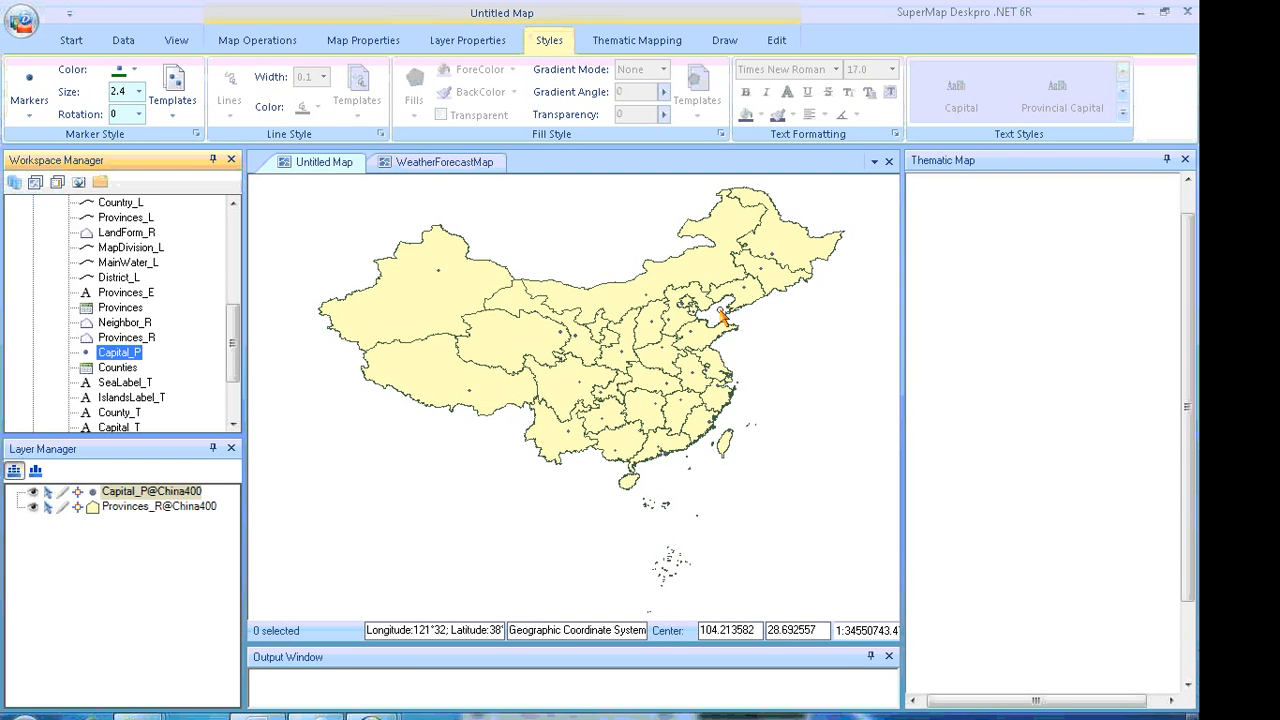
Create a label matrix thematic map from the Capital_P layer and size the matrix to 1 column and 4 rows
click(660, 42)
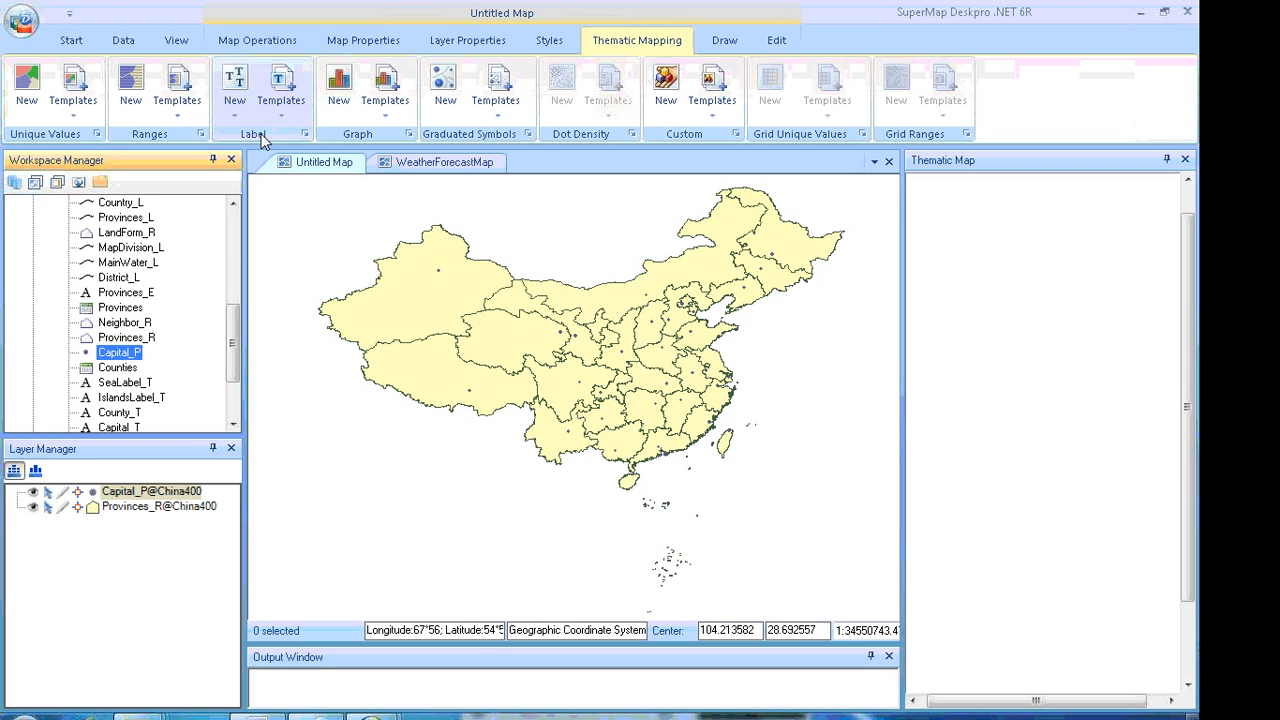
click(237, 110)
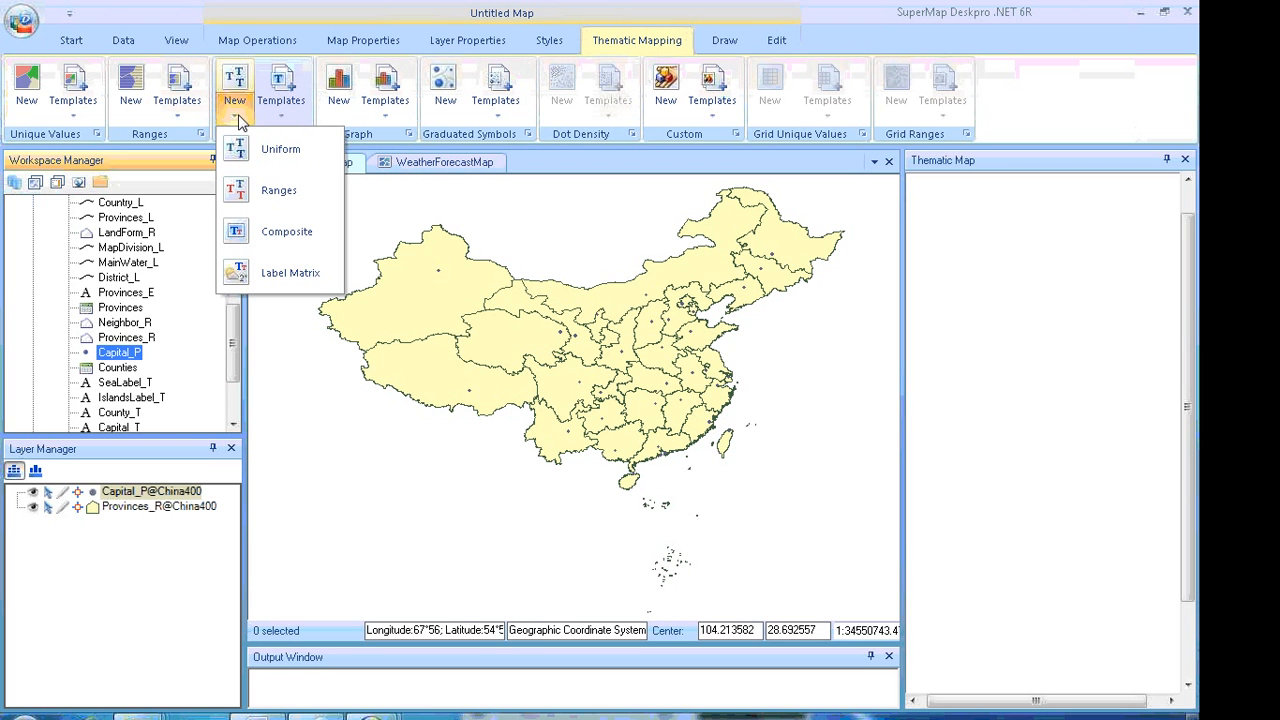
click(322, 277)
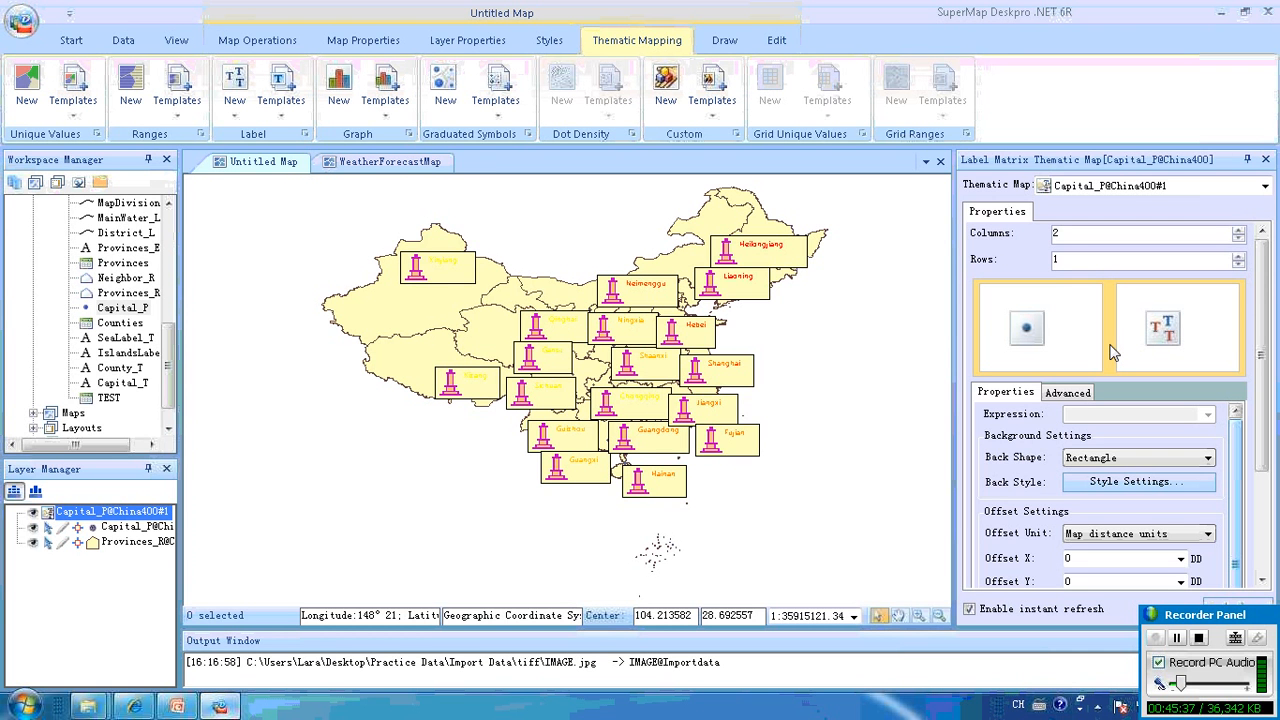
click(1239, 240)
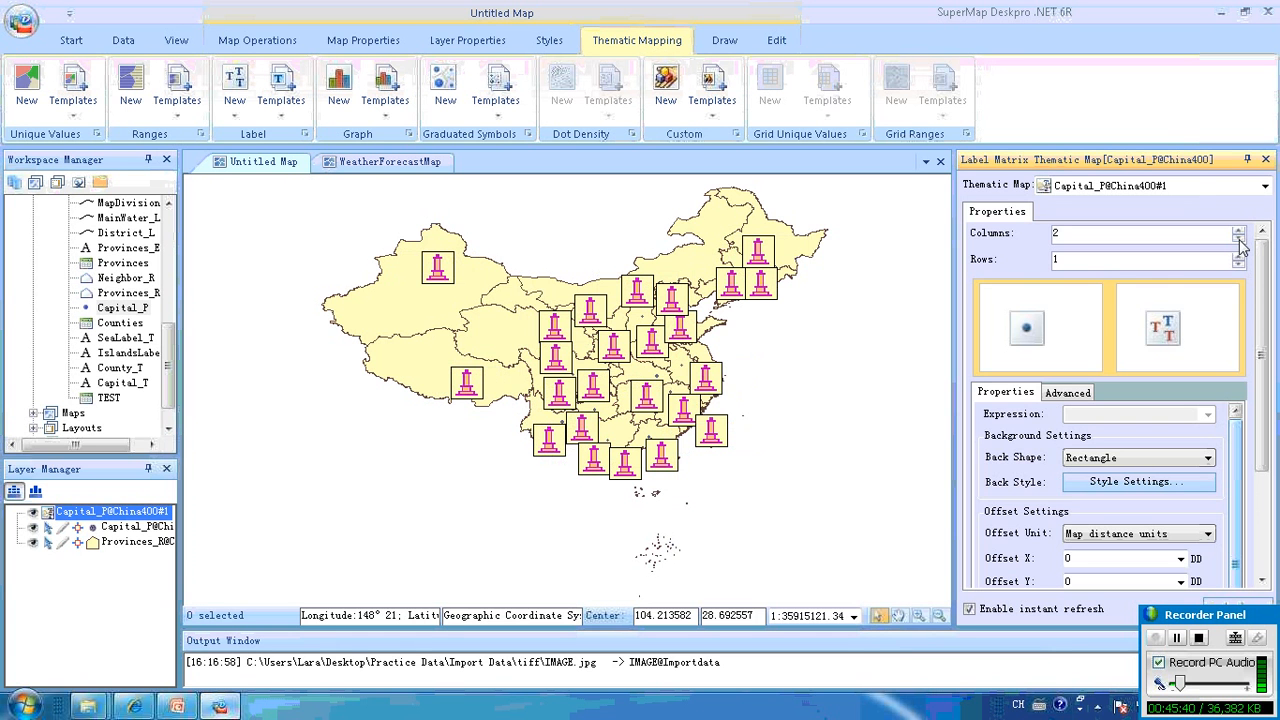
click(1239, 256)
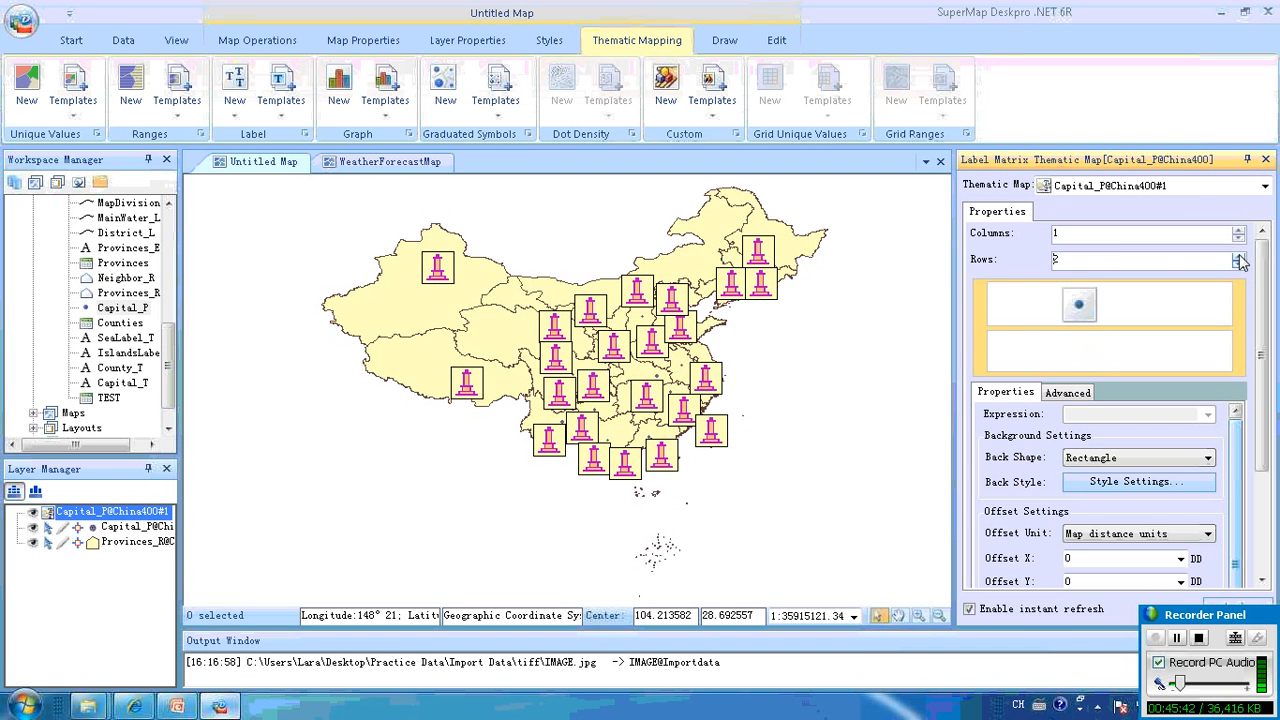
click(1239, 256)
click(1239, 256)
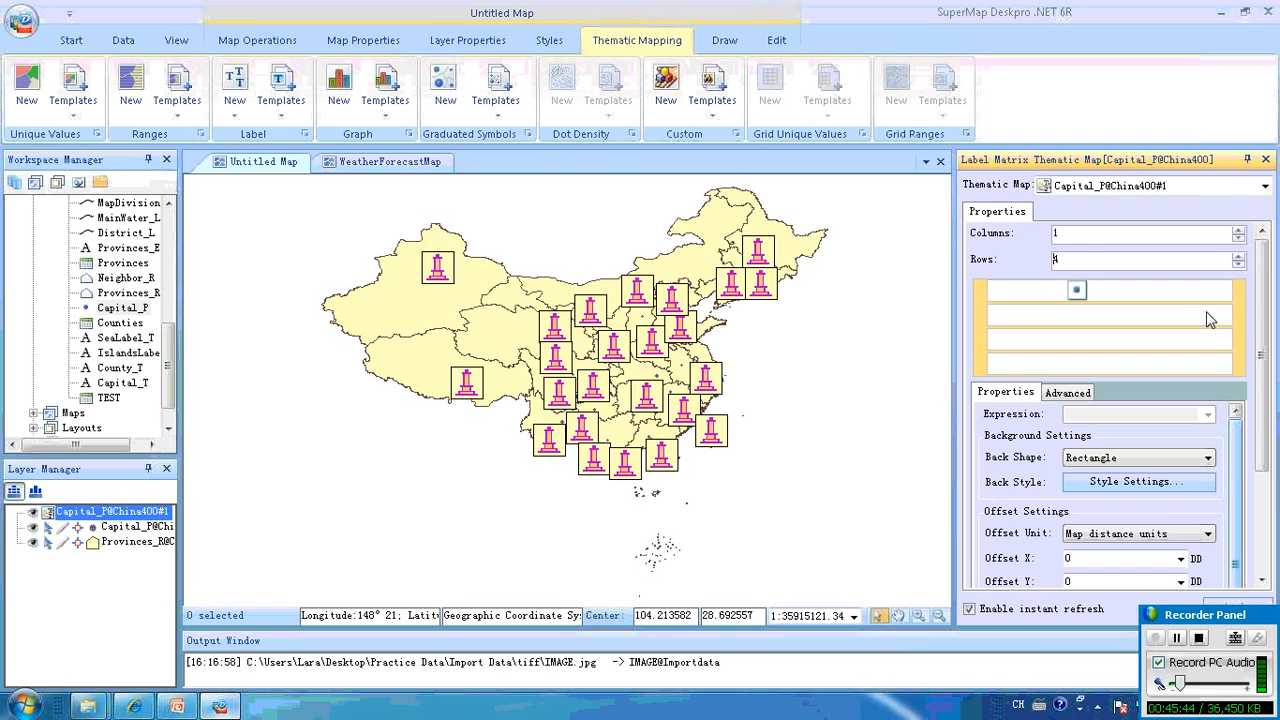
Make the matrix's first row a uniform label that uses CAPITALNAME as its expression
click(1228, 295)
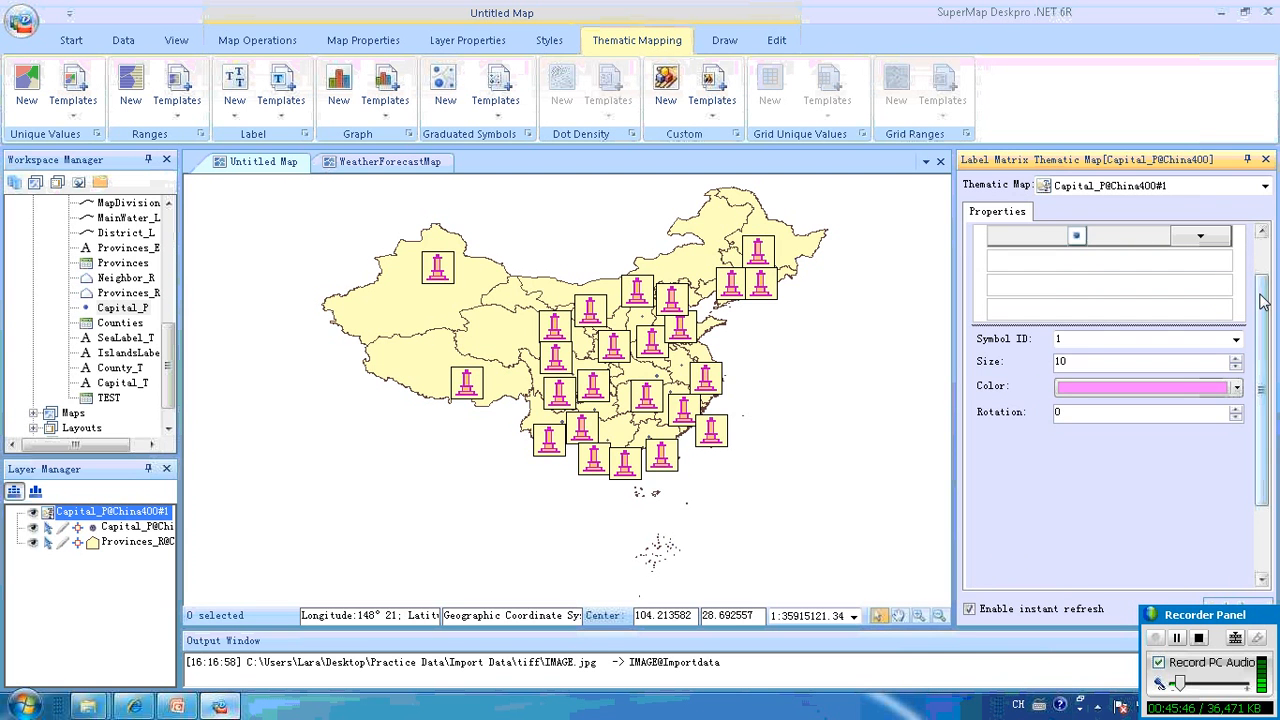
scroll(1200, 298, up, 1)
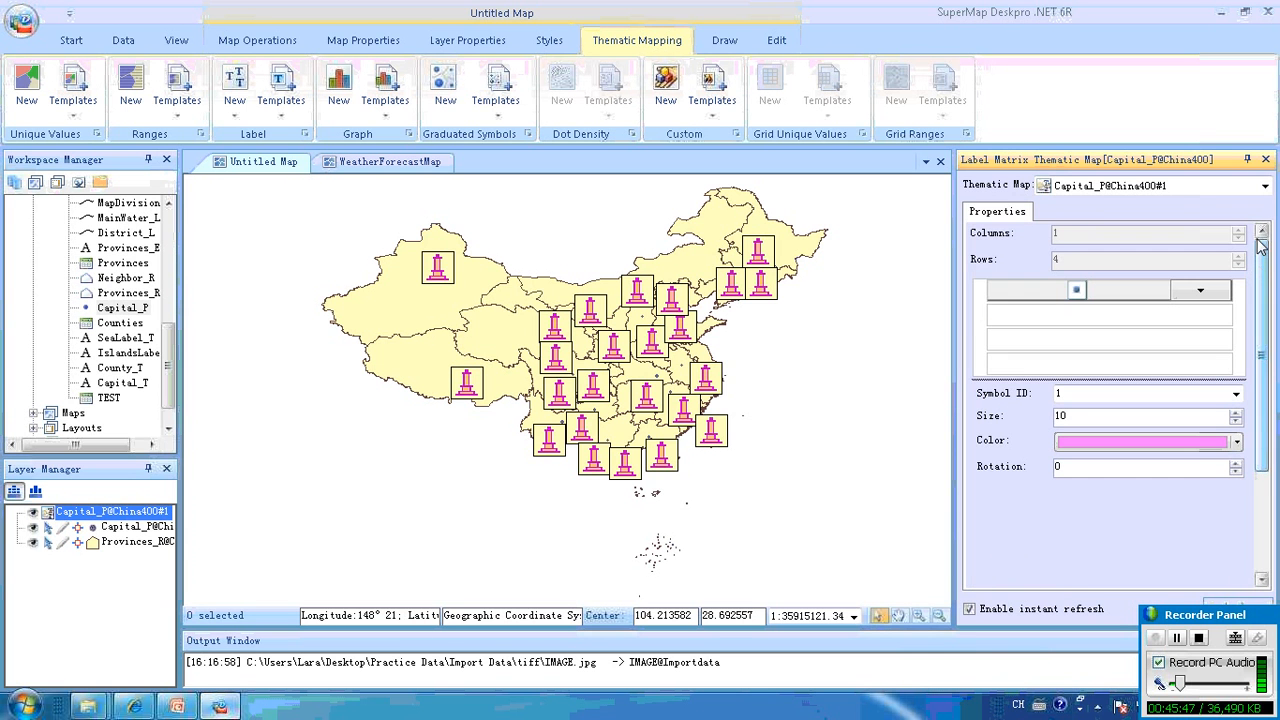
click(1198, 293)
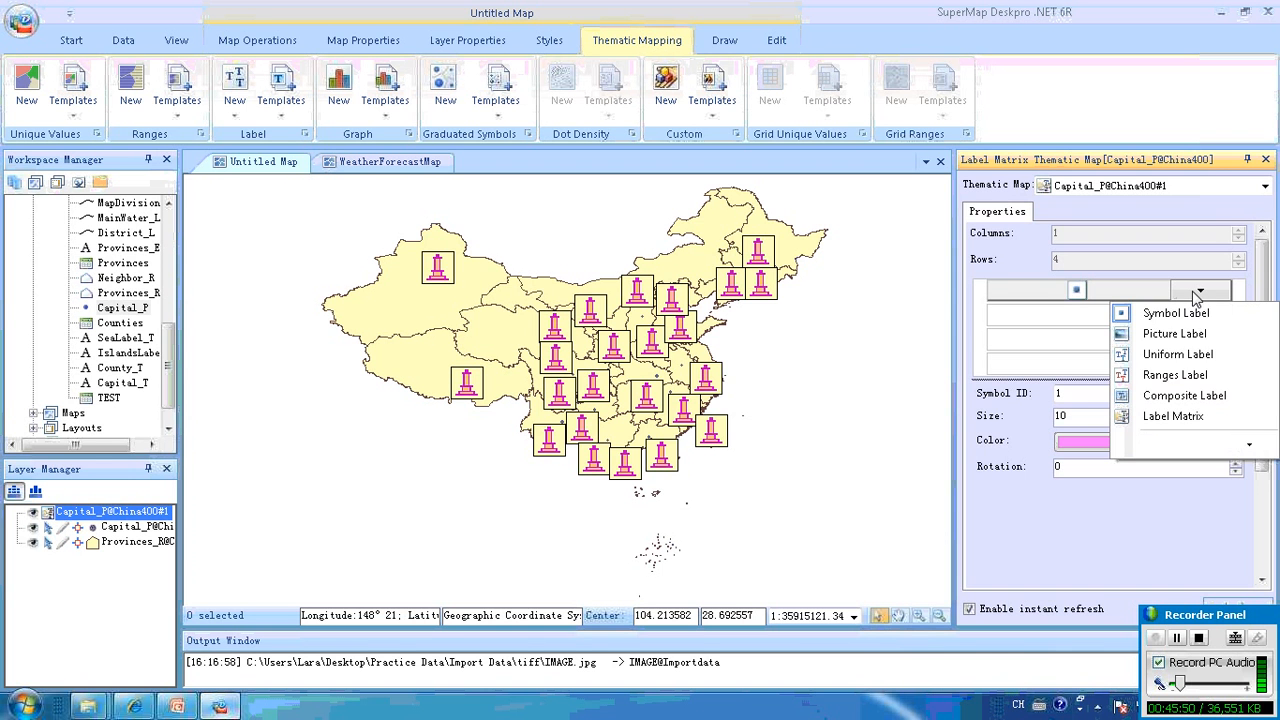
click(1201, 359)
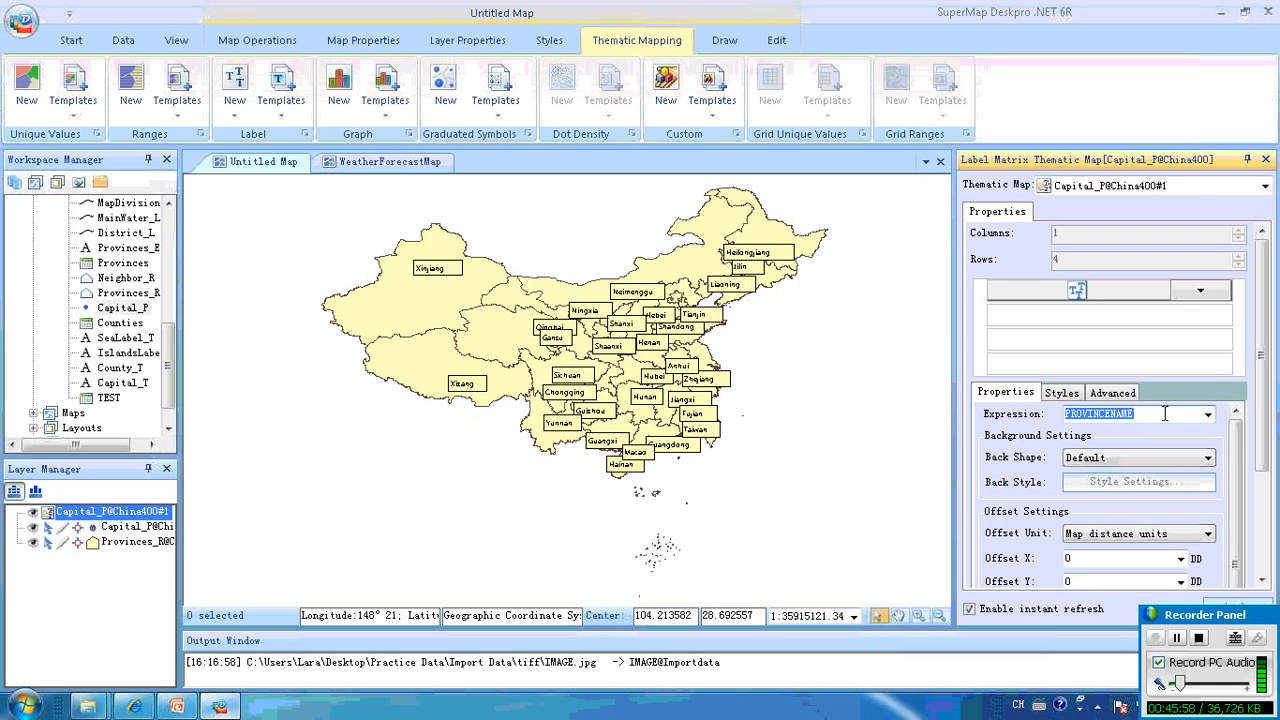
click(1208, 414)
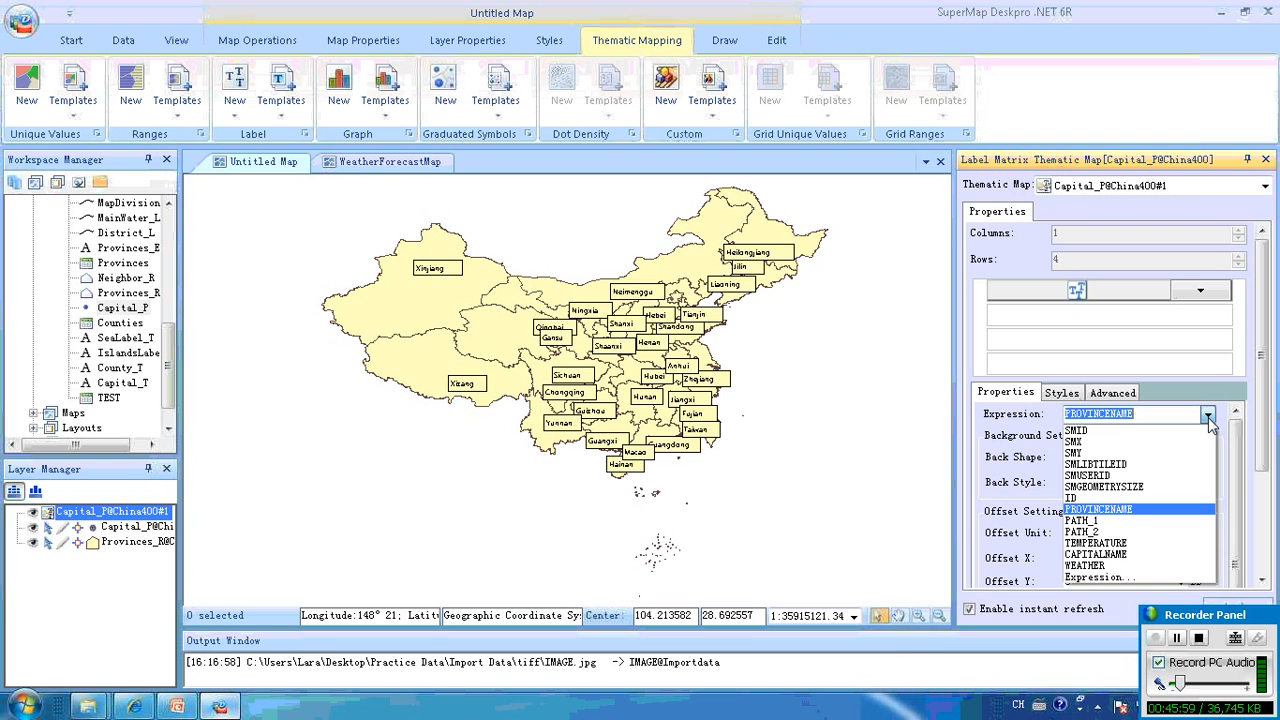
click(1120, 555)
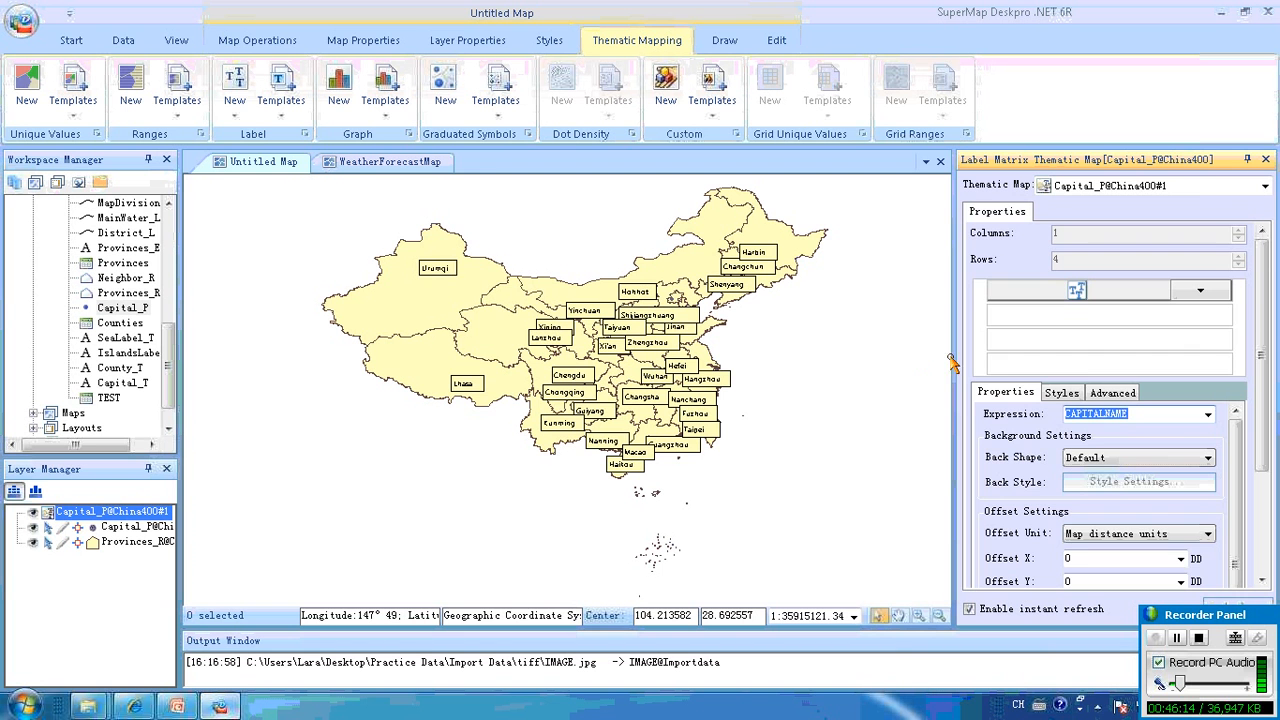
Style the capital name label with font size 16, a grey text colour and bold
click(1052, 399)
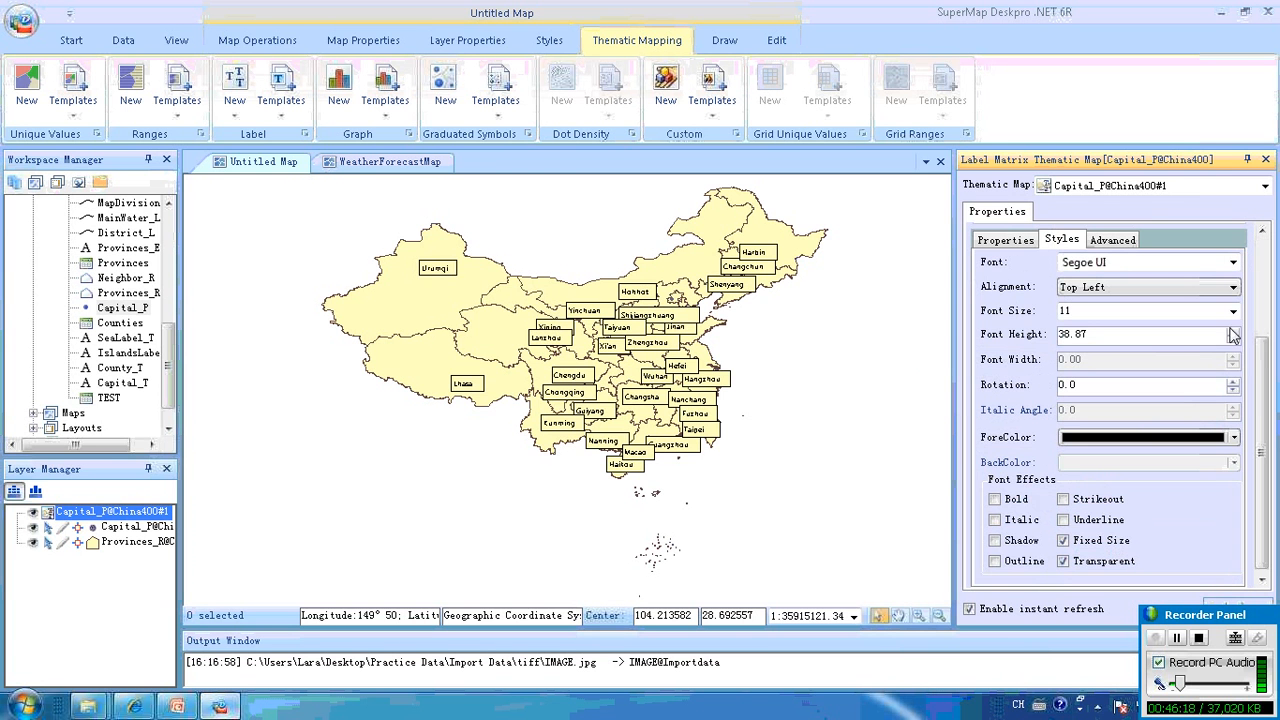
click(1234, 312)
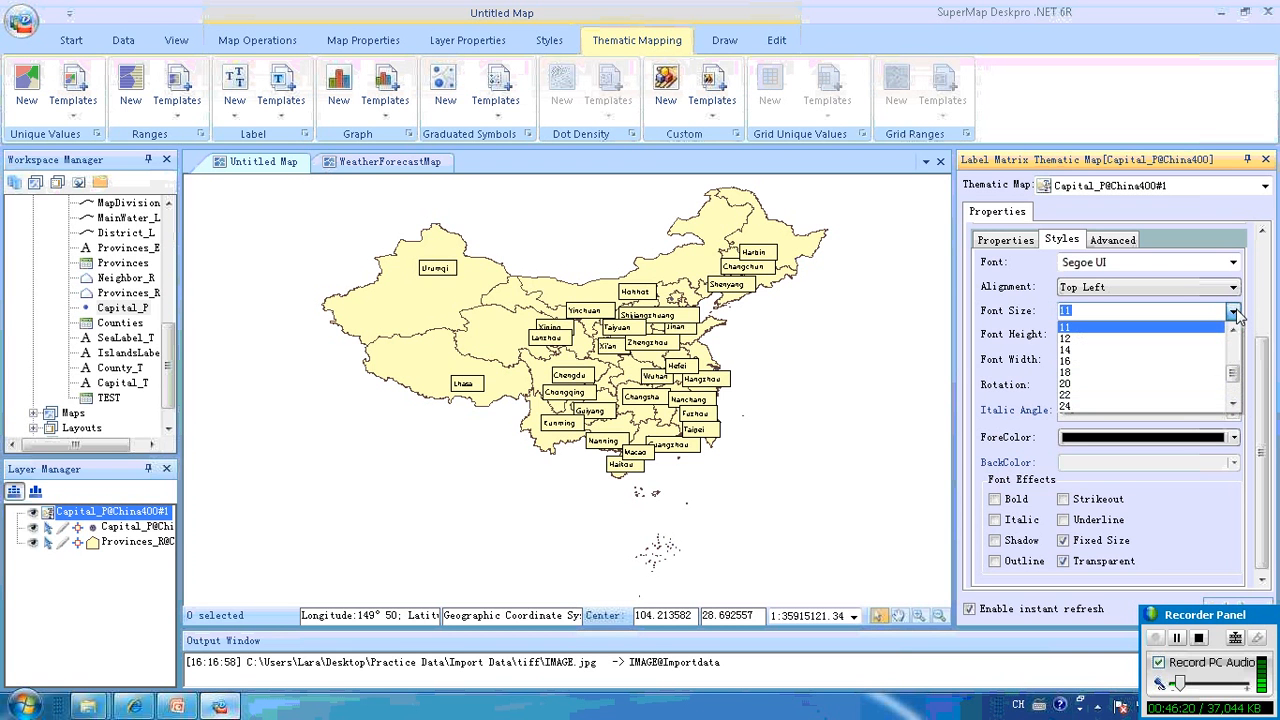
click(1202, 362)
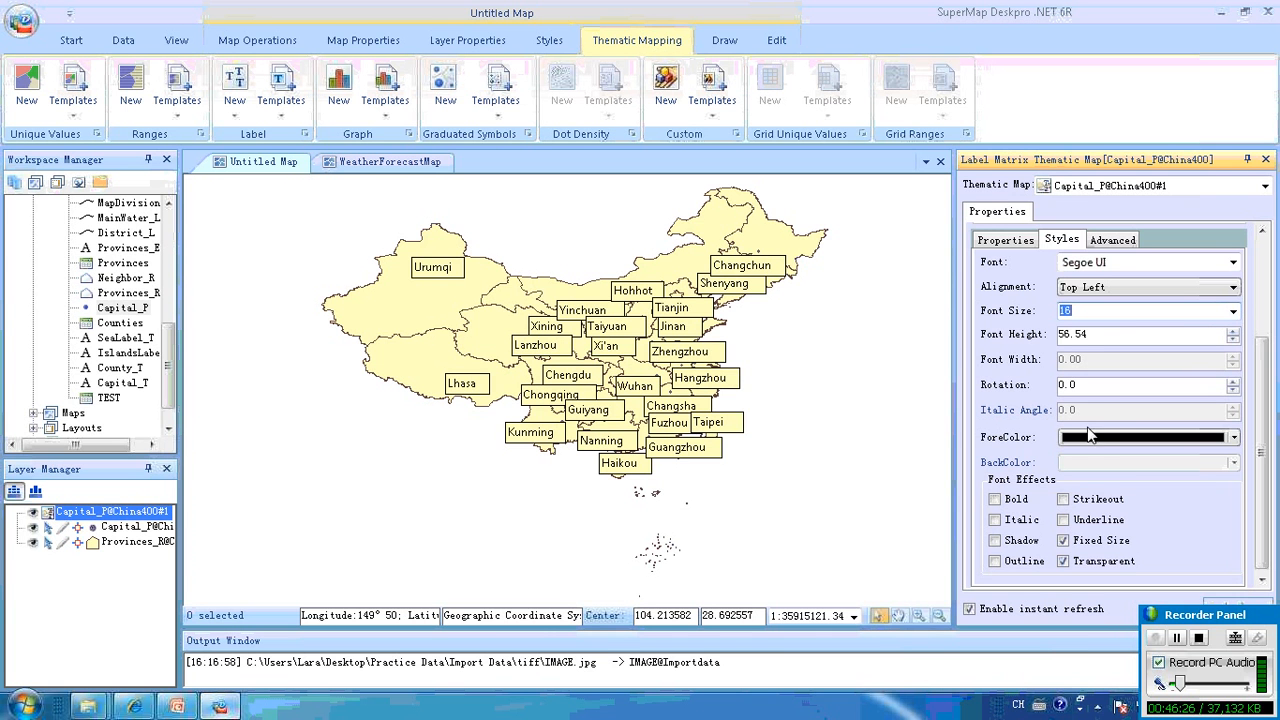
click(1233, 437)
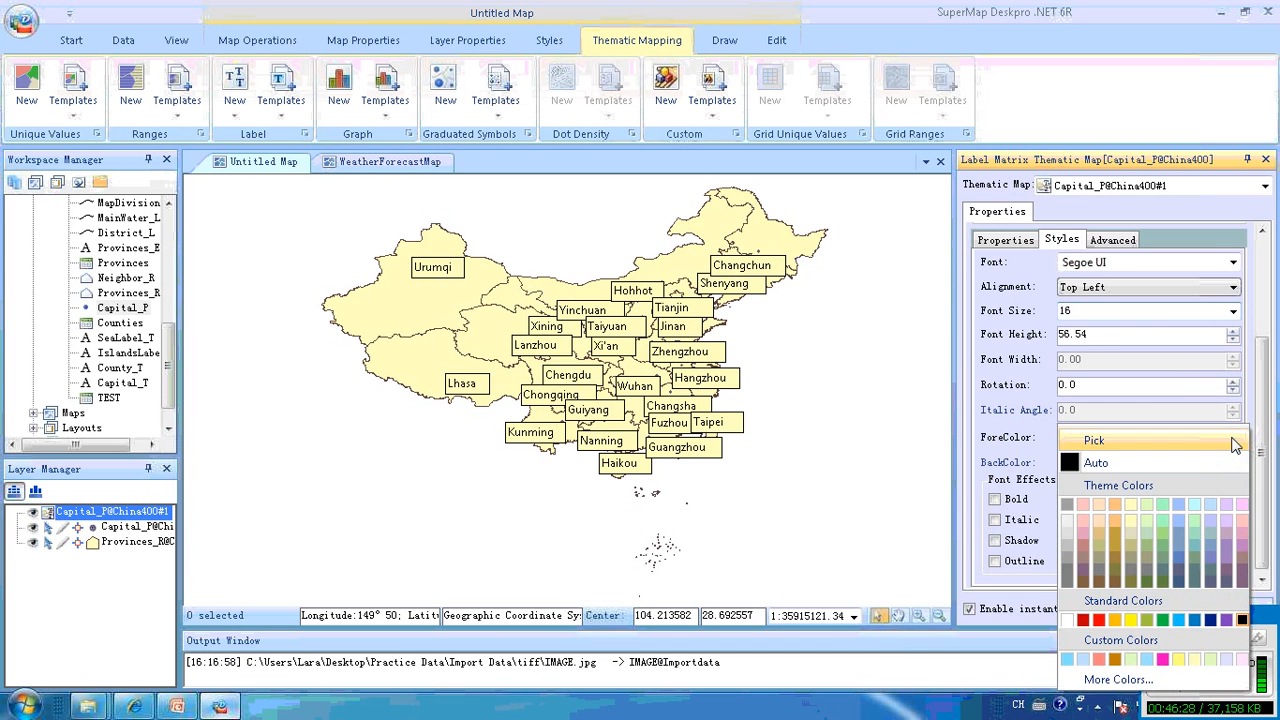
click(1068, 583)
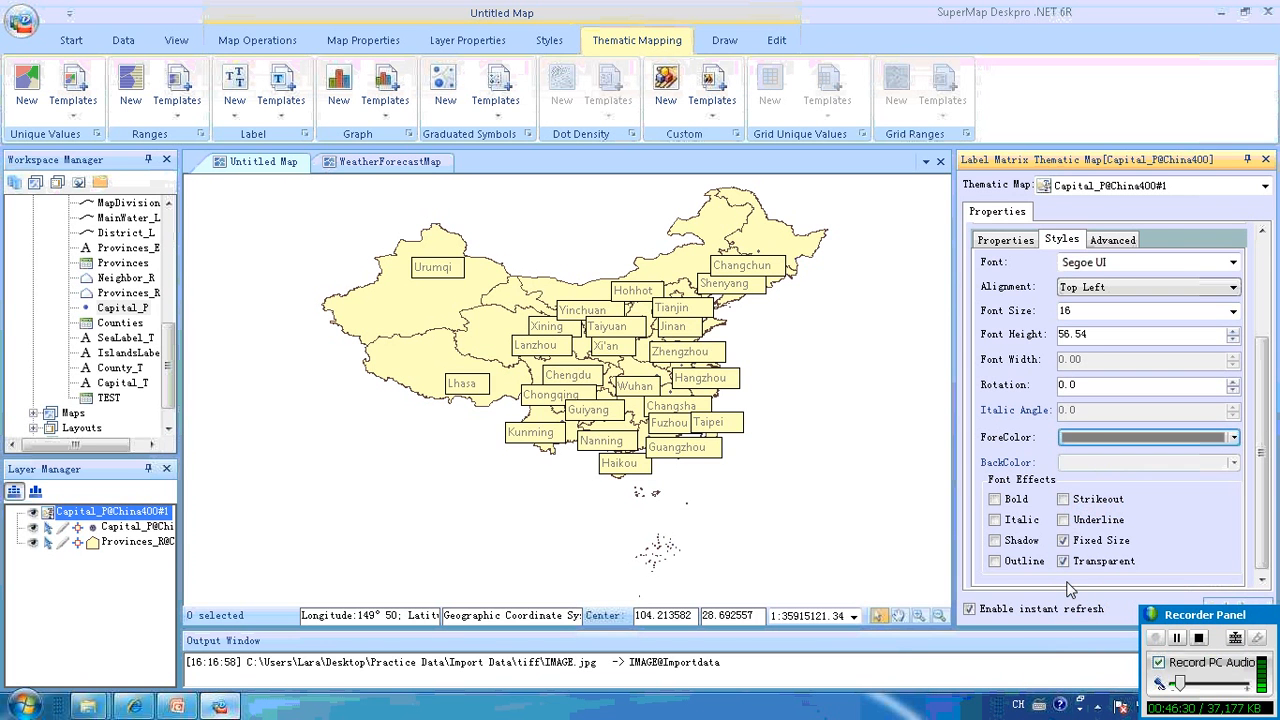
click(995, 500)
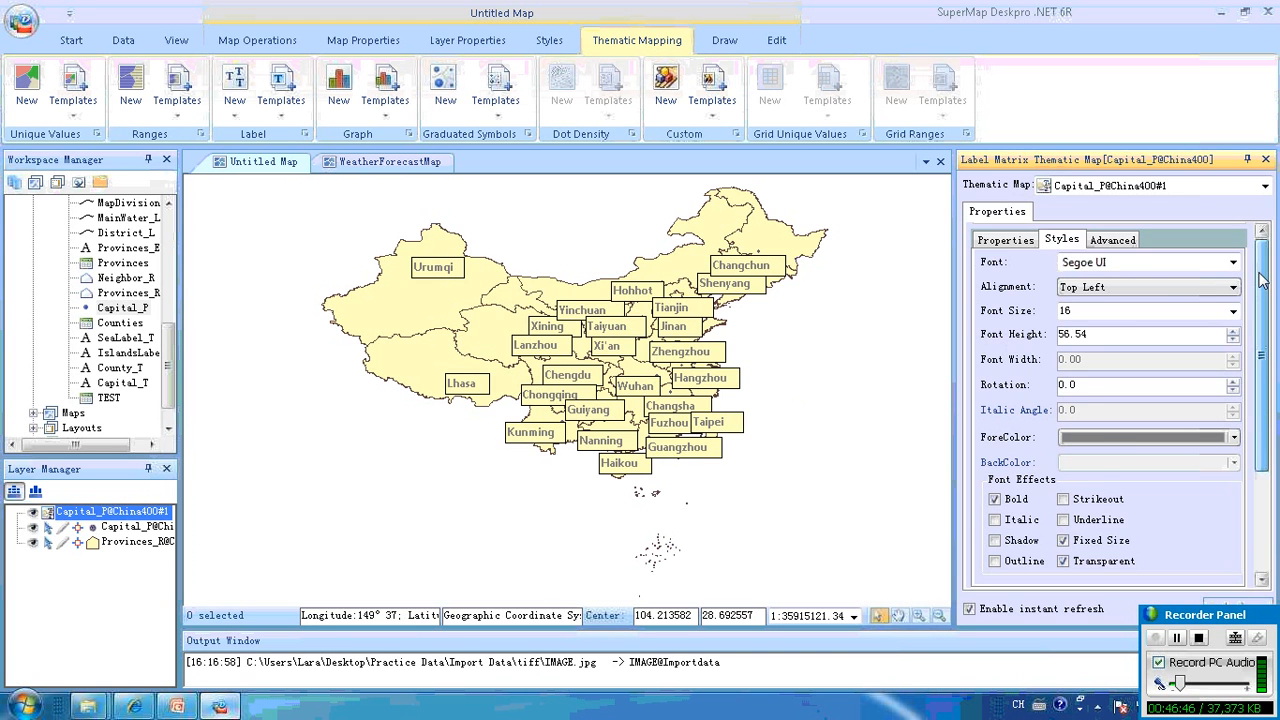
Make the second row of the matrix a nested label matrix
scroll(1245, 376, up, 3)
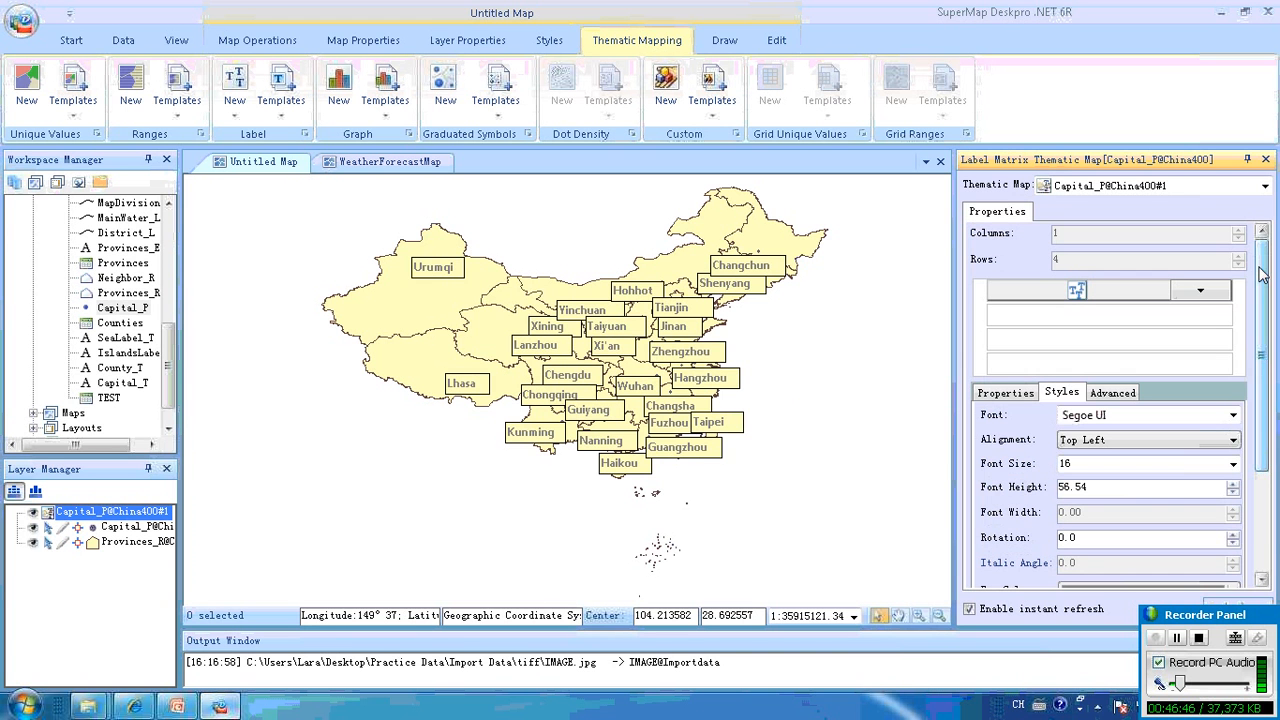
click(1215, 318)
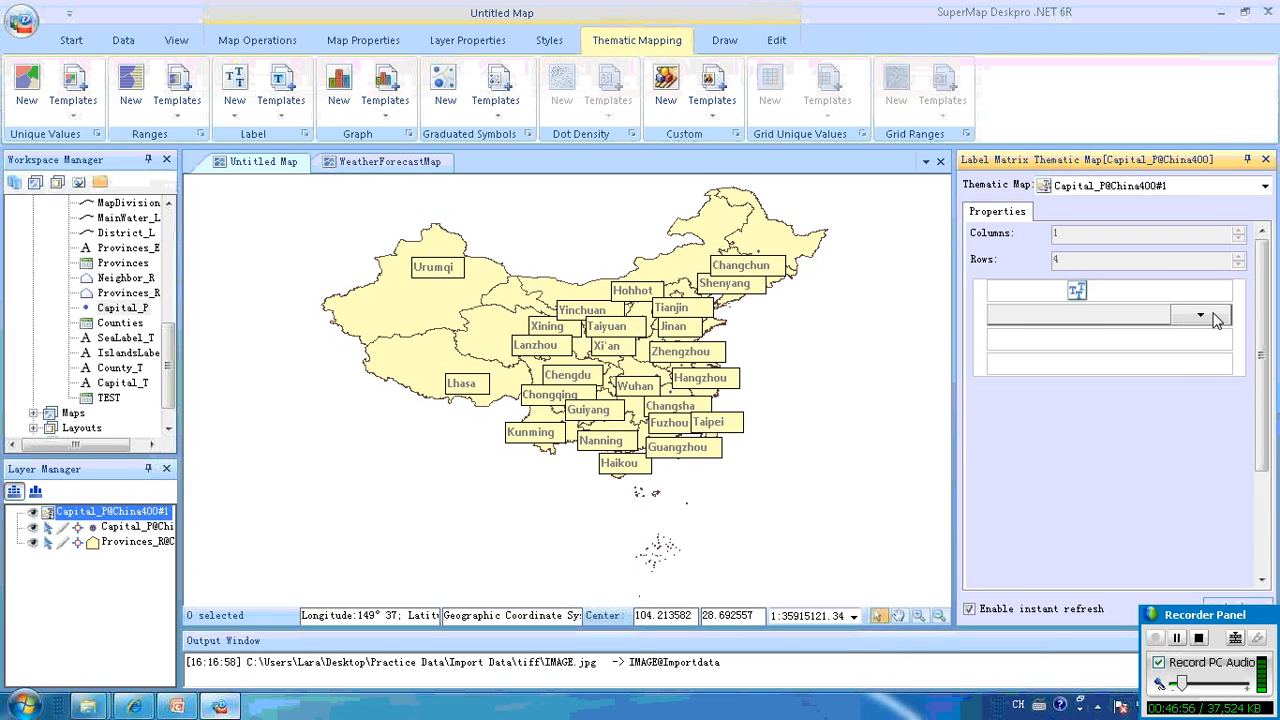
click(1216, 318)
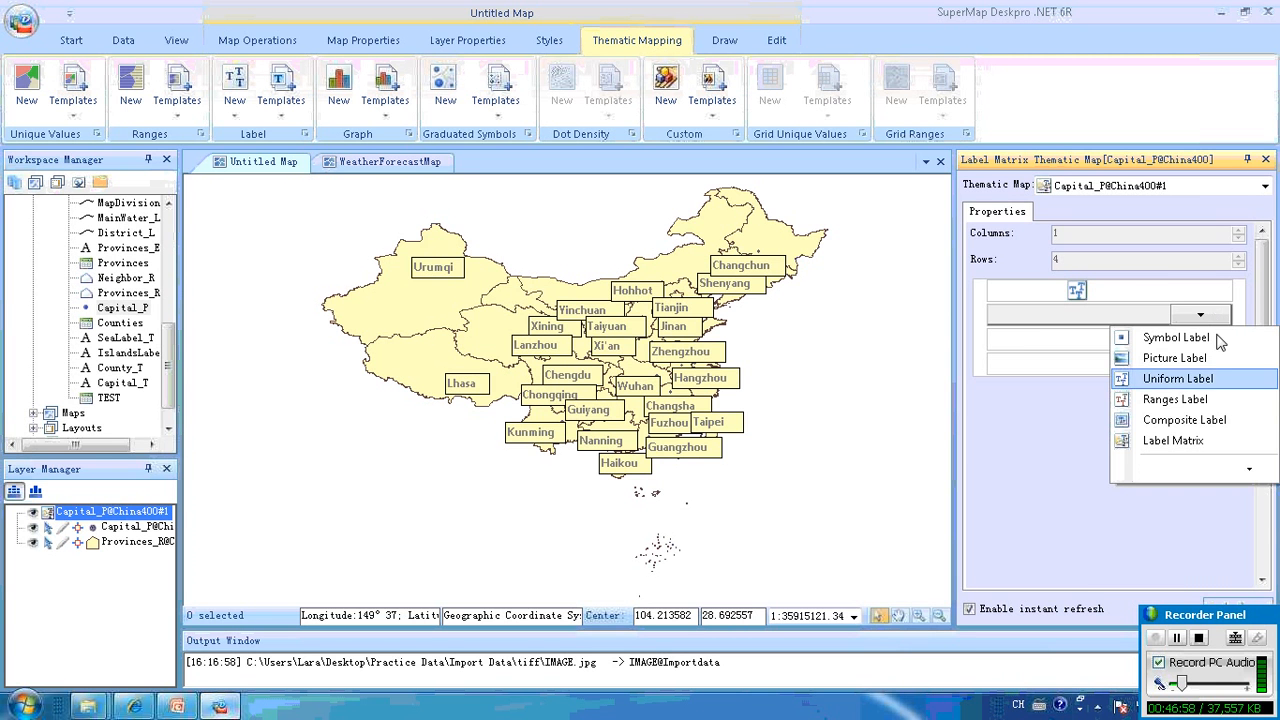
click(1183, 446)
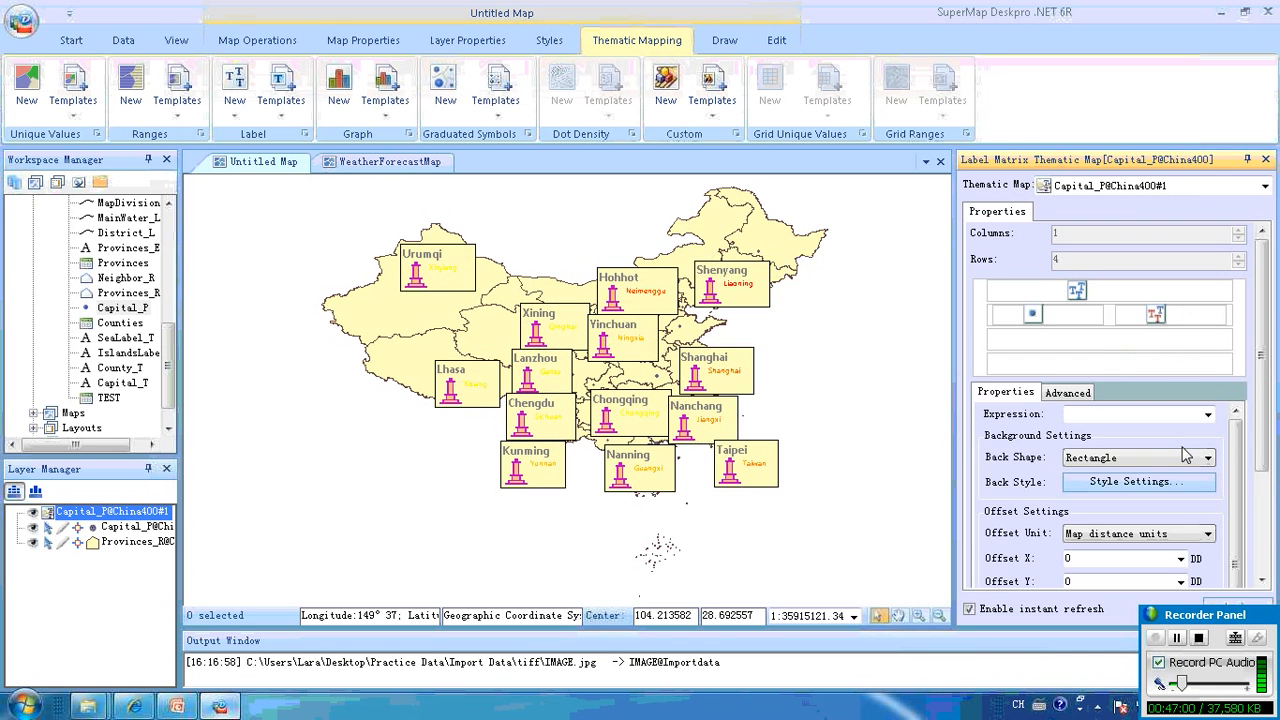
Change both cells of the nested matrix in the second row to picture labels
click(1100, 326)
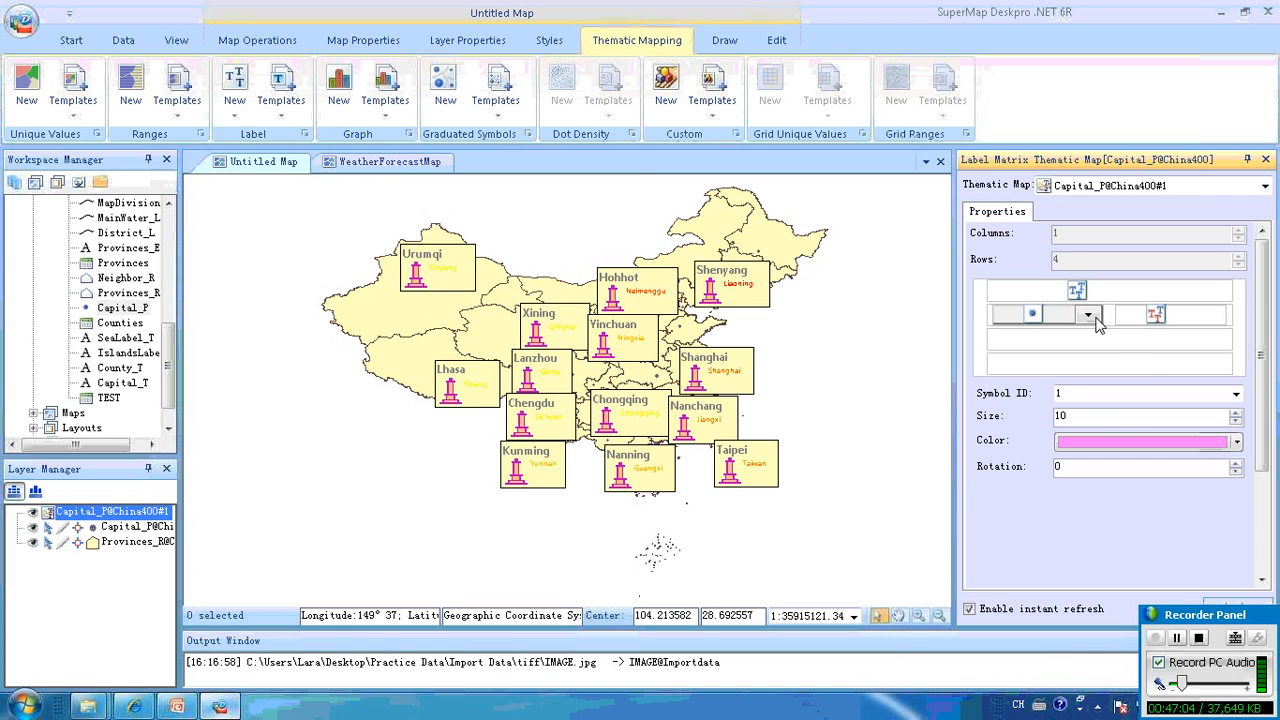
click(1089, 316)
click(1126, 362)
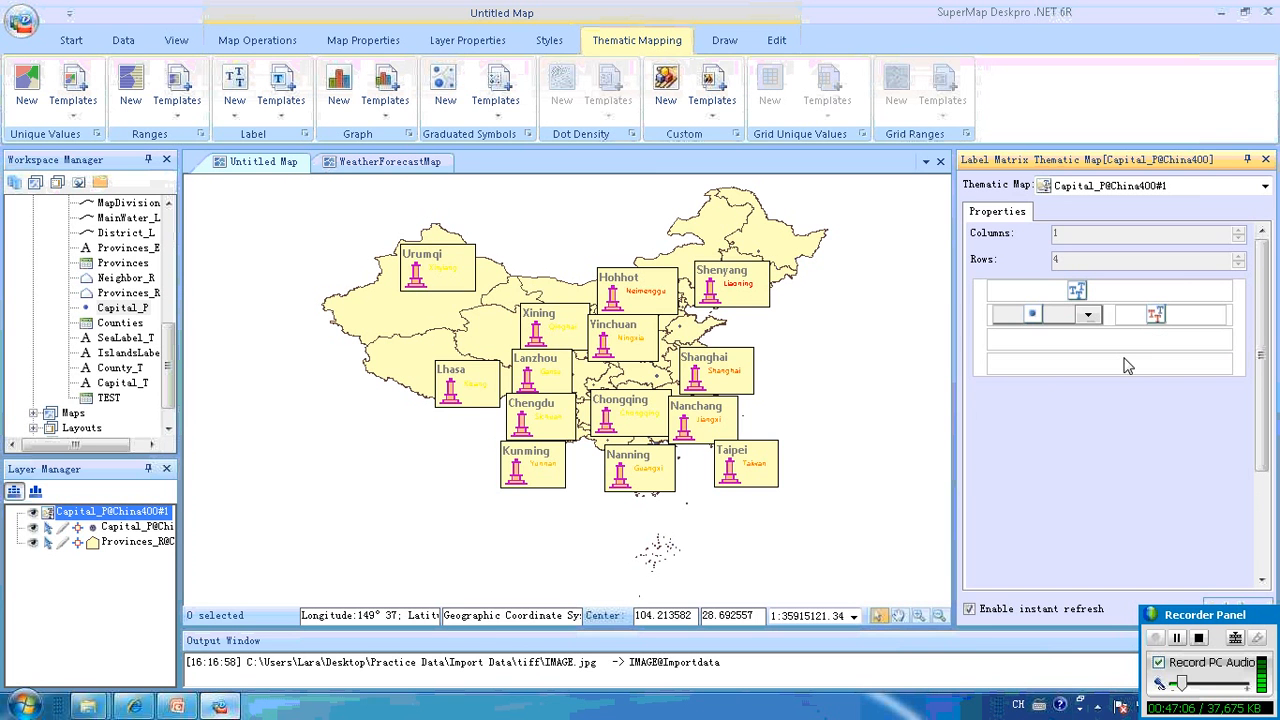
click(1220, 320)
click(1211, 317)
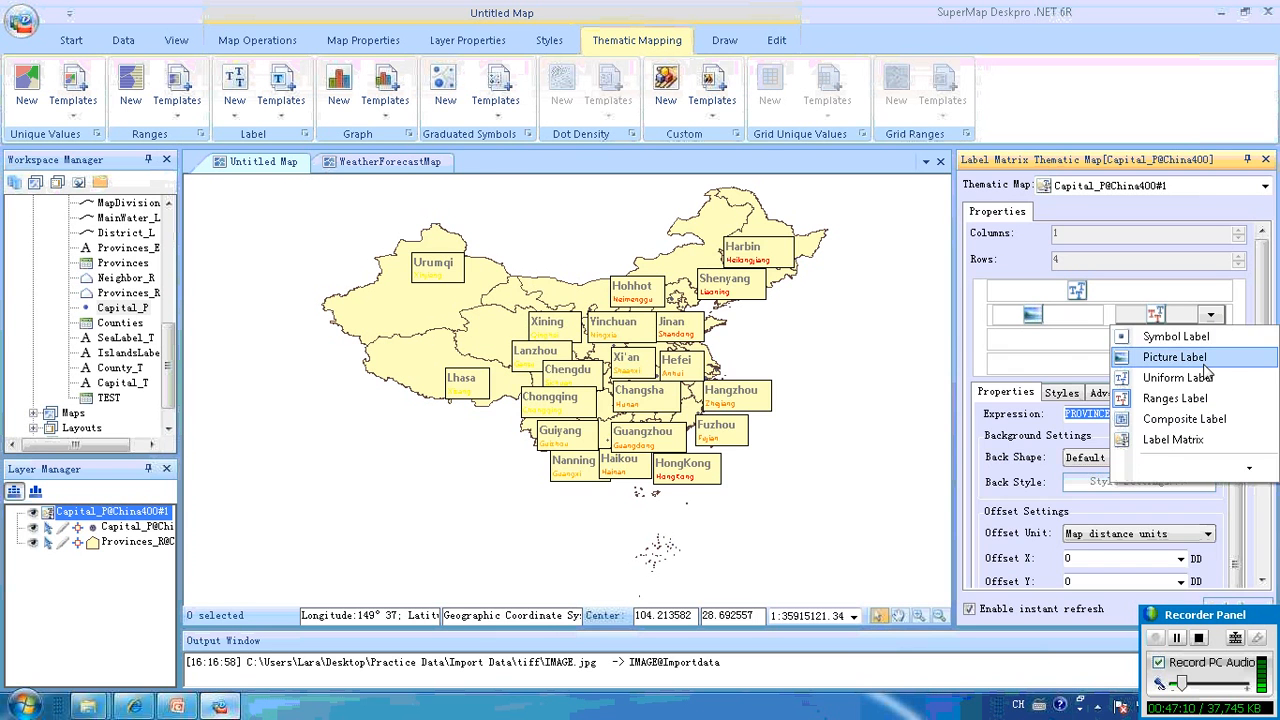
click(1205, 365)
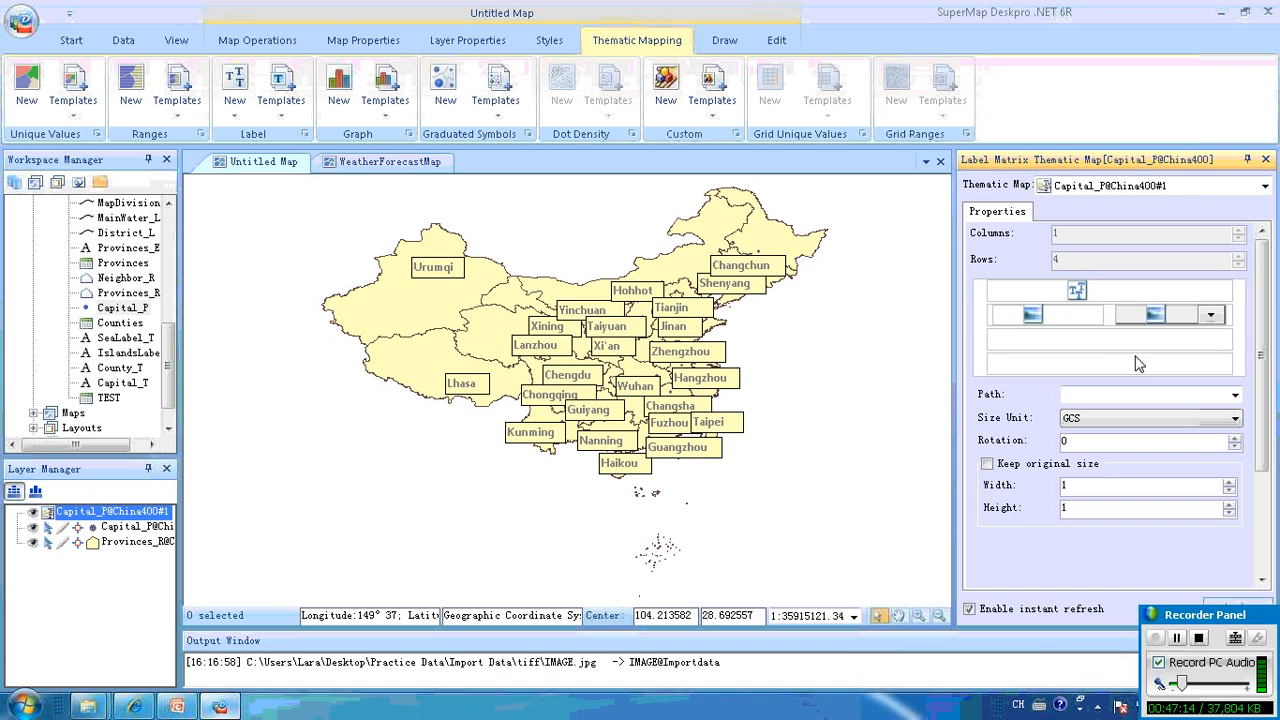
Set the picture path of the nested matrix's first cell to PATH_1 and of its second cell to PATH_2
click(1087, 320)
click(1089, 323)
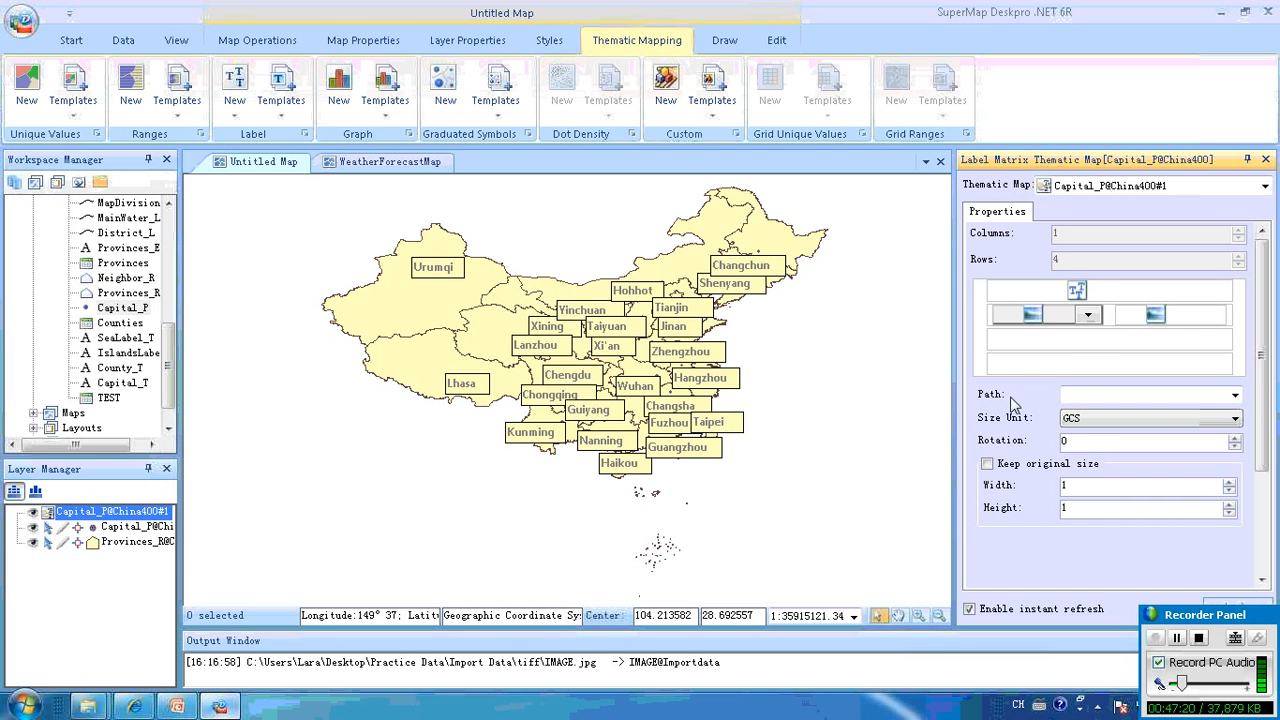
click(1237, 398)
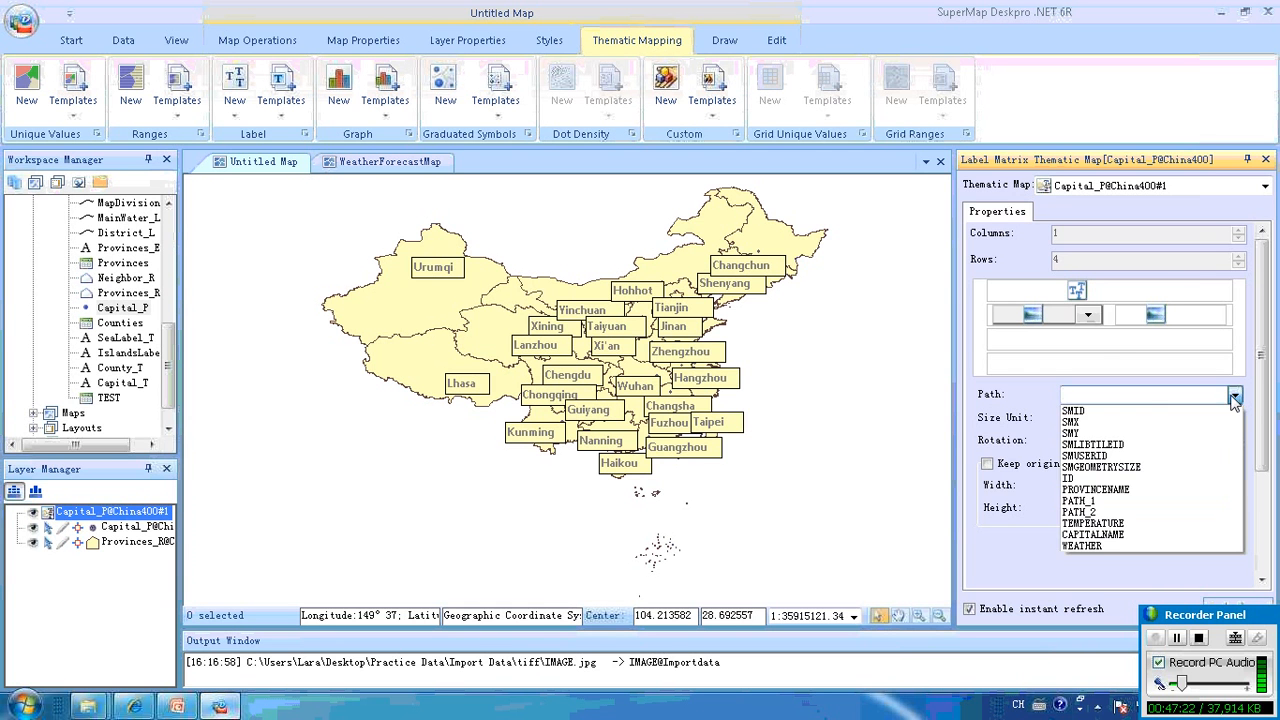
click(1201, 511)
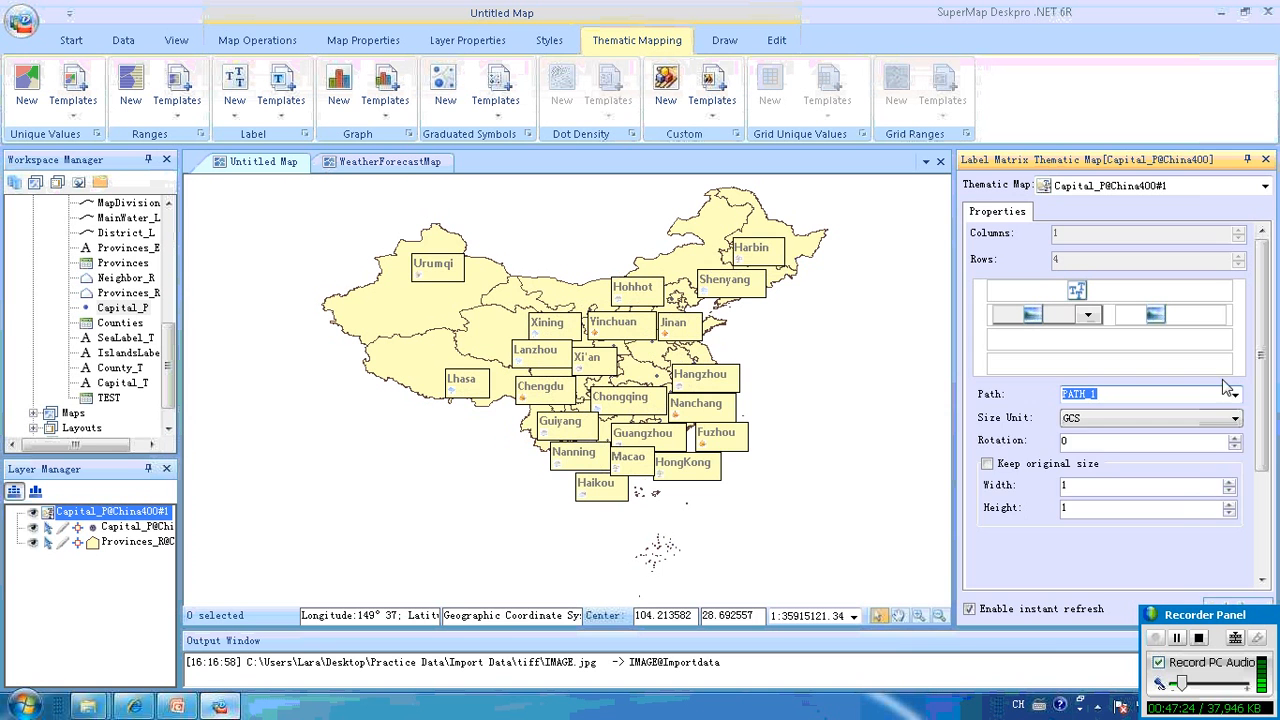
click(1224, 324)
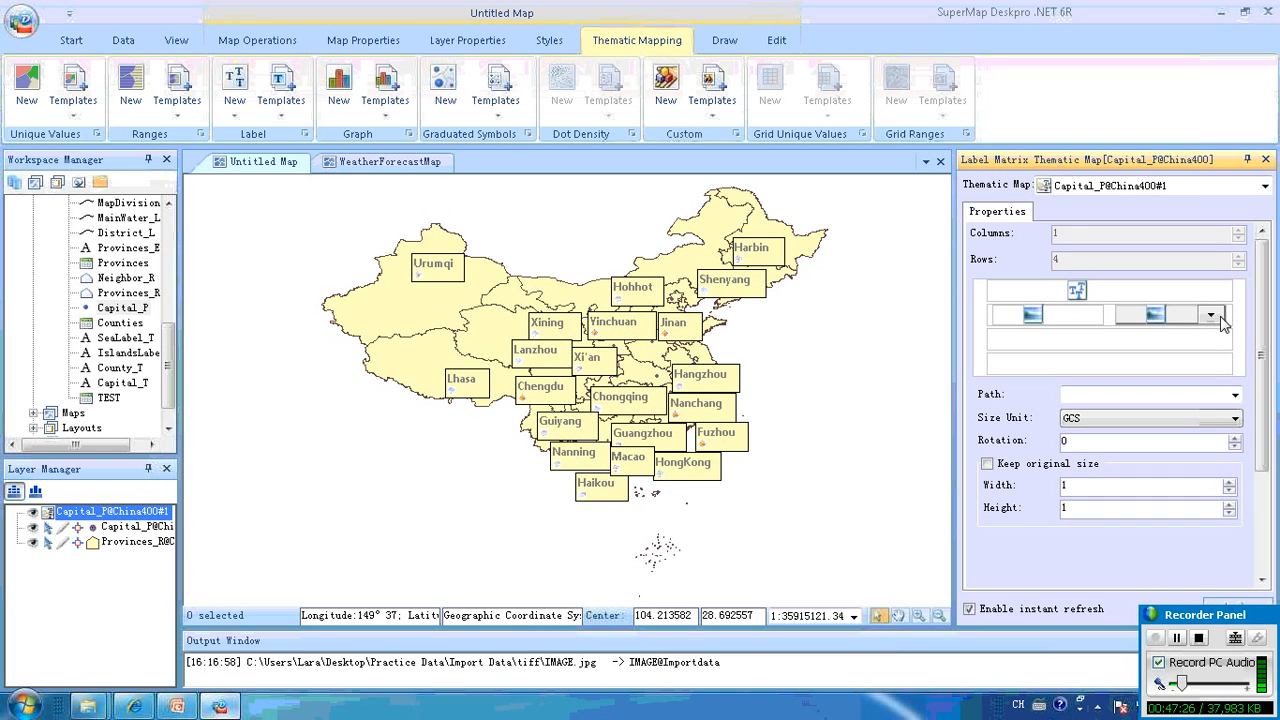
click(1235, 395)
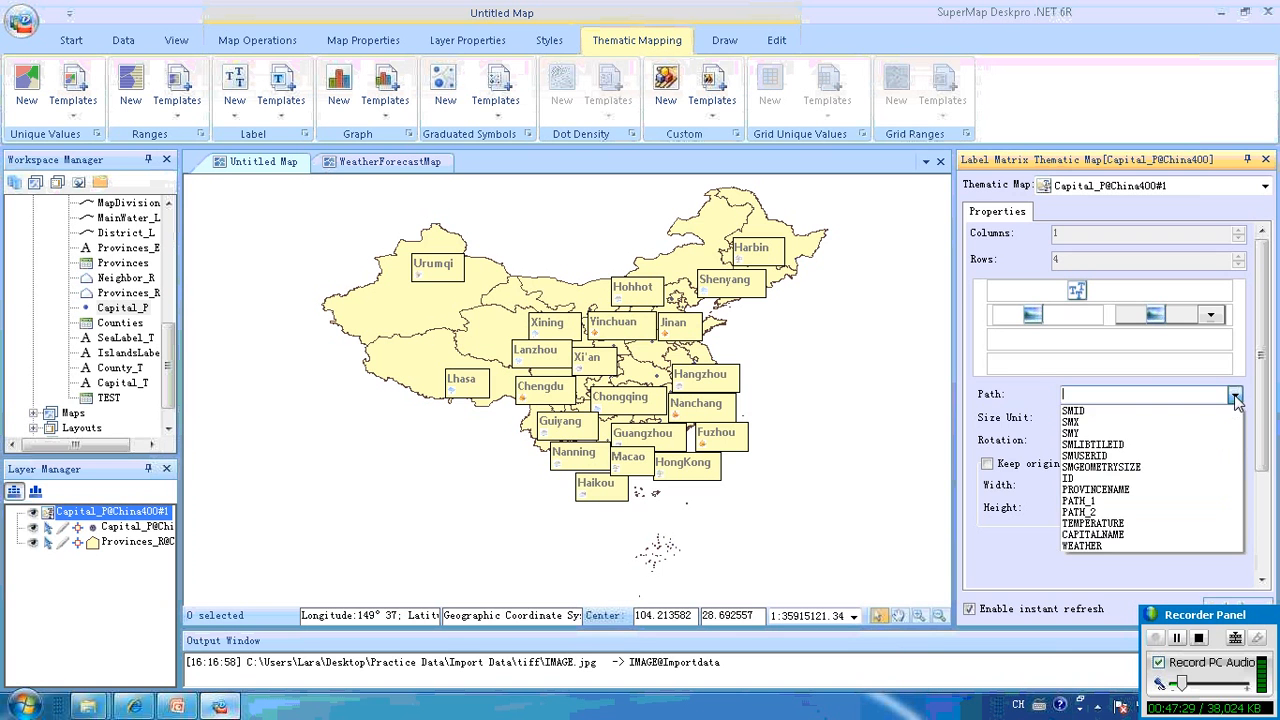
click(1186, 512)
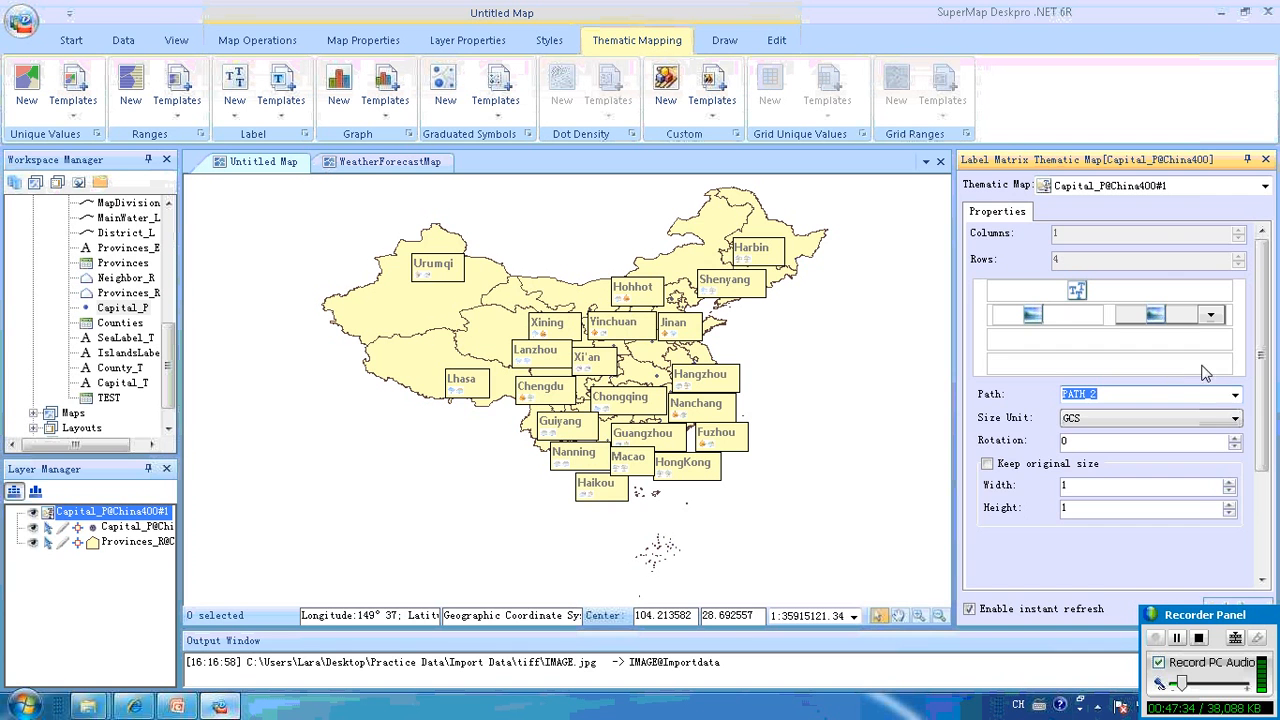
Make the third row of the matrix a uniform label with WEATHER as its expression
click(1232, 346)
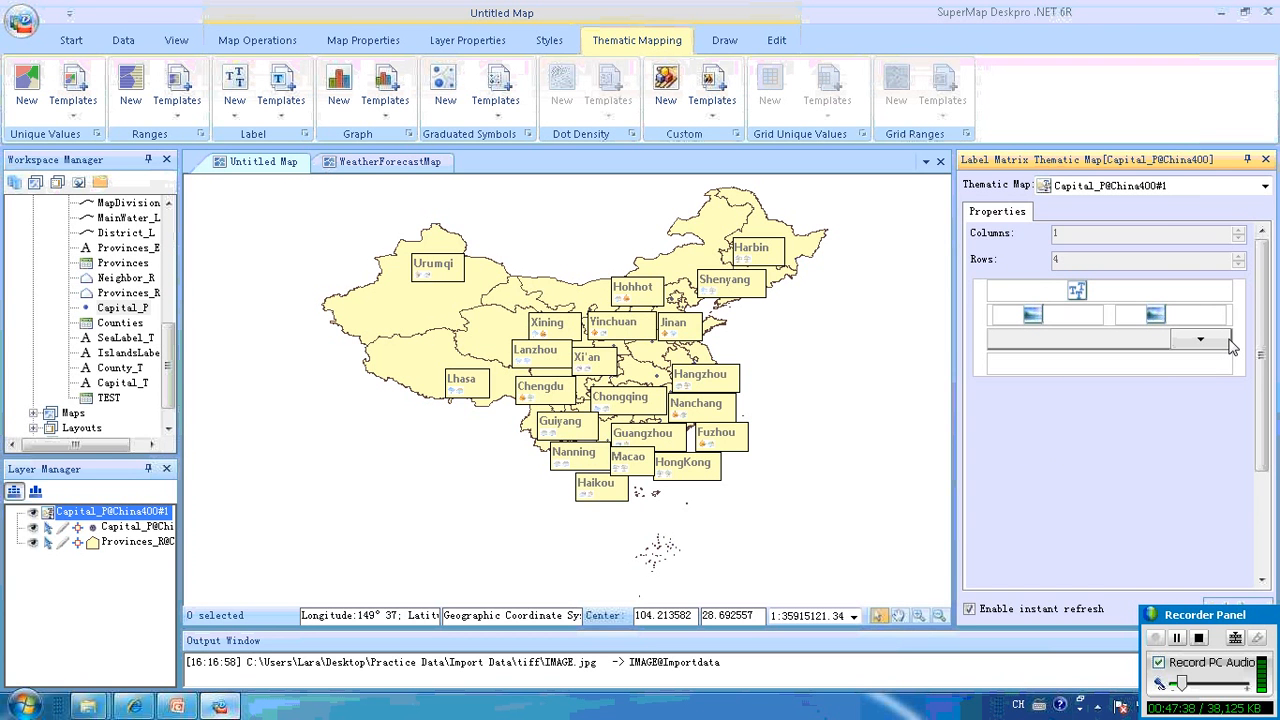
click(1206, 342)
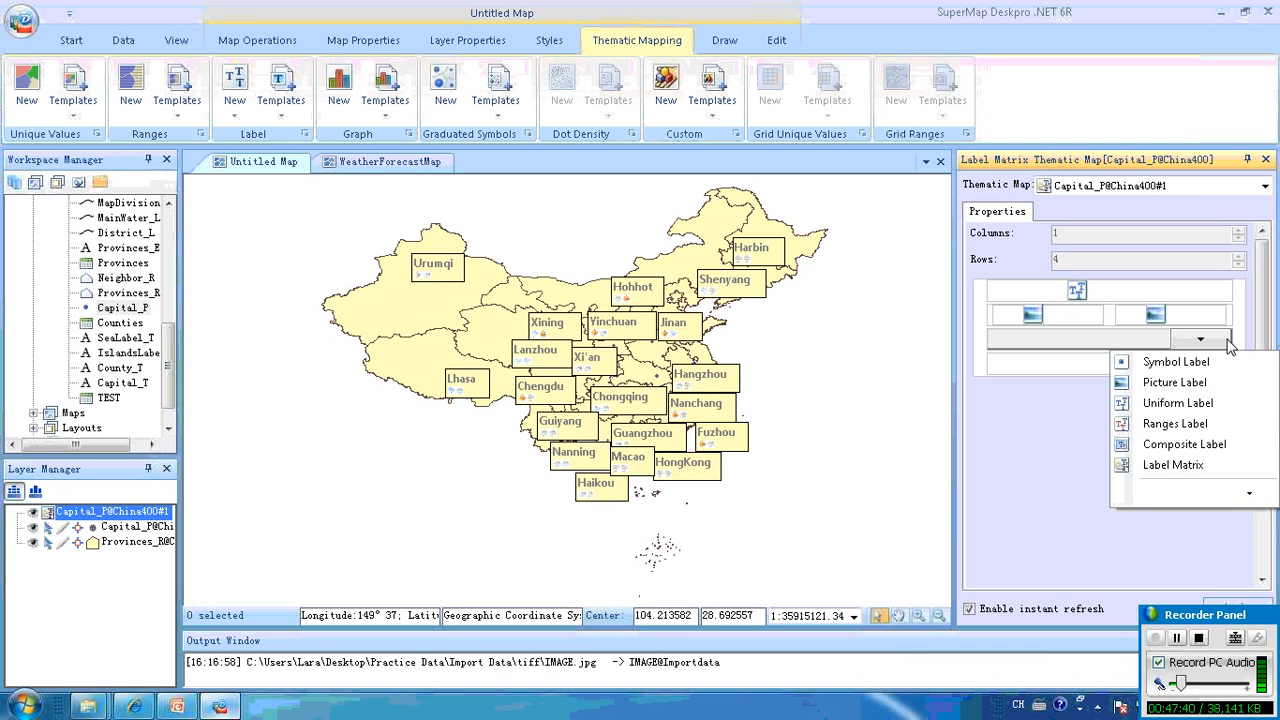
click(1203, 408)
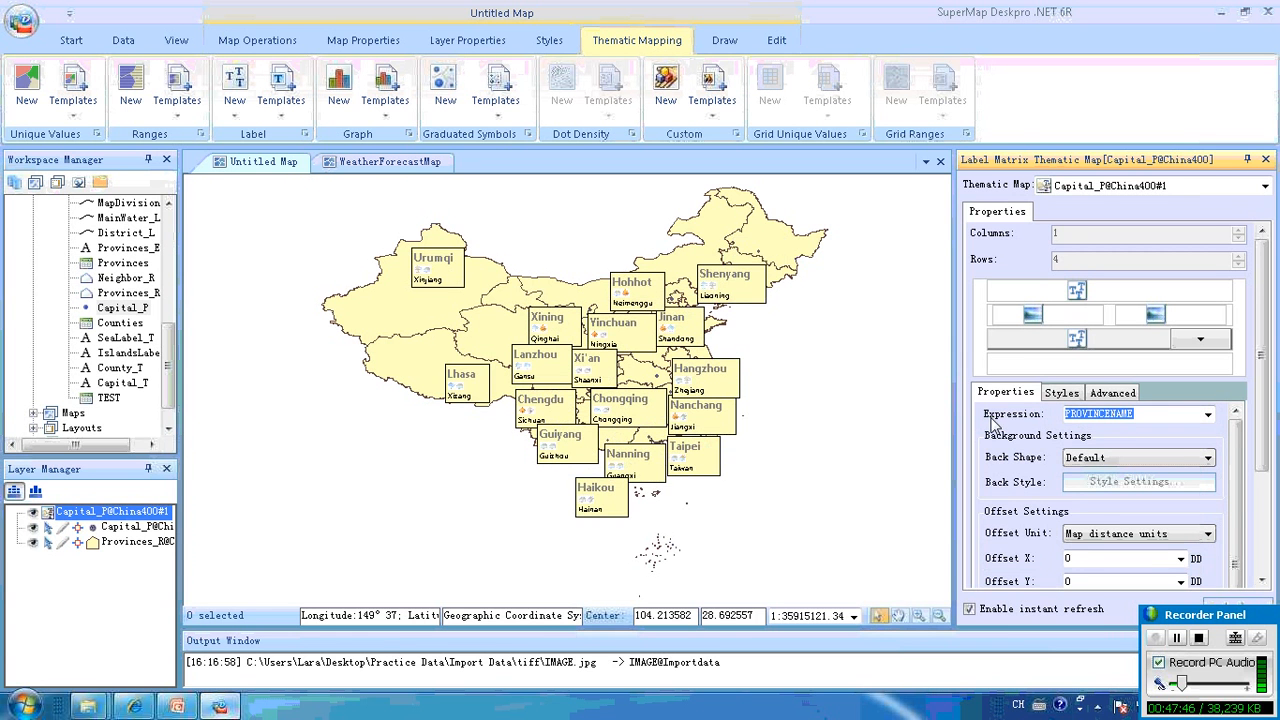
click(1208, 414)
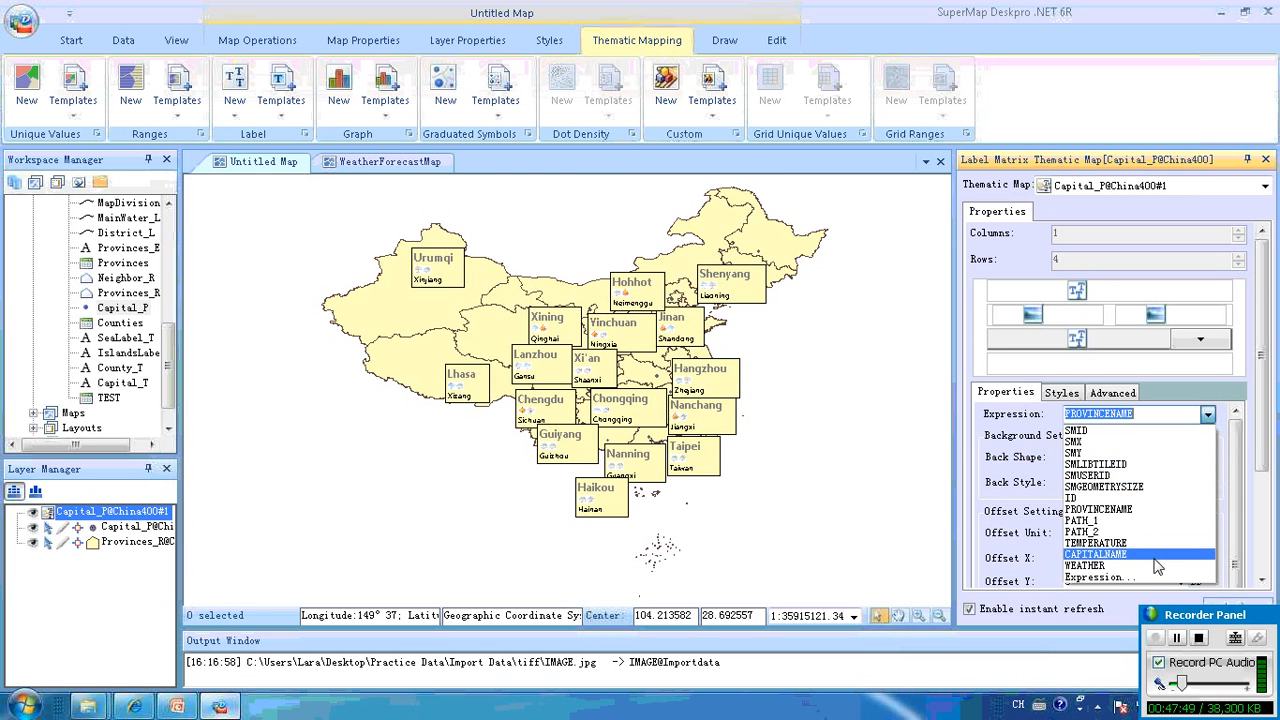
click(1157, 566)
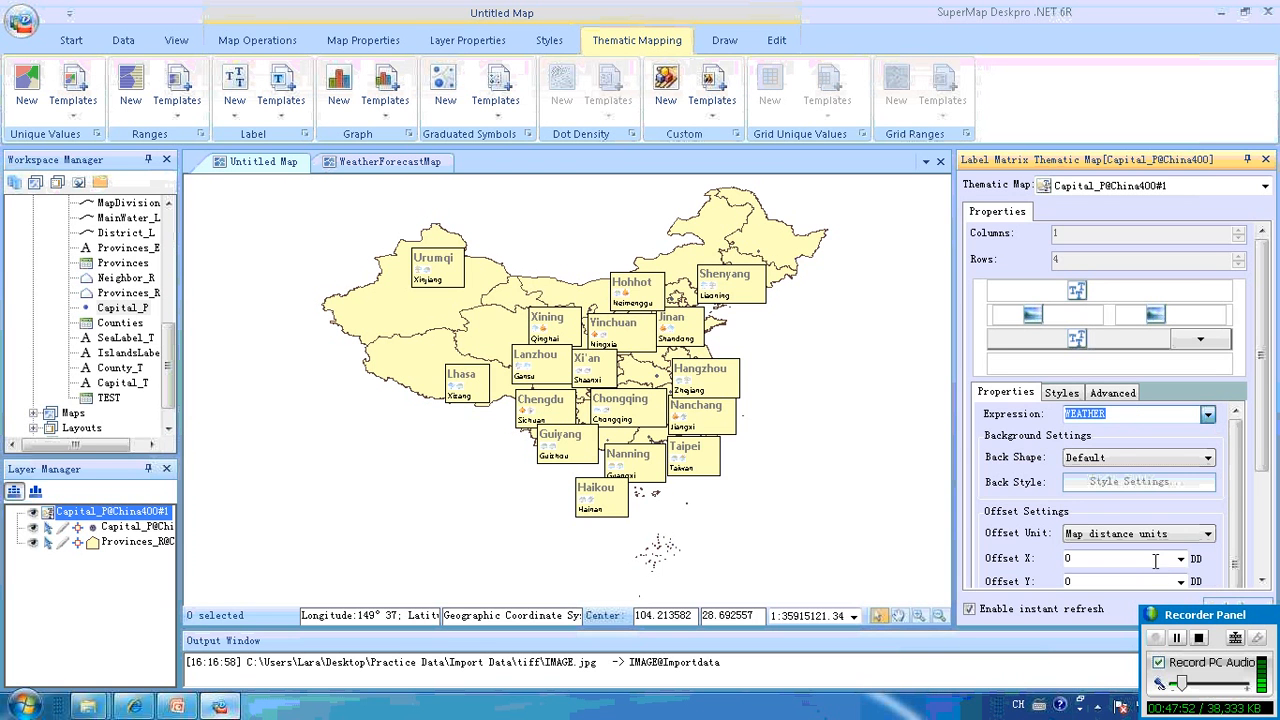
Style the weather label in the third row with font size 14 and a dark purple text colour
click(1064, 396)
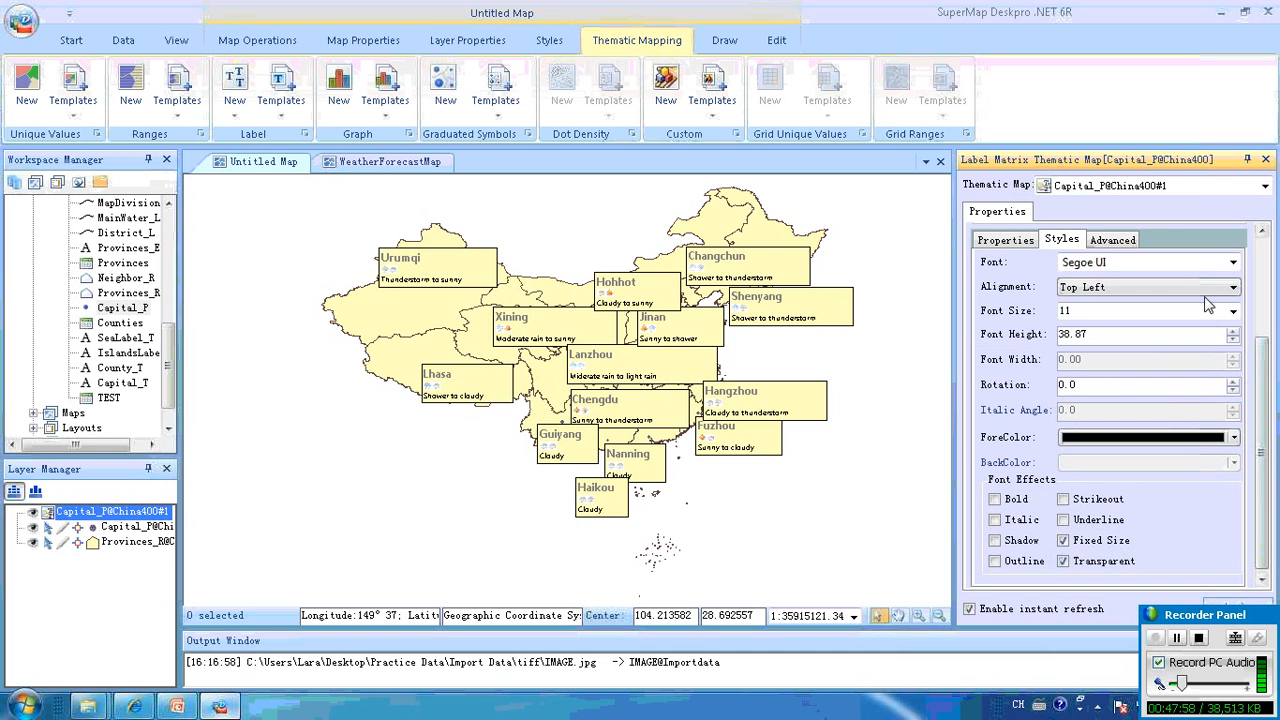
click(1233, 313)
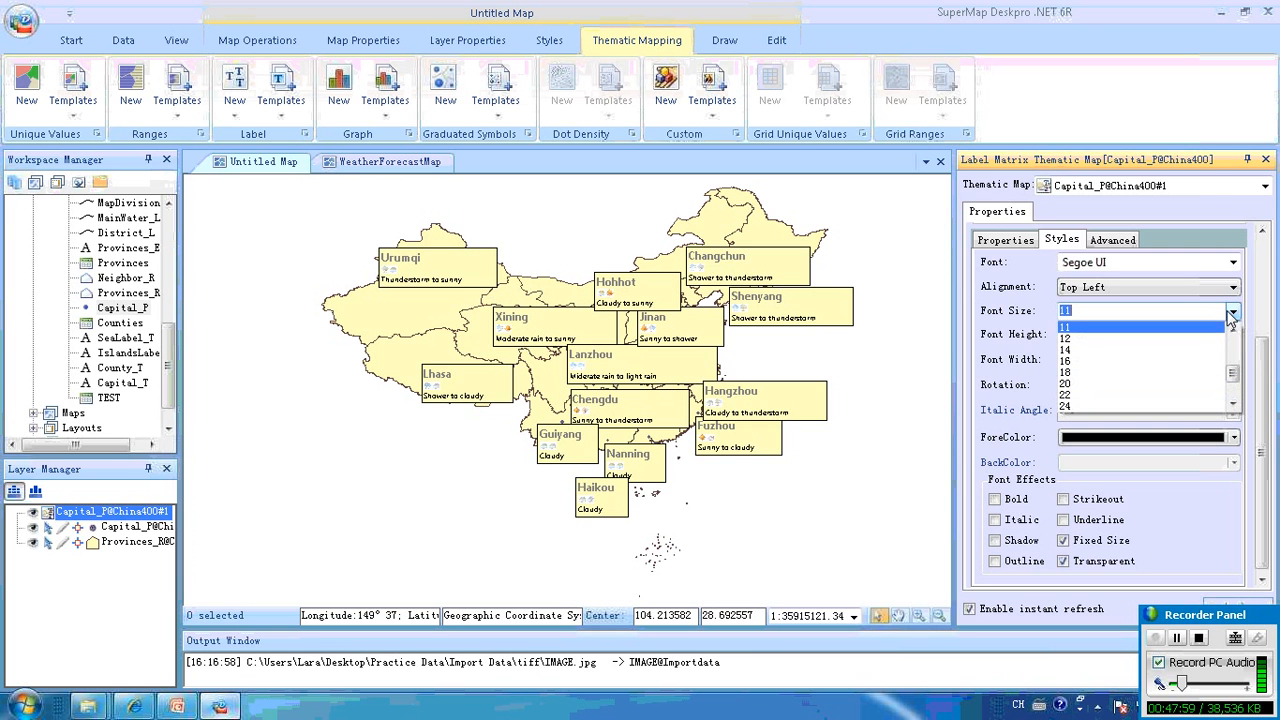
click(1191, 352)
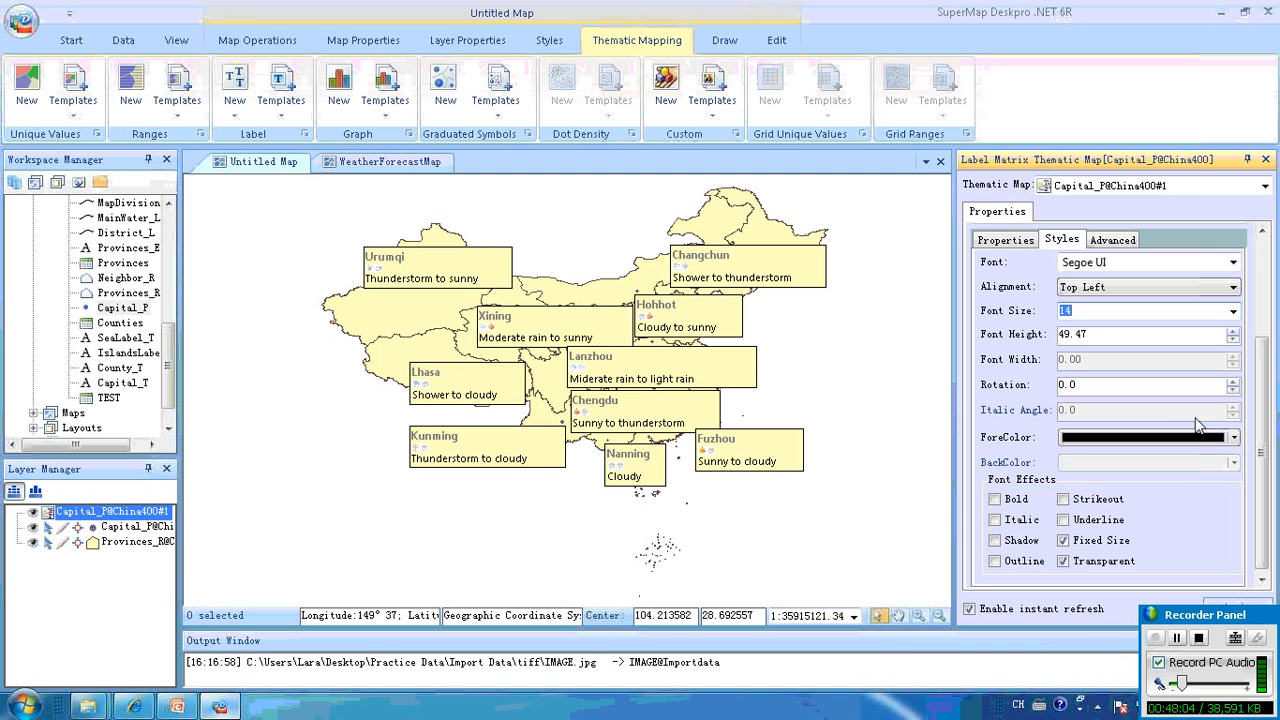
click(1235, 438)
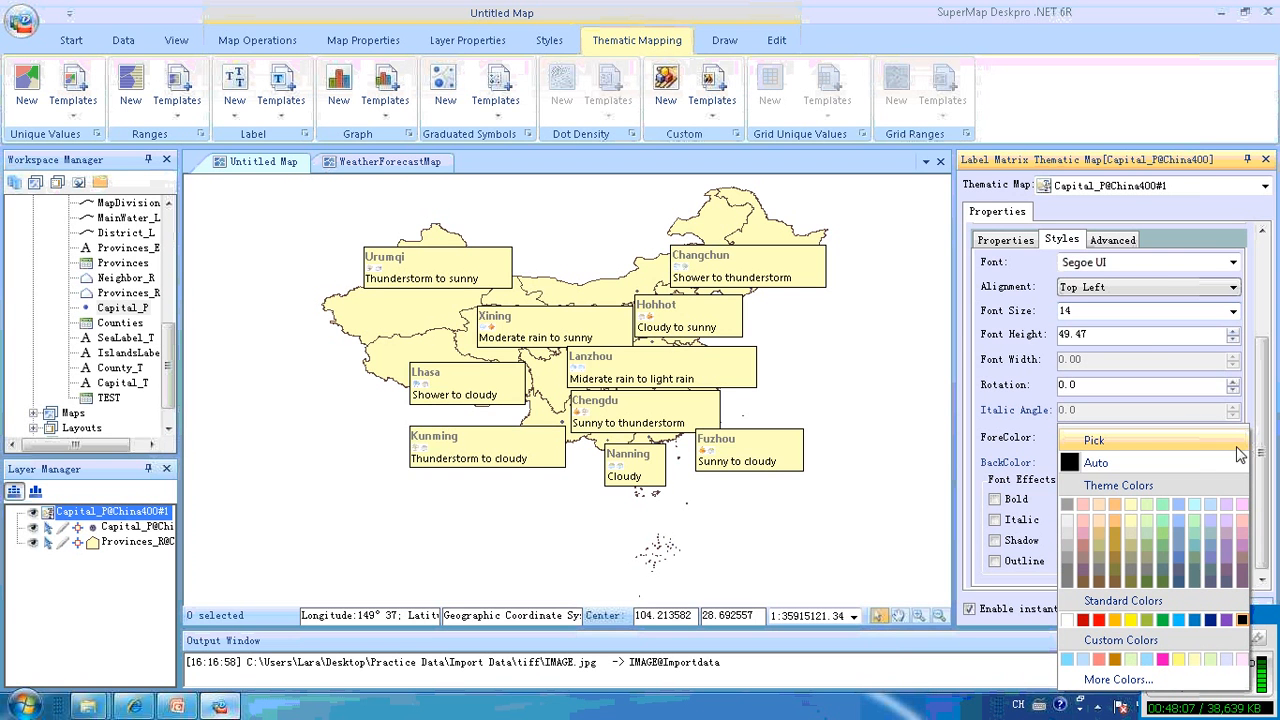
click(1242, 583)
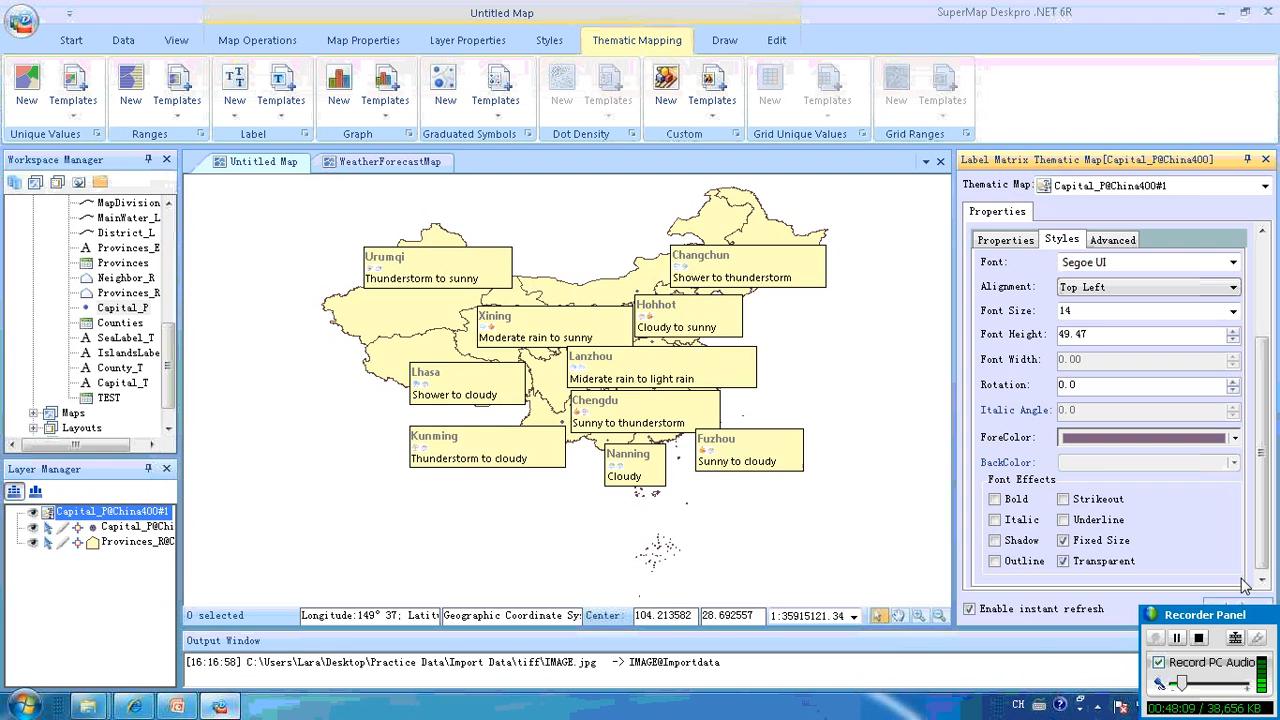
Make the third-row weather text bold and add a uniform label with the TEMPERATURE expression to the fourth row of the label matrix
click(996, 500)
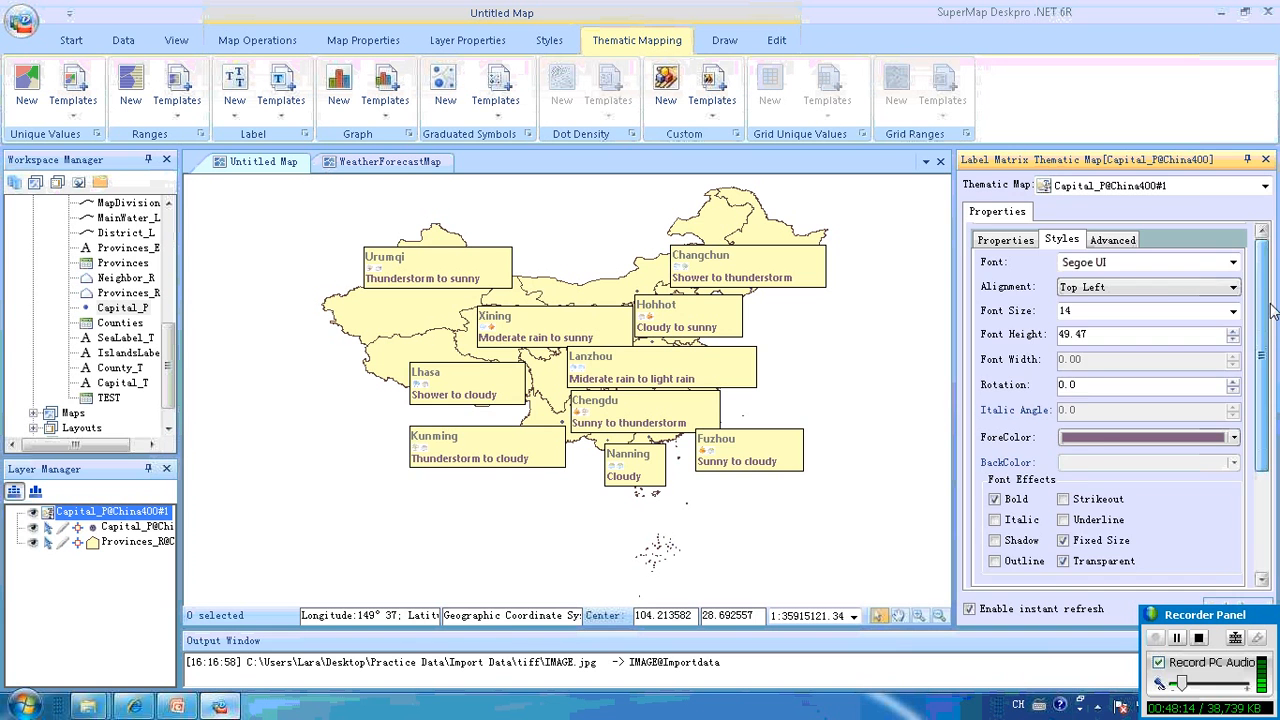
drag(1264, 421, 1268, 300)
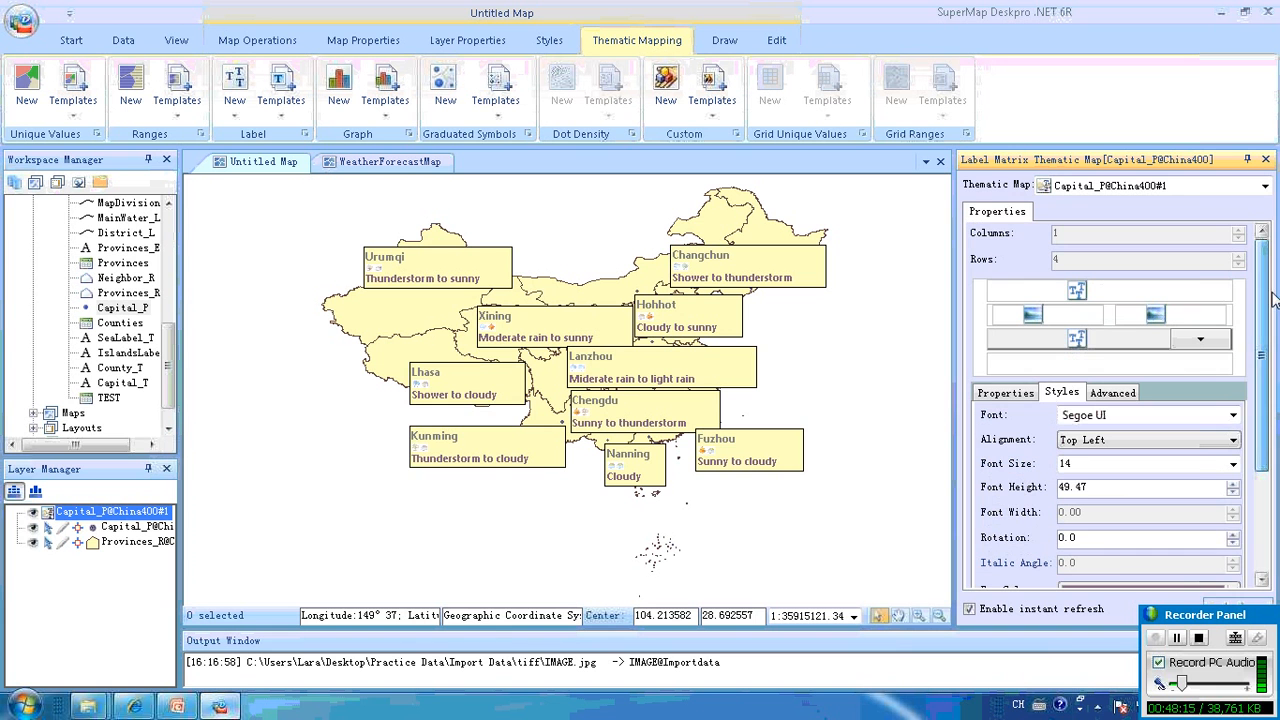
click(1191, 364)
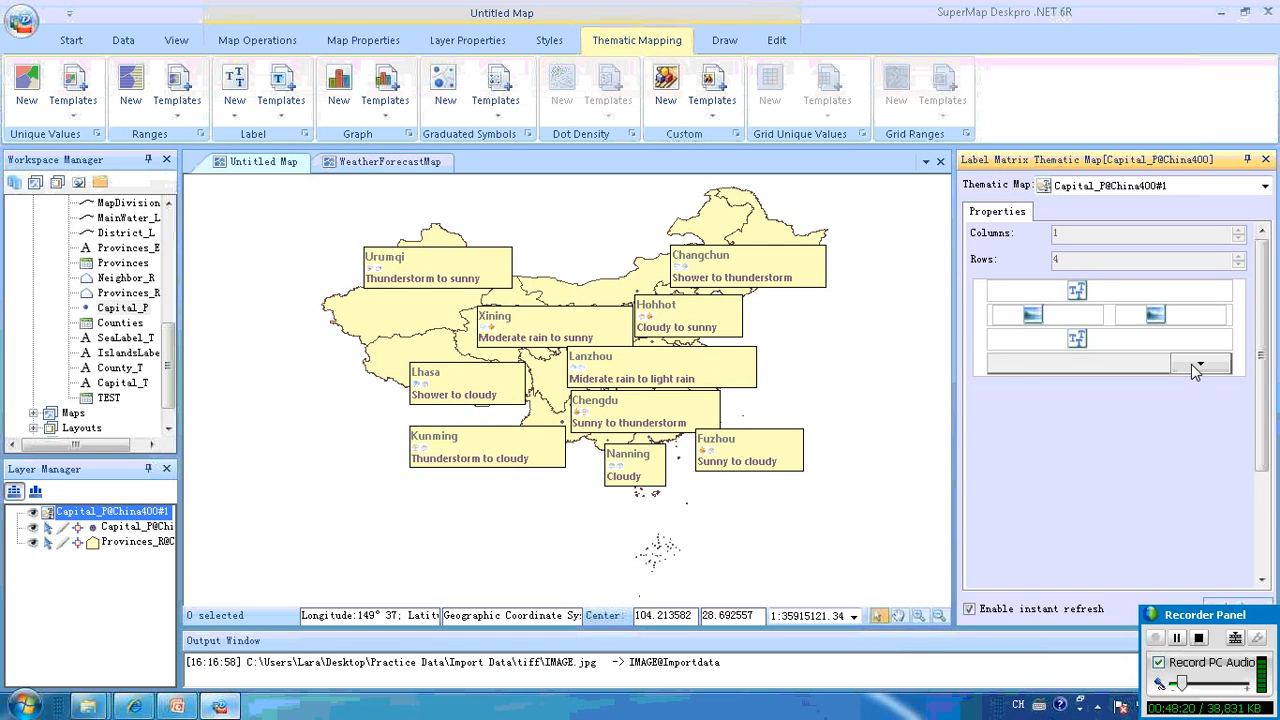
click(1193, 365)
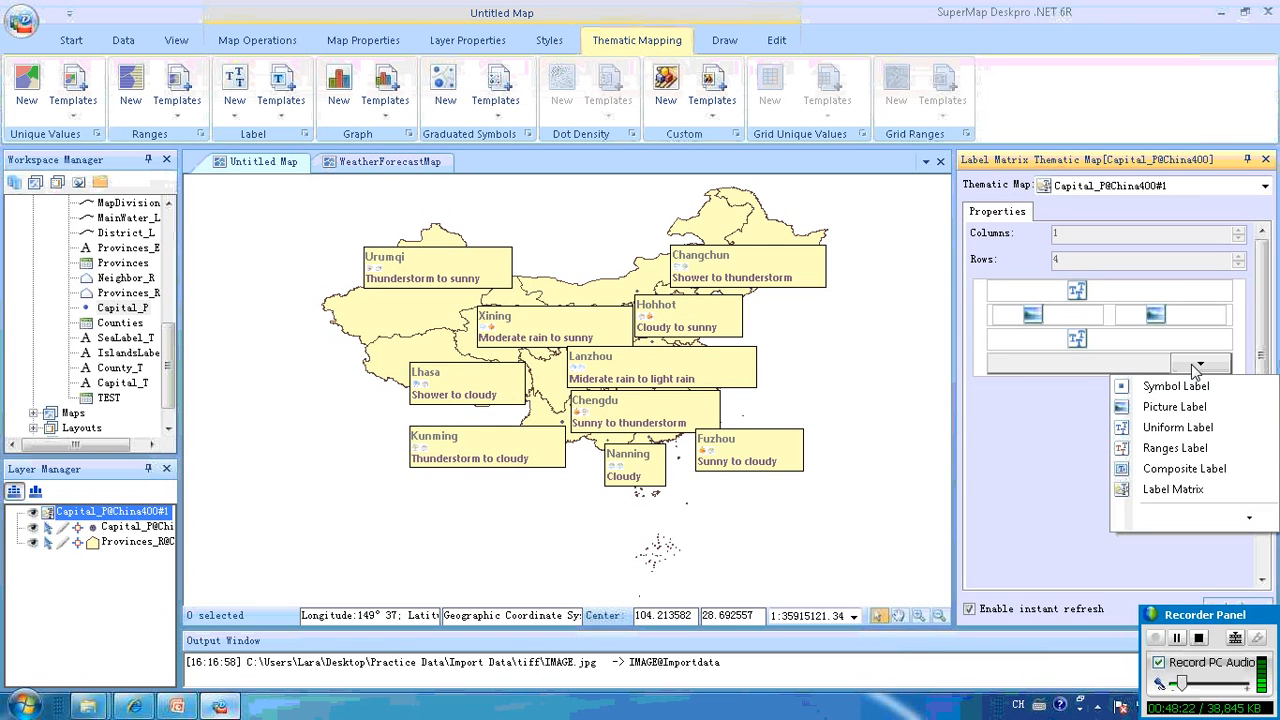
click(1178, 427)
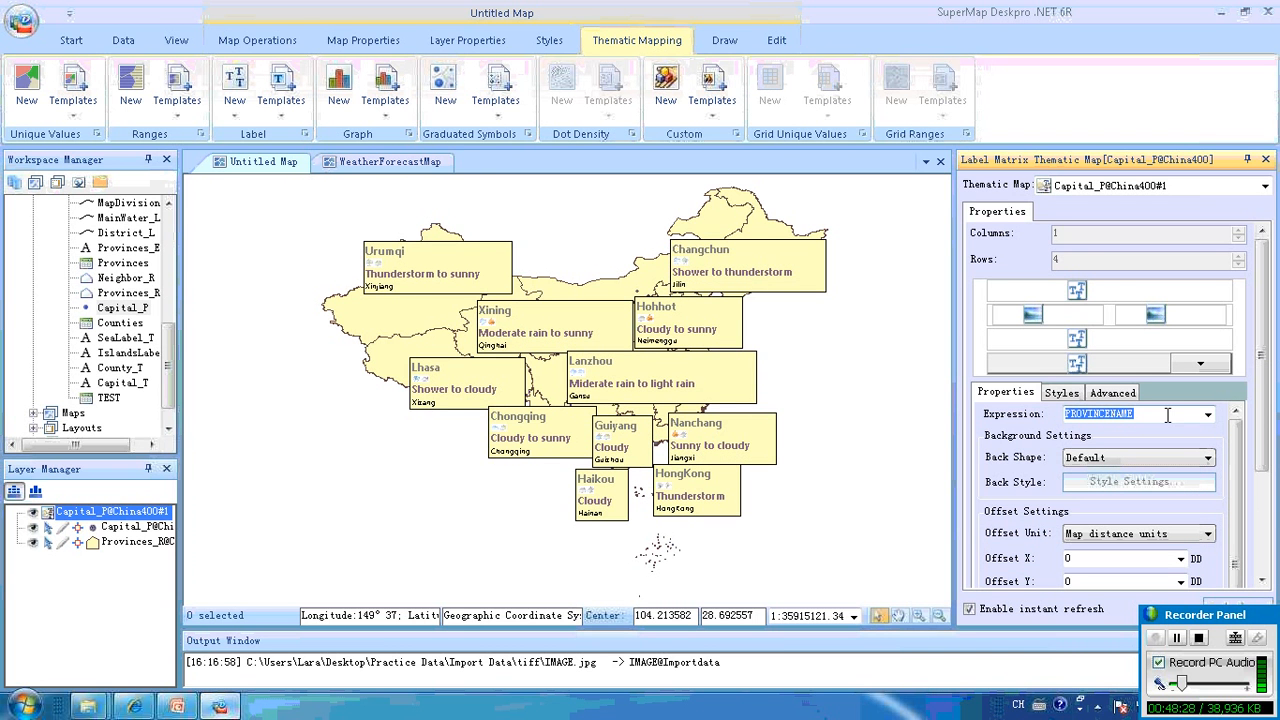
click(1208, 414)
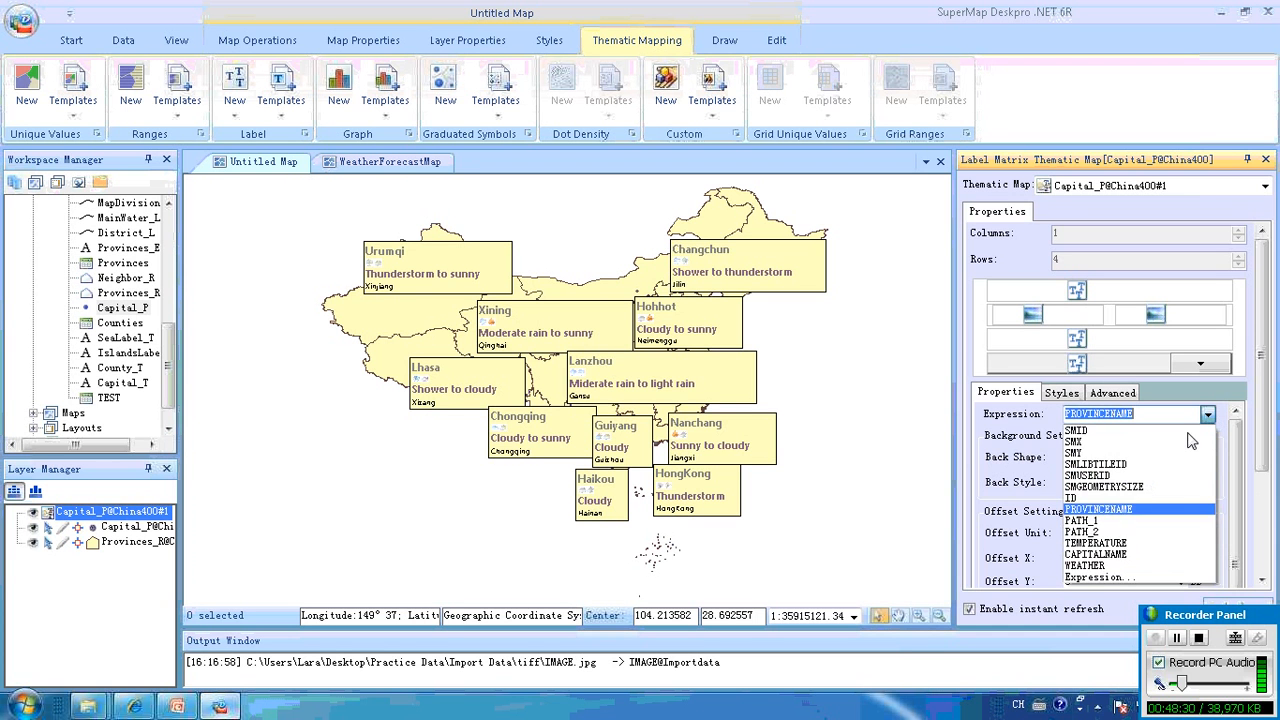
click(1135, 542)
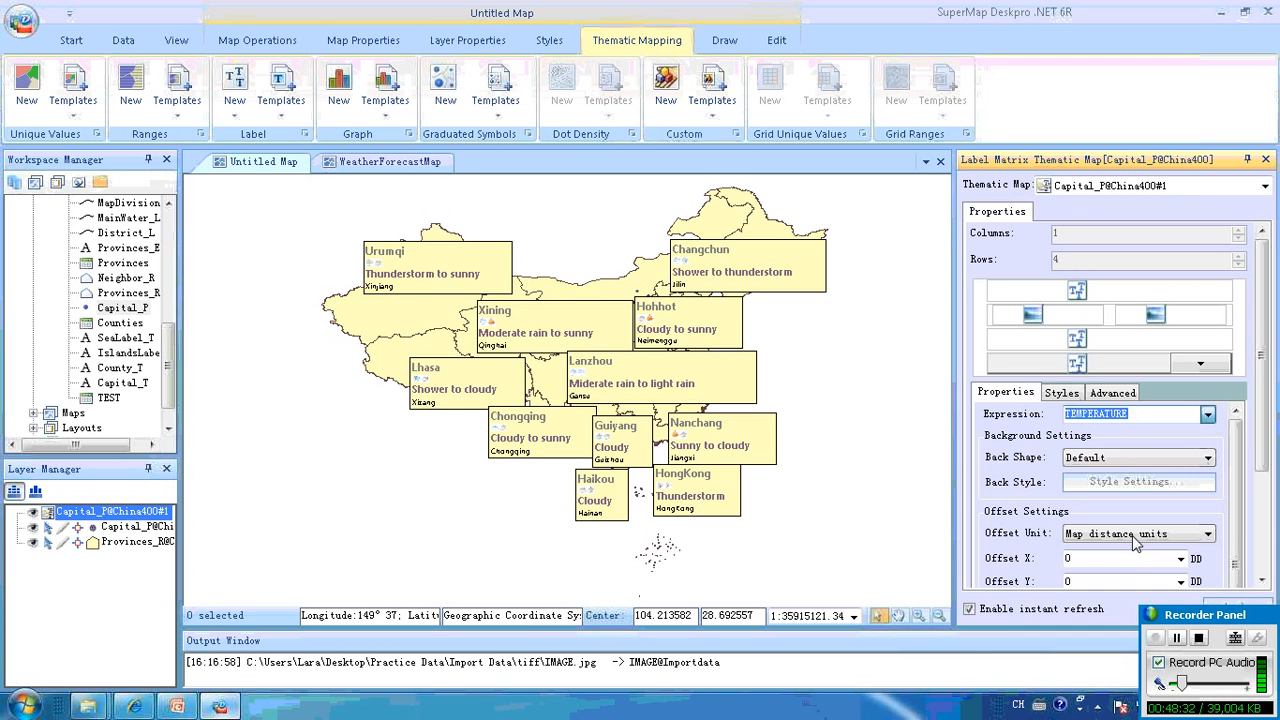
Style the temperature label in the fourth row with font size 14, red text colour and bold
click(1061, 392)
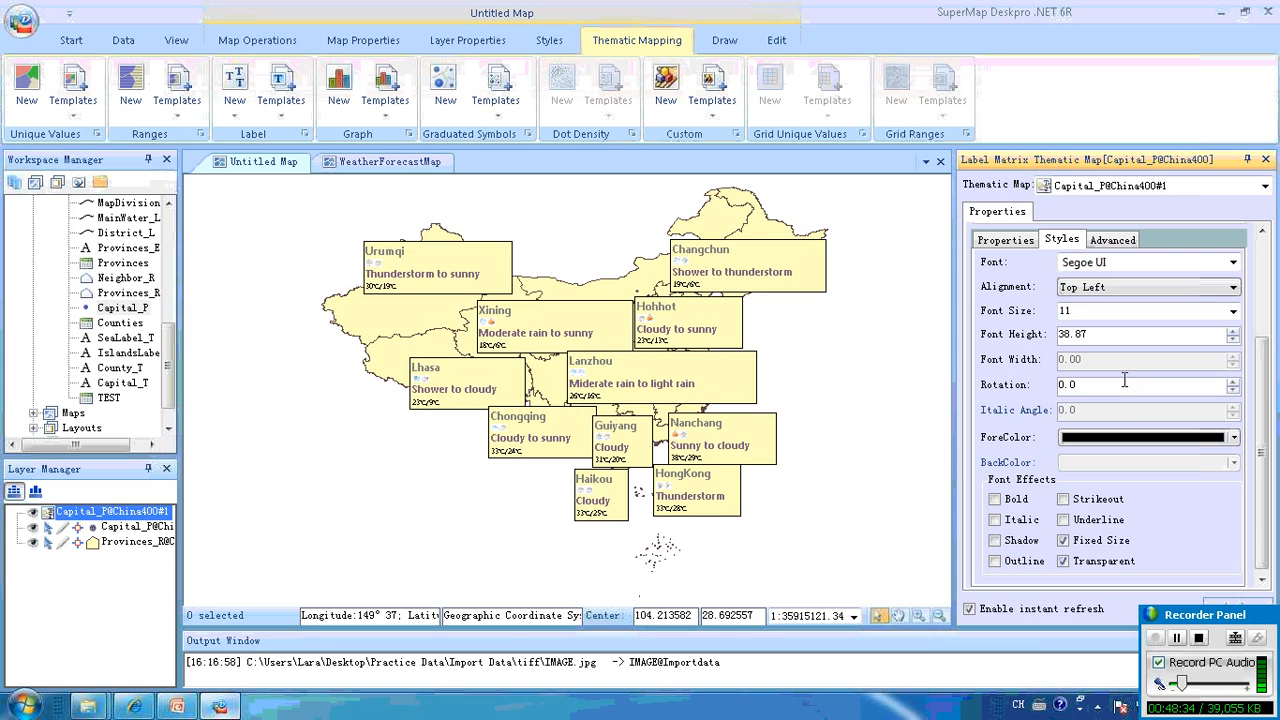
click(1233, 311)
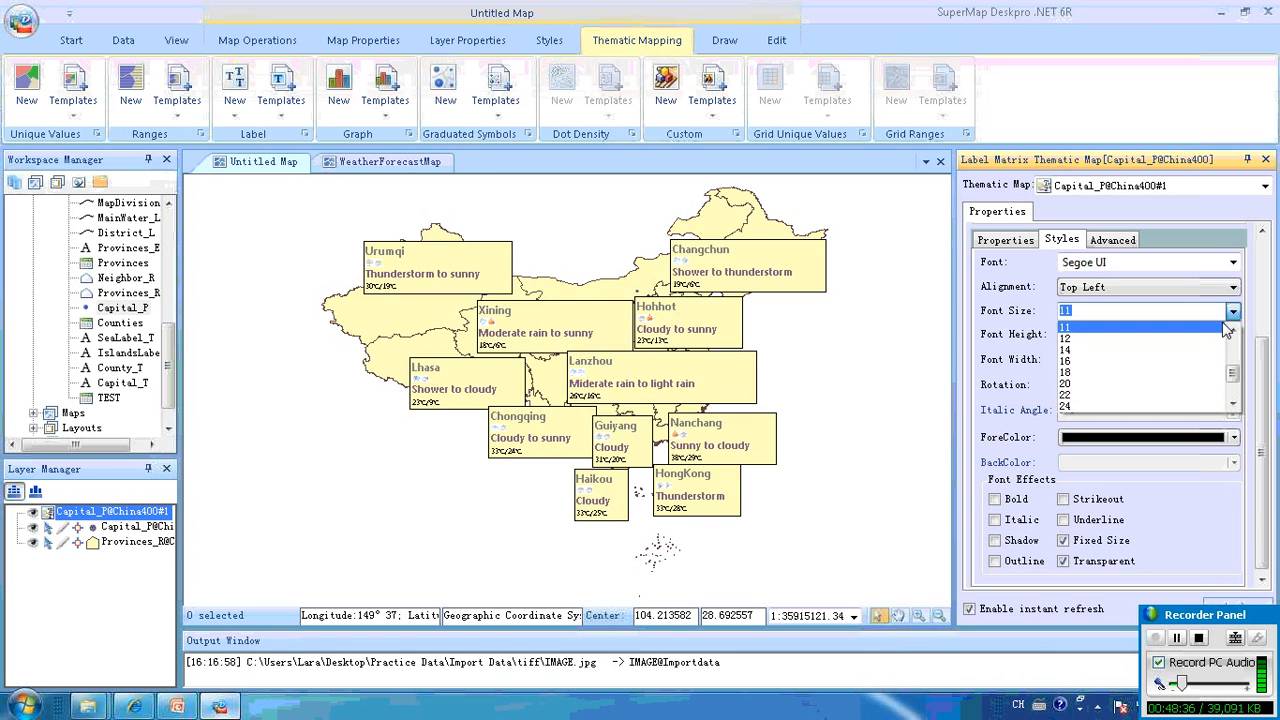
click(1193, 350)
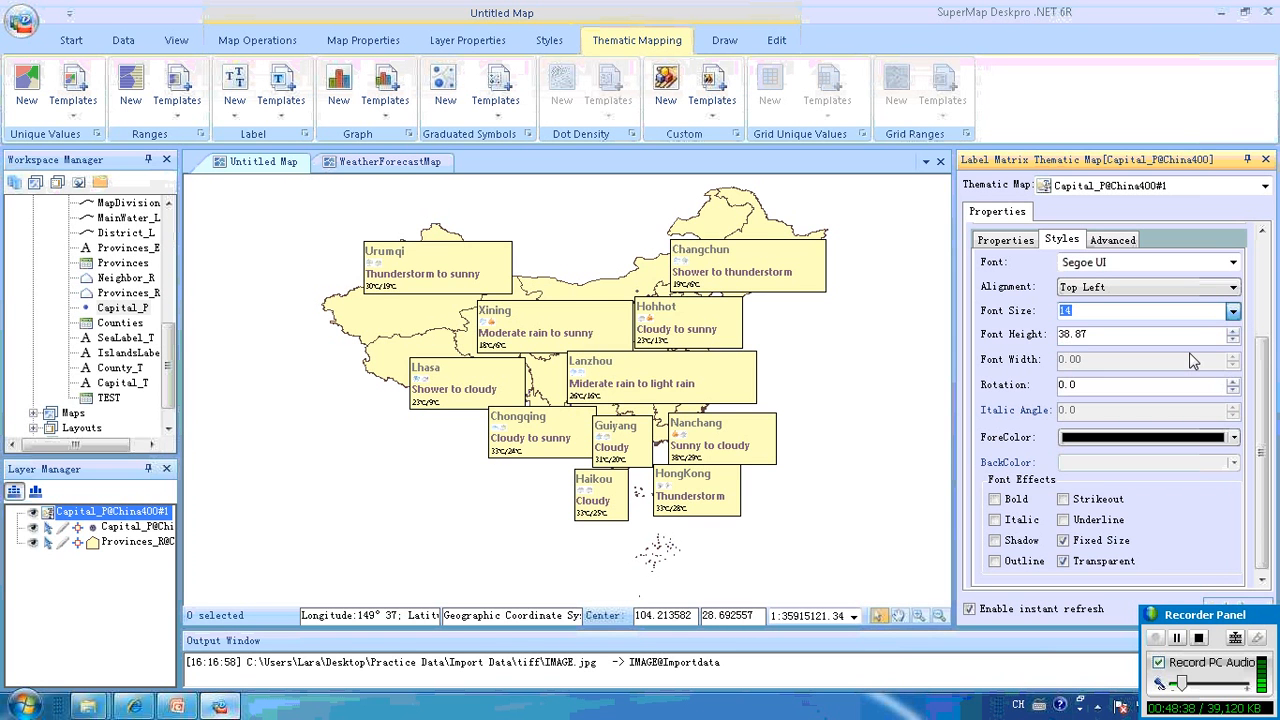
click(1235, 438)
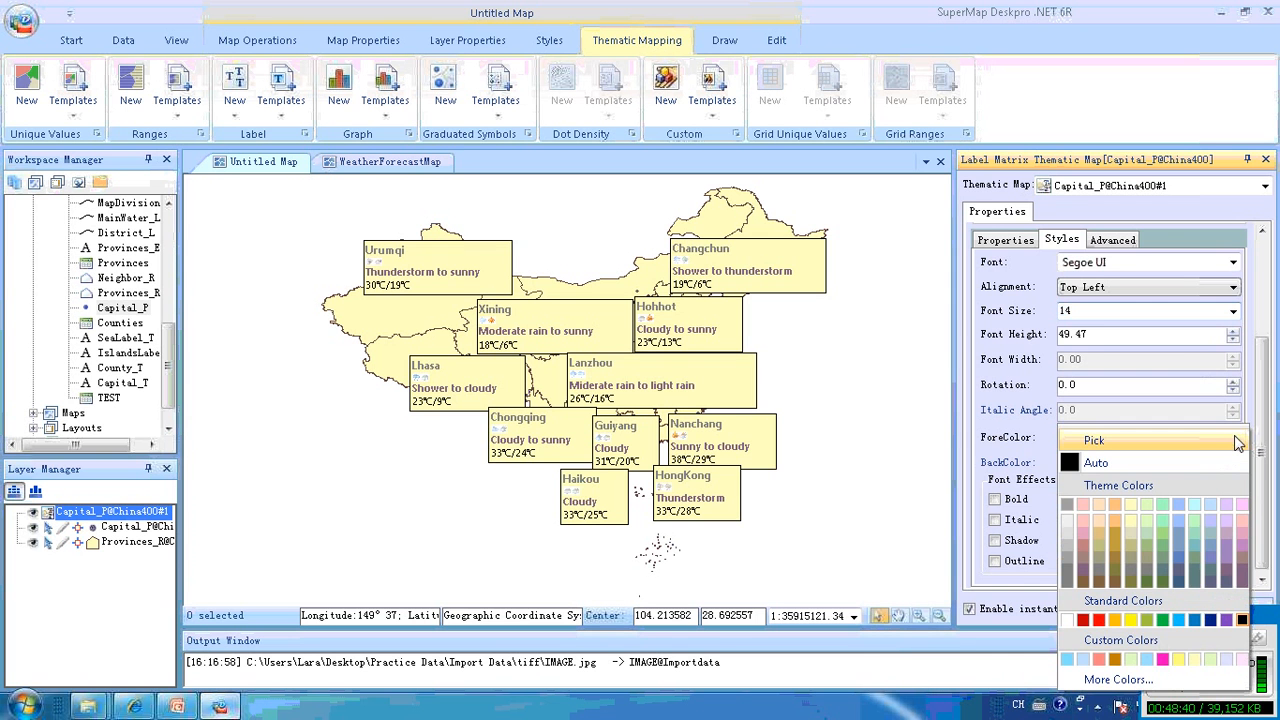
click(1088, 621)
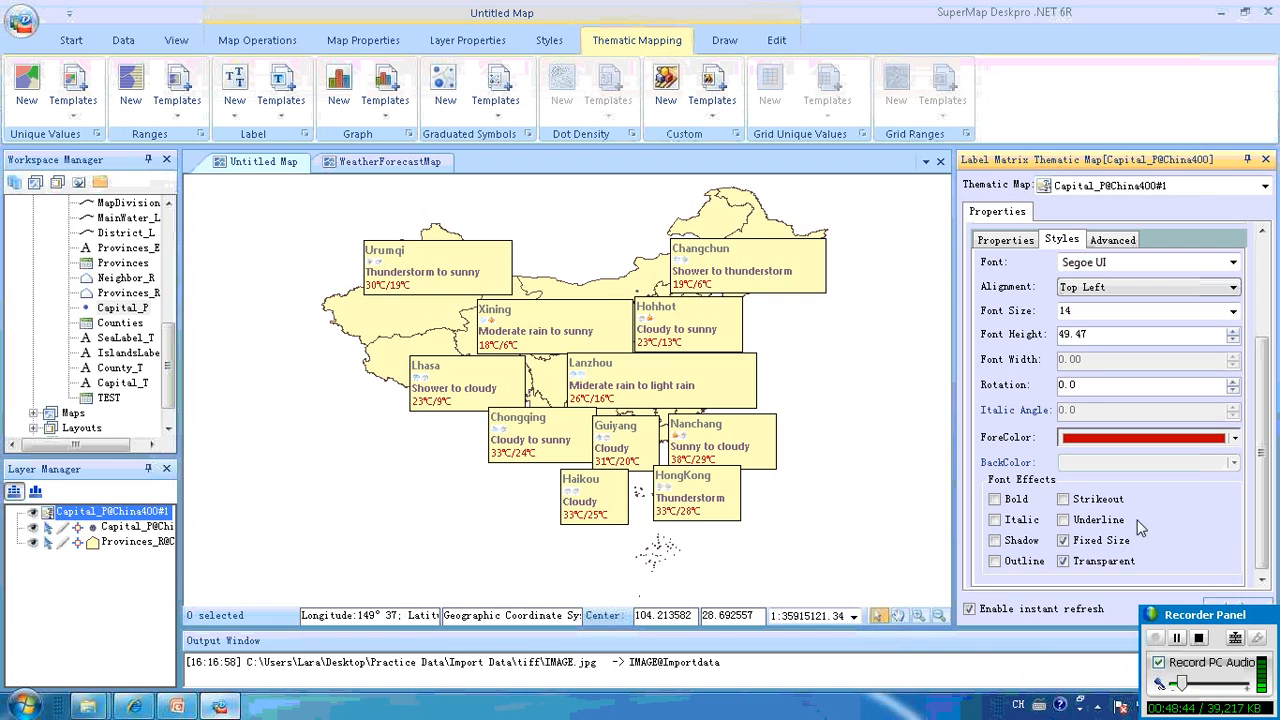
click(995, 500)
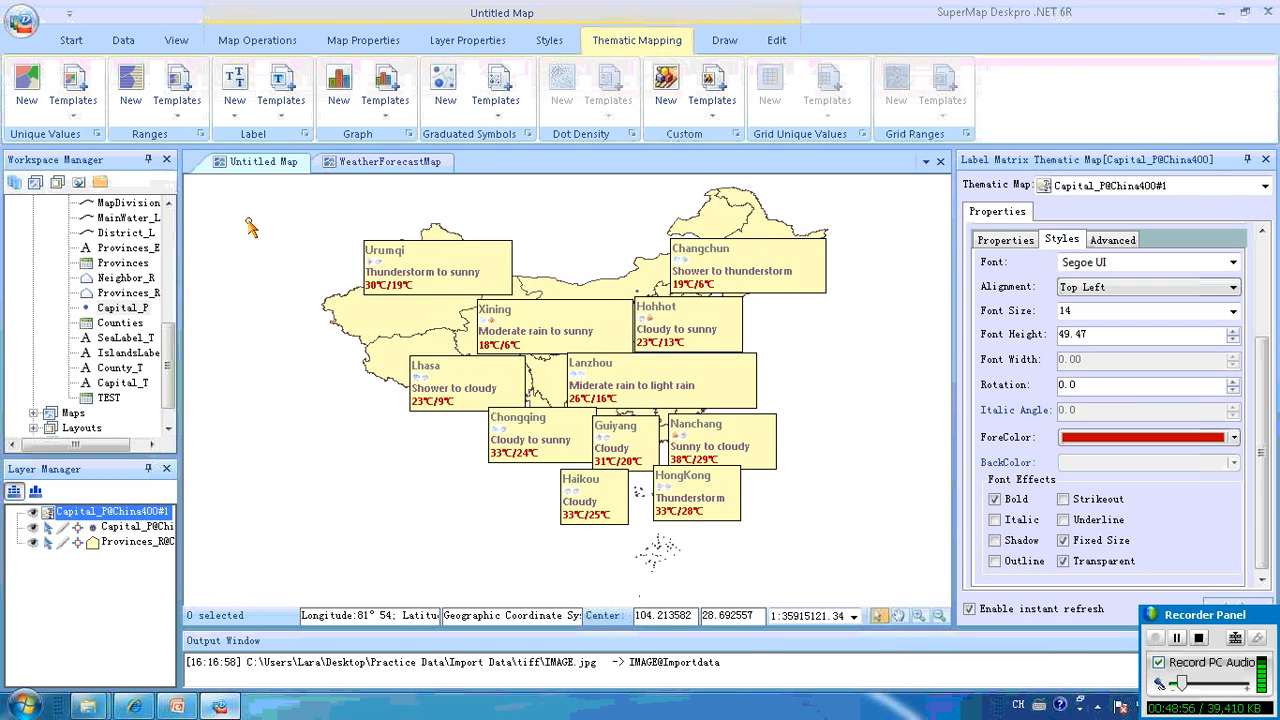
Switch the map windows to cascade arrangement and tile WeatherForecastMap and the untitled map vertically for comparison
click(330, 166)
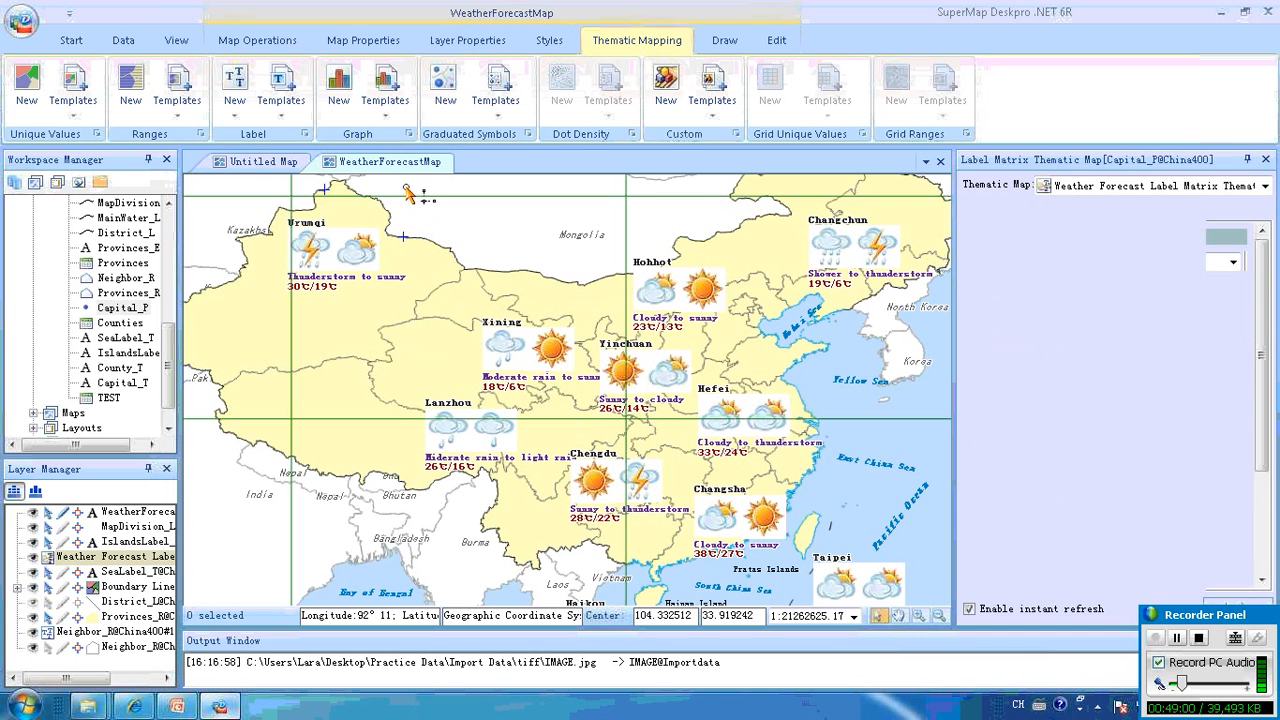
click(174, 44)
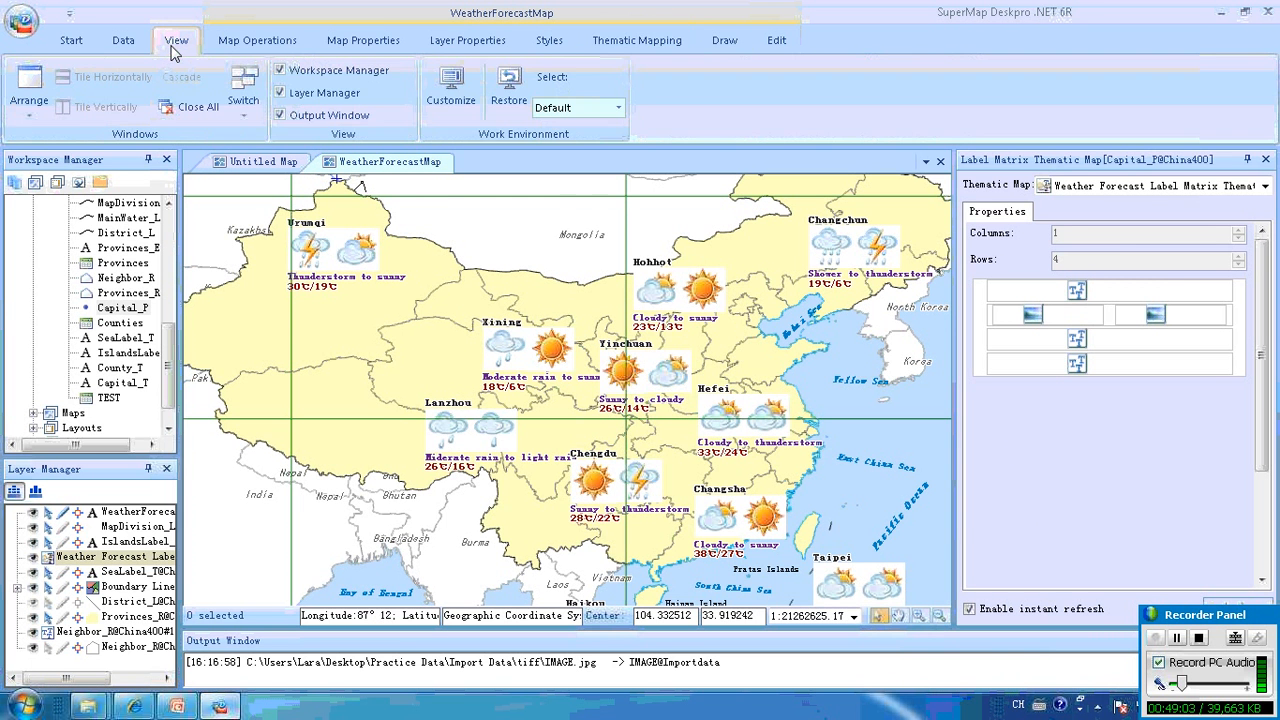
click(31, 113)
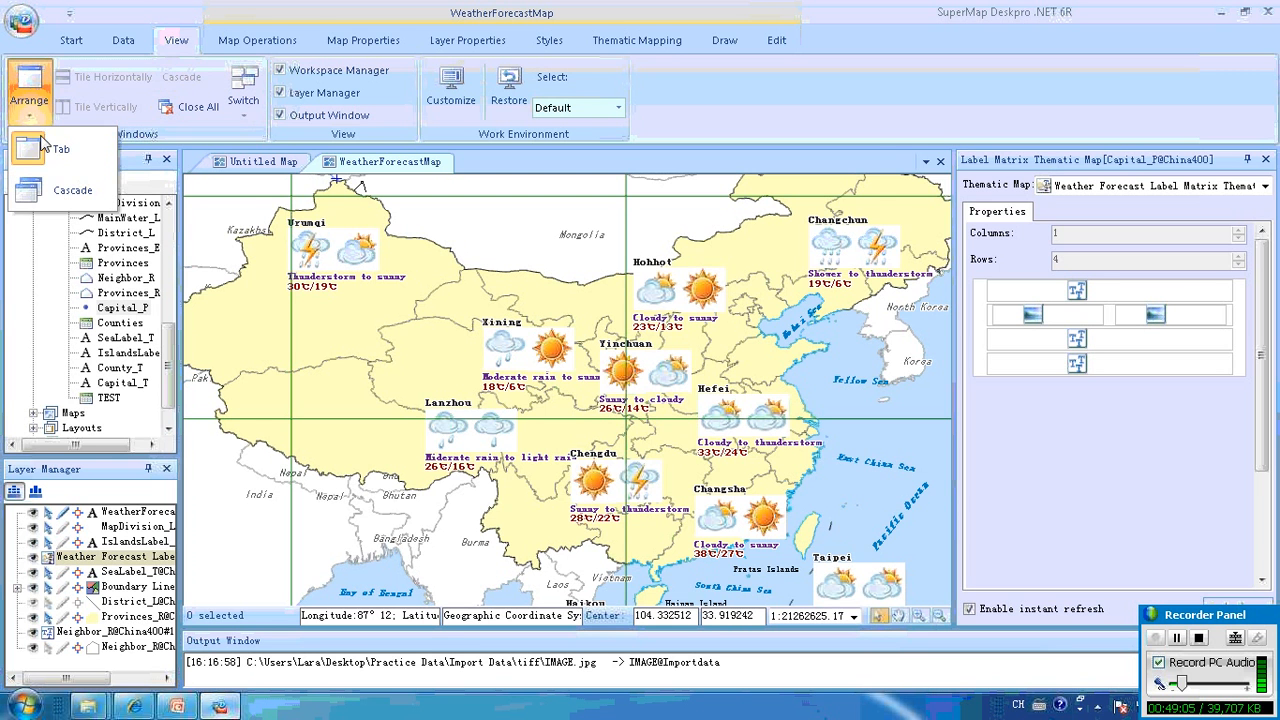
click(66, 196)
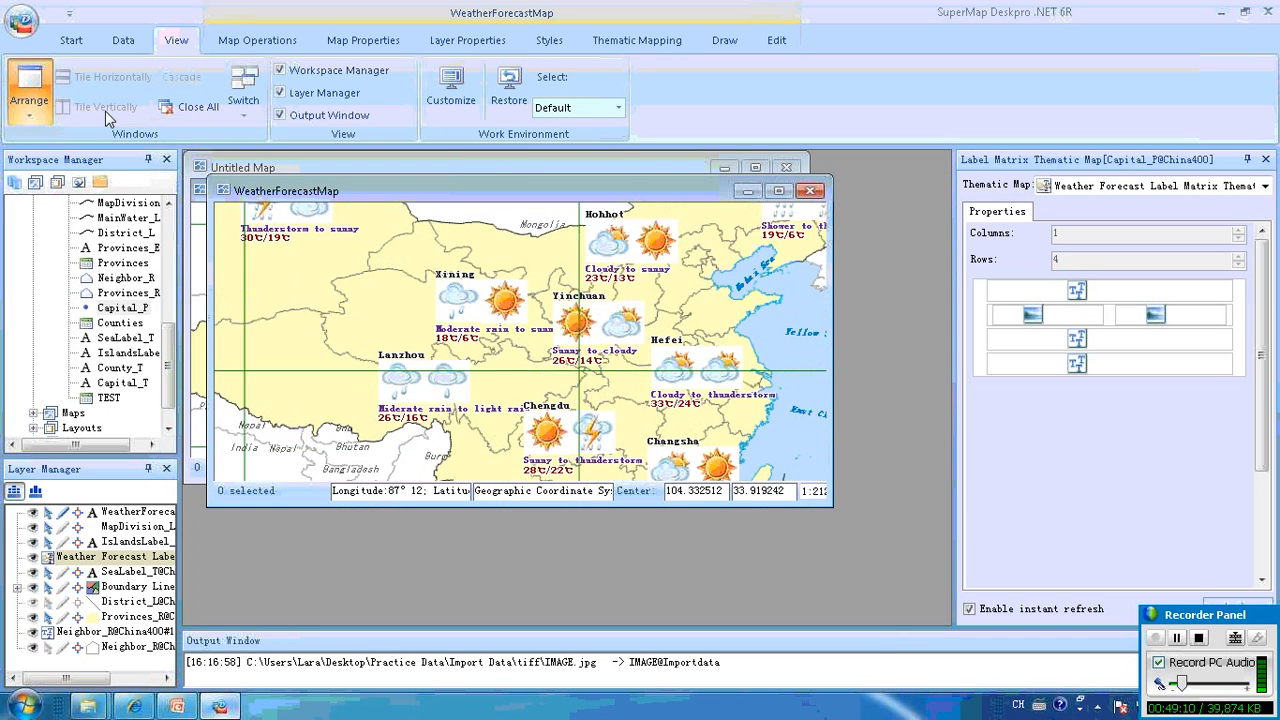
click(90, 107)
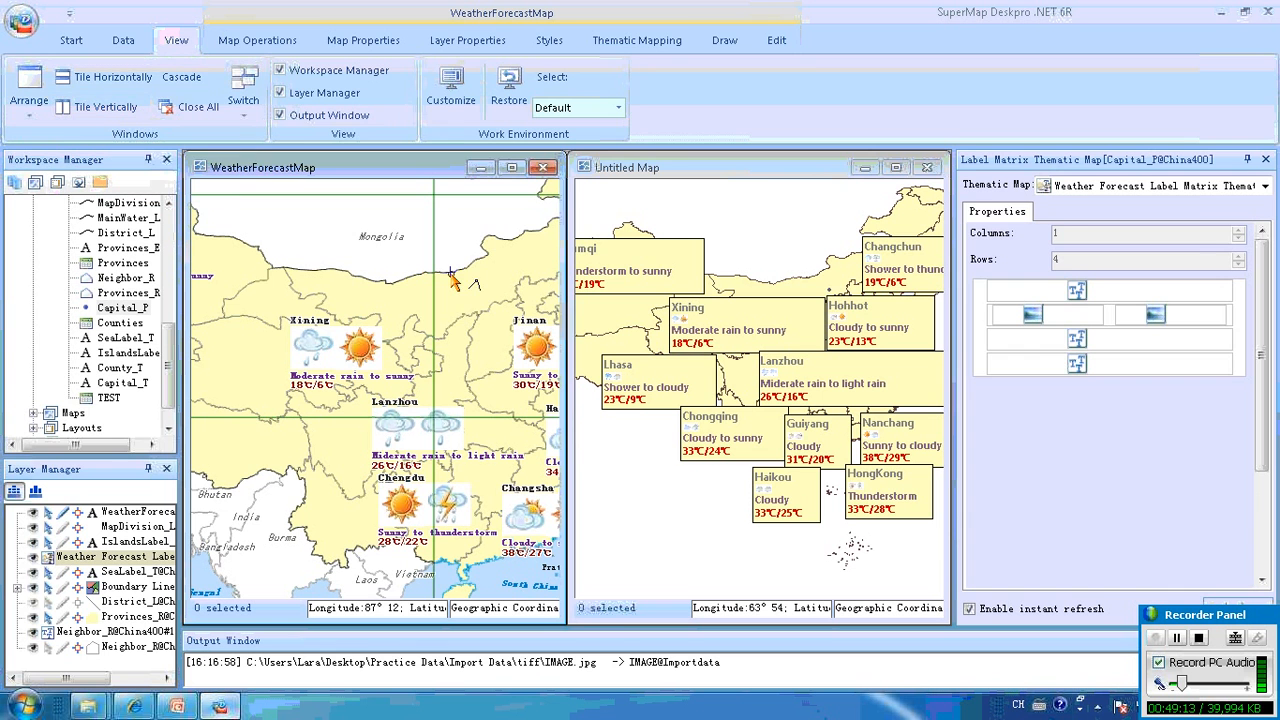
Set the back shape of the whole label matrix in the untitled map to Default
click(655, 365)
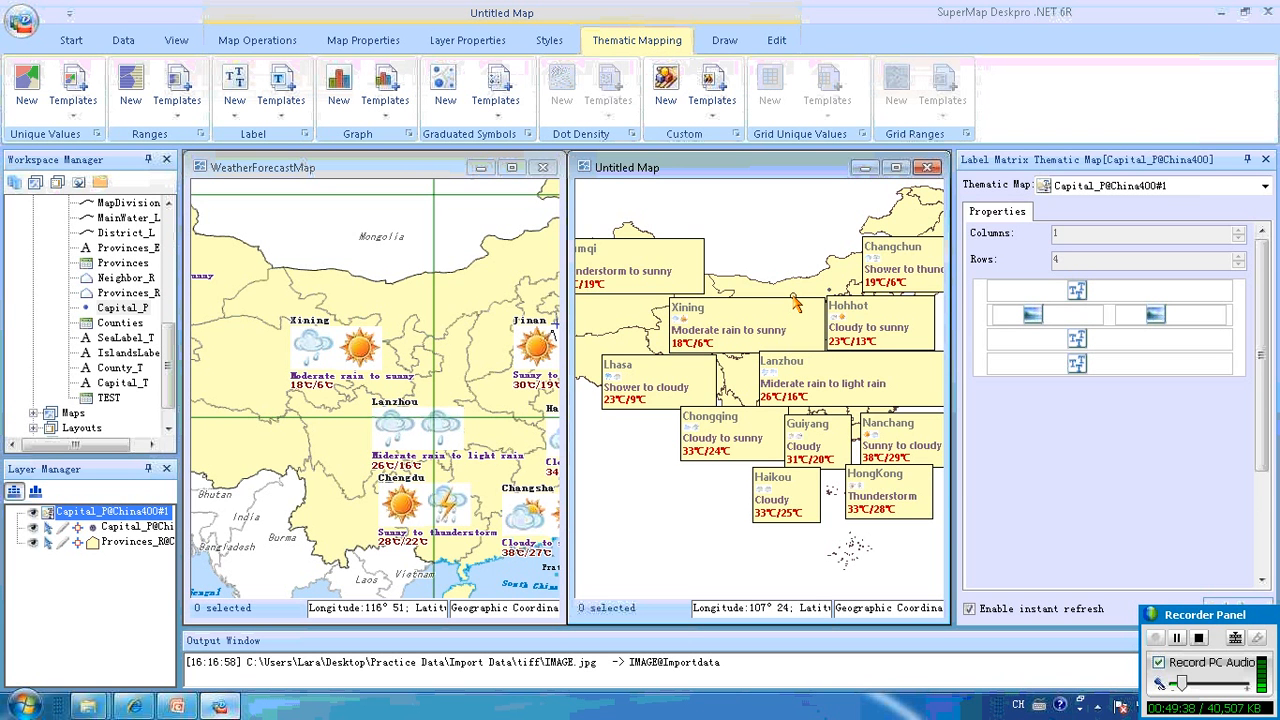
click(1241, 328)
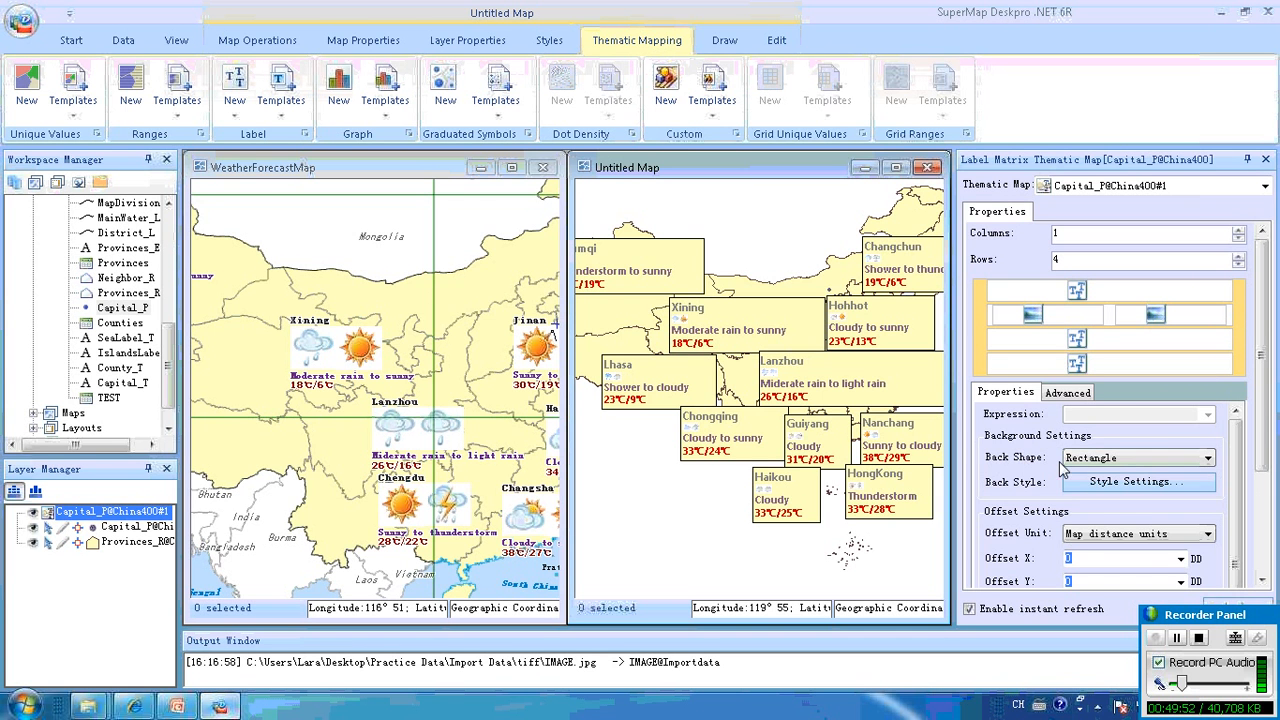
click(1180, 460)
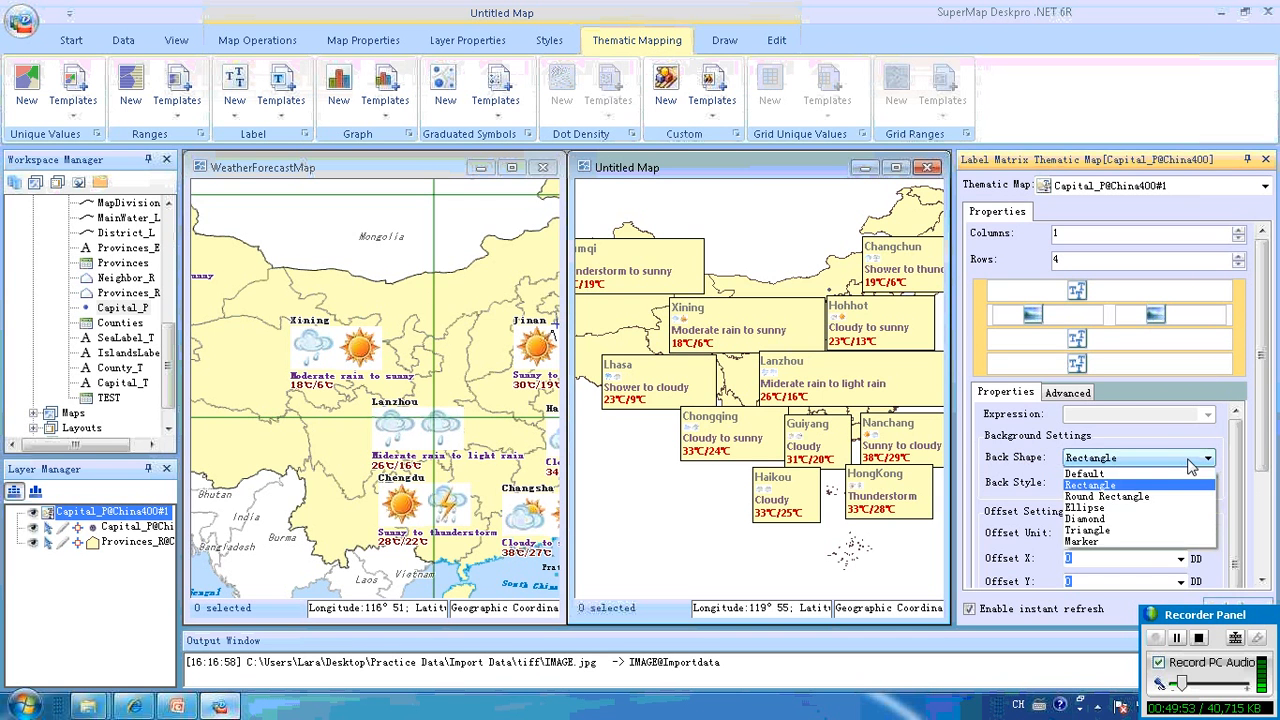
click(1150, 474)
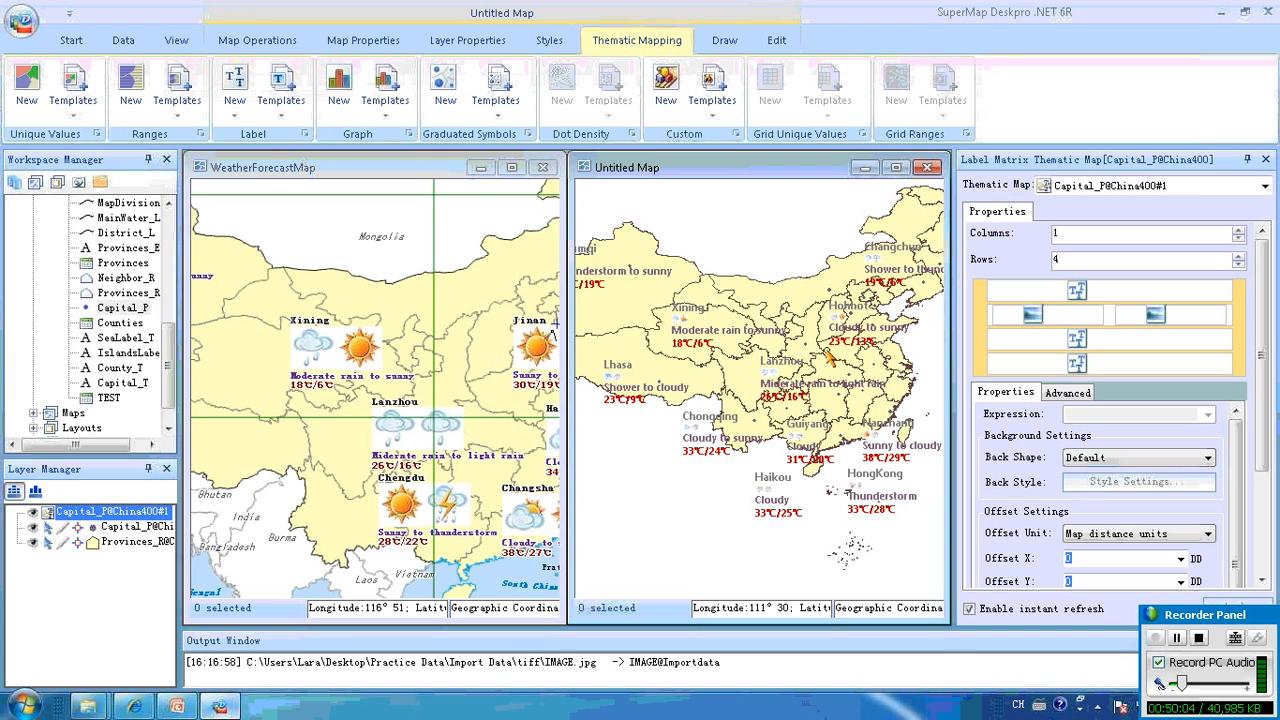
Hide the Capital_P point layer in the untitled map while keeping its label matrix layer visible
scroll(826, 358, up, 1)
scroll(884, 285, up, 1)
scroll(884, 287, up, 1)
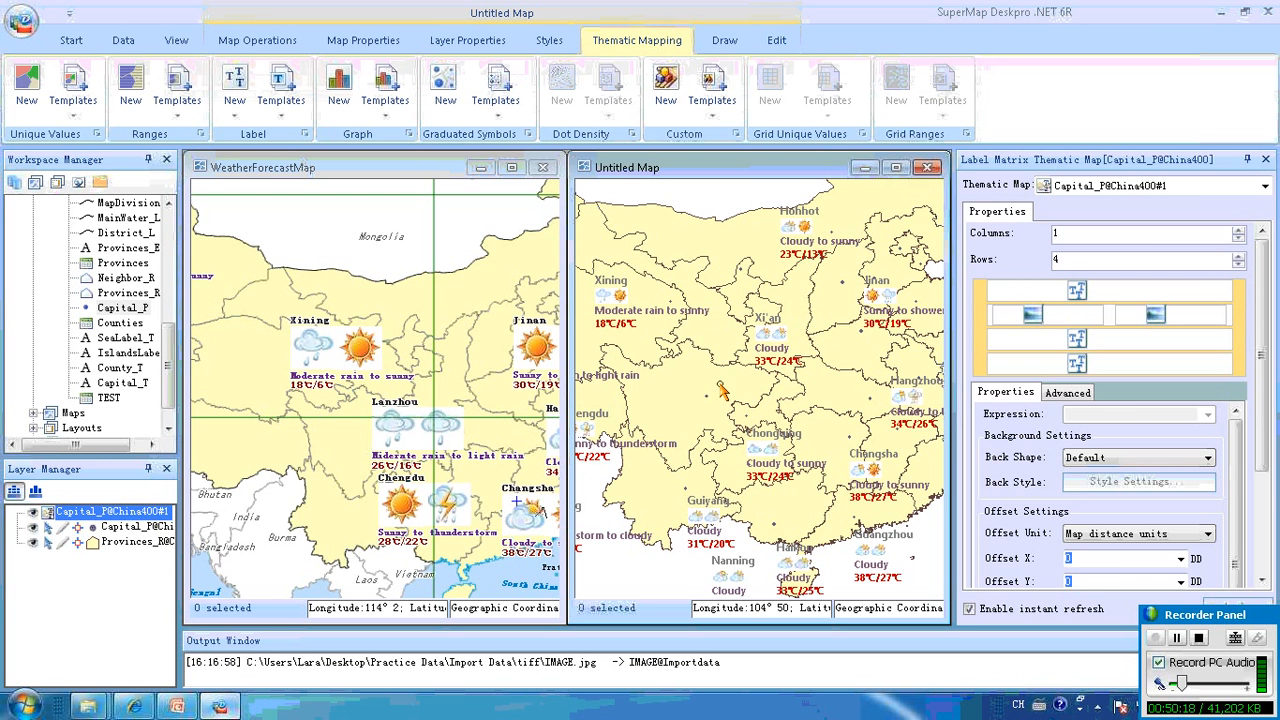
click(32, 530)
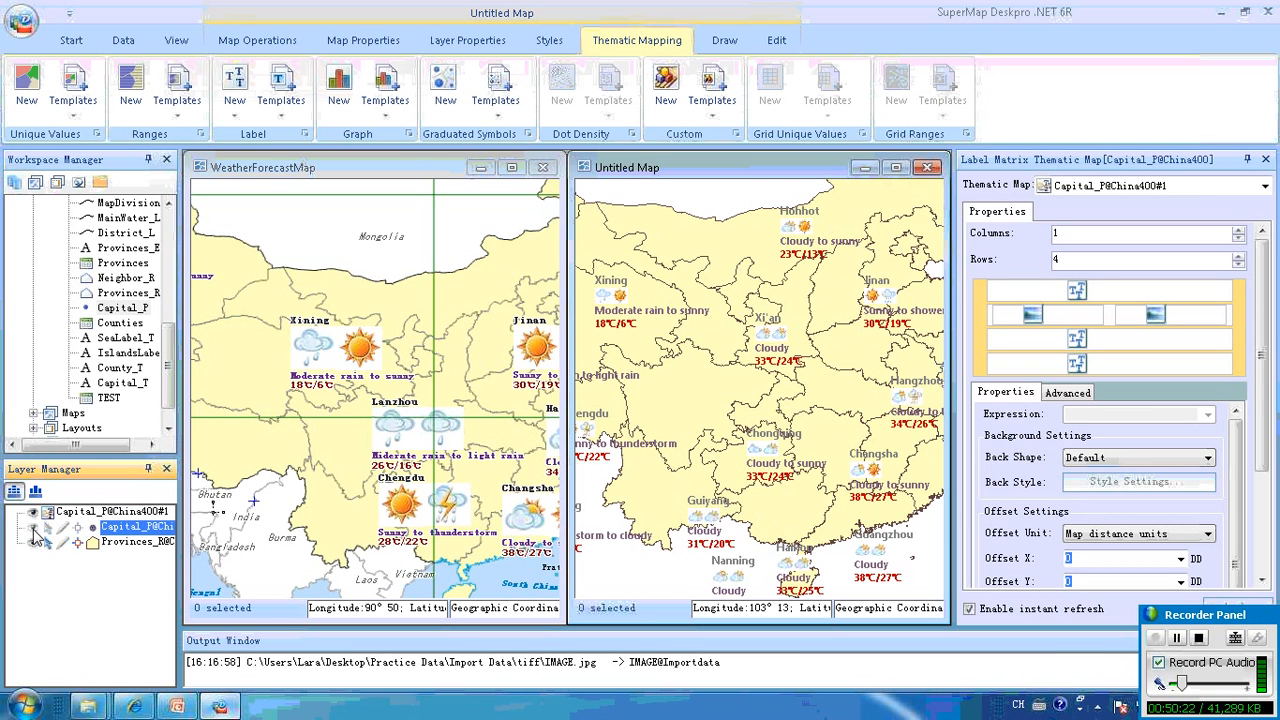
click(803, 300)
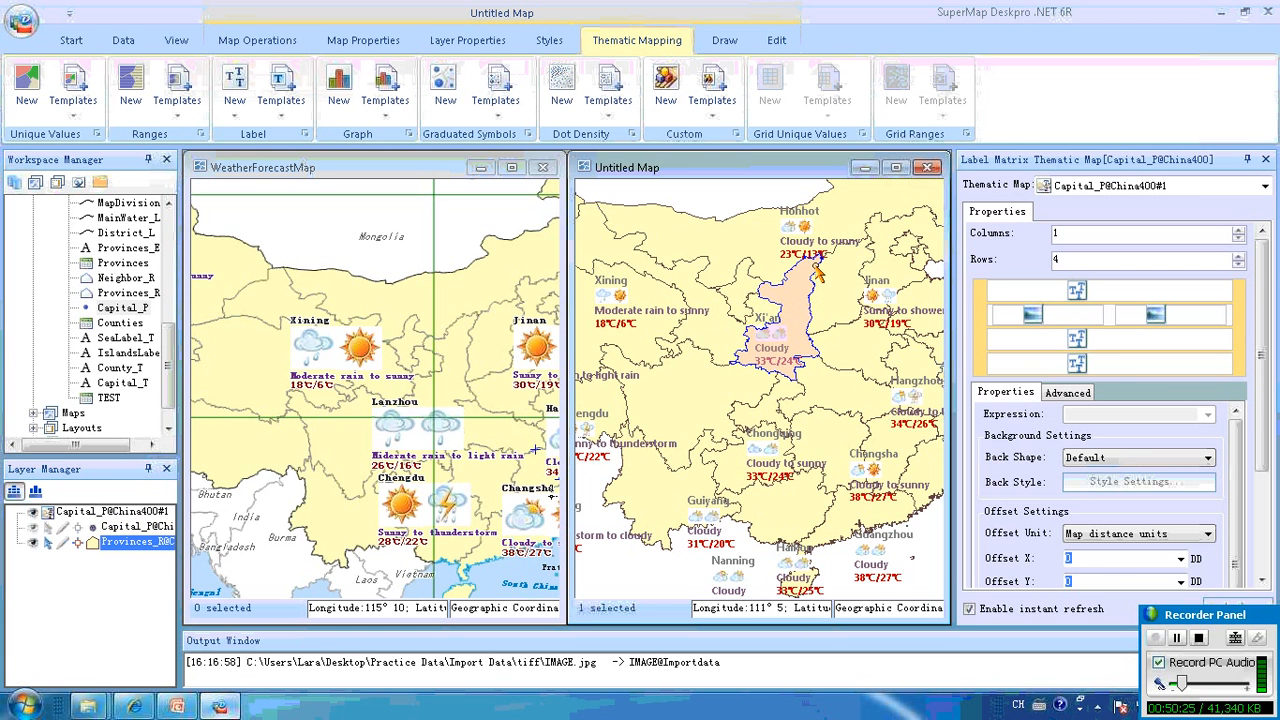
Make both second-row picture labels, PATH_1 and PATH_2, keep their original size and check them on the Hohhot label
scroll(804, 244, up, 3)
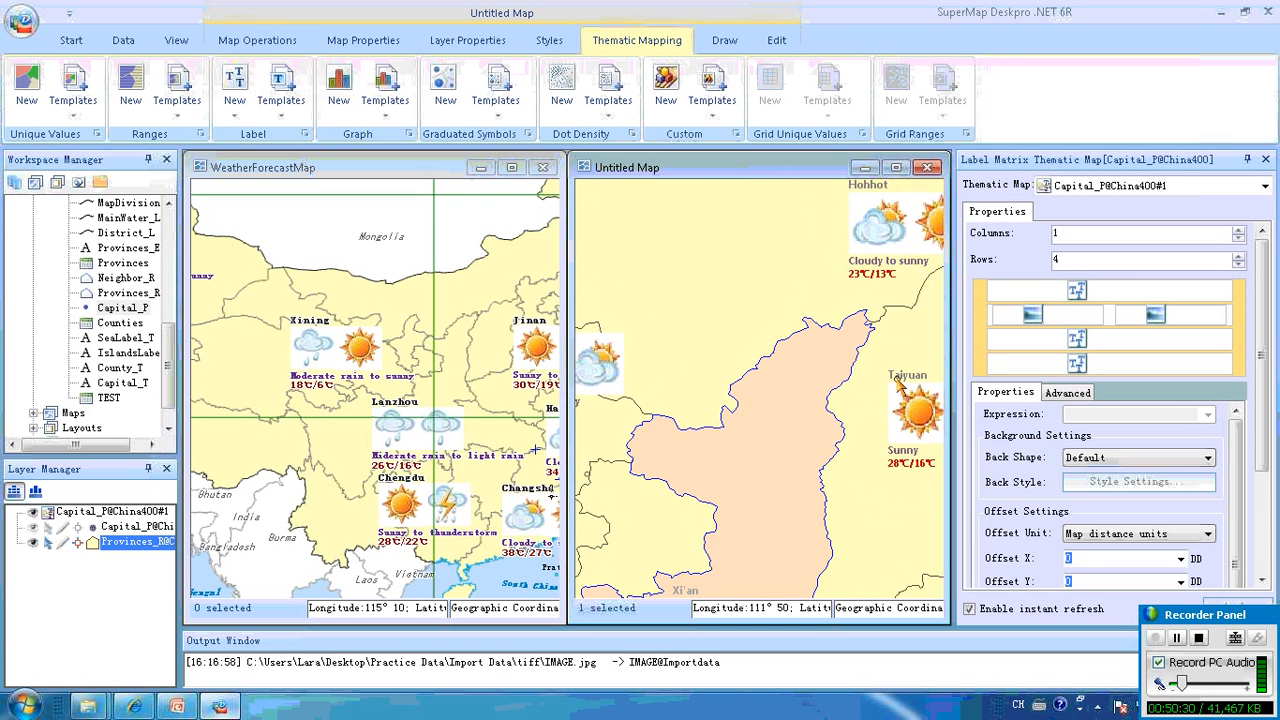
scroll(683, 335, down, 2)
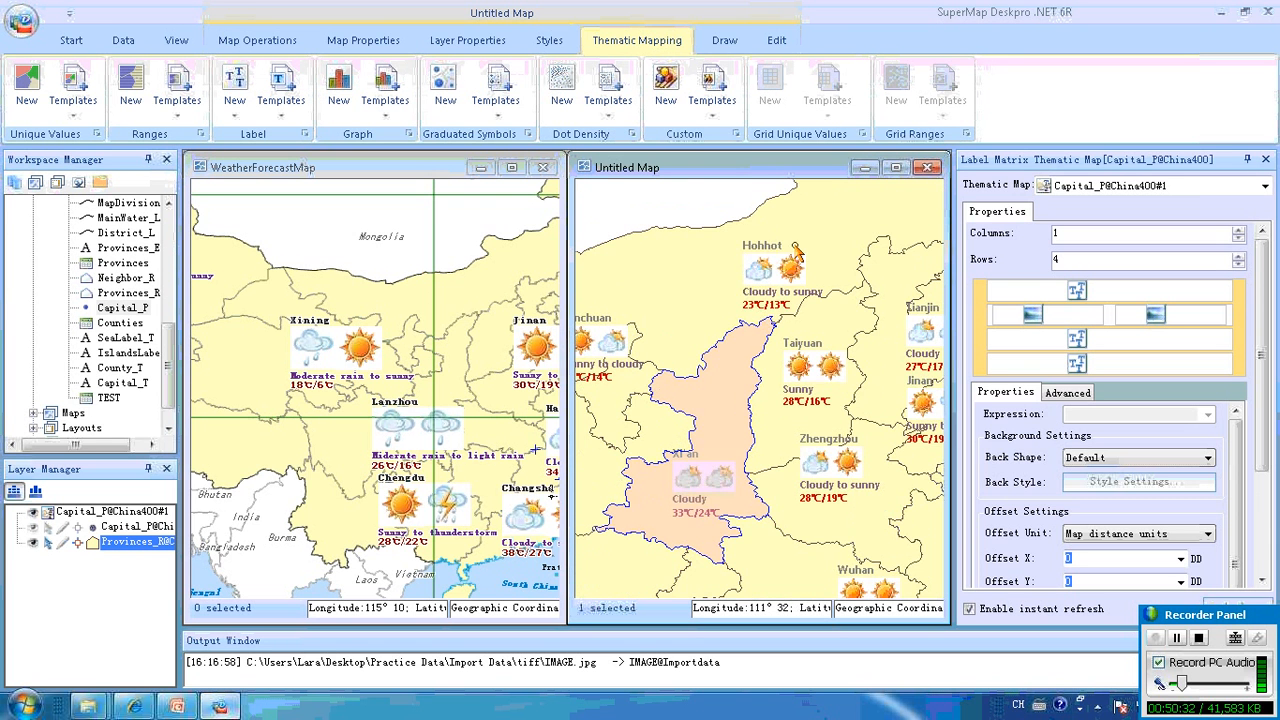
scroll(790, 250, up, 4)
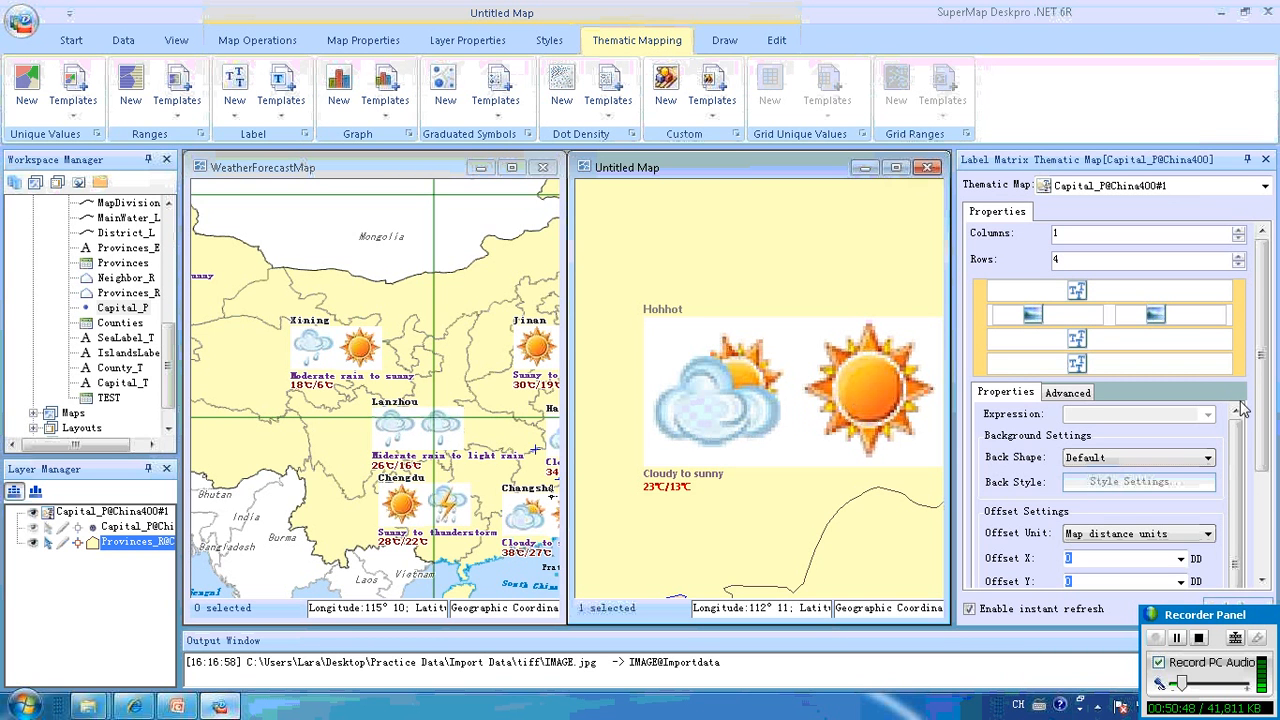
click(1230, 323)
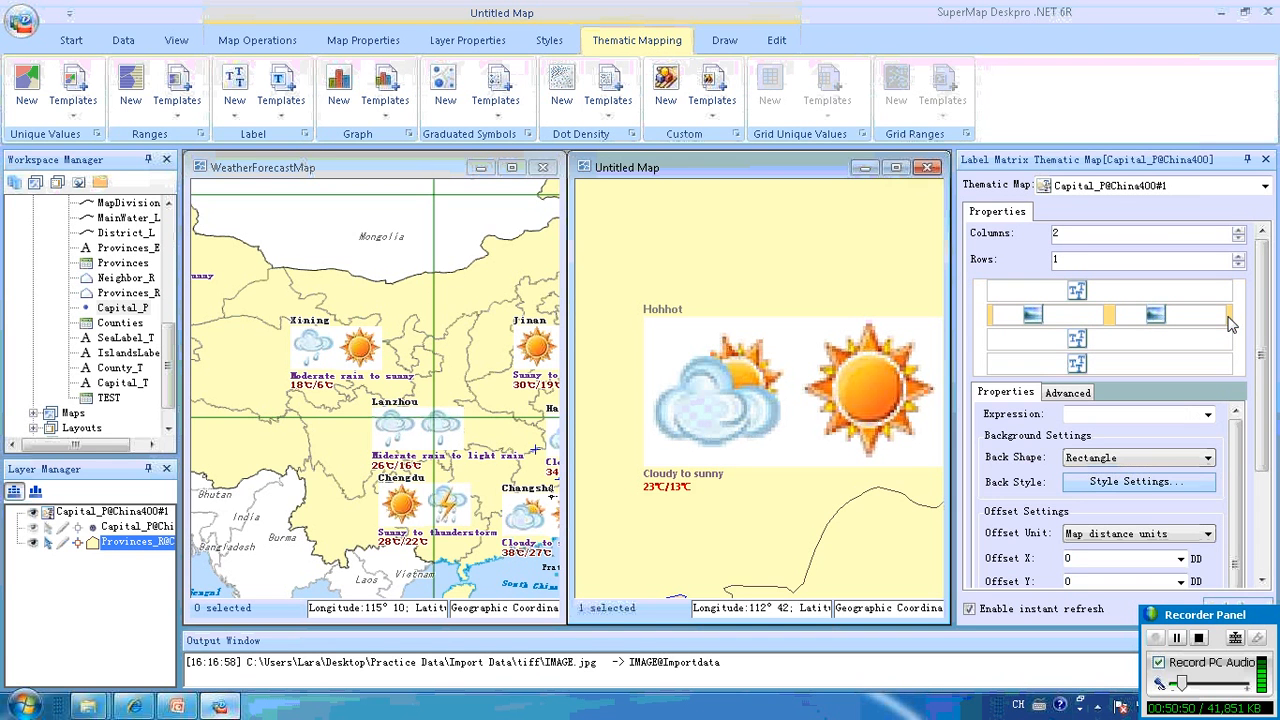
click(1080, 322)
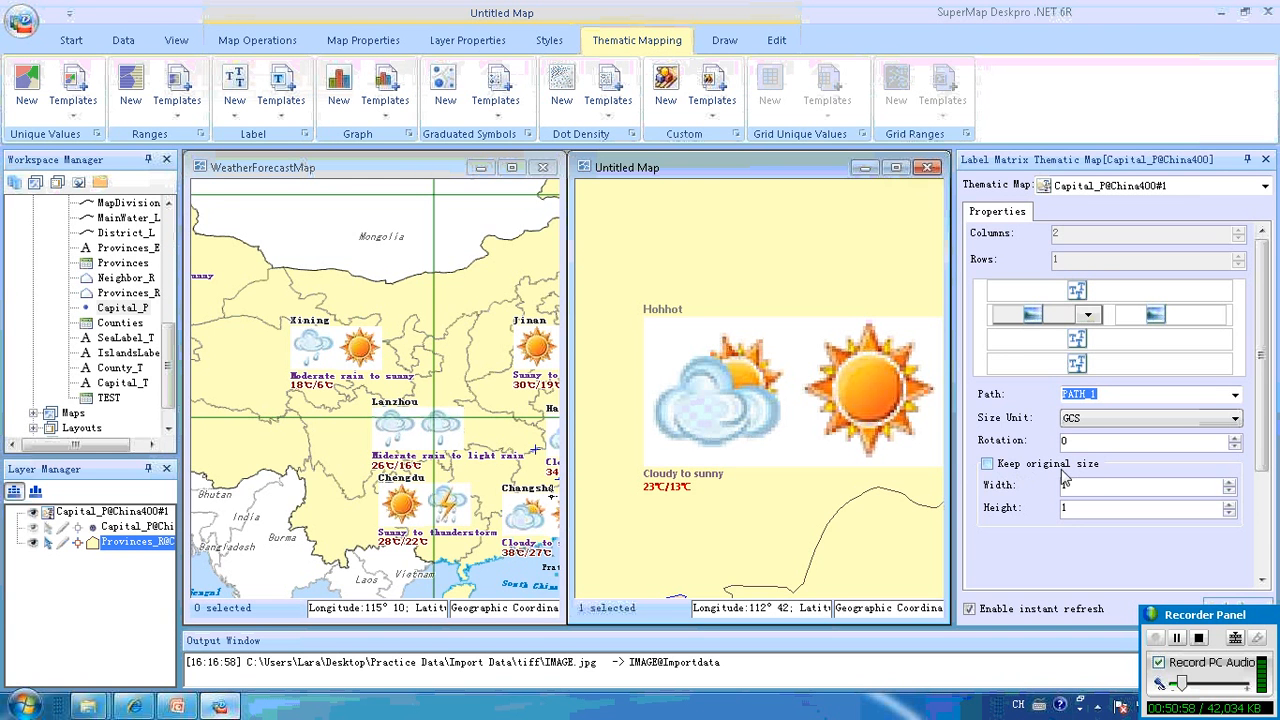
click(987, 465)
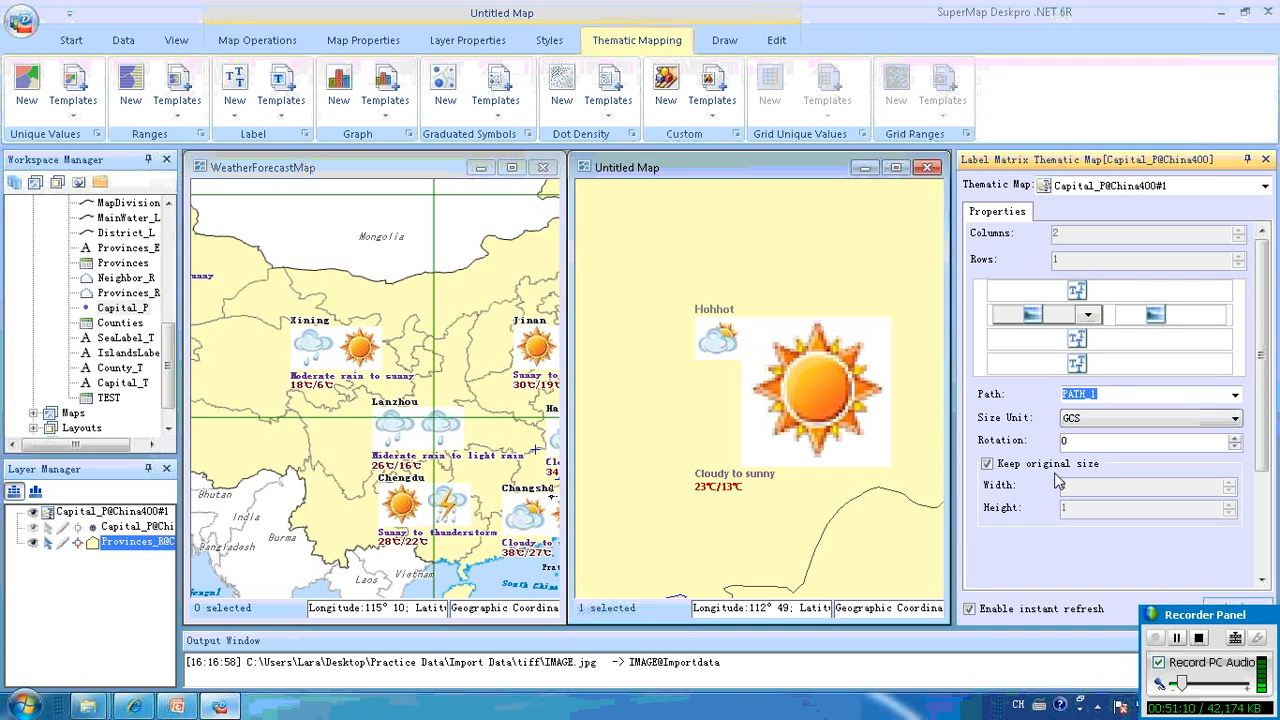
click(1213, 318)
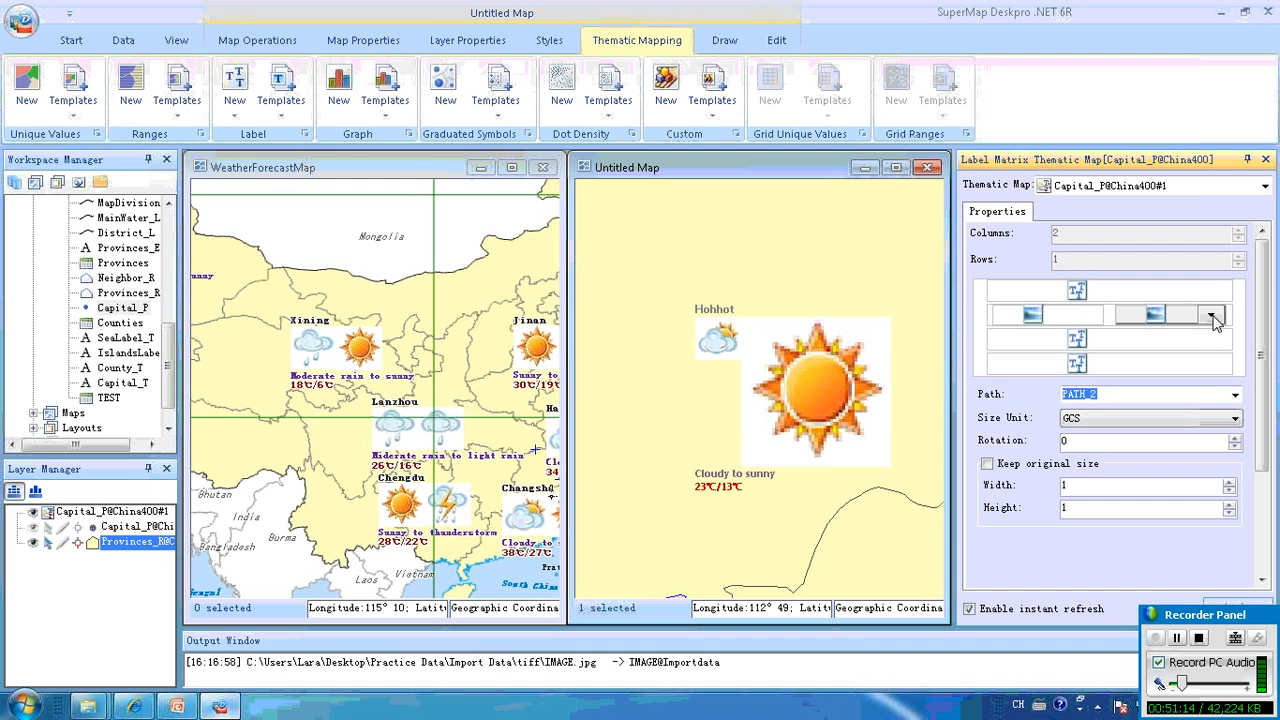
click(987, 465)
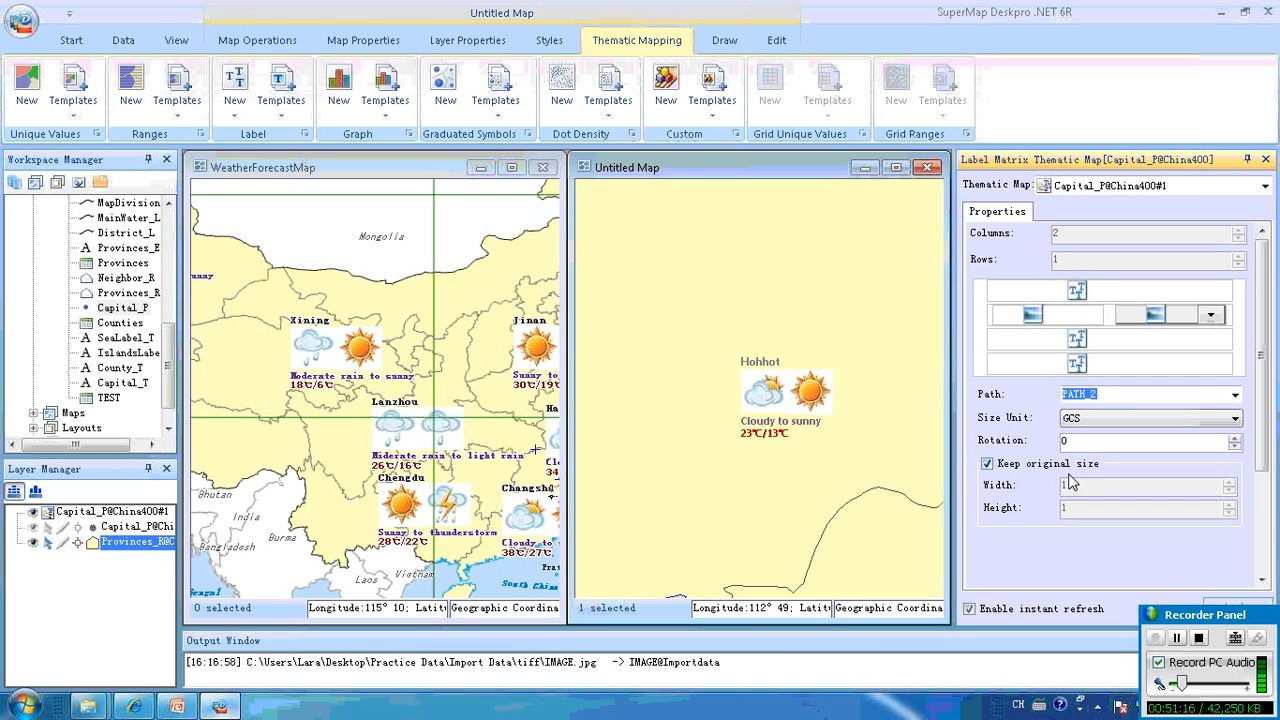
click(880, 420)
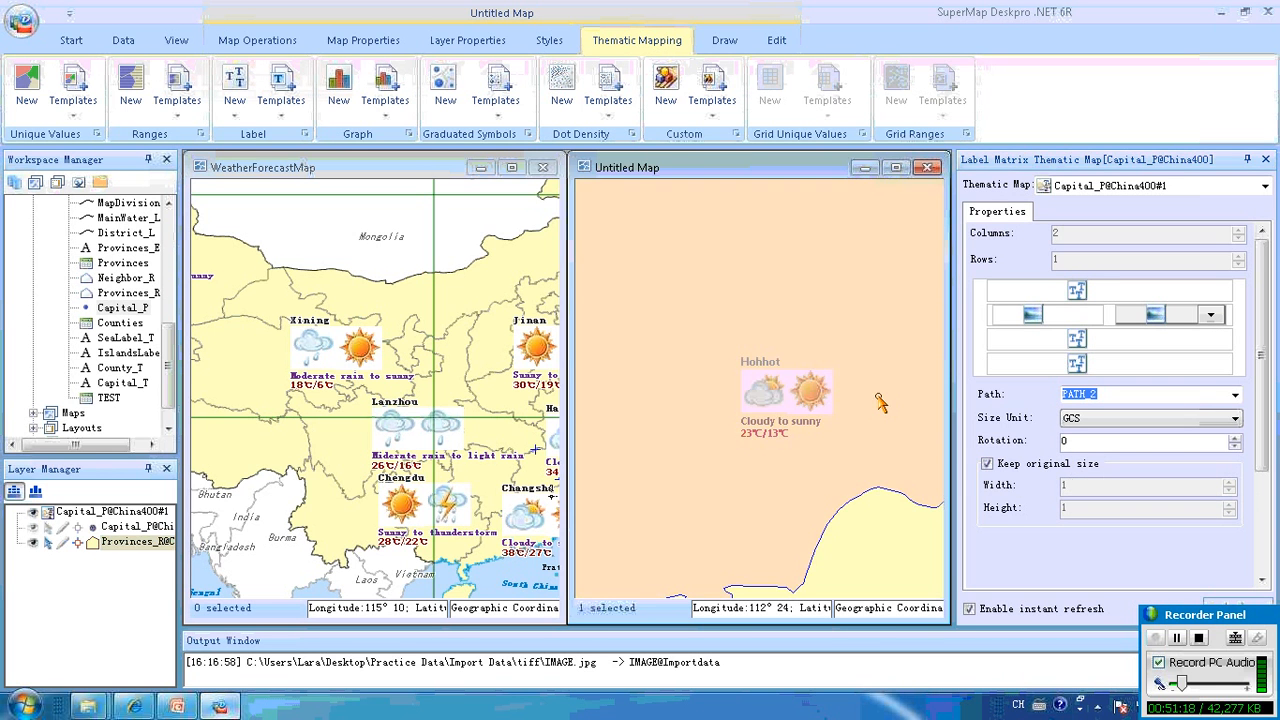
scroll(855, 394, up, 4)
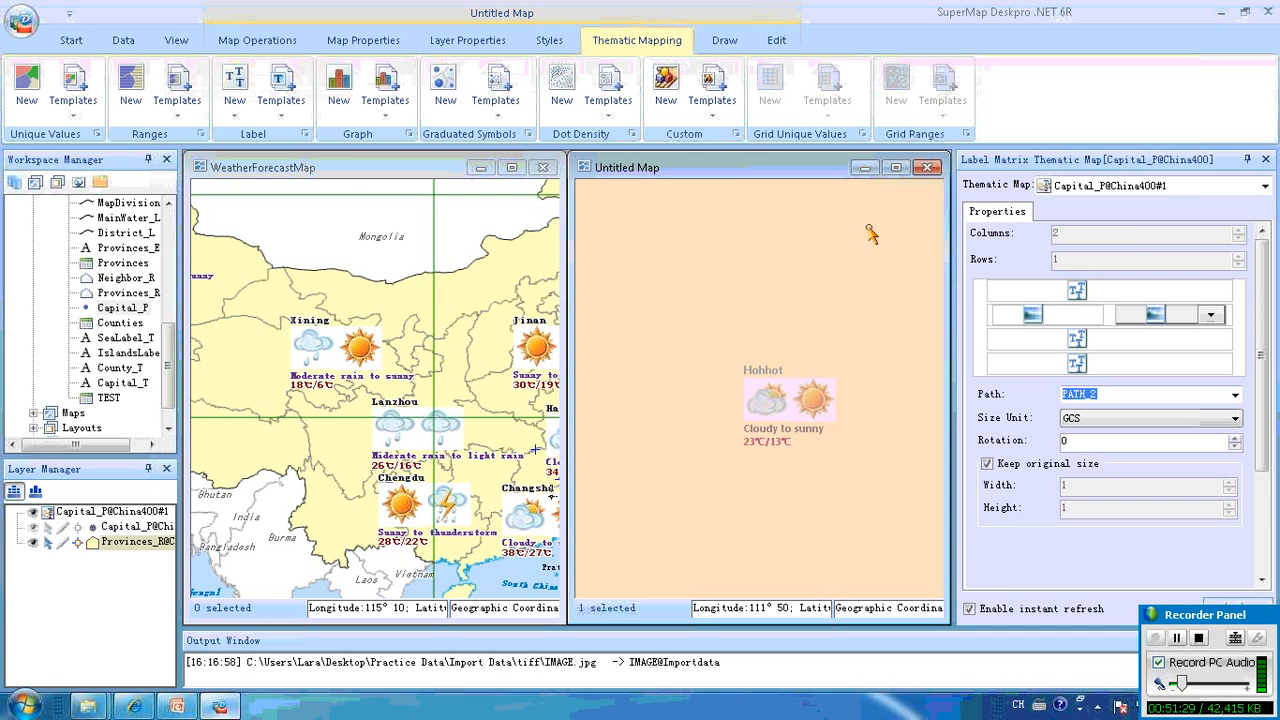
Close the label matrix thematic map settings, maximize the WeatherForecastMap window and select its Neighbor_R thematic layer
click(1266, 162)
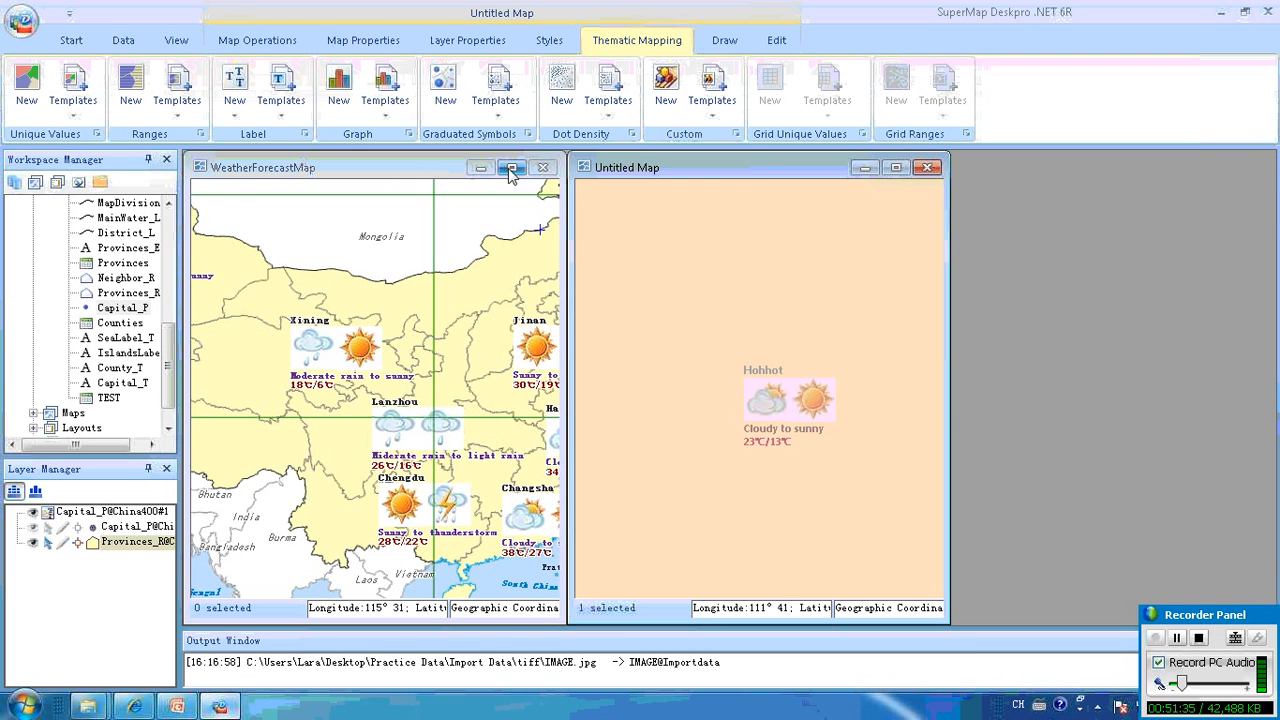
click(455, 240)
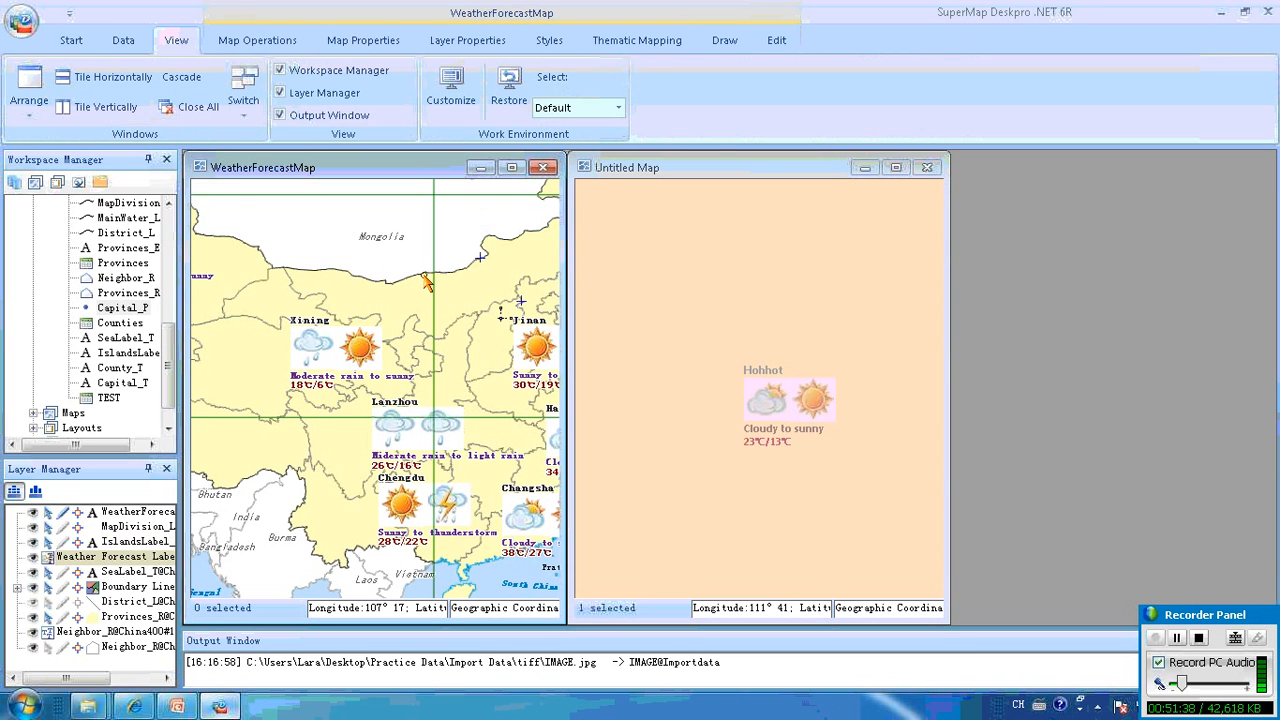
click(511, 167)
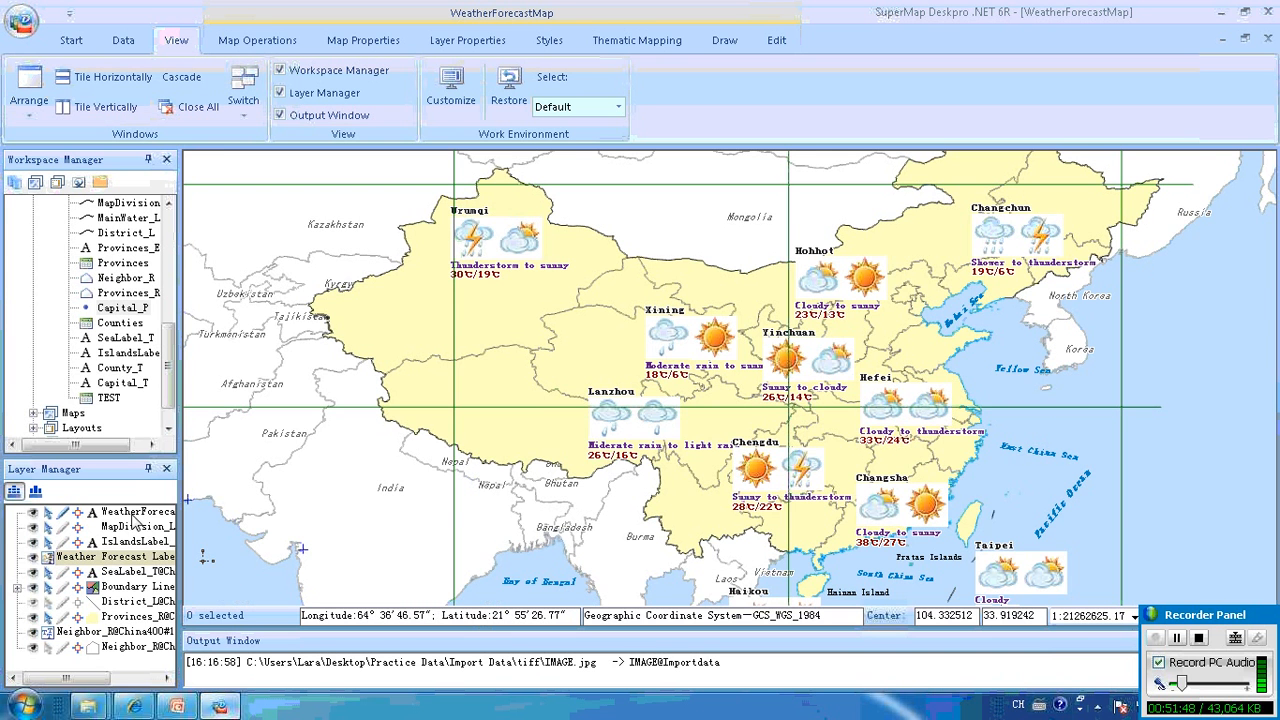
click(128, 631)
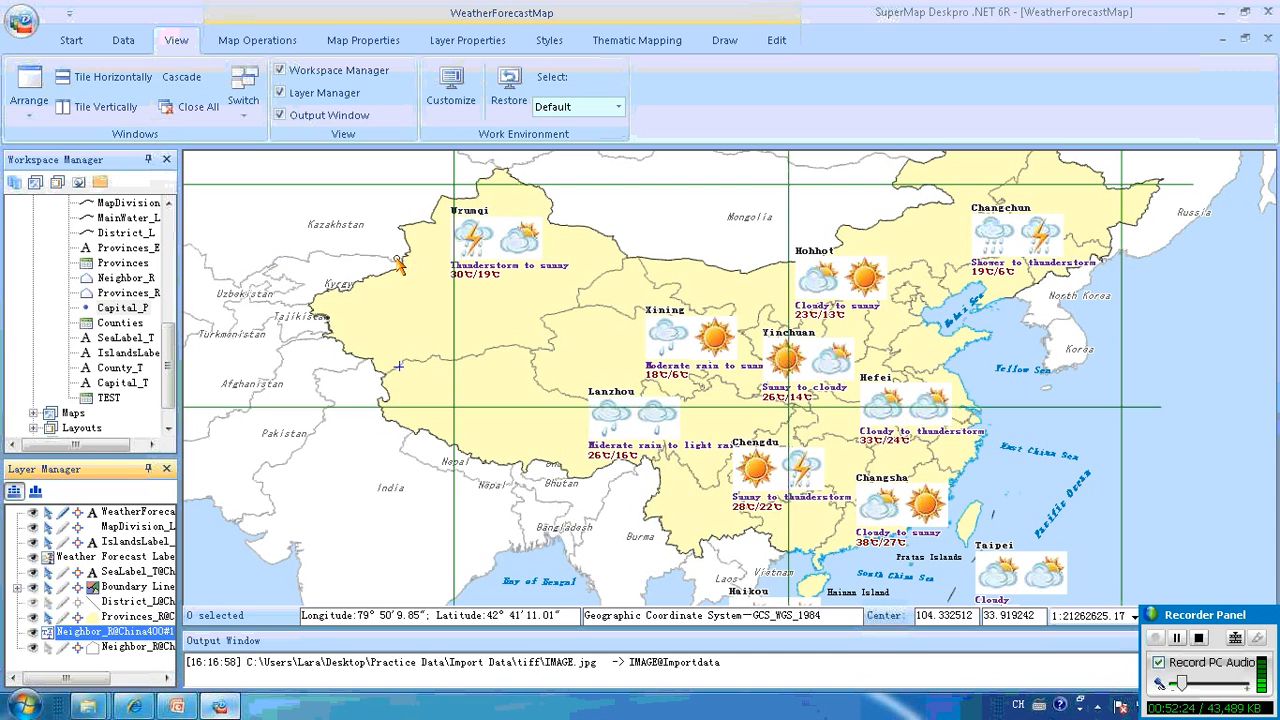
mouse_move(135, 706)
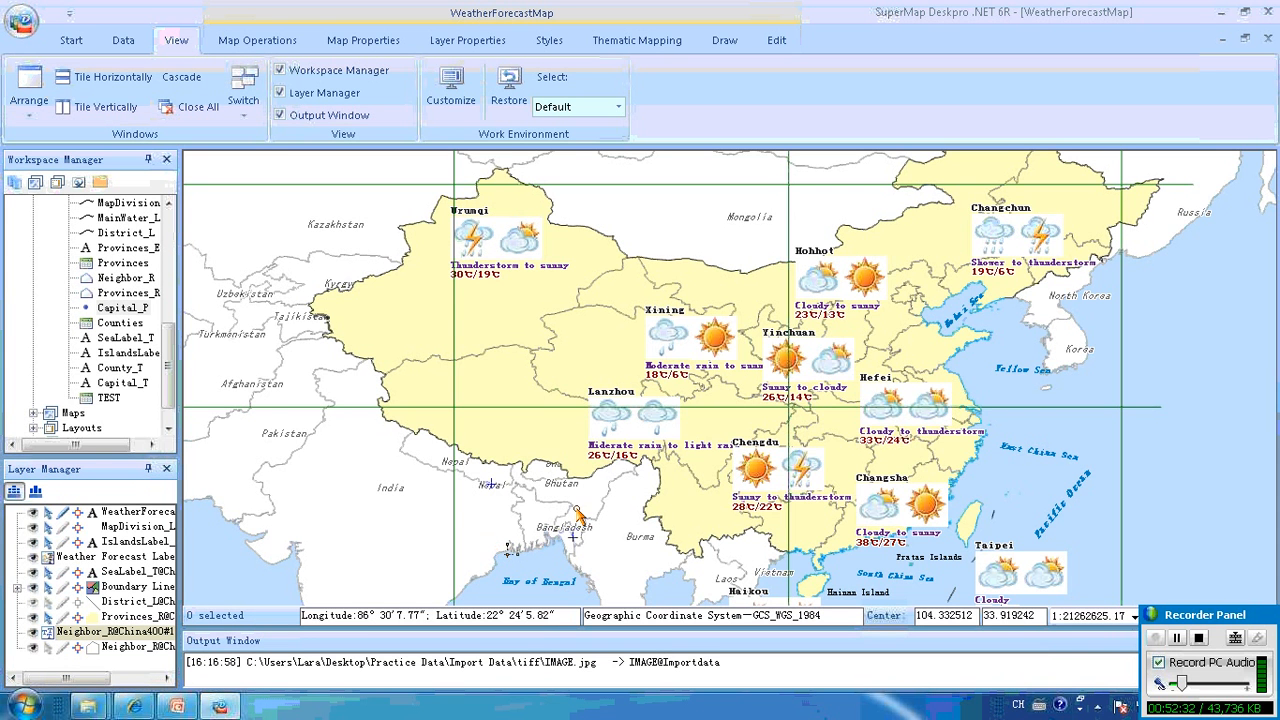
drag(1254, 616, 1207, 528)
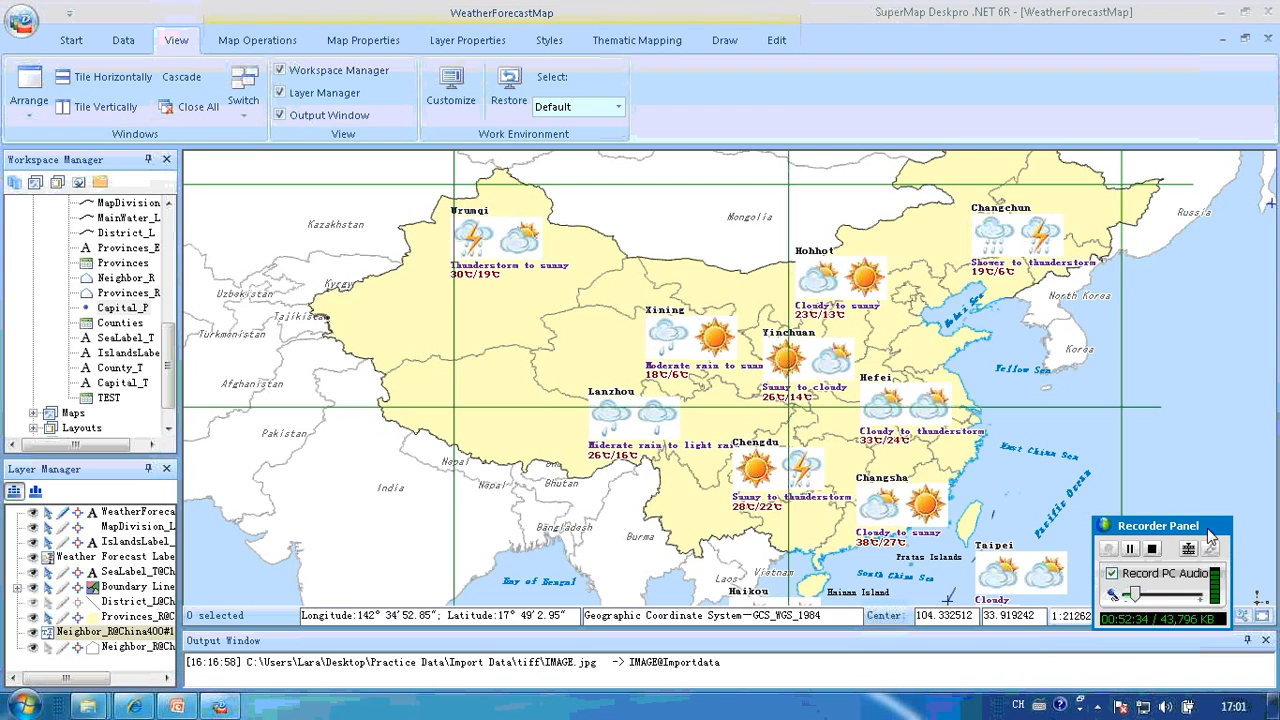
click(1129, 549)
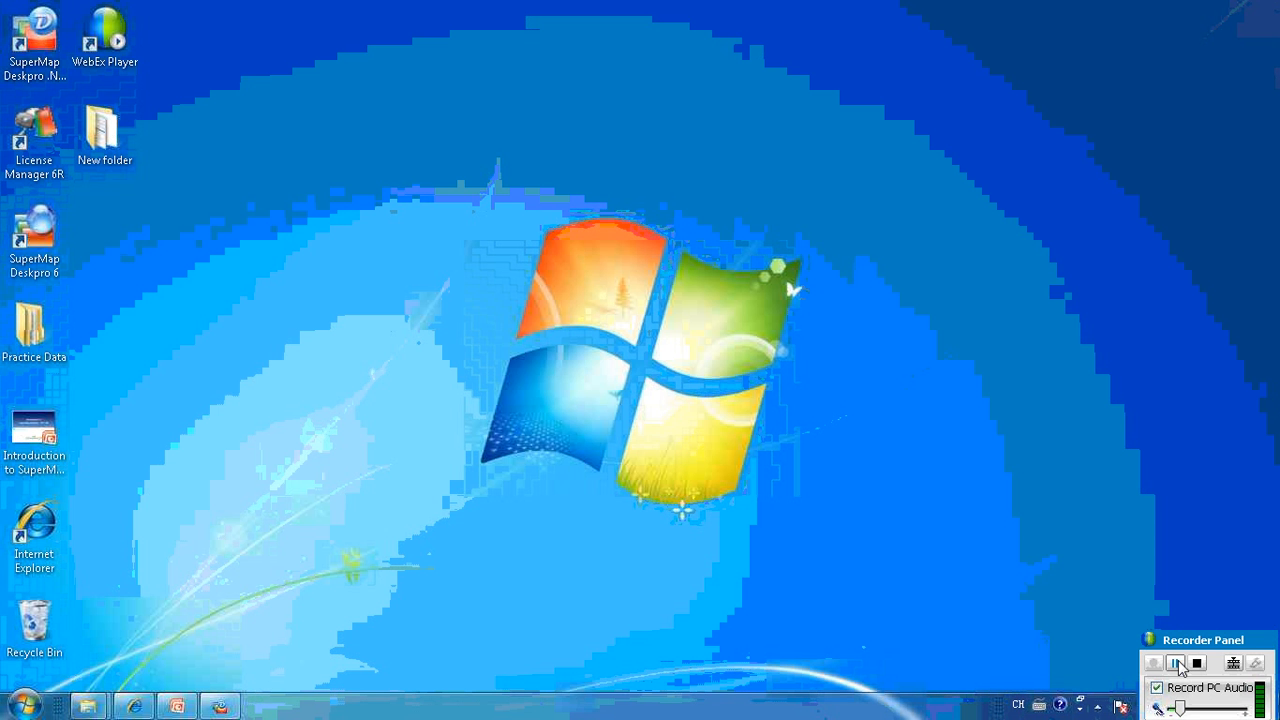
Switch back to SuperMap Deskpro .NET and create a new 3D scene
click(219, 706)
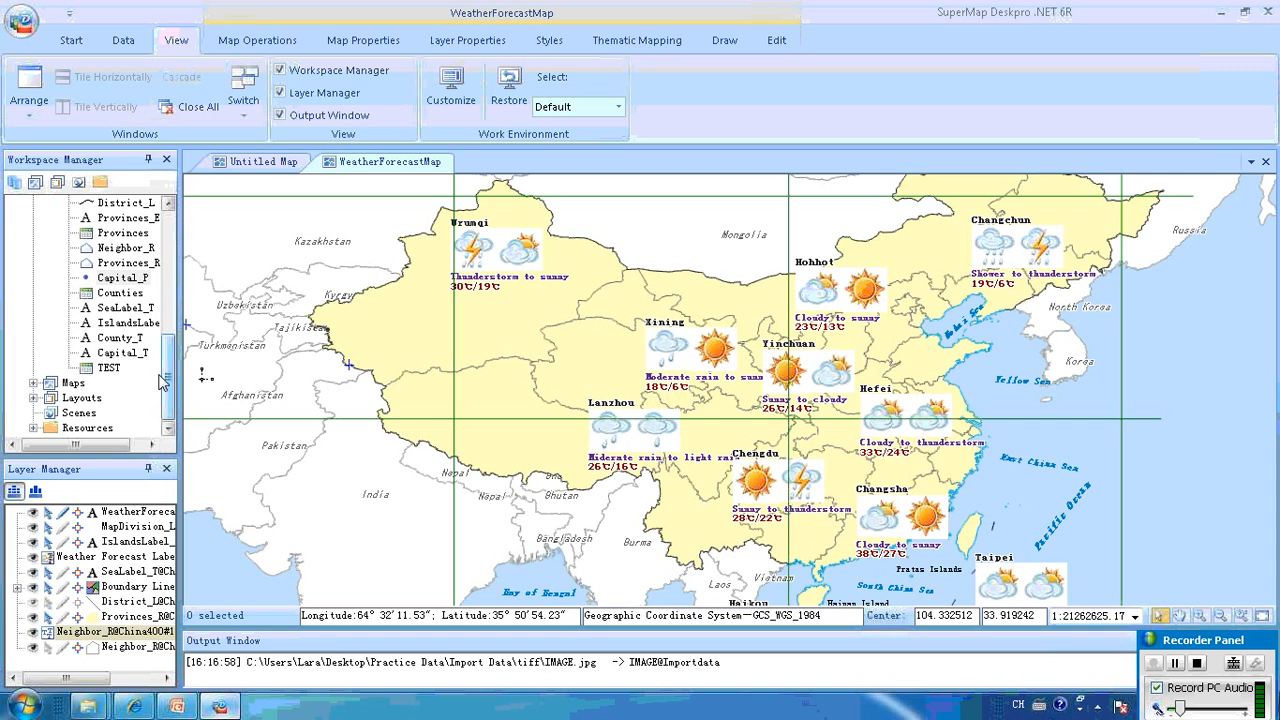
click(80, 414)
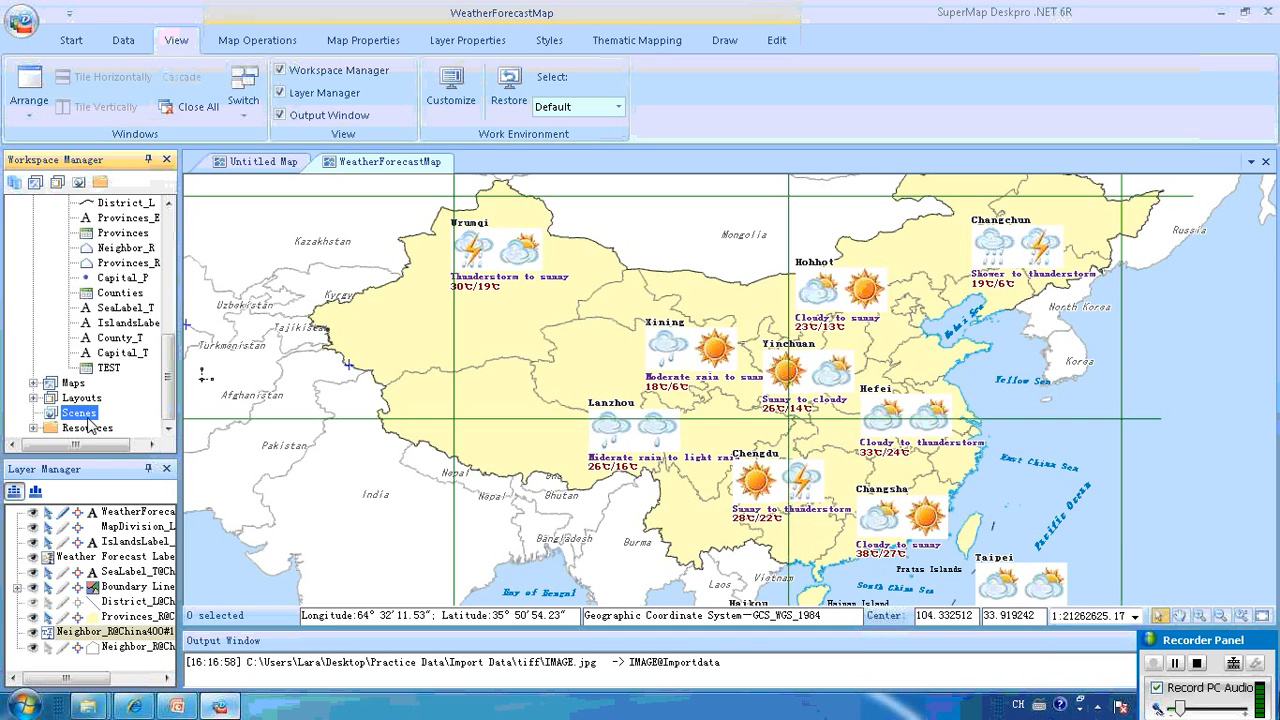
right_click(91, 418)
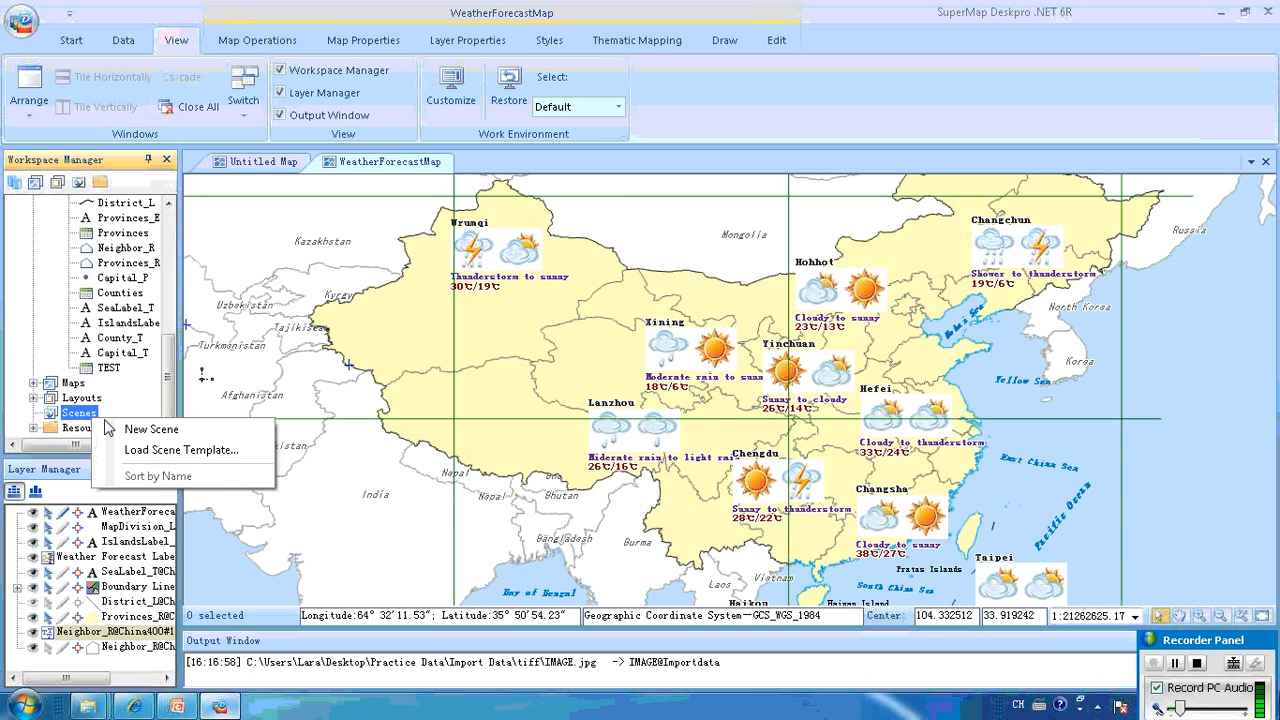
click(72, 41)
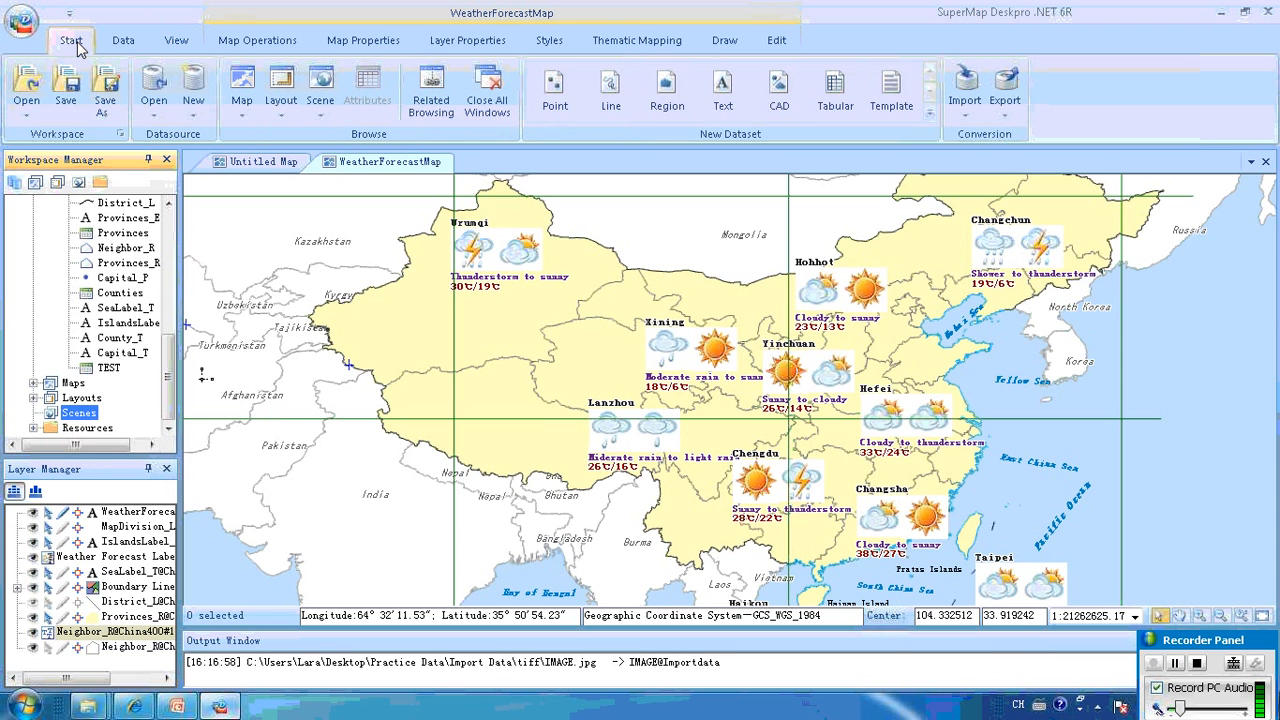
click(321, 120)
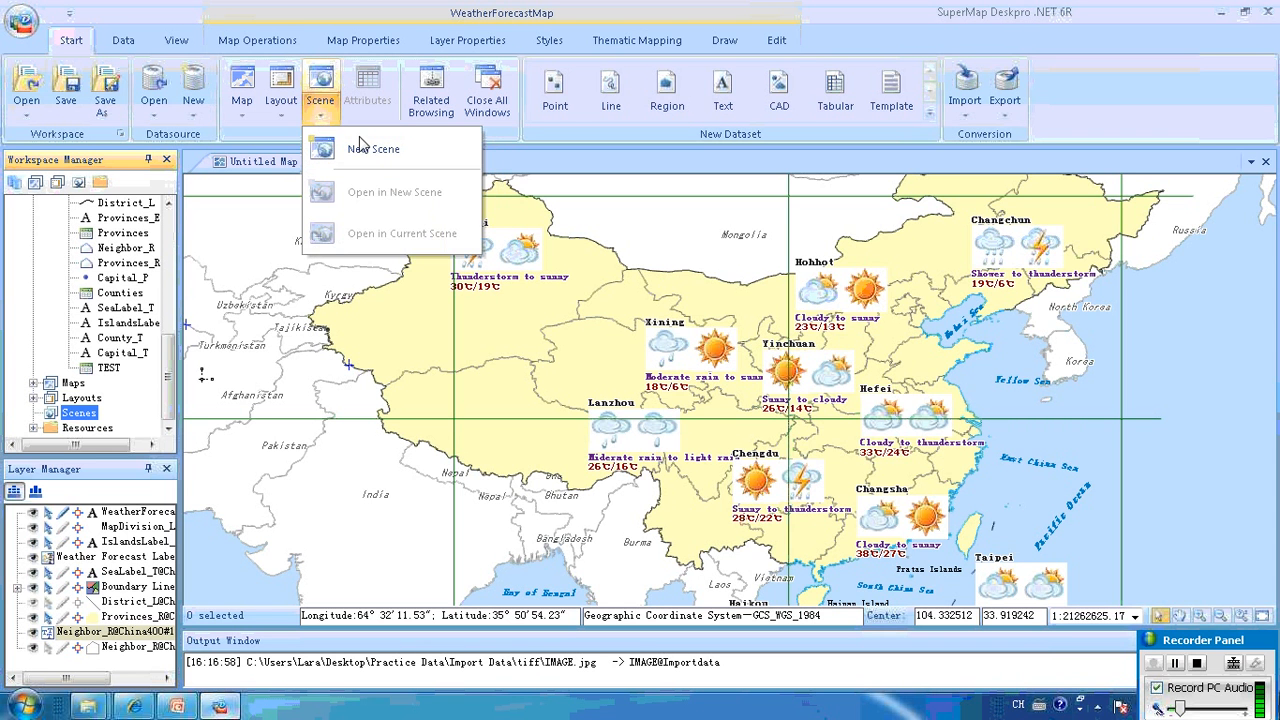
click(414, 150)
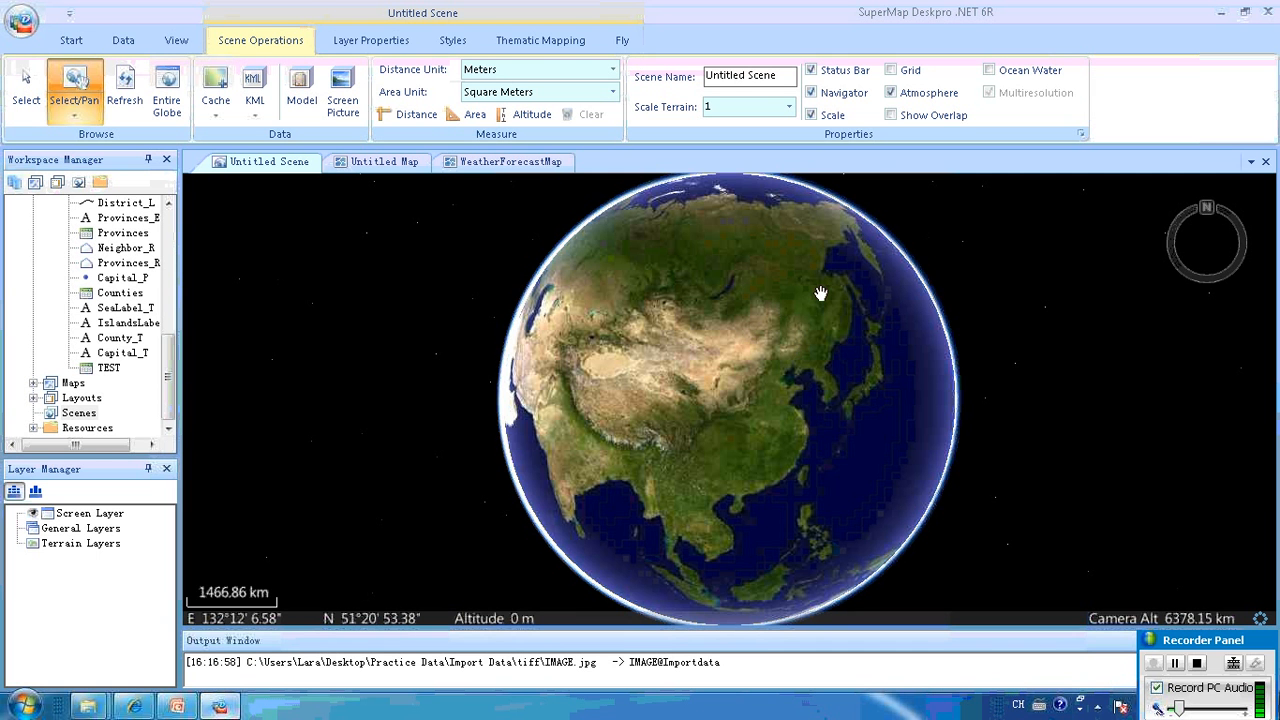
Toggle the scene's Navigator, Status Bar, Scale, Grid and Atmosphere options one by one, restoring each to its original setting
mouse_move(1212, 245)
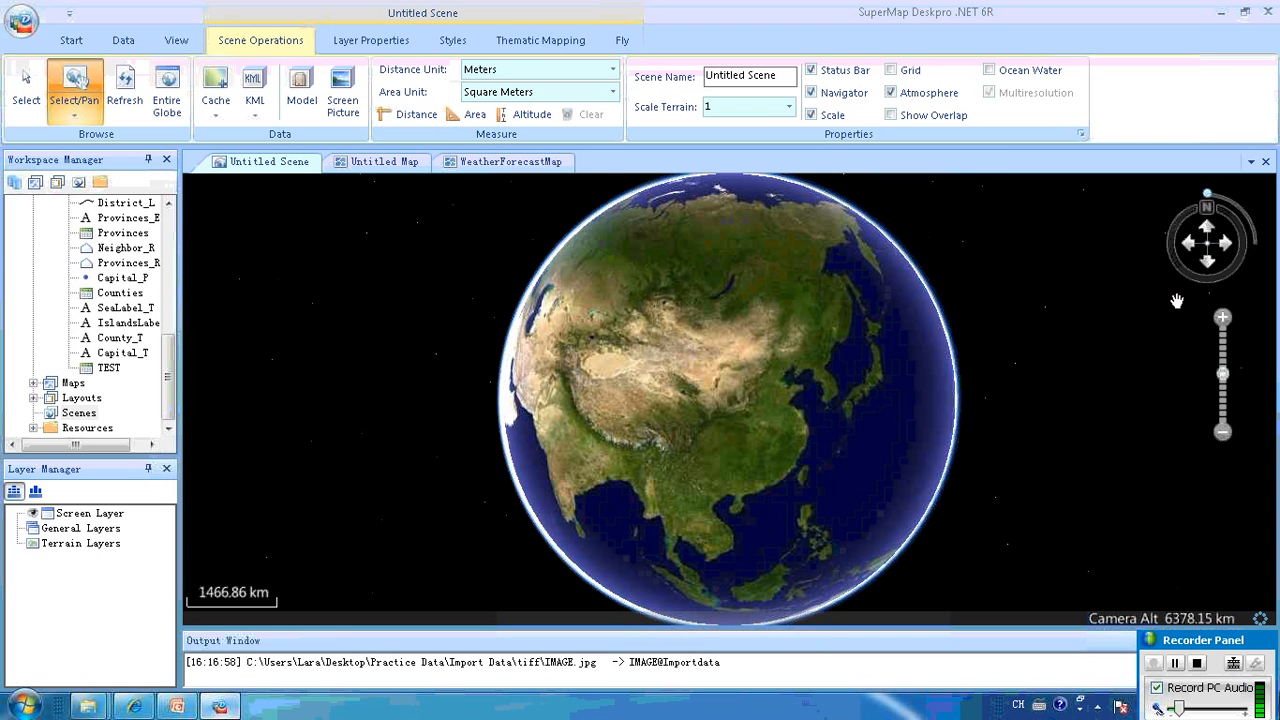
click(811, 94)
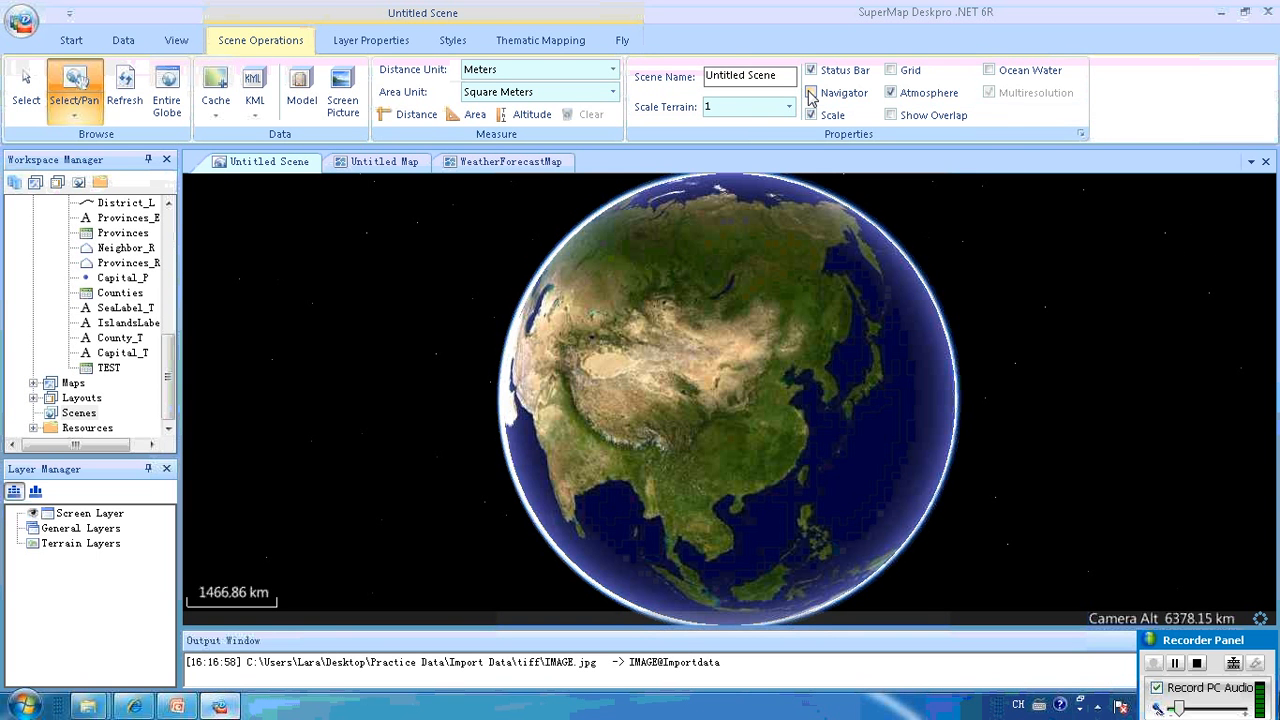
click(811, 94)
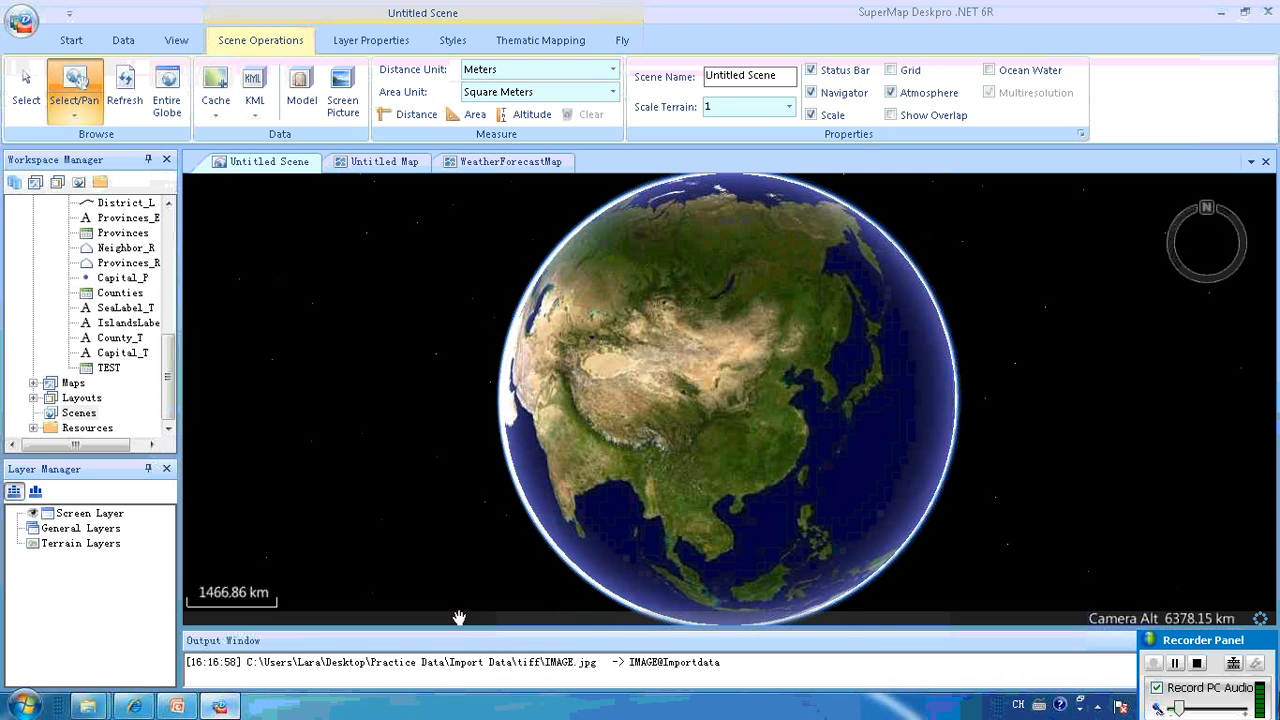
click(809, 72)
click(809, 72)
click(809, 115)
click(809, 115)
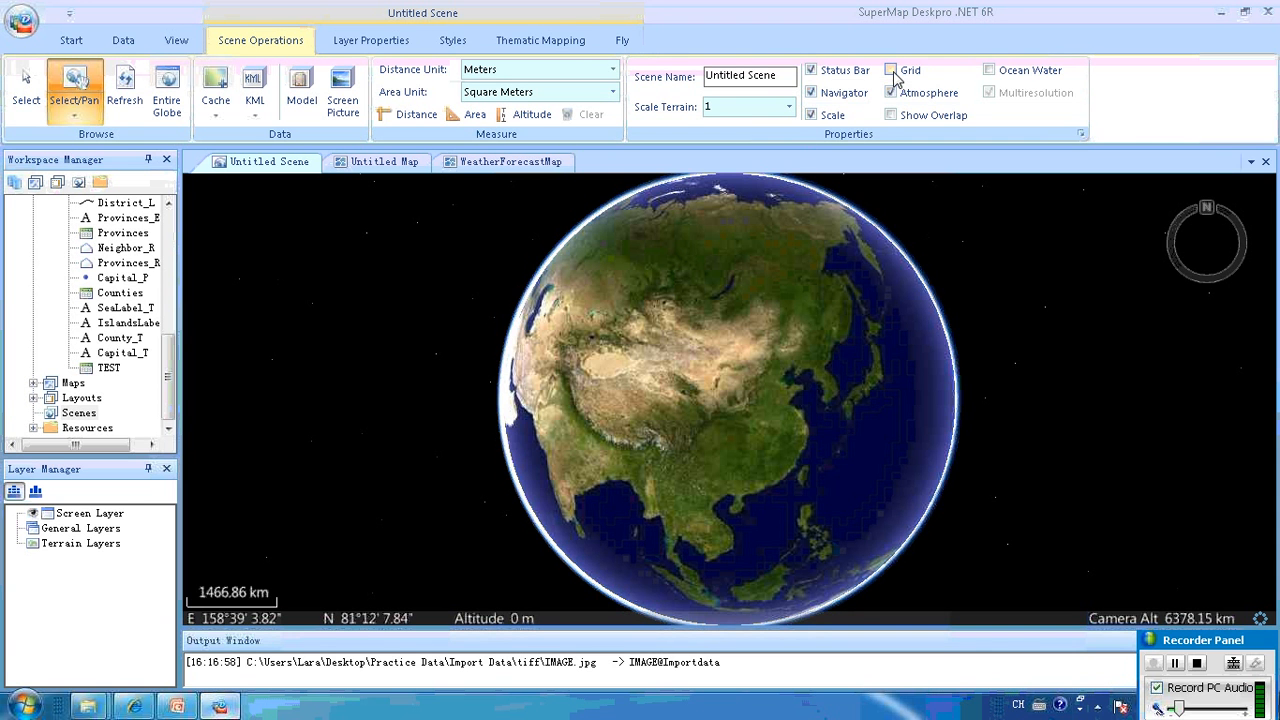
click(891, 71)
click(891, 71)
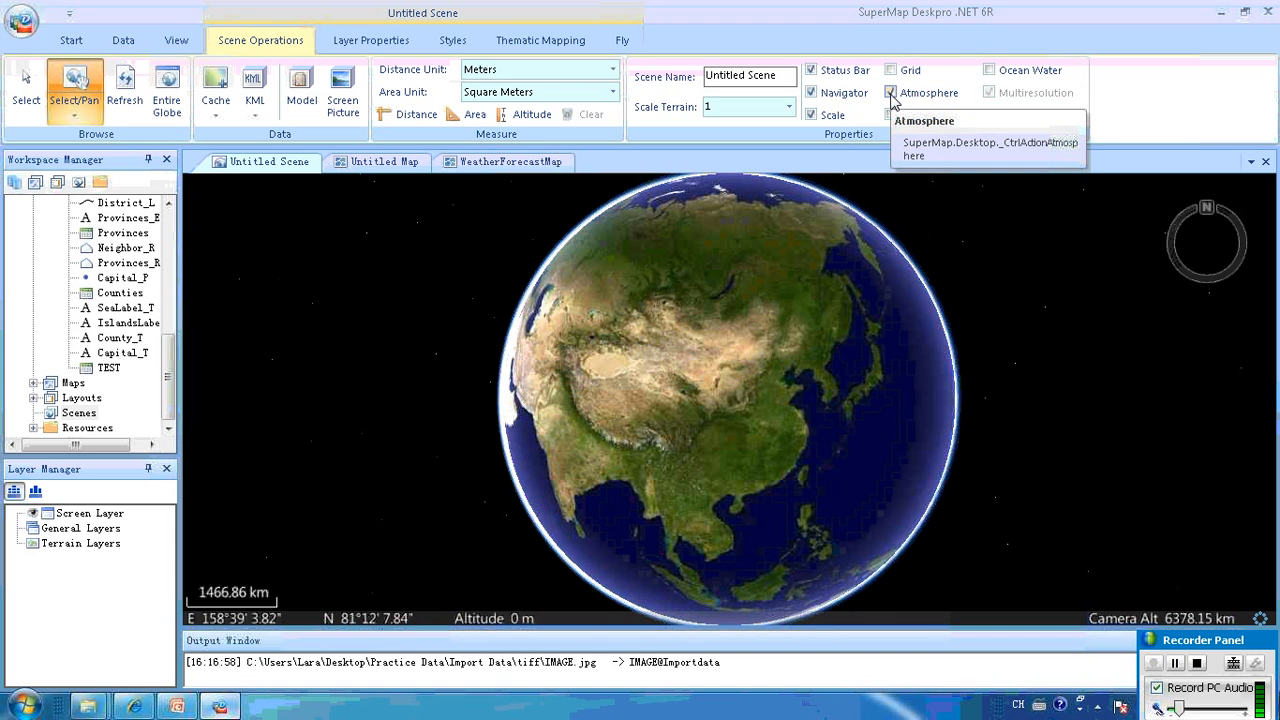
click(893, 95)
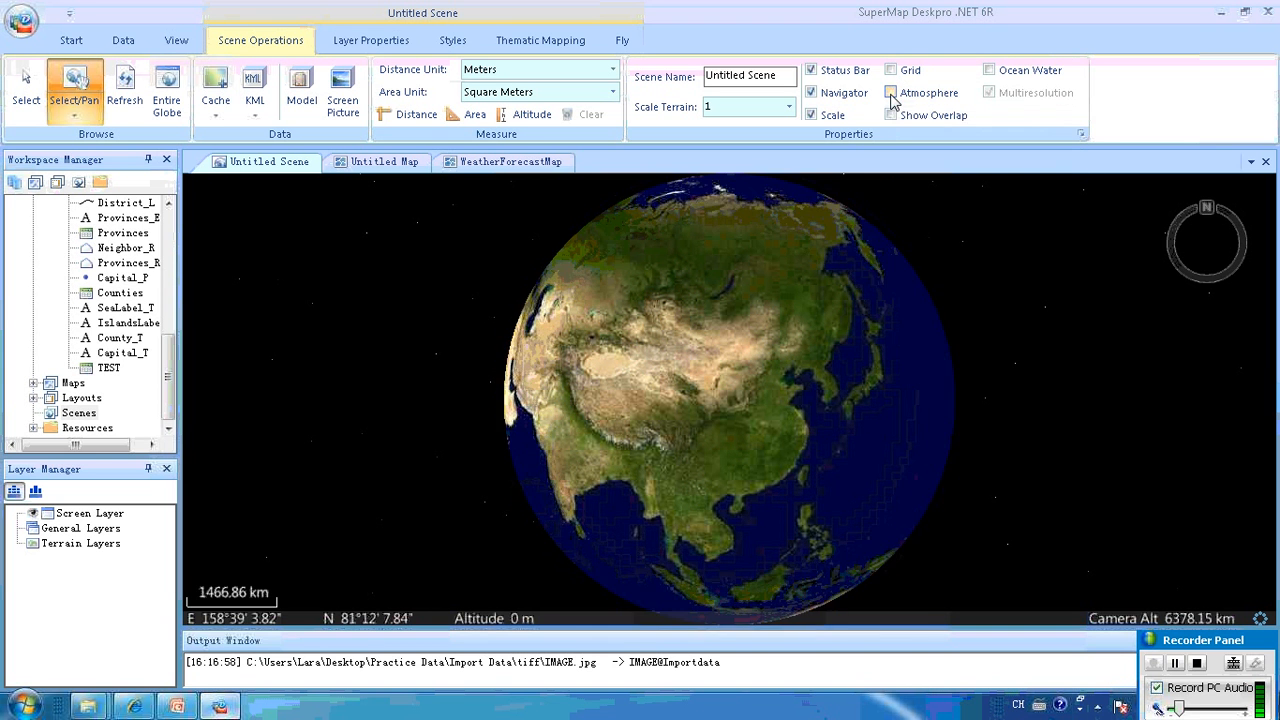
click(900, 98)
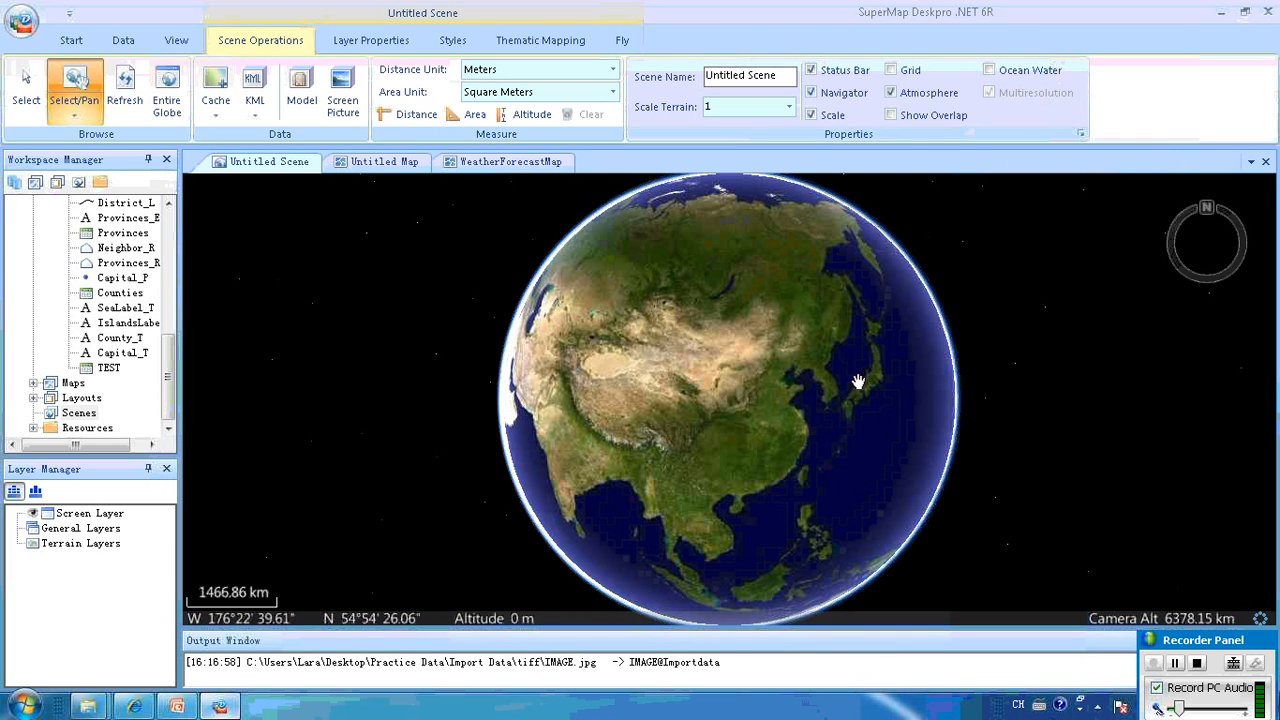
Add SuperMapLogo.png from the SuperMap Logo folder in Practice Data as a screen picture on the Screen Layer
click(60, 511)
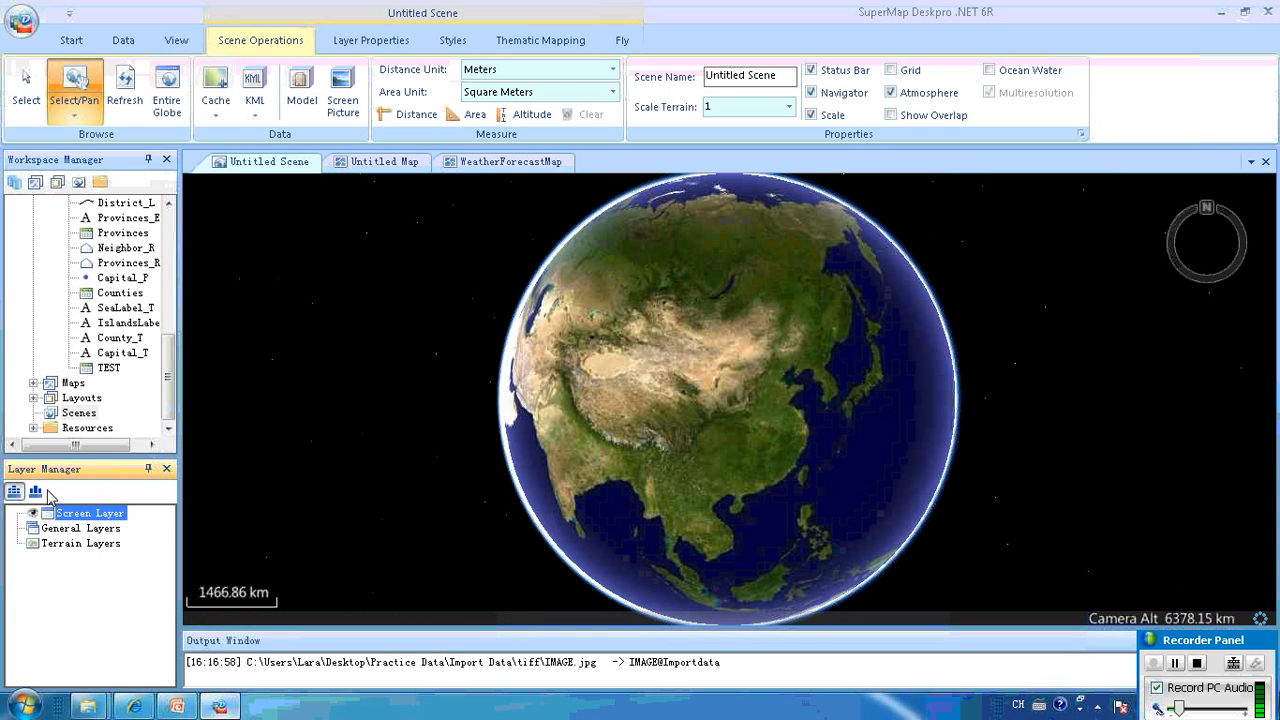
click(112, 544)
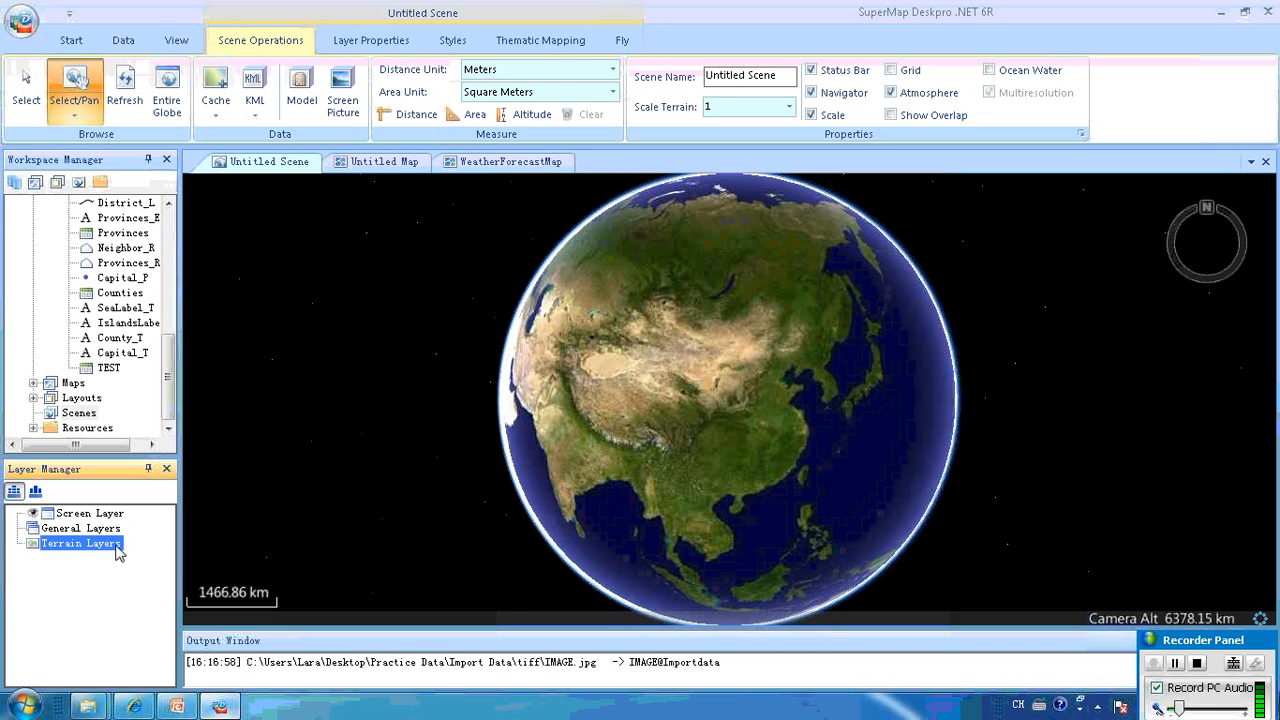
click(114, 515)
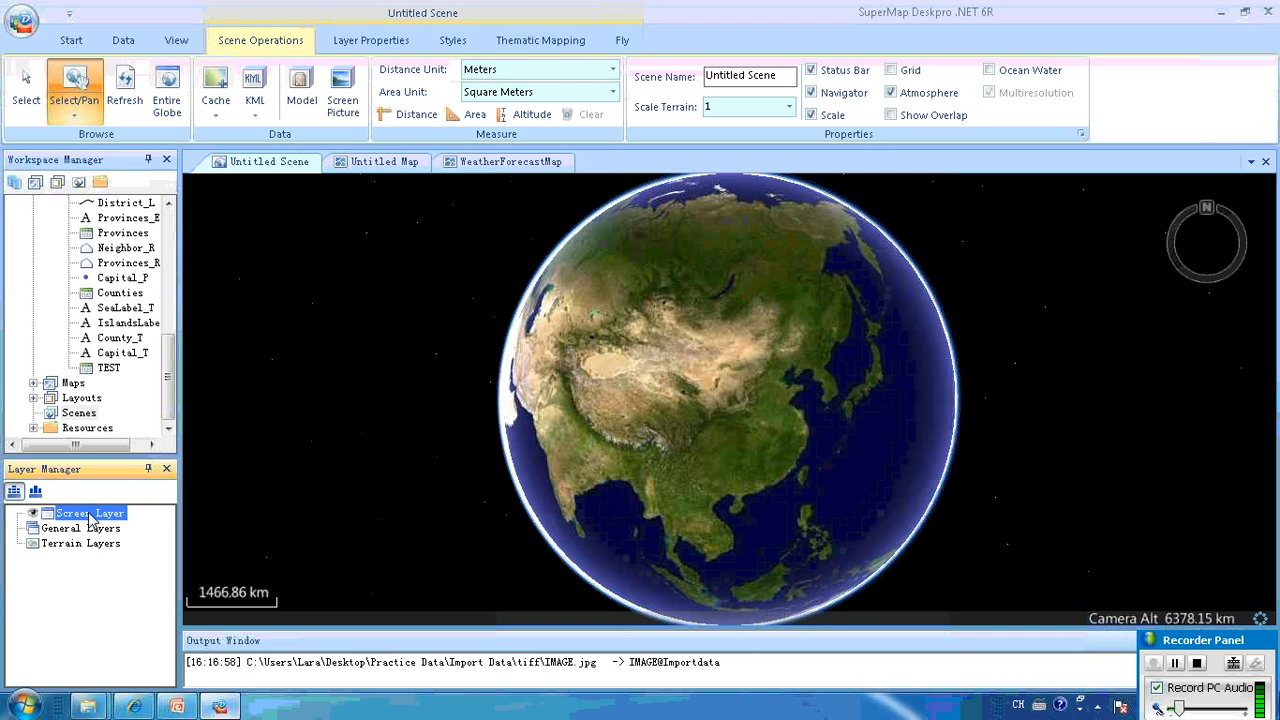
right_click(130, 526)
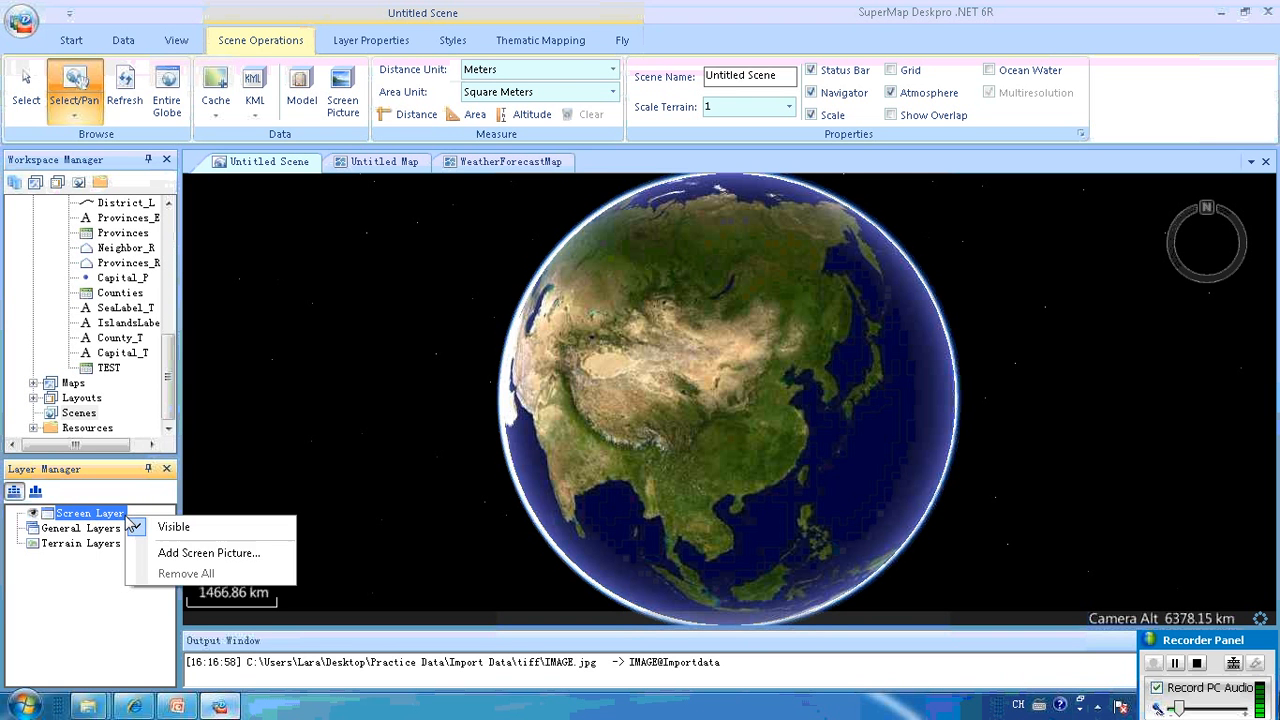
click(185, 558)
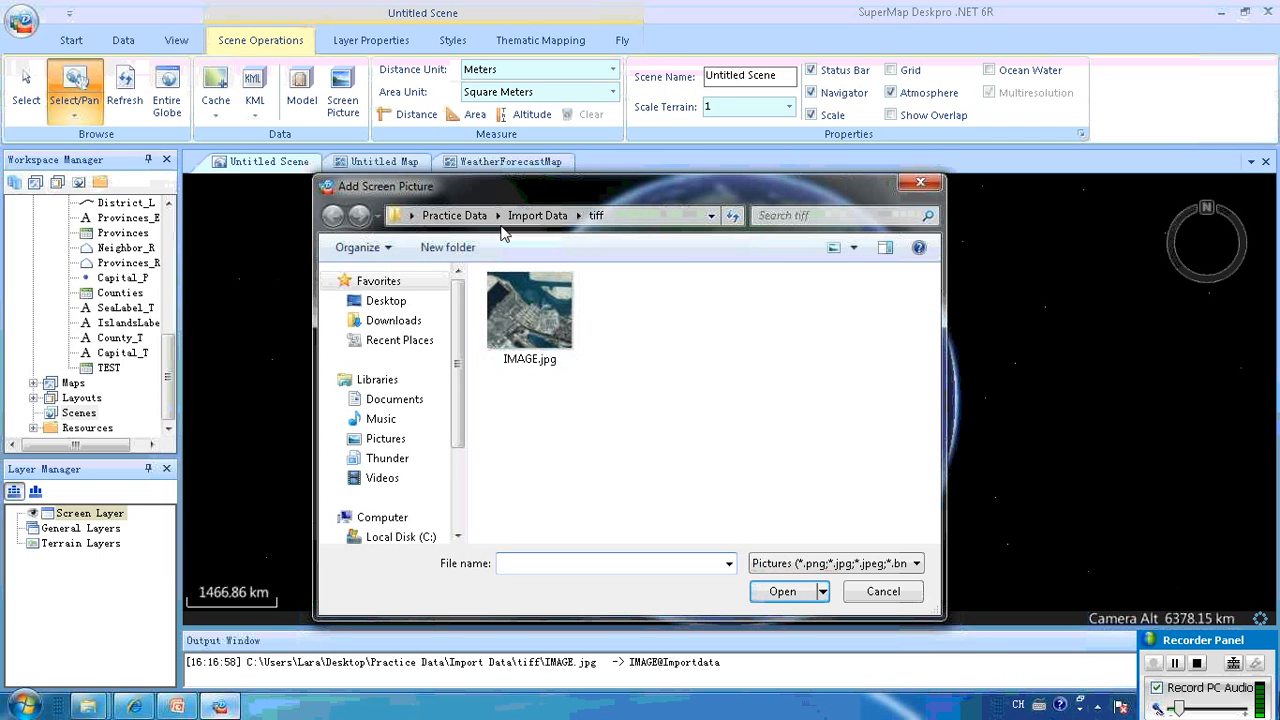
click(456, 216)
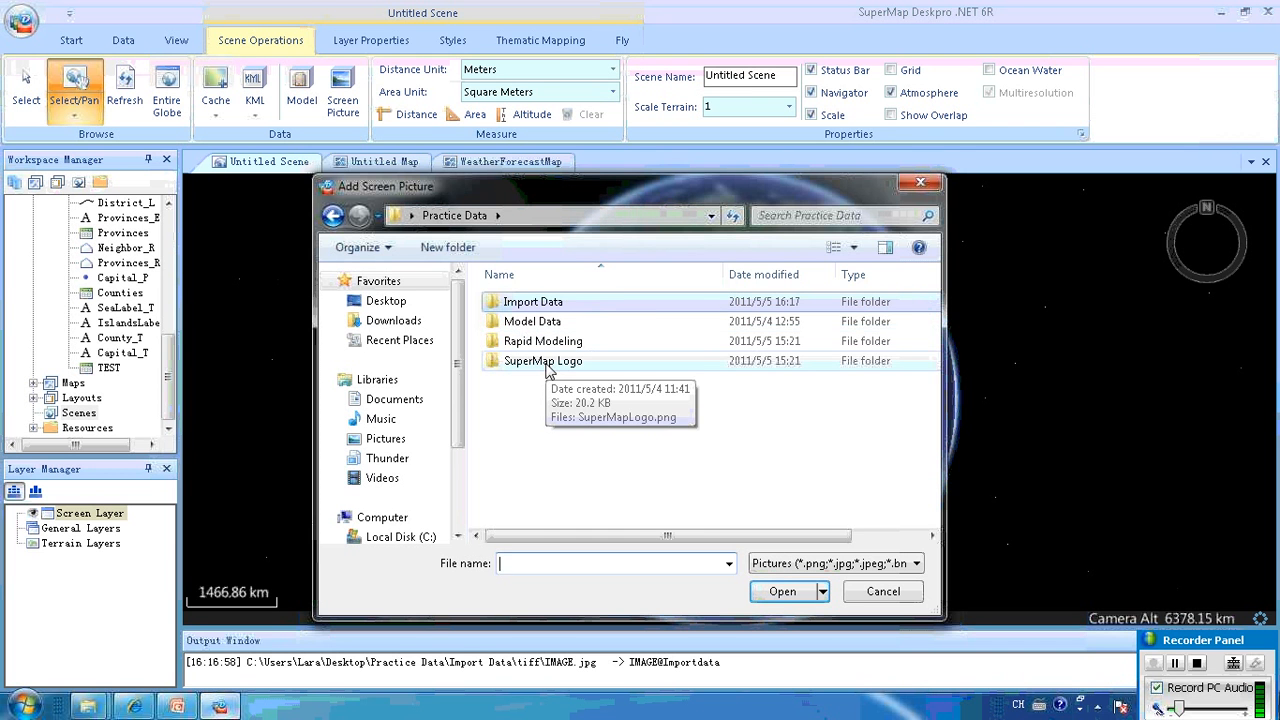
double_click(550, 366)
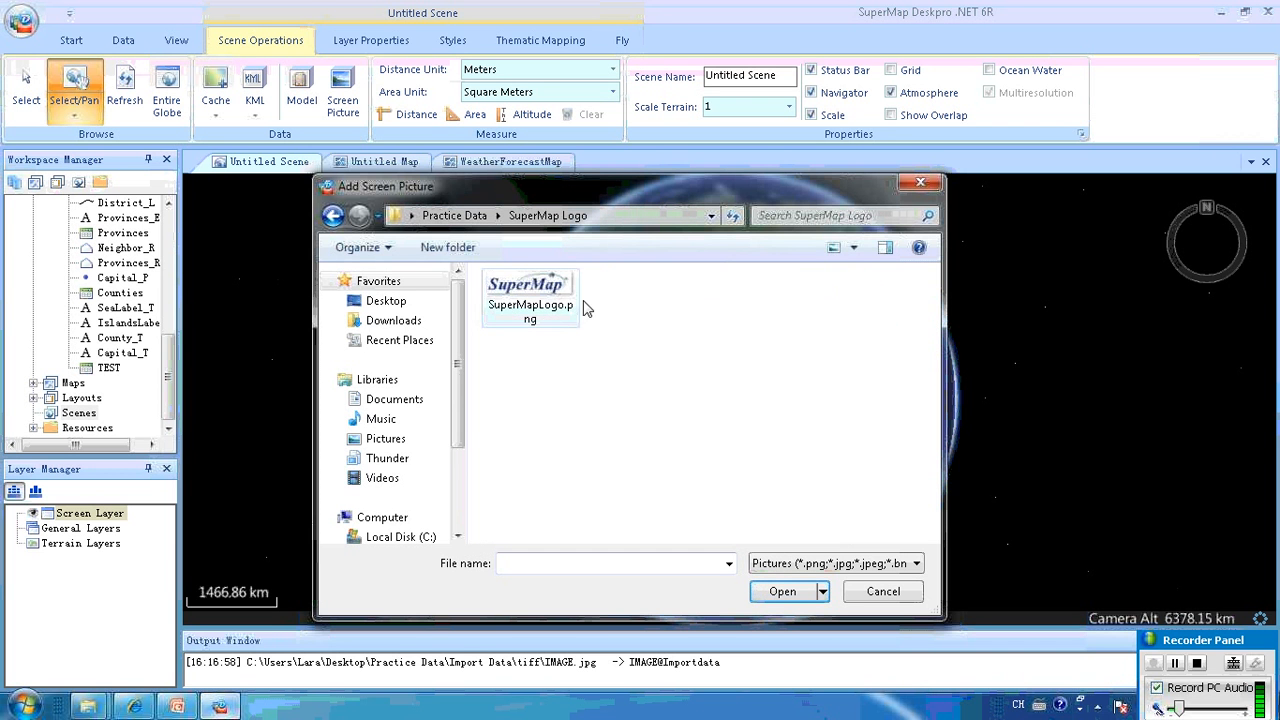
click(528, 298)
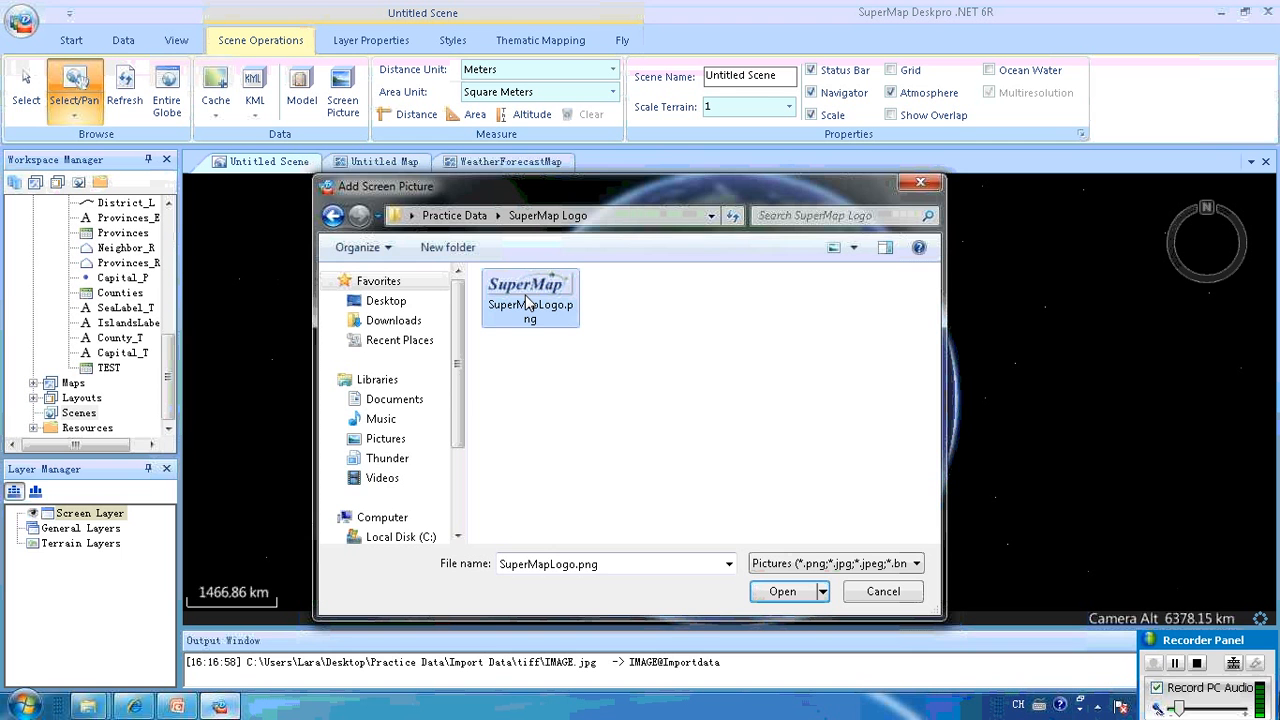
click(783, 591)
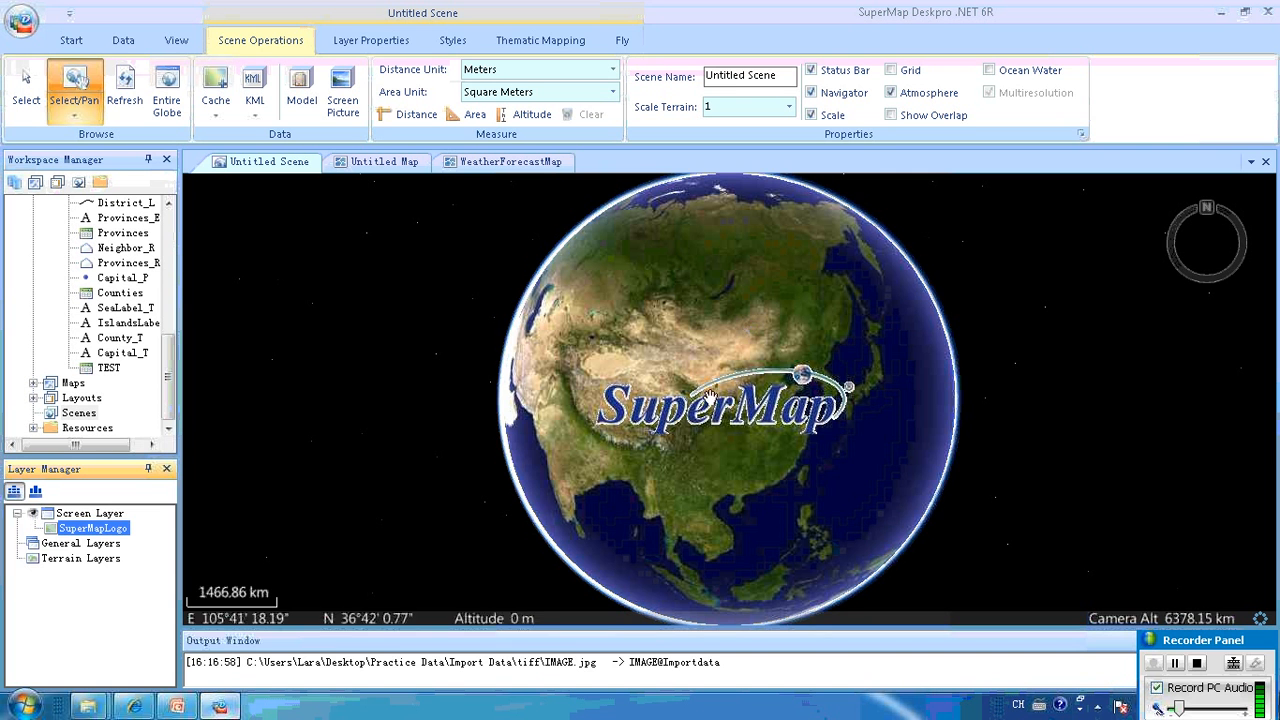
Make the SuperMapLogo picture editable, shrink it to about half its width and move it to the scene's upper-left corner
right_click(113, 540)
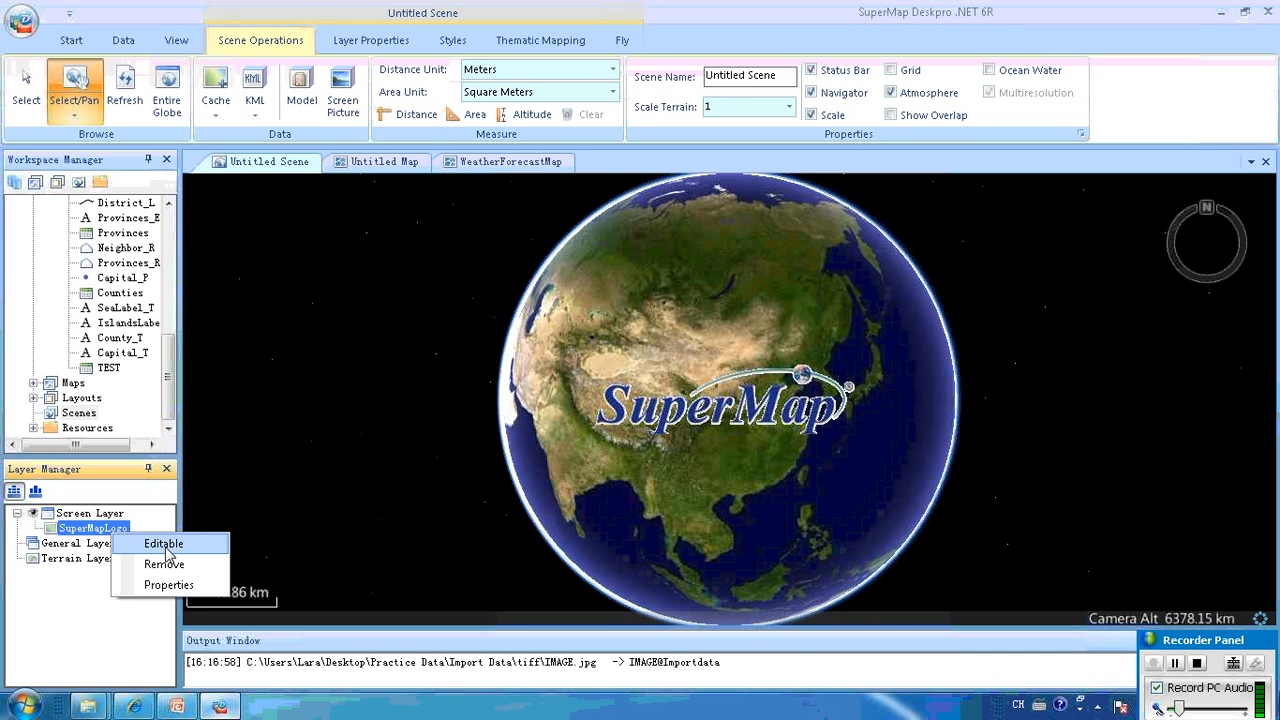
click(163, 544)
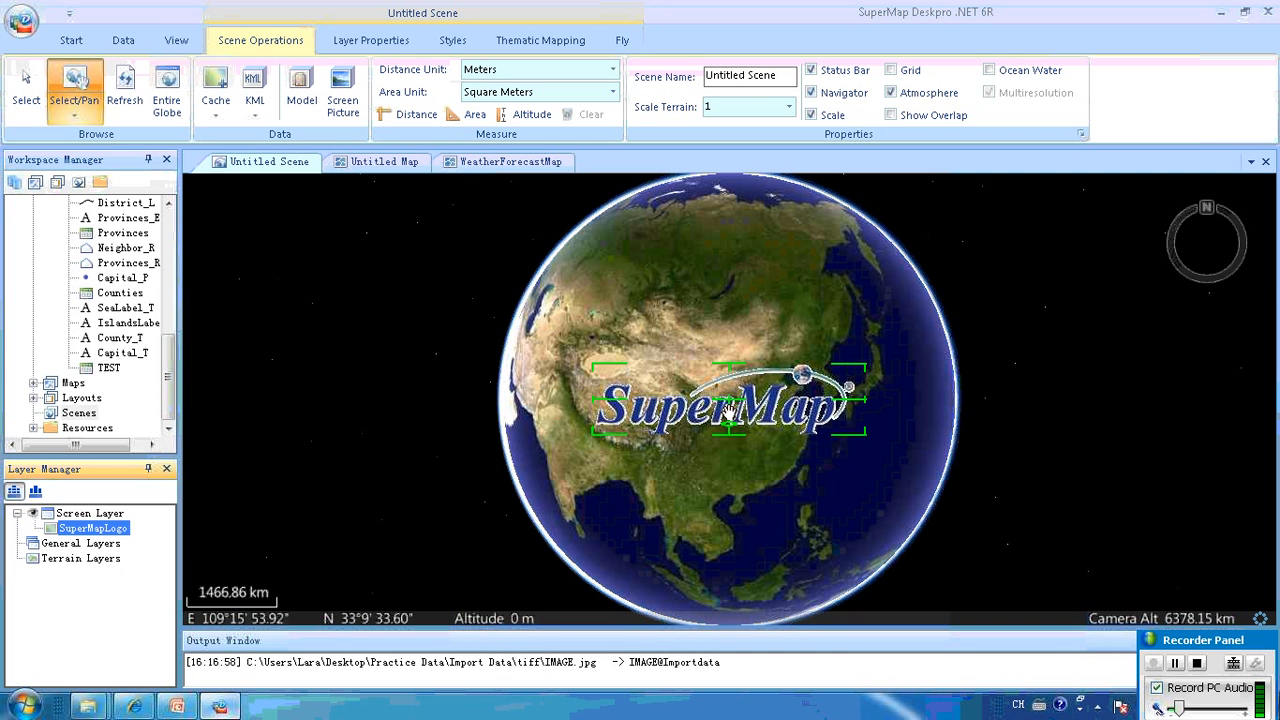
click(731, 400)
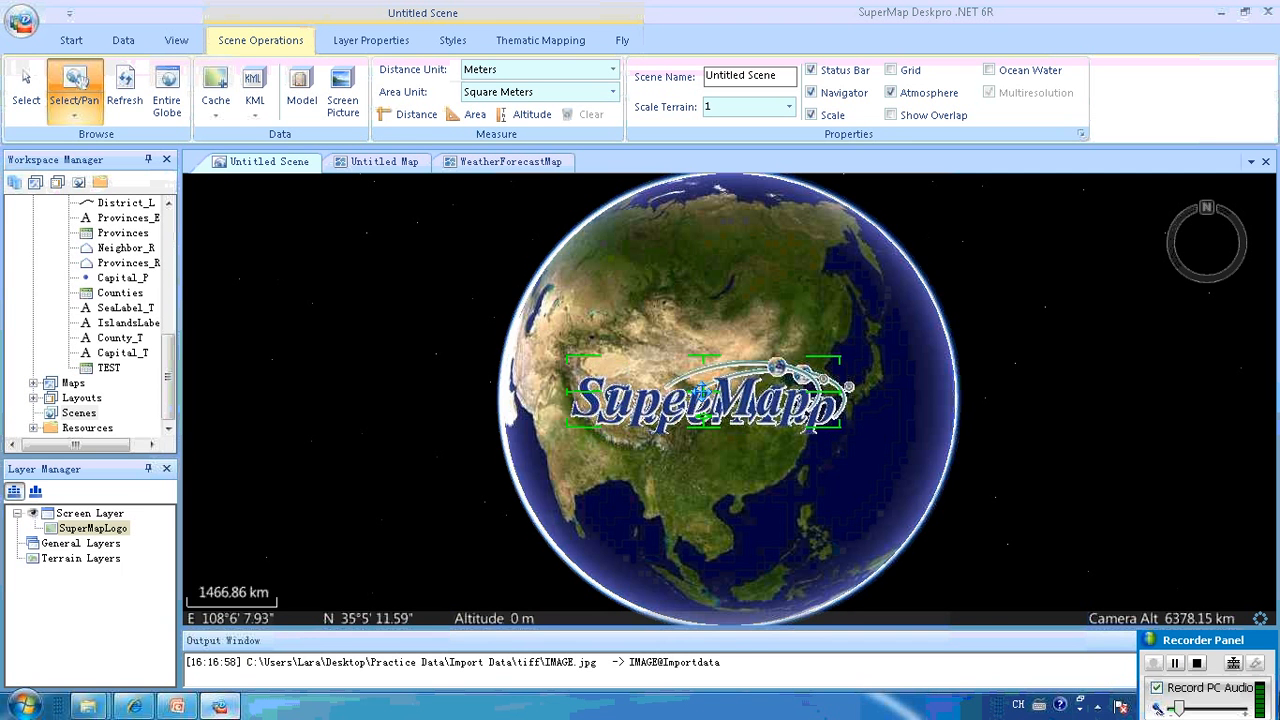
drag(731, 400, 240, 197)
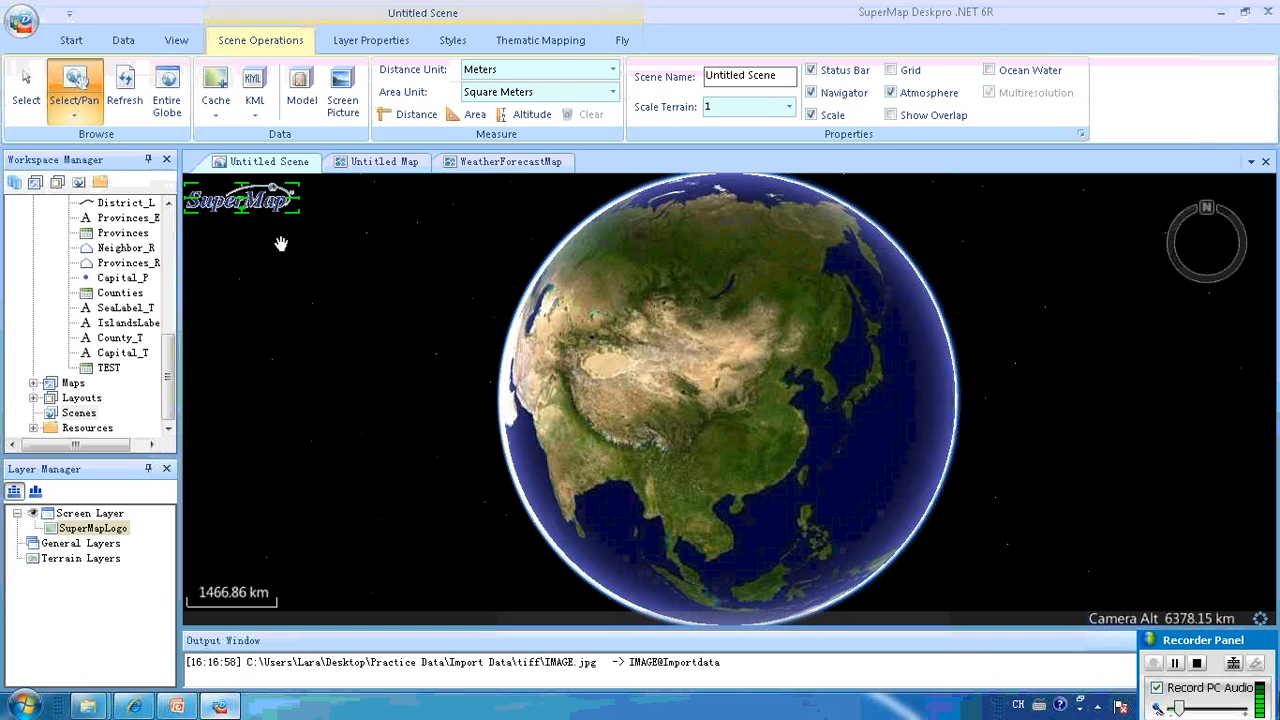
Turn off editing for the SuperMapLogo picture on the Screen Layer
click(120, 535)
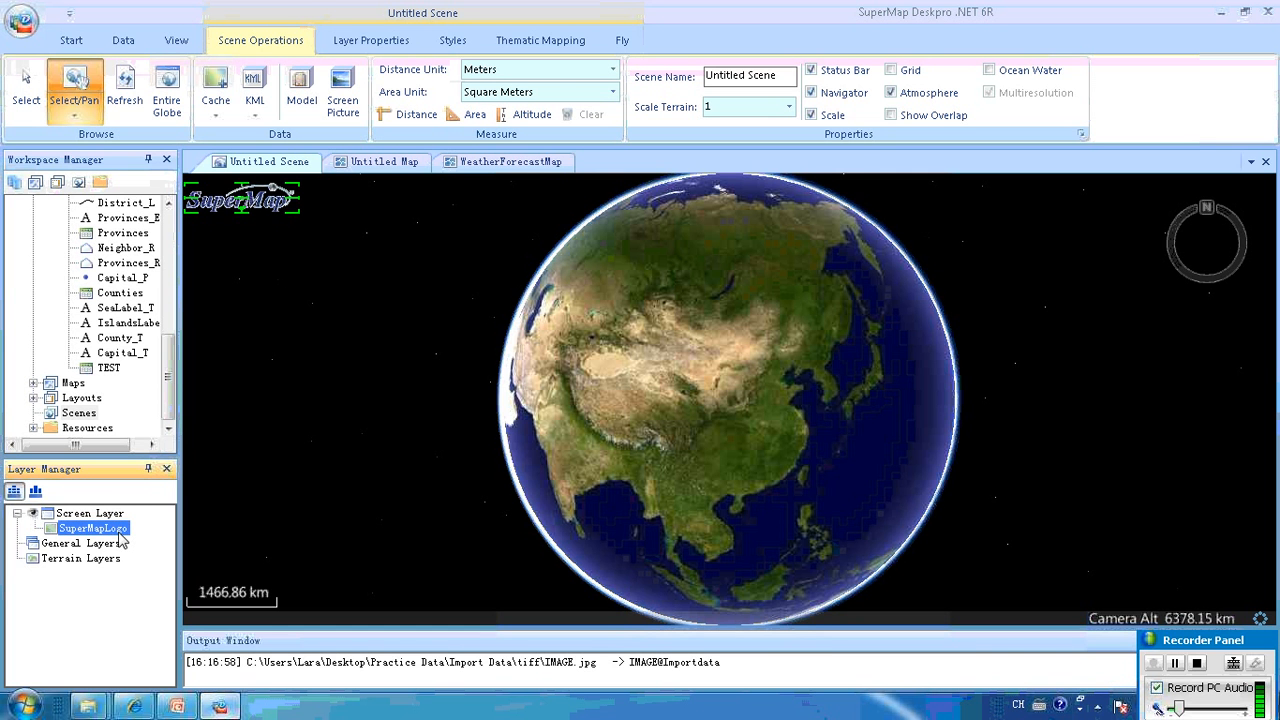
right_click(119, 533)
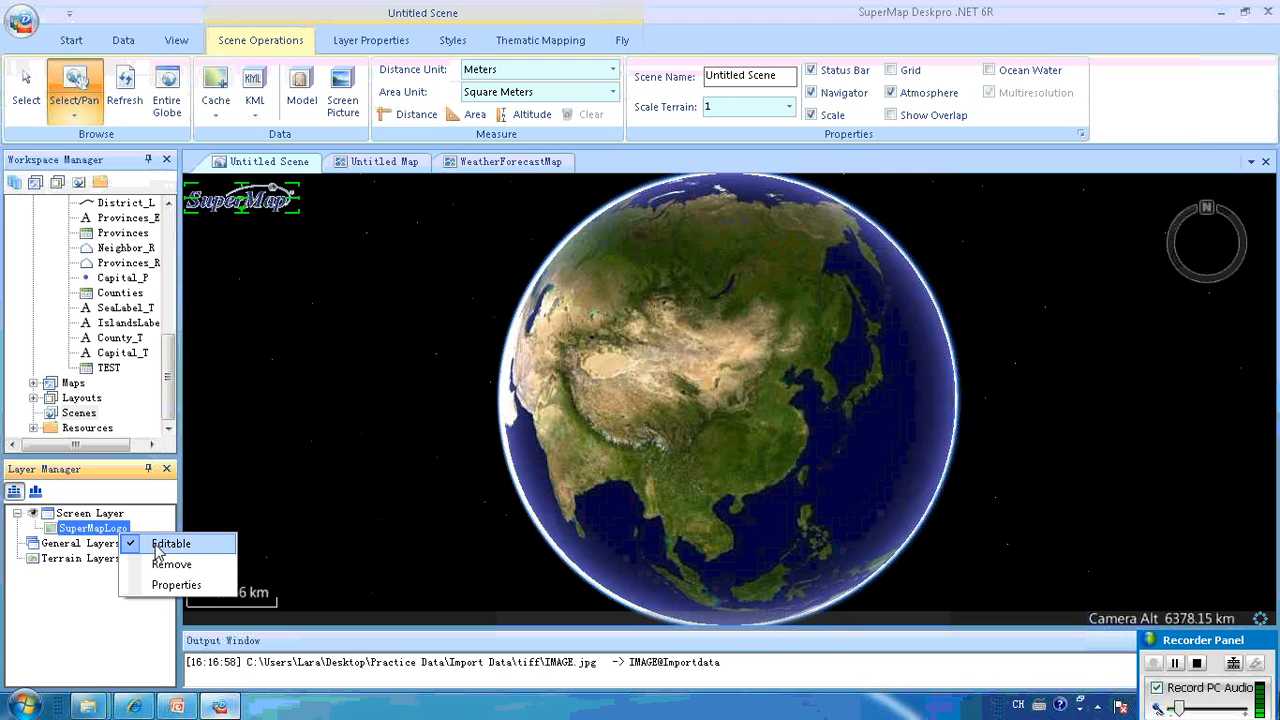
click(162, 544)
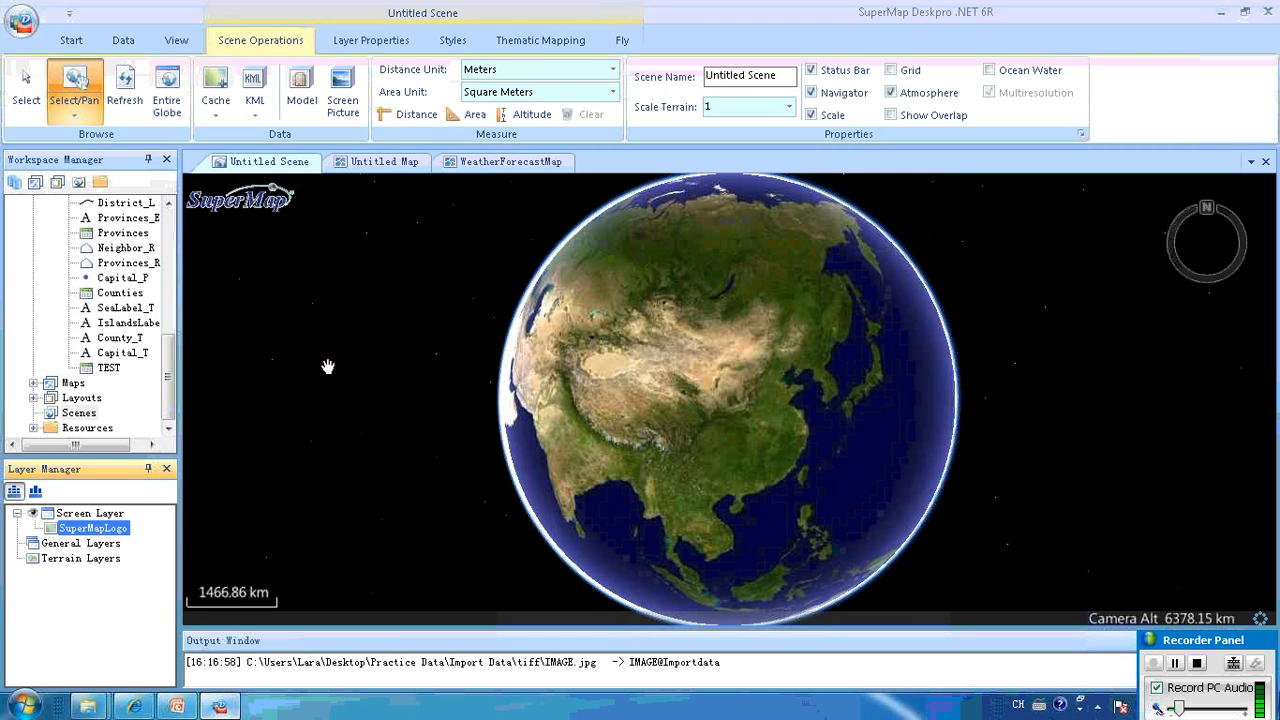
click(61, 564)
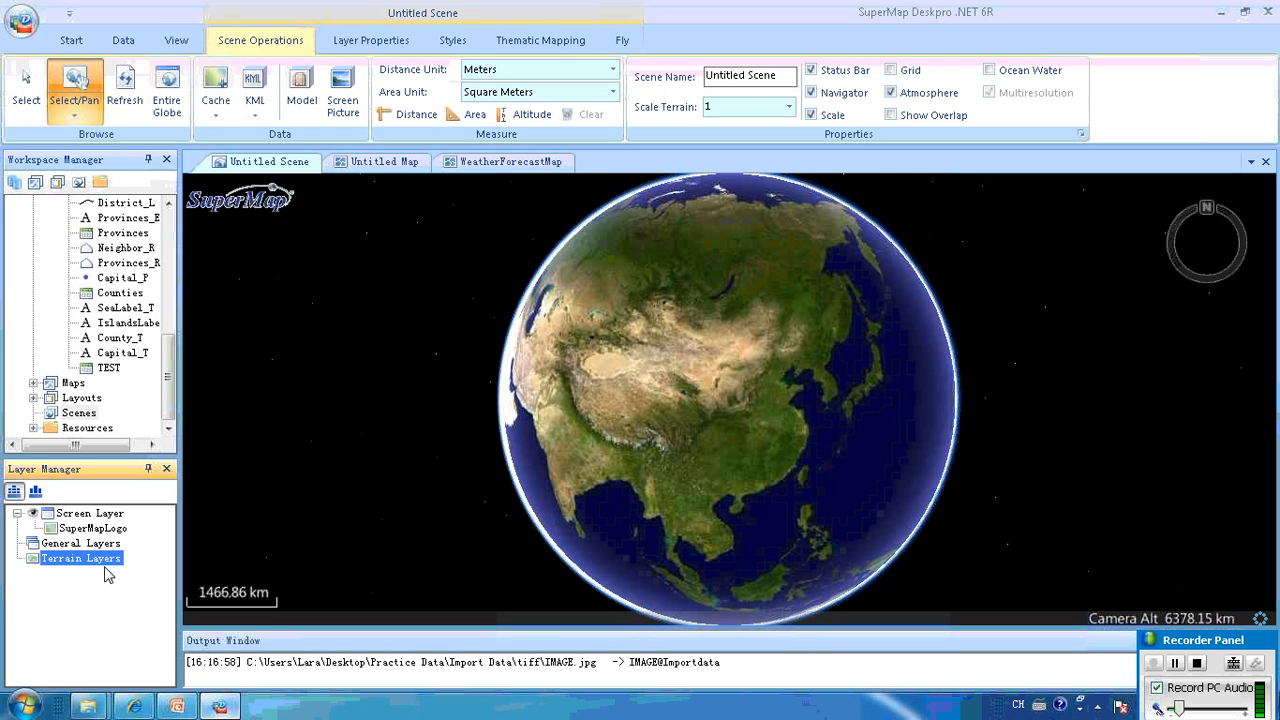
right_click(108, 558)
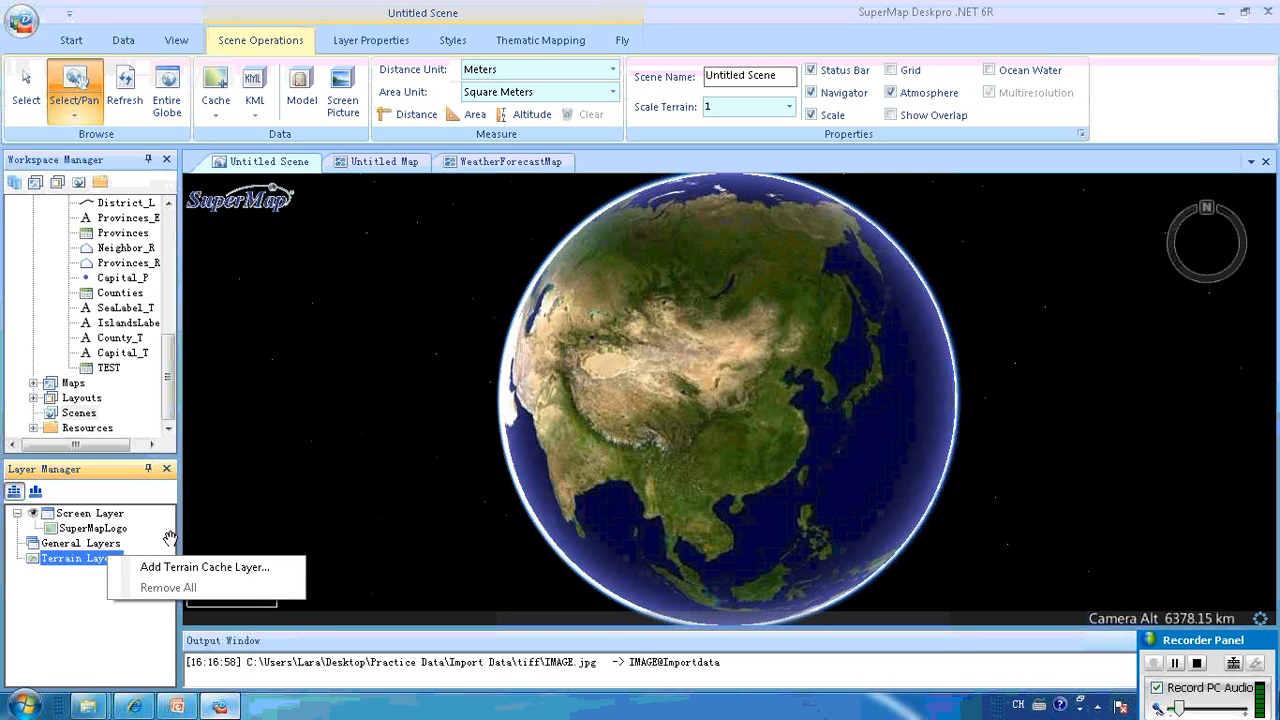
click(221, 528)
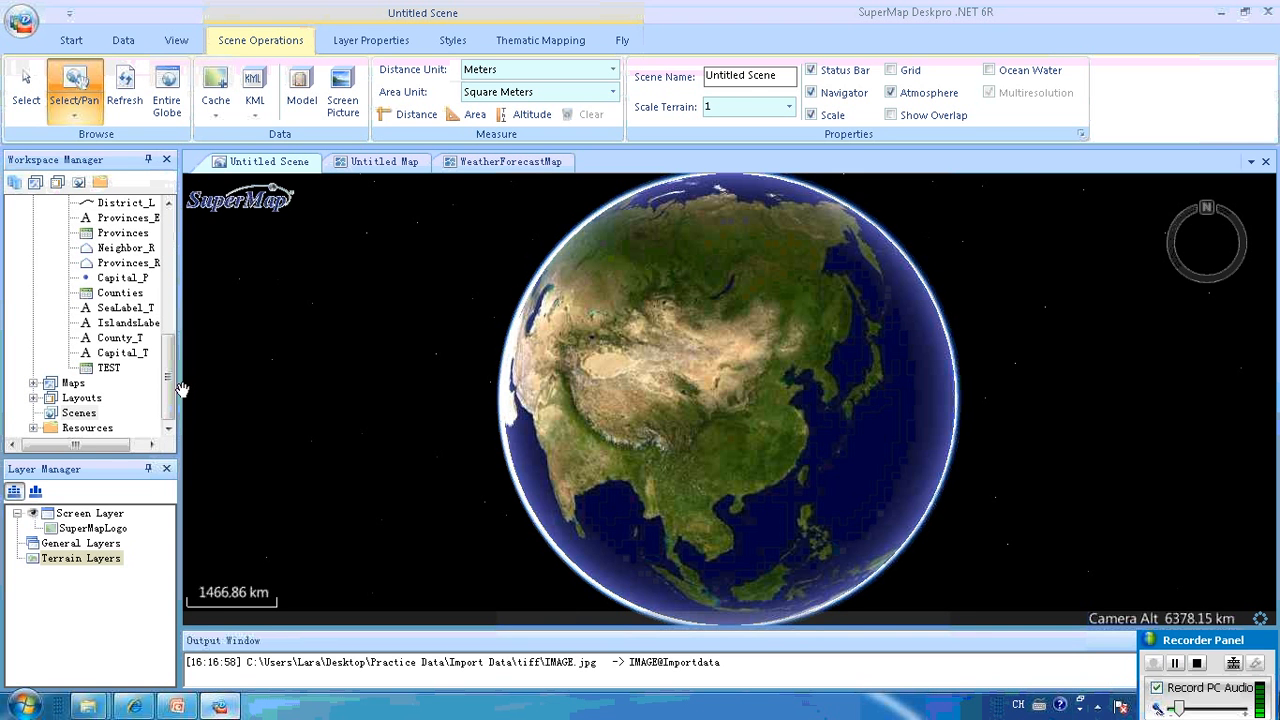
Widen the Workspace Manager and add the Provinces_R dataset from the China400 datasource to the 3D scene
drag(180, 385, 209, 262)
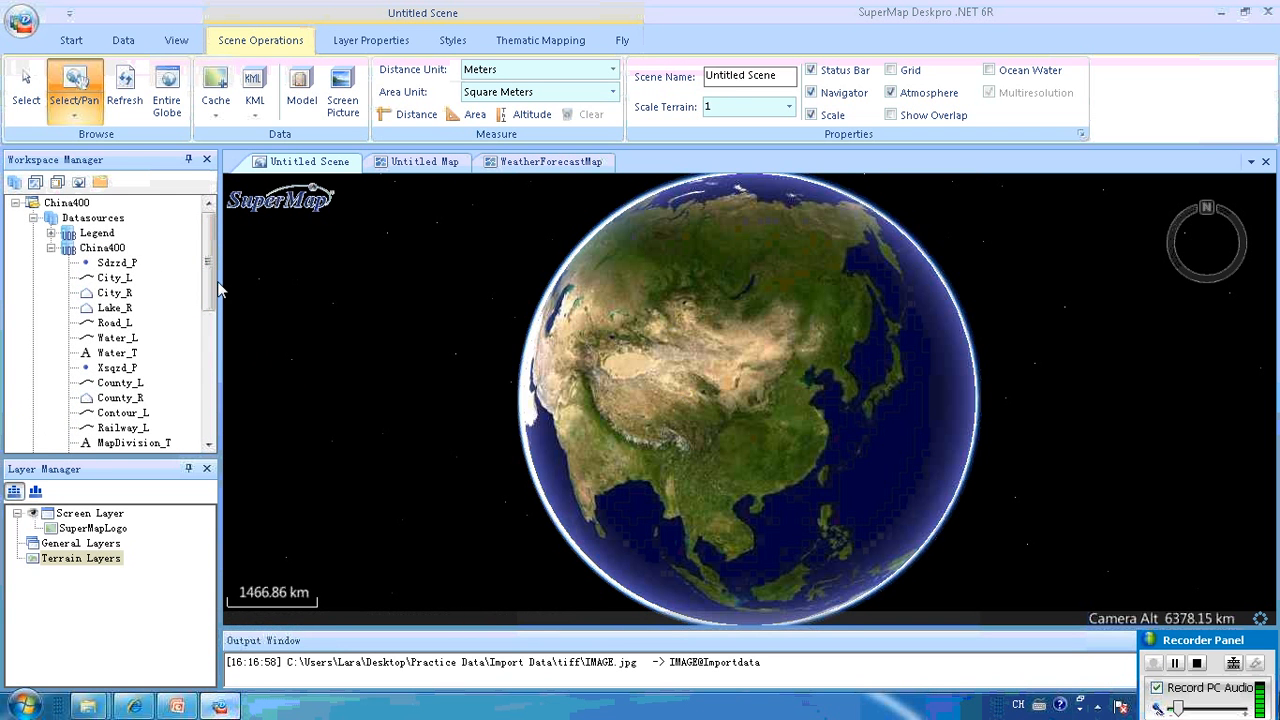
drag(208, 290, 204, 341)
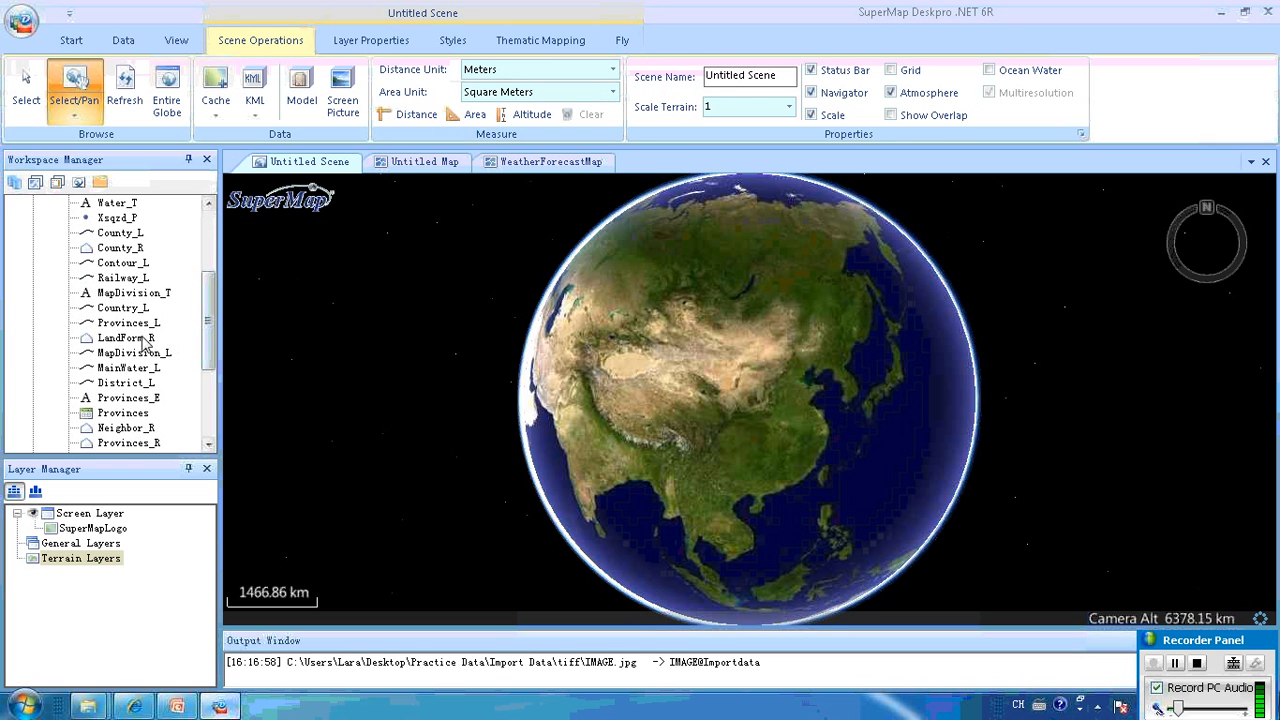
click(127, 443)
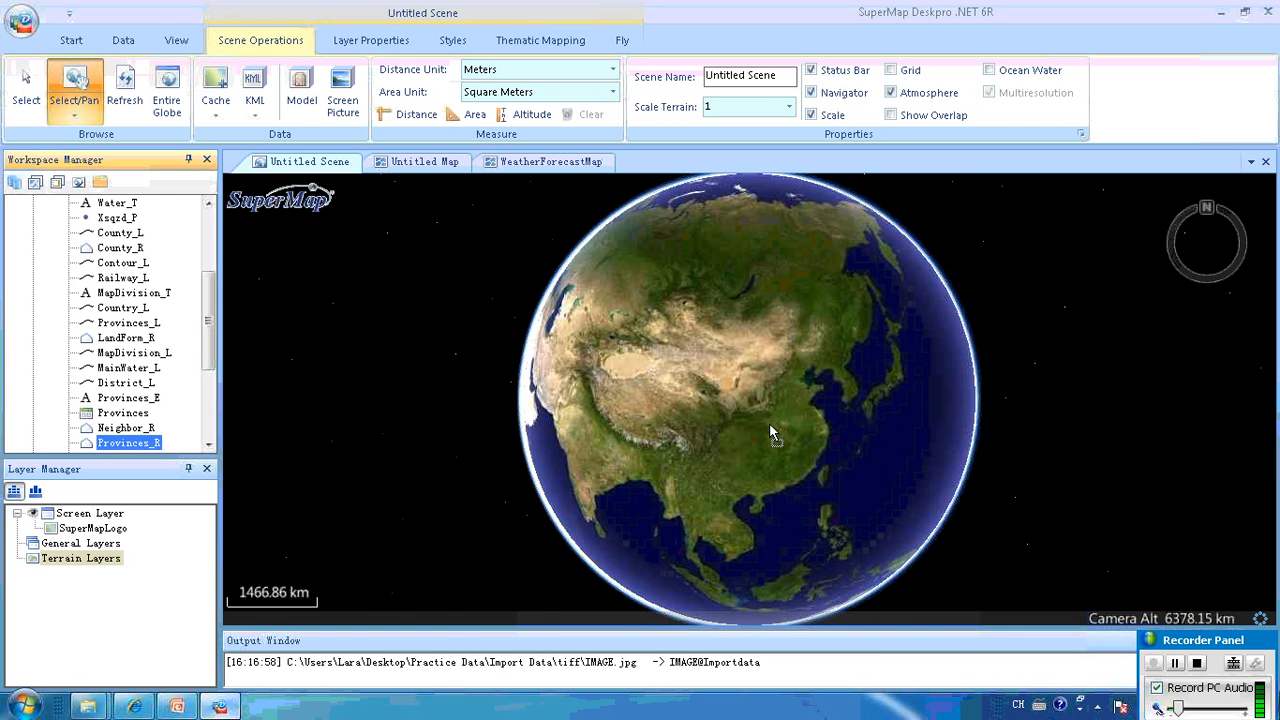
drag(770, 425, 770, 425)
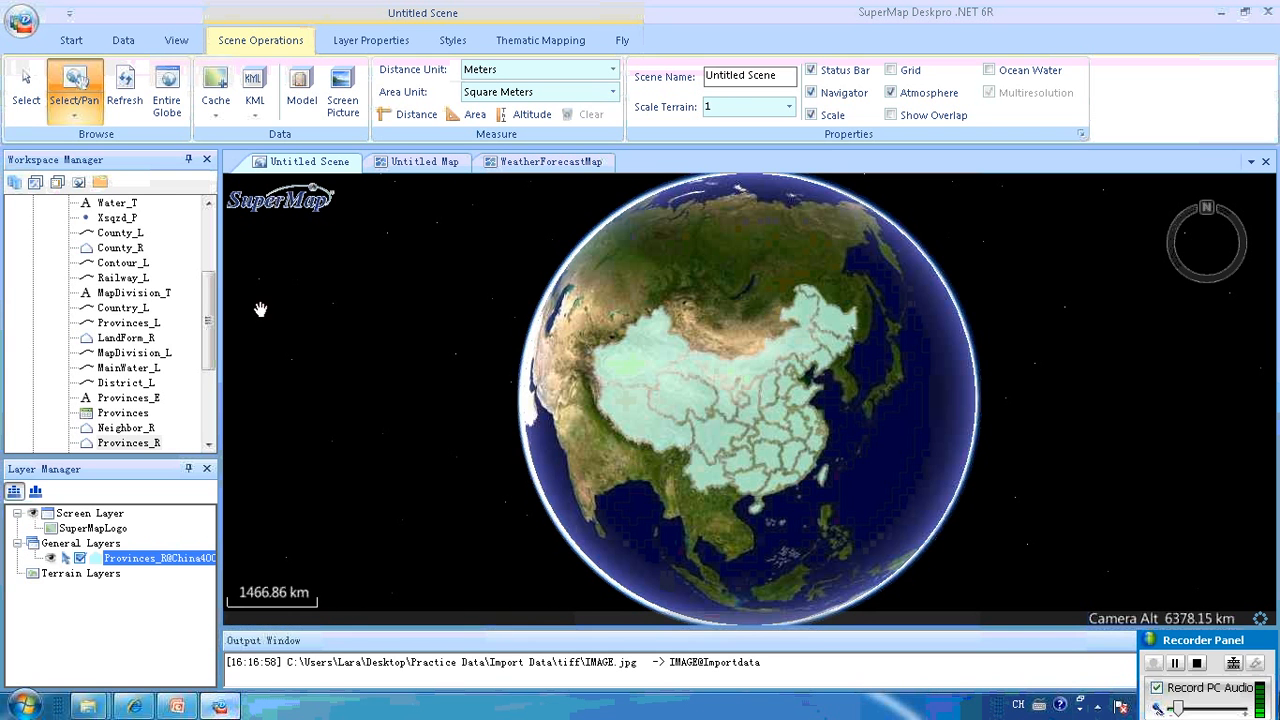
Add the saved WeatherForecastMap map to the 3D scene as a general layer
scroll(213, 314, down, 1)
scroll(213, 314, down, 3)
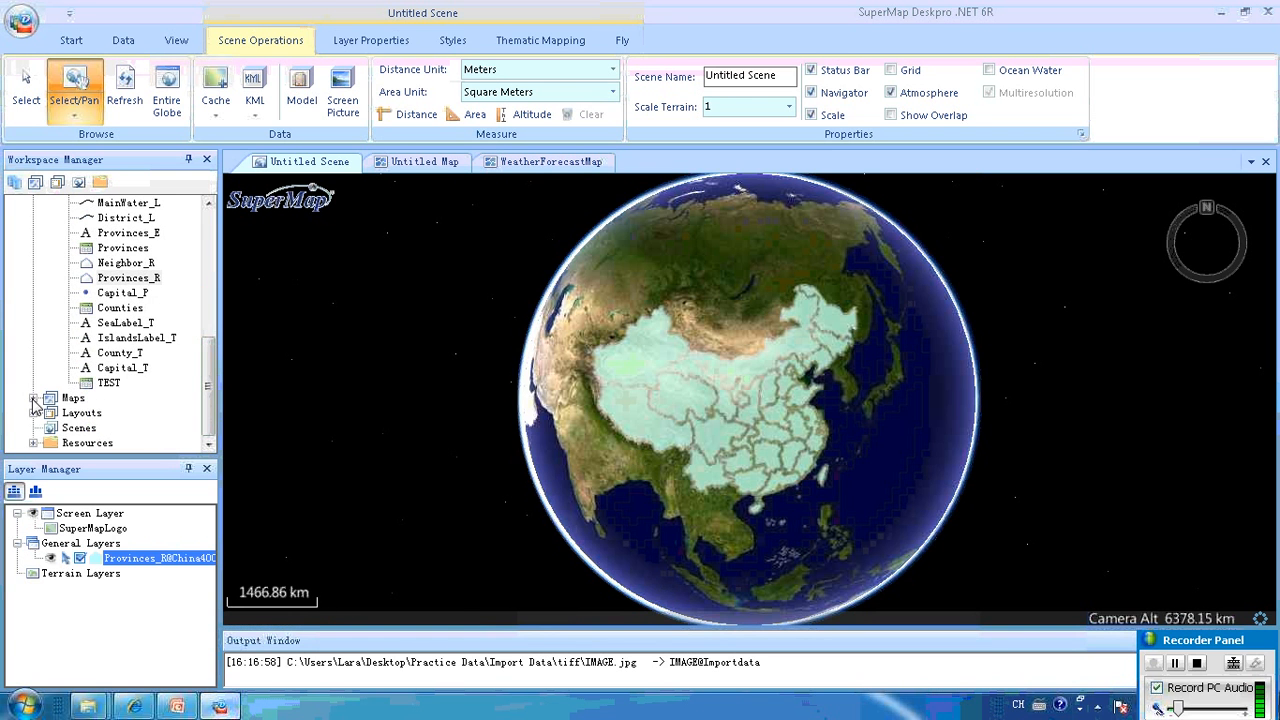
click(34, 397)
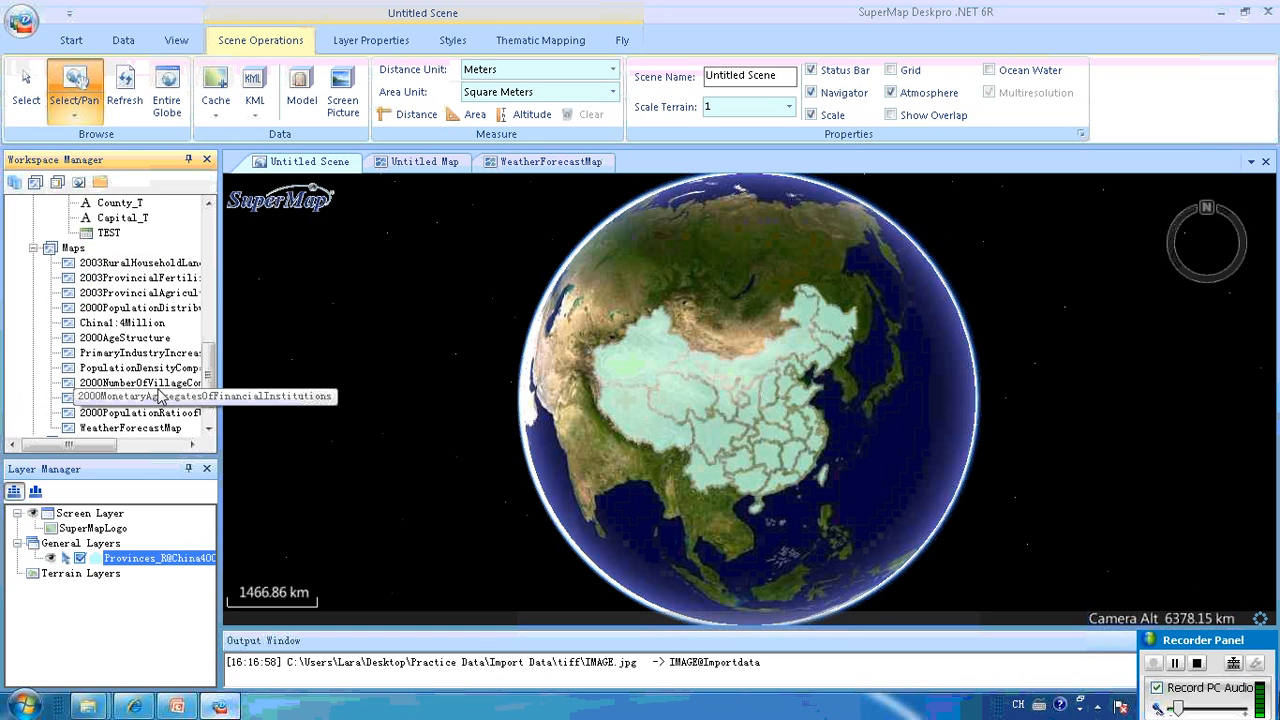
click(126, 429)
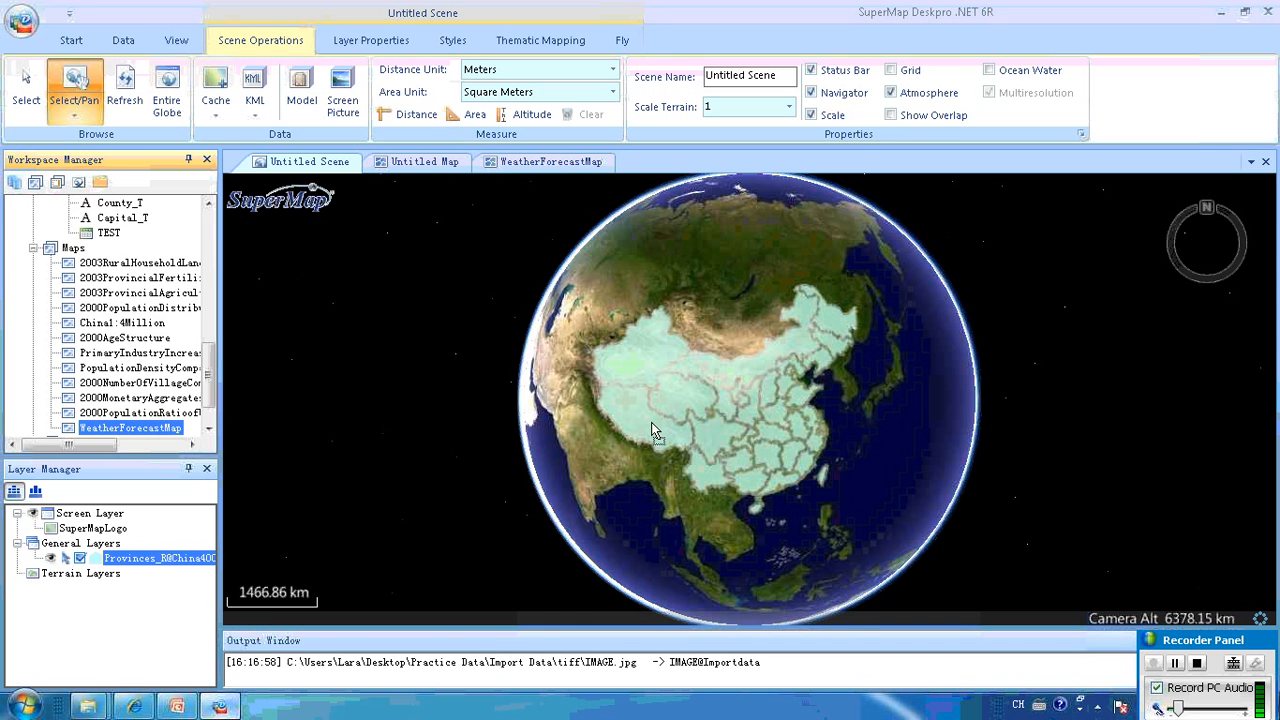
drag(651, 422, 651, 430)
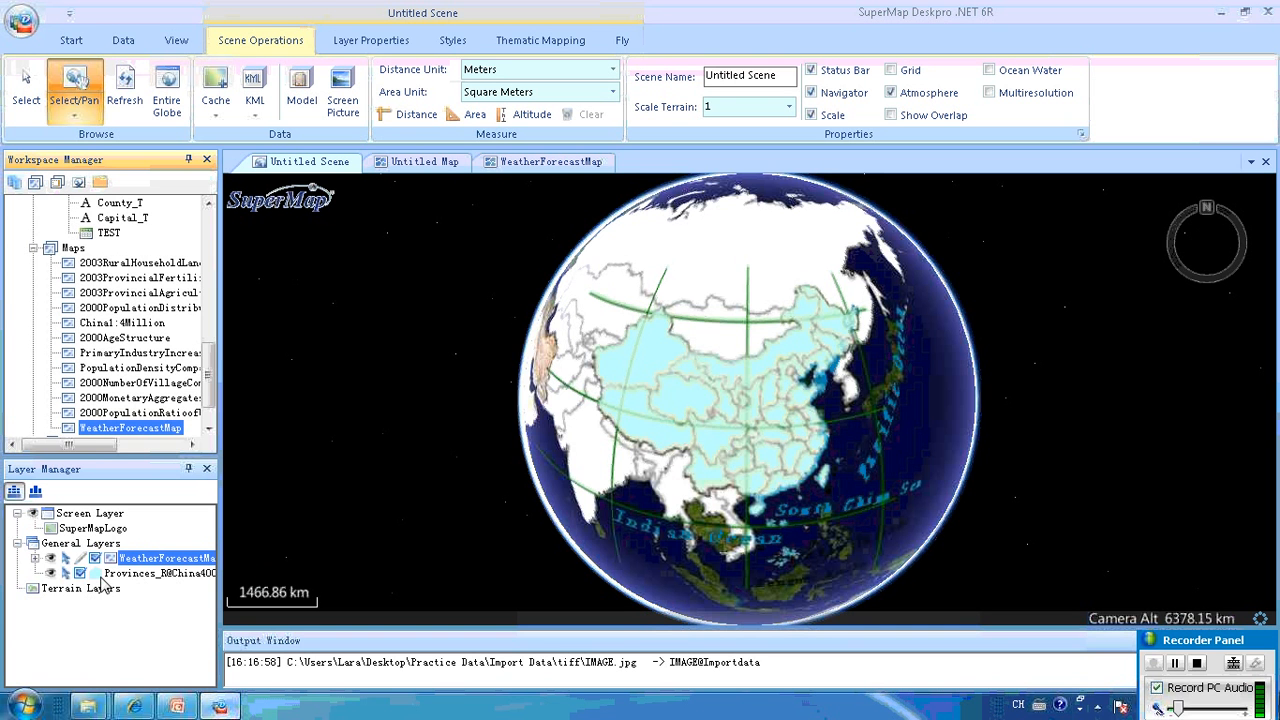
Hide the Provinces_R layer, select the WeatherForecastMap layer and inspect its weather labels over China
click(50, 574)
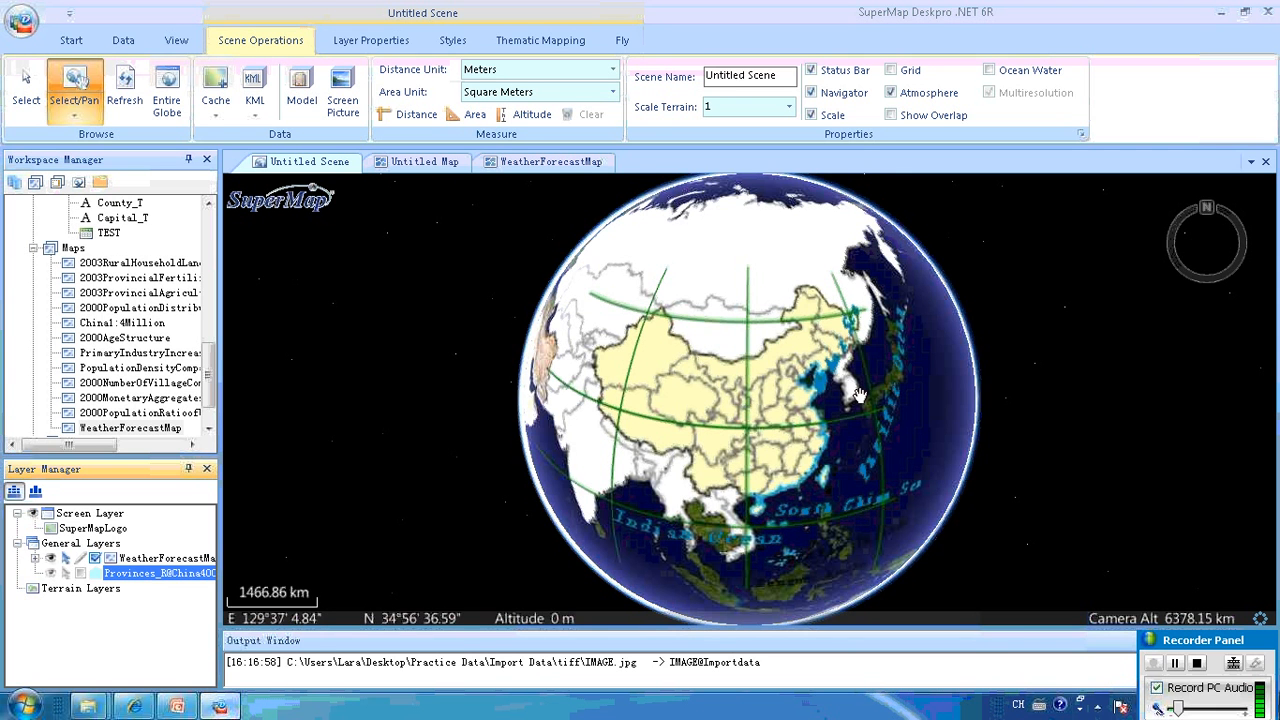
key(Up)
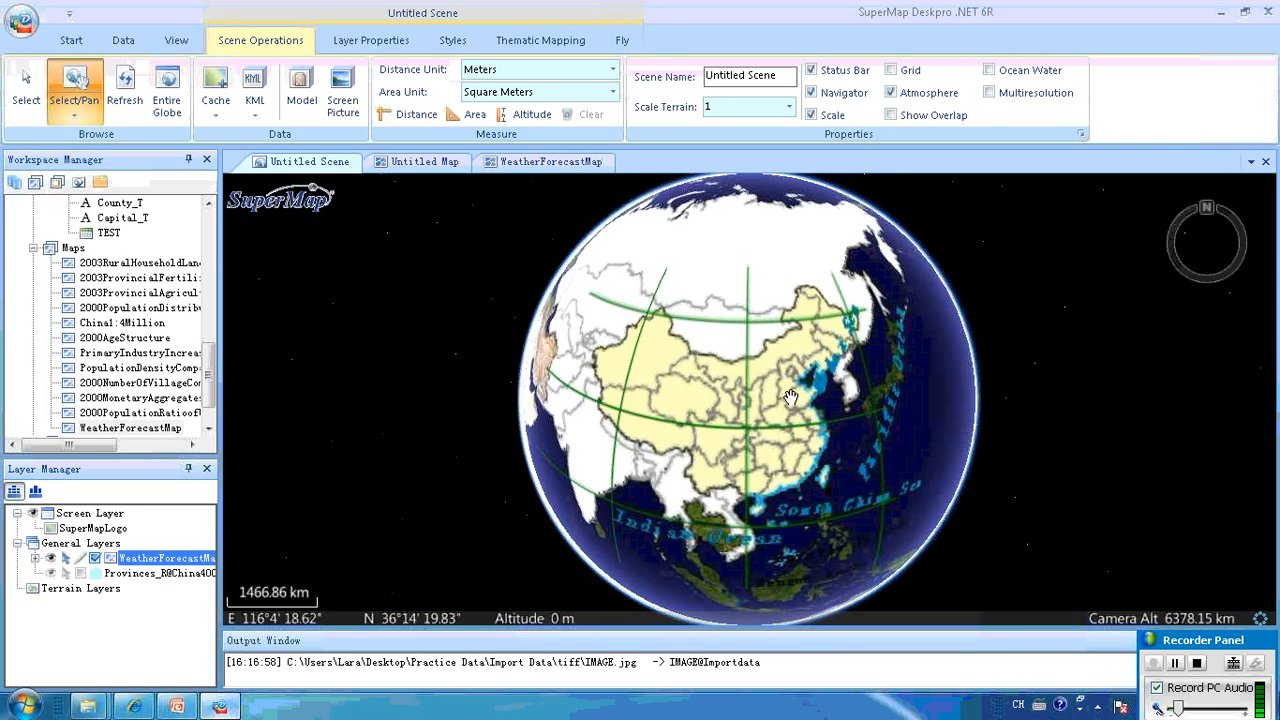
scroll(790, 396, up, 3)
scroll(790, 396, up, 5)
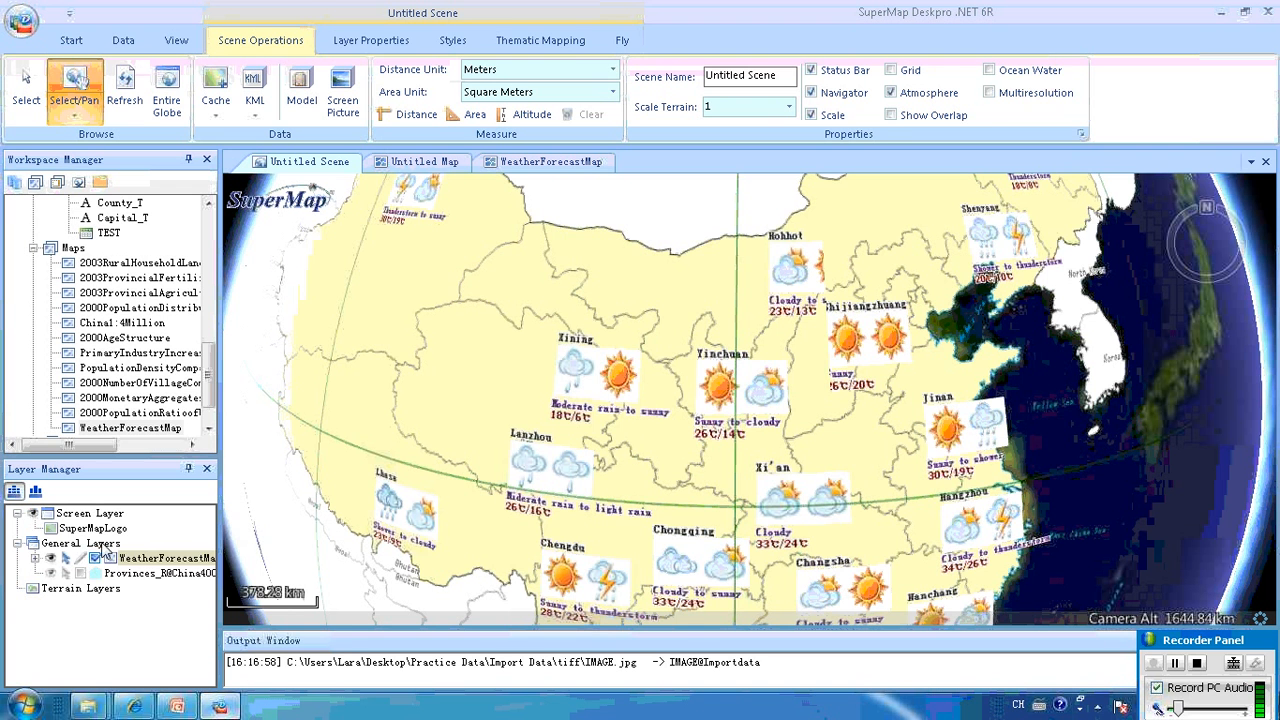
Examine the cache and KML options for General Layers and the 2D and 3D cache creation dialogs without creating a cache
click(108, 546)
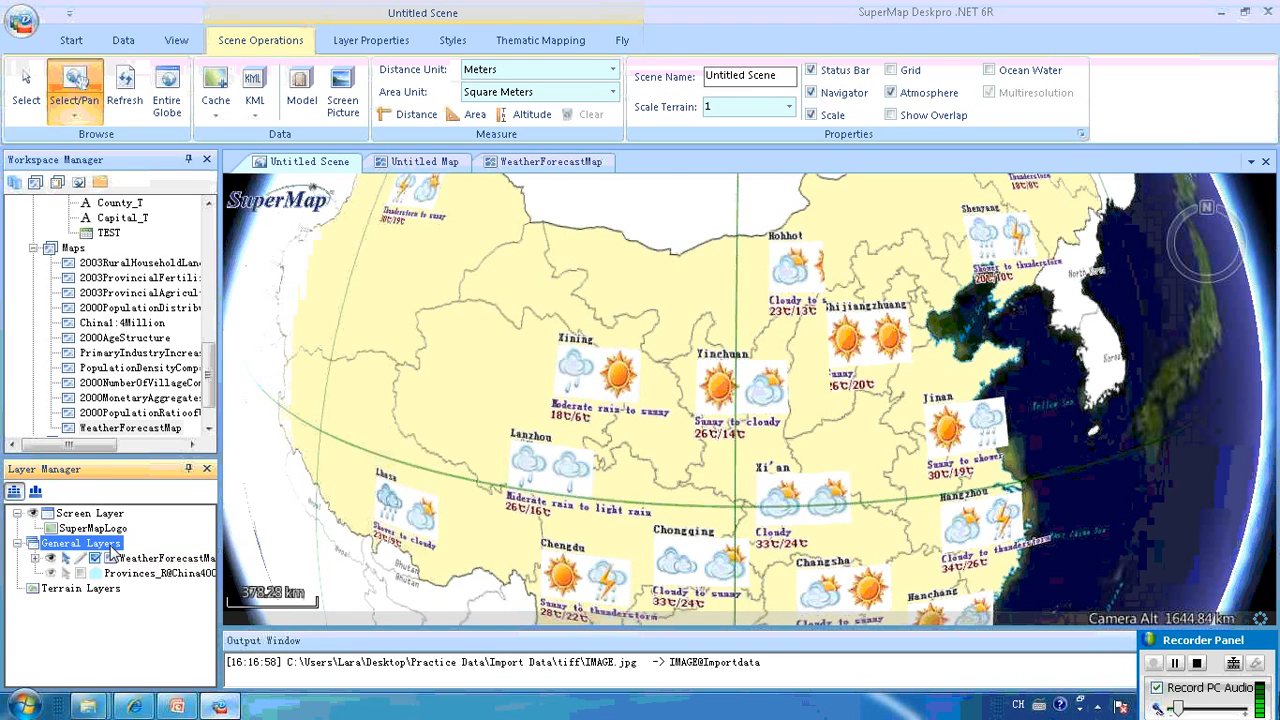
right_click(113, 548)
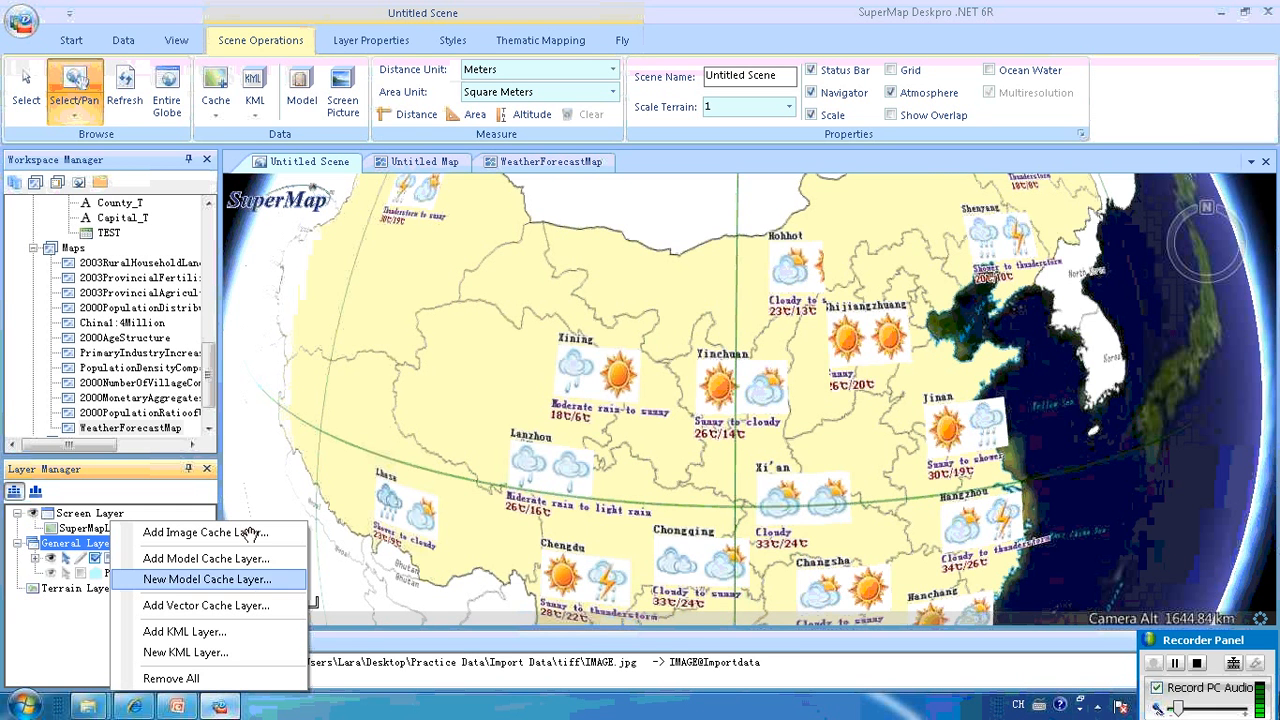
click(838, 38)
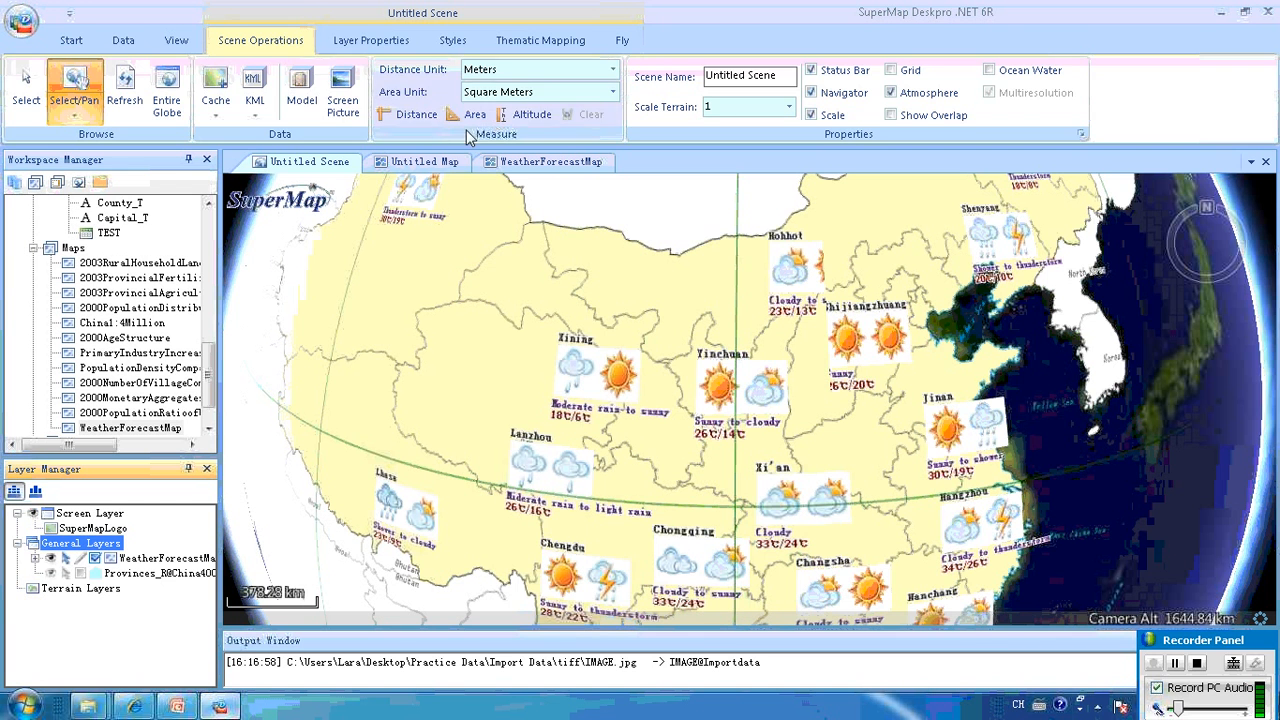
click(124, 42)
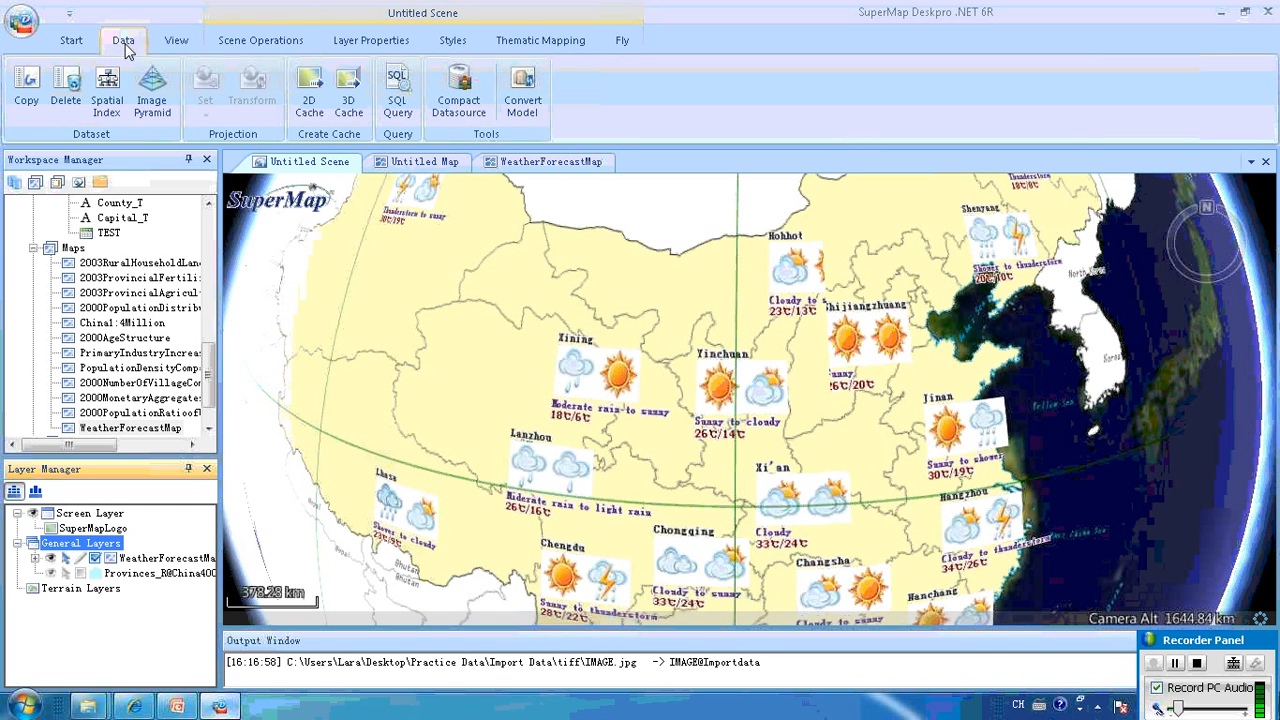
click(310, 96)
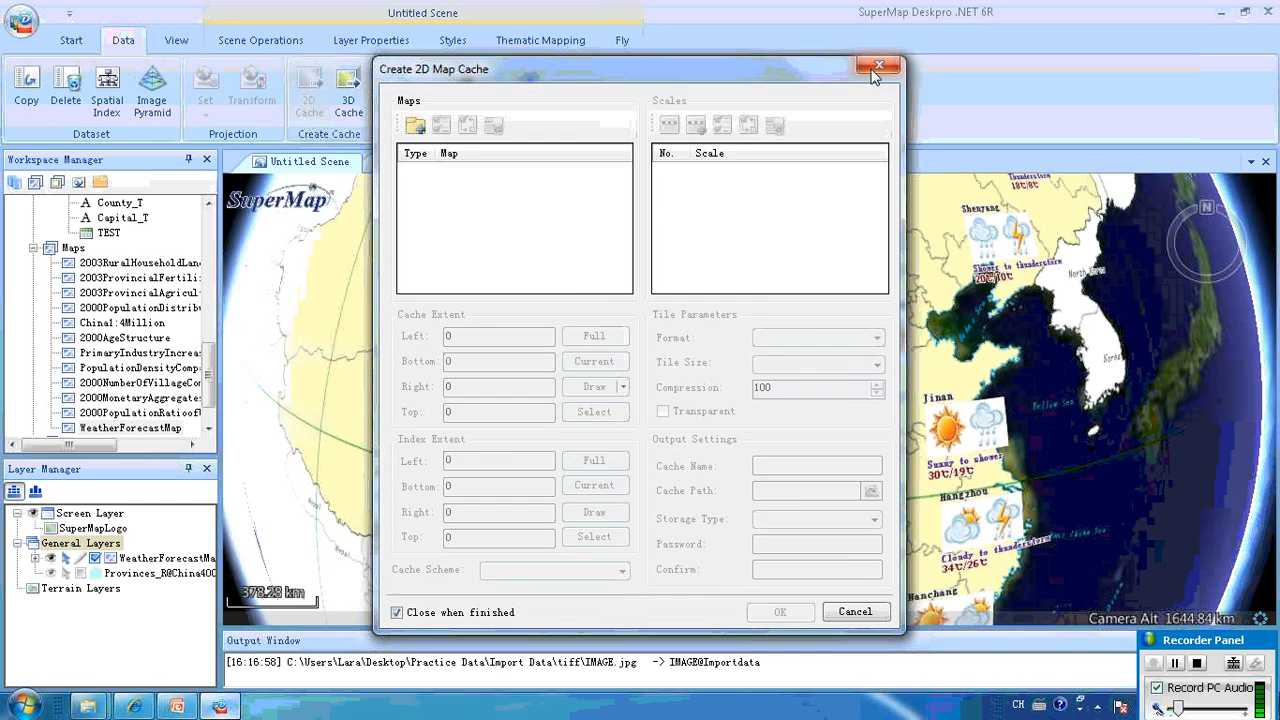
click(878, 68)
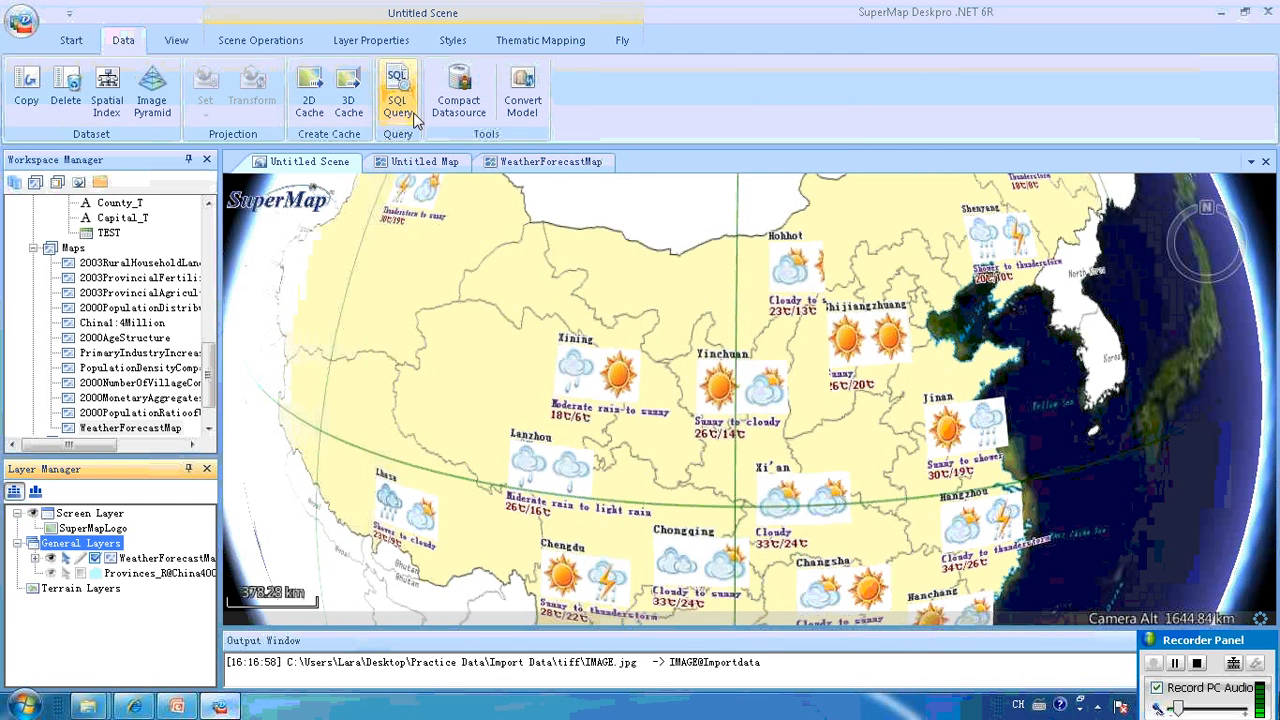
click(347, 106)
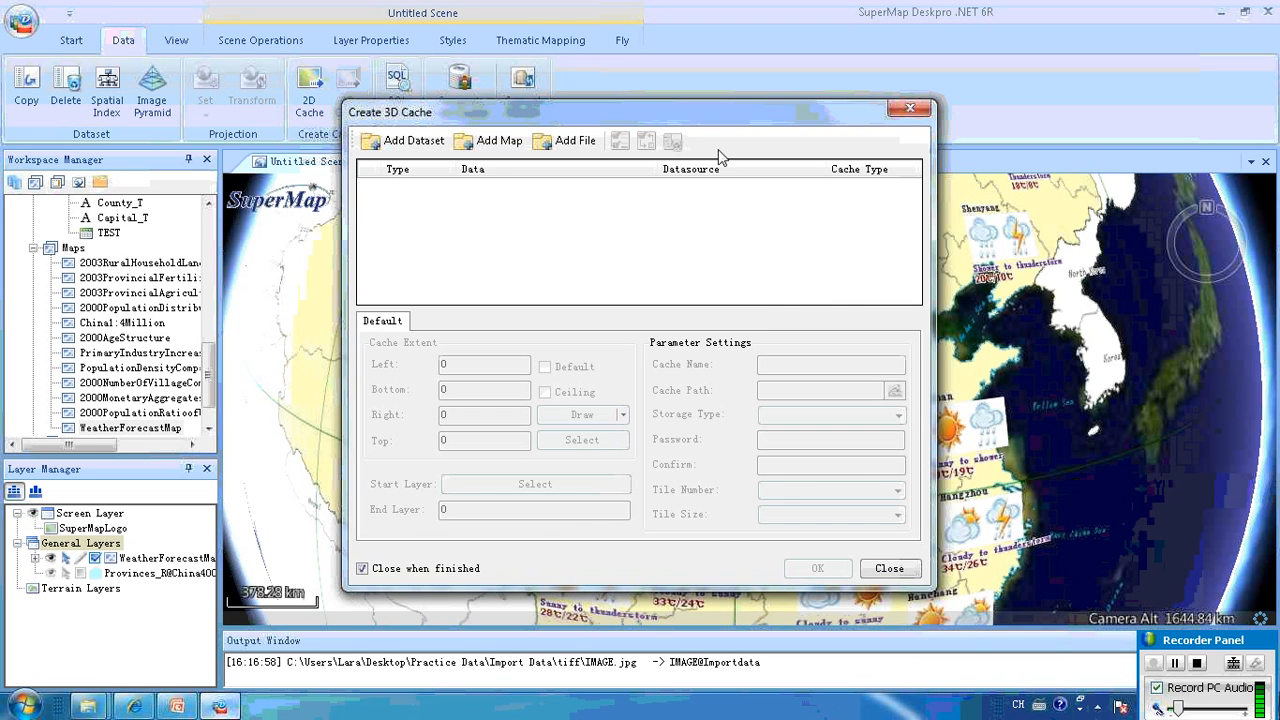
click(910, 109)
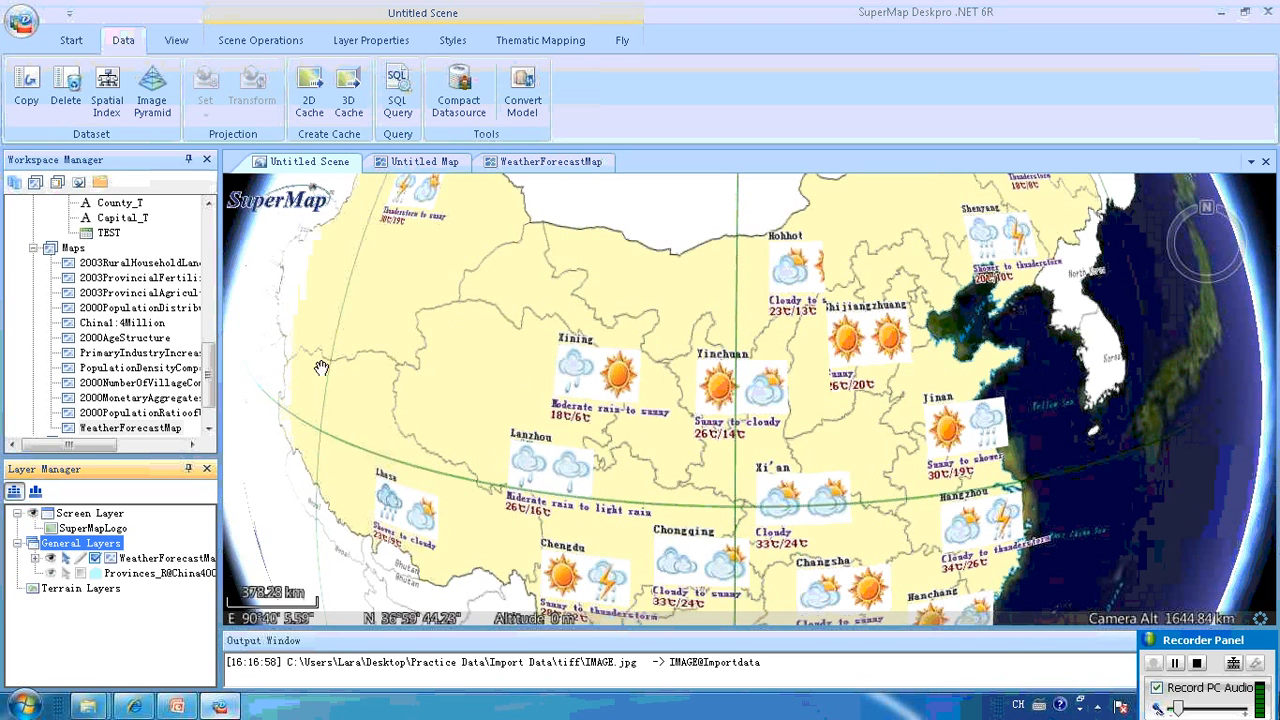
right_click(124, 548)
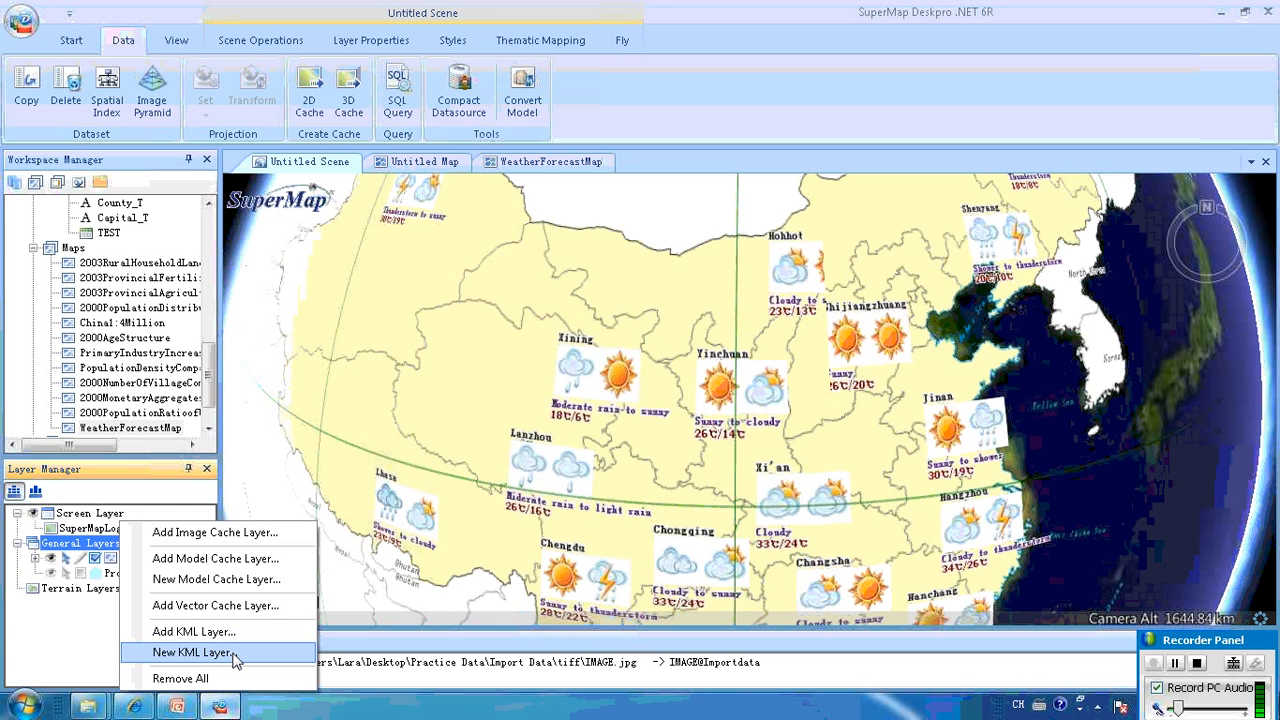
click(440, 522)
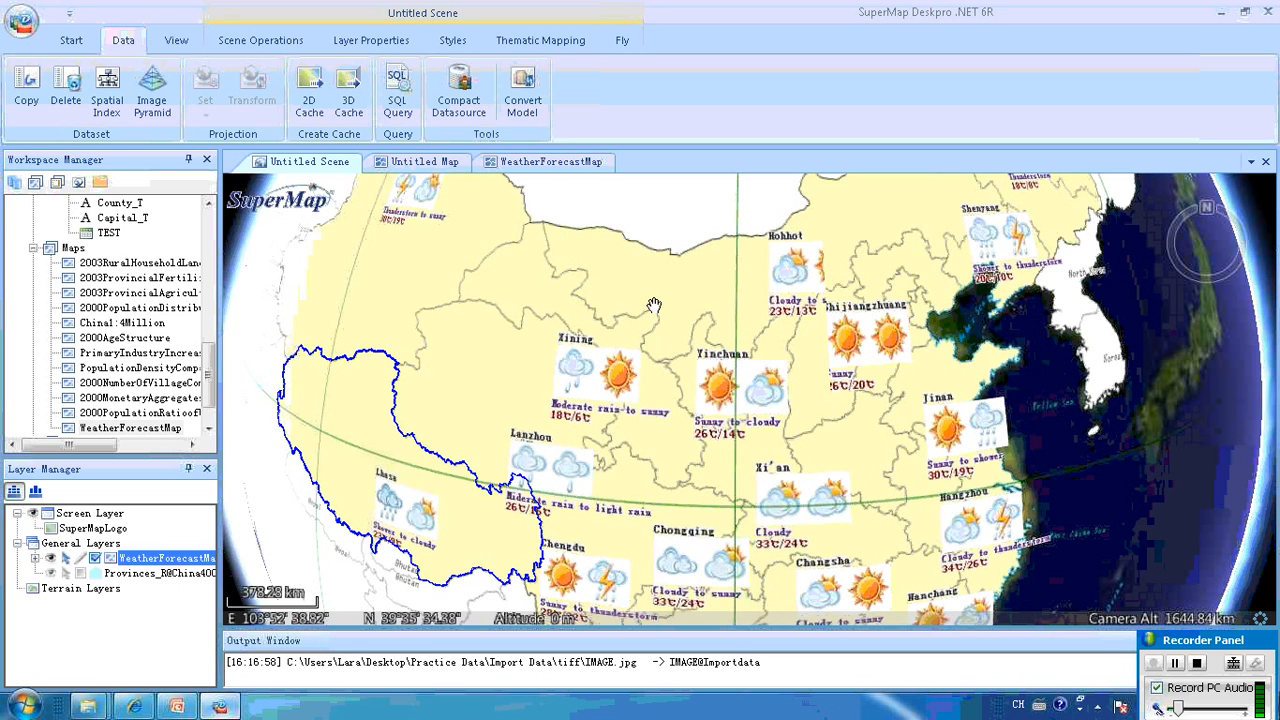
Open the Beijing.smwu sample workspace, discarding the changes to the current workspace
click(21, 19)
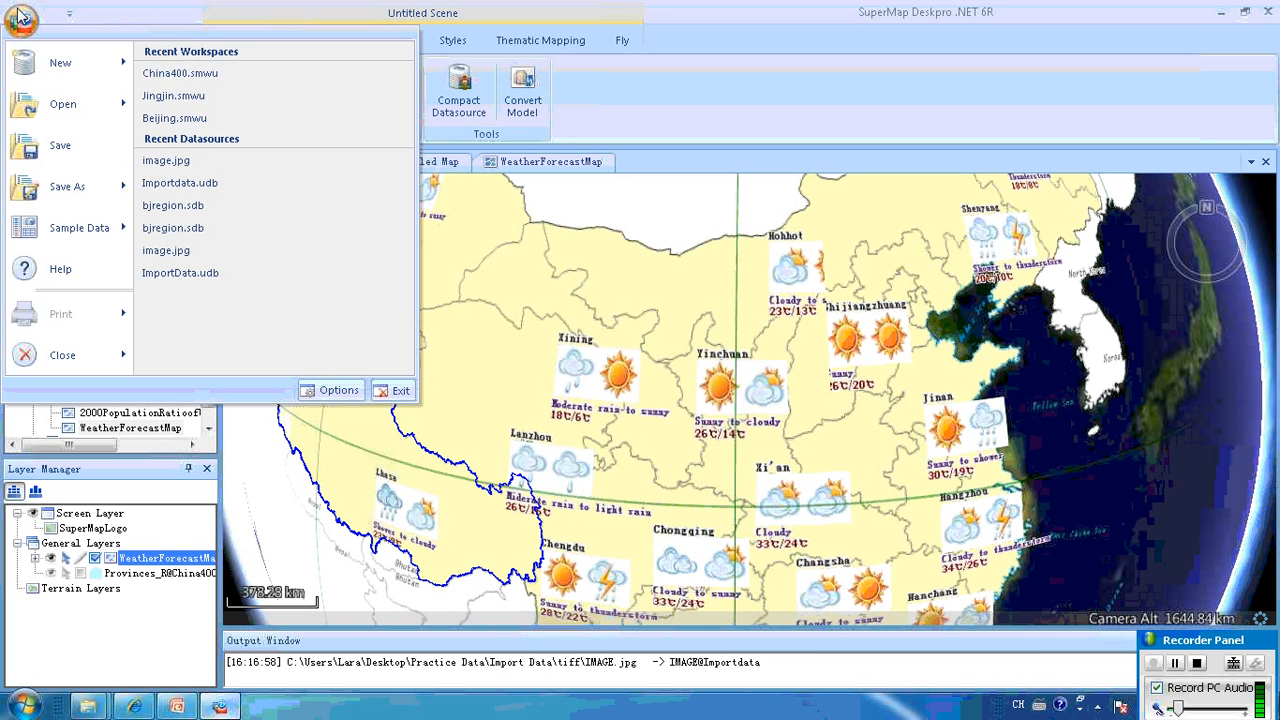
mouse_move(85, 229)
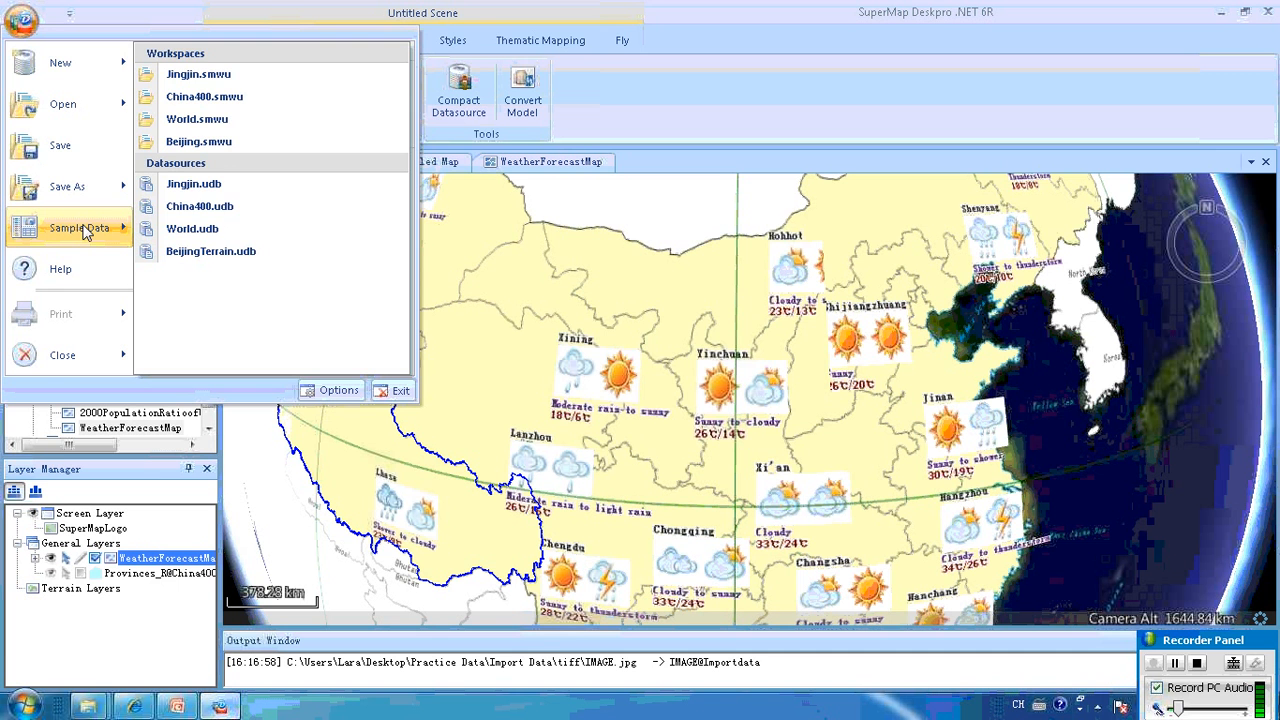
click(215, 147)
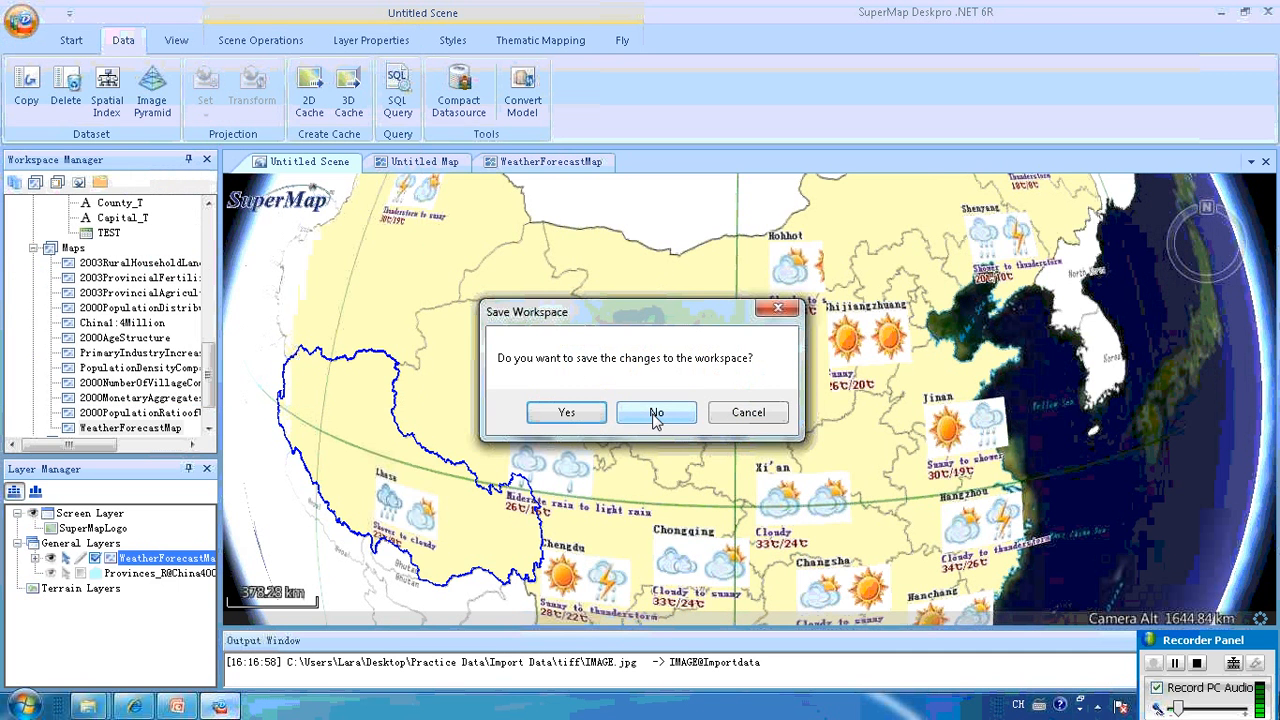
click(655, 414)
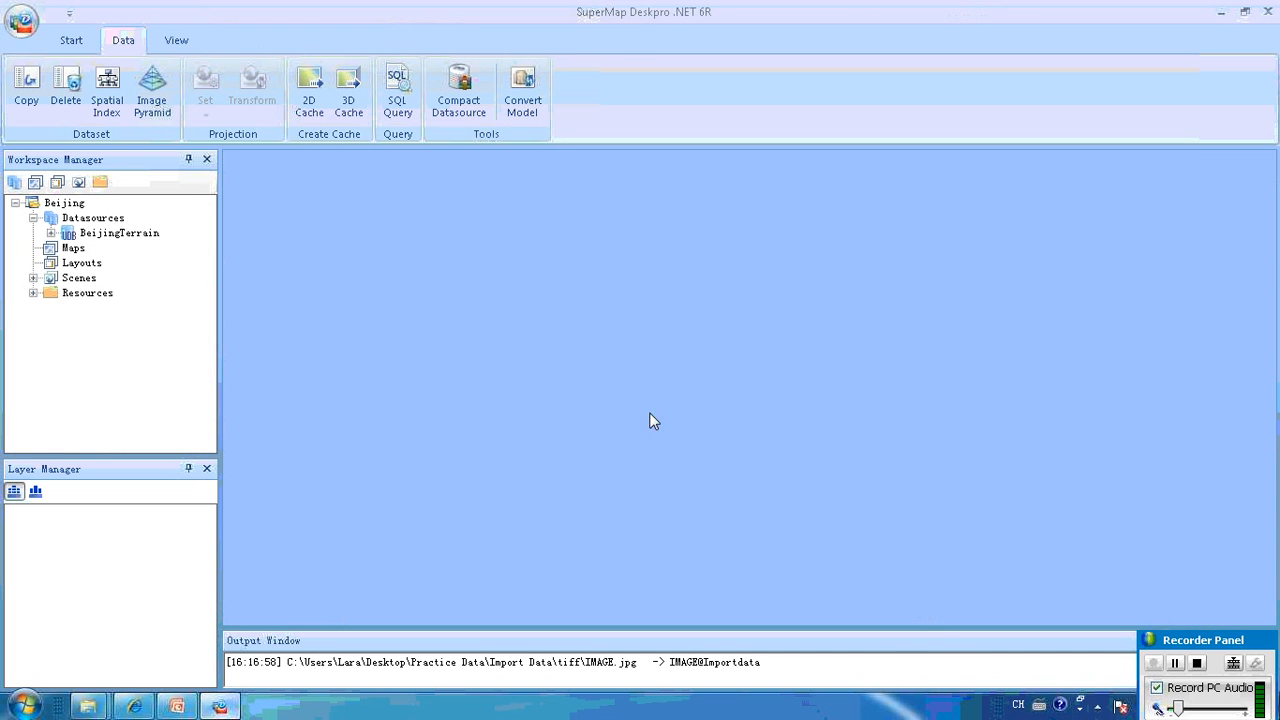
Open the saved 3D scene of the Beijing workspace
click(33, 278)
click(90, 294)
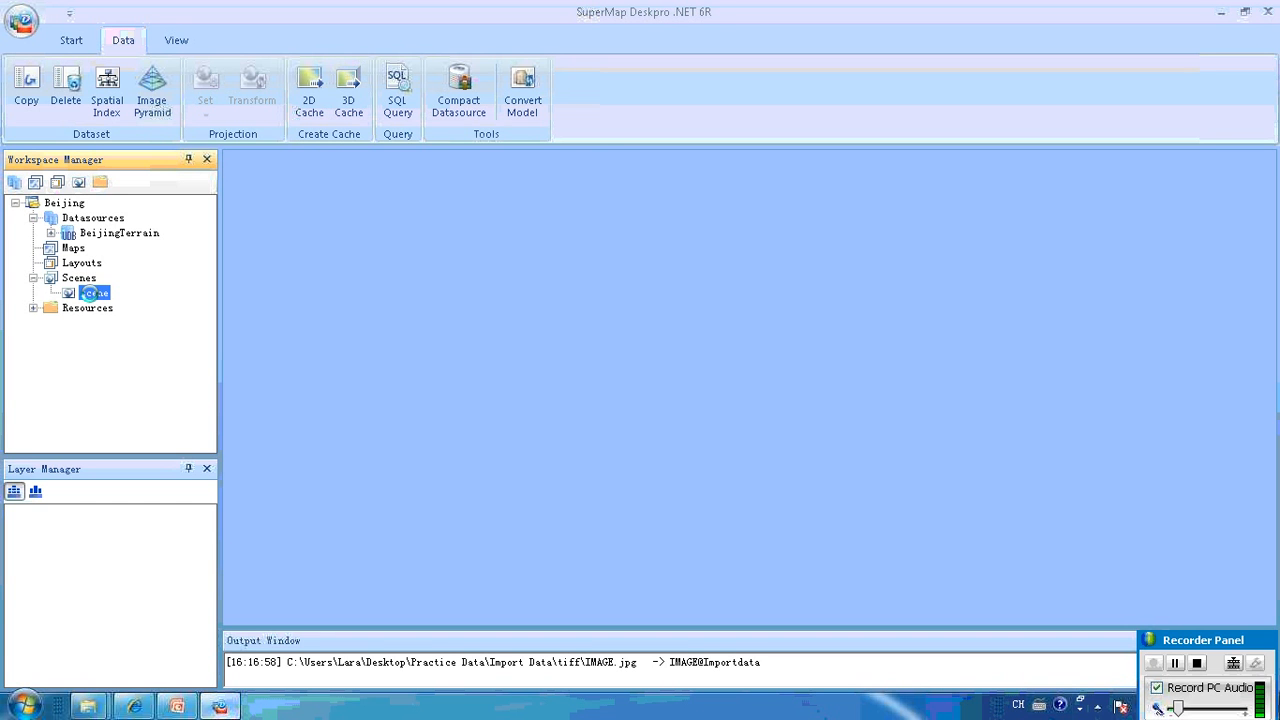
double_click(92, 293)
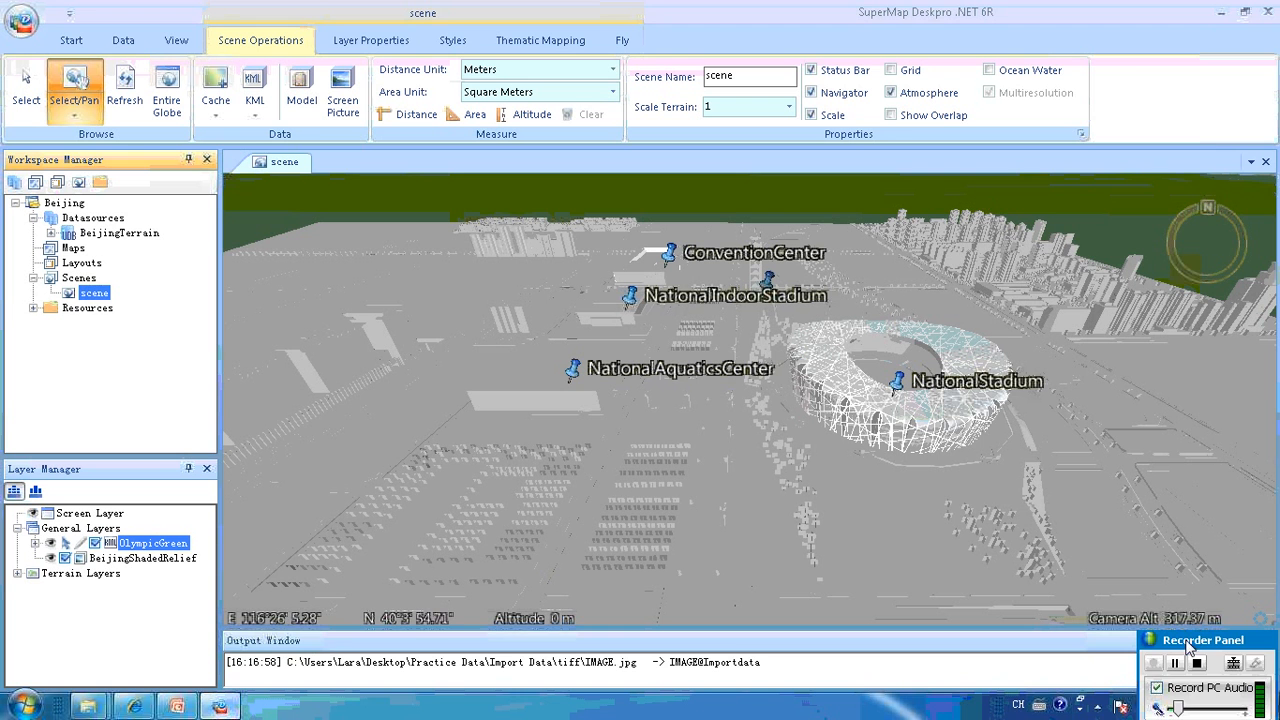
drag(1195, 643, 983, 656)
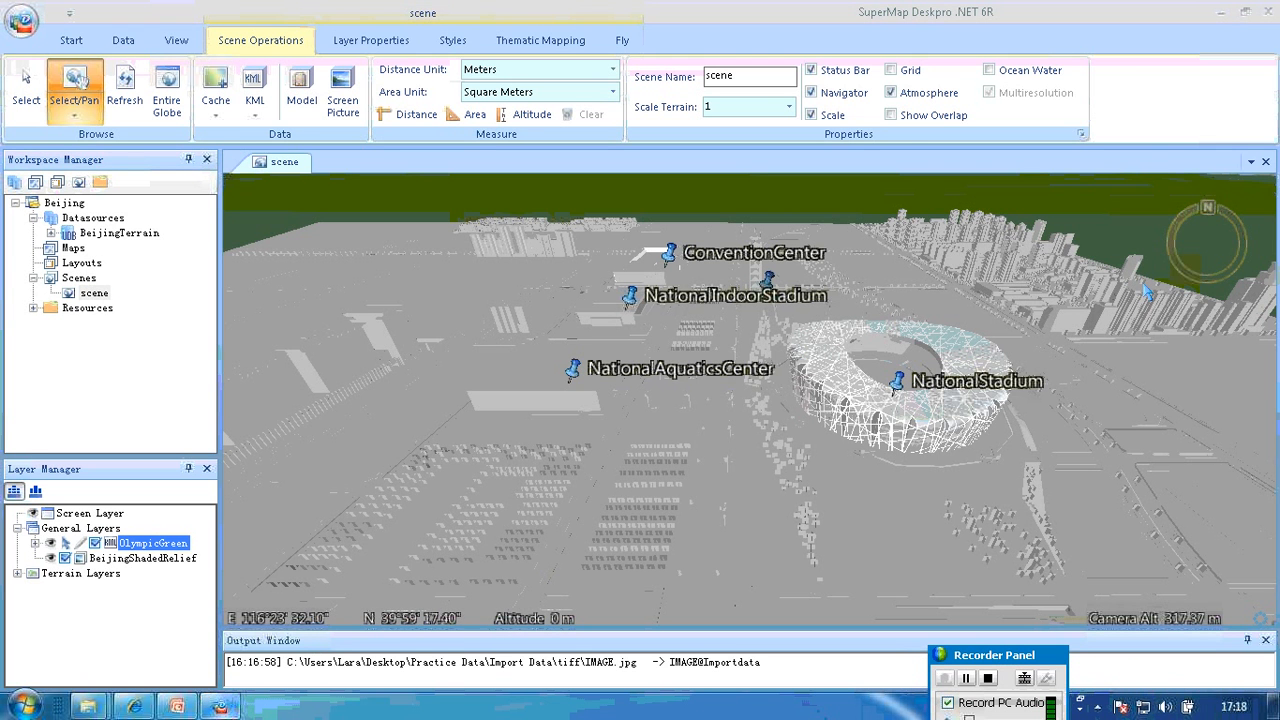
click(1112, 163)
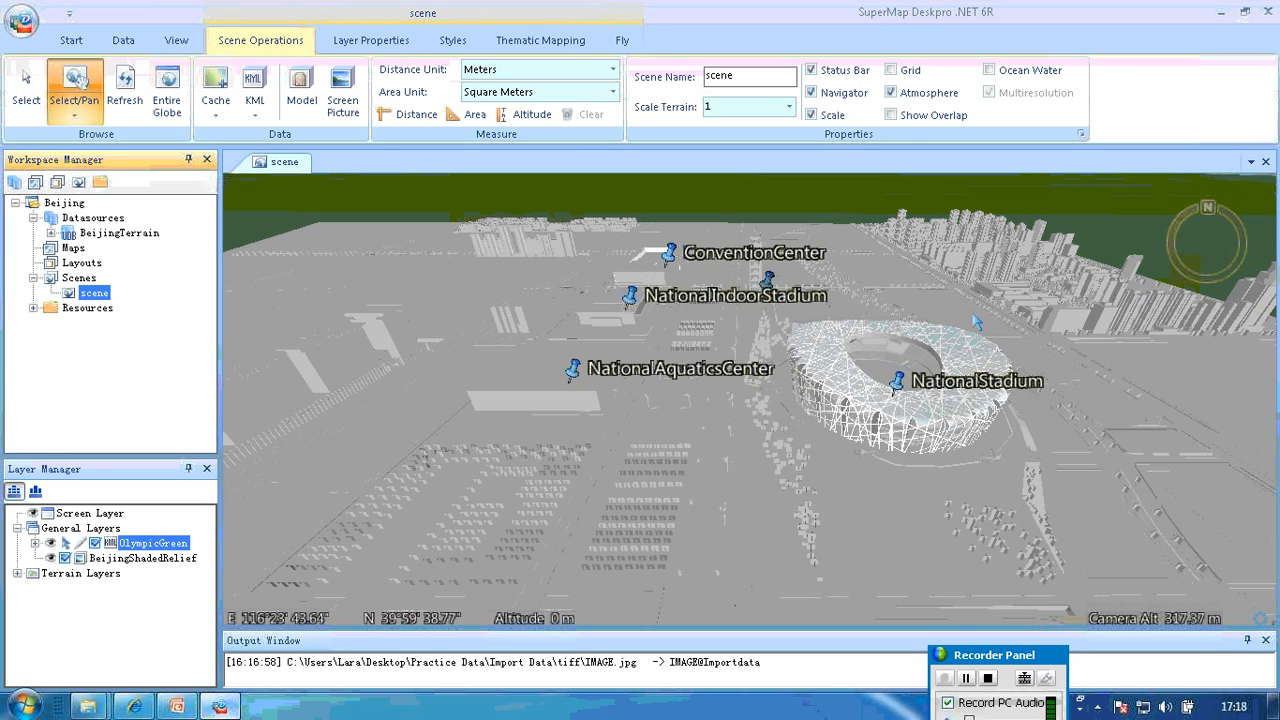
Expand the OlympicGreen layer and examine its placemarks and building models in the Beijing scene
click(36, 543)
click(36, 543)
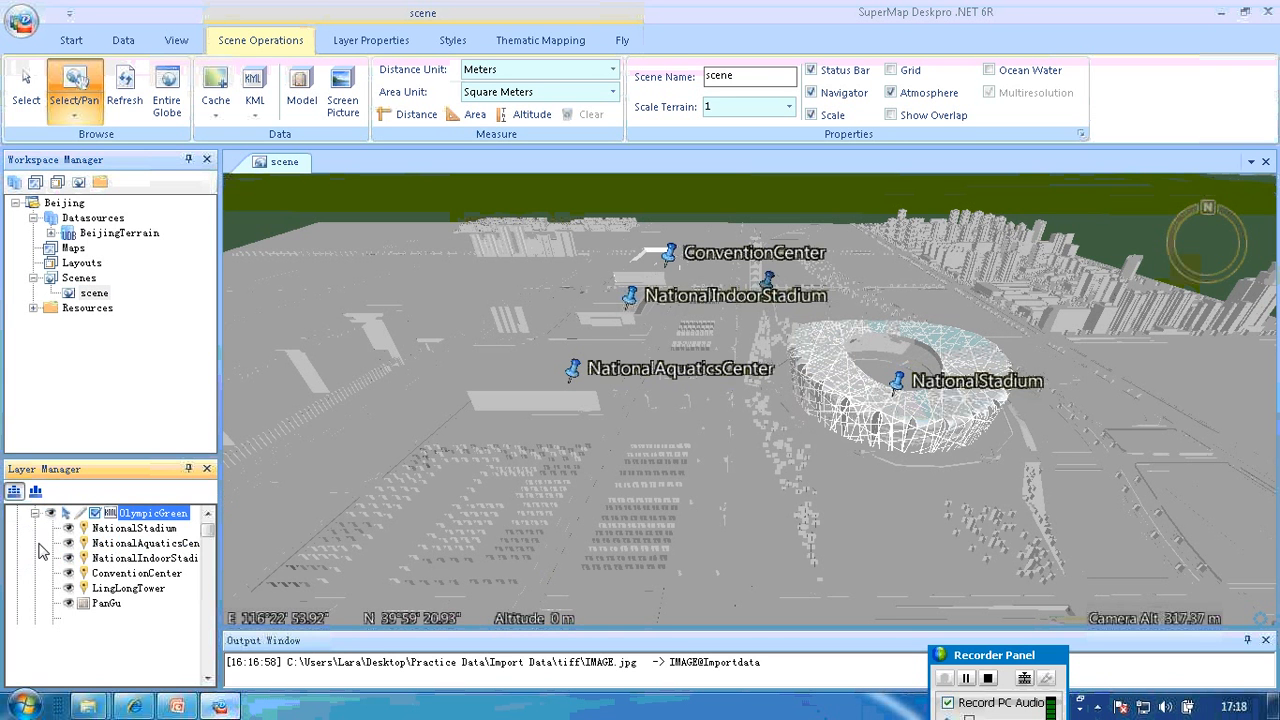
click(718, 461)
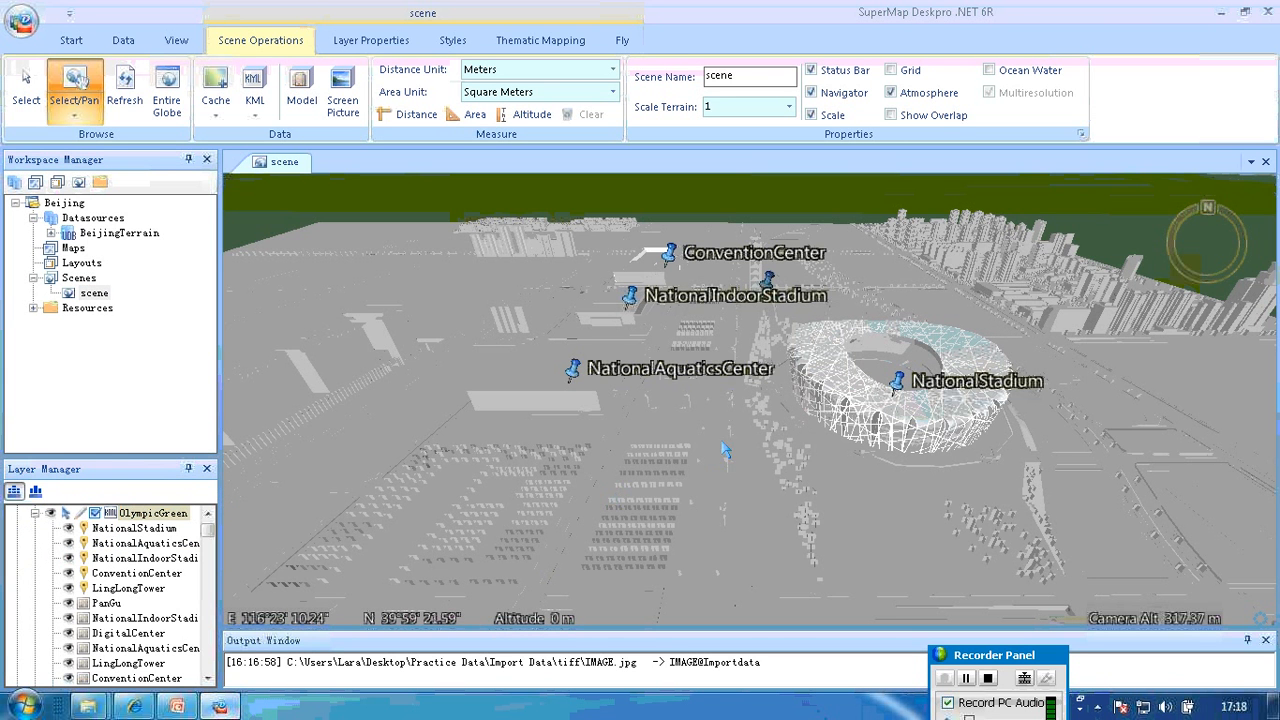
scroll(725, 449, down, 2)
scroll(727, 449, down, 1)
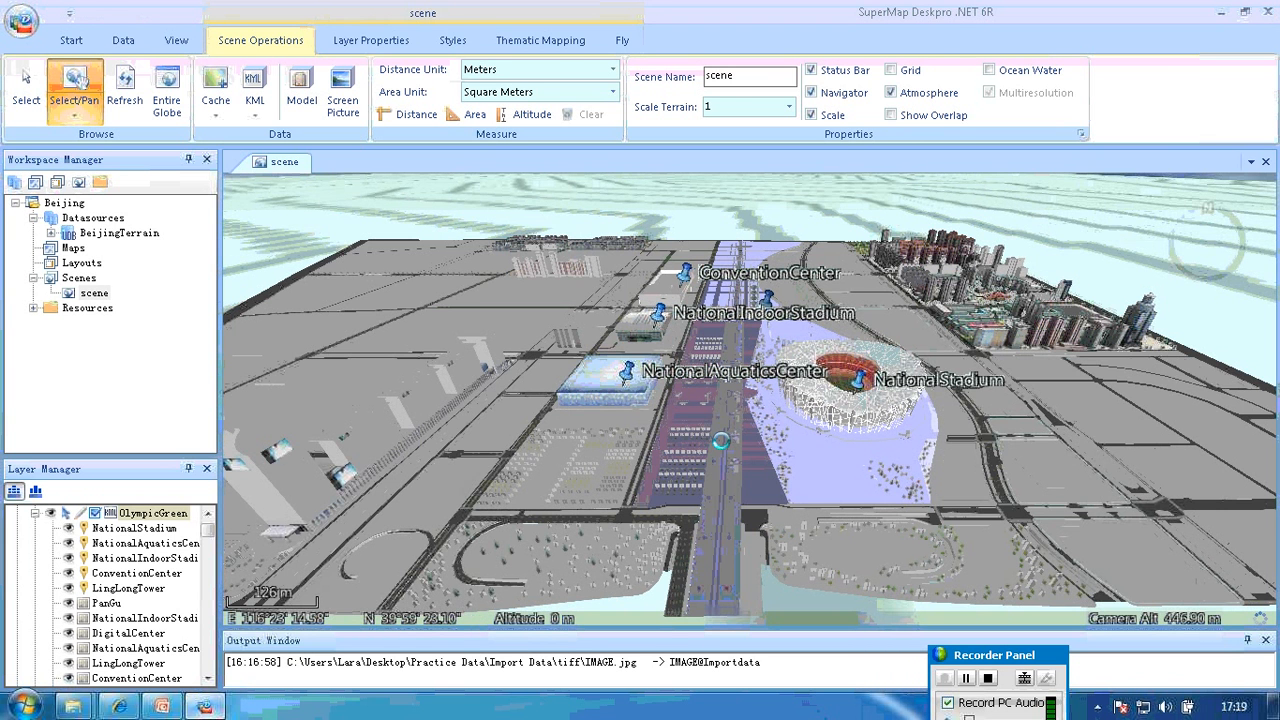
scroll(720, 440, up, 3)
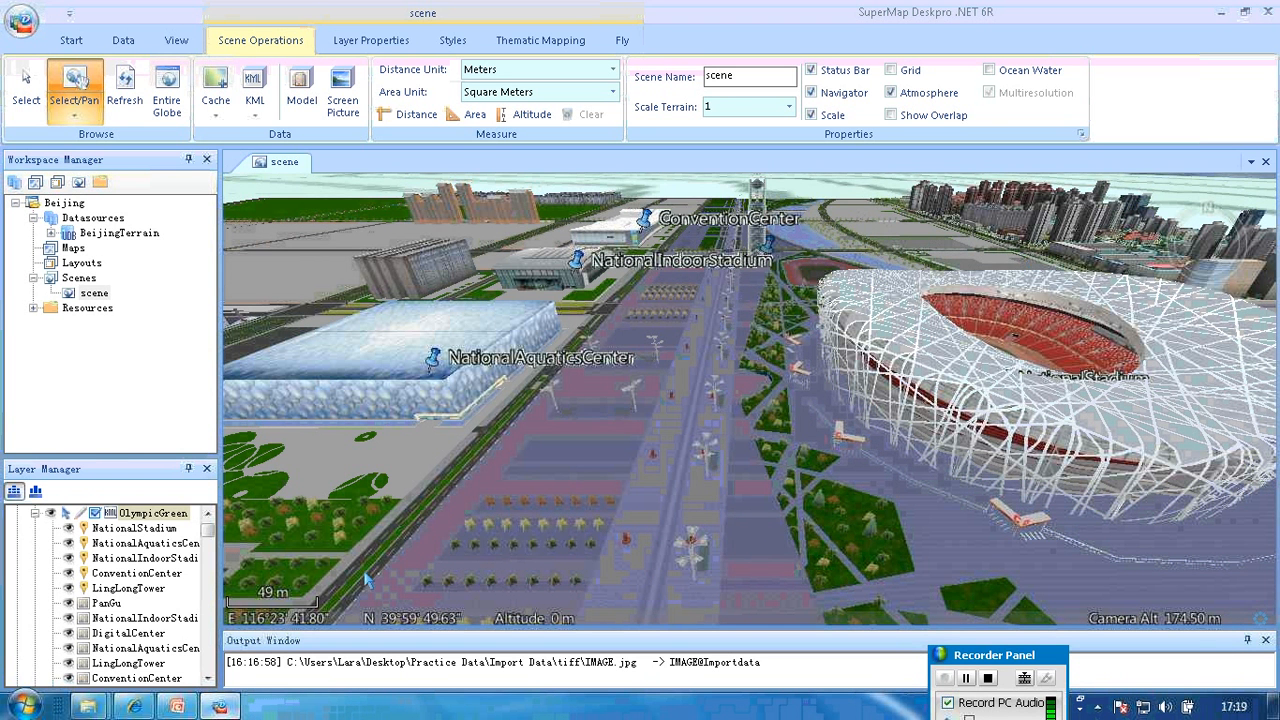
scroll(92, 540, up, 1)
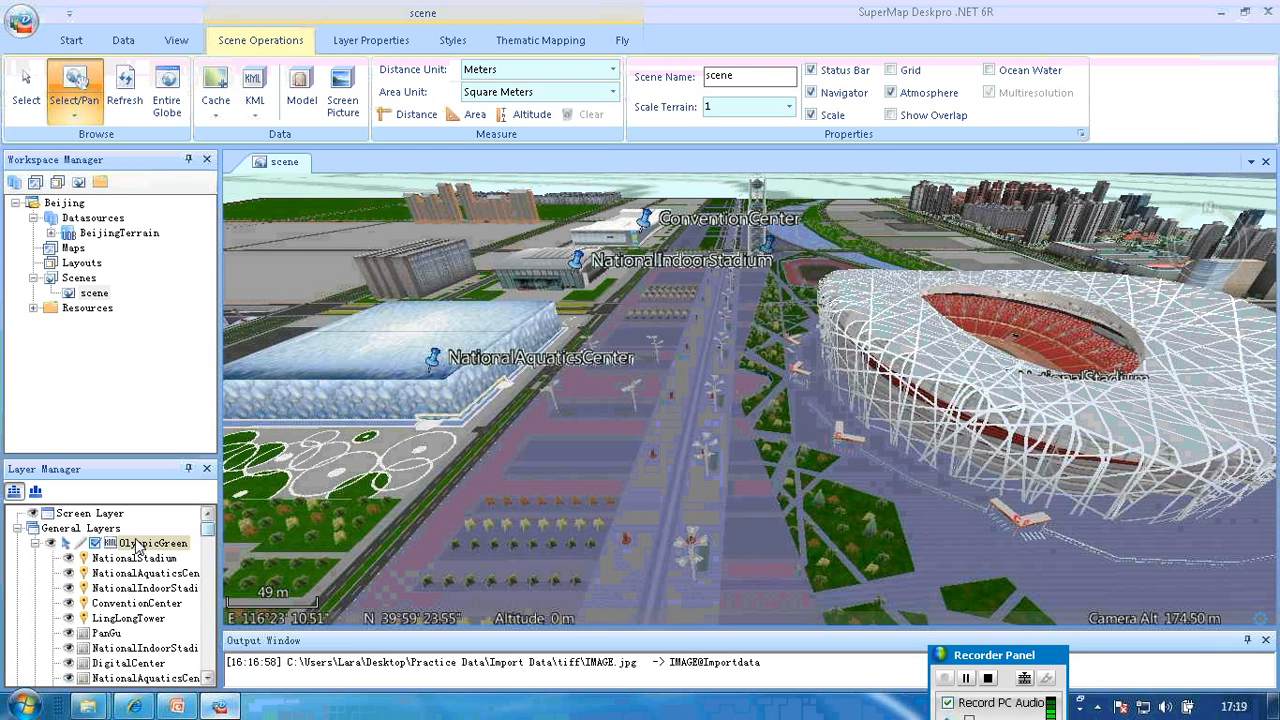
Hide the NationalStadium model in the OlympicGreen layer and show it again
click(66, 561)
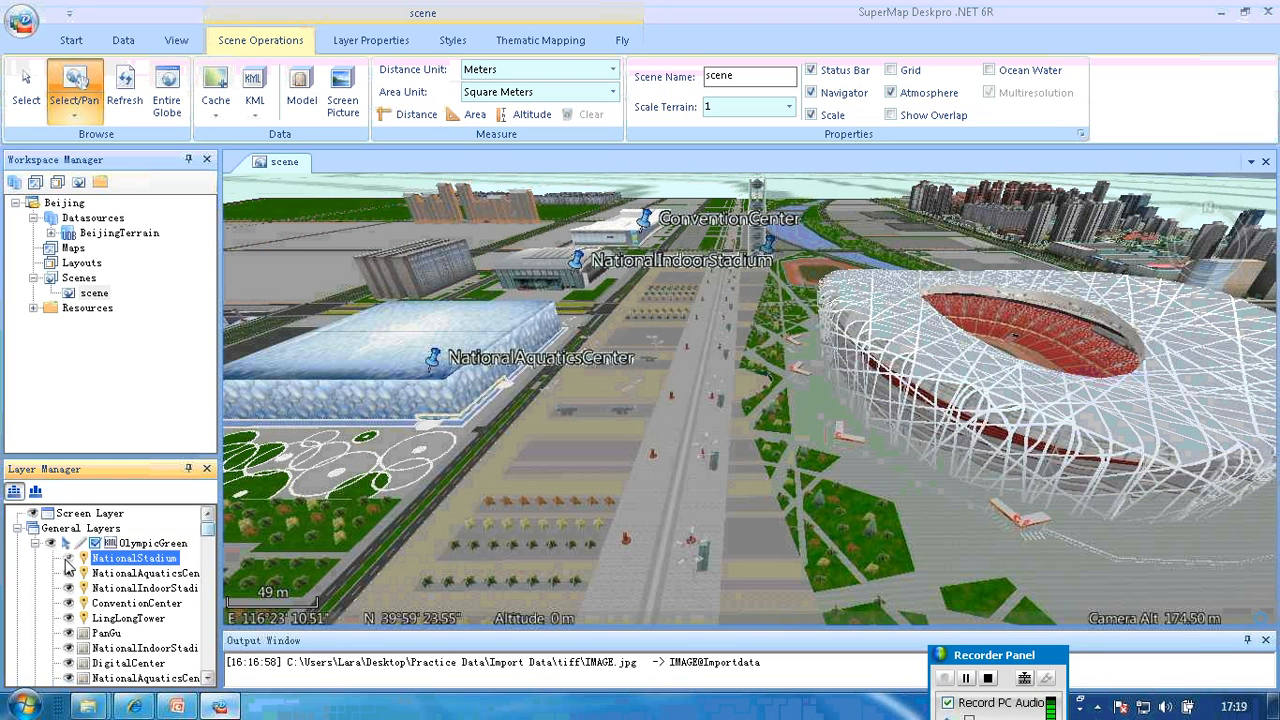
scroll(85, 635, down, 2)
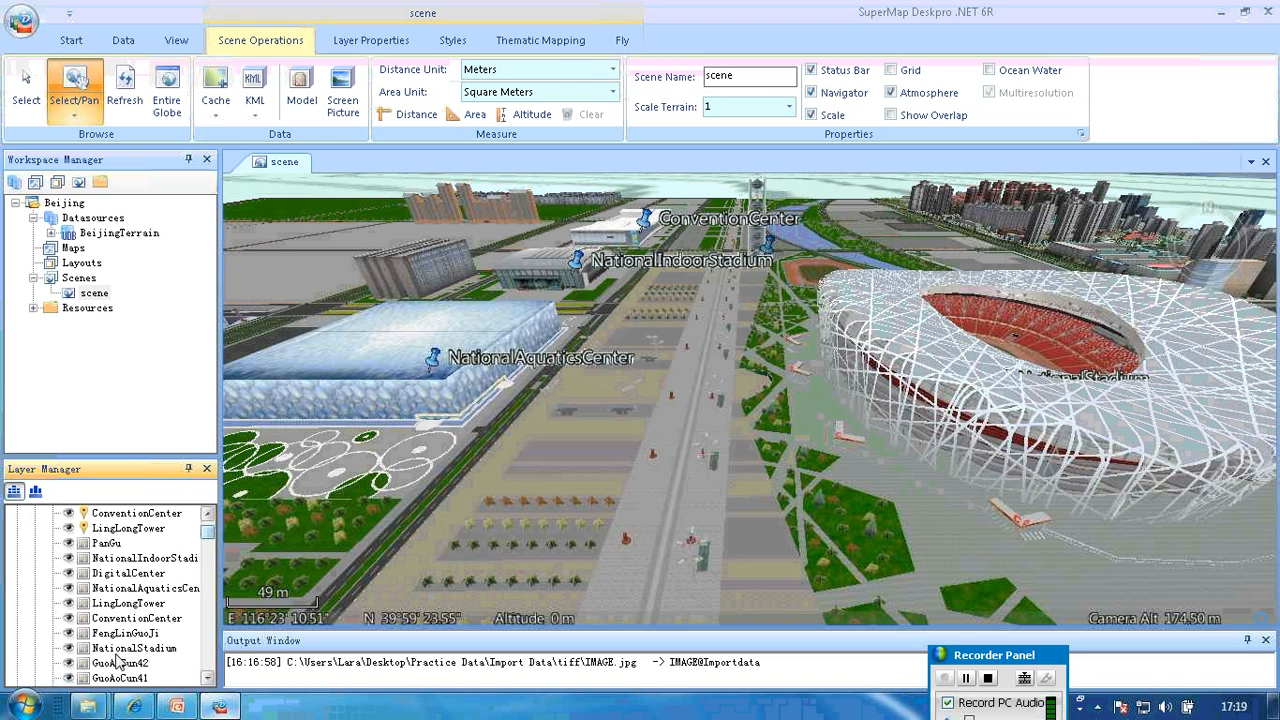
click(69, 649)
click(69, 649)
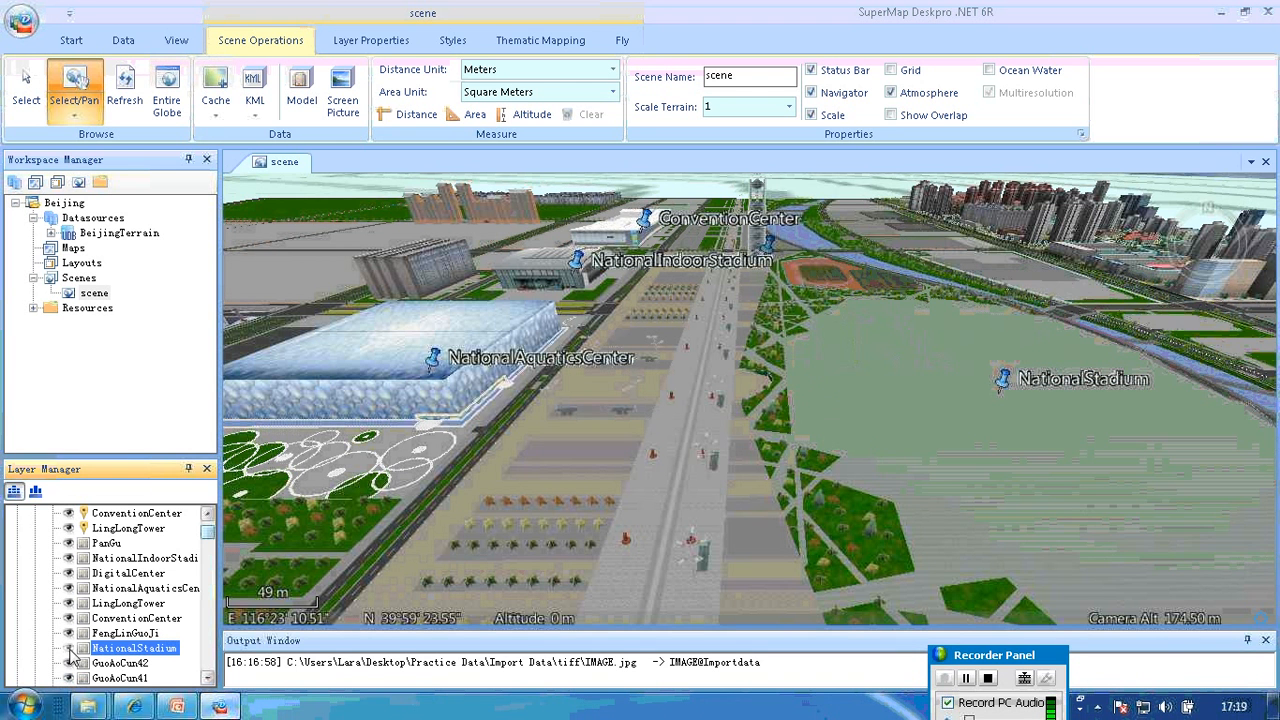
click(69, 649)
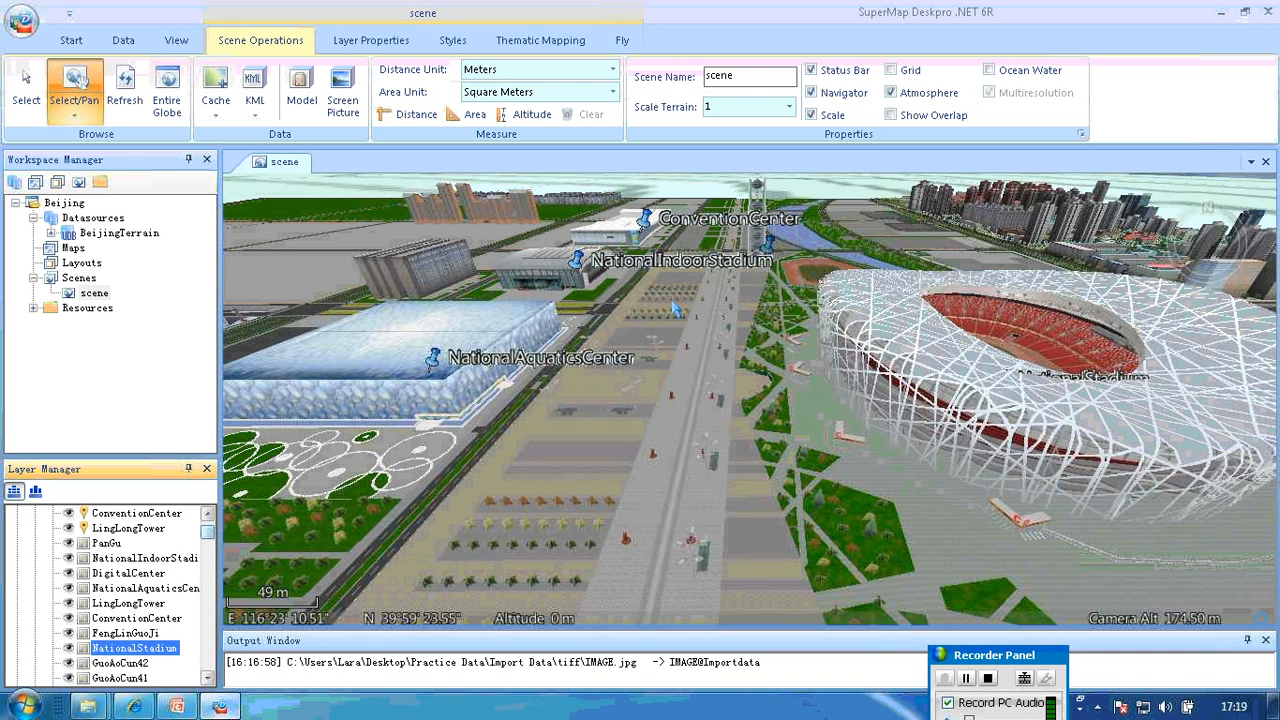
Examine the stadium, the aquatics center and the surrounding Olympic Green buildings from several viewpoints
click(638, 372)
scroll(638, 372, down, 5)
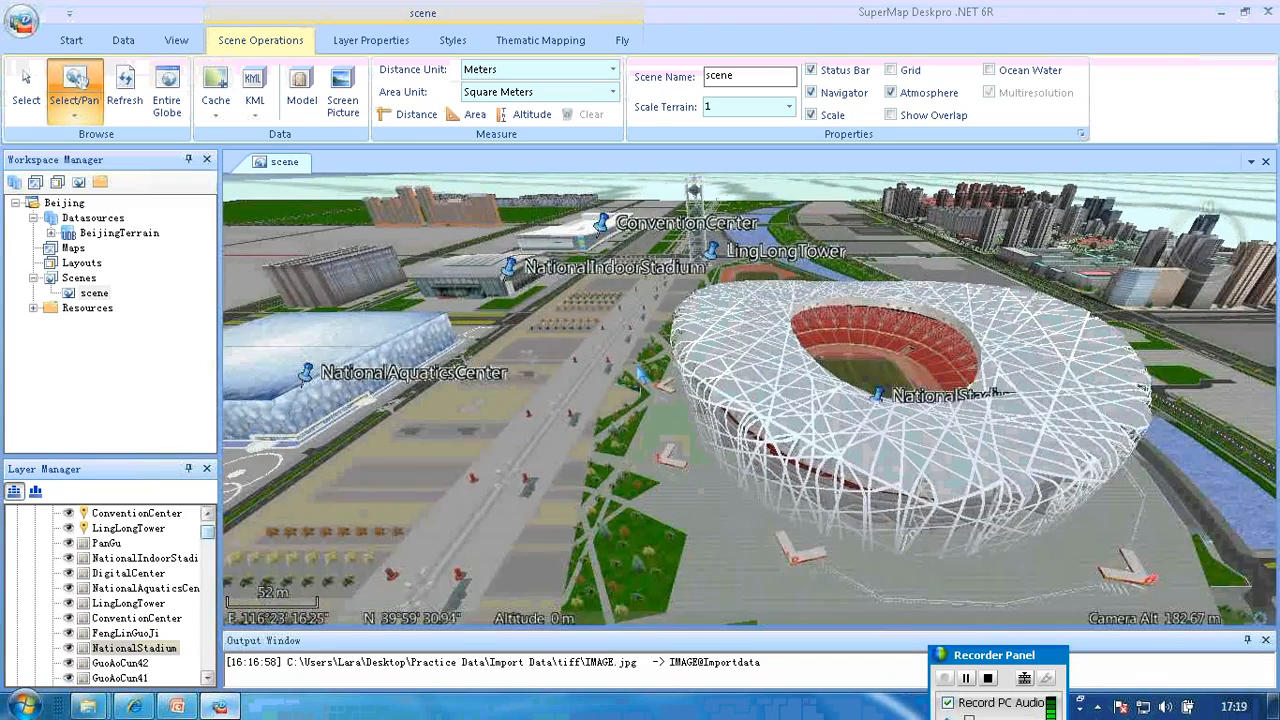
scroll(641, 373, down, 2)
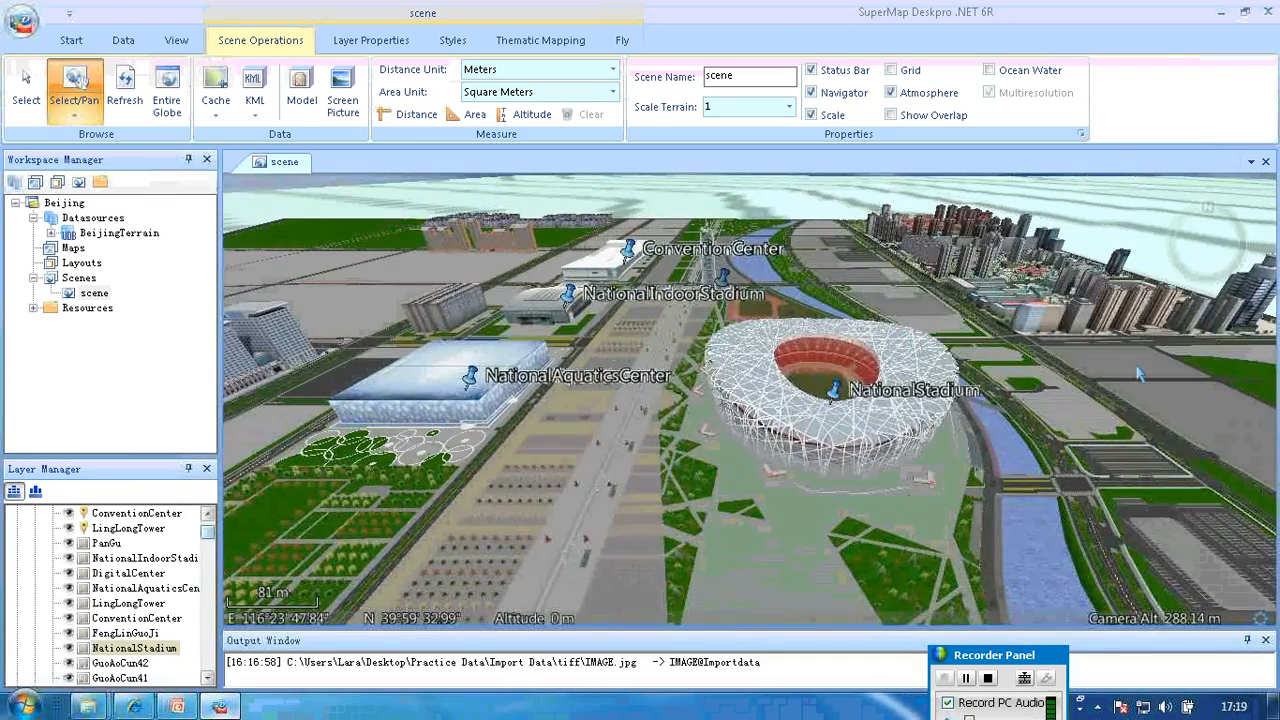
drag(1055, 370, 921, 402)
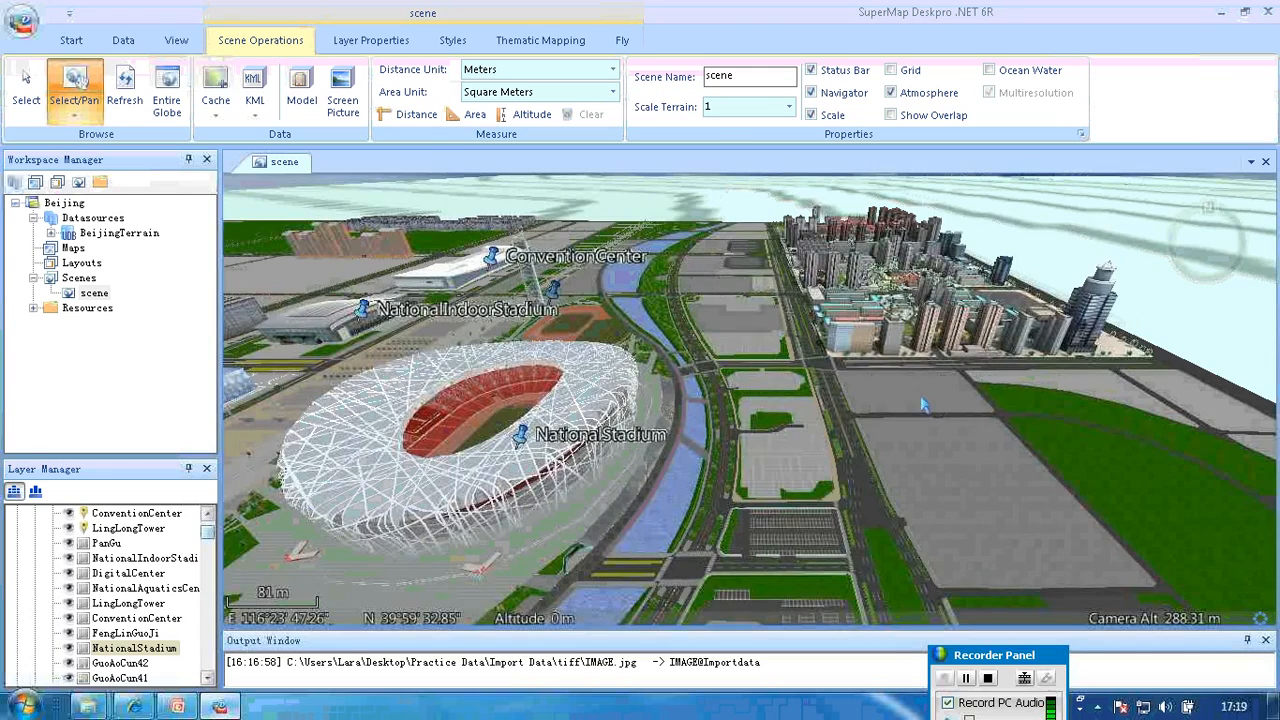
drag(983, 347, 1020, 320)
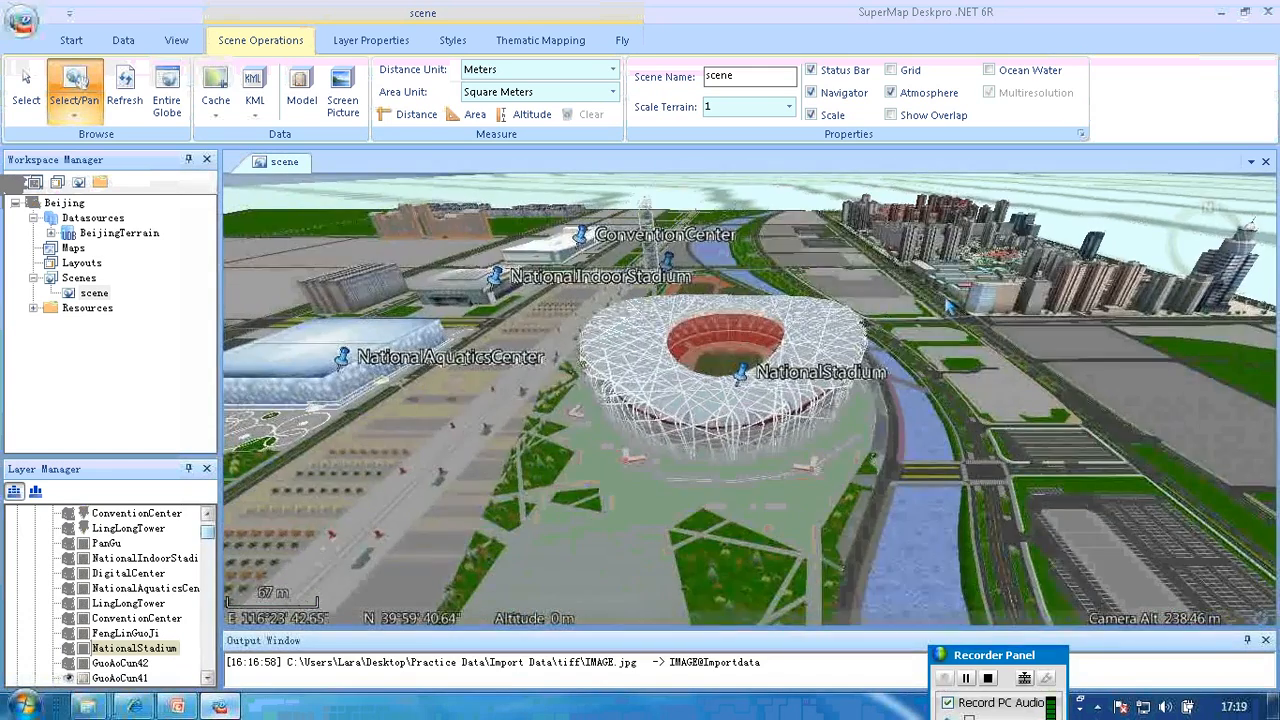
drag(735, 510, 851, 378)
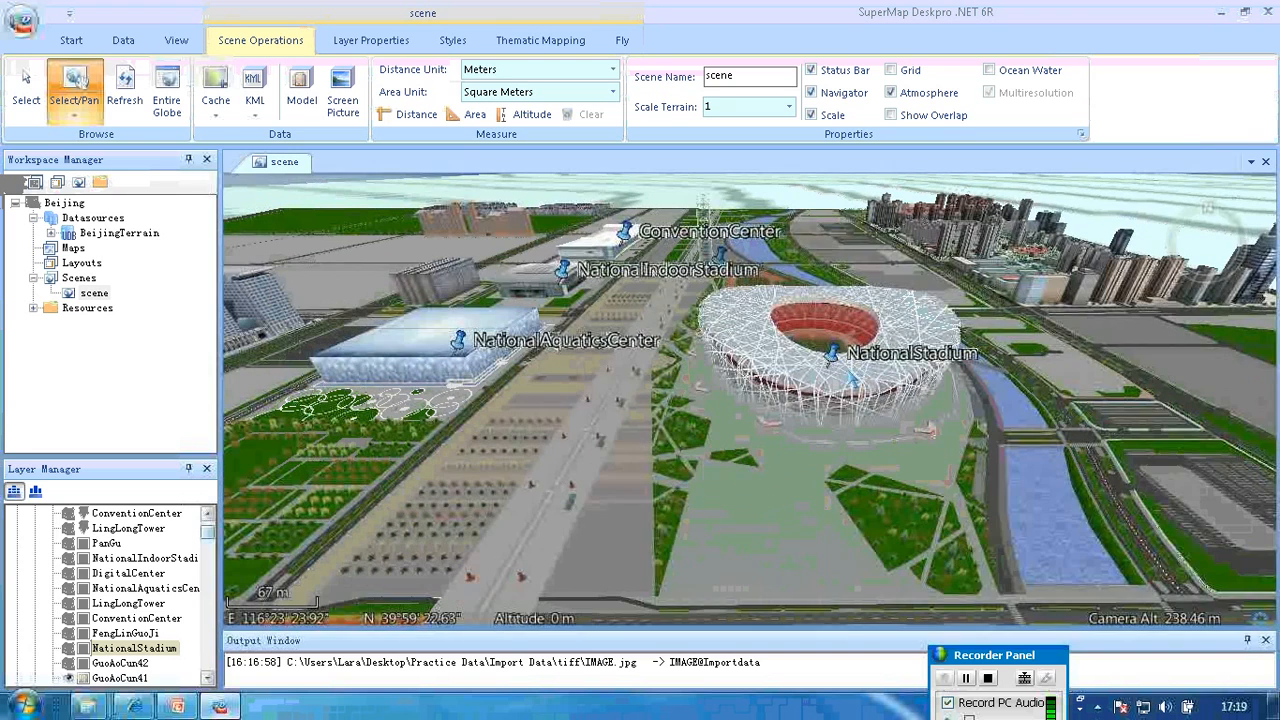
drag(781, 383, 849, 380)
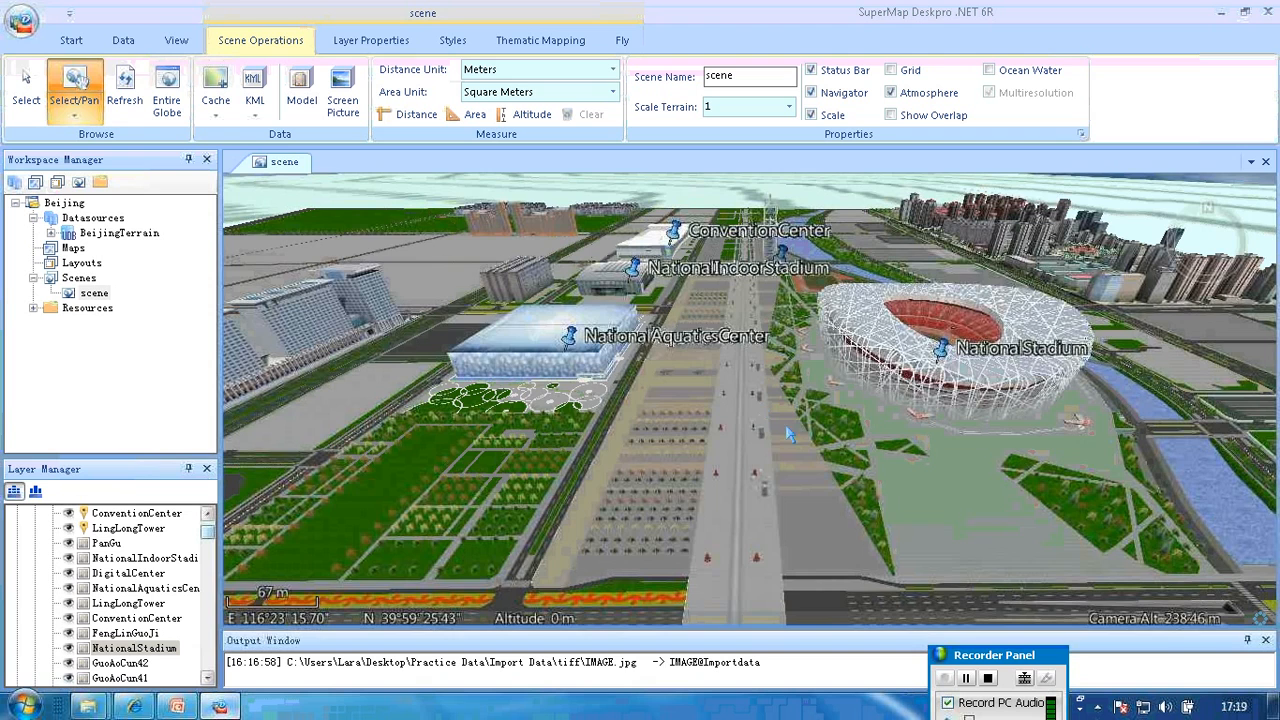
drag(675, 487, 735, 440)
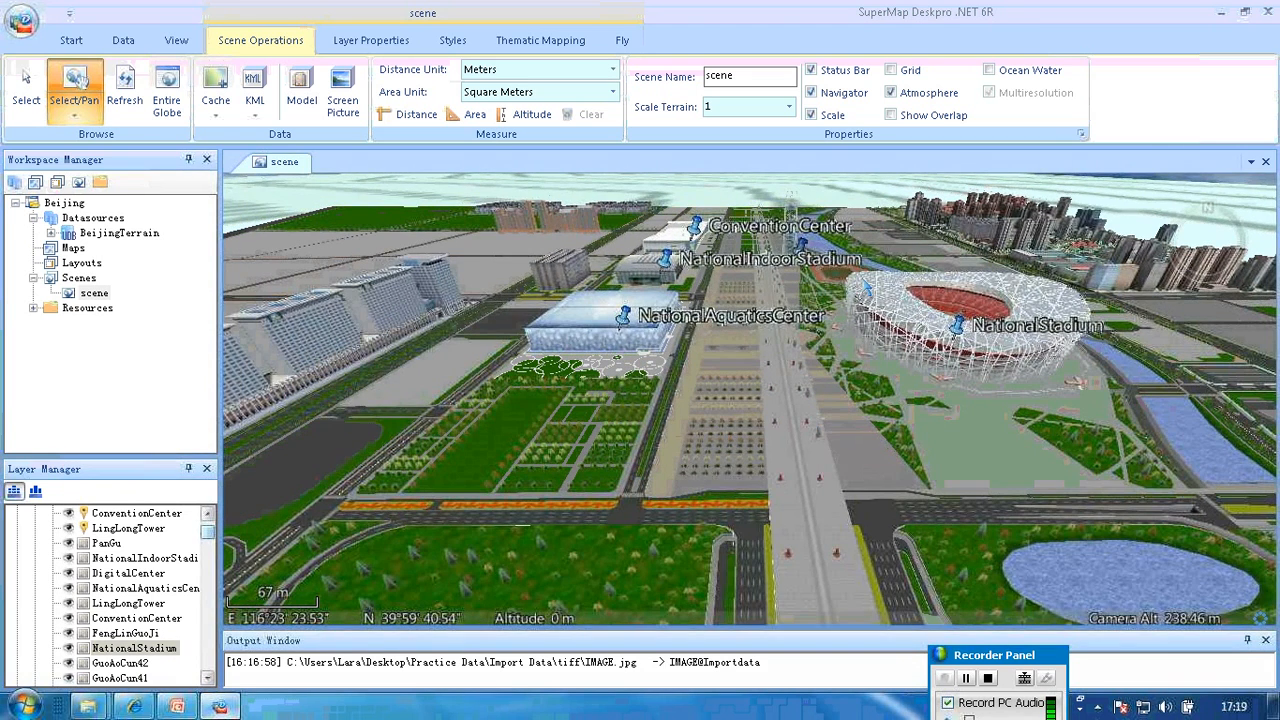
drag(922, 415, 790, 470)
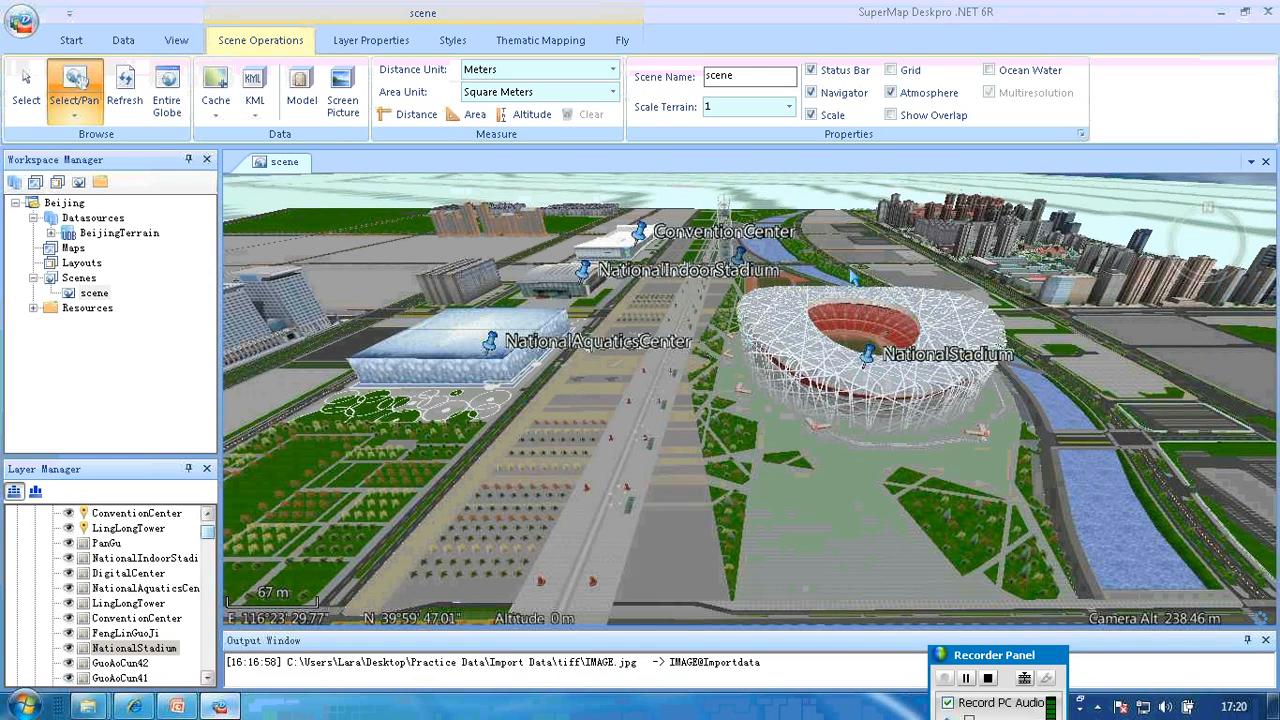
drag(855, 268, 871, 305)
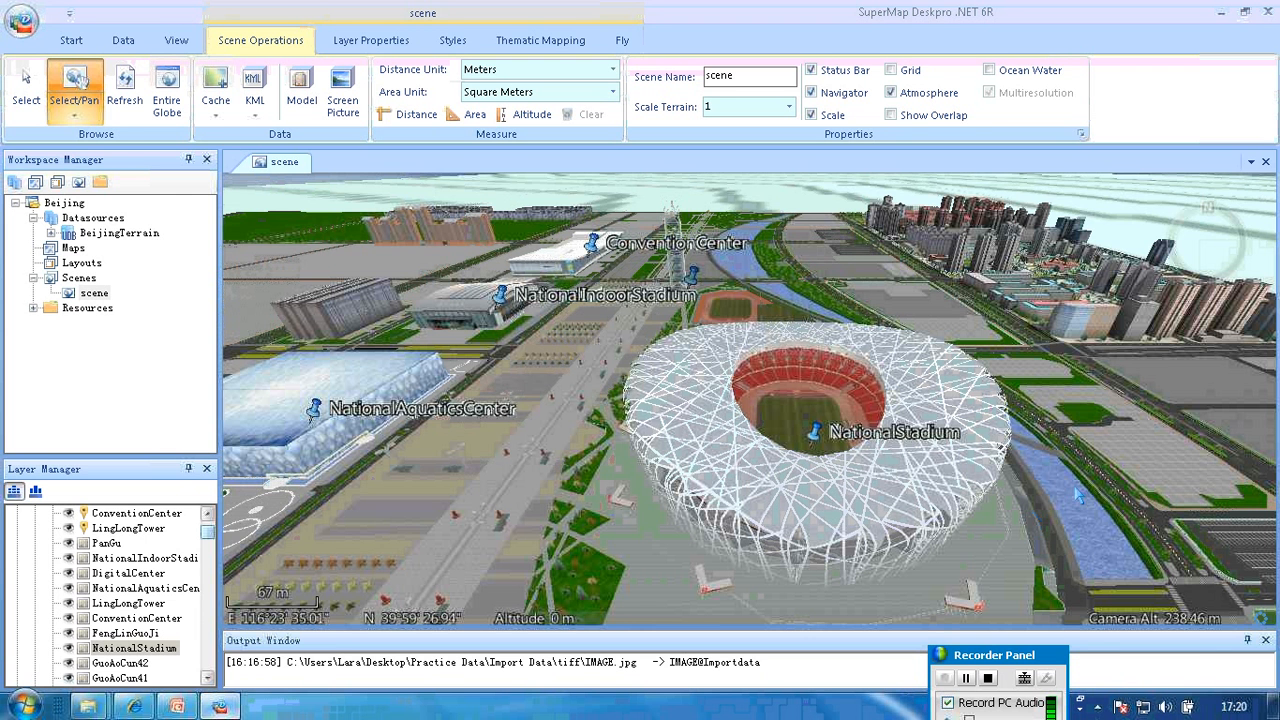
Switch to Windows Explorer and locate NationalAquaticsCenter.sgm in the Model Data folder of Practice Data, returning to the scene
mouse_move(90, 710)
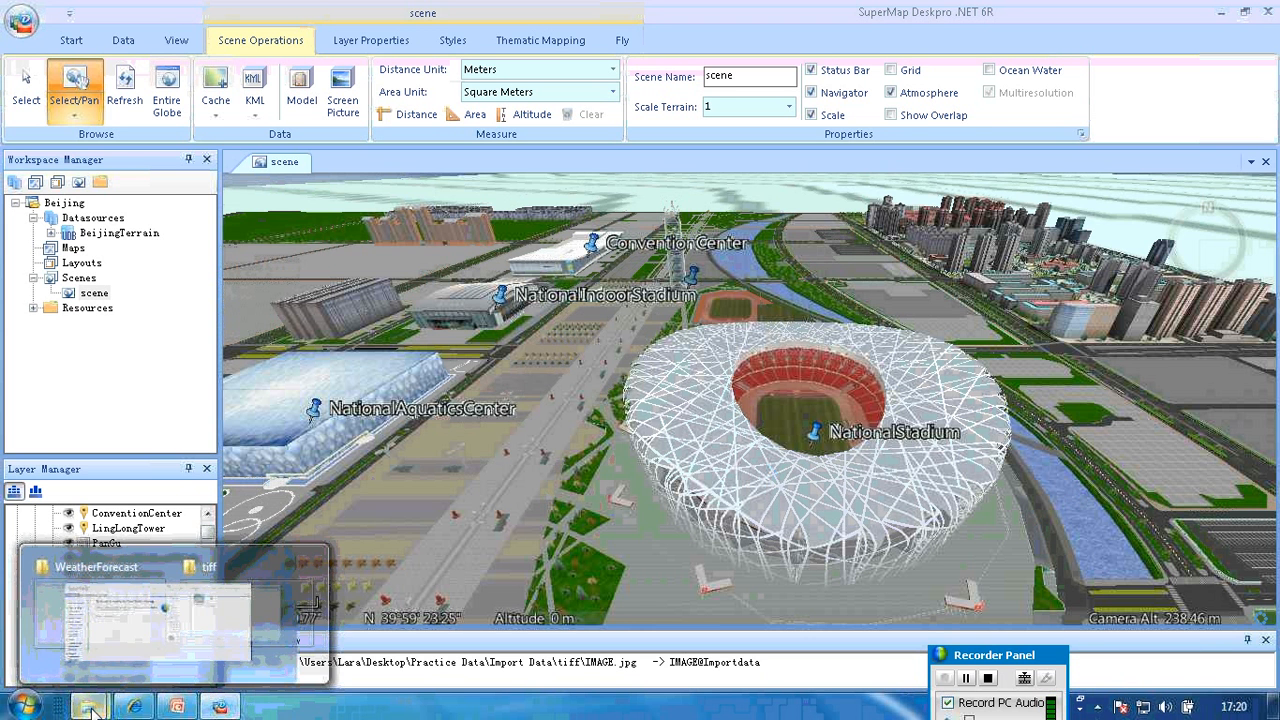
click(277, 610)
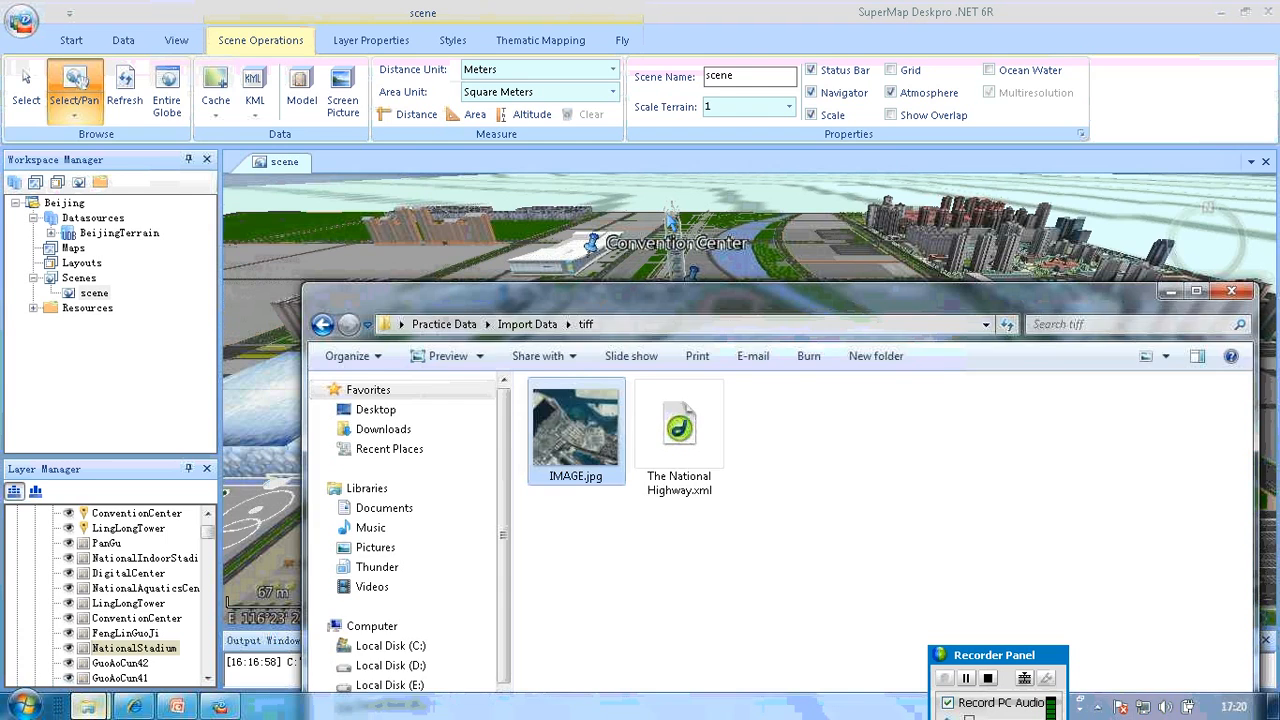
double_click(666, 293)
click(212, 36)
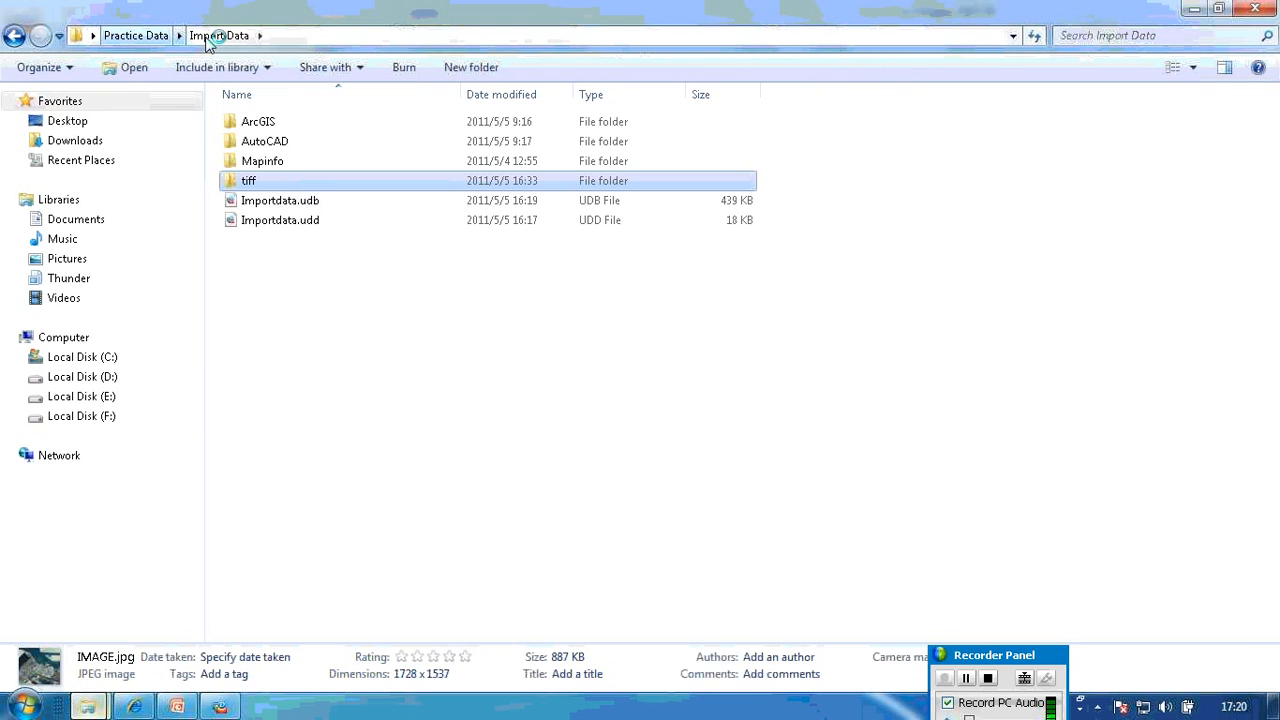
click(136, 36)
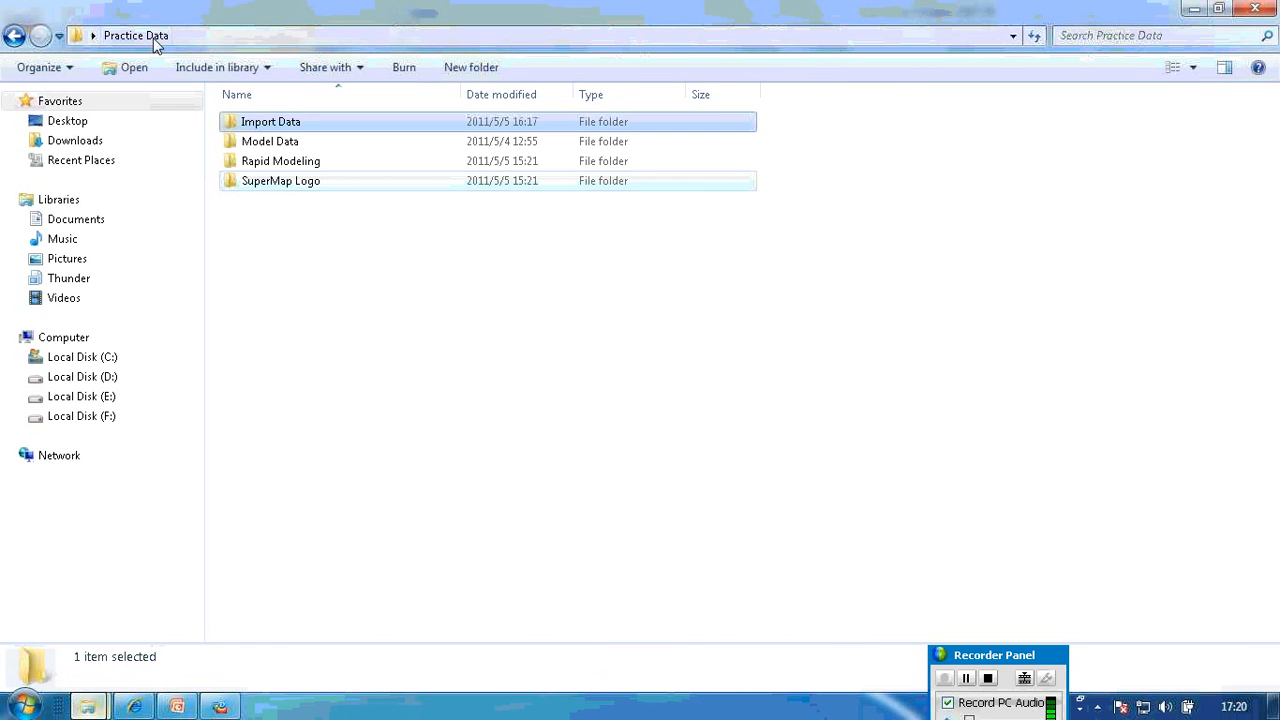
double_click(280, 143)
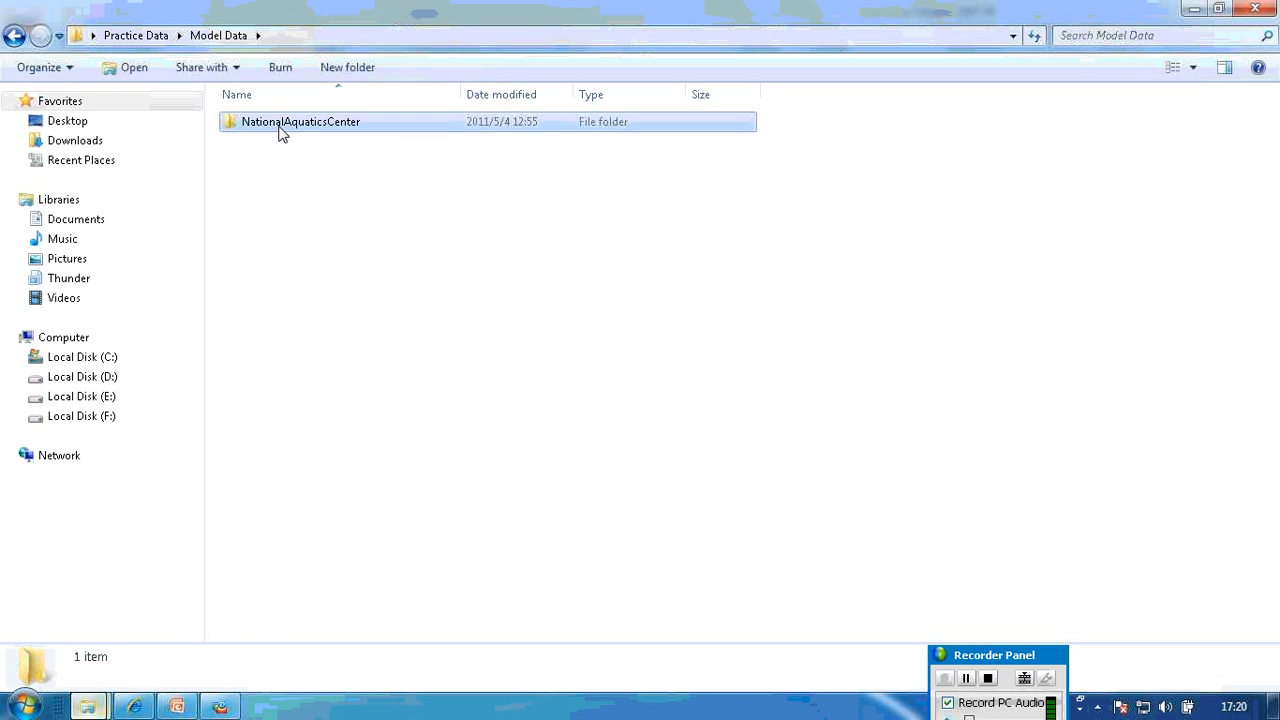
double_click(280, 133)
click(342, 146)
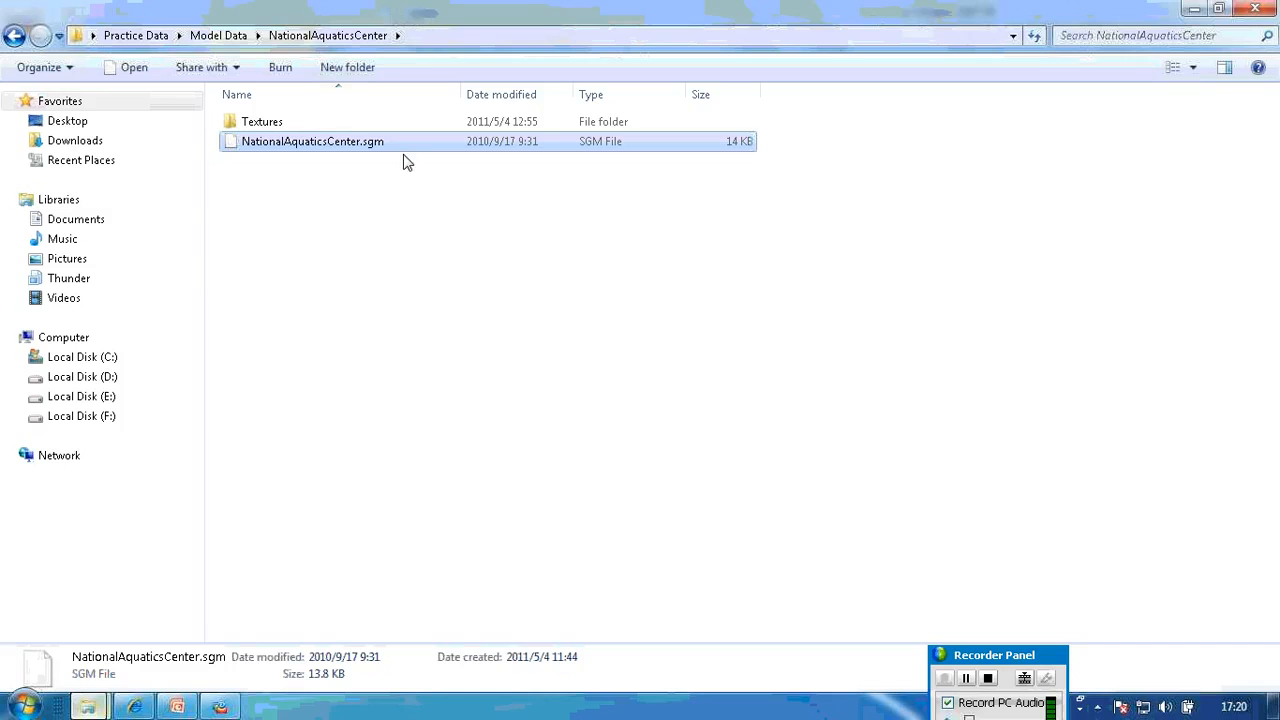
click(1200, 14)
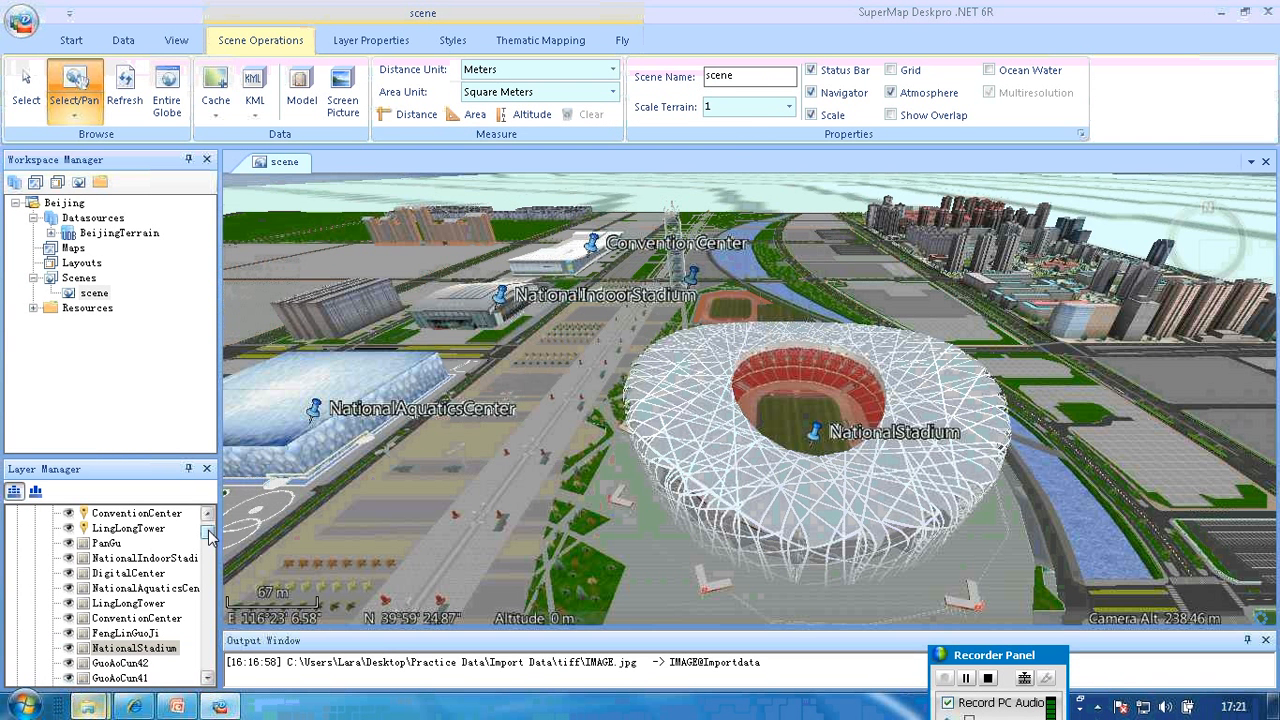
Create a new KML layer under General Layers, saved as SampleKML in the Model Data folder of Practice Data
scroll(210, 537, up, 2)
click(94, 533)
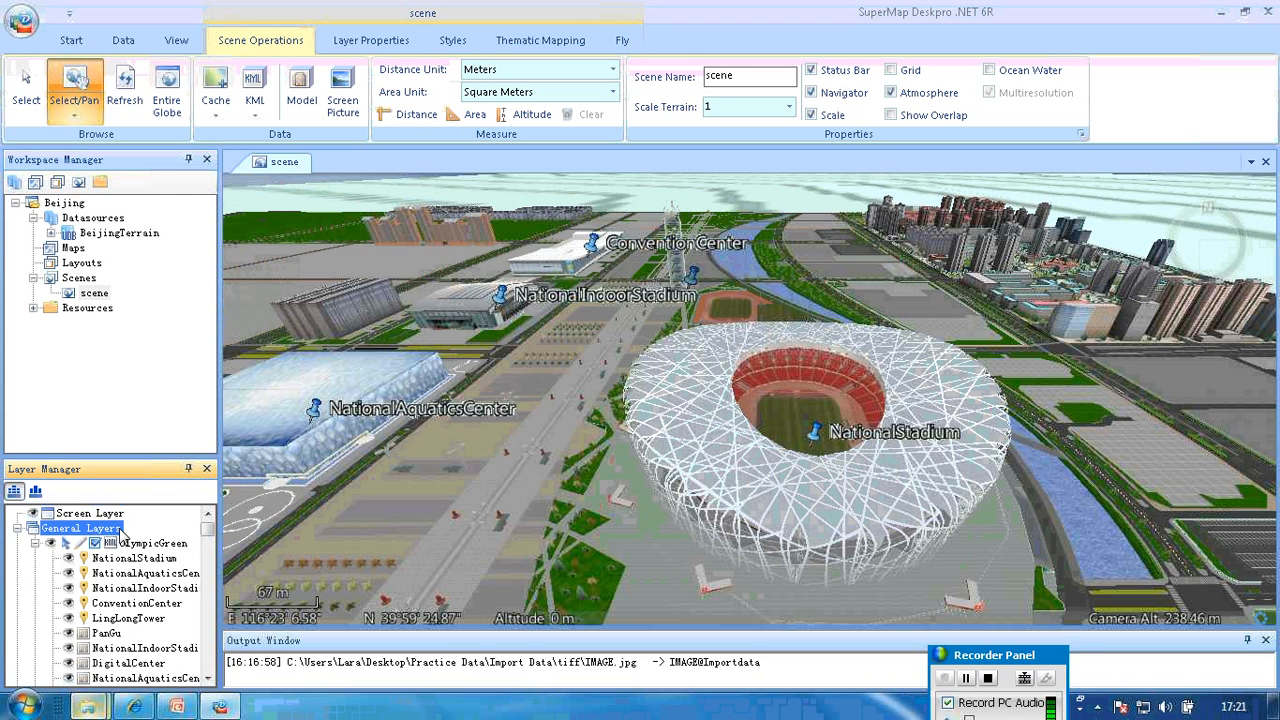
right_click(119, 531)
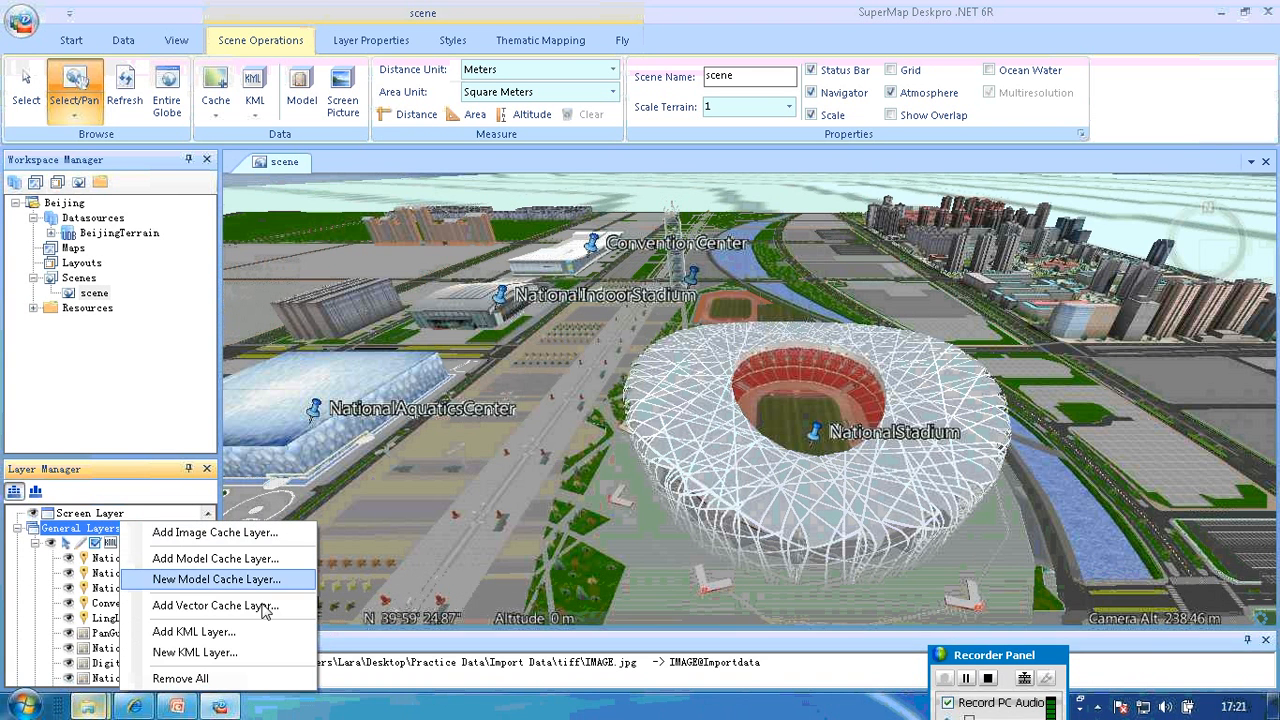
click(257, 658)
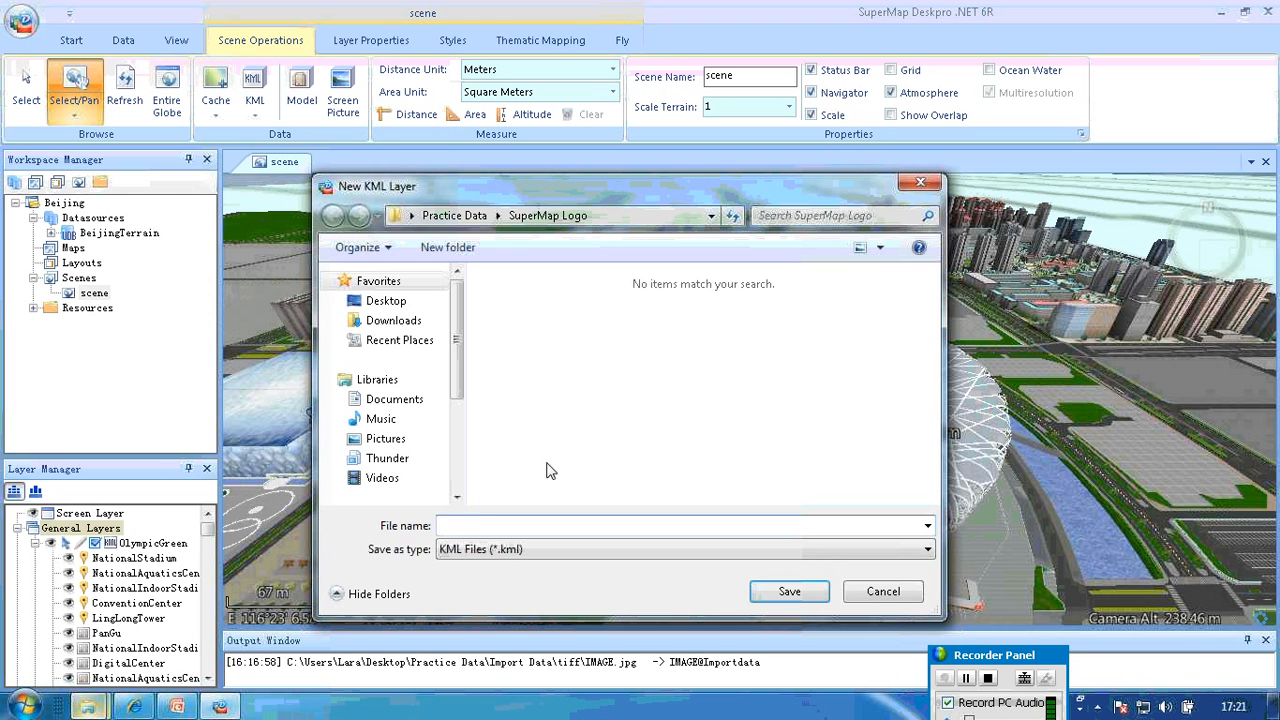
click(458, 215)
double_click(540, 319)
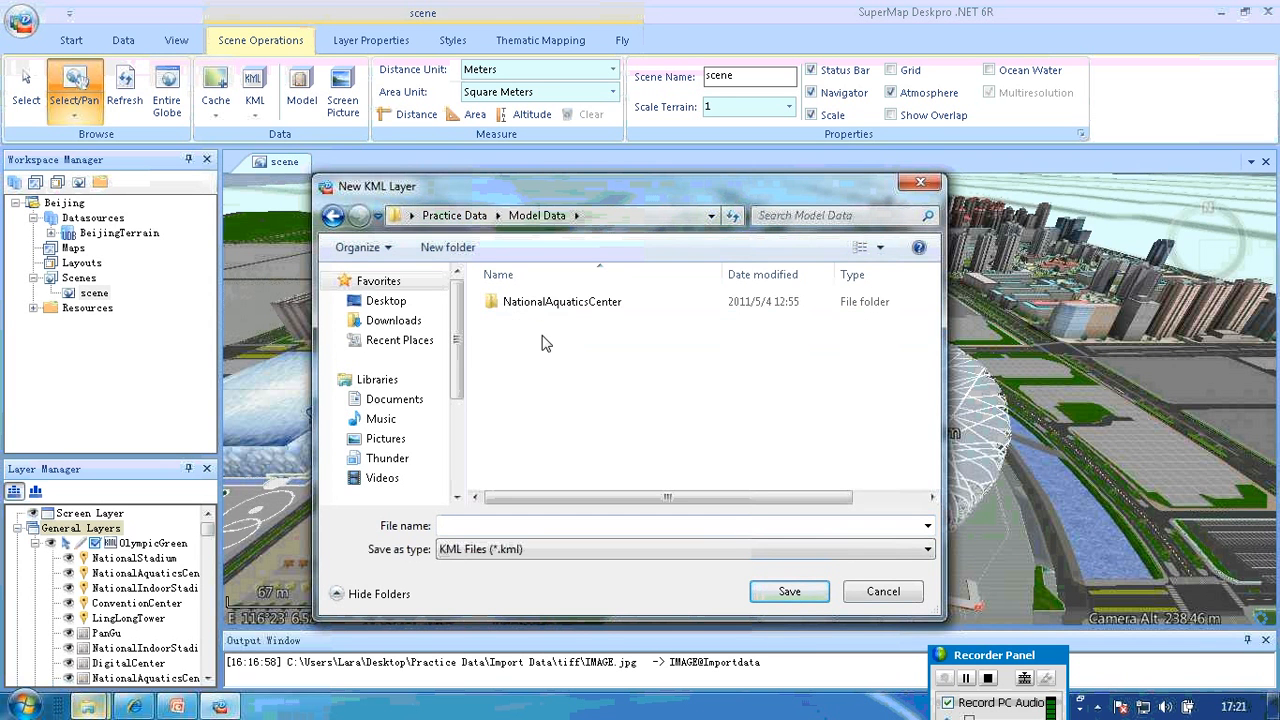
click(538, 527)
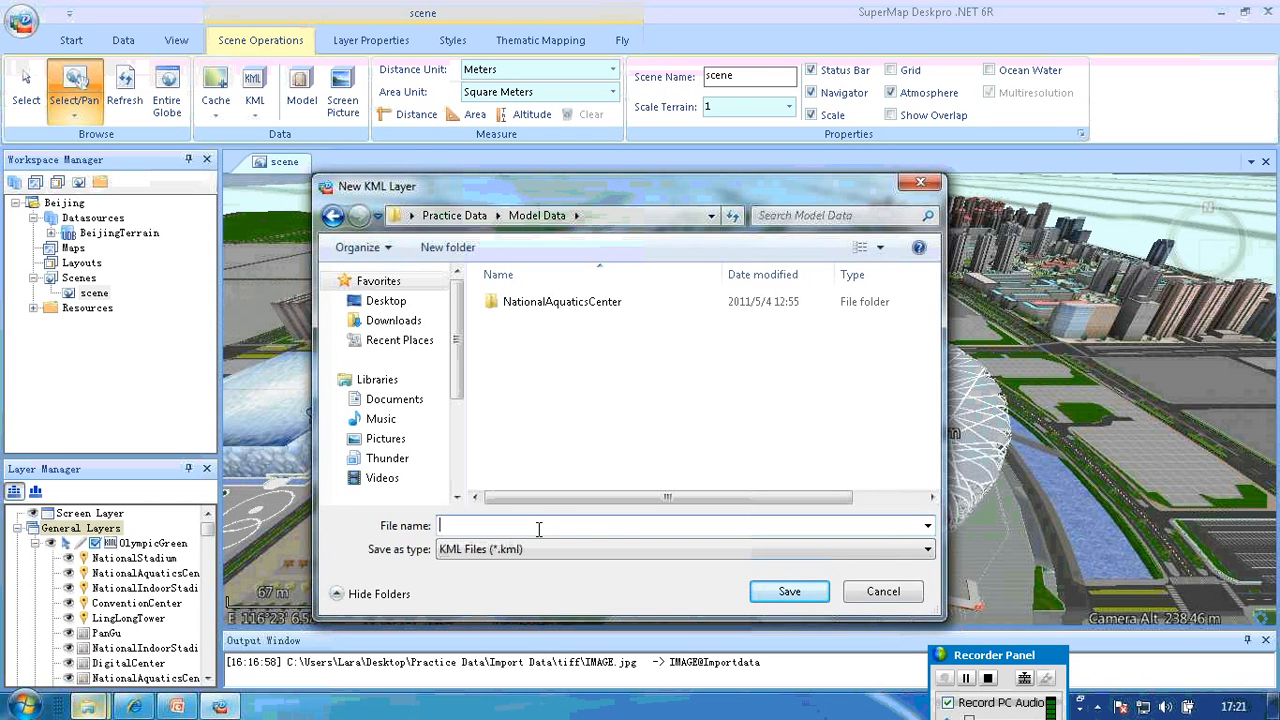
text(SampleKML)
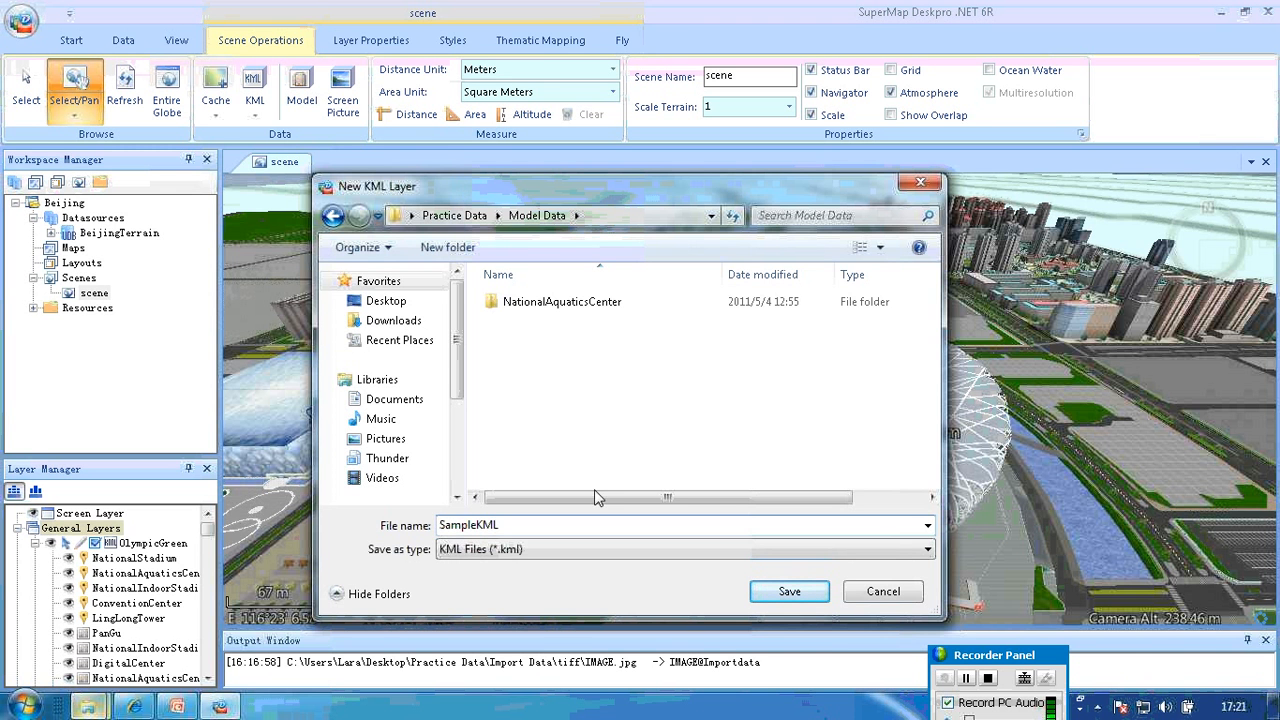
click(800, 595)
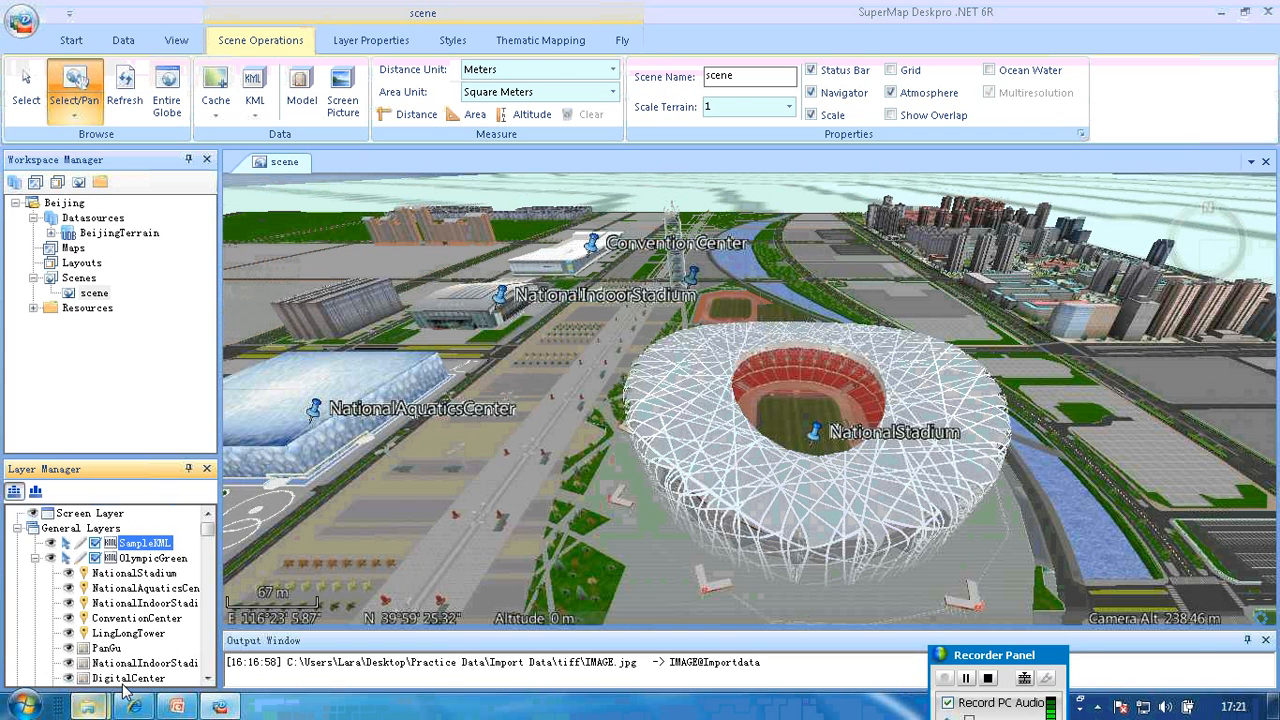
Check the NationalAquaticsCenter folder in Windows Explorer for its SGM model file, returning to the scene
mouse_move(100, 708)
click(305, 625)
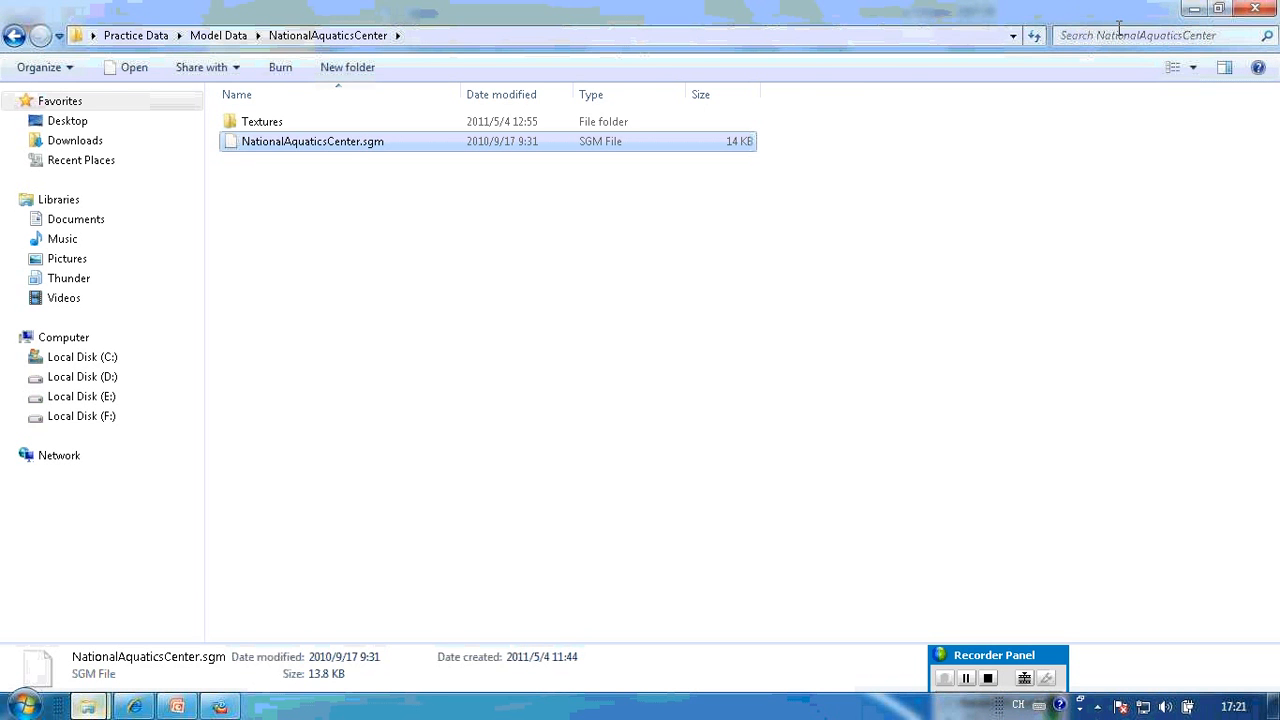
click(1195, 12)
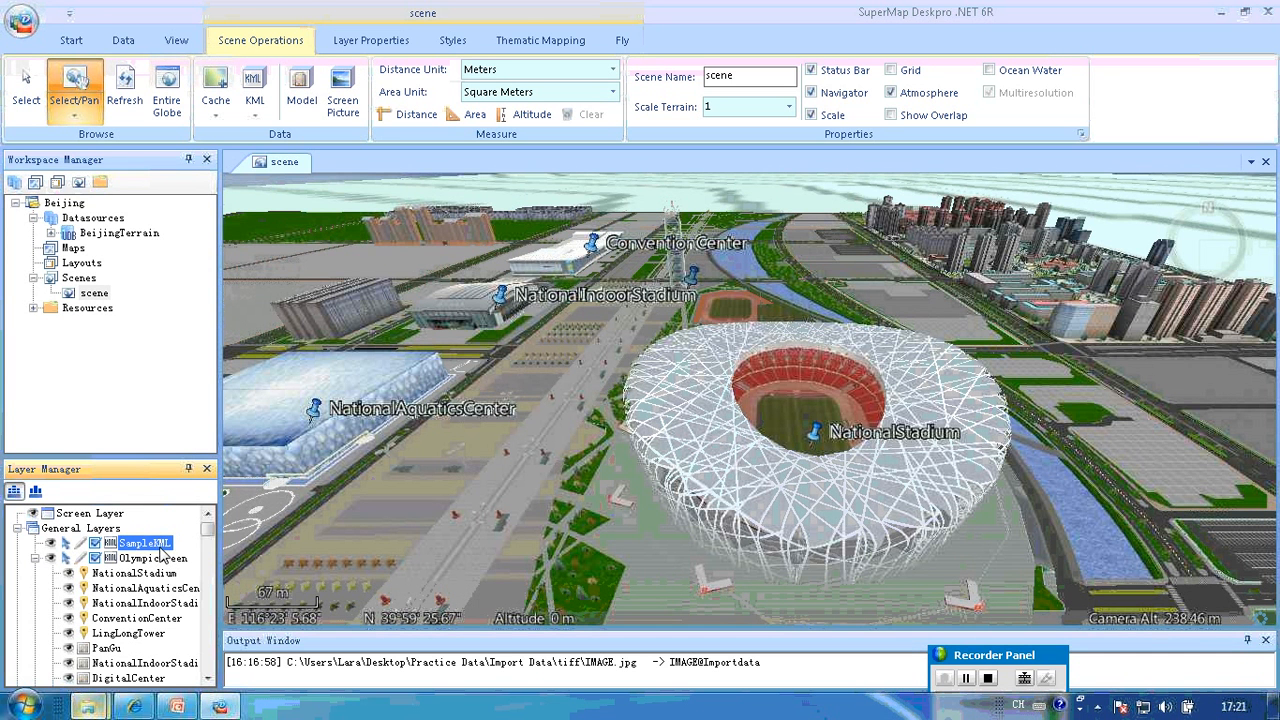
Make the SampleKML layer editable
right_click(163, 550)
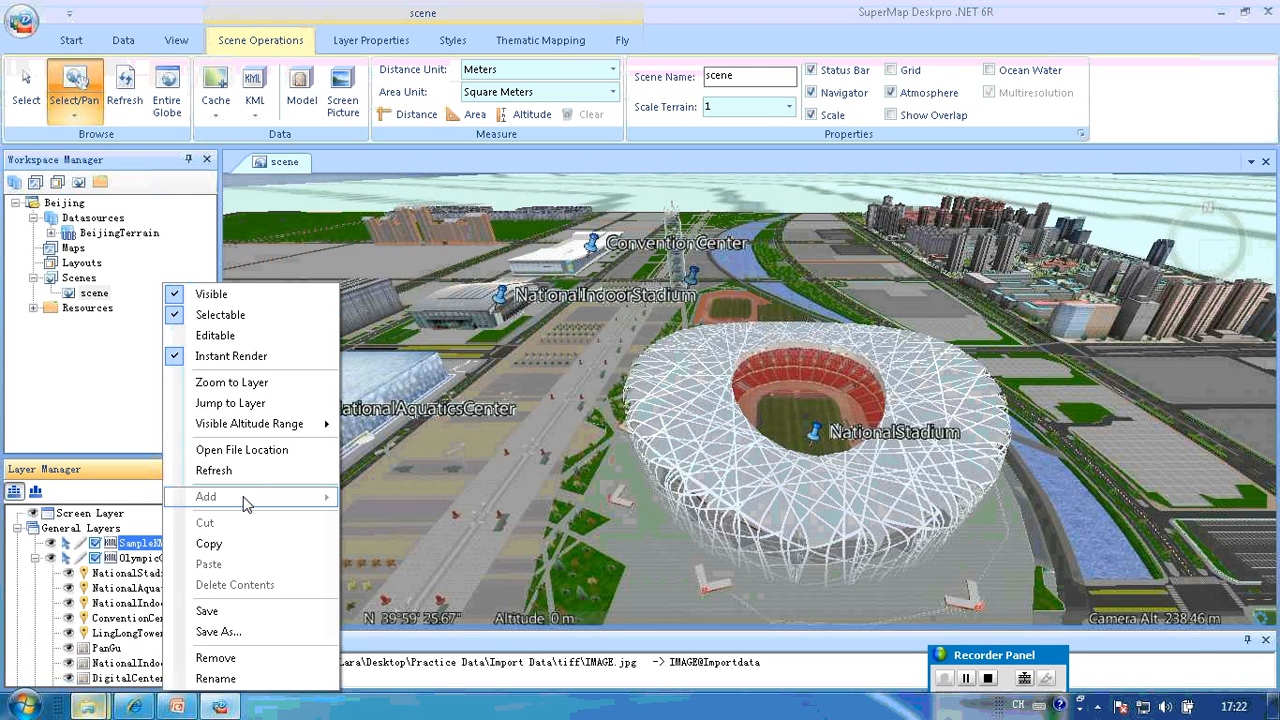
click(222, 336)
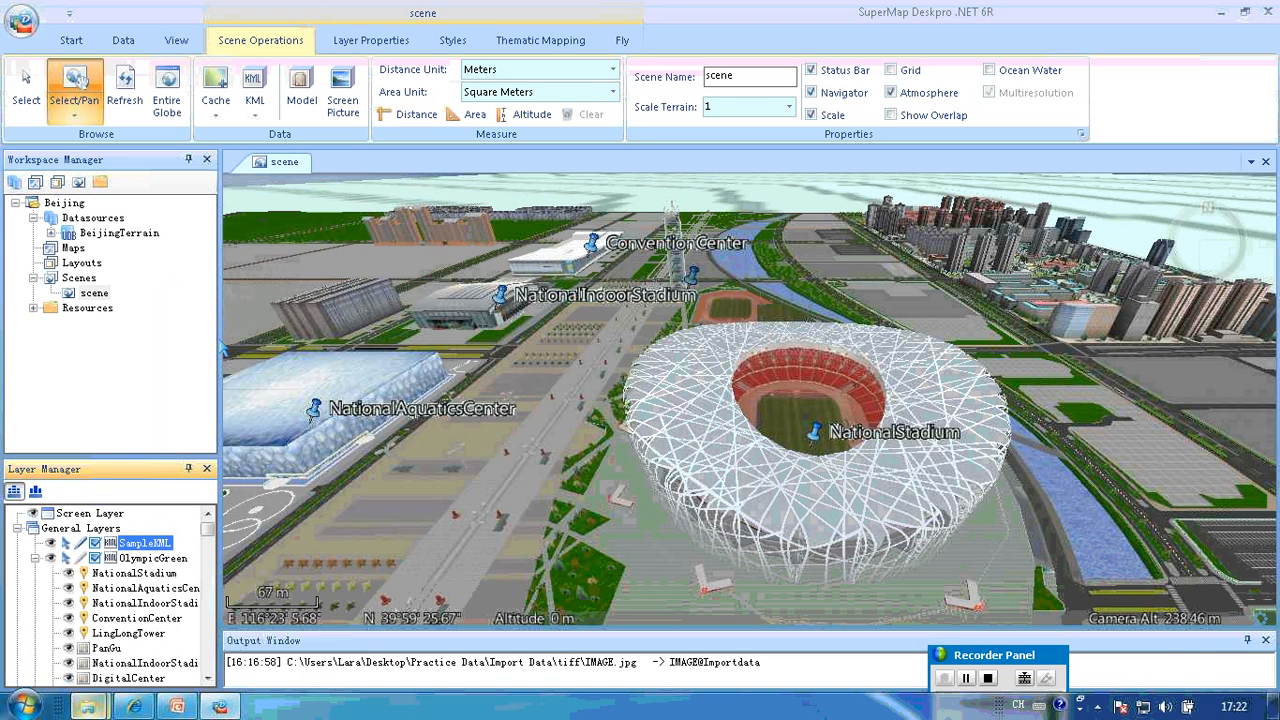
right_click(171, 547)
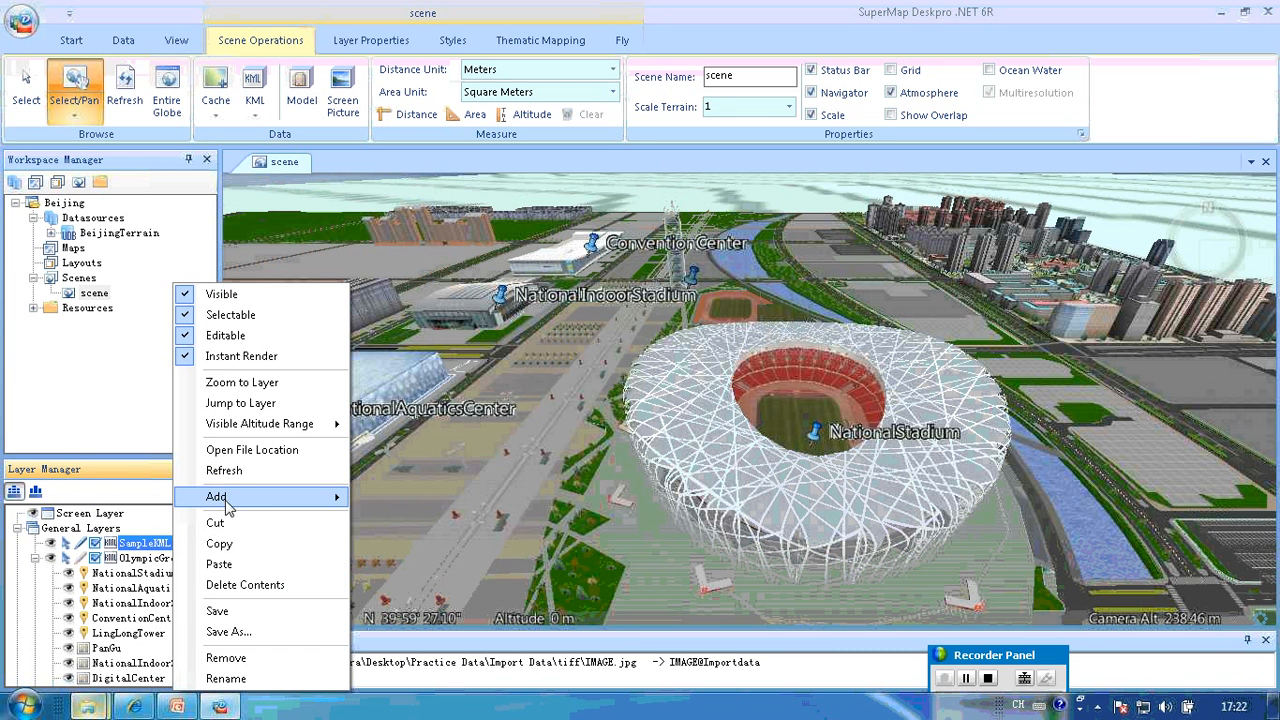
mouse_move(226, 508)
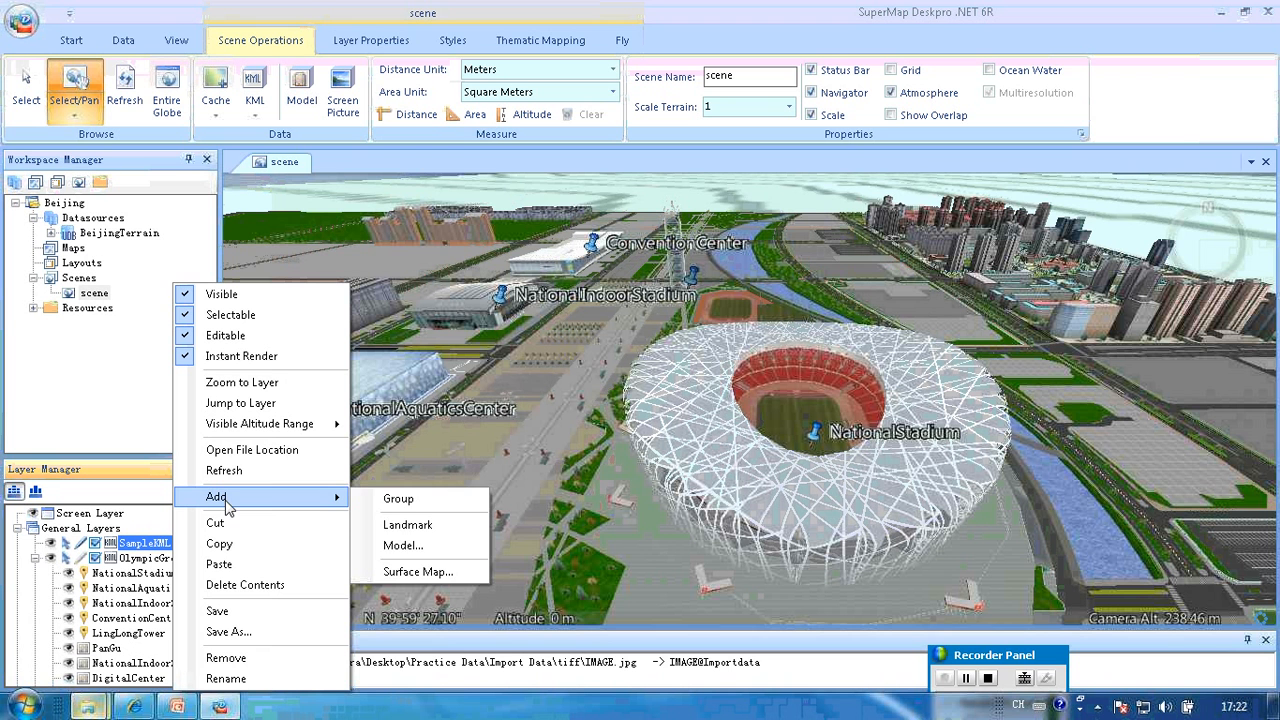
click(422, 548)
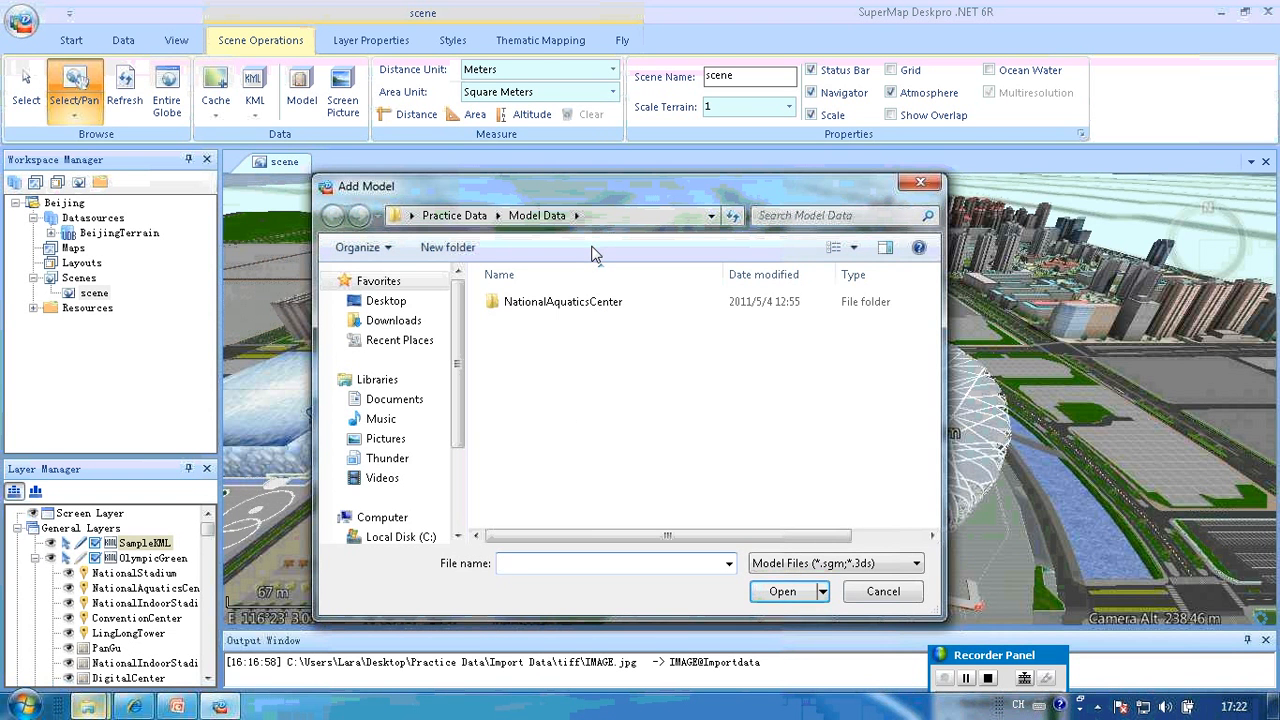
double_click(563, 303)
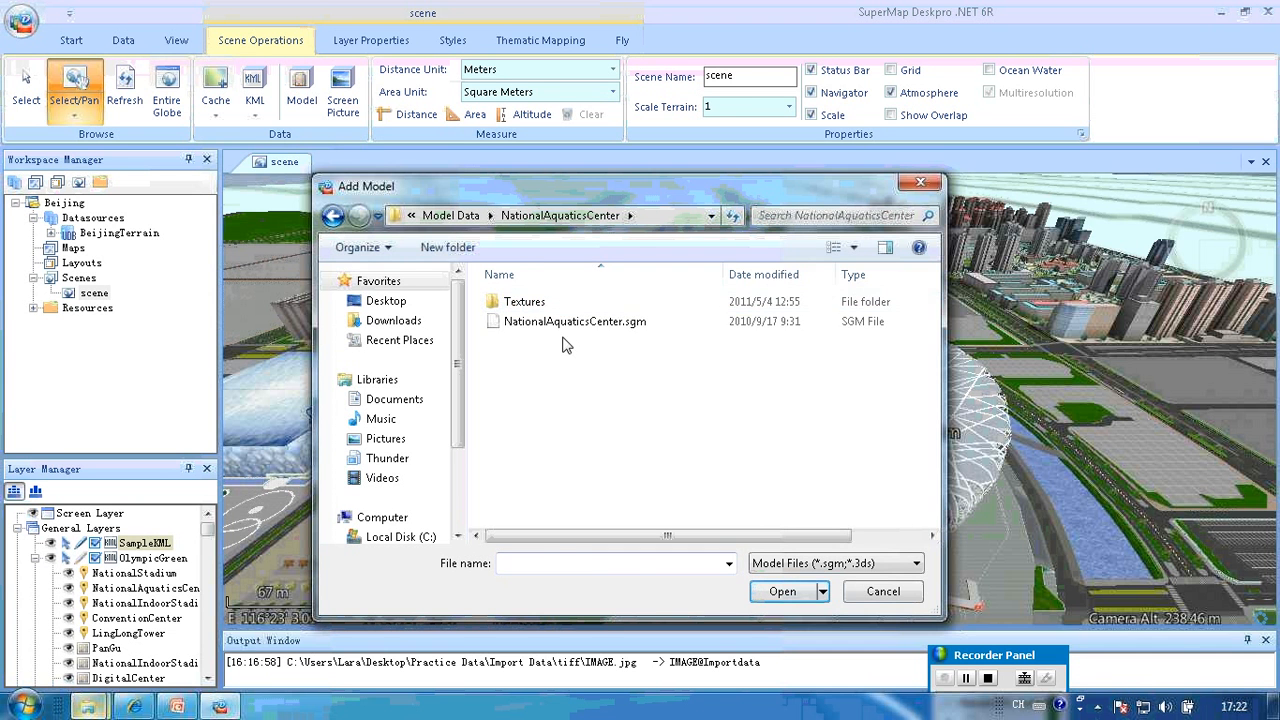
click(610, 326)
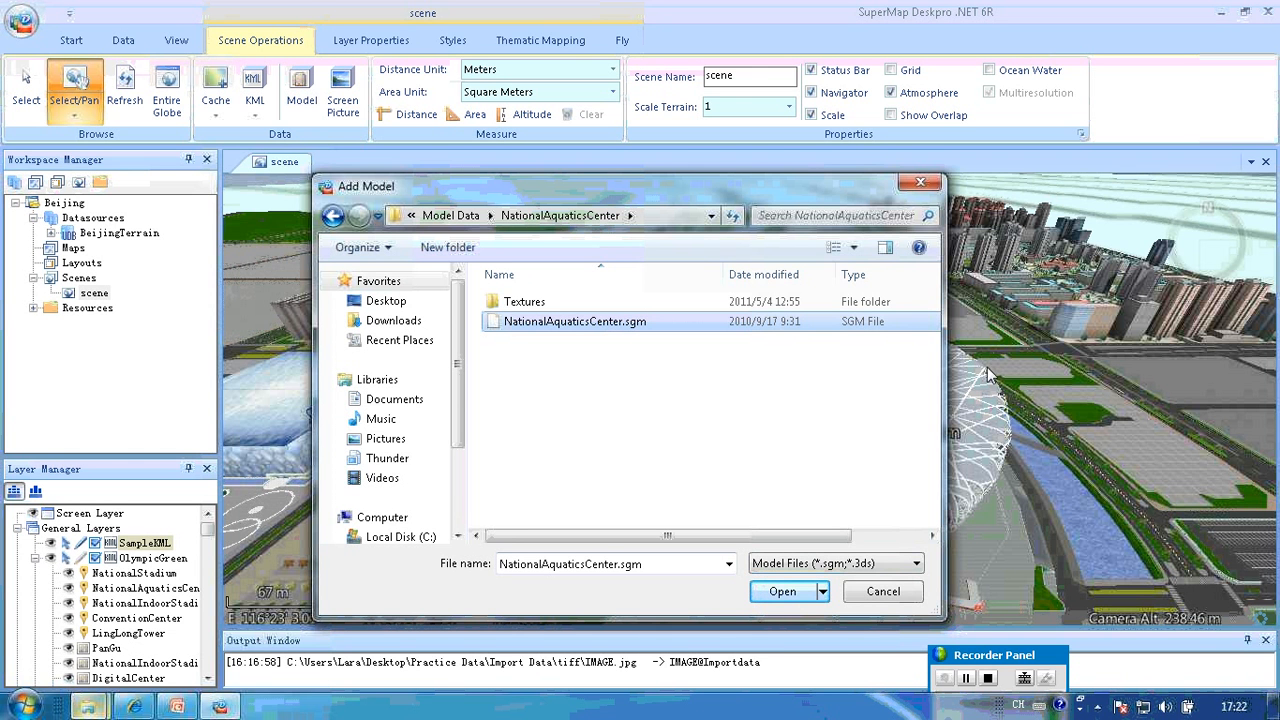
click(918, 566)
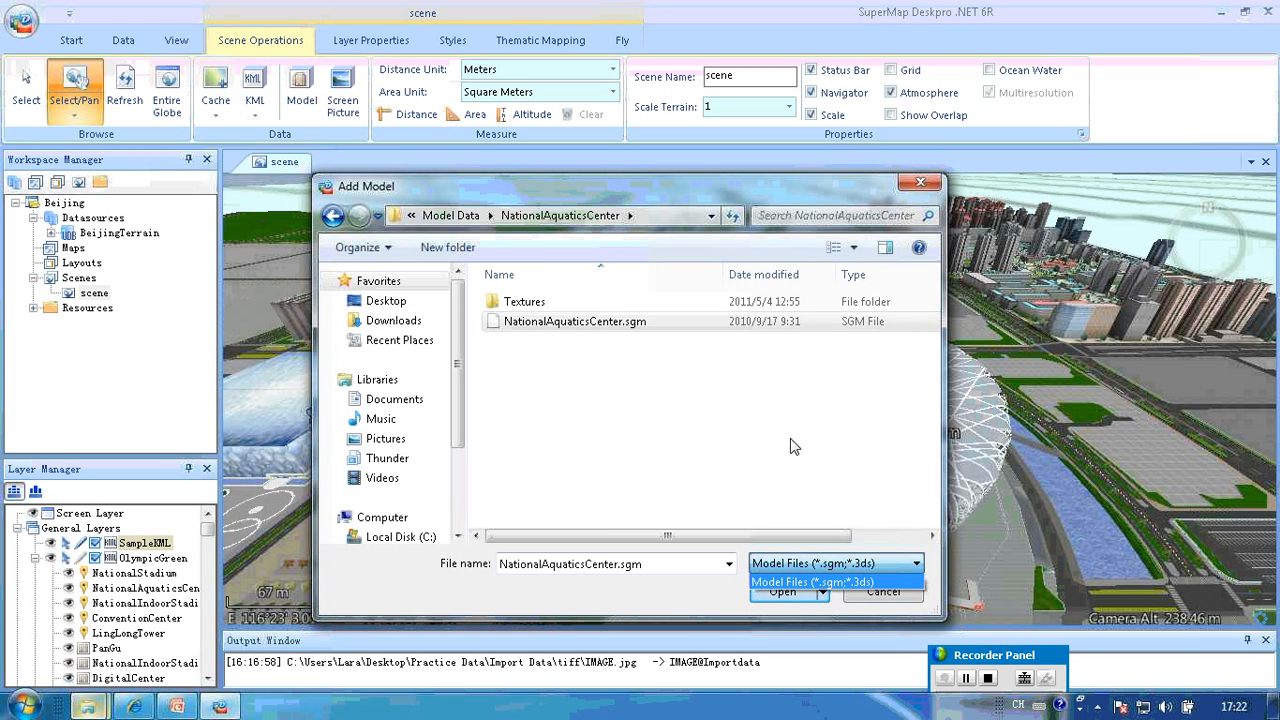
click(928, 190)
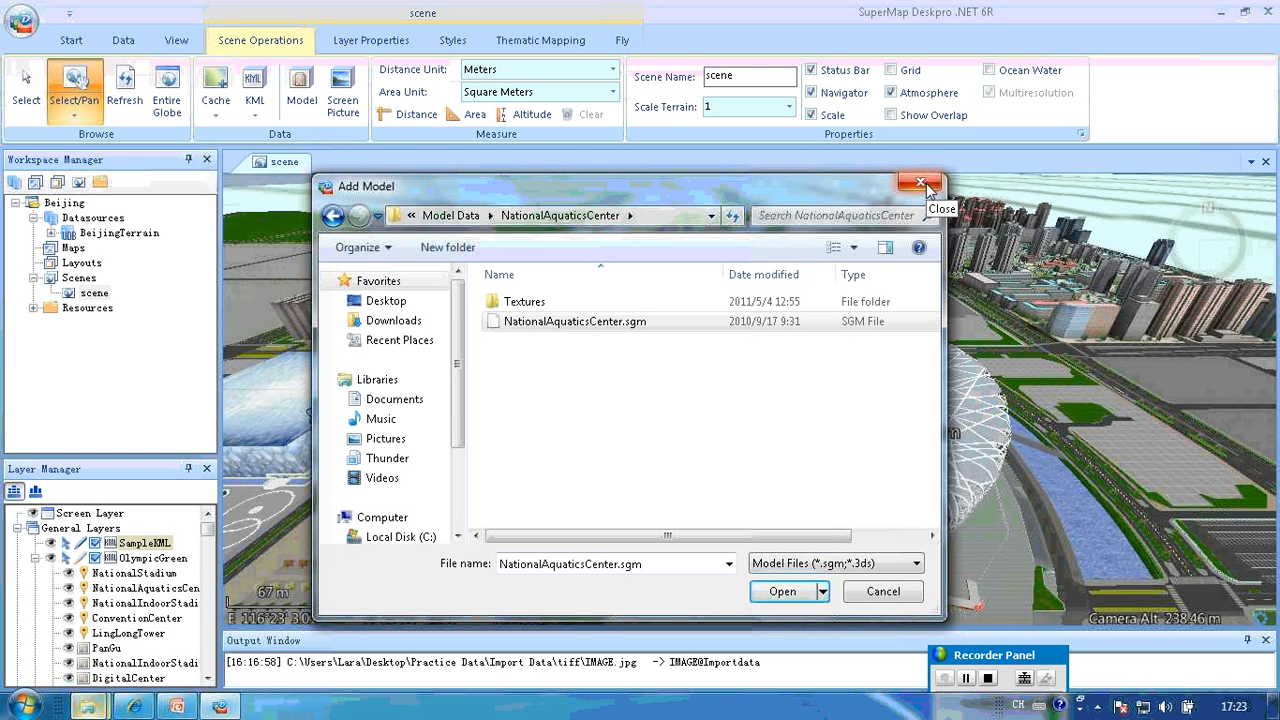
click(877, 593)
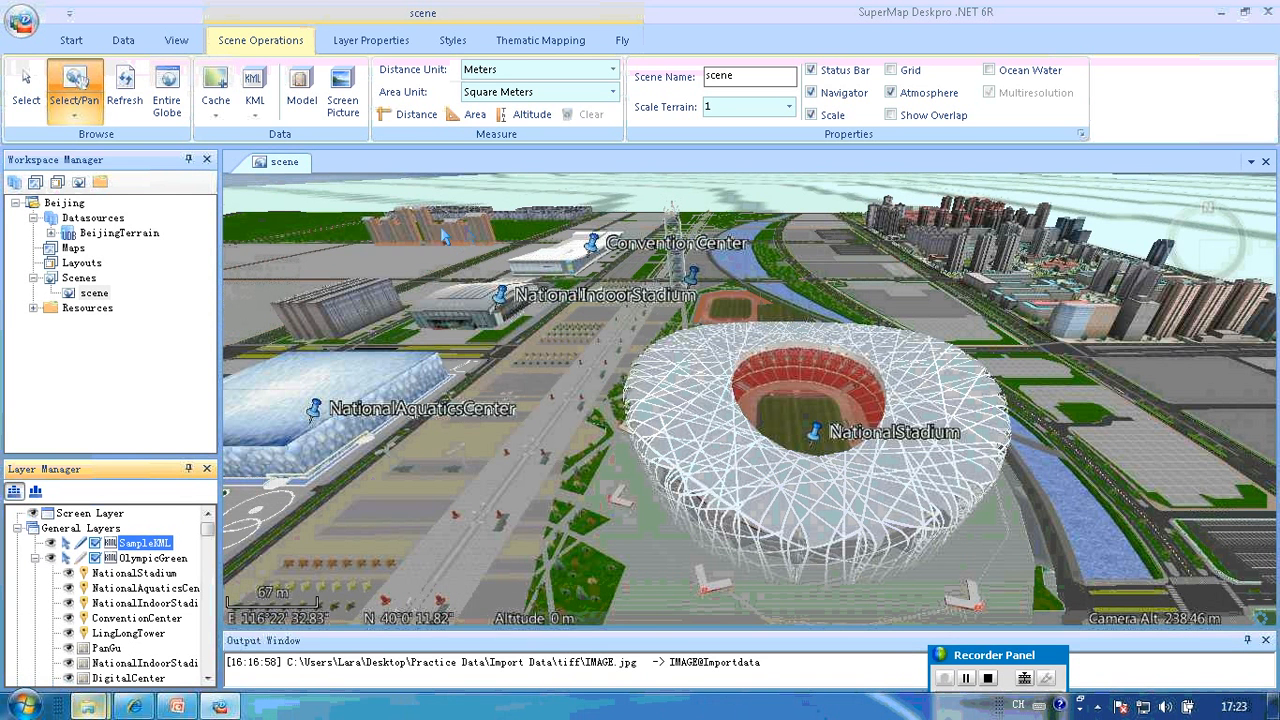
Examine the batch settings for converting 3DS models to SGM, leaving the conversion tool without running it
click(125, 42)
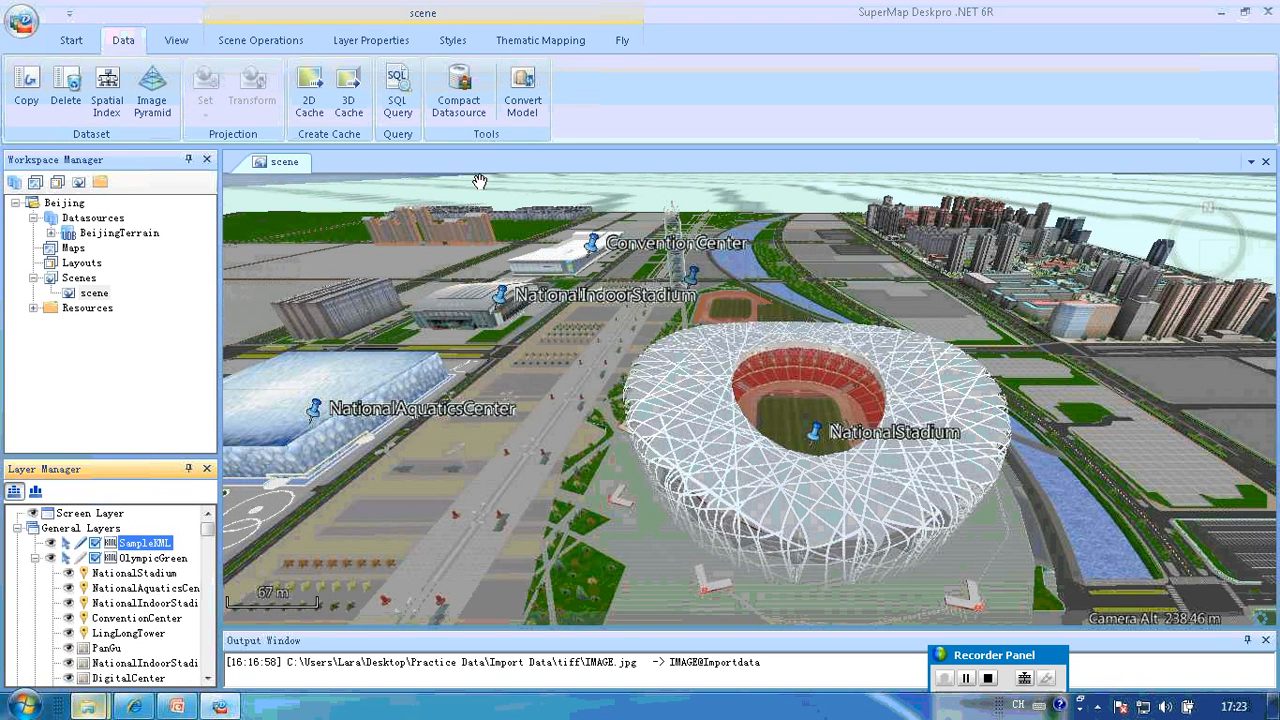
click(525, 118)
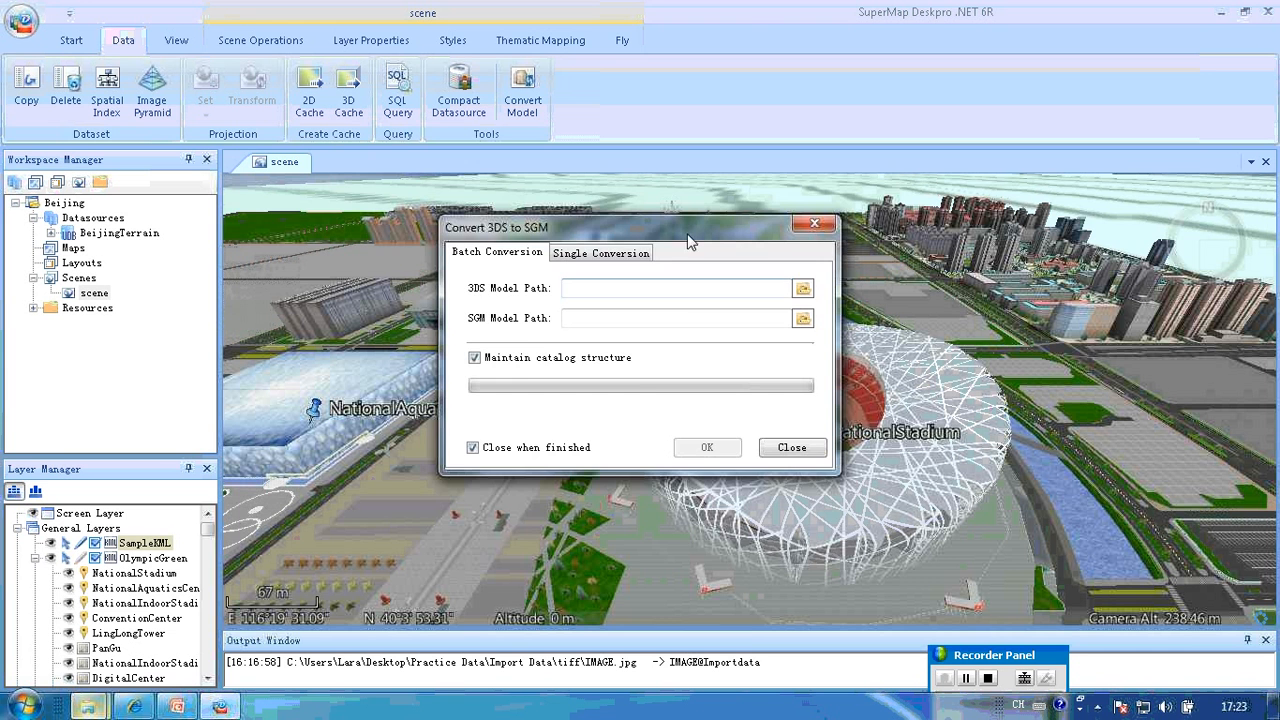
drag(687, 234, 683, 316)
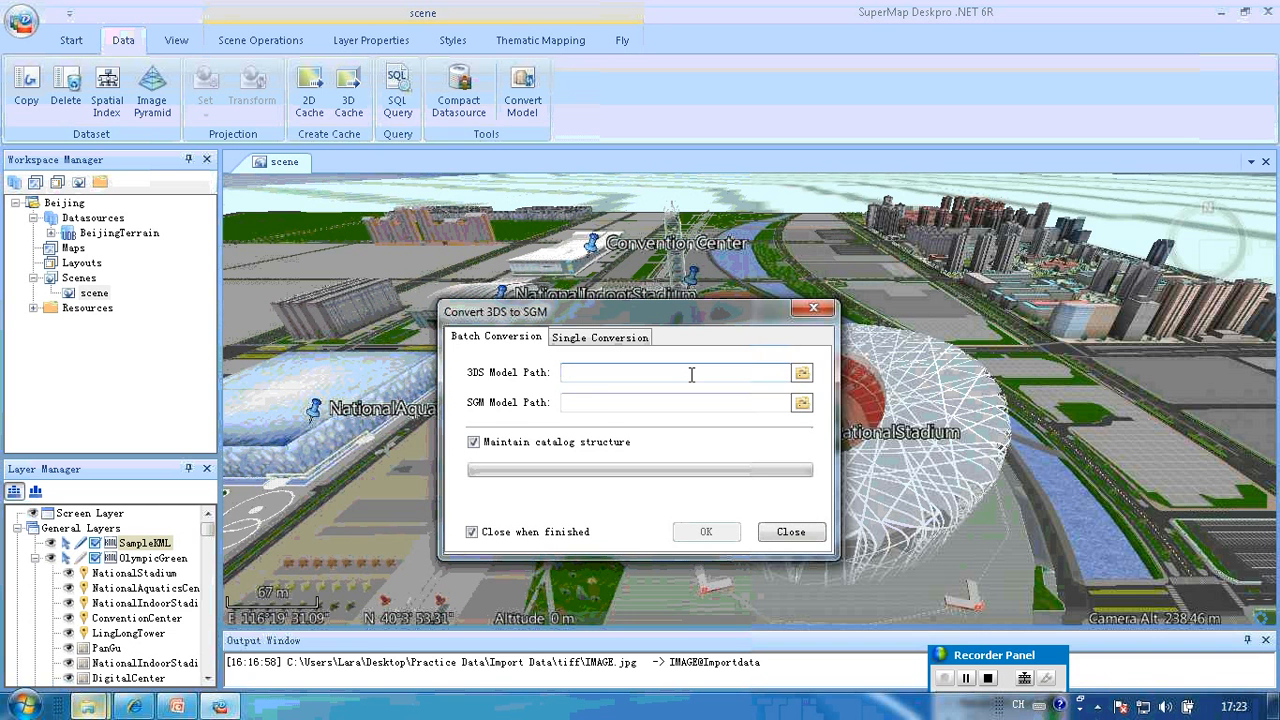
click(608, 404)
click(775, 372)
click(742, 401)
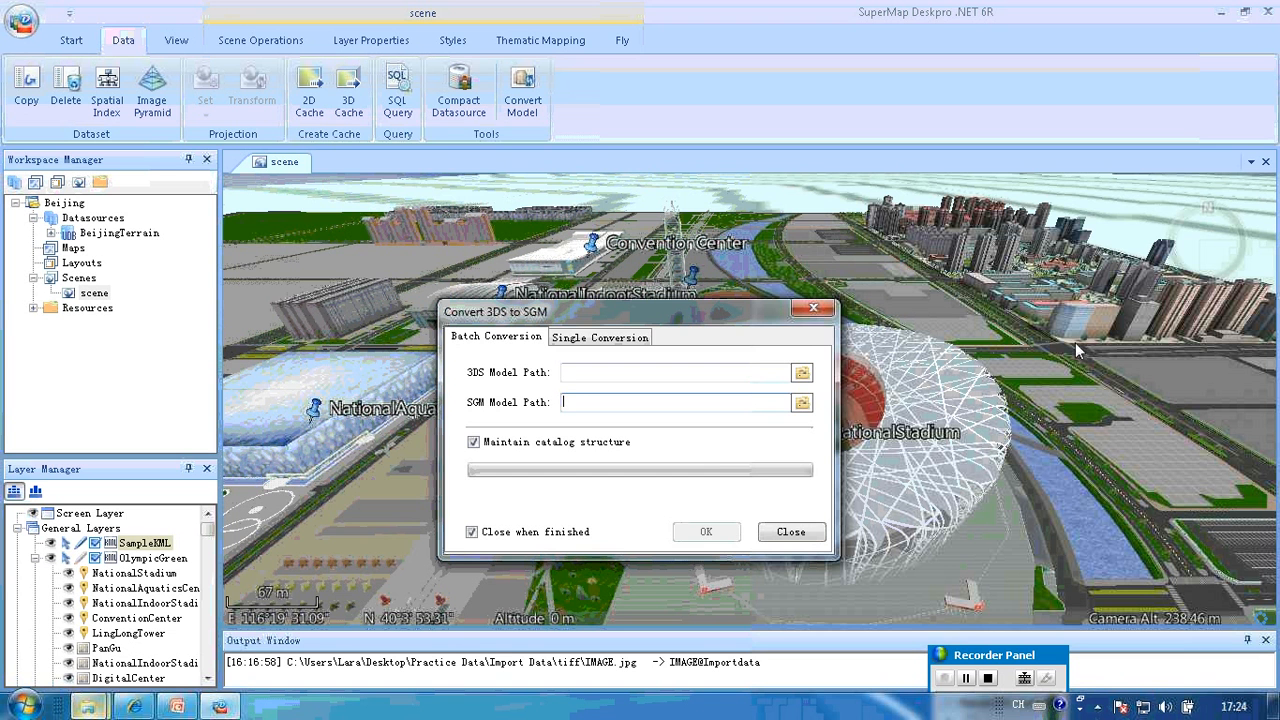
click(817, 307)
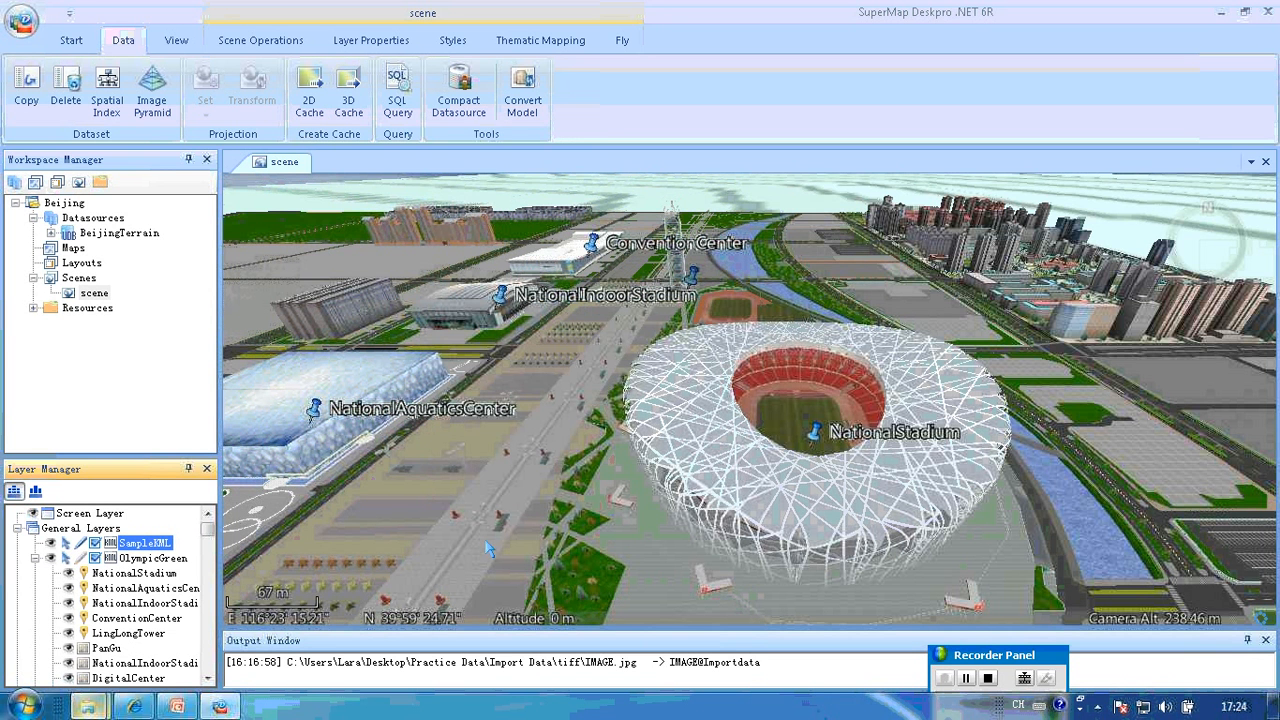
Add the NationalAquaticsCenter.sgm model from the NationalAquaticsCenter folder to the SampleKML layer
right_click(160, 543)
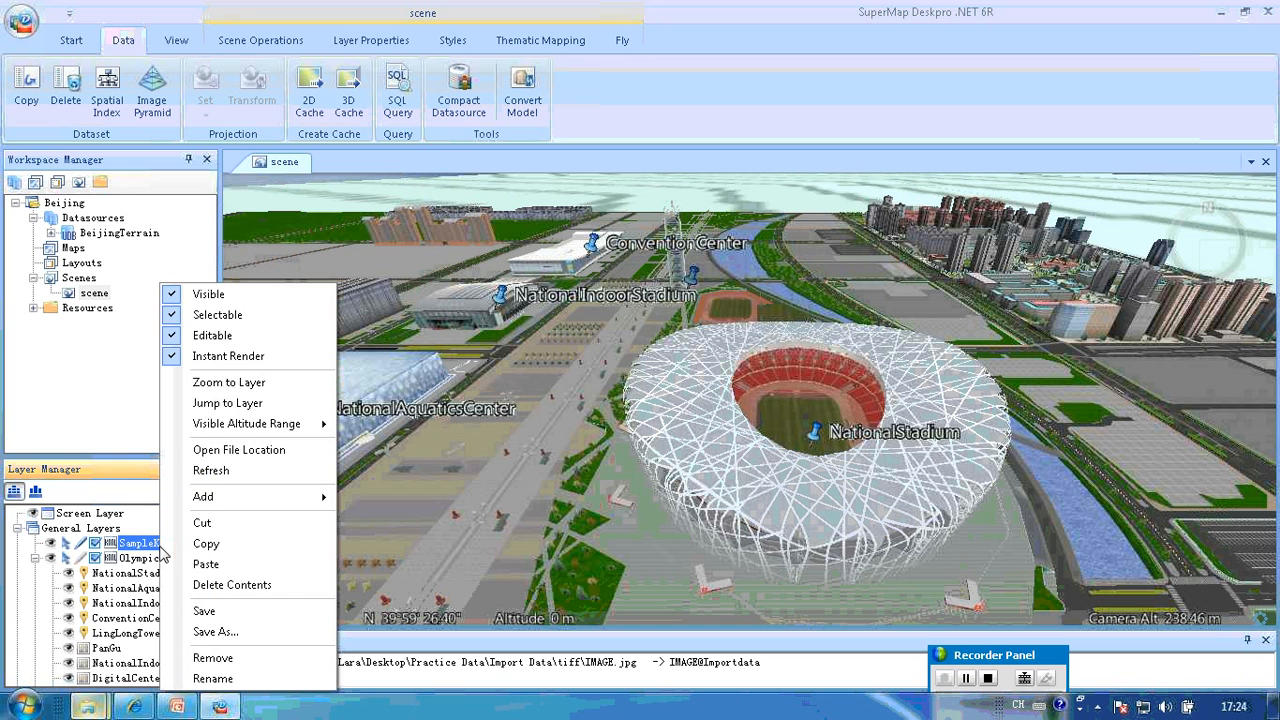
mouse_move(240, 500)
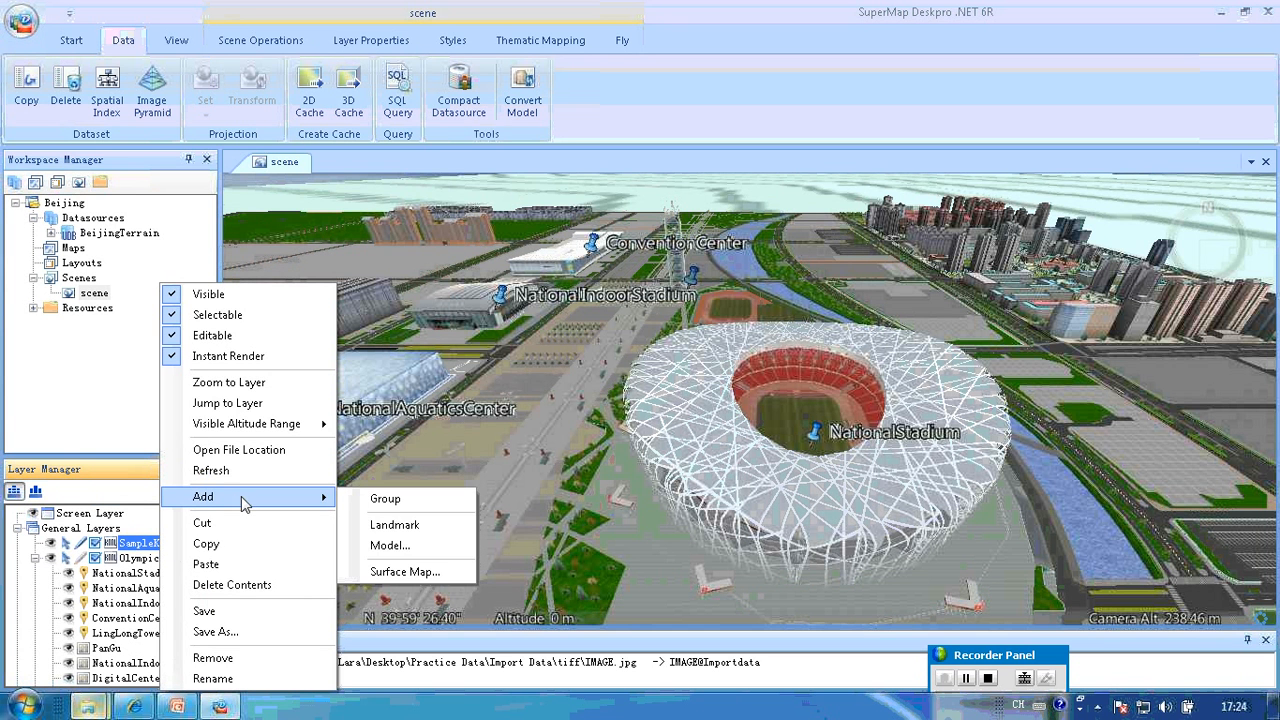
click(420, 550)
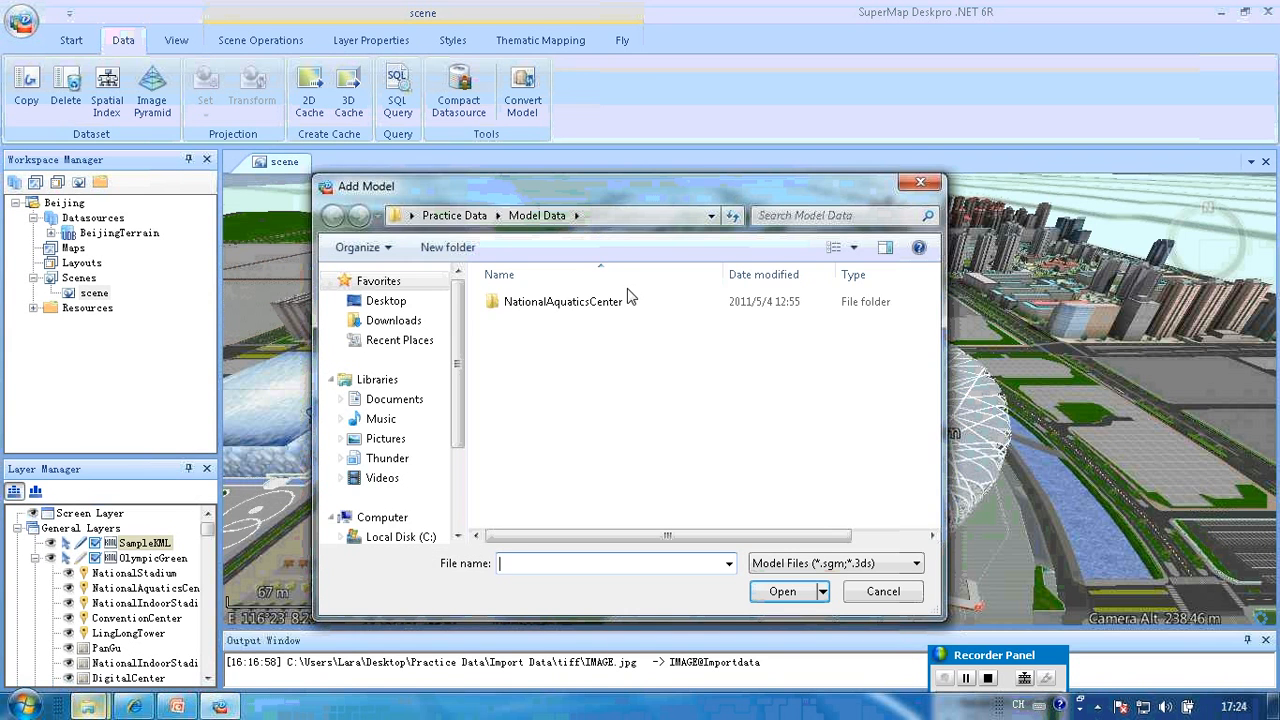
click(605, 303)
double_click(605, 303)
click(597, 321)
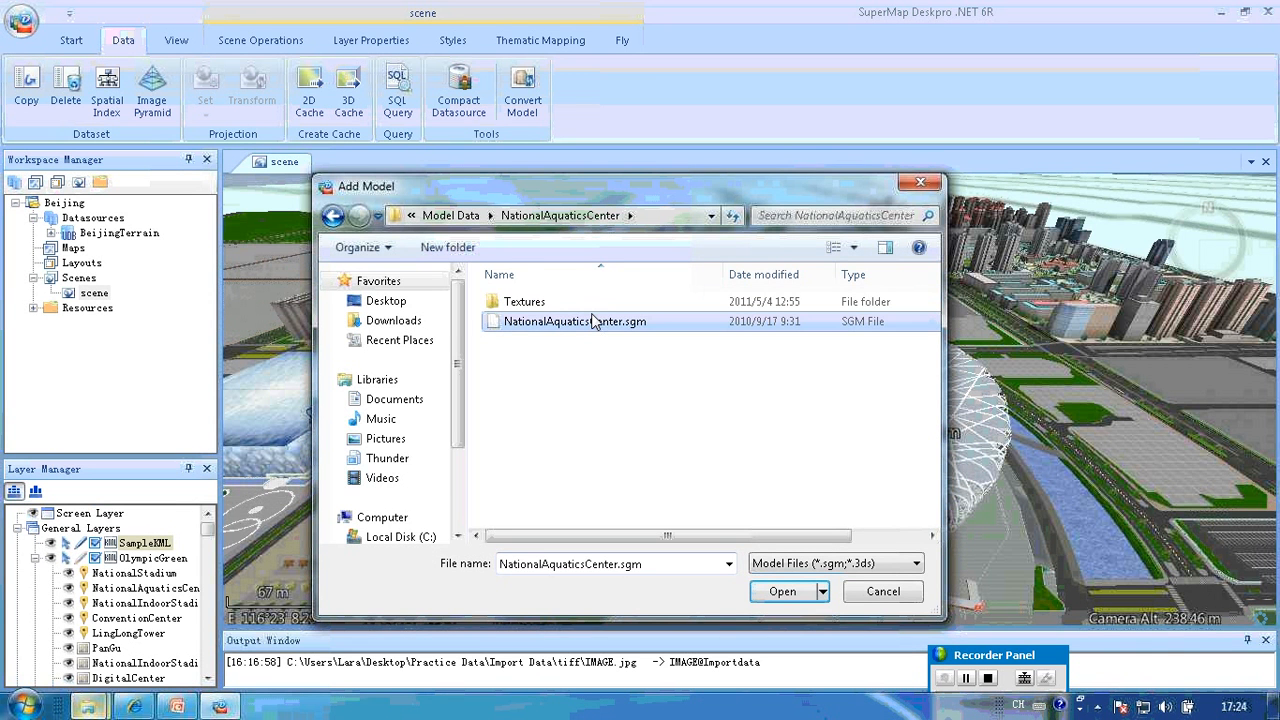
click(798, 591)
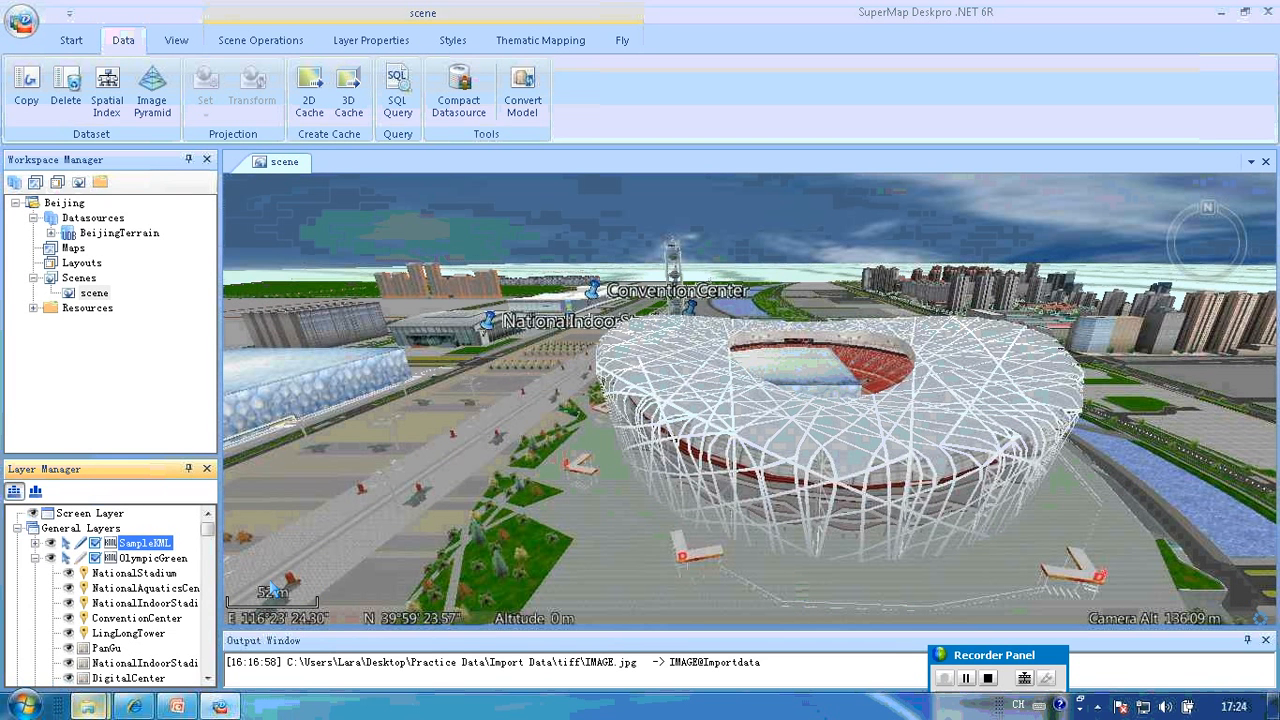
Select the NationalAquaticsCenter model under SampleKML and move it off the stadium onto the avenue between the stadium and the existing aquatics center
click(35, 543)
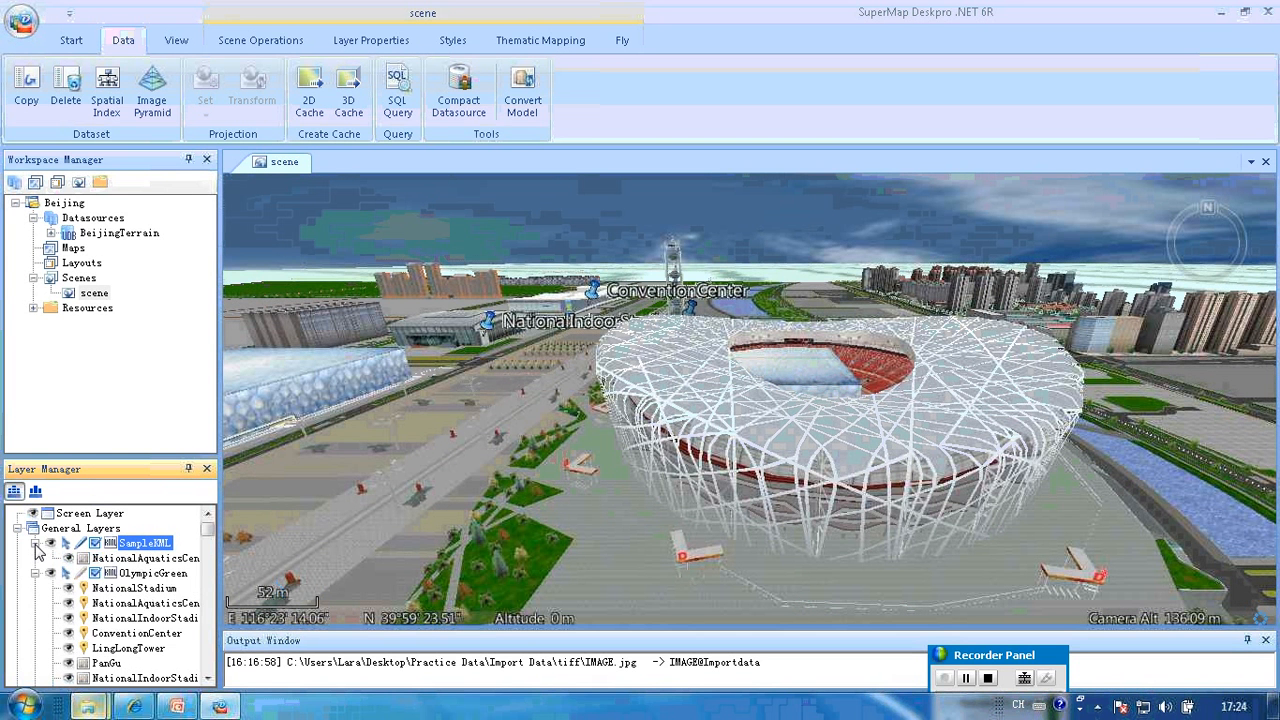
click(157, 562)
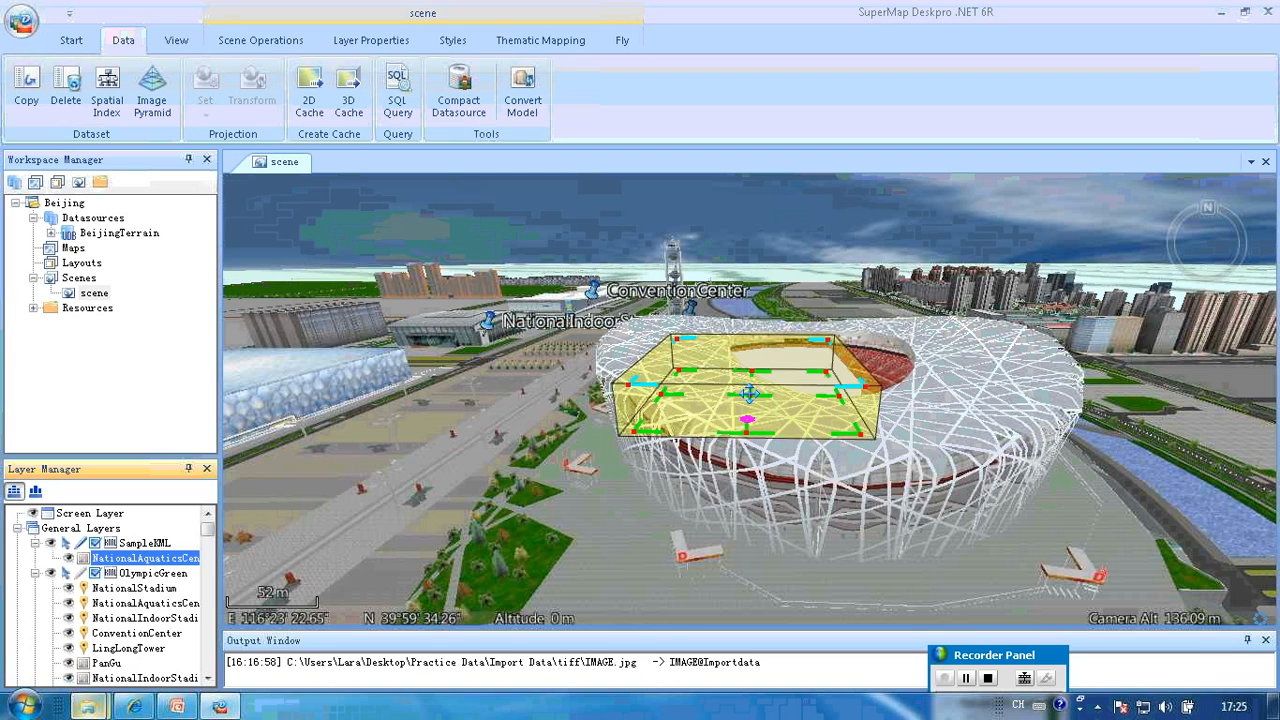
mouse_move(707, 424)
mouse_down()
mouse_move(504, 403)
mouse_move(530, 475)
mouse_up()
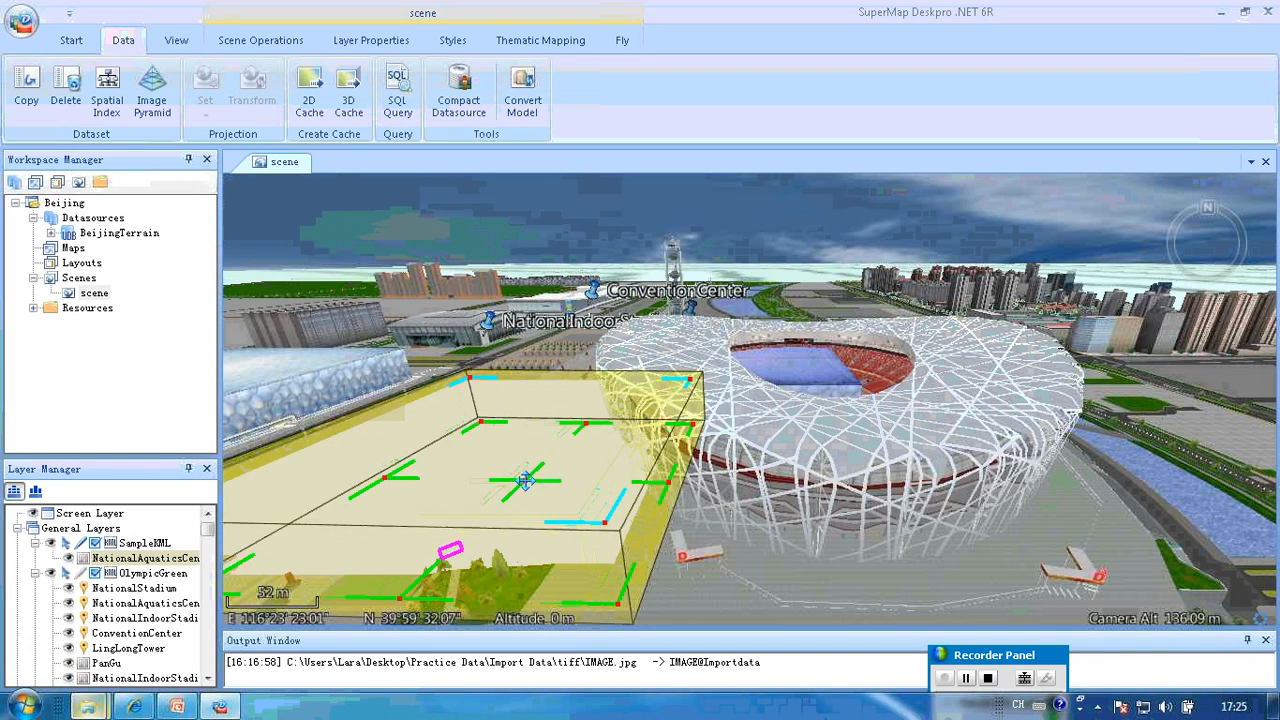
scroll(728, 309, down, 3)
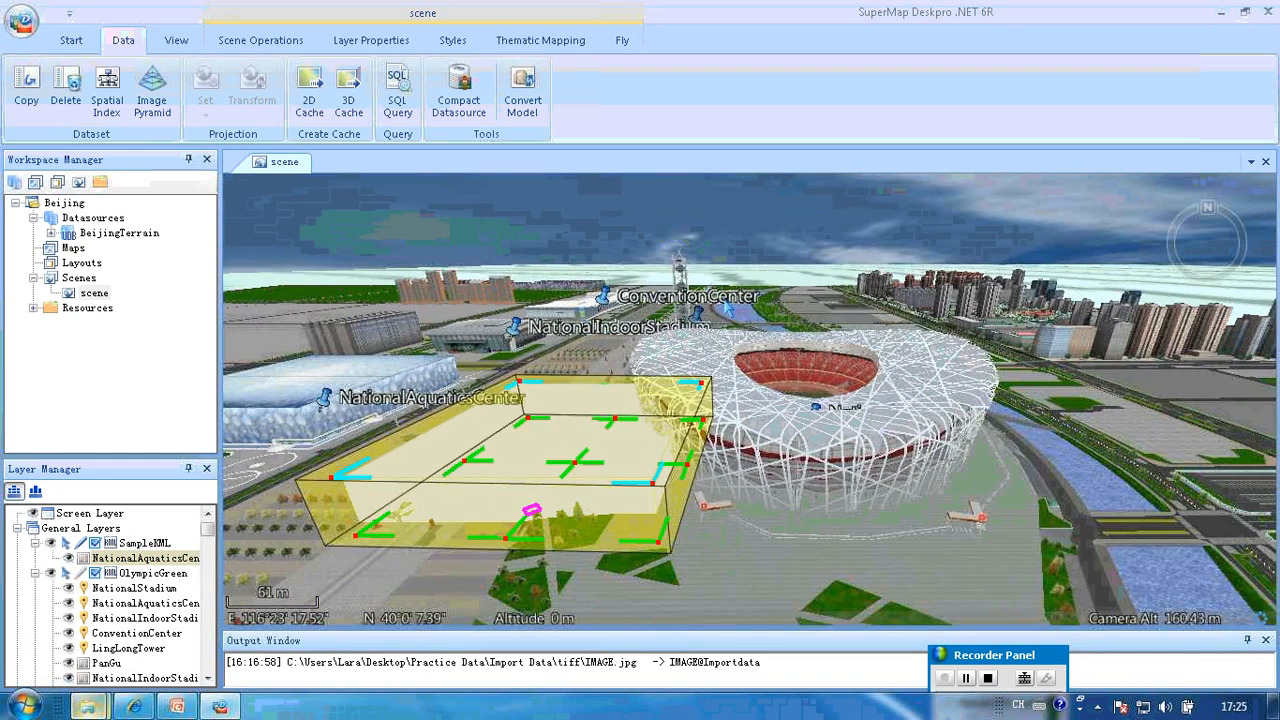
Try rotating the added aquatics center model about its vertical axis and turn it back parallel to the avenue
drag(557, 497, 622, 484)
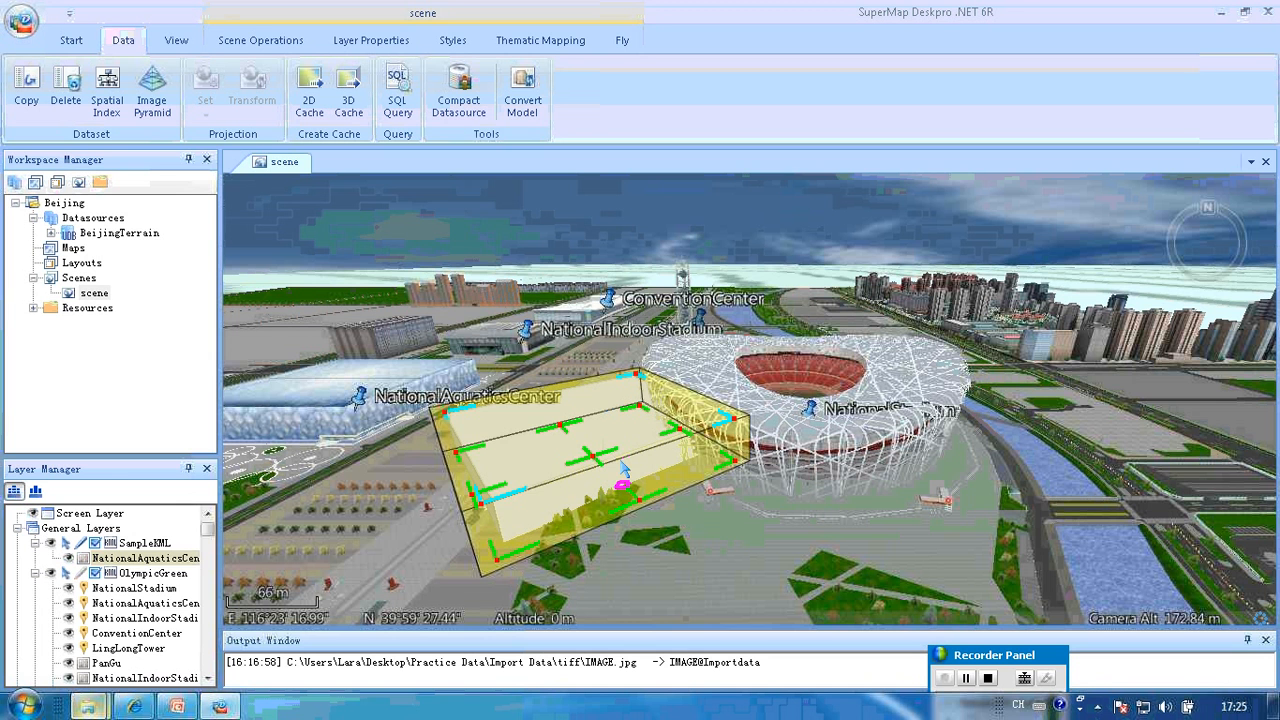
drag(627, 468, 605, 490)
drag(577, 498, 538, 502)
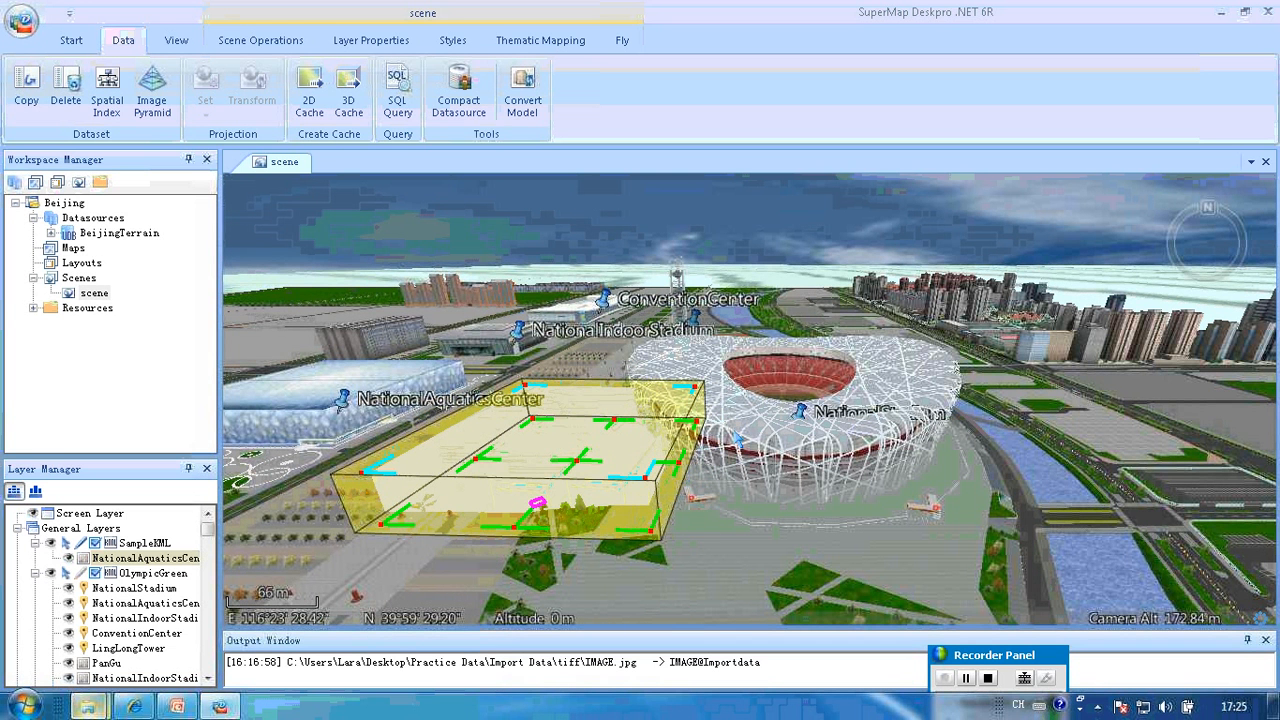
Add a landmark to the SampleKML layer
click(145, 543)
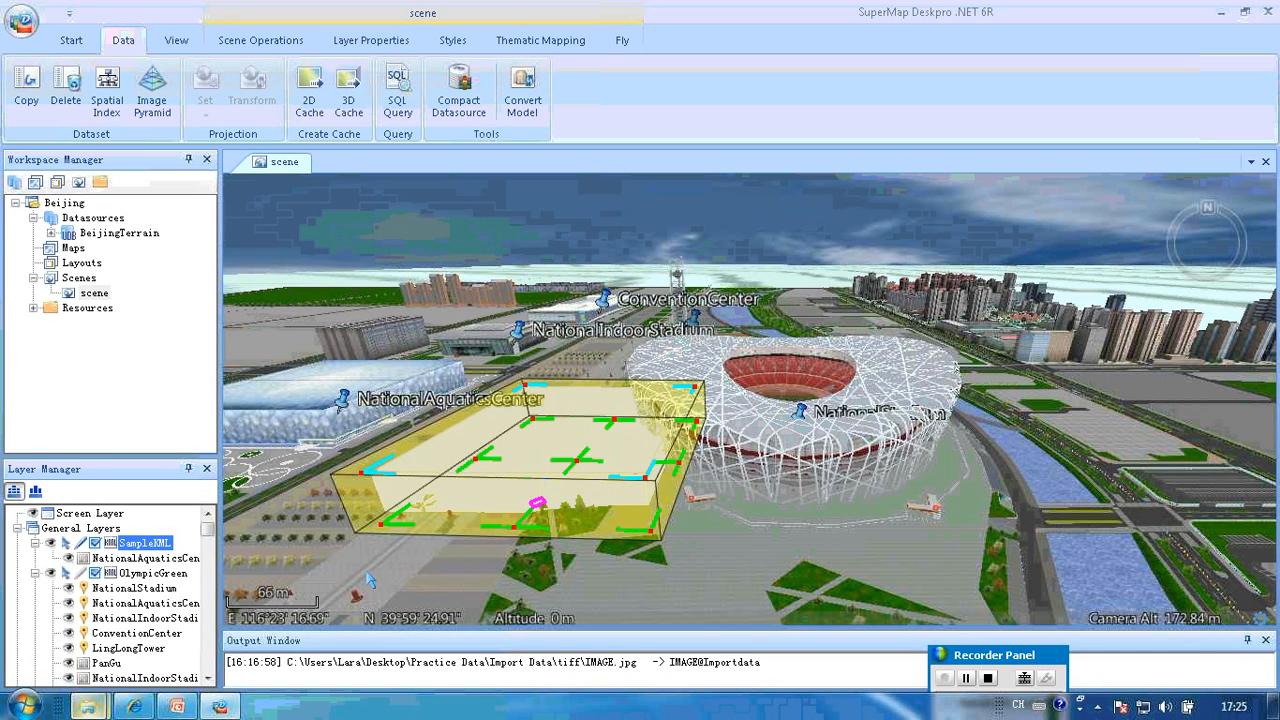
right_click(161, 550)
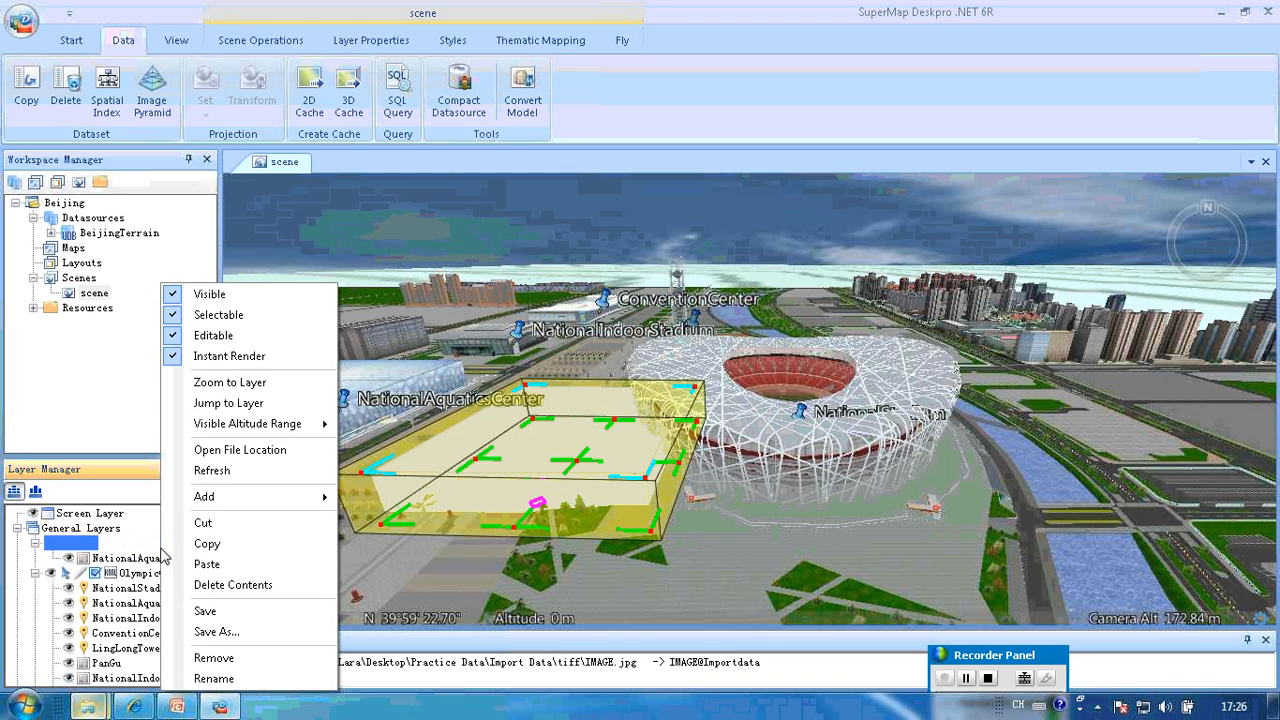
mouse_move(222, 507)
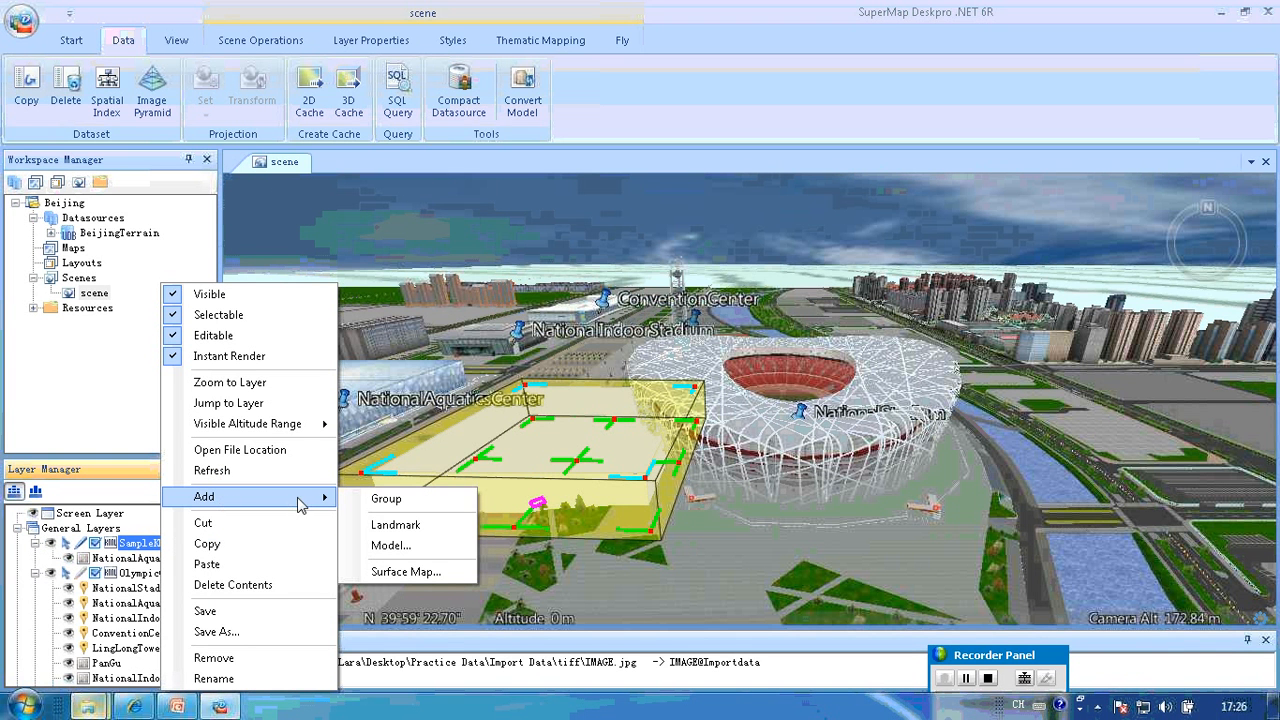
click(396, 525)
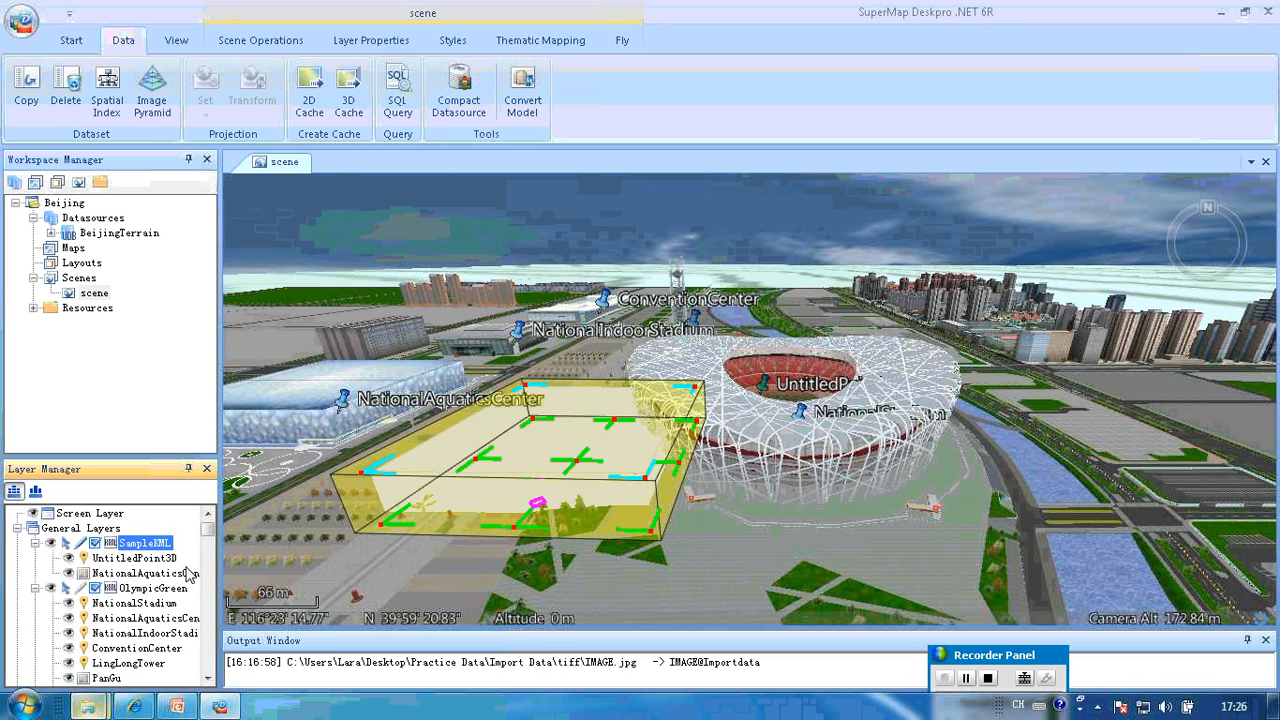
Rename the new landmark under SampleKML as SampleLandmark and move it from the stadium onto the added aquatics center model
click(150, 558)
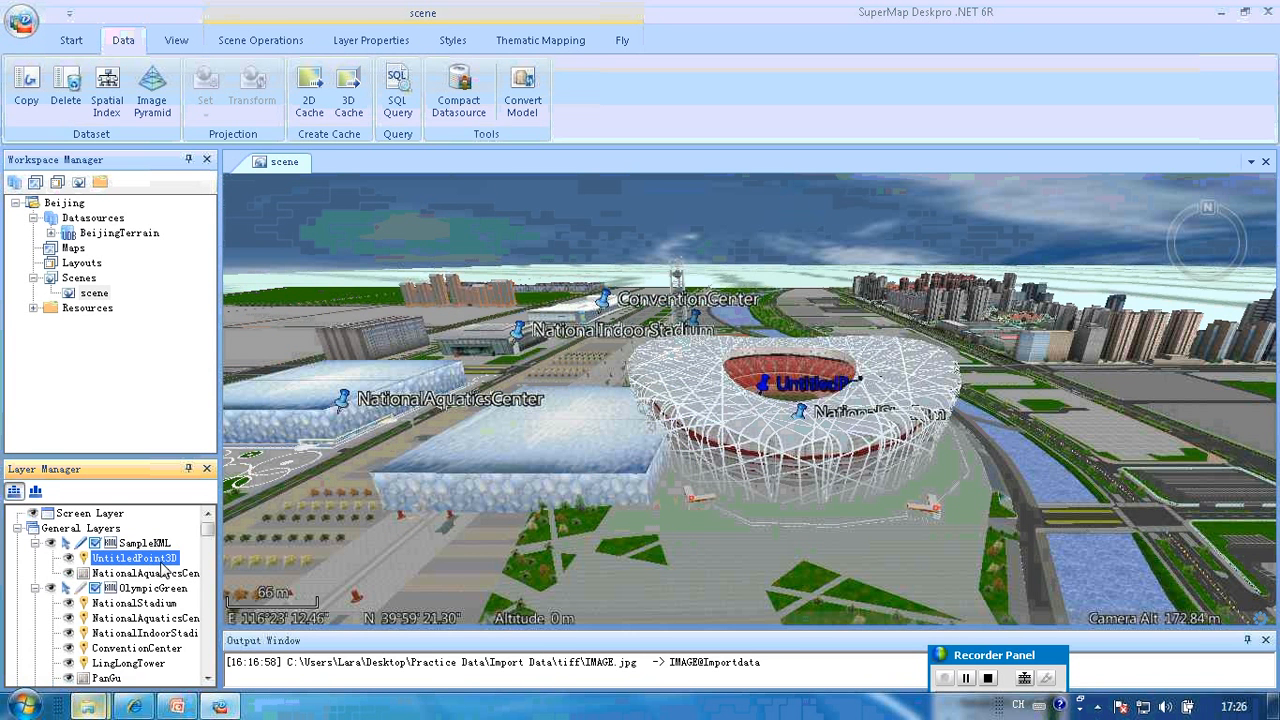
right_click(163, 567)
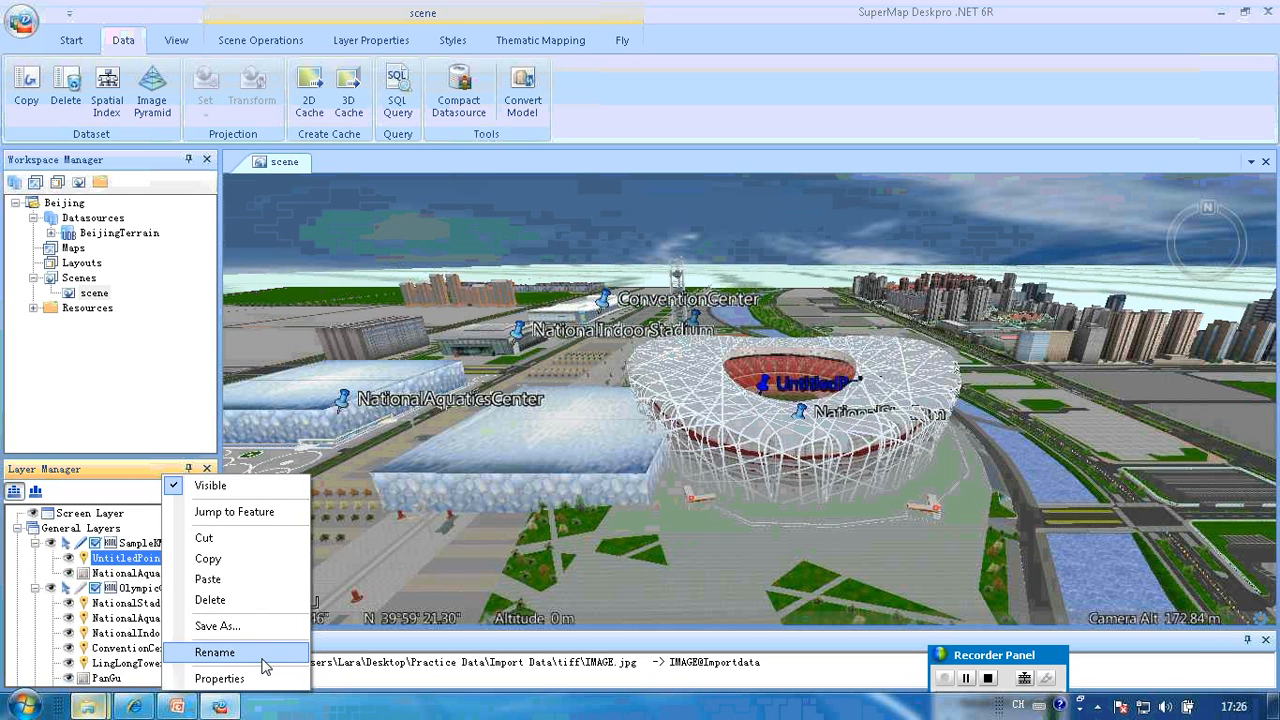
click(215, 652)
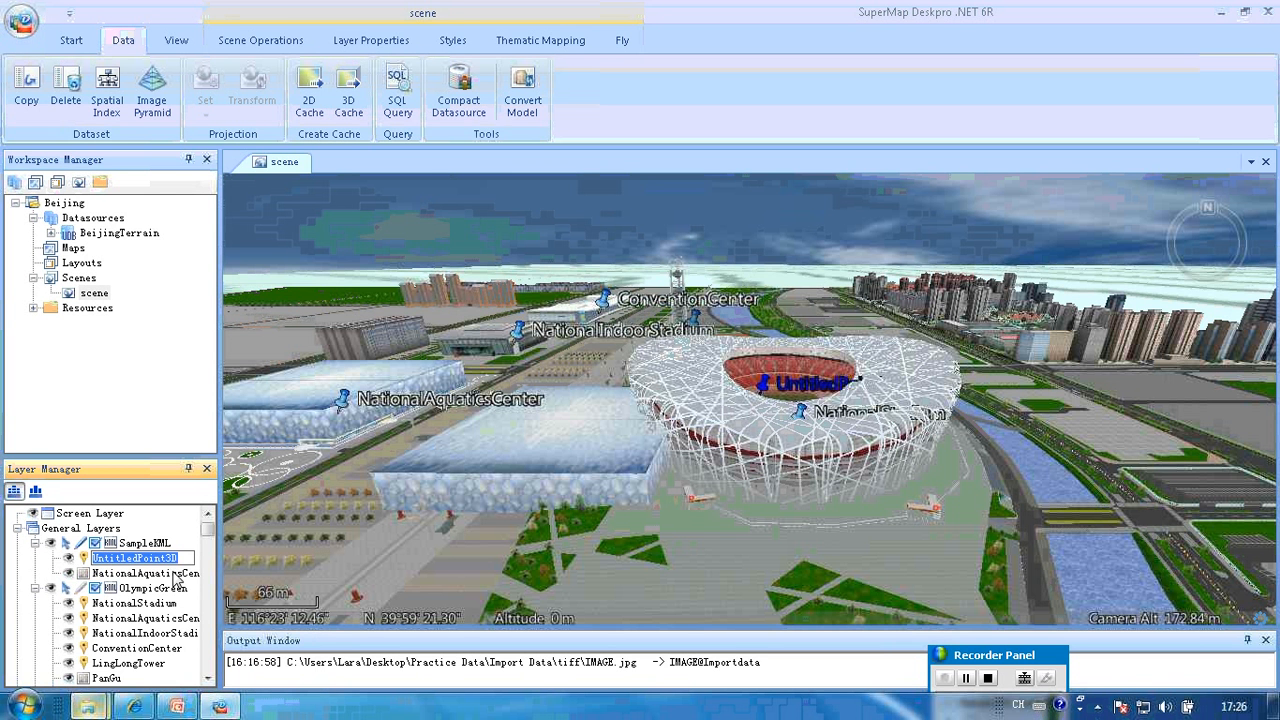
text(Samp)
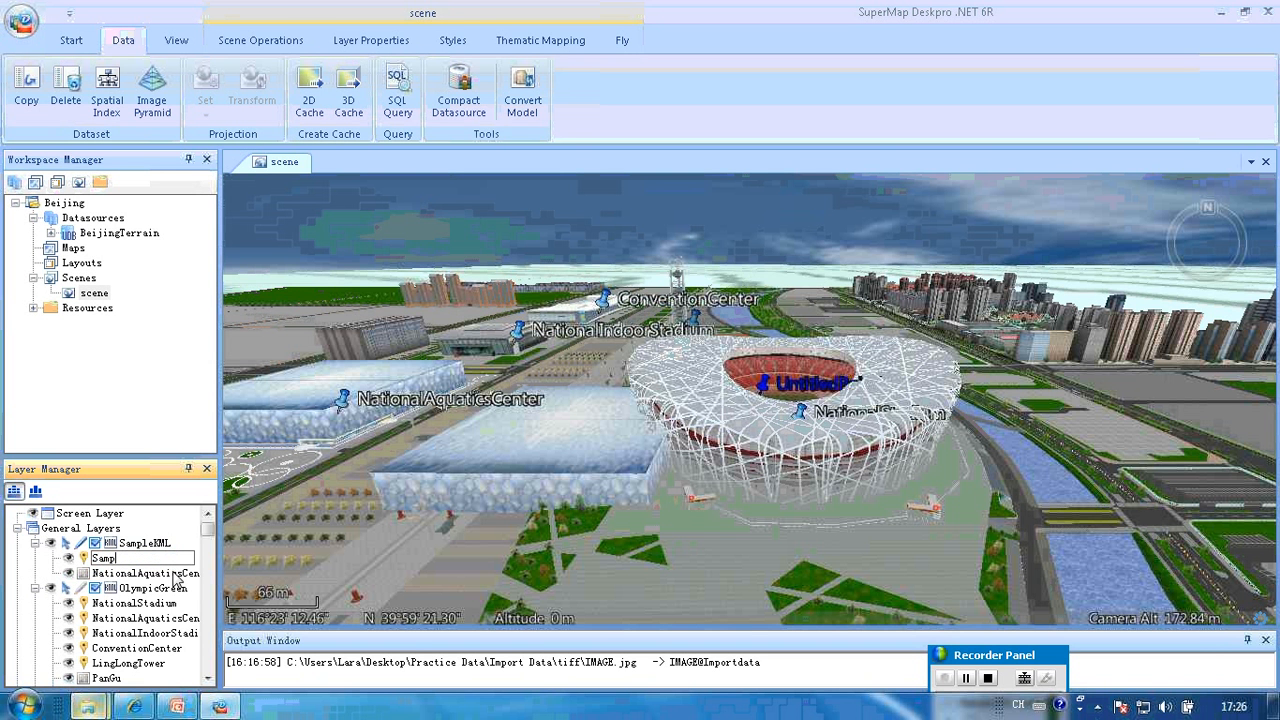
text(leLandmark)
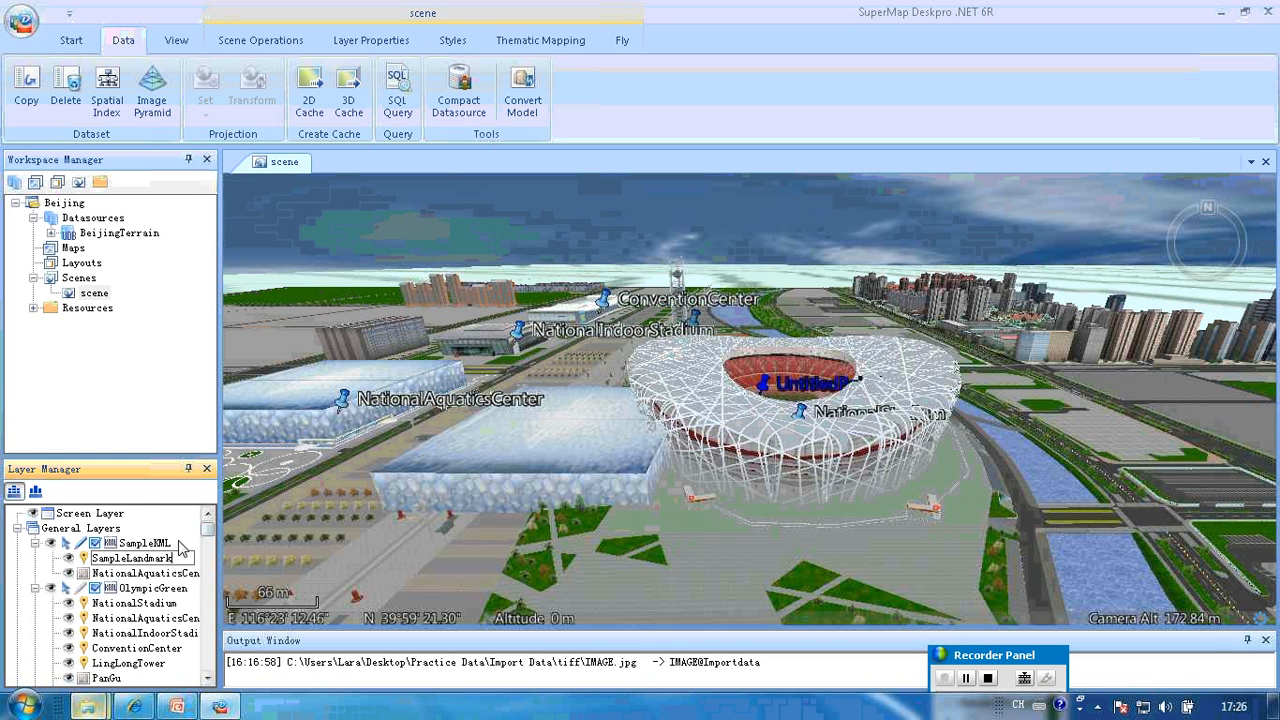
click(181, 546)
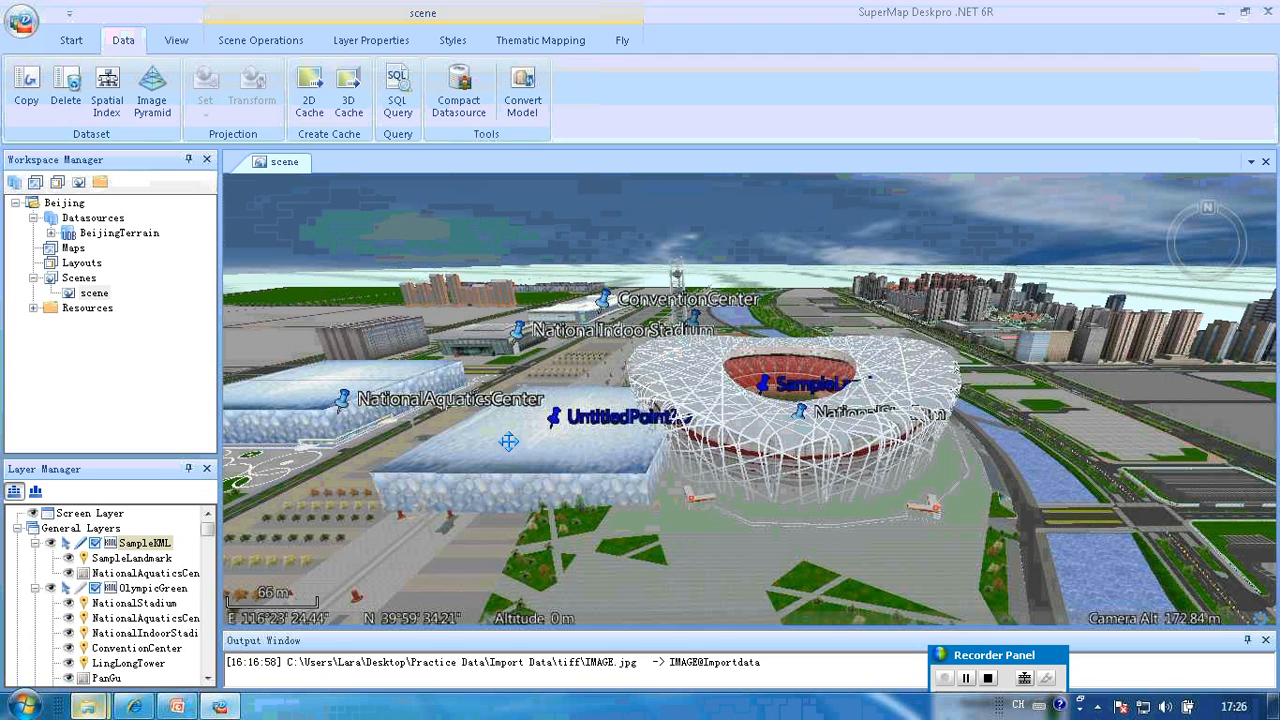
click(451, 452)
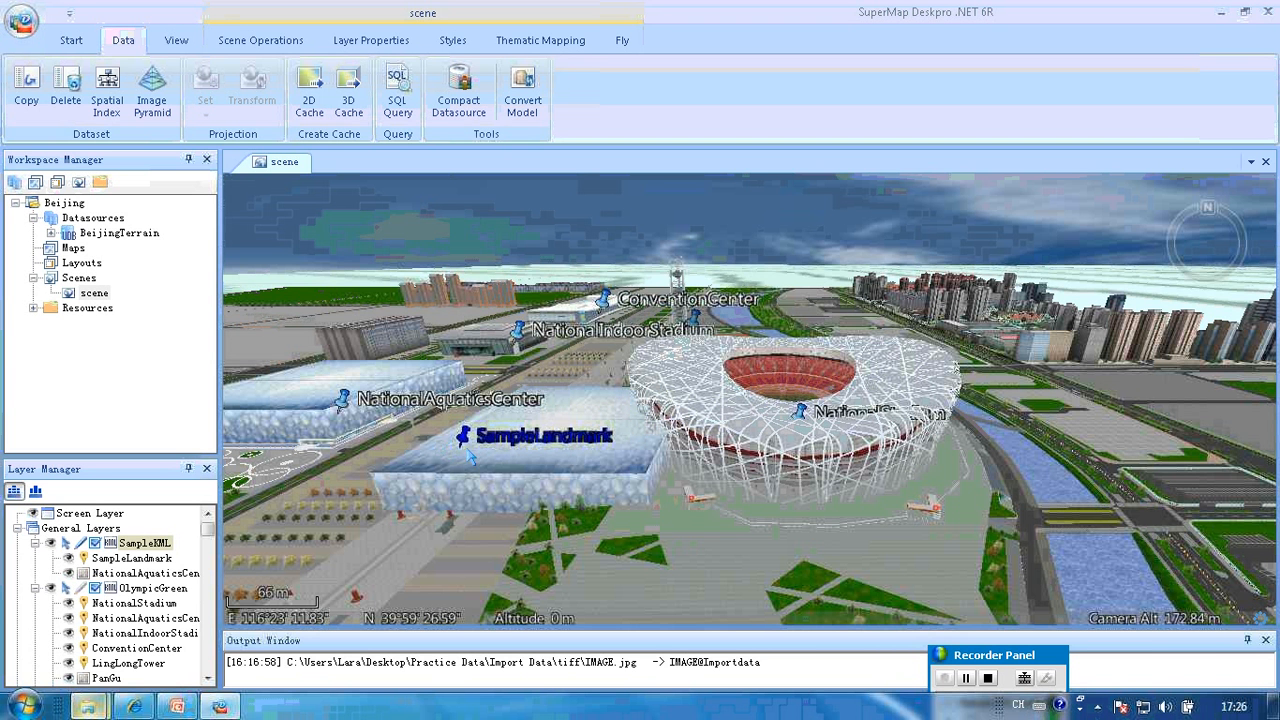
click(742, 538)
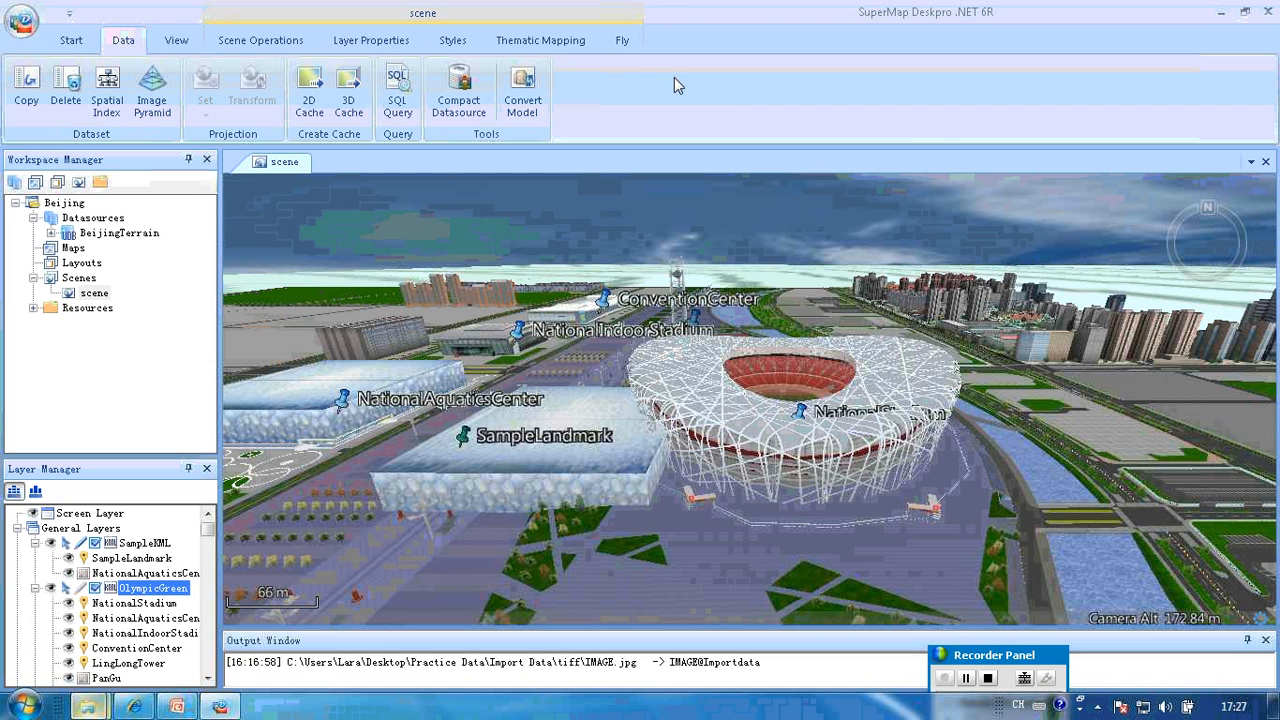
Start opening a flying route, then switch to the file explorer and copy the path of the SampleData\3D\MODEL folder containing NangouniheToBaofang.fpf
click(625, 41)
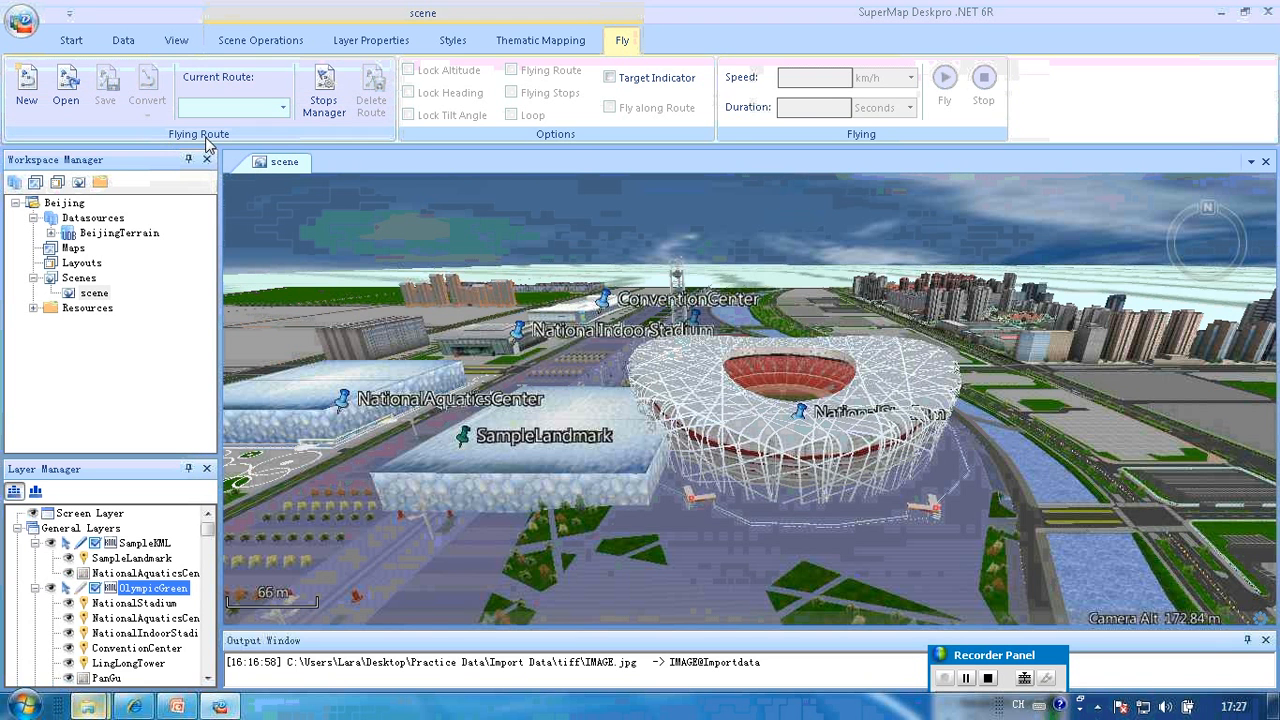
click(72, 87)
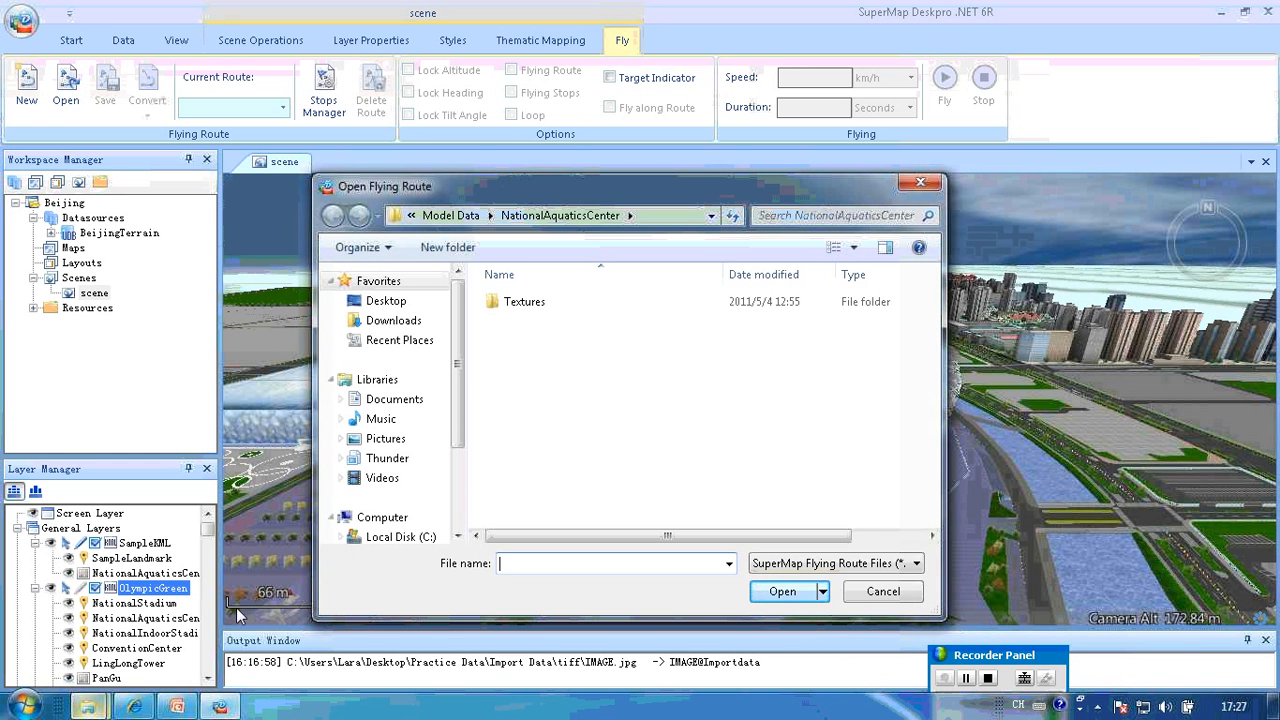
mouse_move(97, 708)
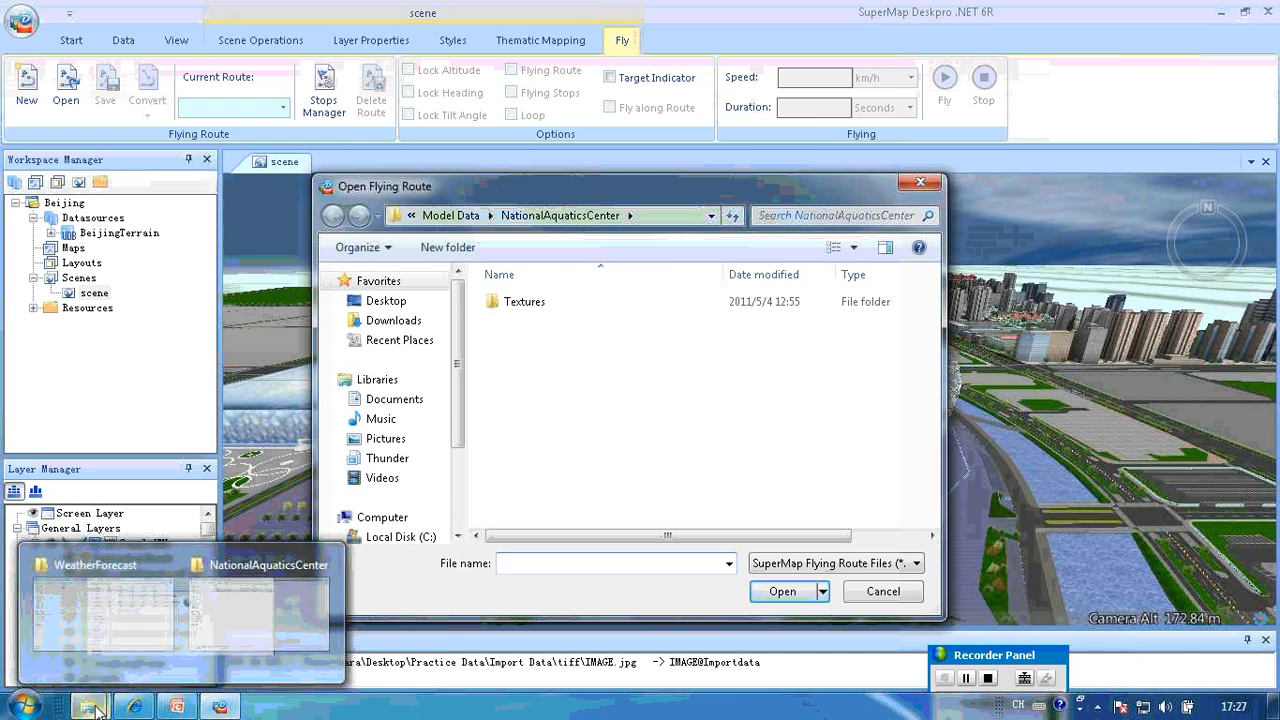
click(100, 651)
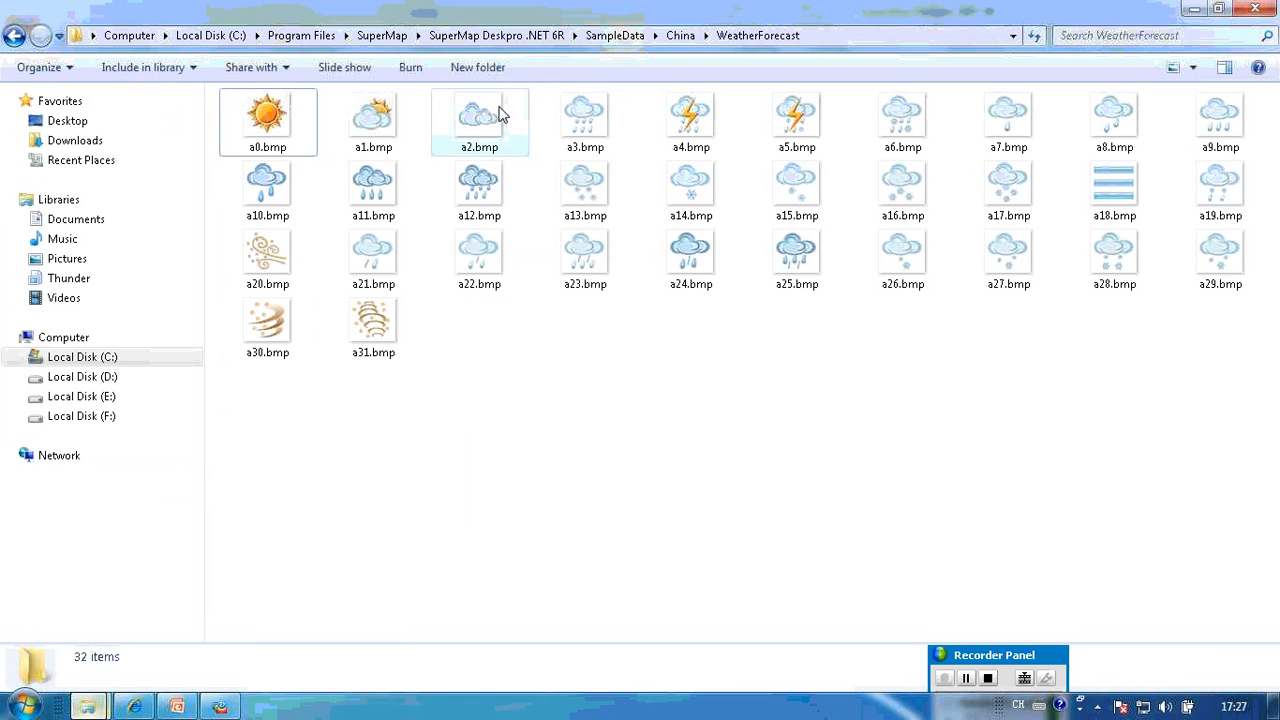
click(520, 34)
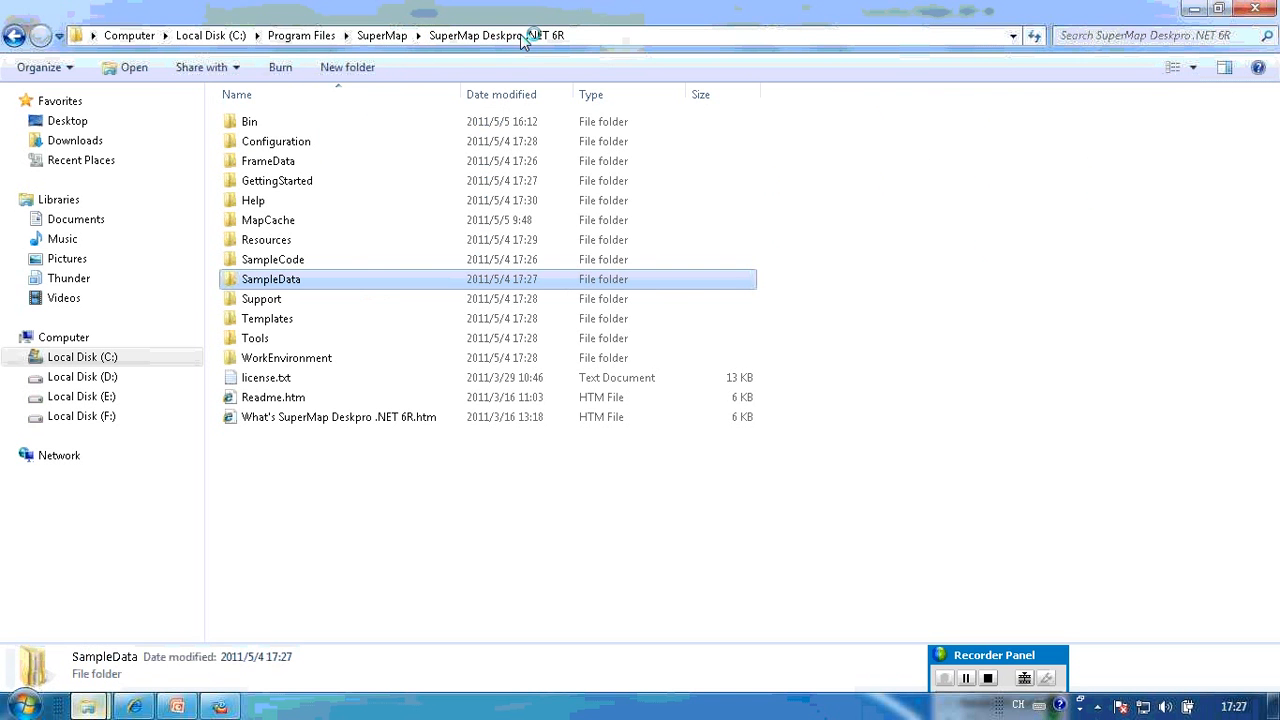
double_click(283, 286)
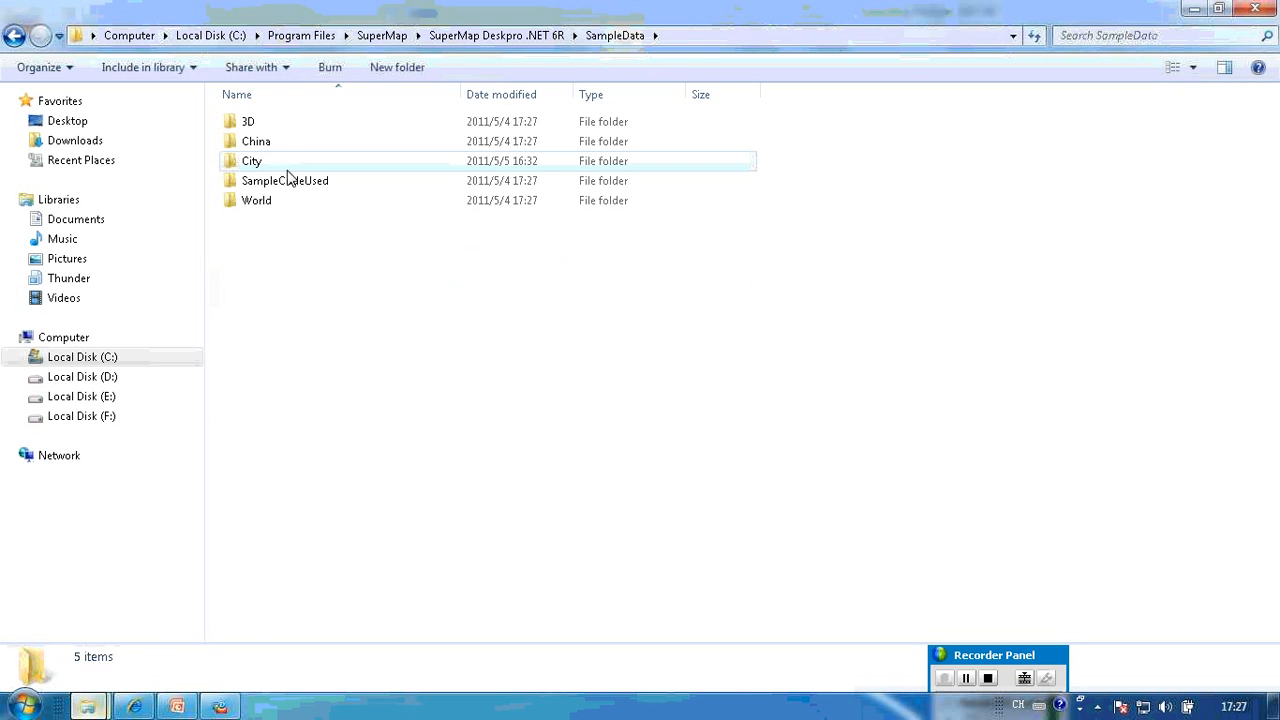
double_click(263, 128)
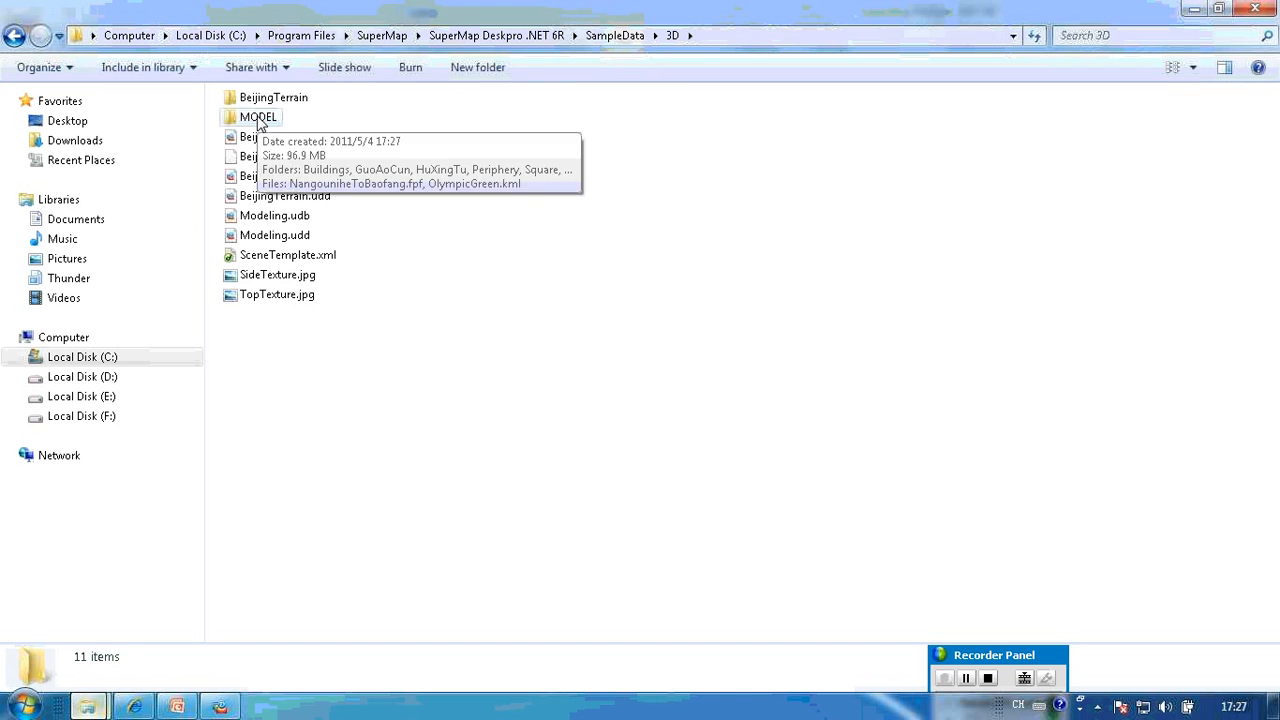
double_click(258, 118)
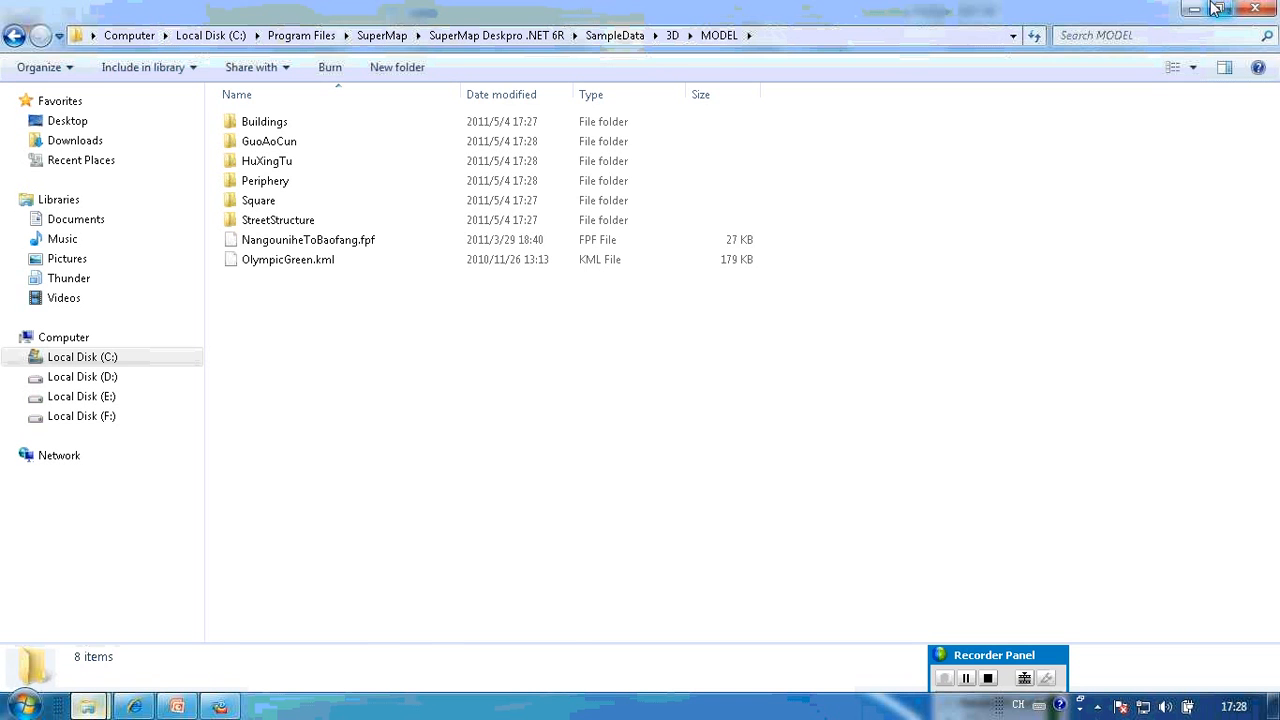
click(340, 246)
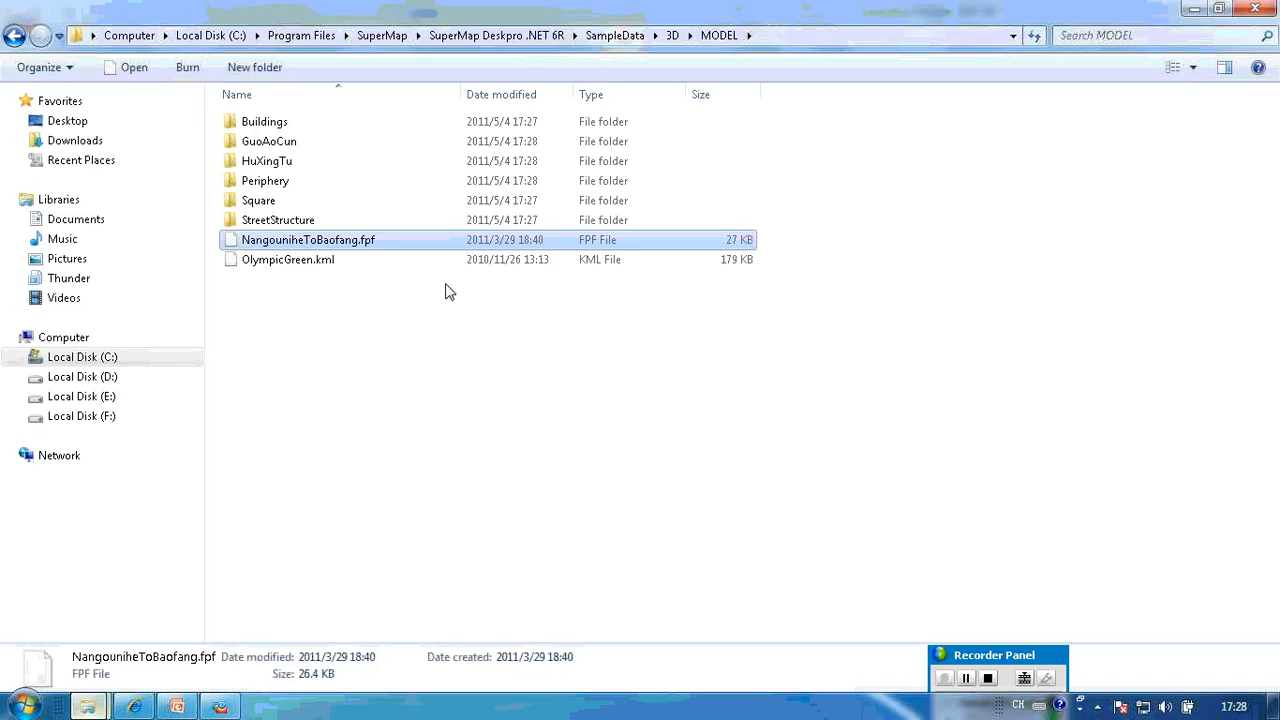
click(832, 30)
key(ctrl+c)
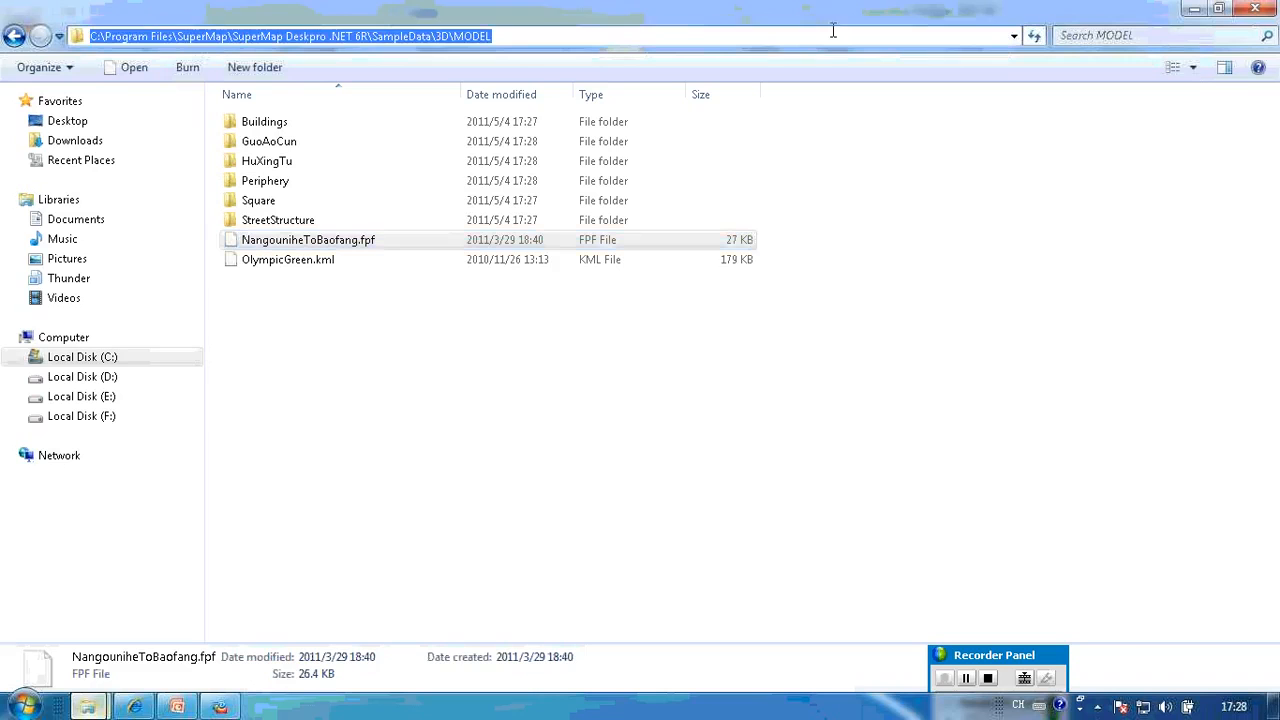
Return to SuperMap Deskpro and open the flying route NangouniheToBaofang.fpf from the copied MODEL folder path
click(220, 707)
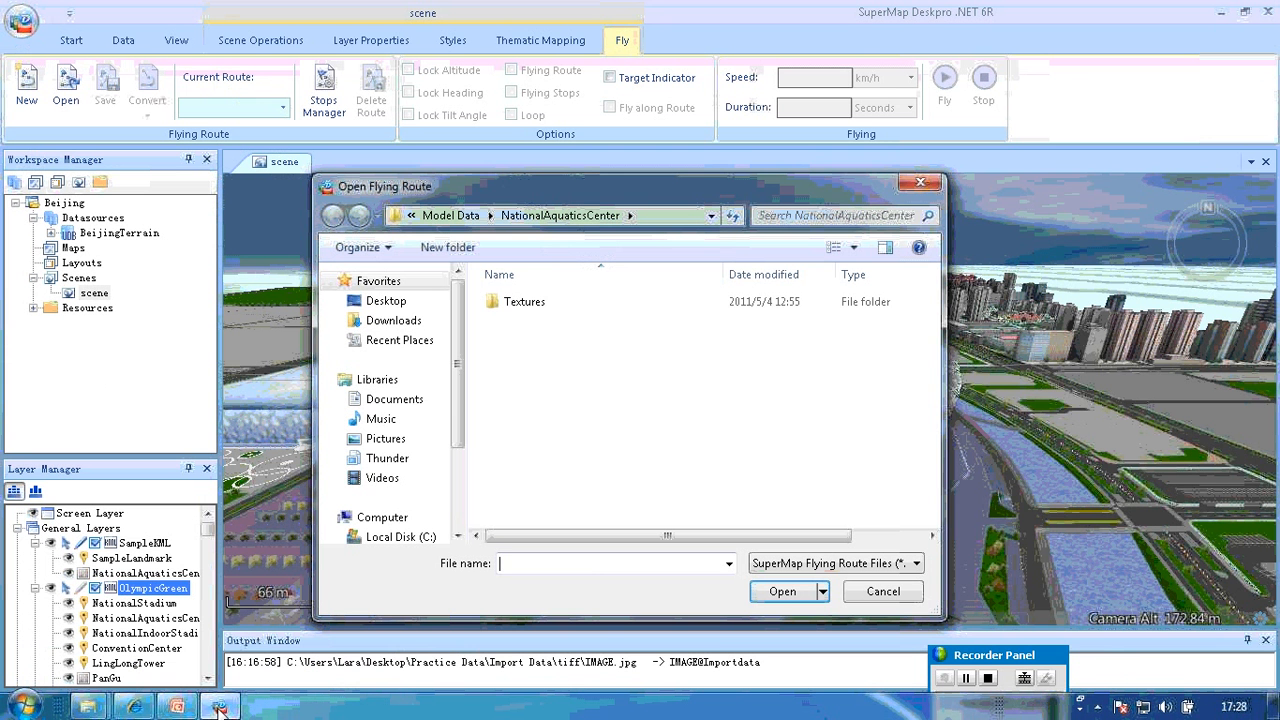
key(ctrl+v)
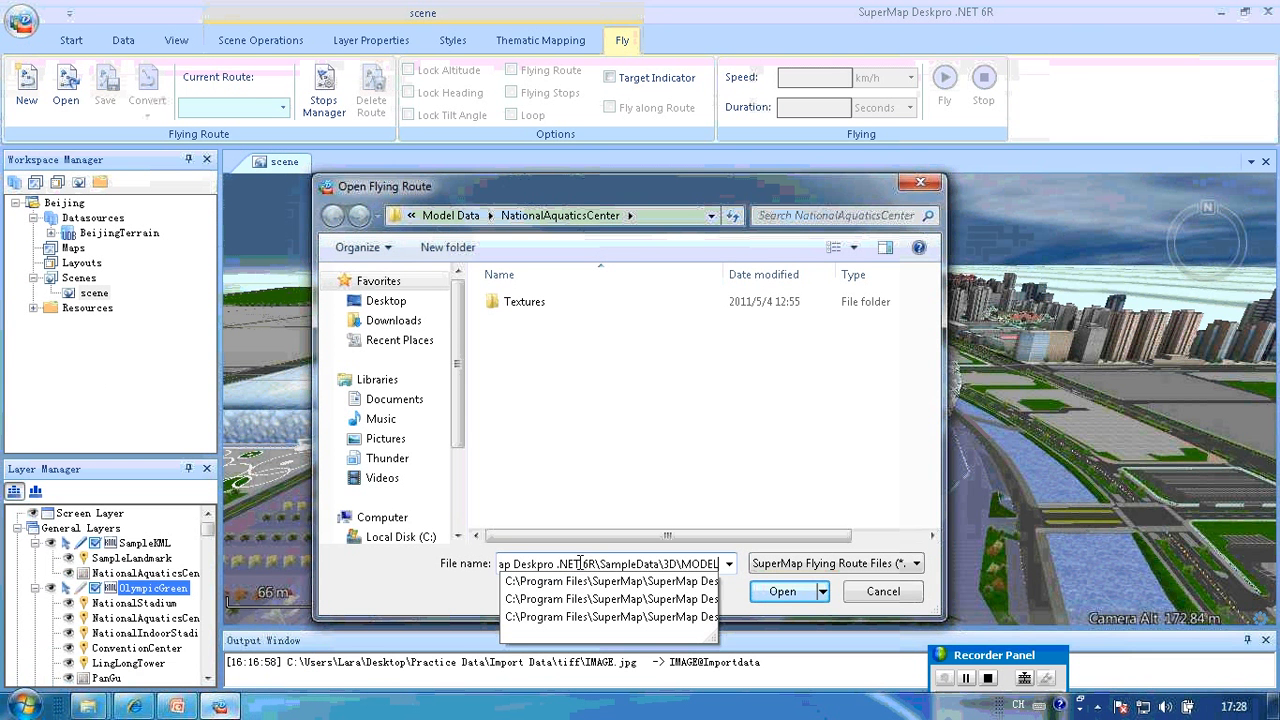
click(782, 591)
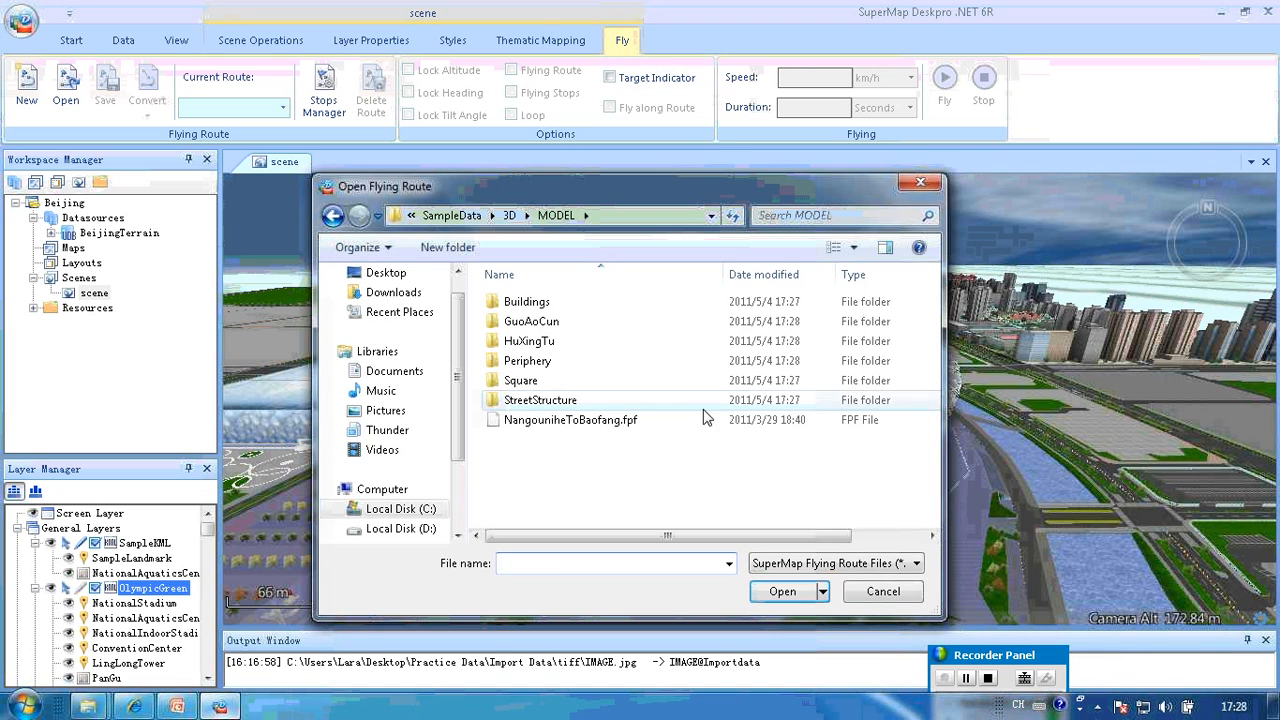
click(597, 424)
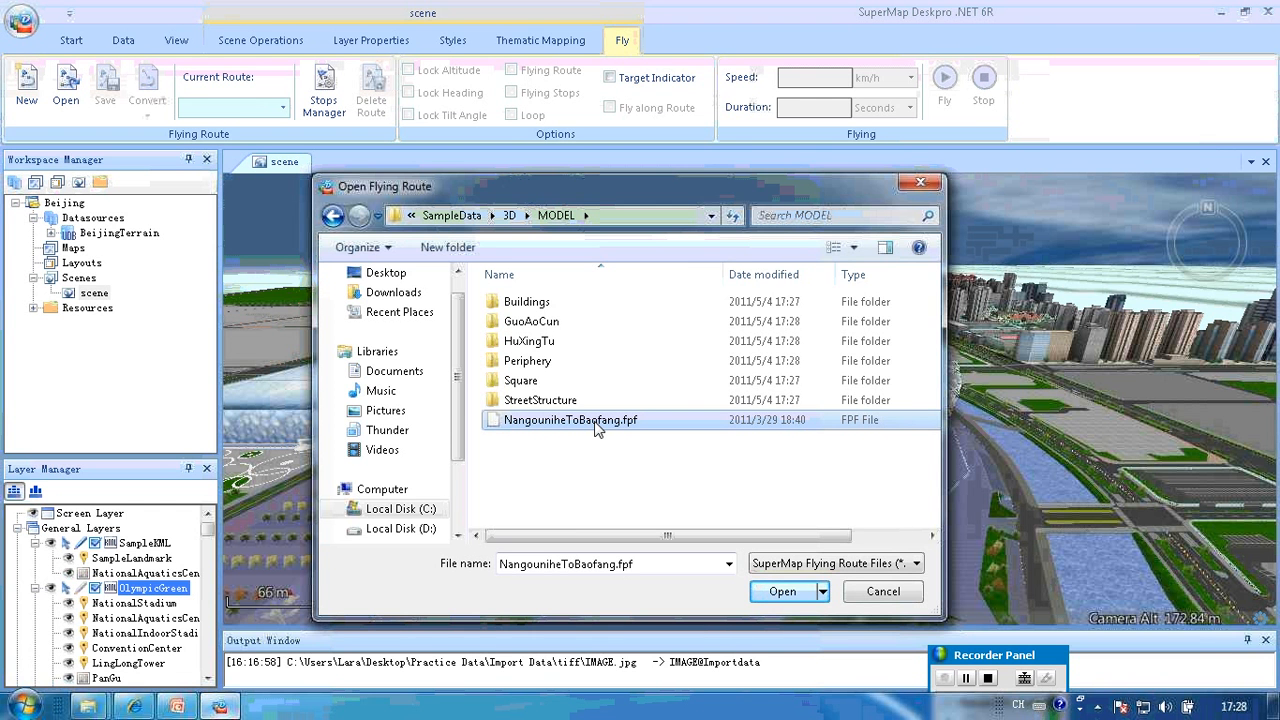
click(769, 588)
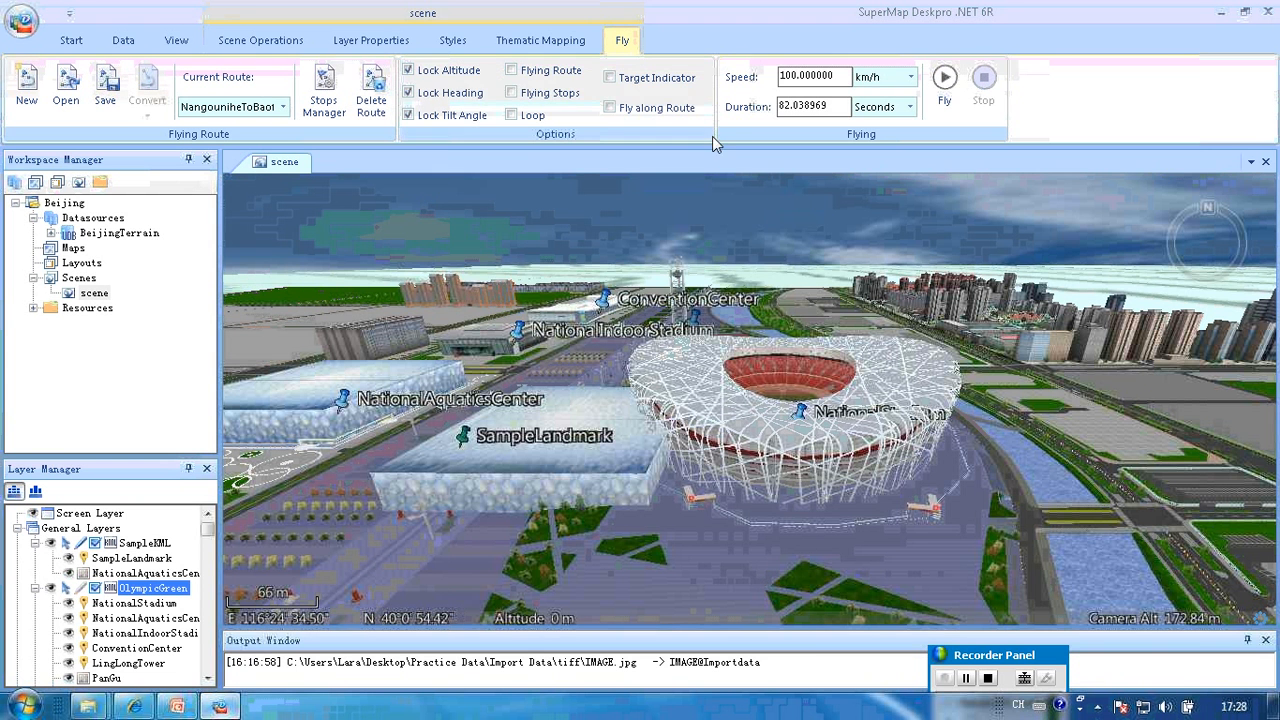
Play the flight along the NangouniheToBaofang route and stop it
click(952, 92)
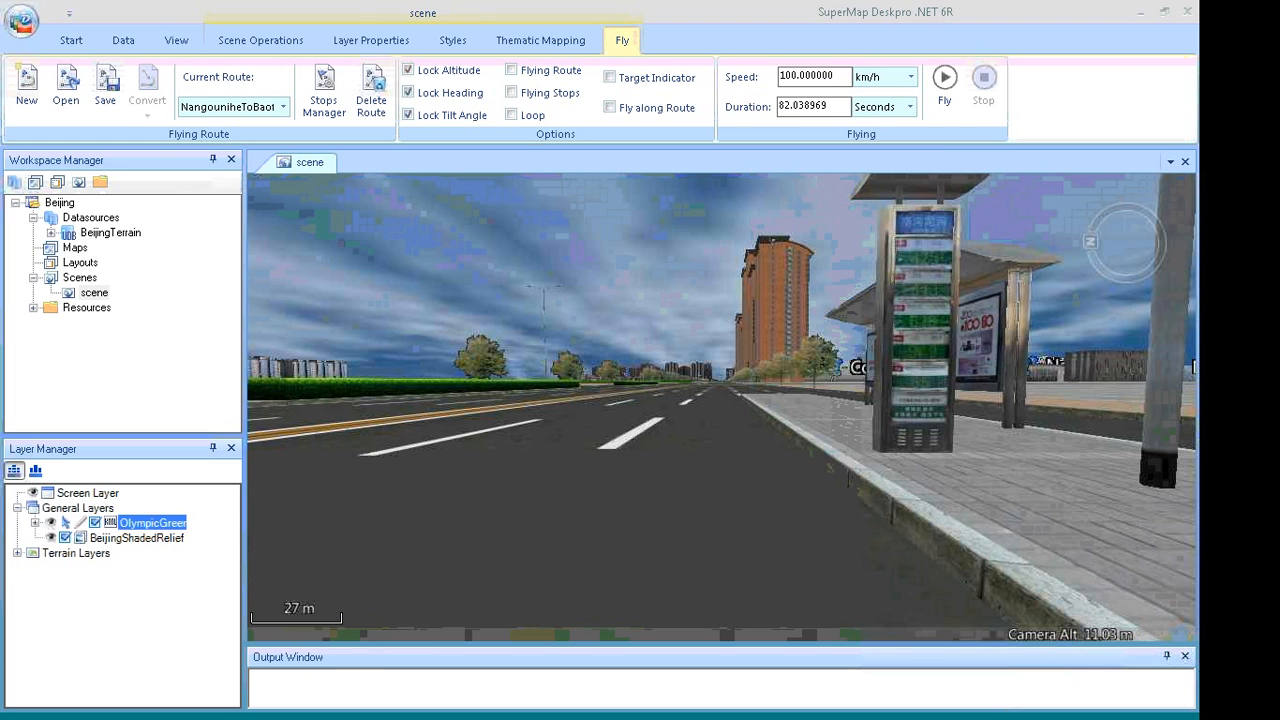
click(945, 80)
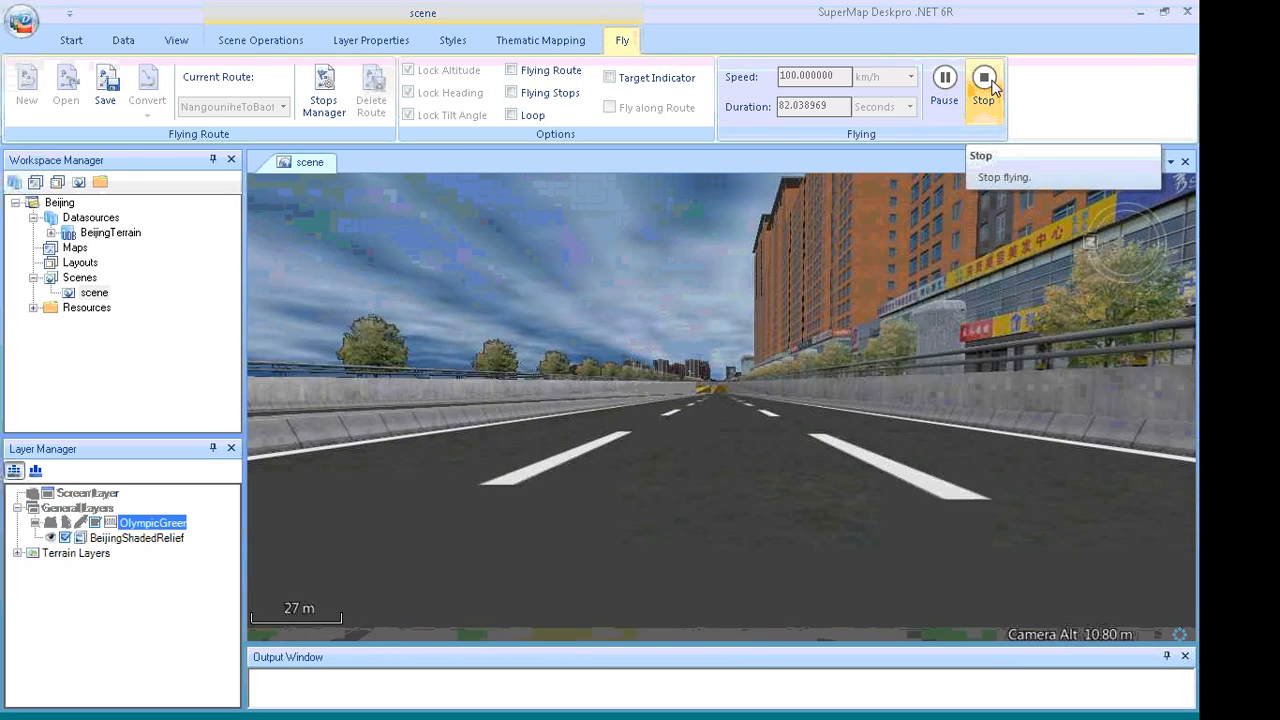
click(990, 86)
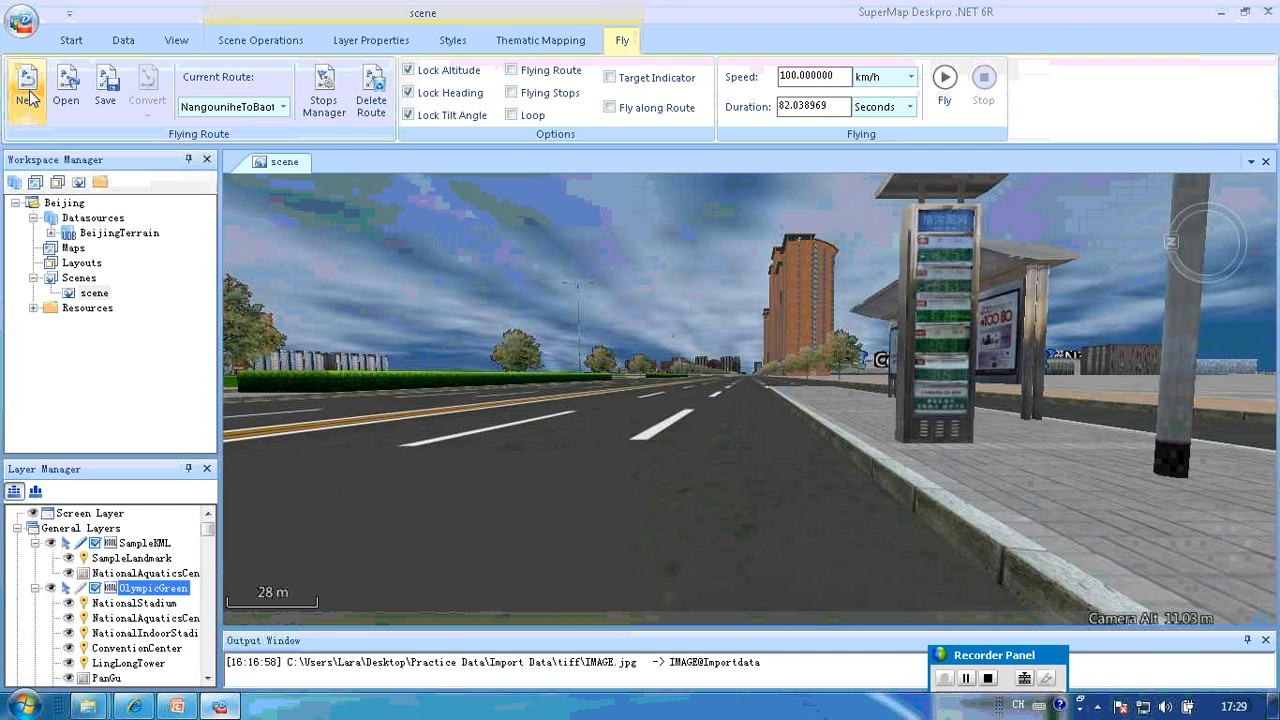
Create a new flying route and pick four stops in succession along the road in the scene
click(29, 95)
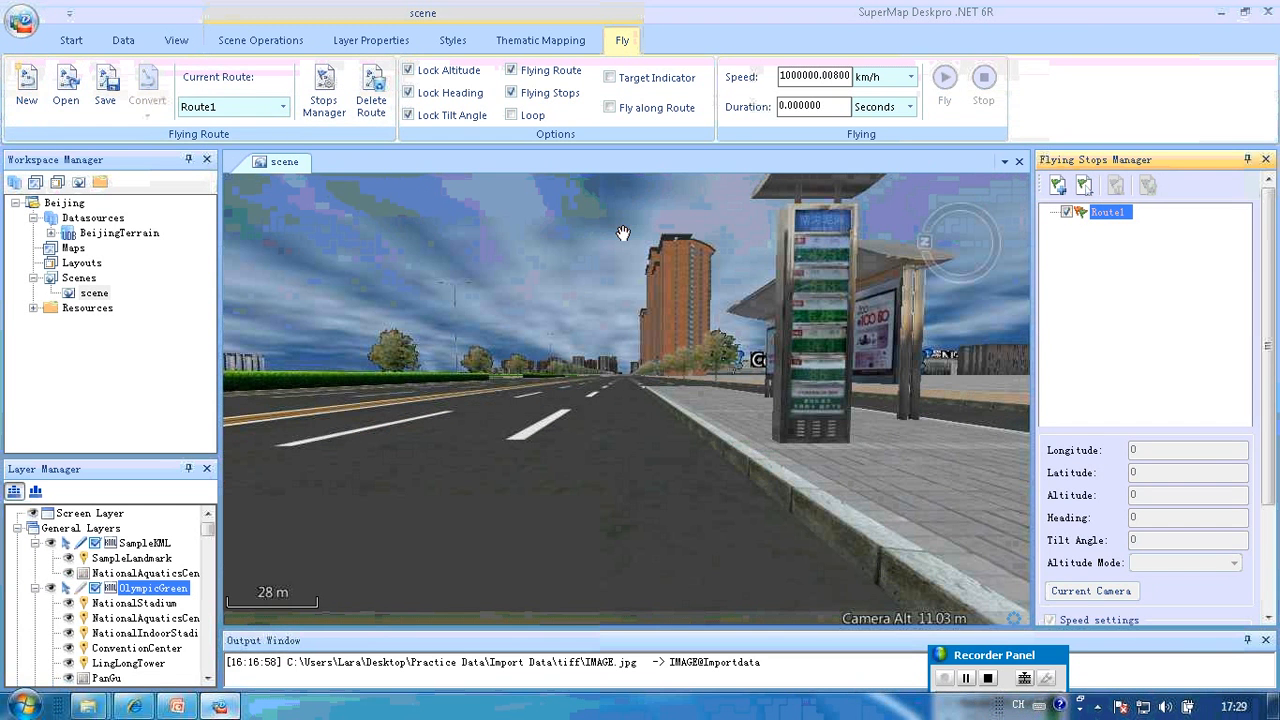
click(1088, 190)
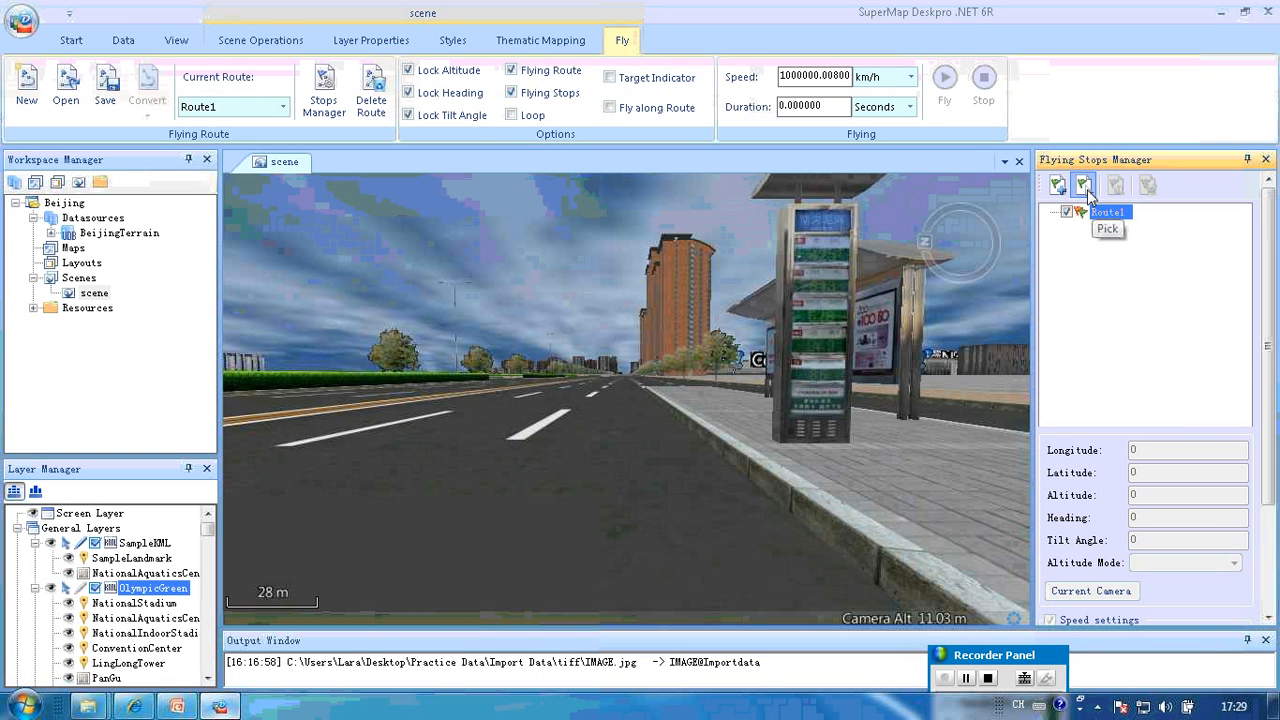
click(594, 587)
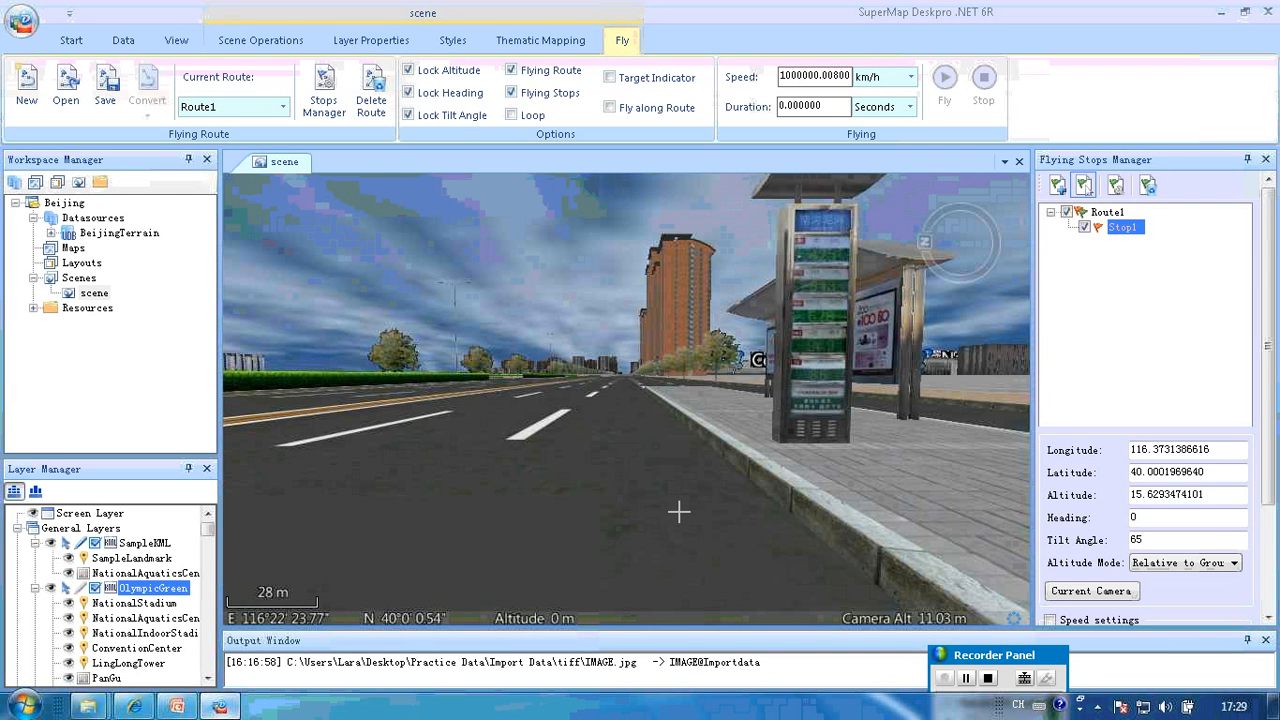
click(591, 516)
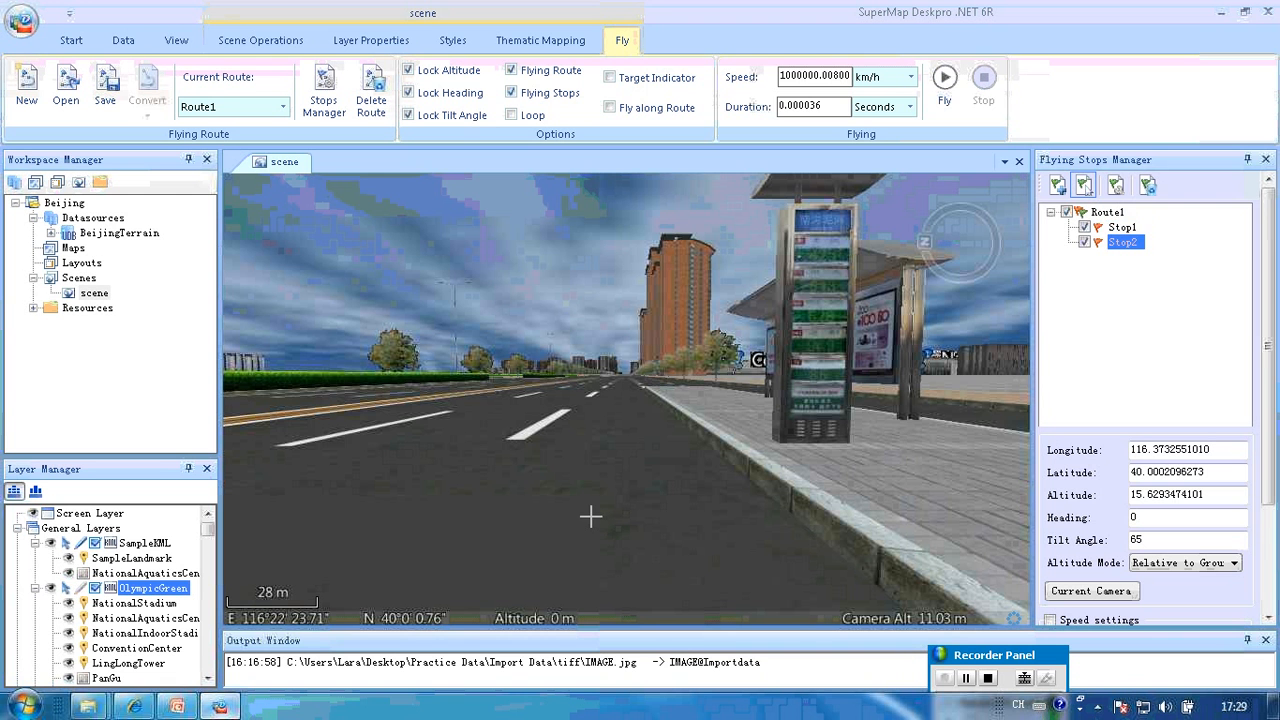
click(595, 450)
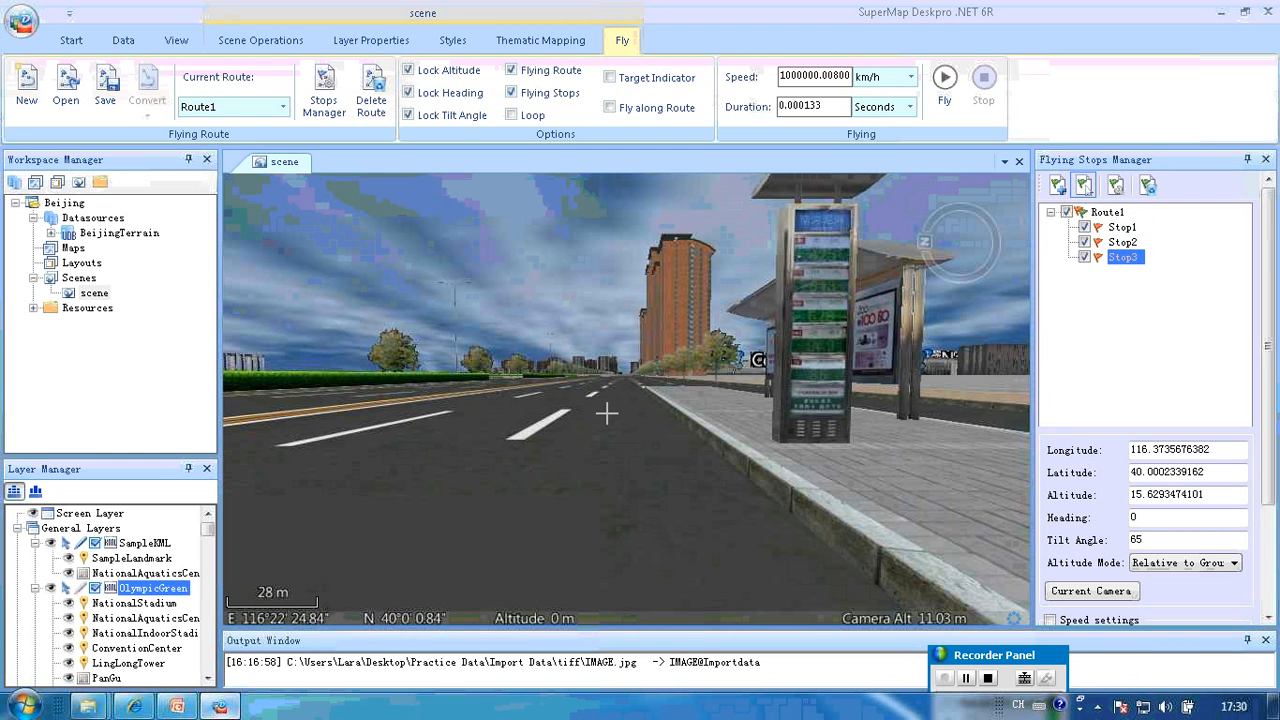
click(598, 410)
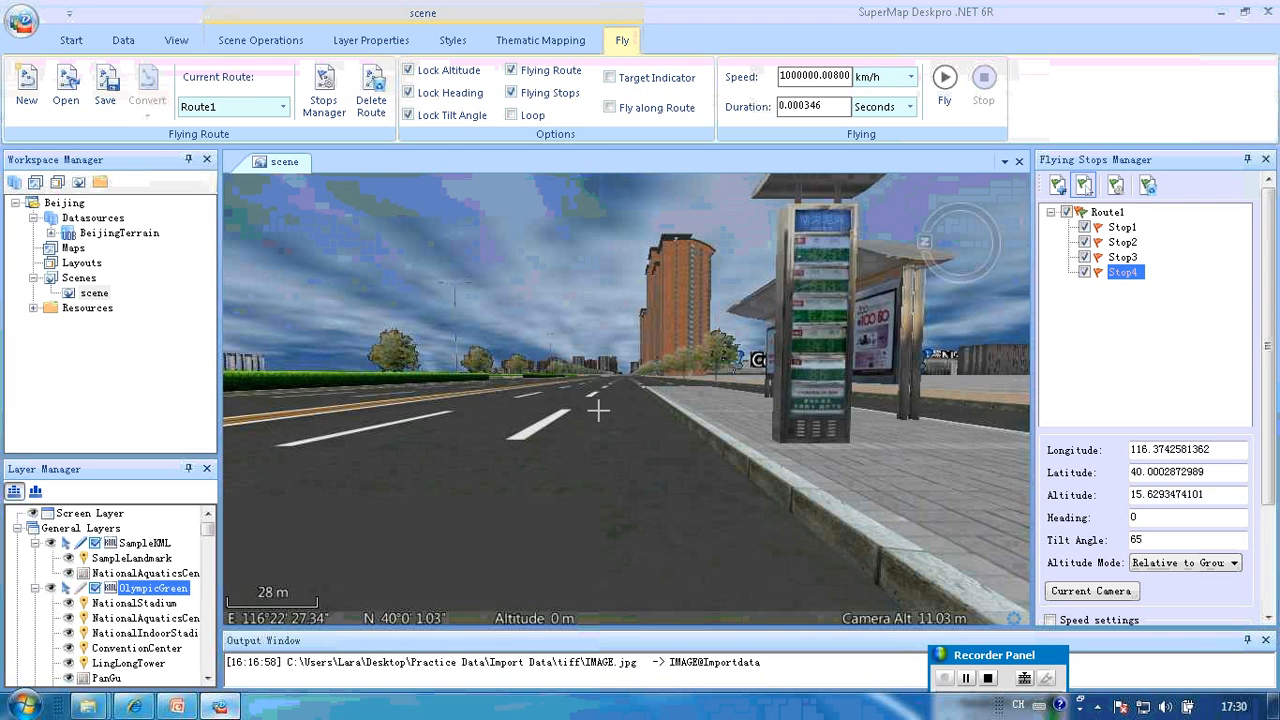
Delete the third stop from the new route and examine the longitude and latitude of the last stop
click(1122, 259)
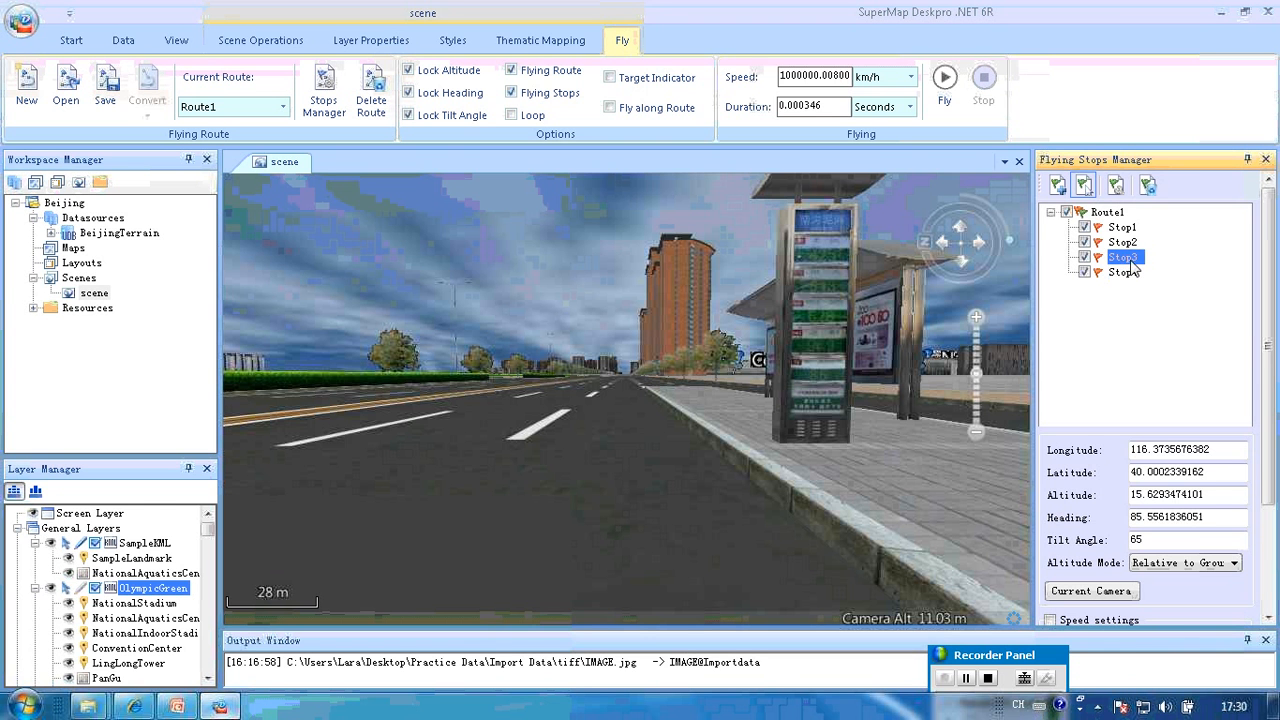
click(1148, 197)
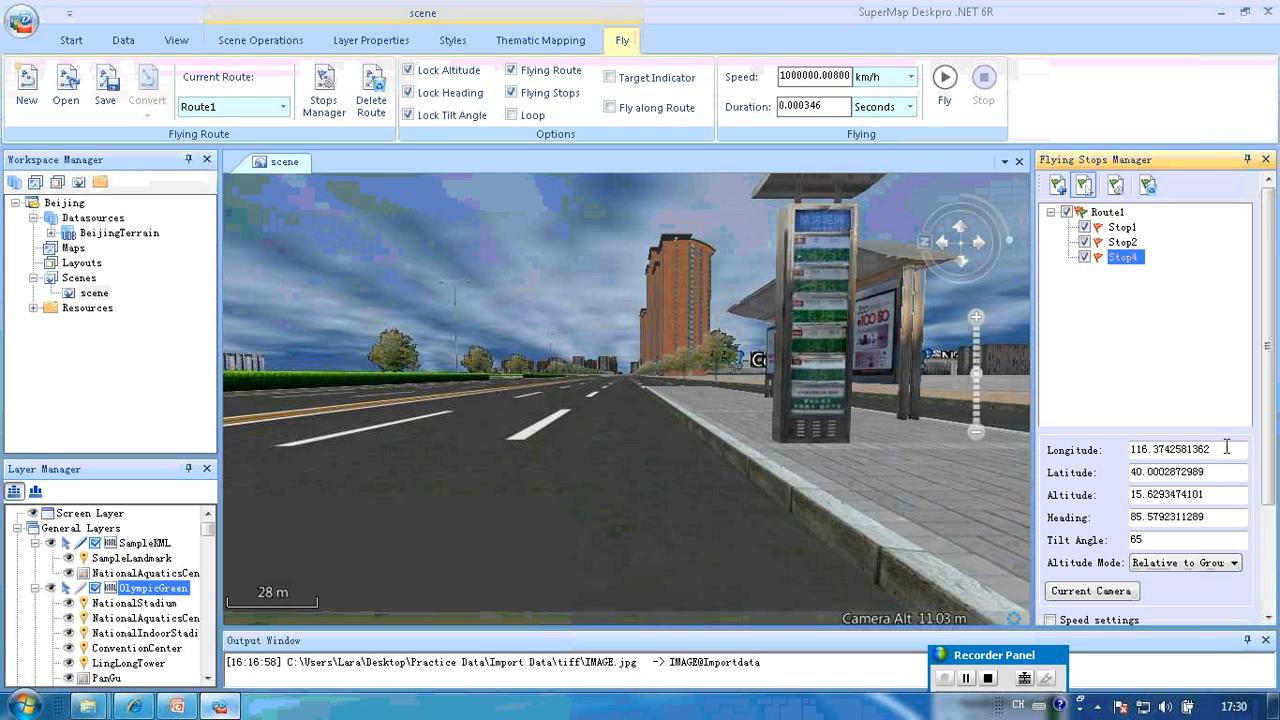
drag(1228, 449, 1132, 448)
drag(1208, 471, 1130, 470)
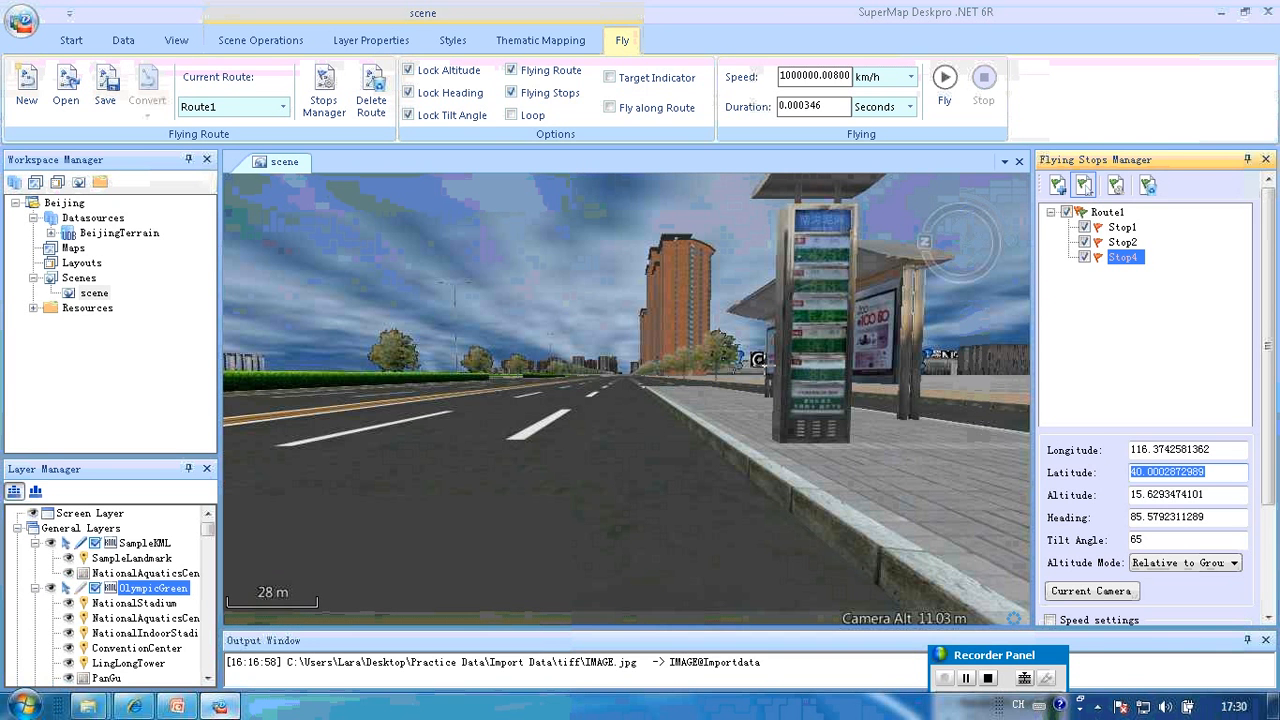
Save the flying route as SampleFlyRoute.fpf in the MODEL folder and close the flying stops manager
click(108, 90)
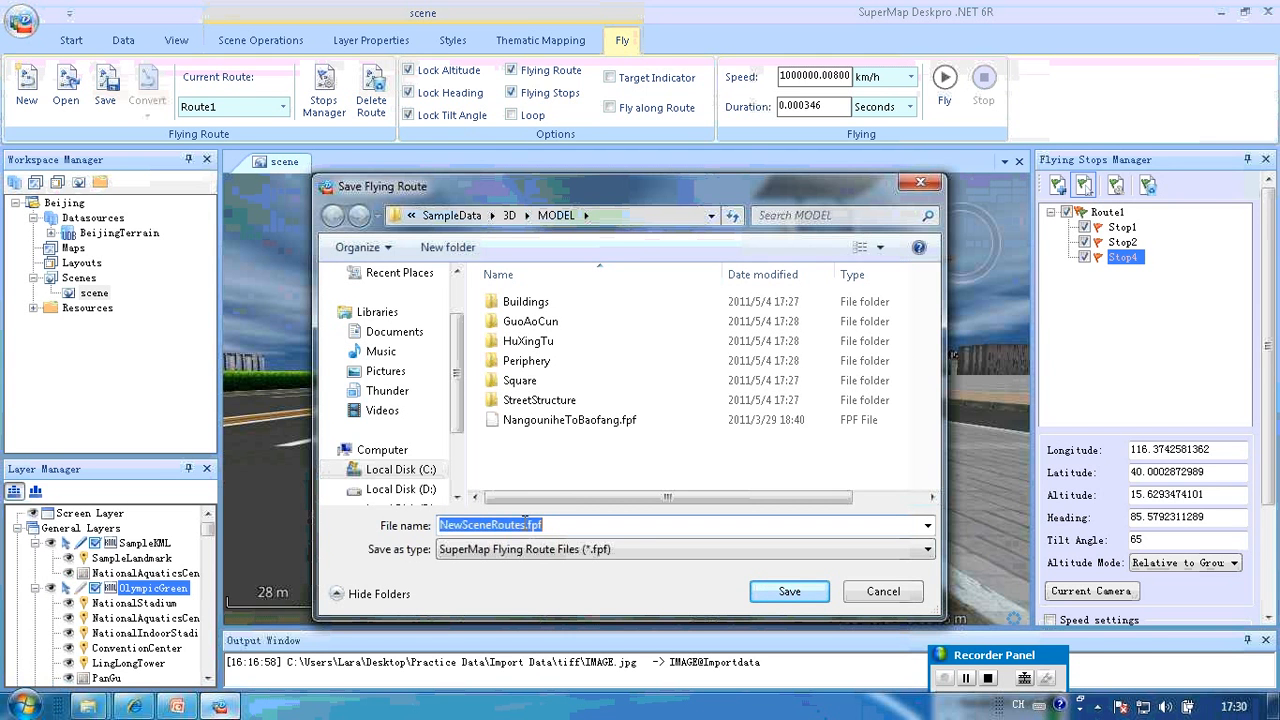
drag(529, 525, 440, 525)
text(Sample)
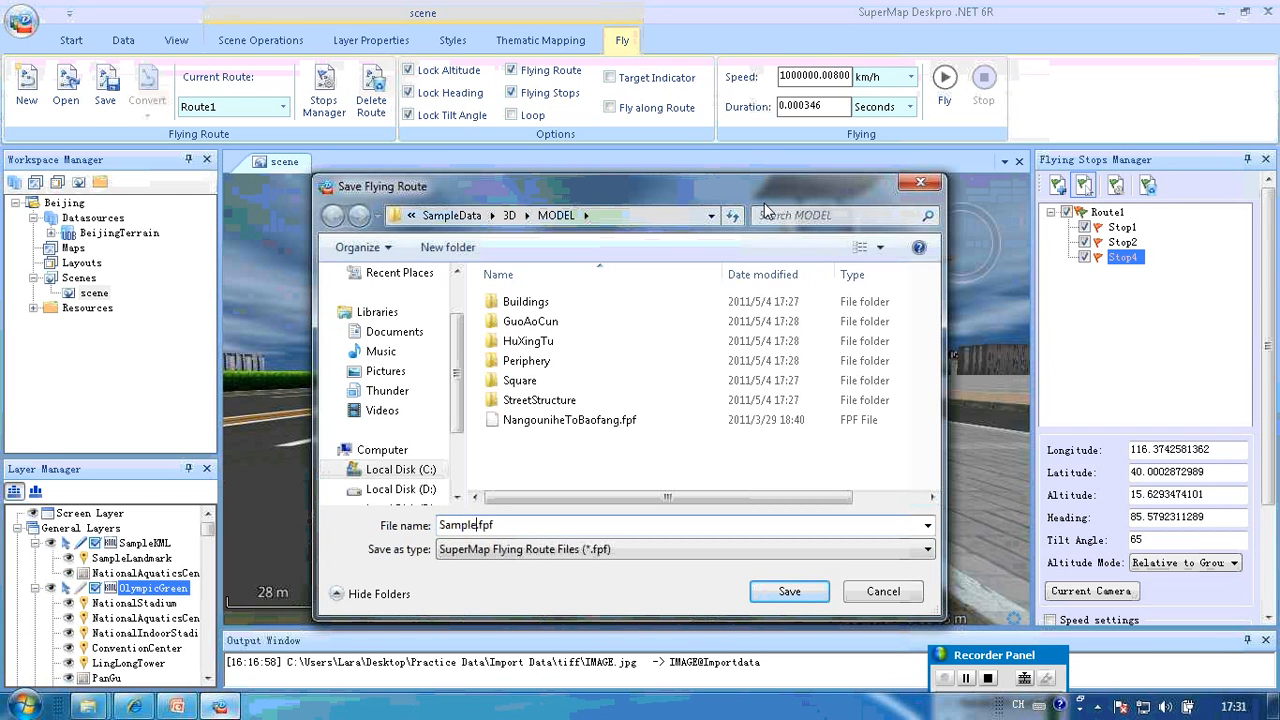
text(FlyRoute)
click(789, 591)
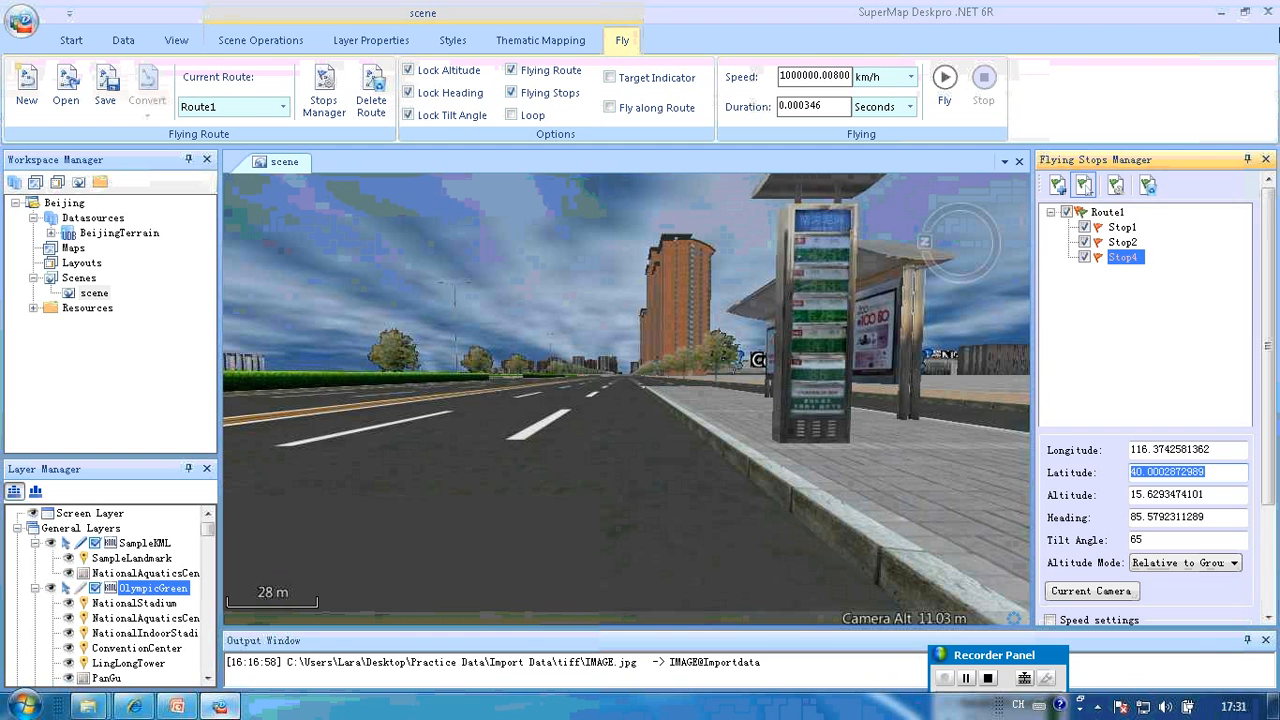
click(1266, 160)
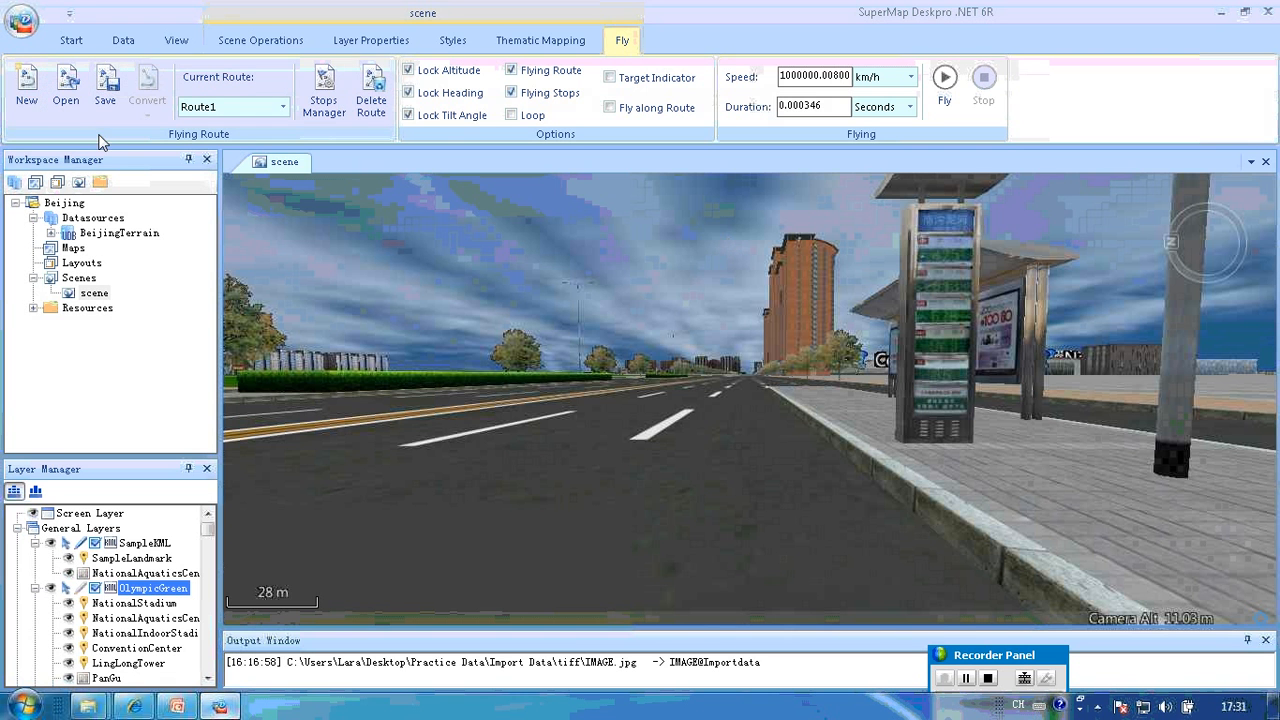
Open the flying route NangouniheToBaofang.fpf from the MODEL folder, play its flight and stop it
click(66, 100)
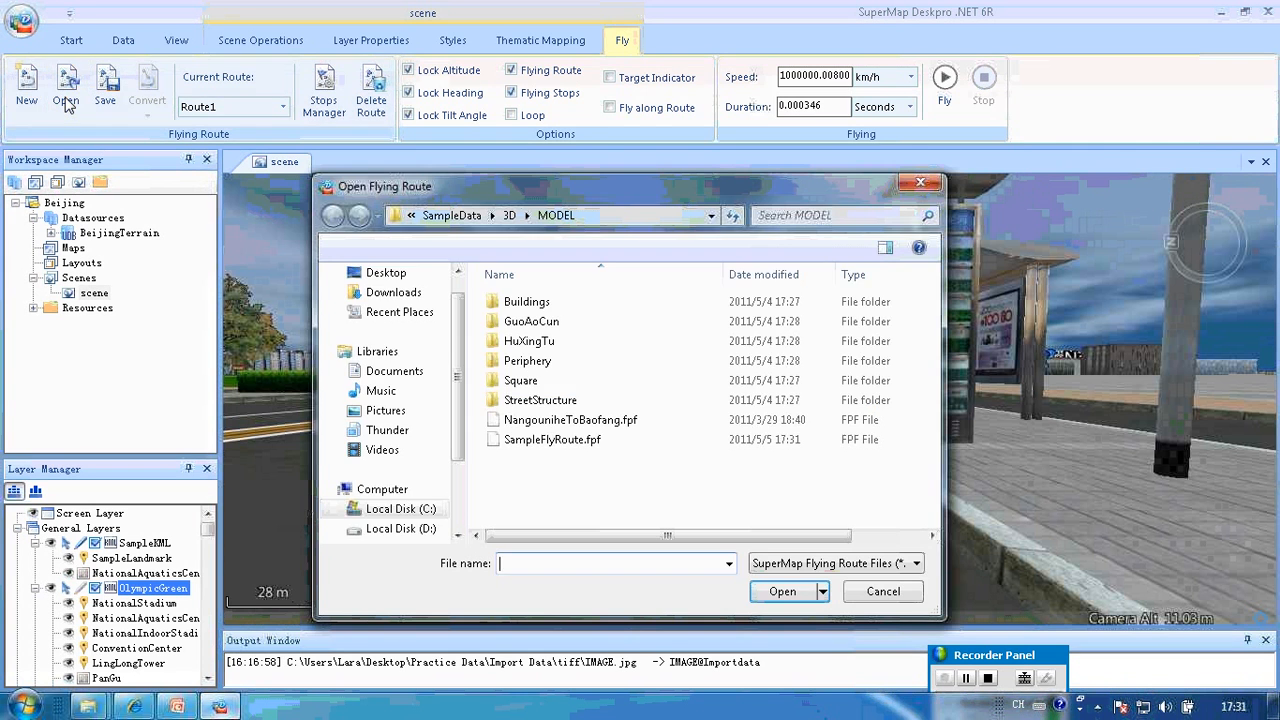
click(552, 440)
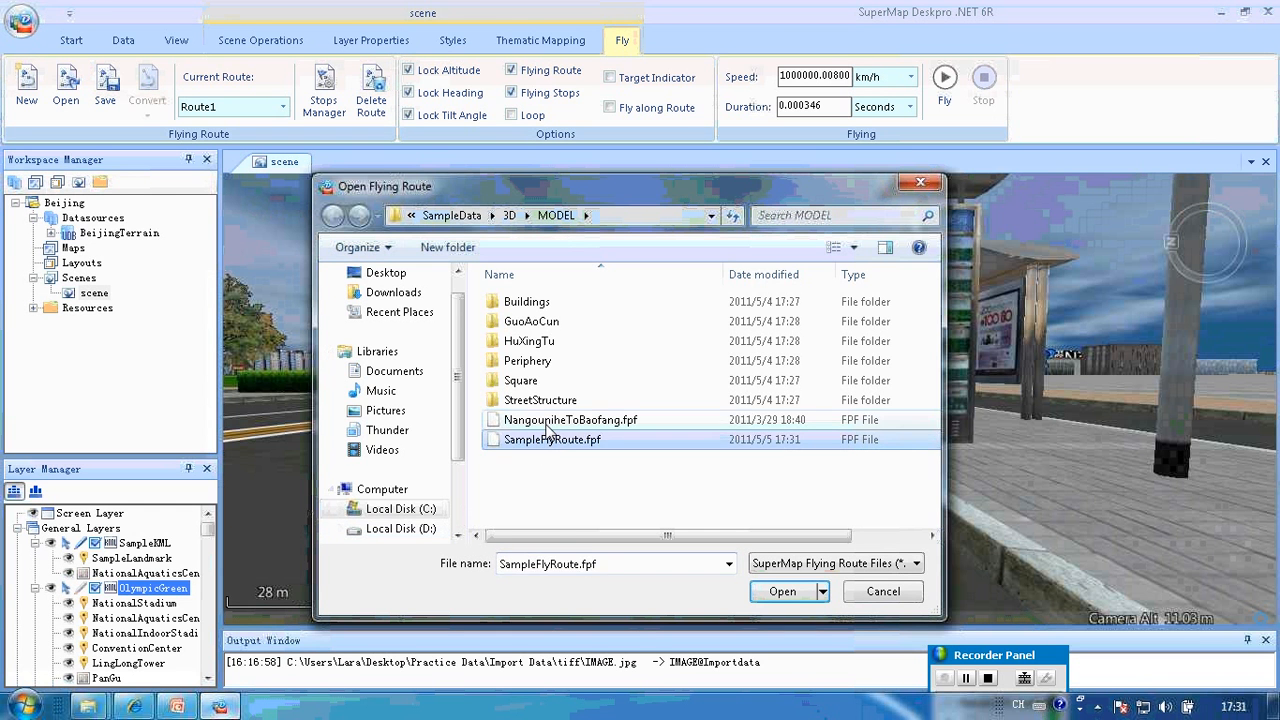
click(548, 422)
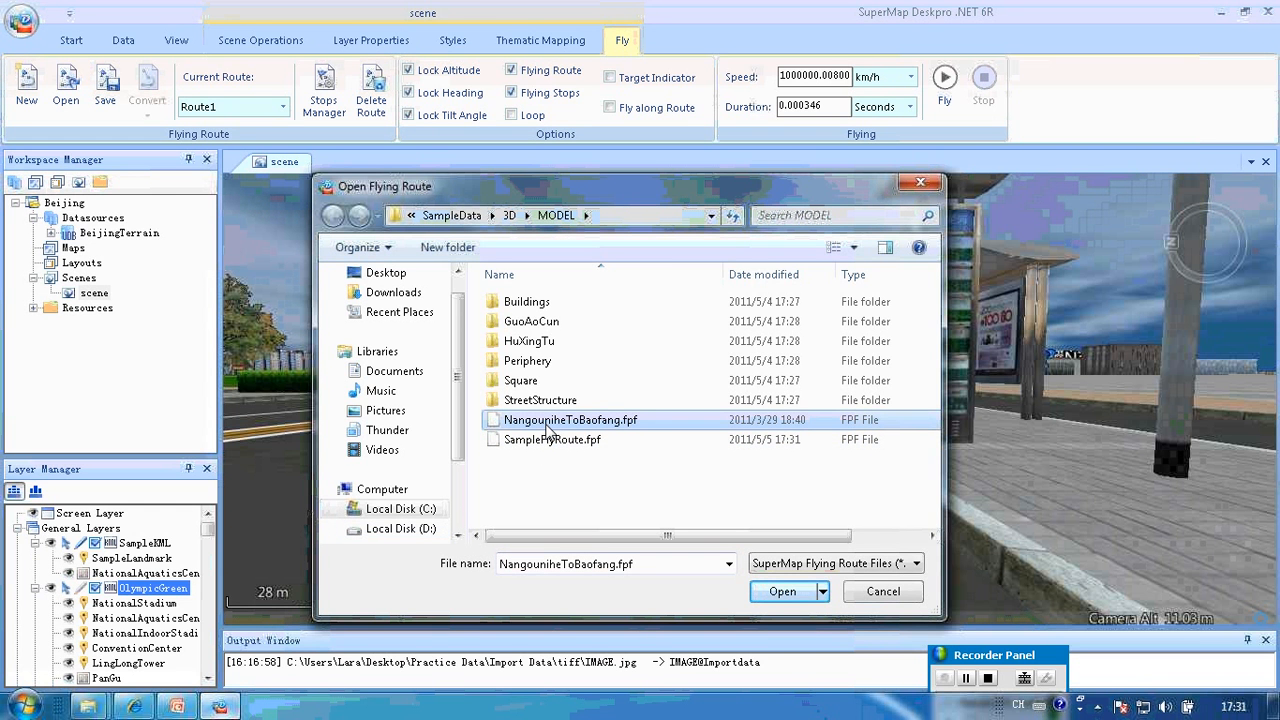
click(783, 591)
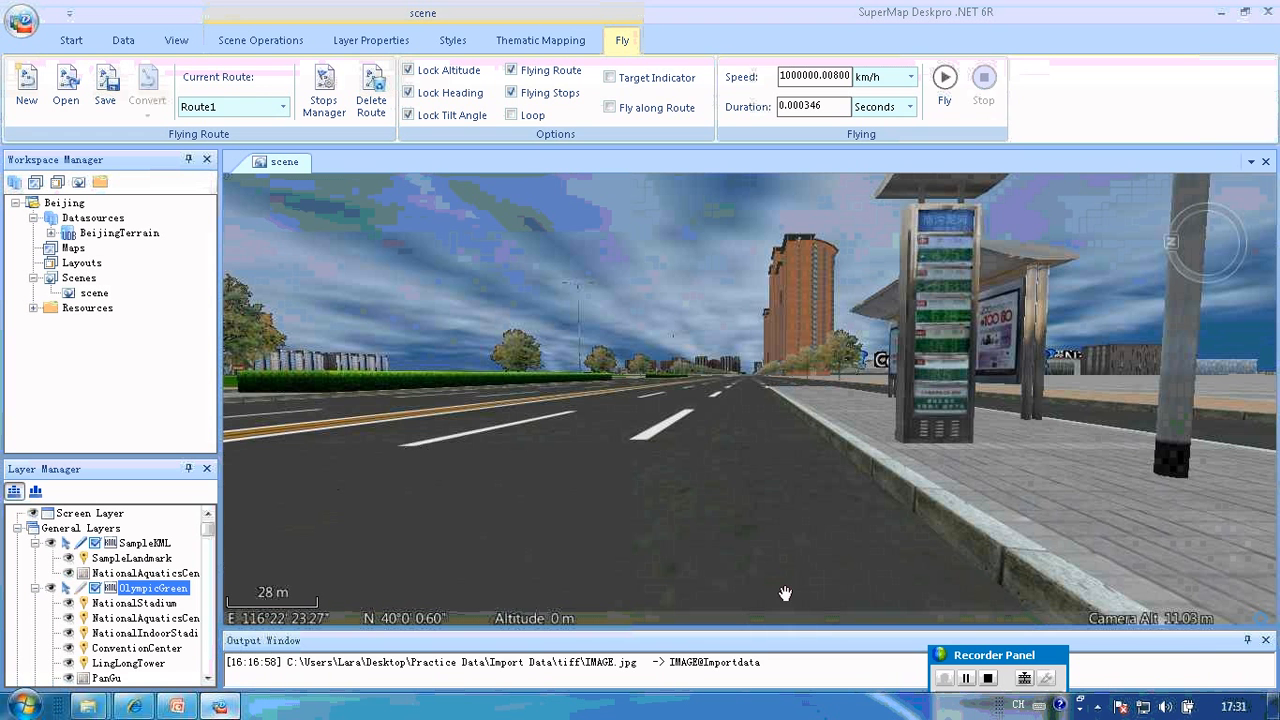
click(947, 85)
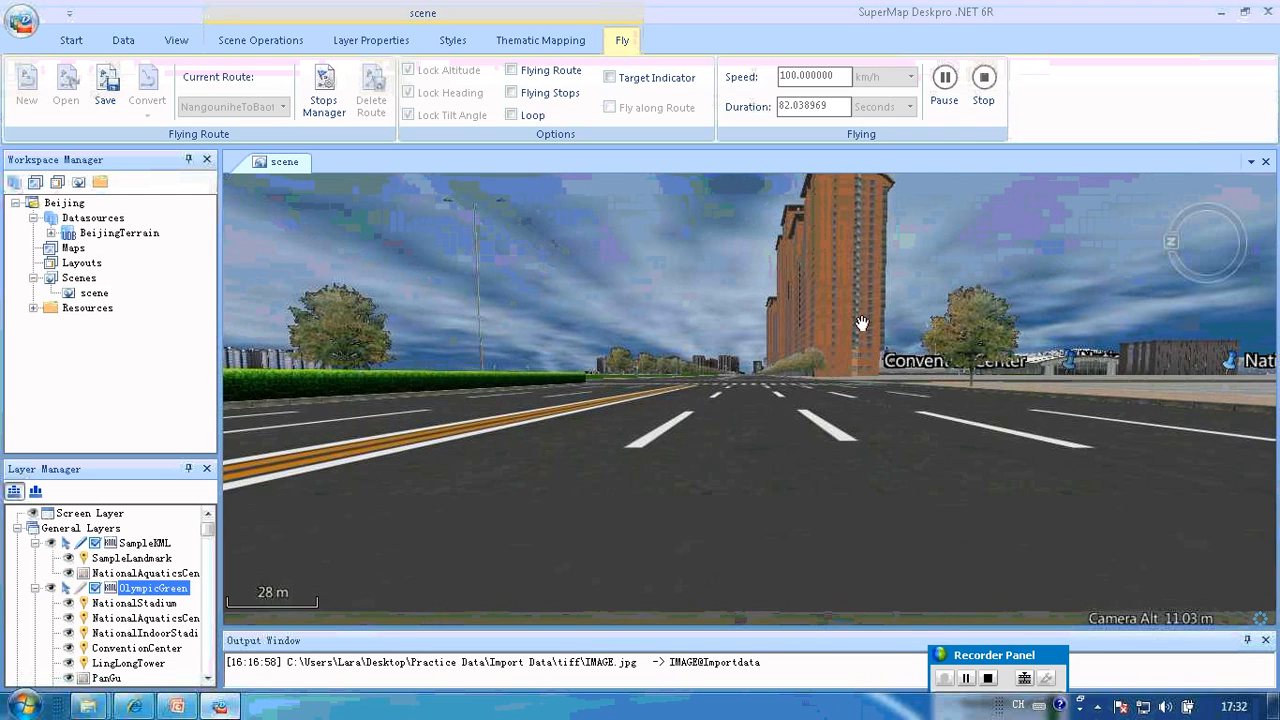
click(984, 85)
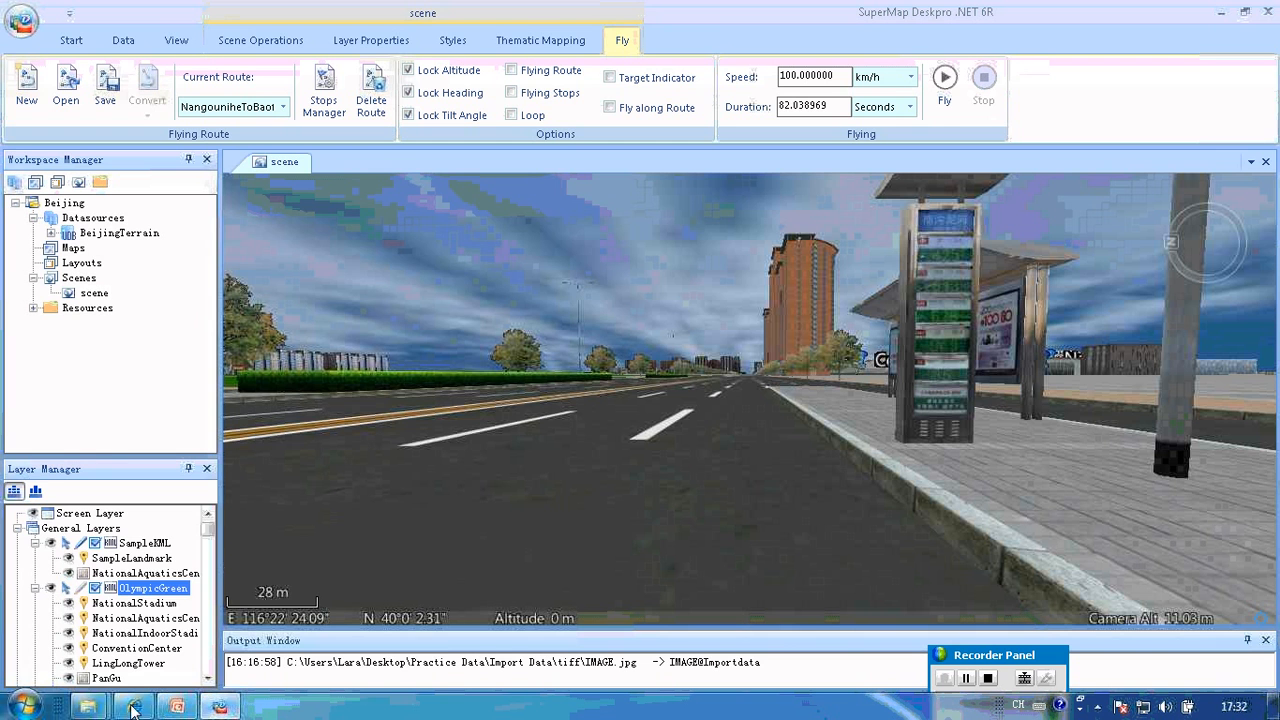
Switch to Windows Explorer, open the Rapid Modeling folder in Practice Data, and place its restored window over SuperMap Deskpro with the workspace tree uncovered
mouse_move(88, 706)
click(160, 658)
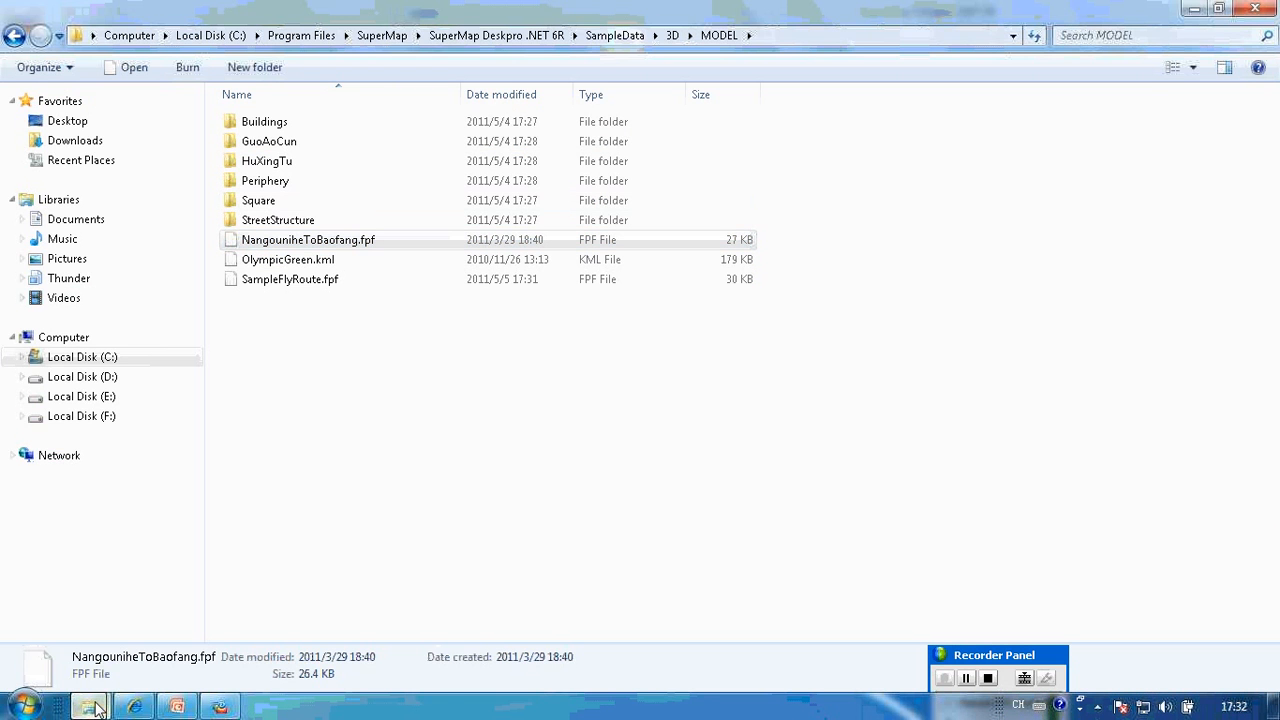
mouse_move(88, 706)
click(275, 628)
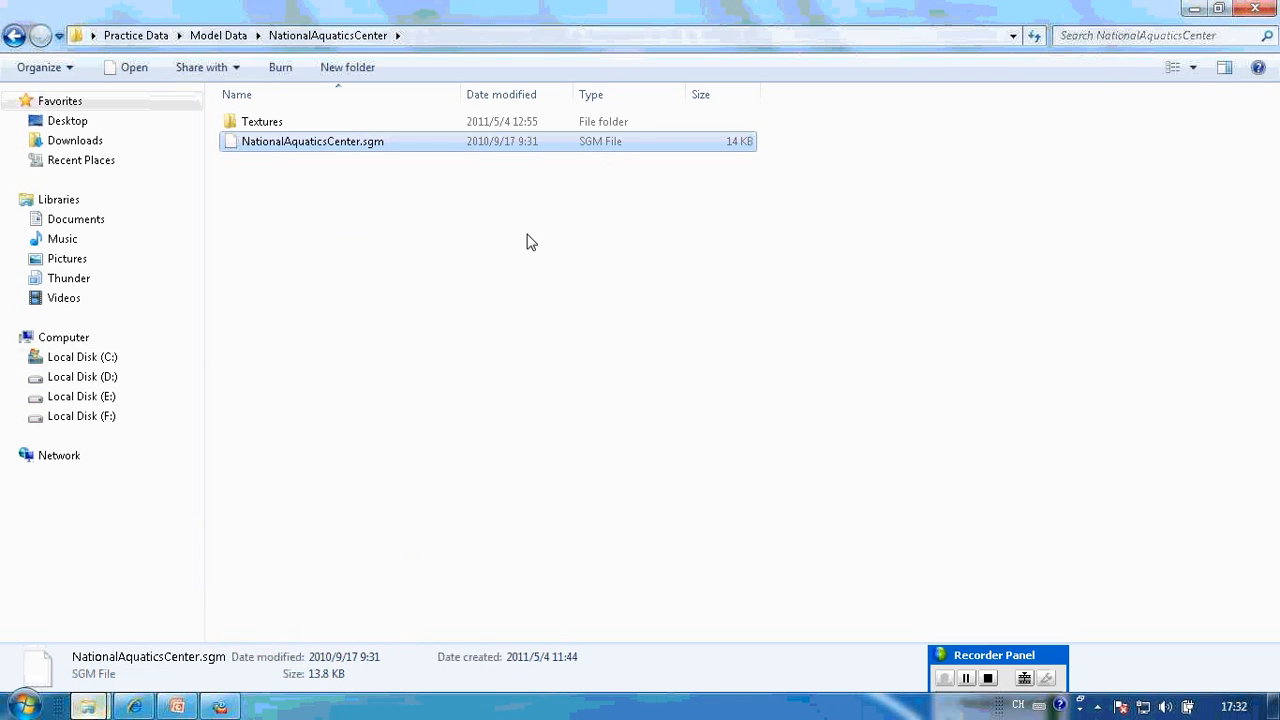
click(166, 34)
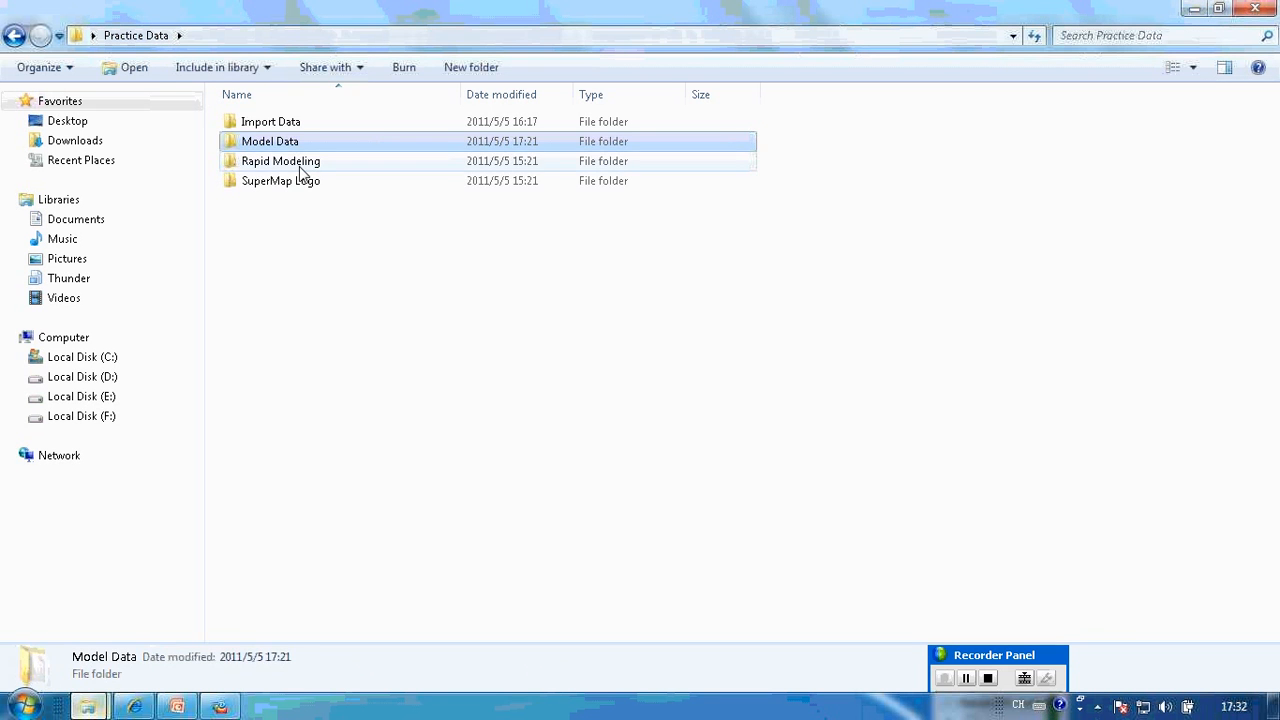
click(300, 168)
double_click(300, 166)
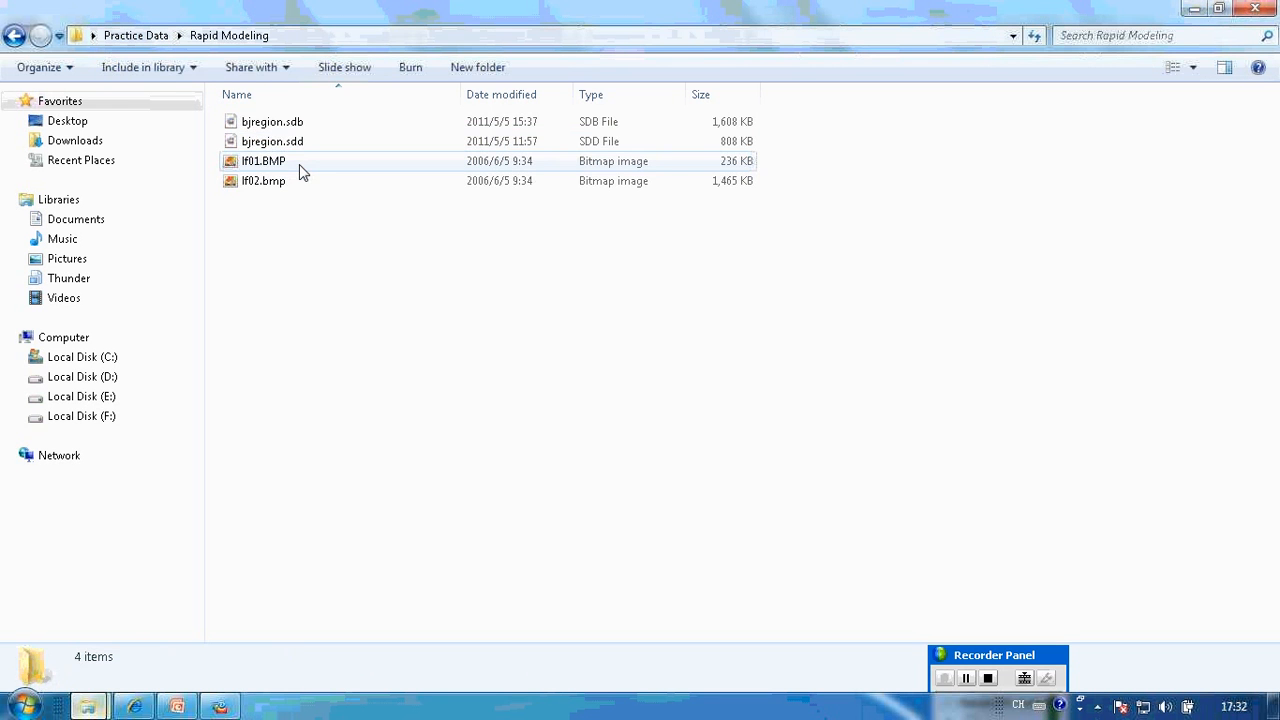
click(1218, 9)
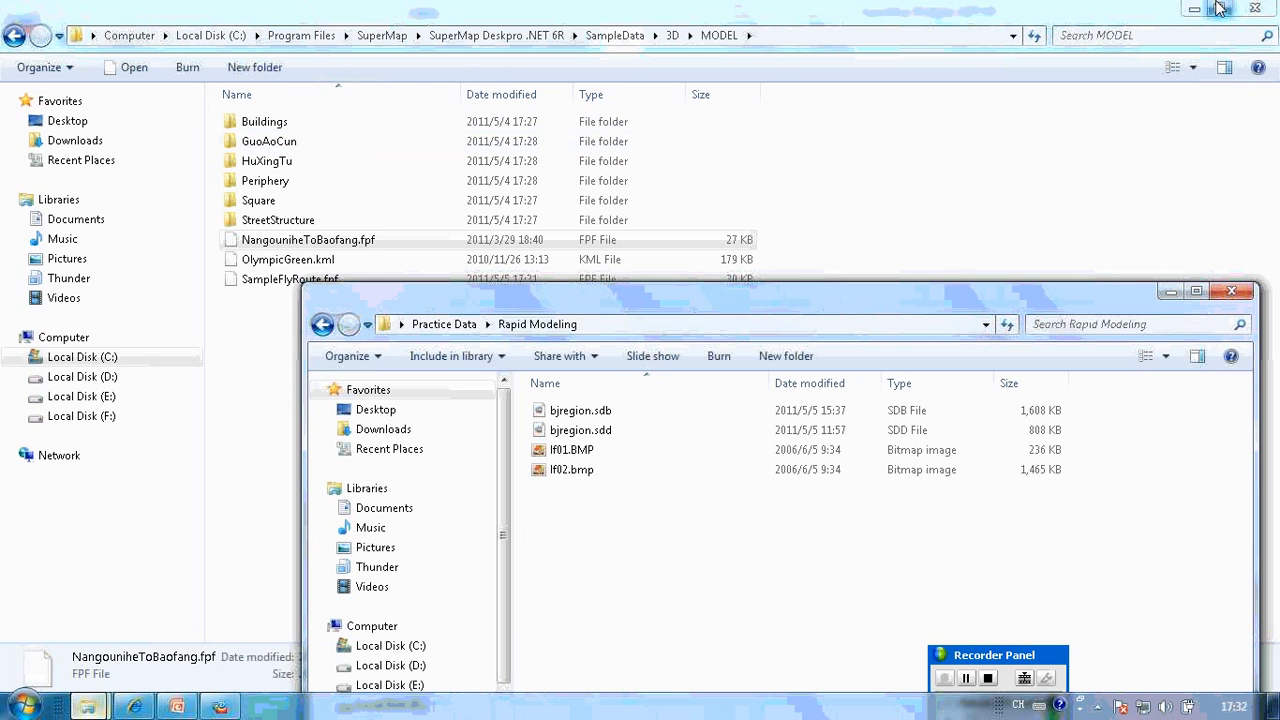
click(1194, 9)
click(932, 313)
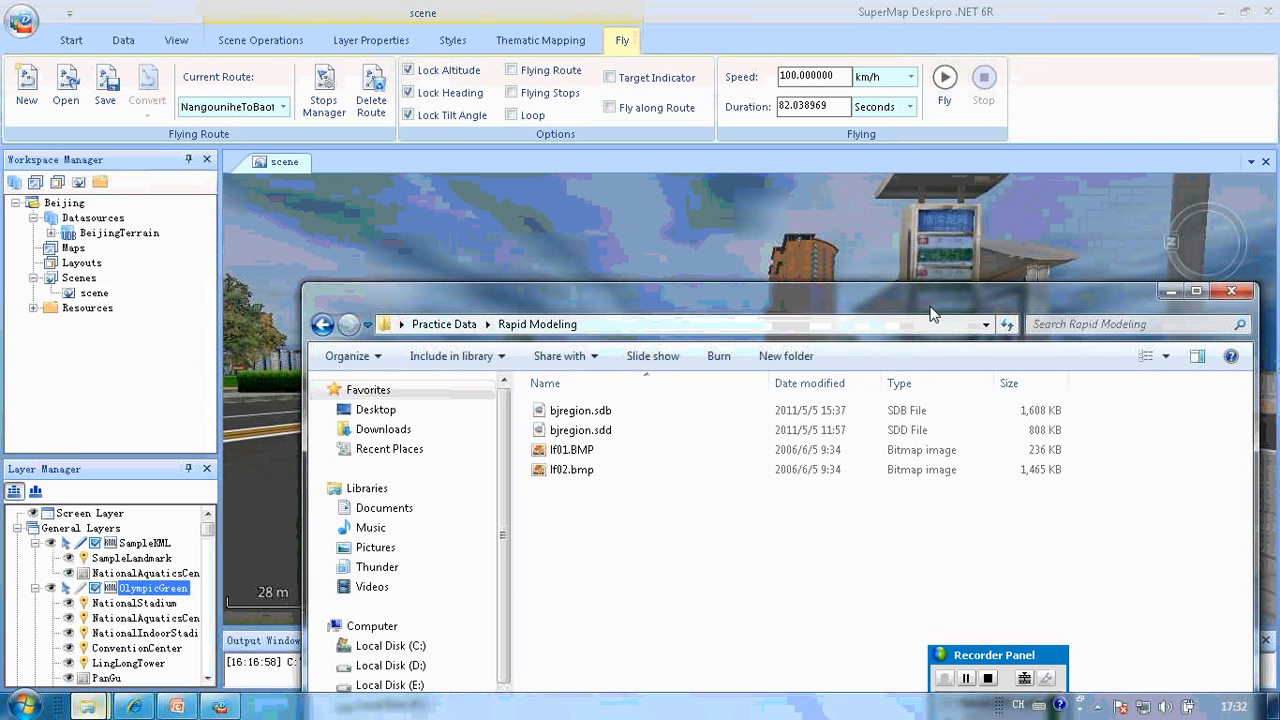
drag(933, 295, 956, 212)
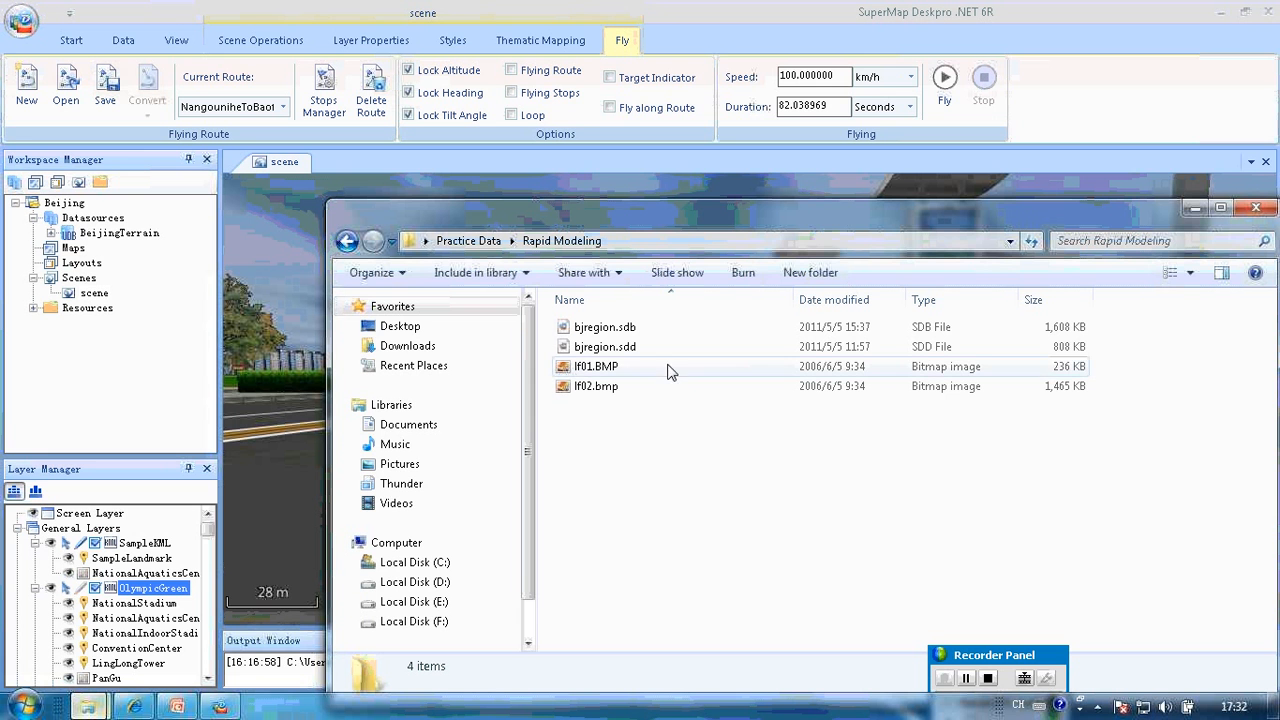
Load bjregion.sdb from the Rapid Modeling folder as a workspace datasource, minimize Explorer and expand the datasource in SuperMap Deskpro
click(617, 335)
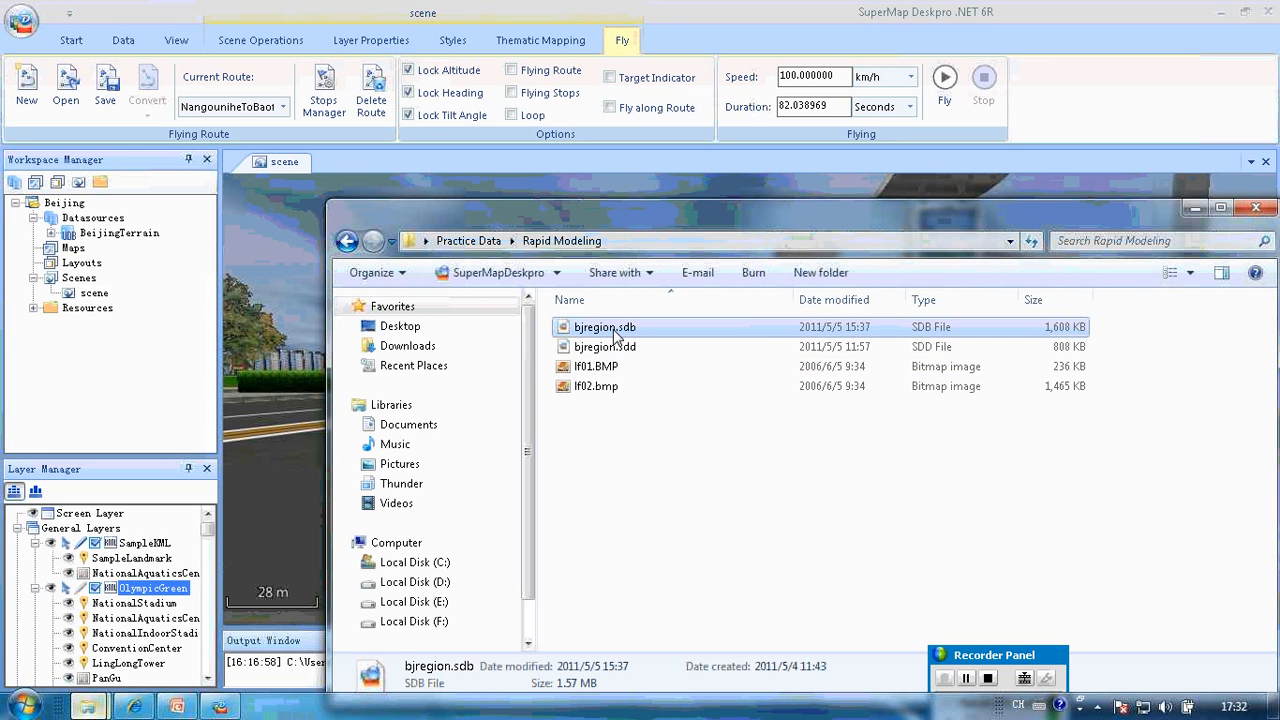
drag(614, 331, 109, 312)
drag(112, 318, 112, 318)
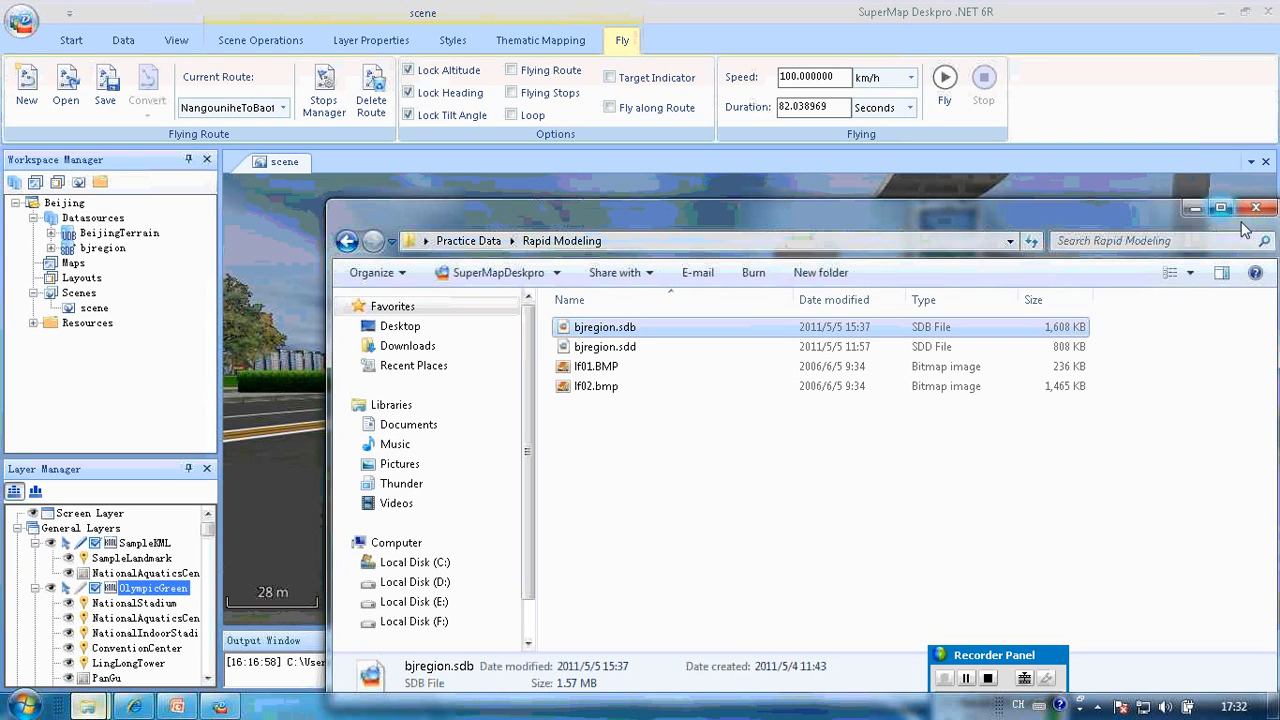
click(1196, 209)
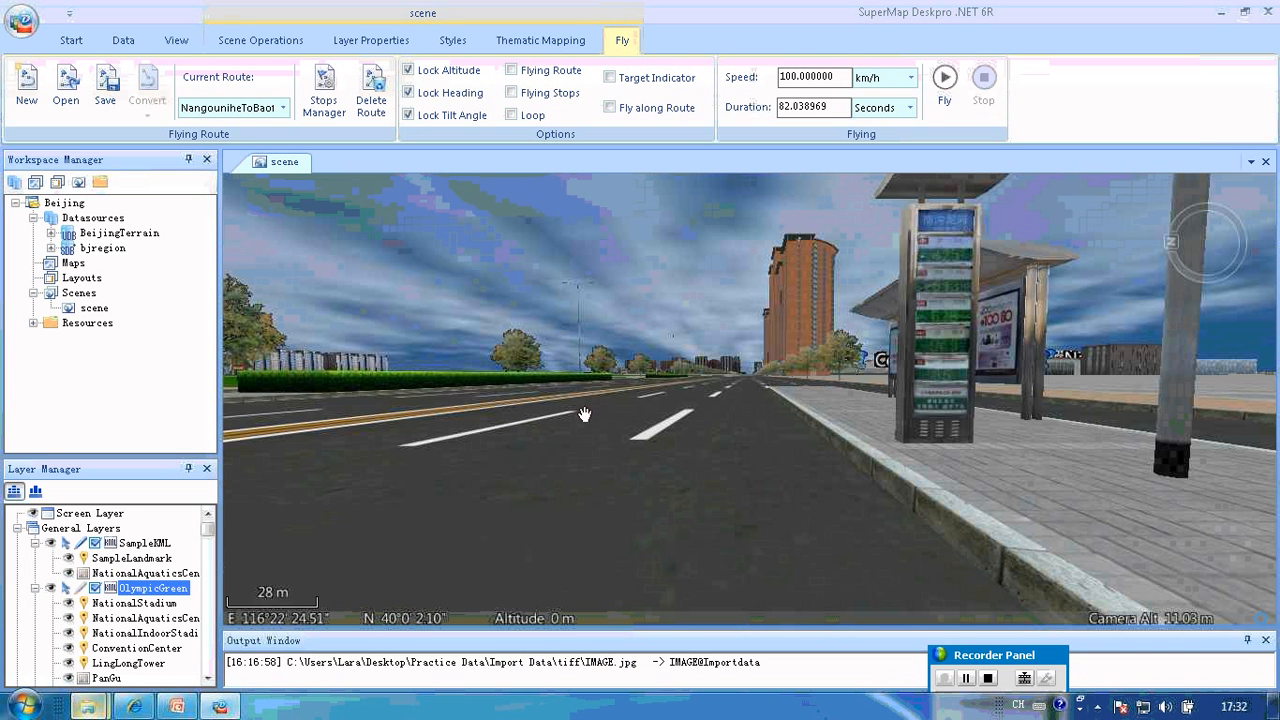
click(52, 247)
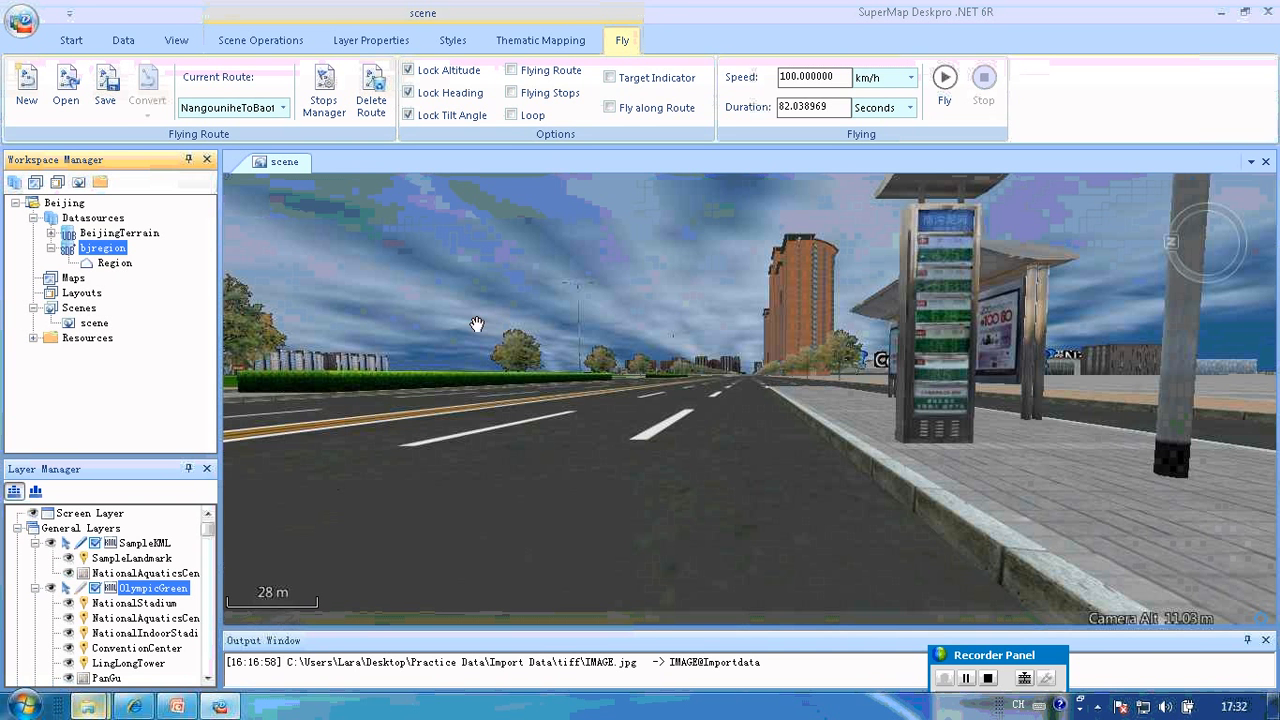
Close the scene without saving its changes and display the Region dataset of bjregion in a new map
click(1266, 166)
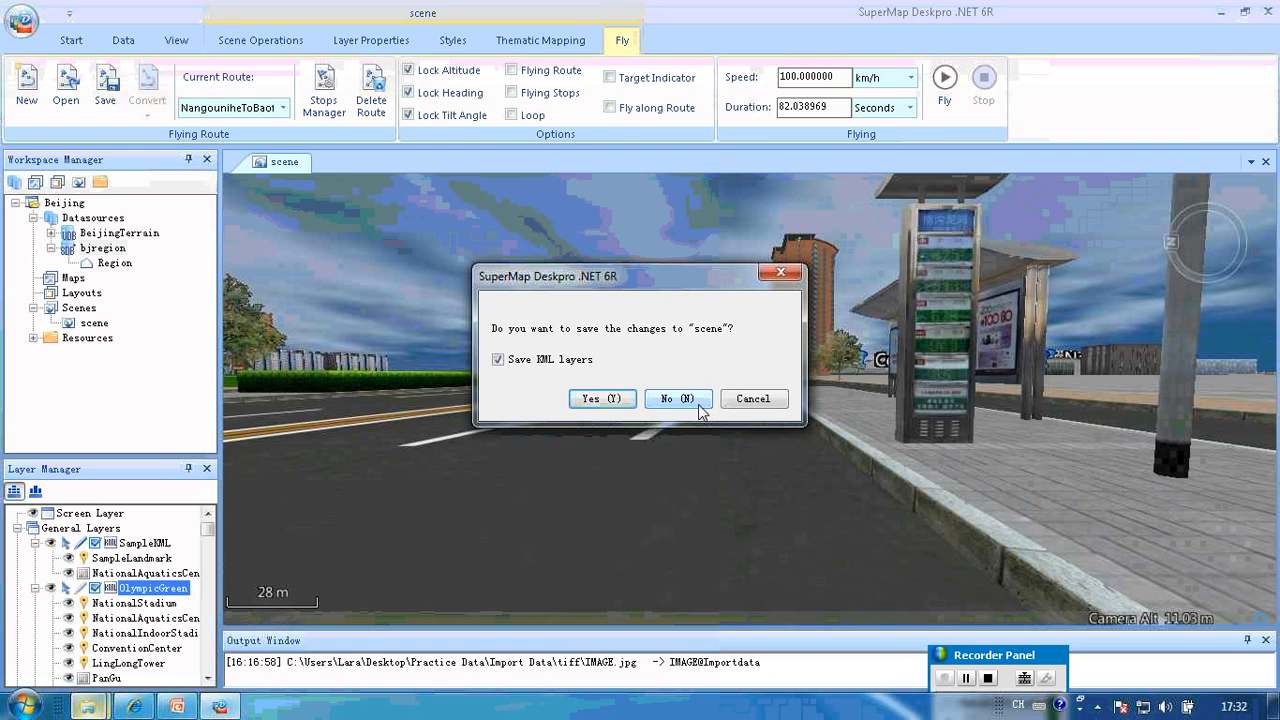
click(699, 405)
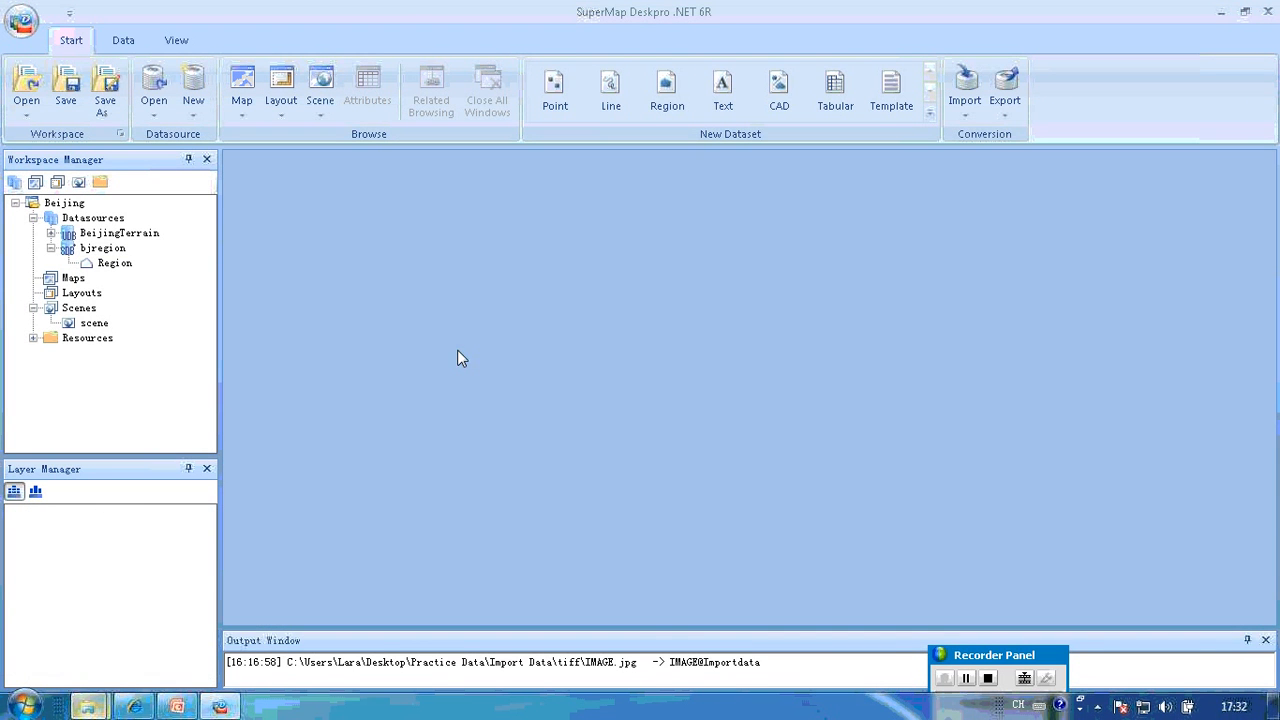
click(114, 265)
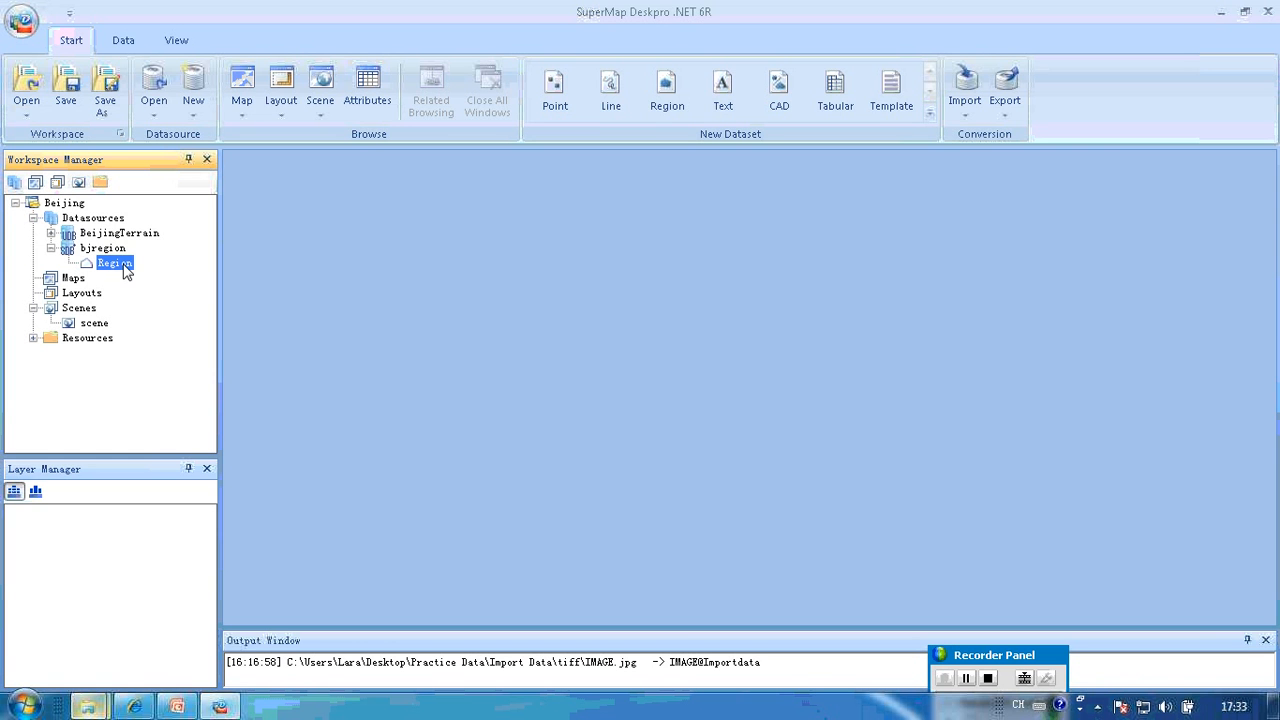
double_click(116, 264)
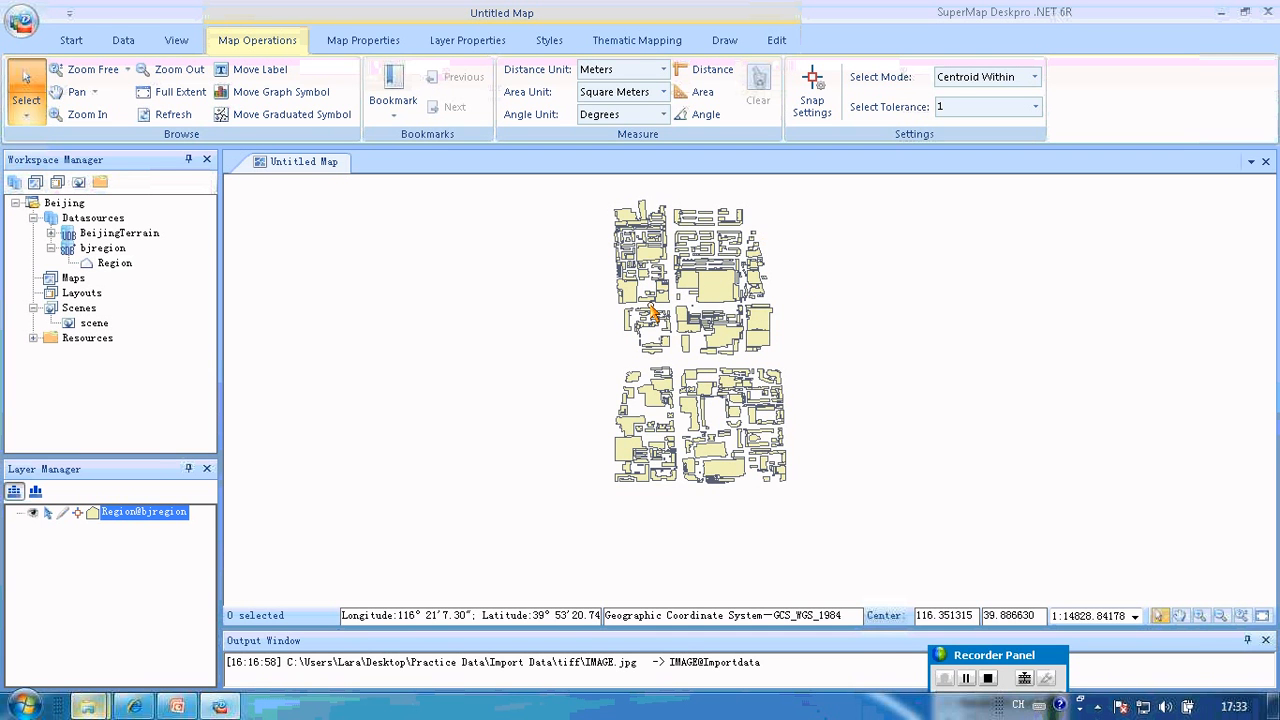
Browse the attribute table of the Region dataset and examine its Height field
click(127, 268)
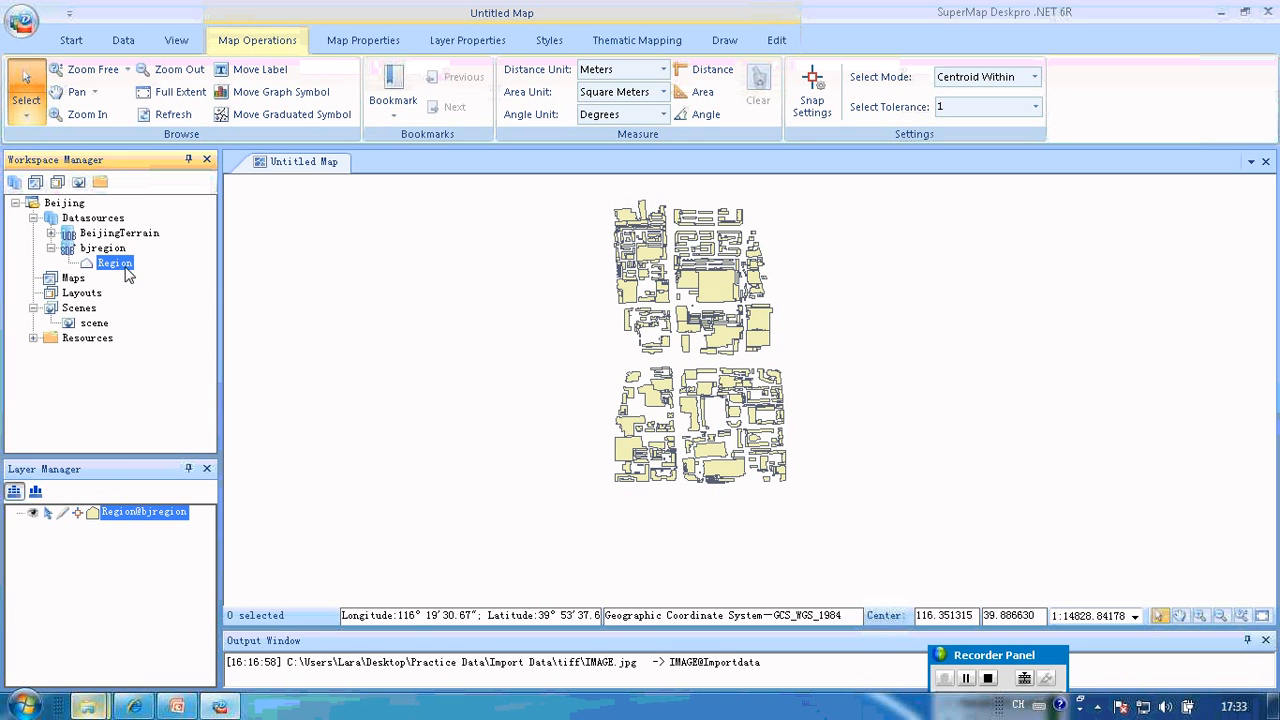
right_click(131, 272)
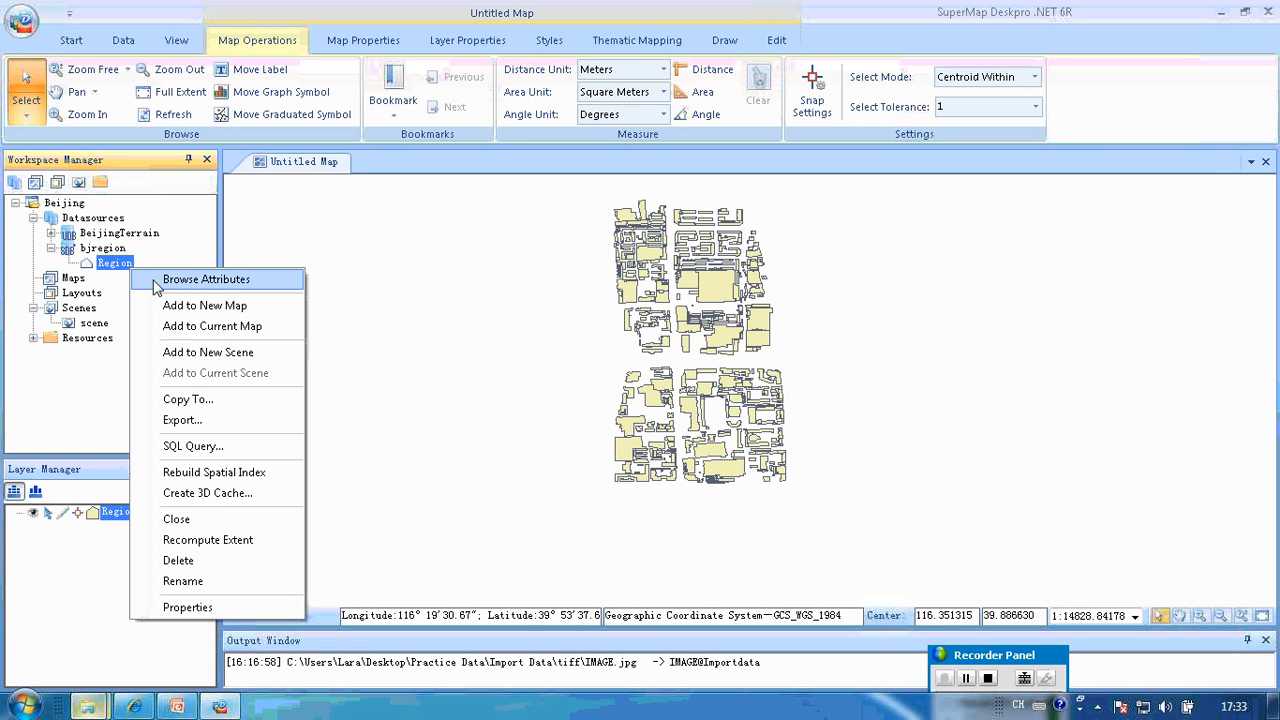
click(240, 280)
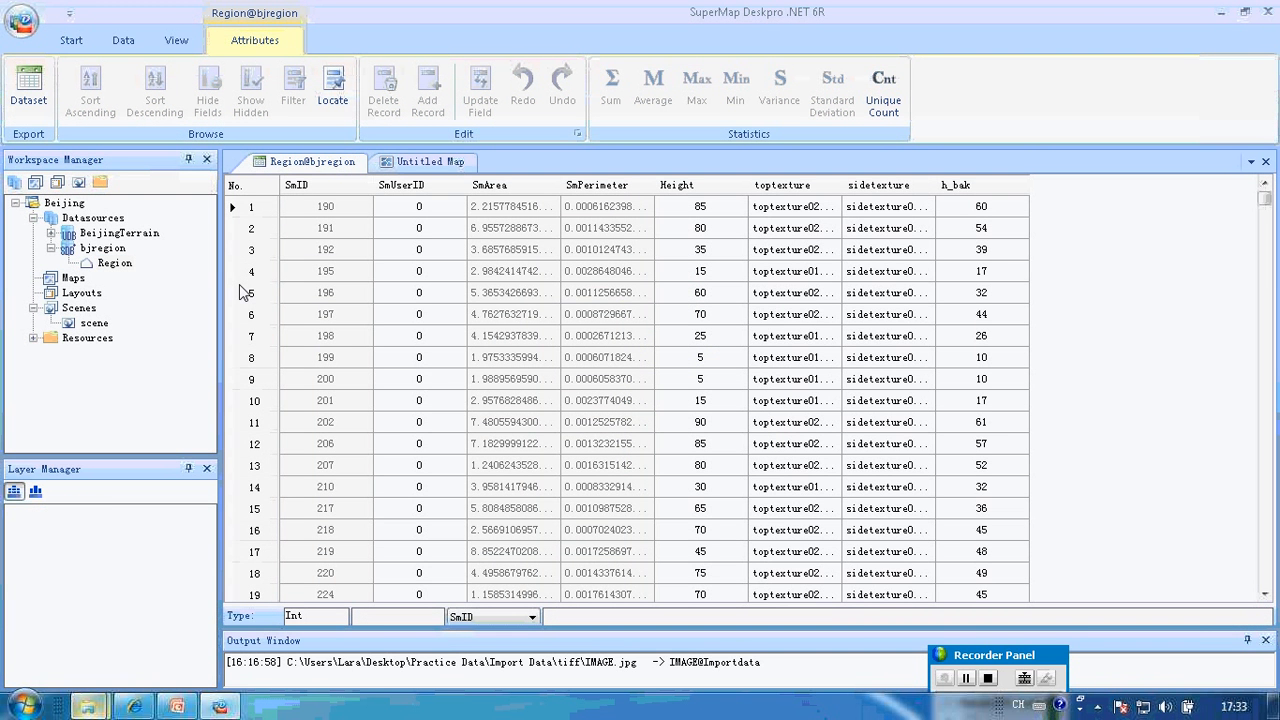
click(708, 185)
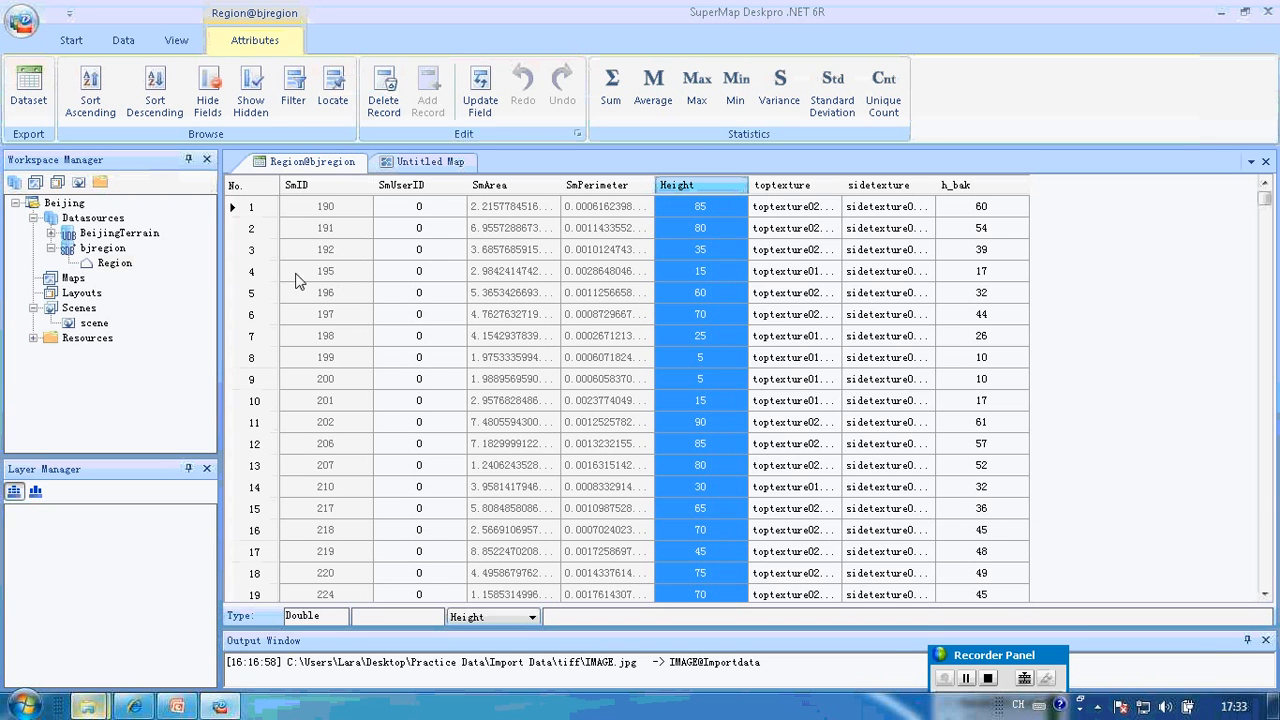
Add the Region dataset to a new scene, jump to its layer and tilt the view toward the horizon
click(122, 263)
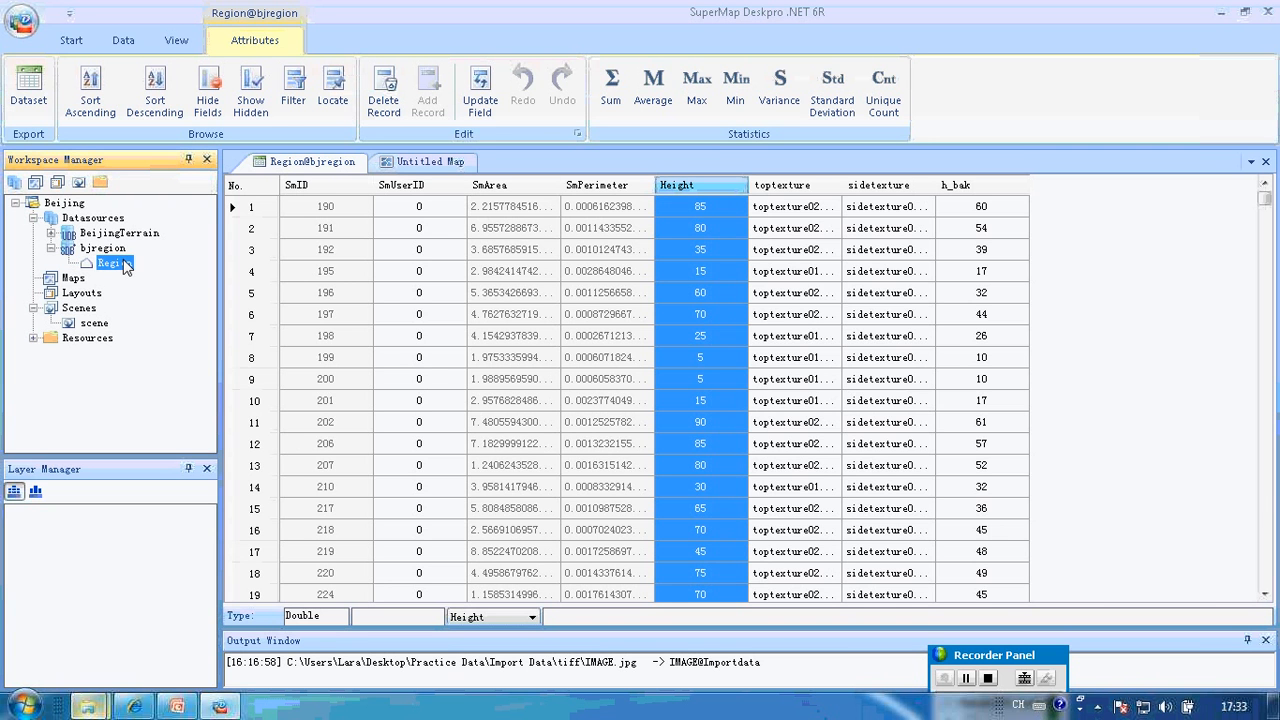
right_click(129, 268)
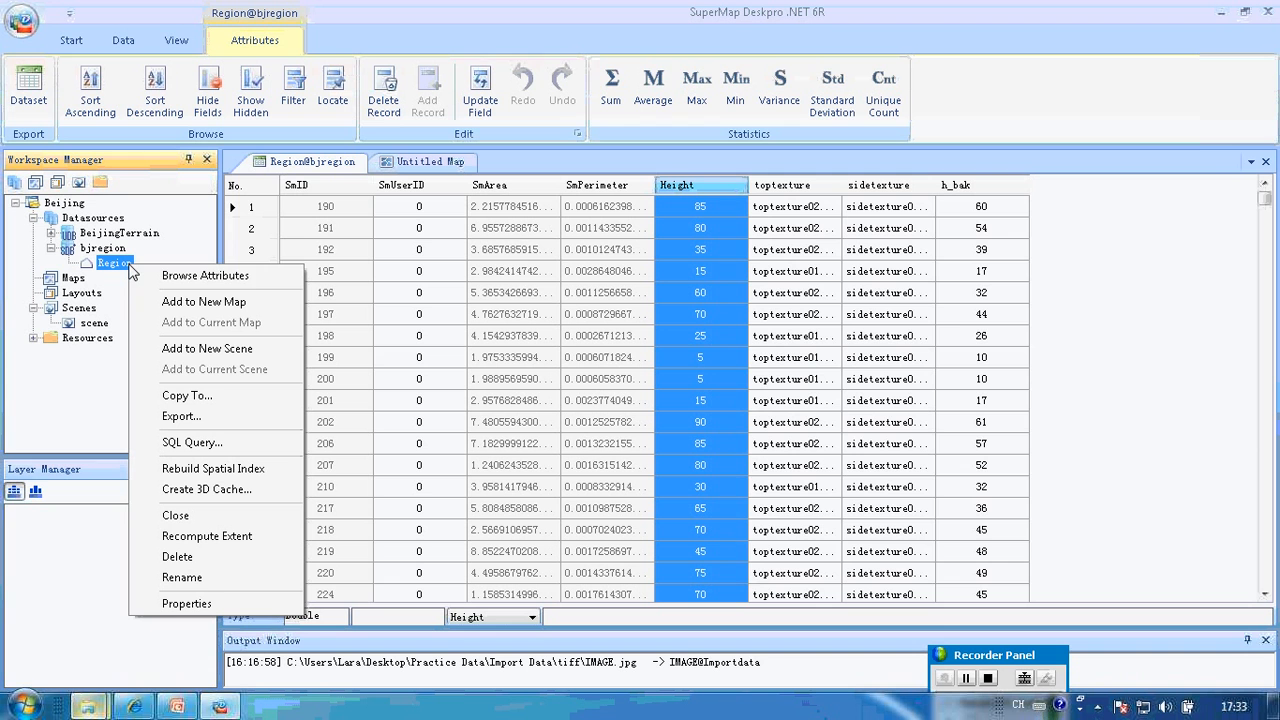
click(238, 350)
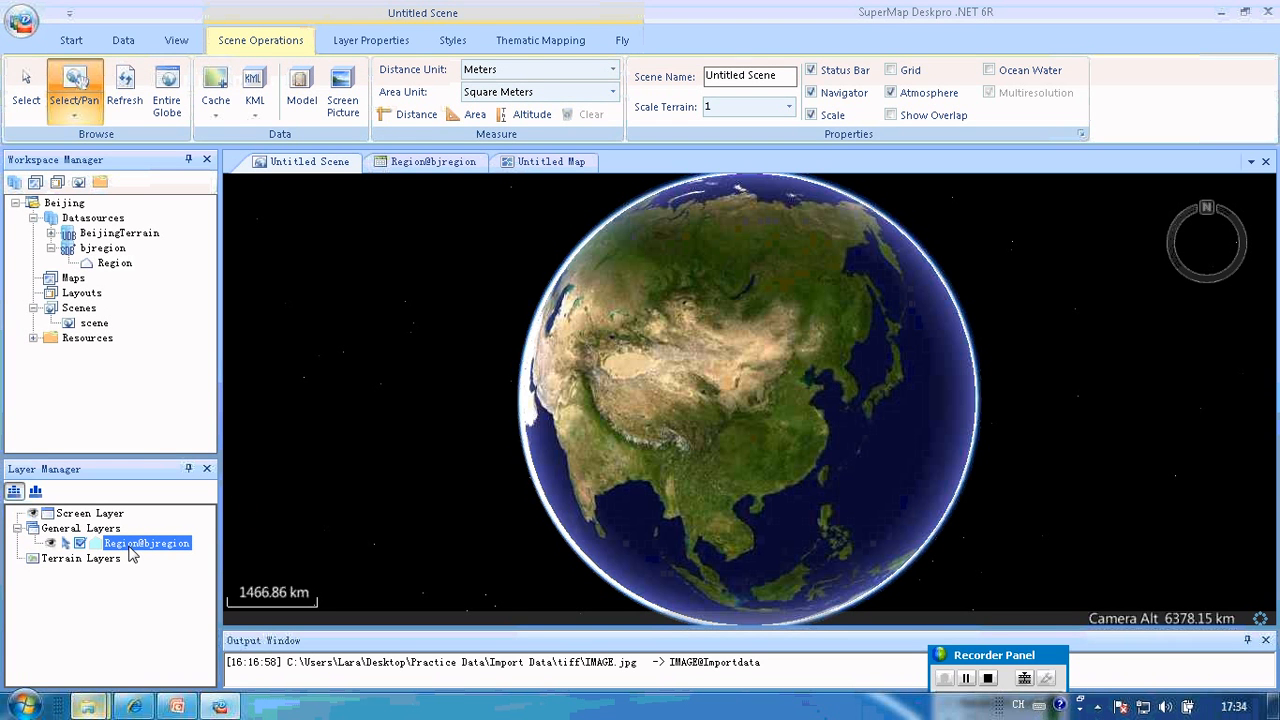
right_click(180, 556)
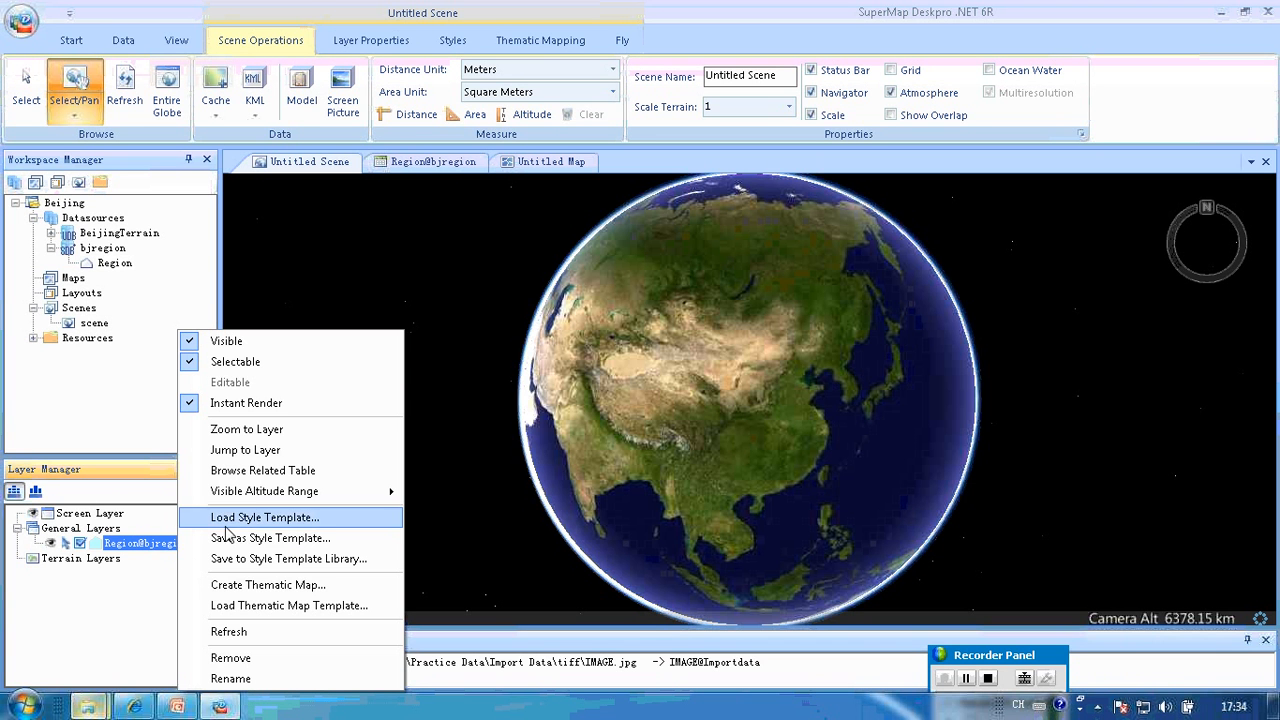
click(246, 450)
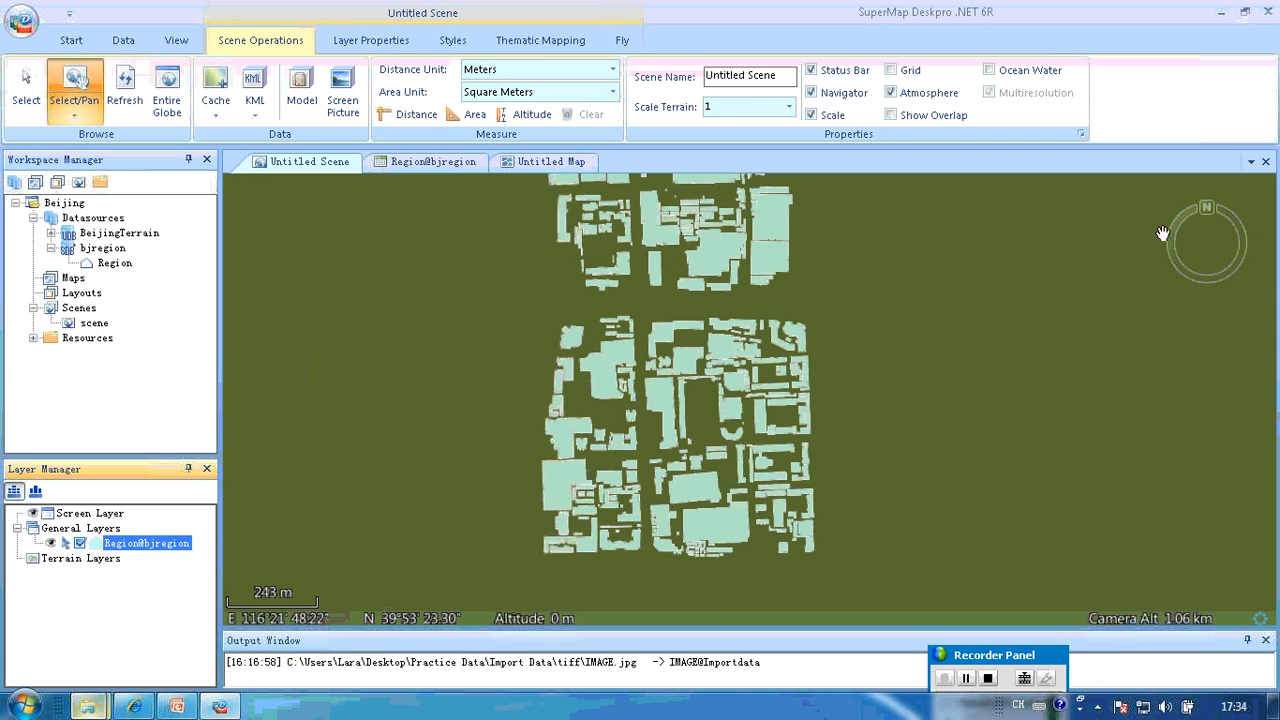
mouse_move(1208, 198)
drag(1208, 196, 1254, 238)
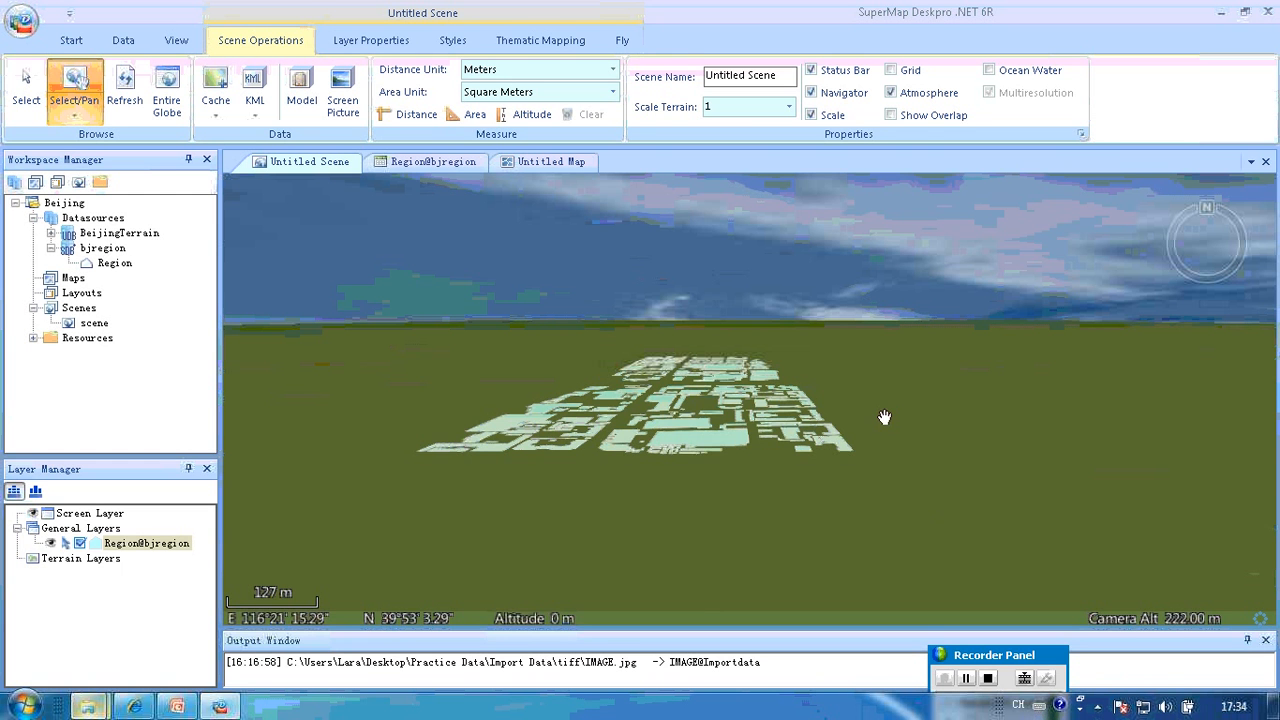
Set the Region layer's altitude mode to Relative to Ground and extend its footprints by the Height field
click(399, 49)
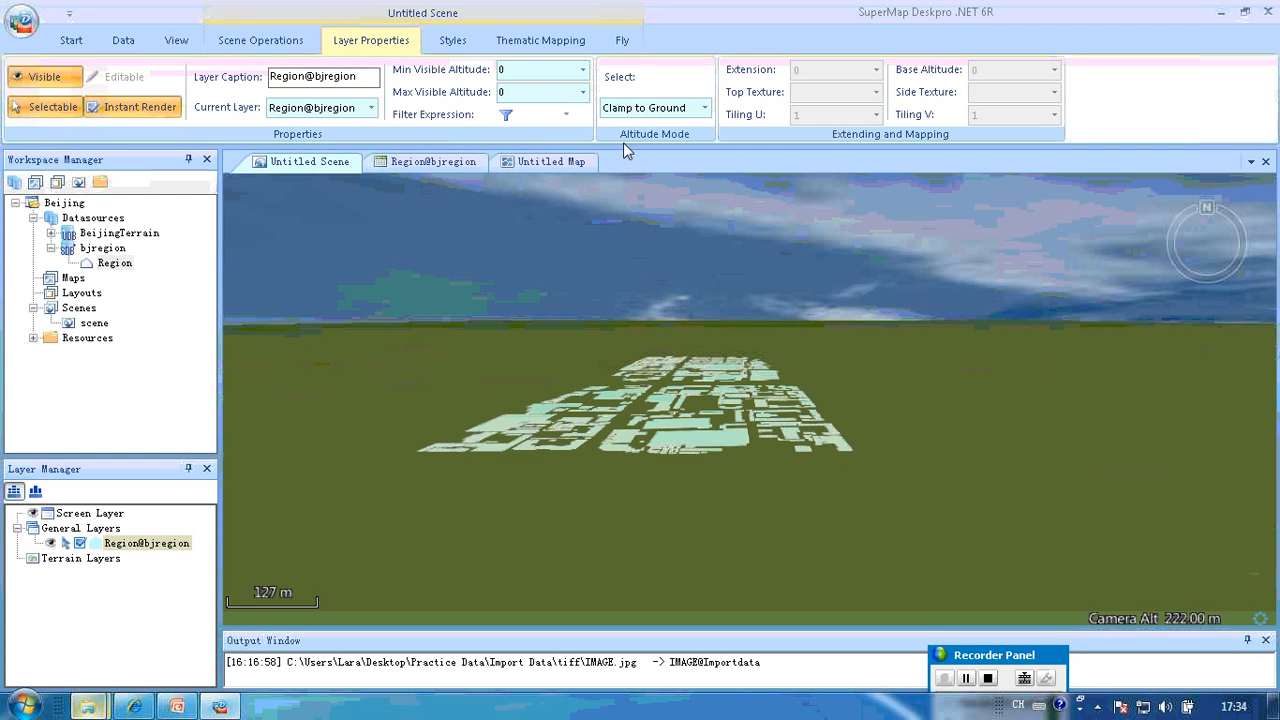
click(705, 108)
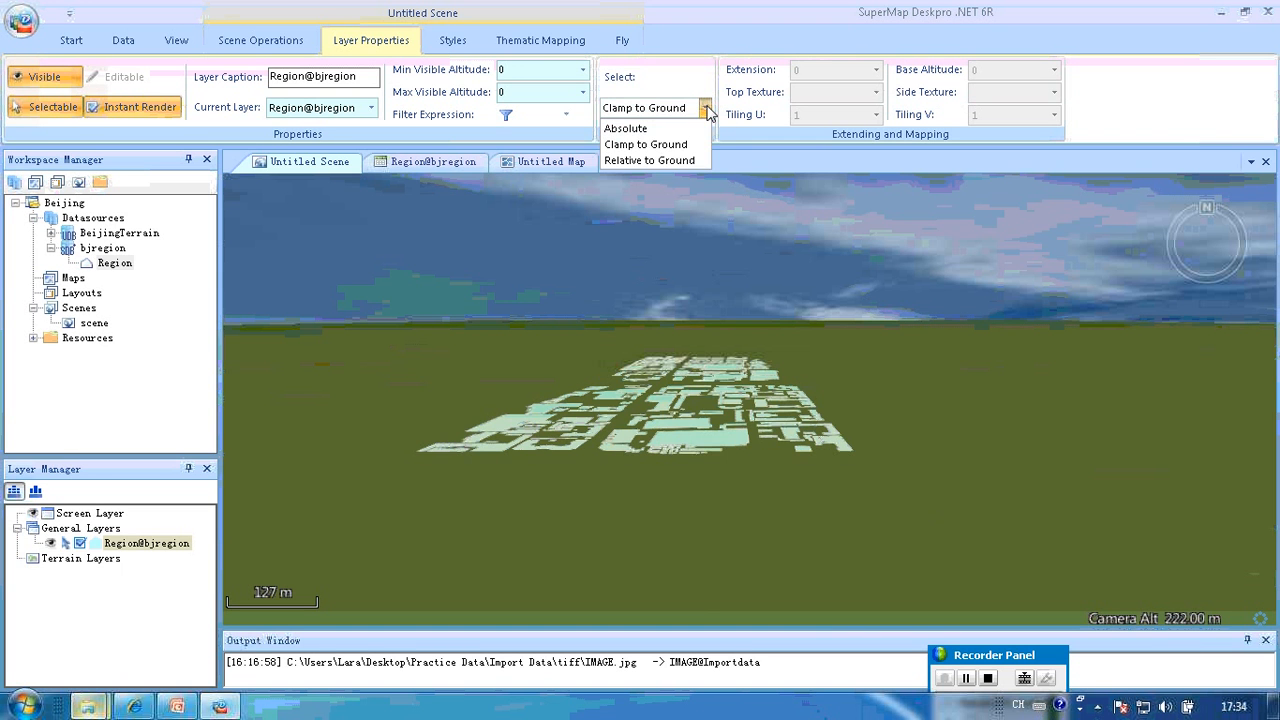
click(697, 161)
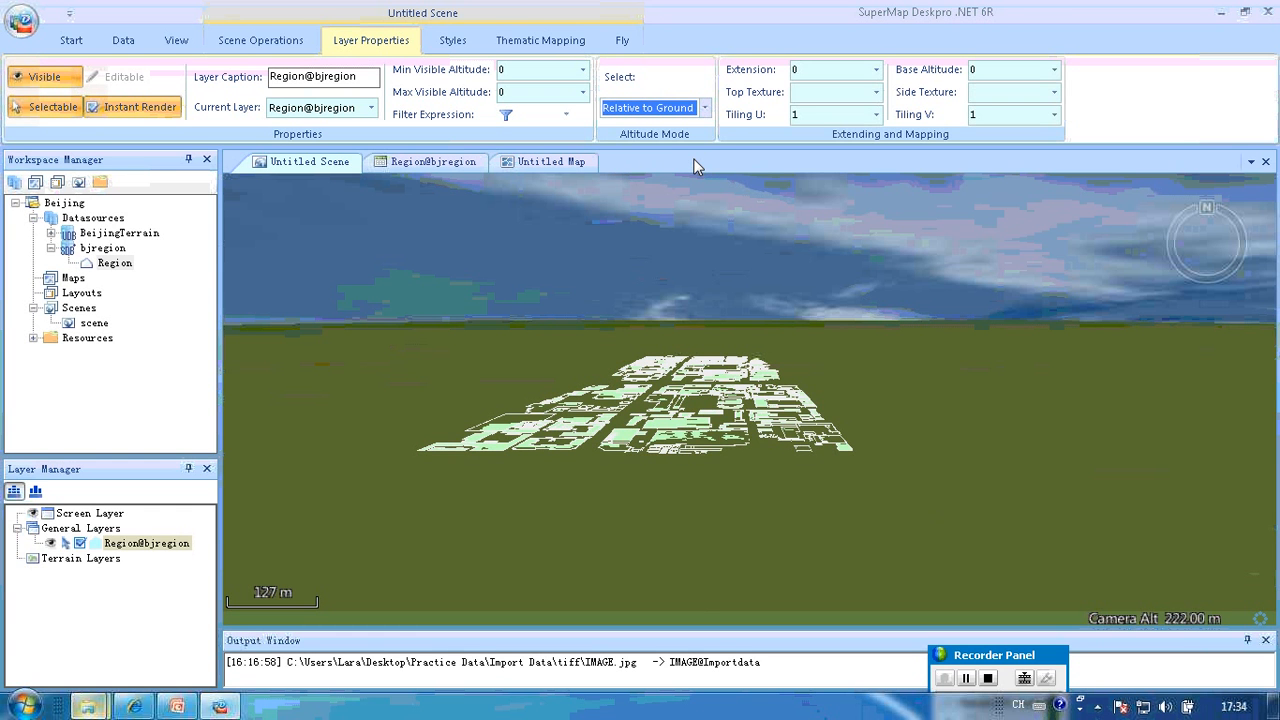
click(874, 72)
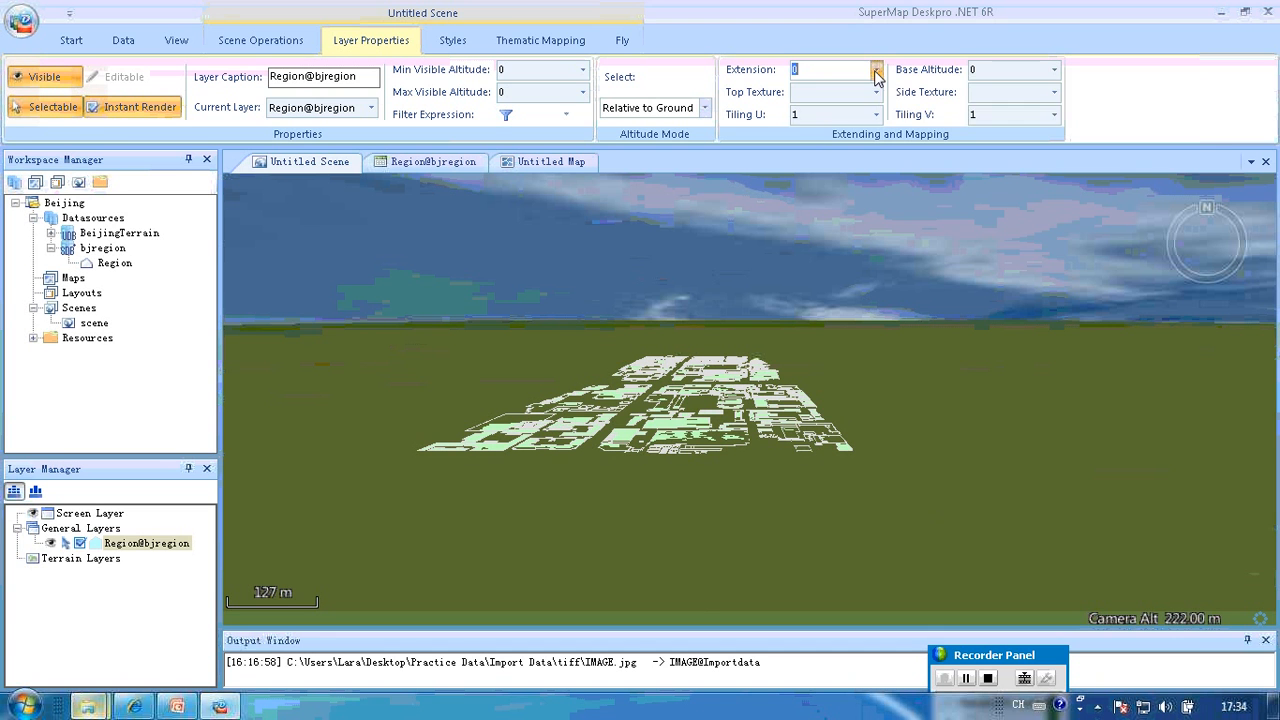
click(875, 75)
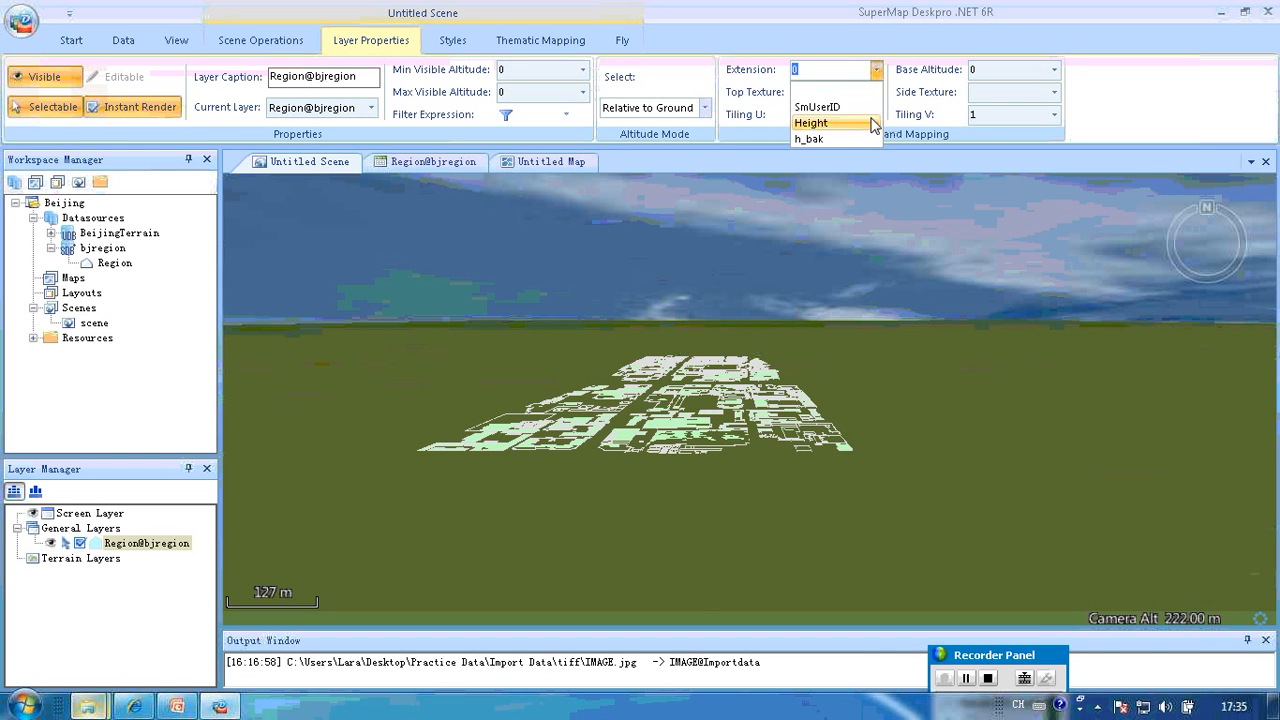
click(873, 123)
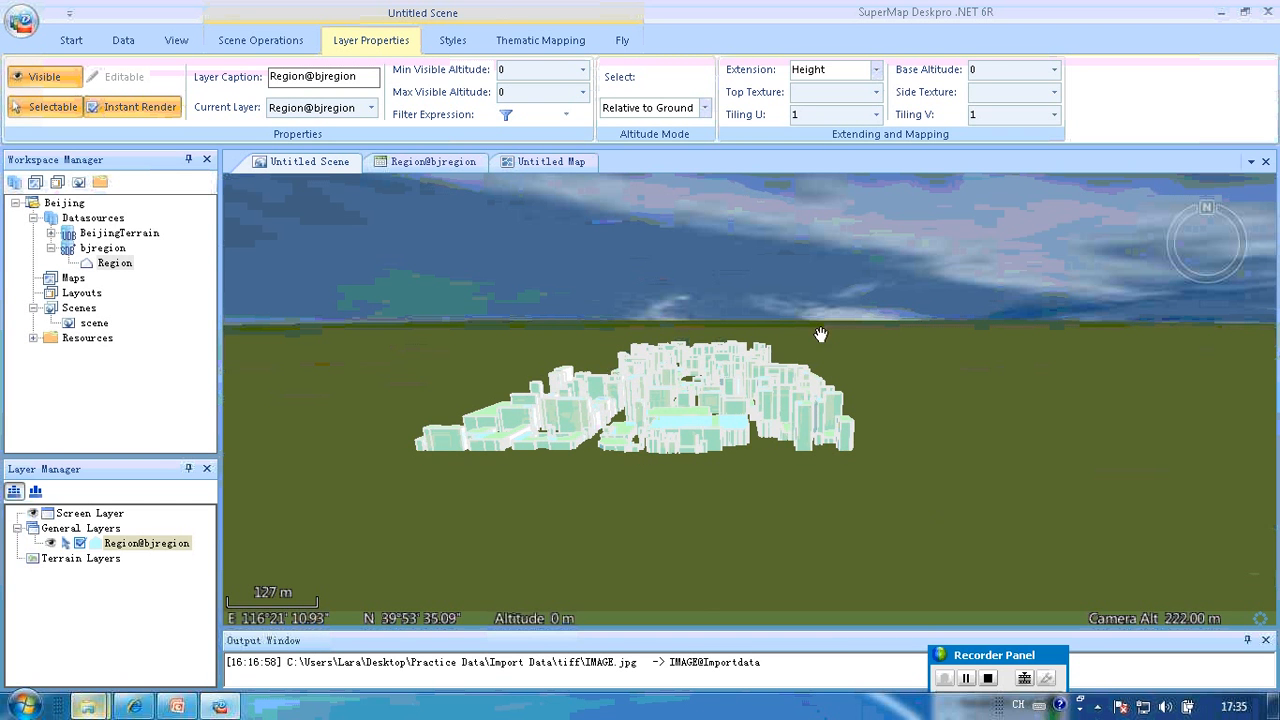
scroll(626, 414, up, 5)
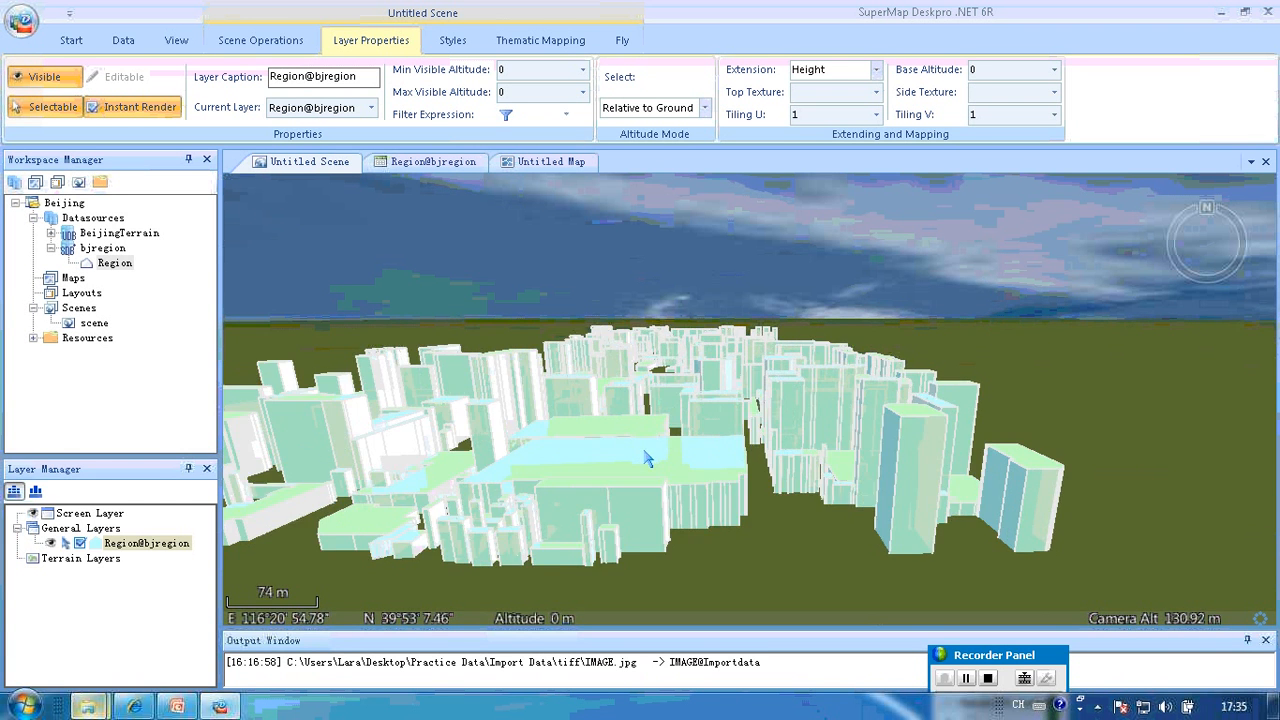
scroll(810, 438, up, 2)
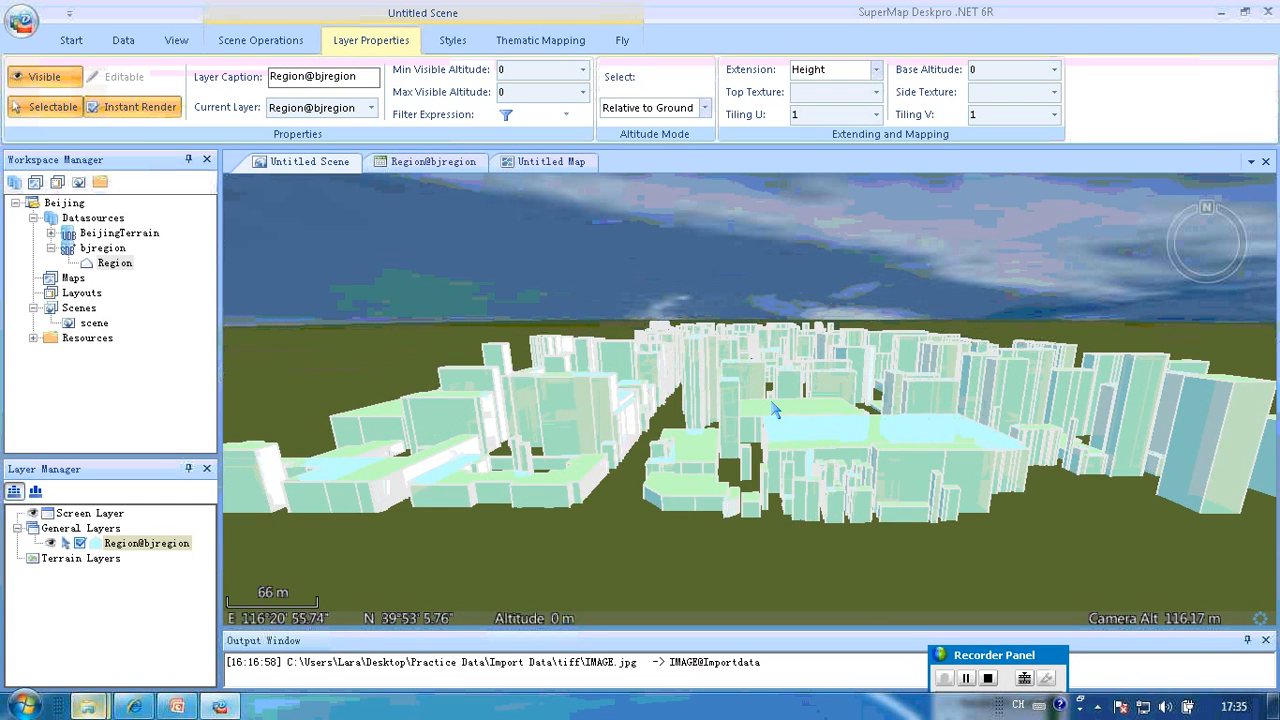
drag(822, 455, 846, 430)
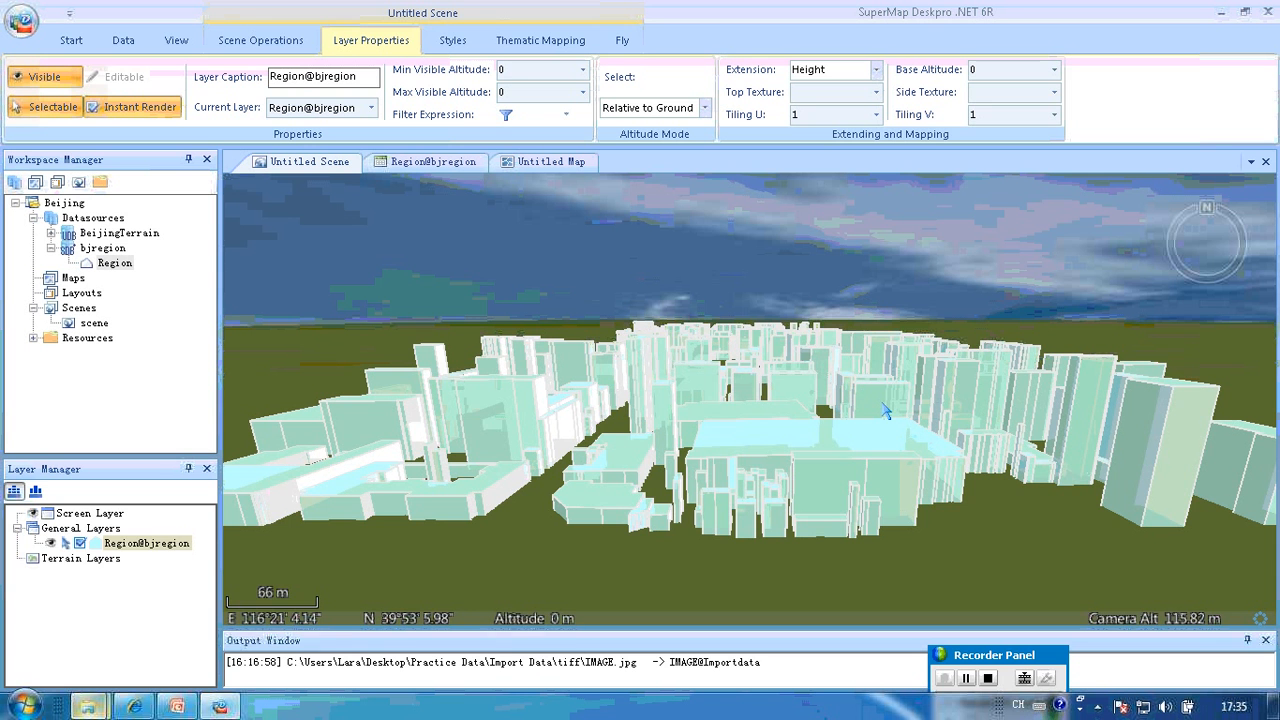
Switch to the Rapid Modeling folder in Explorer, preview the texture images lf01.BMP and lf02.bmp, and return to SuperMap Deskpro
mouse_move(88, 707)
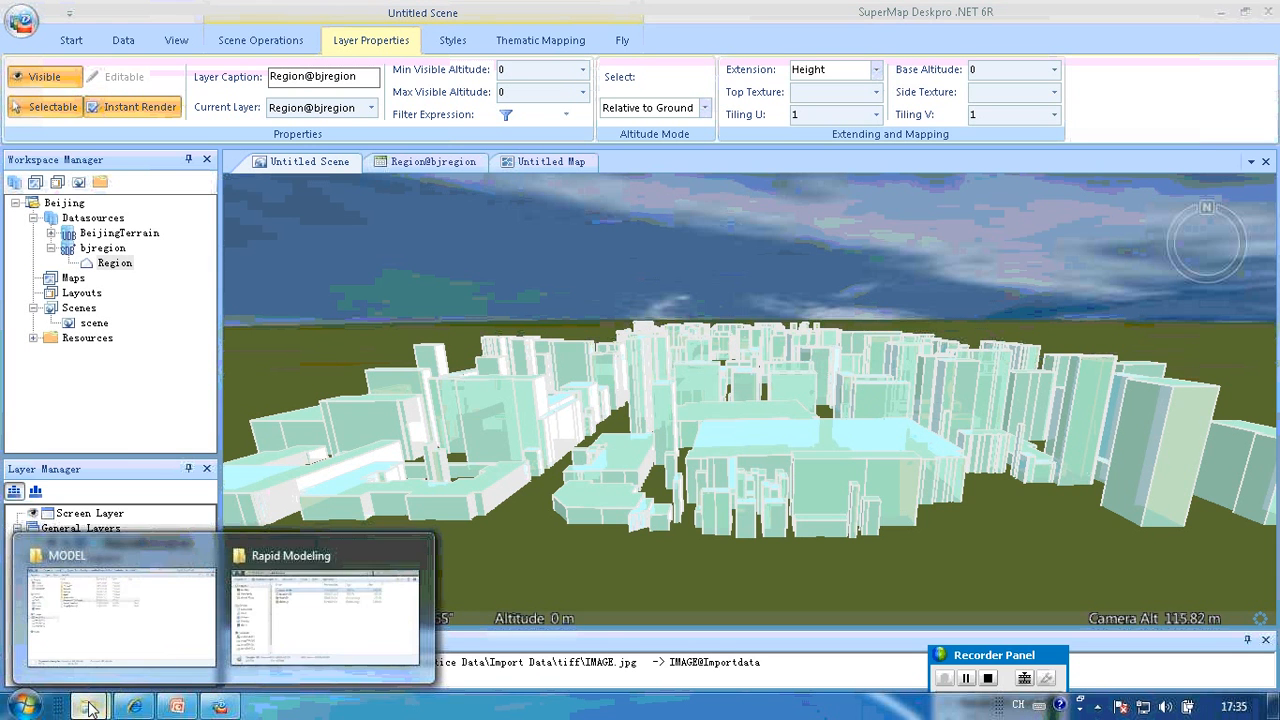
click(325, 610)
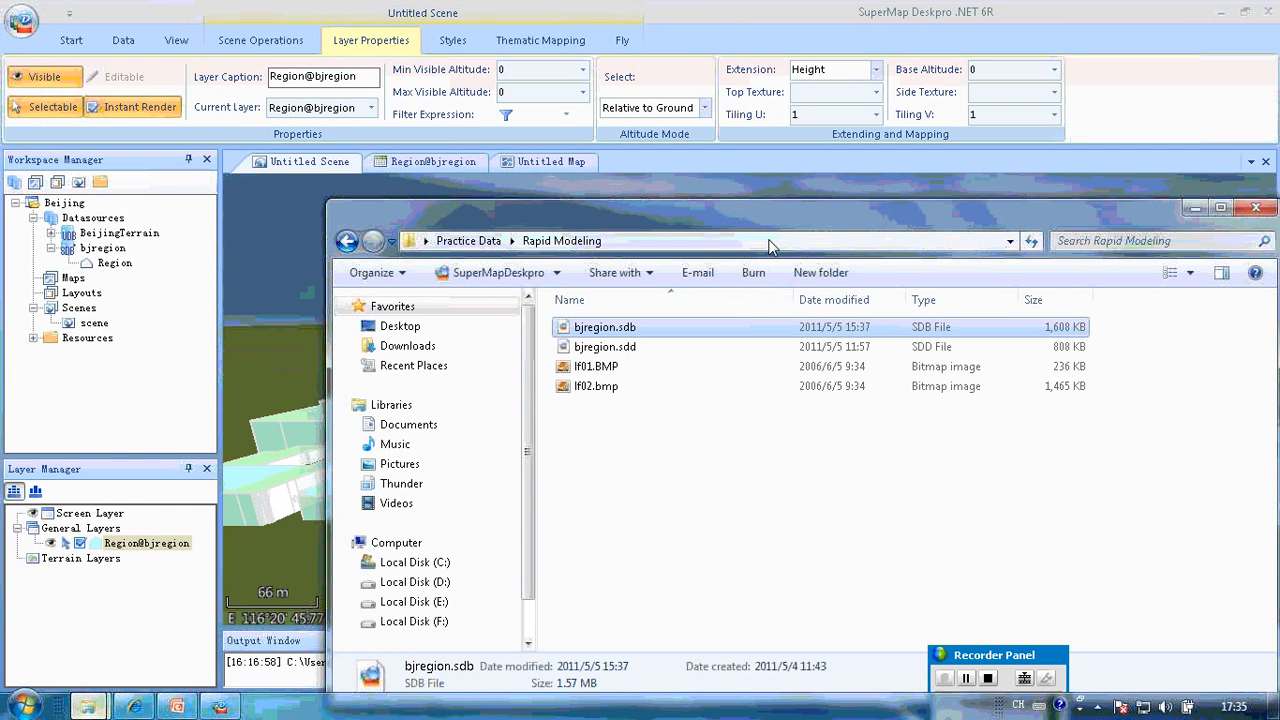
double_click(779, 216)
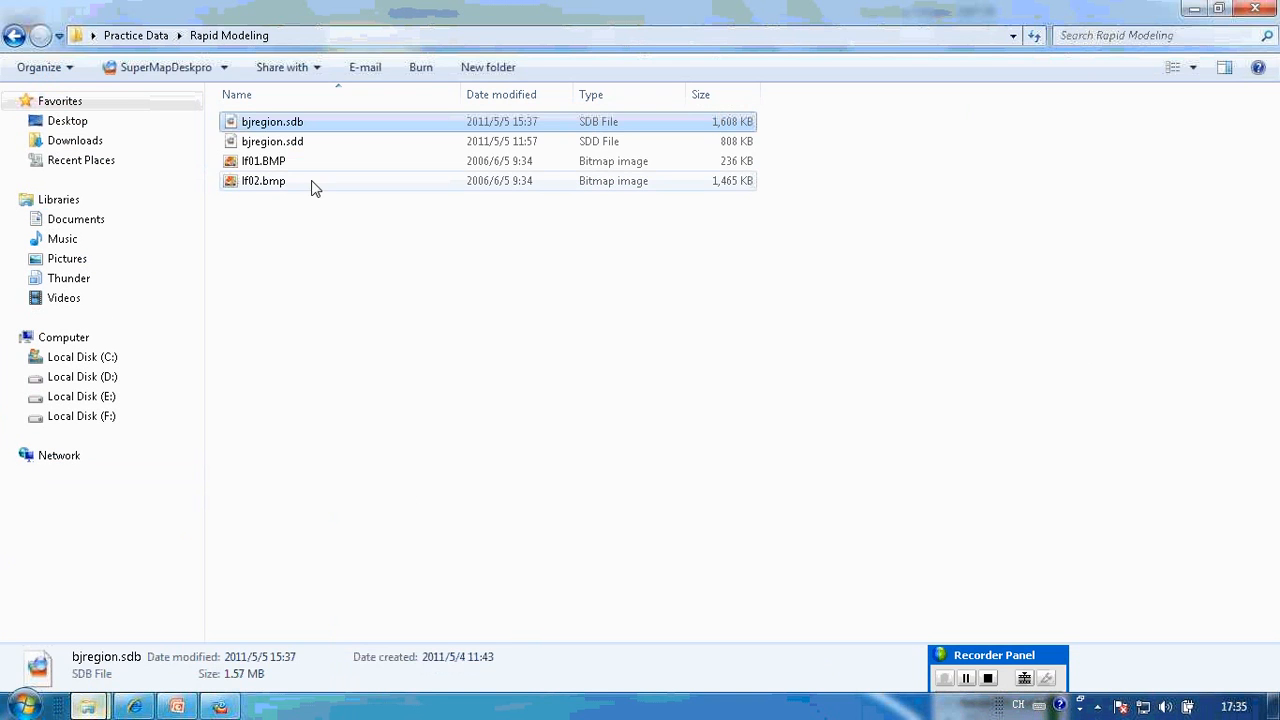
click(274, 164)
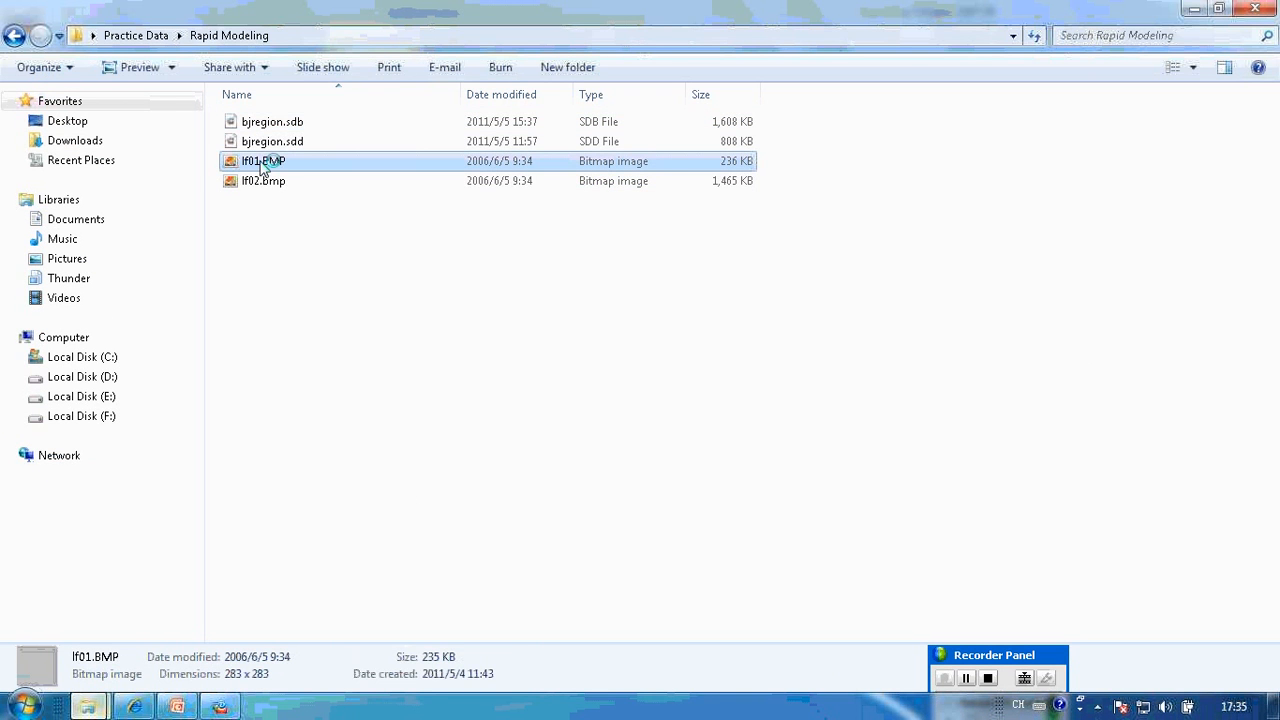
double_click(260, 166)
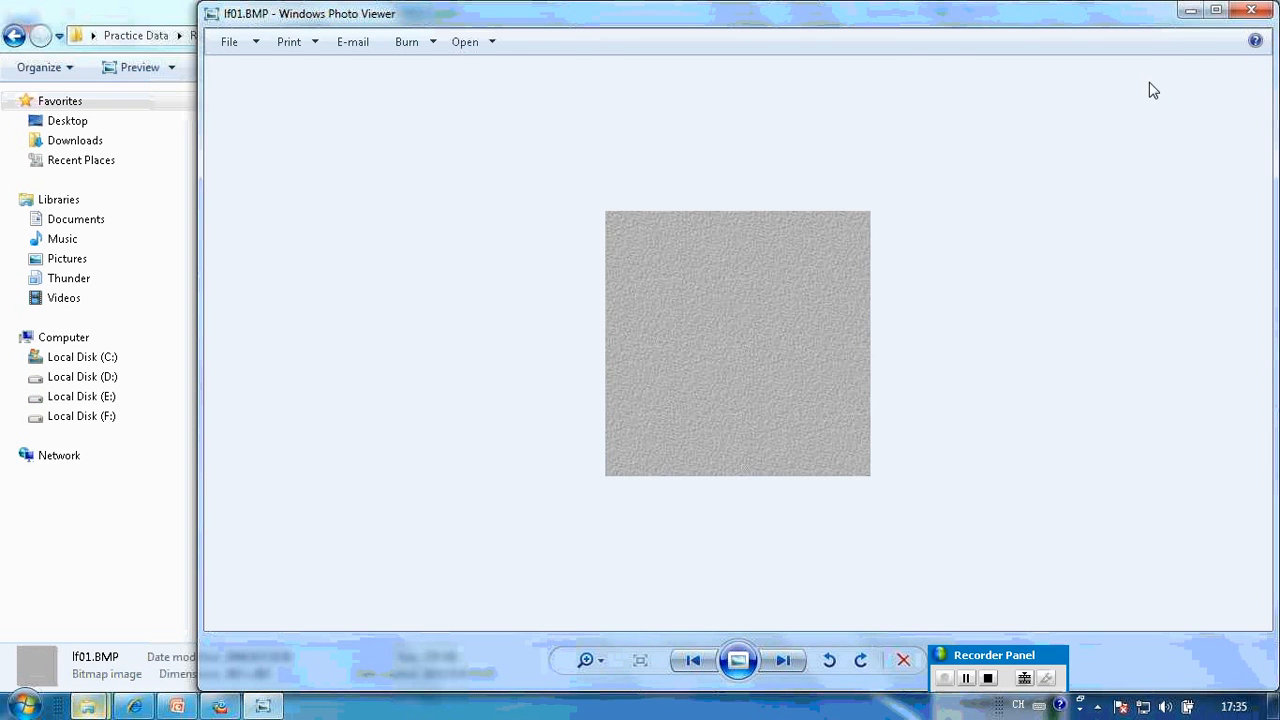
click(1252, 12)
double_click(268, 181)
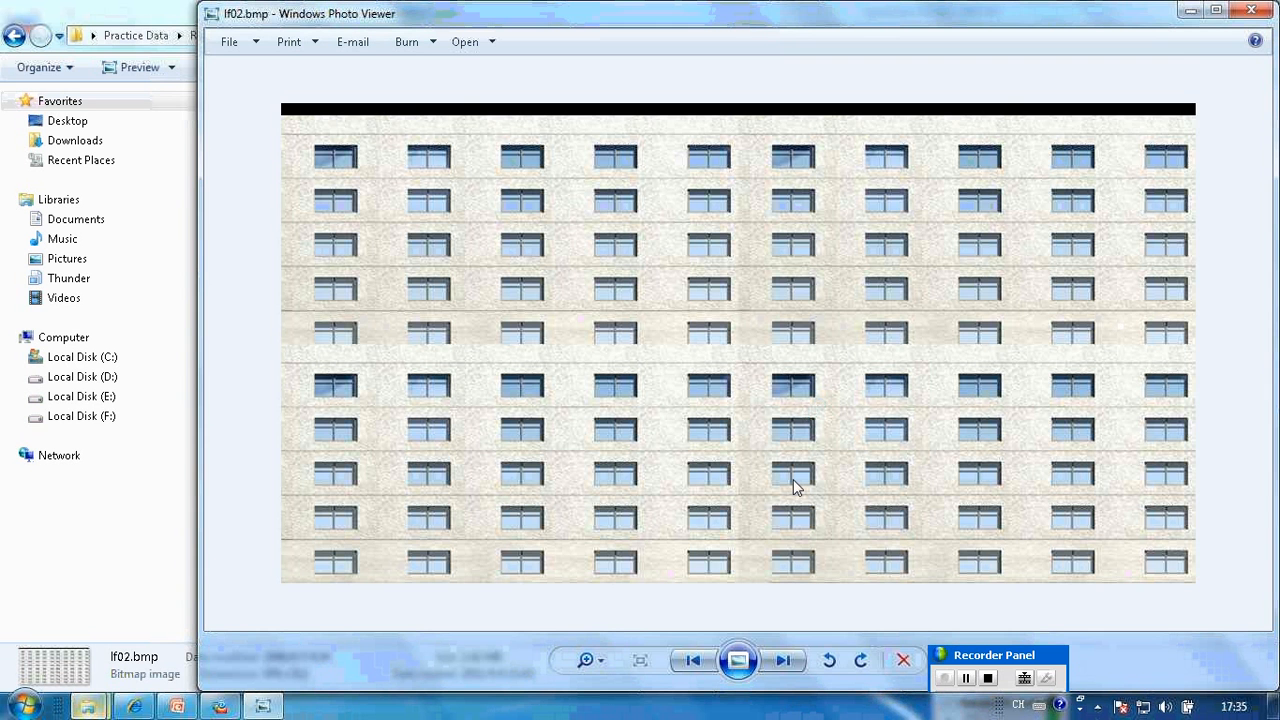
click(1252, 12)
click(1195, 10)
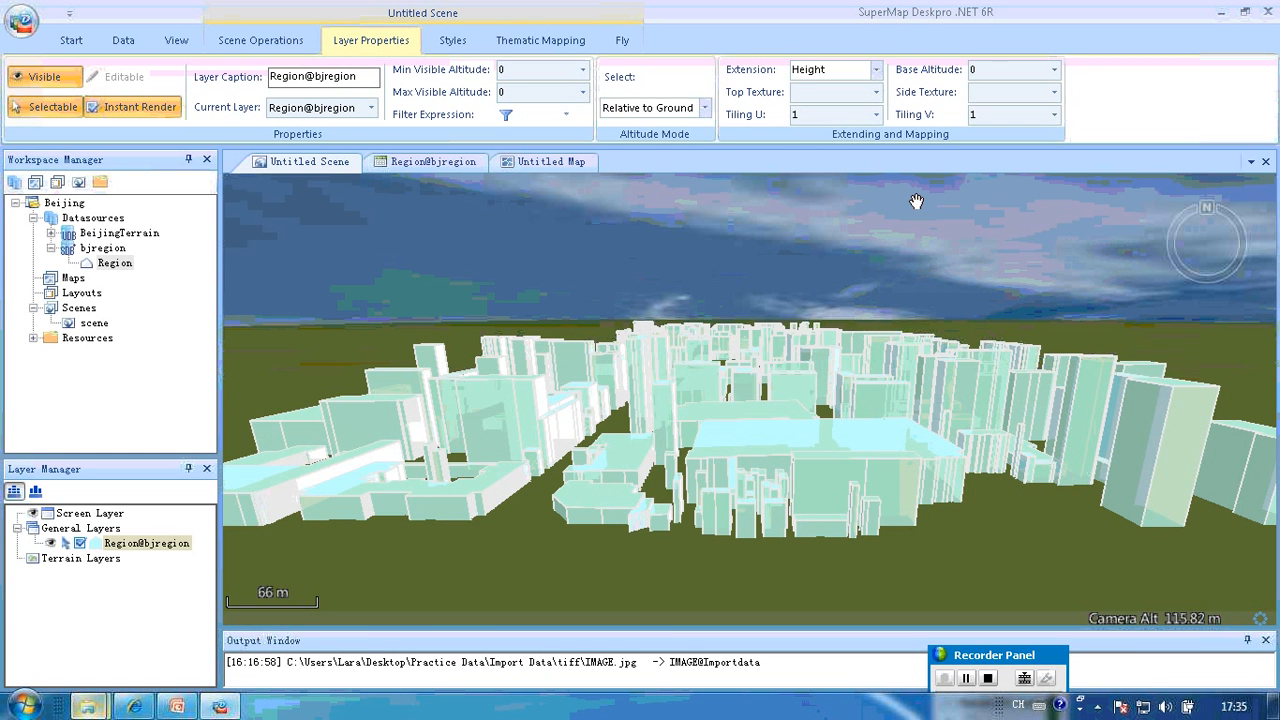
Set the Region layer's top texture to lf01.BMP, using the Rapid Modeling folder path copied from Explorer
click(877, 92)
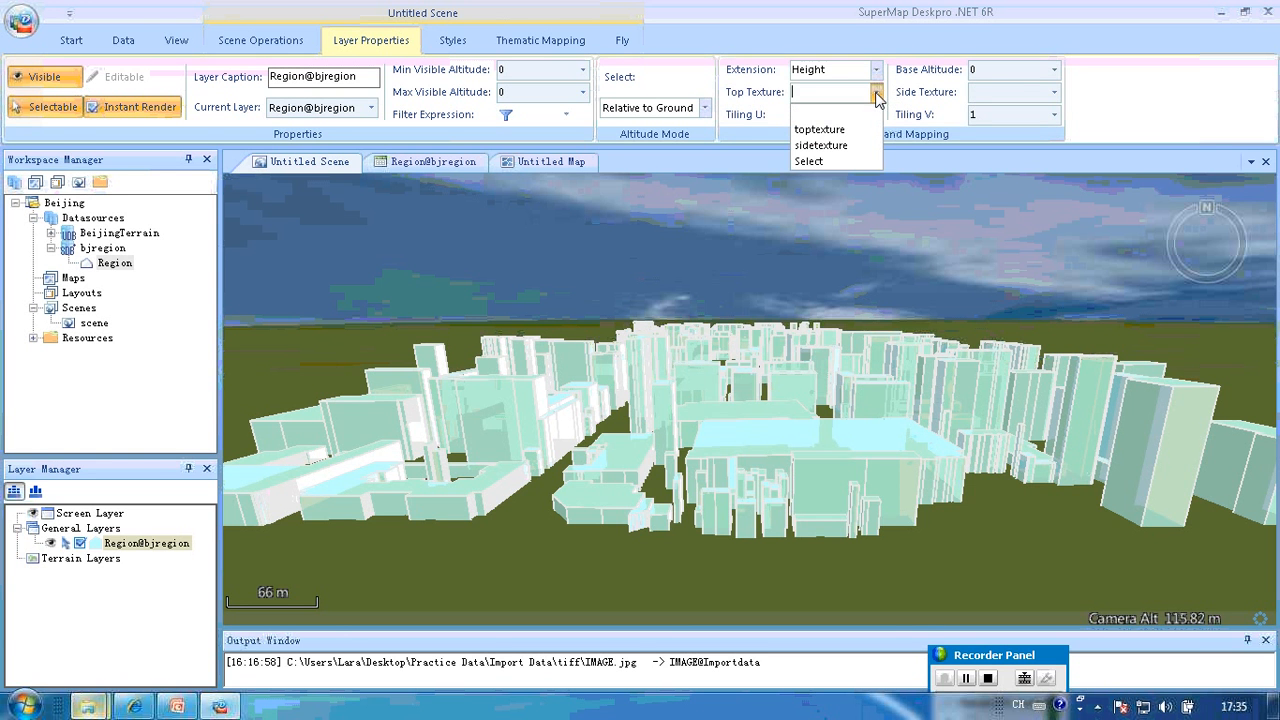
click(837, 161)
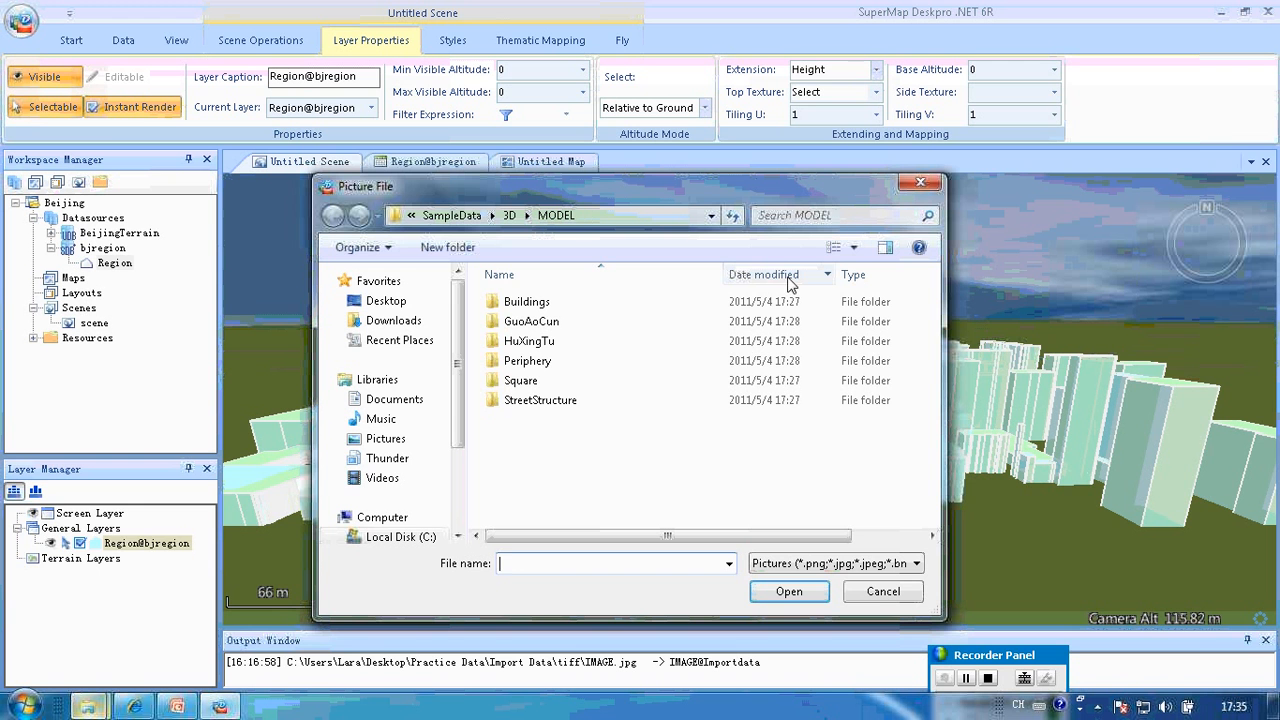
mouse_move(88, 706)
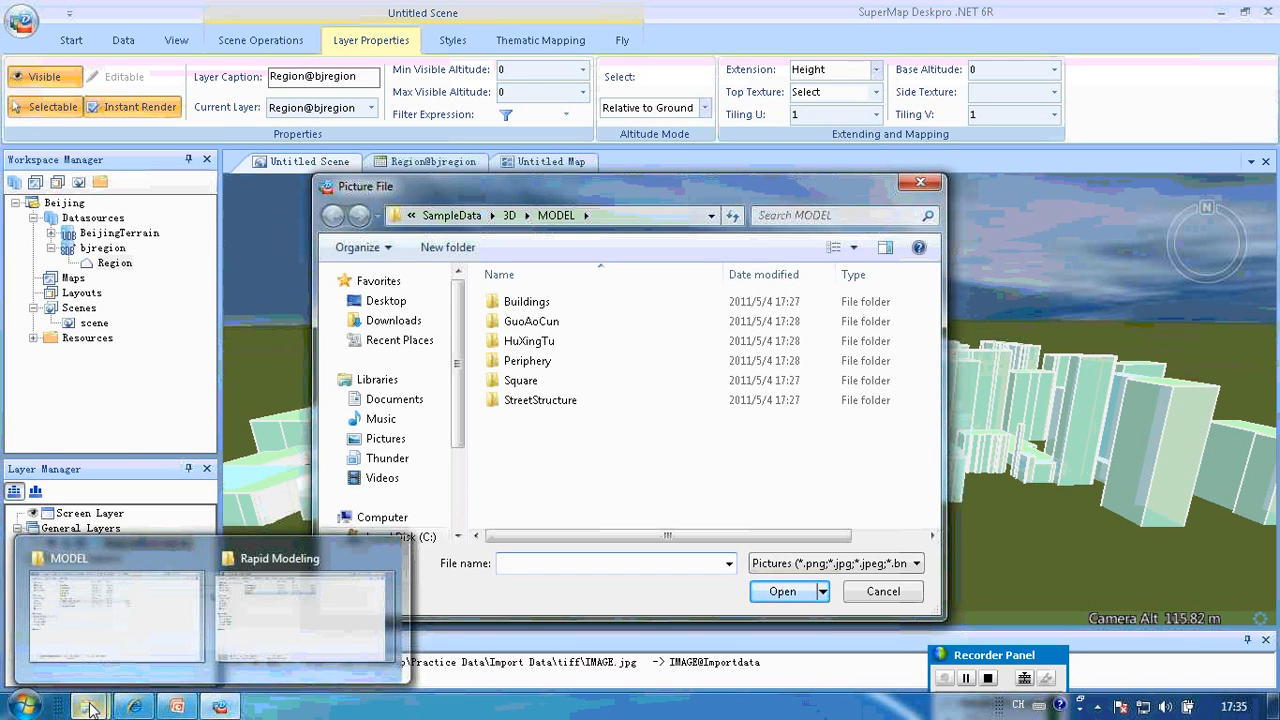
click(258, 645)
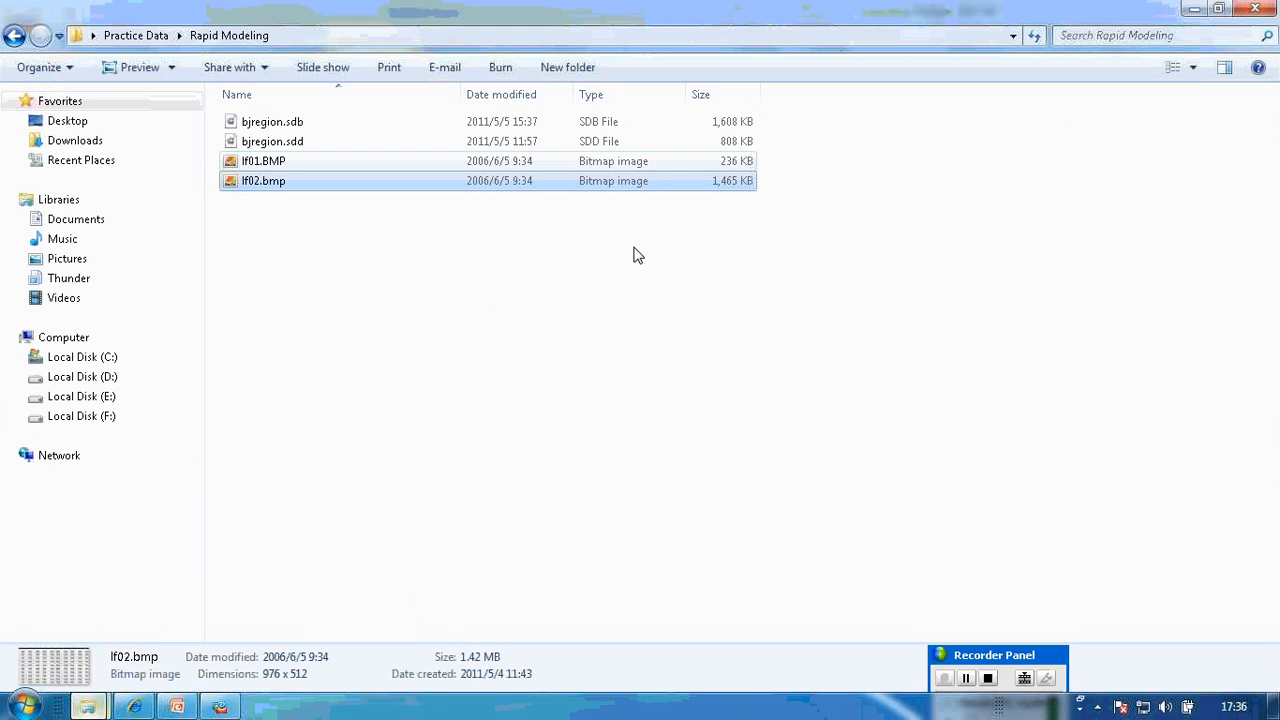
click(641, 32)
key(ctrl+c)
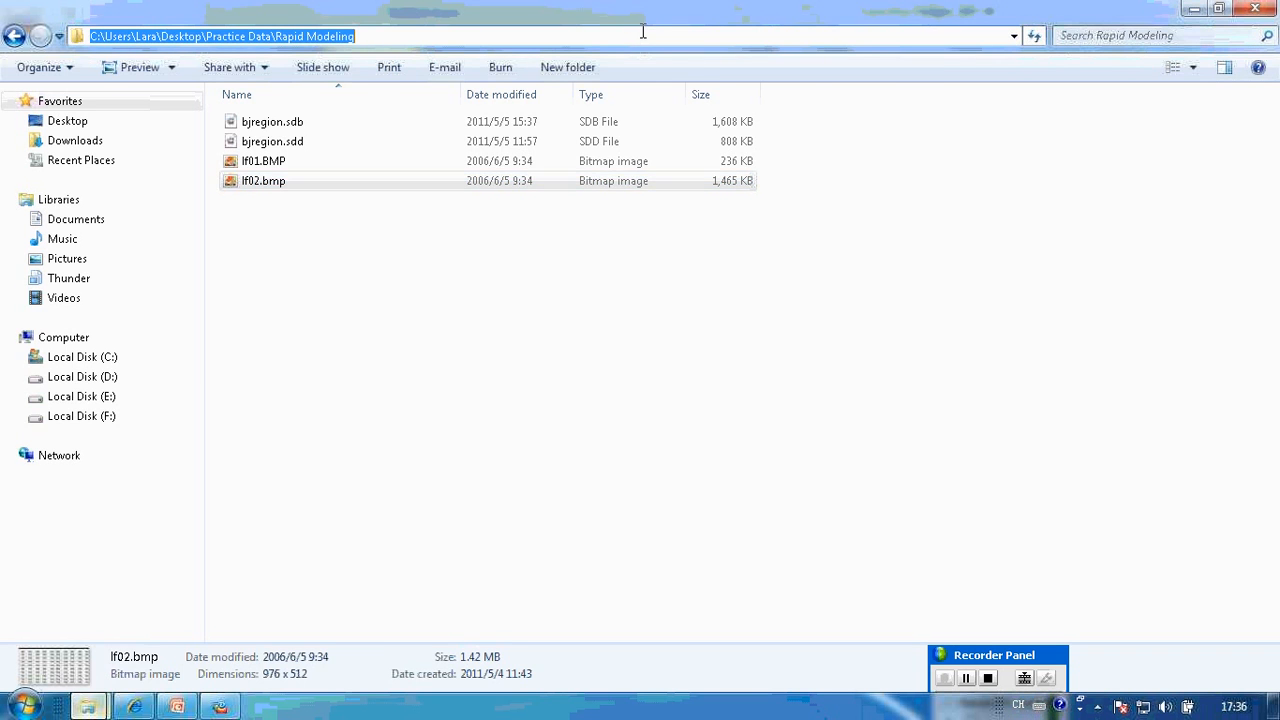
key(alt+Tab)
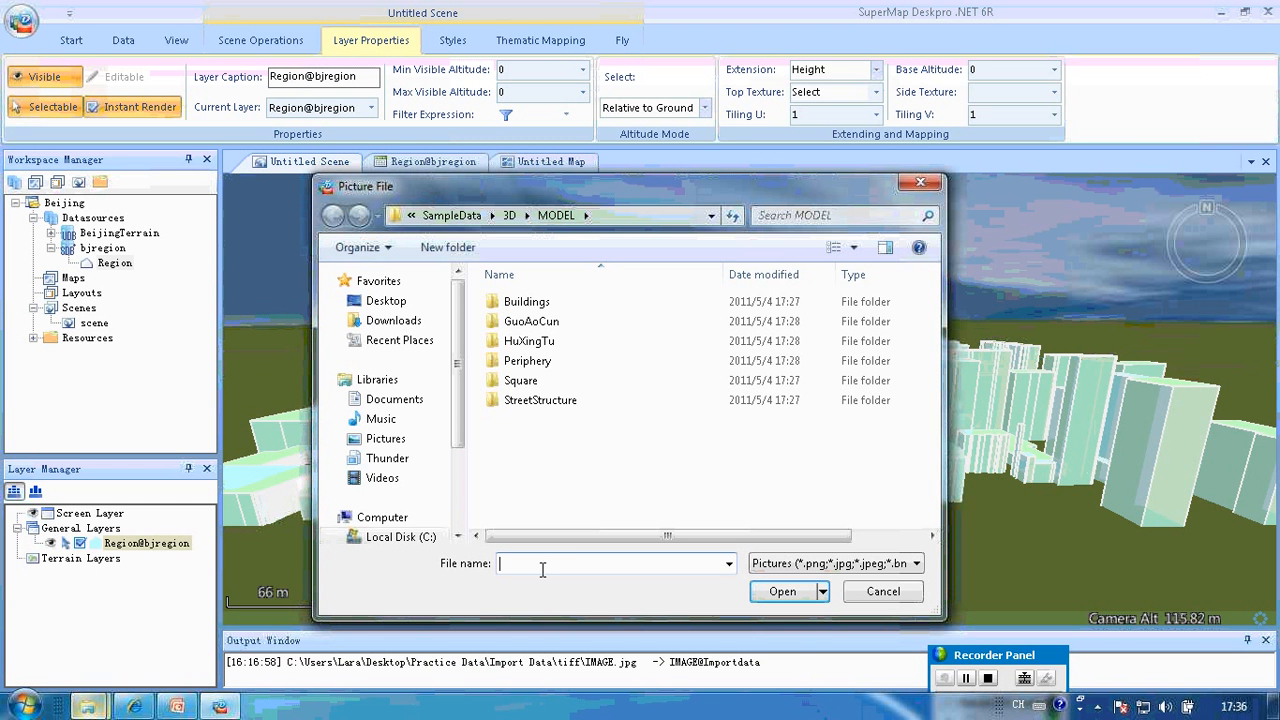
key(ctrl+v)
click(778, 592)
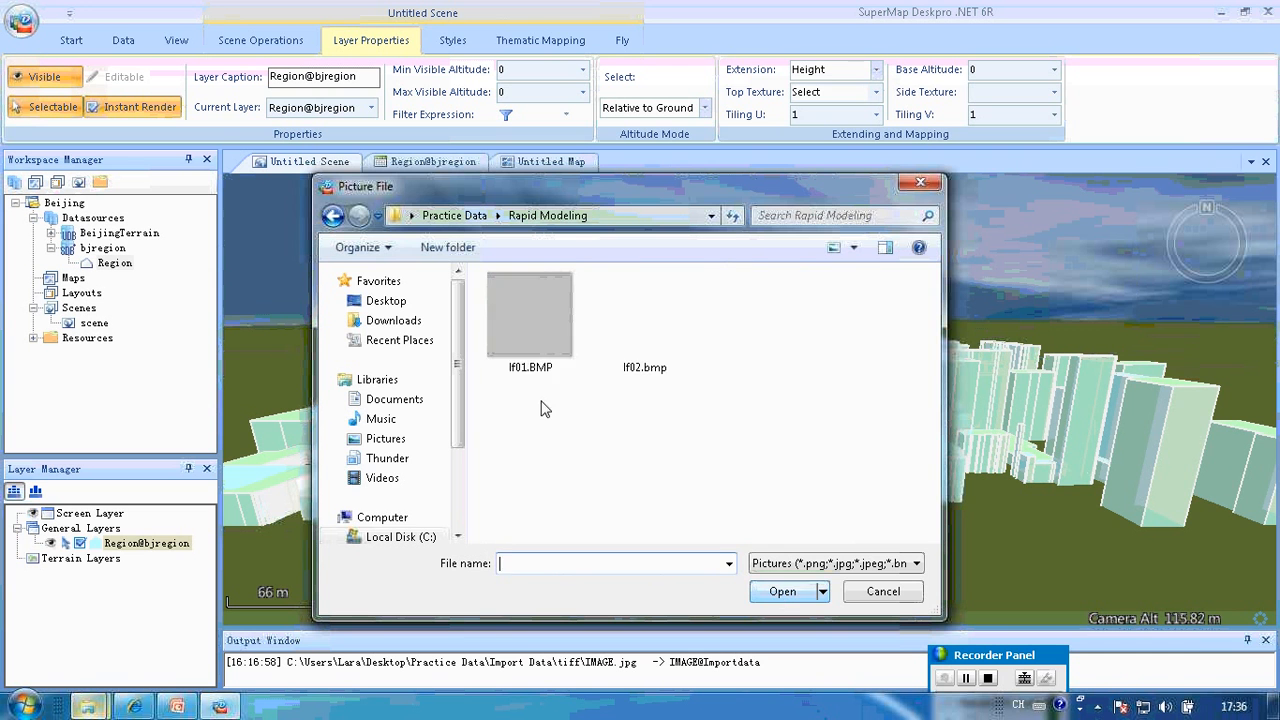
click(505, 297)
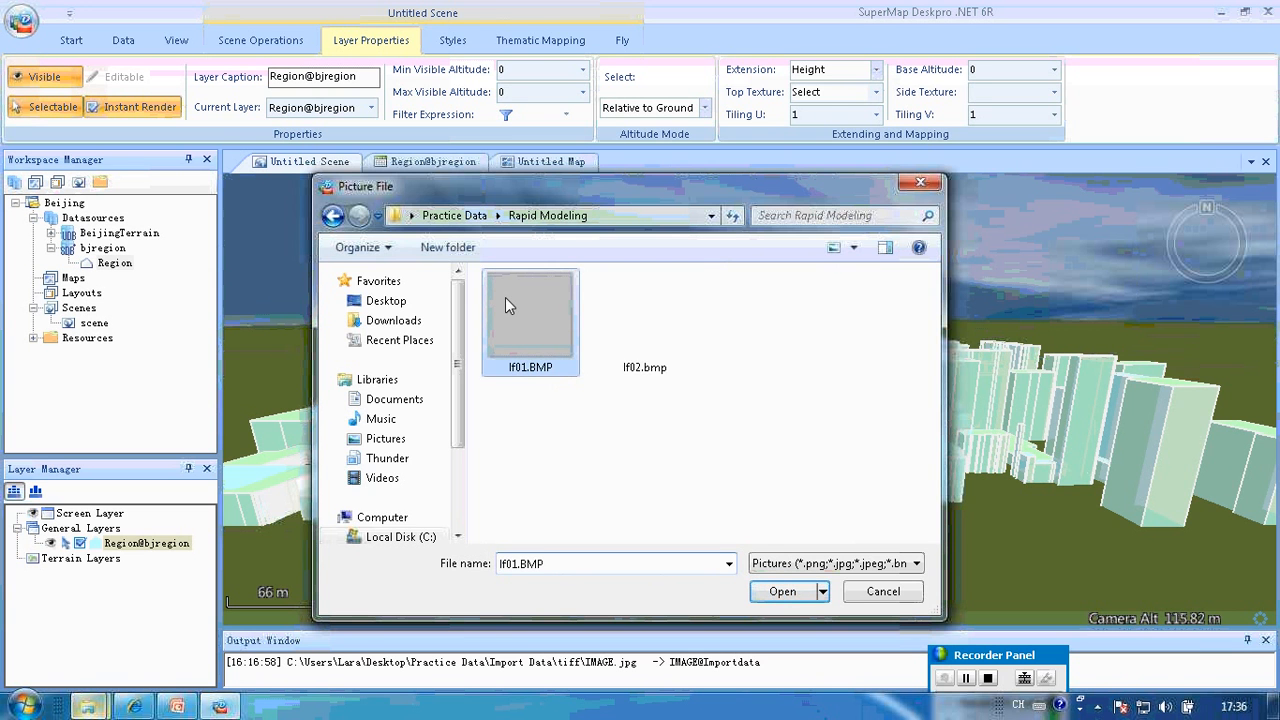
click(788, 594)
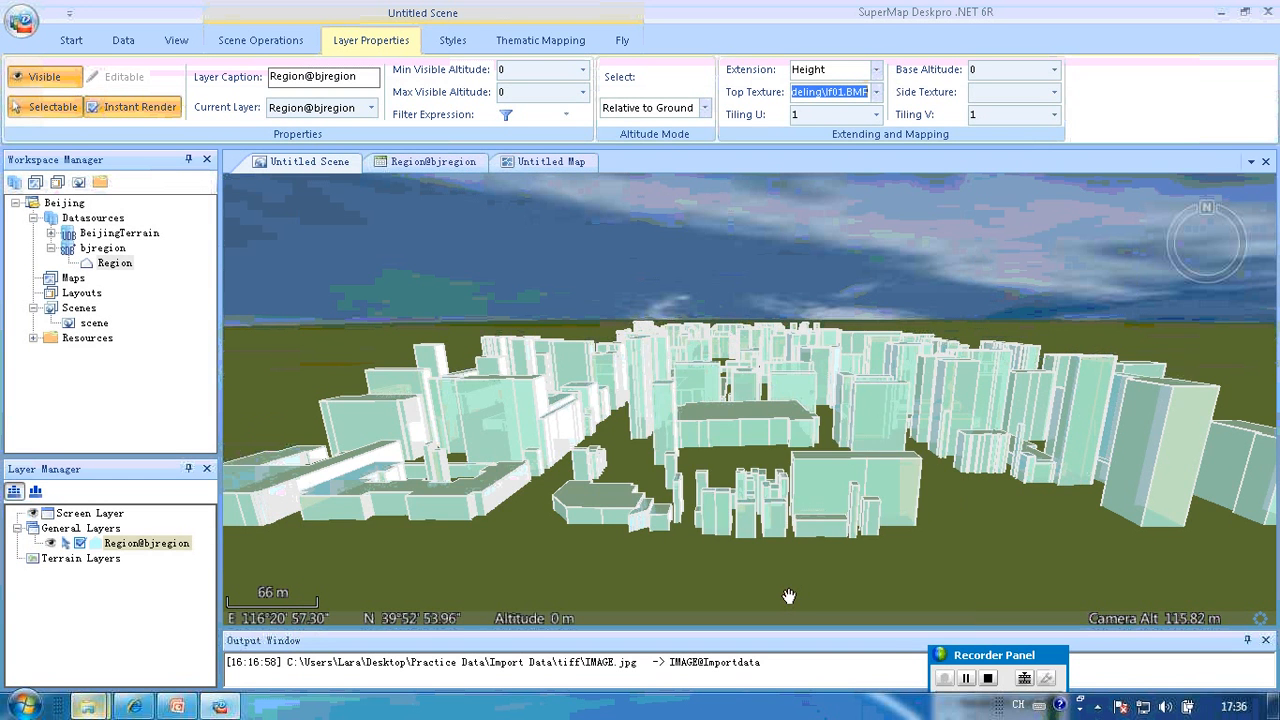
Set the Region layer's side texture to lf02.bmp from the Rapid Modeling folder
click(1057, 89)
click(1057, 90)
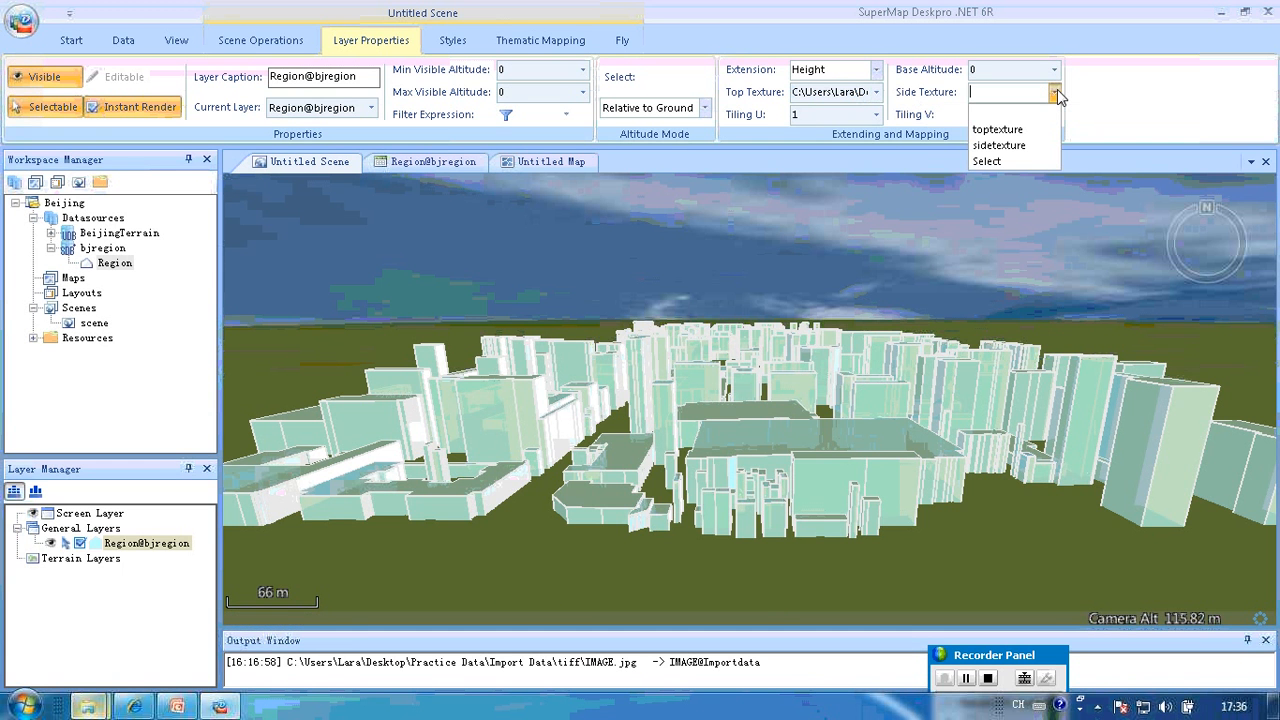
click(1017, 159)
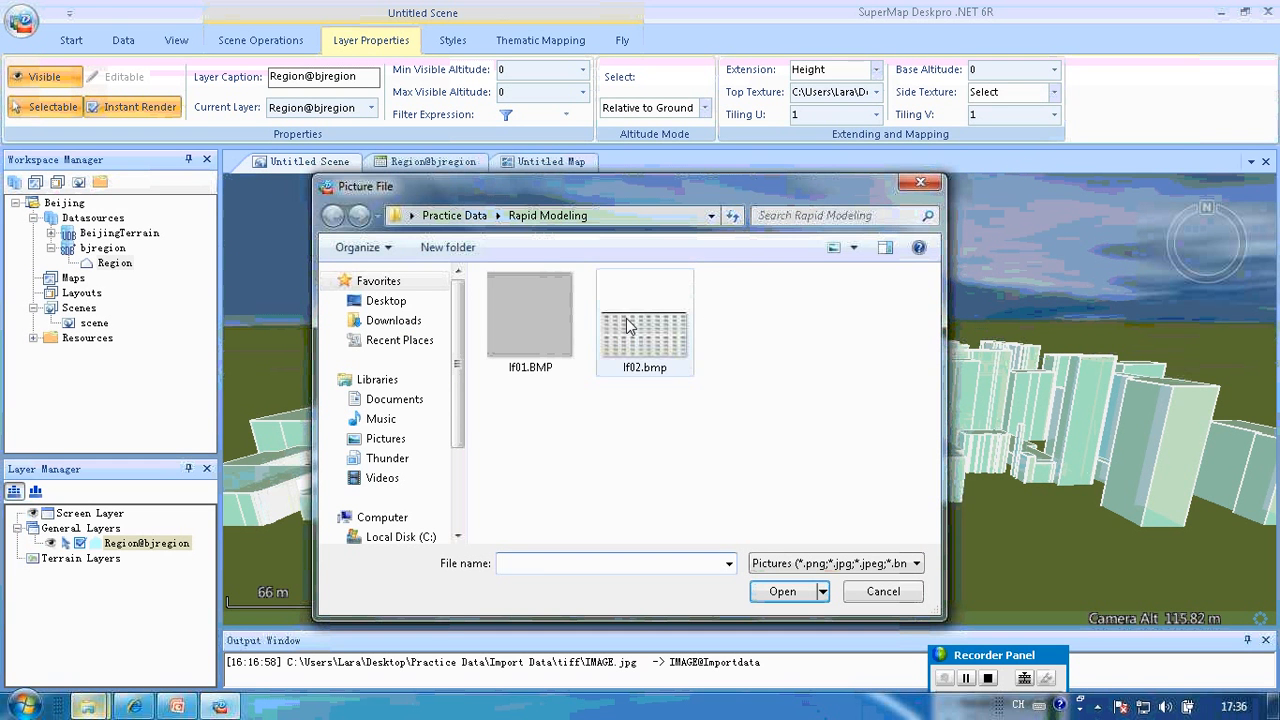
click(628, 305)
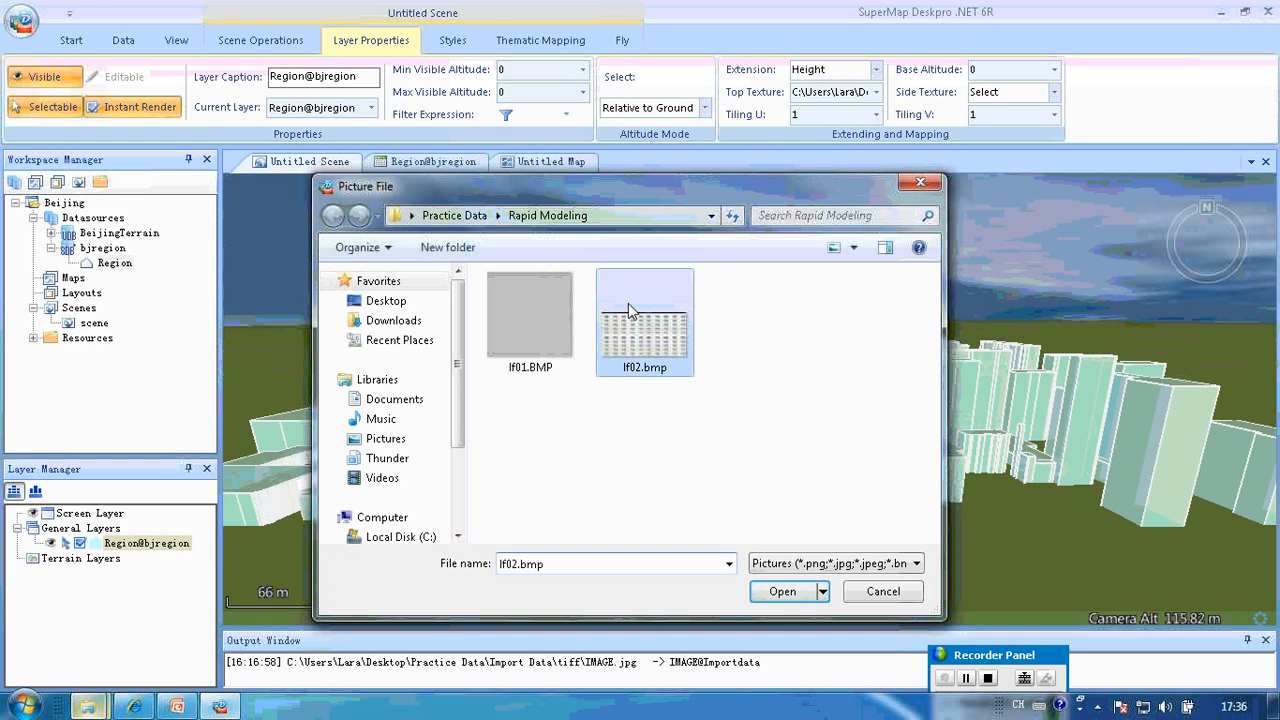
click(782, 591)
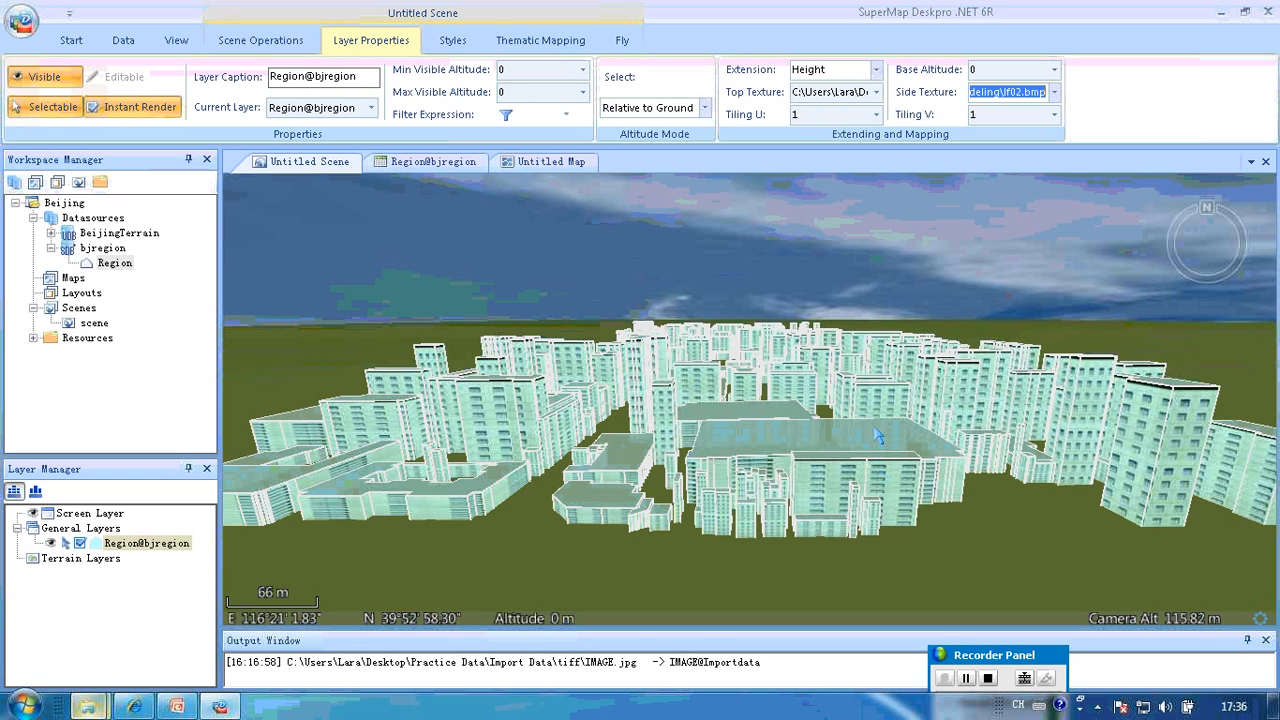
Examine the textured buildings up close and select the low, angular building in the foreground beside the street
drag(904, 398, 869, 478)
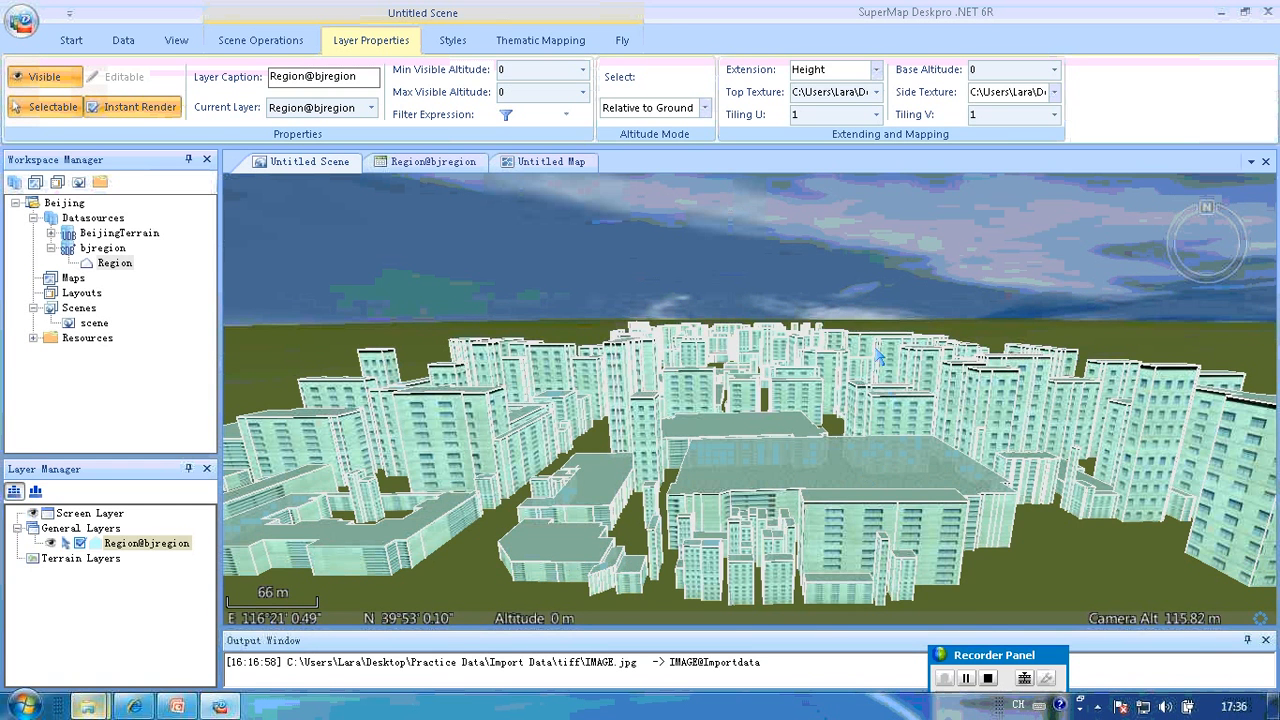
drag(896, 349, 890, 351)
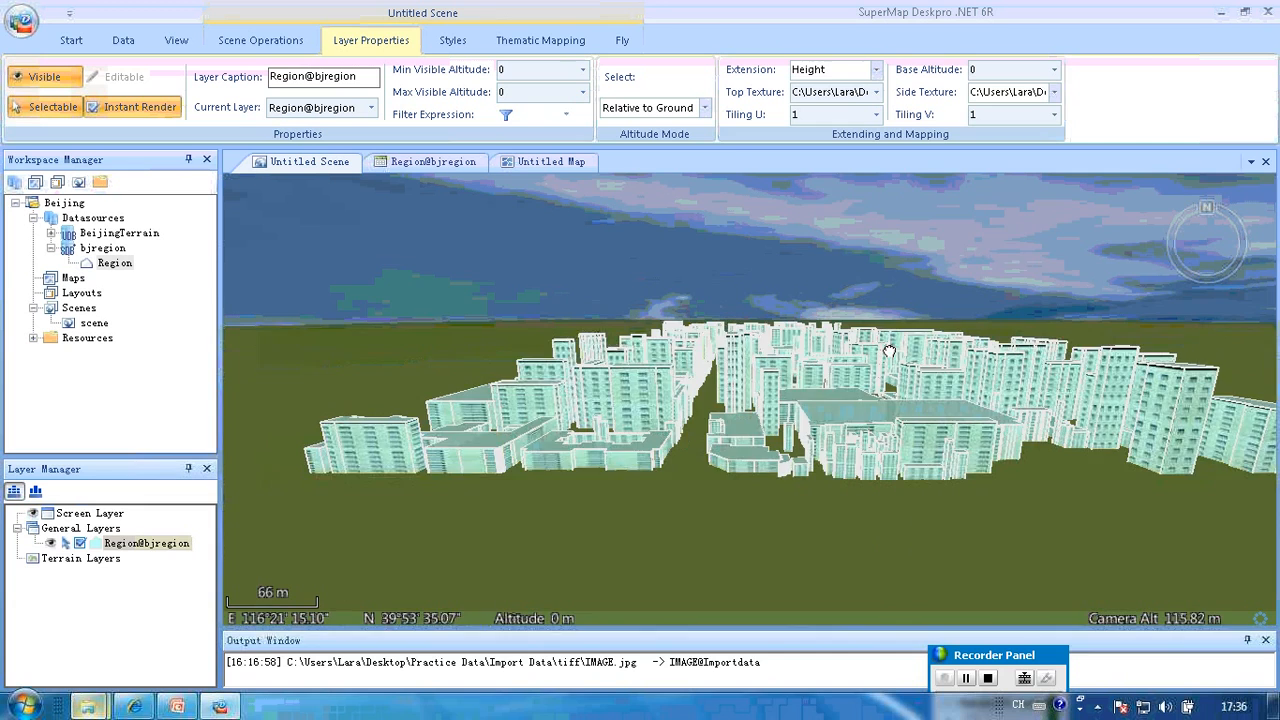
scroll(758, 443, up, 3)
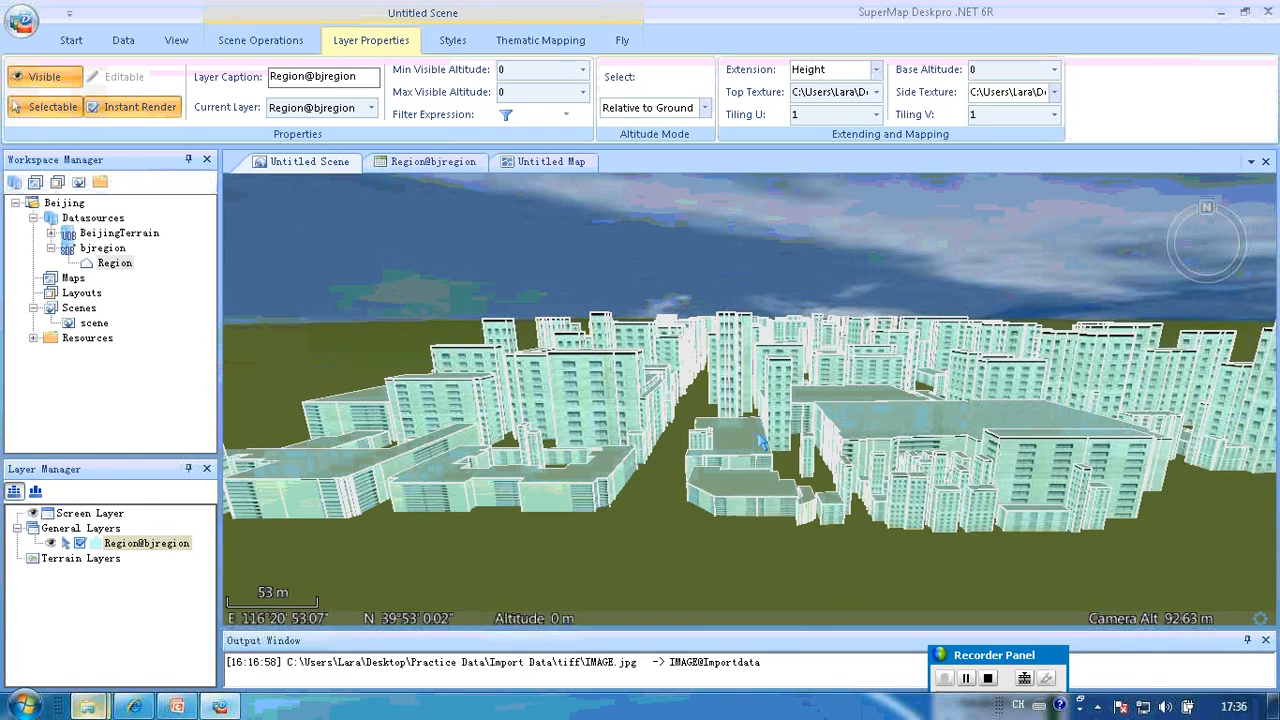
scroll(776, 522, up, 2)
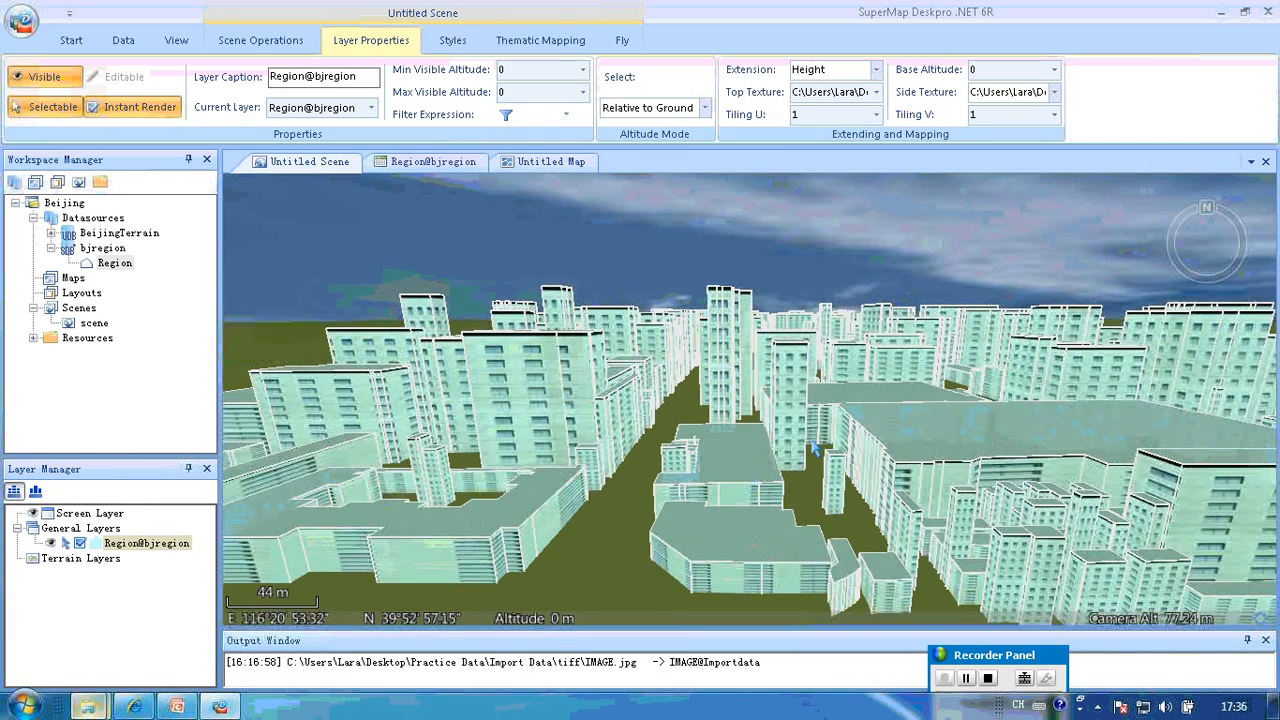
drag(811, 443, 811, 435)
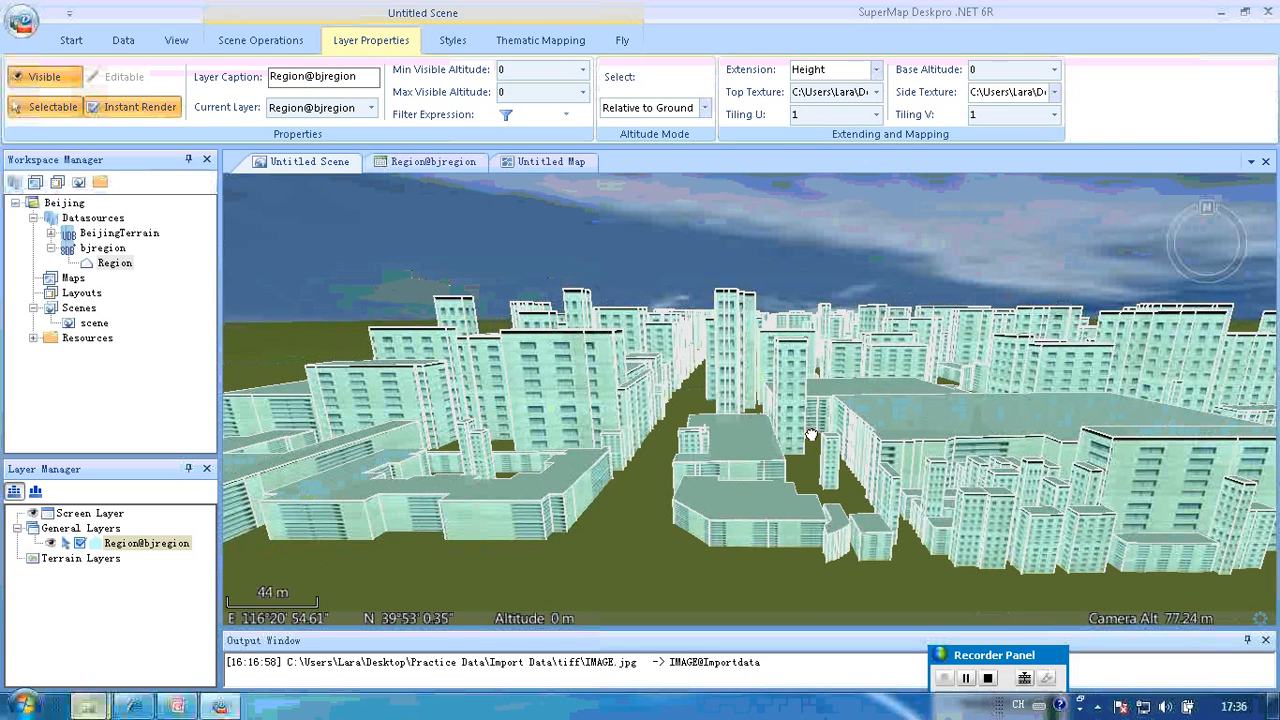
click(770, 527)
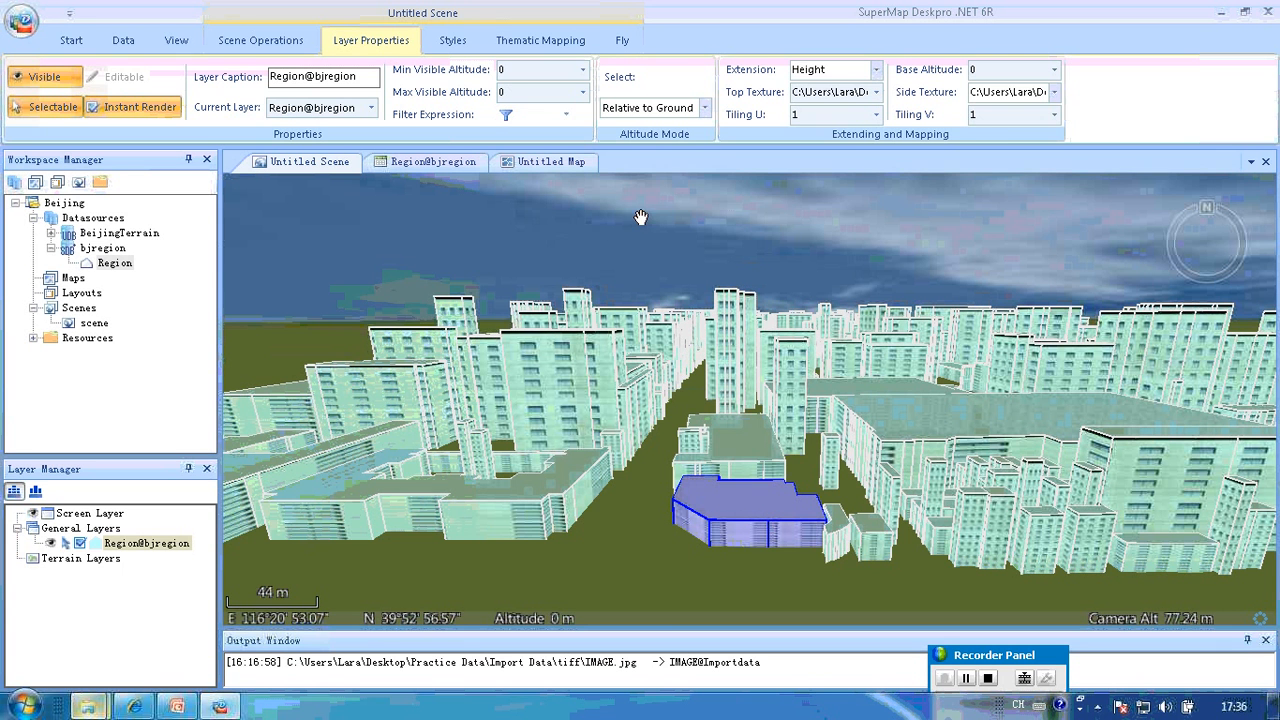
Set up related browsing between Untitled Map, Region@bjregion and Untitled Scene
click(86, 44)
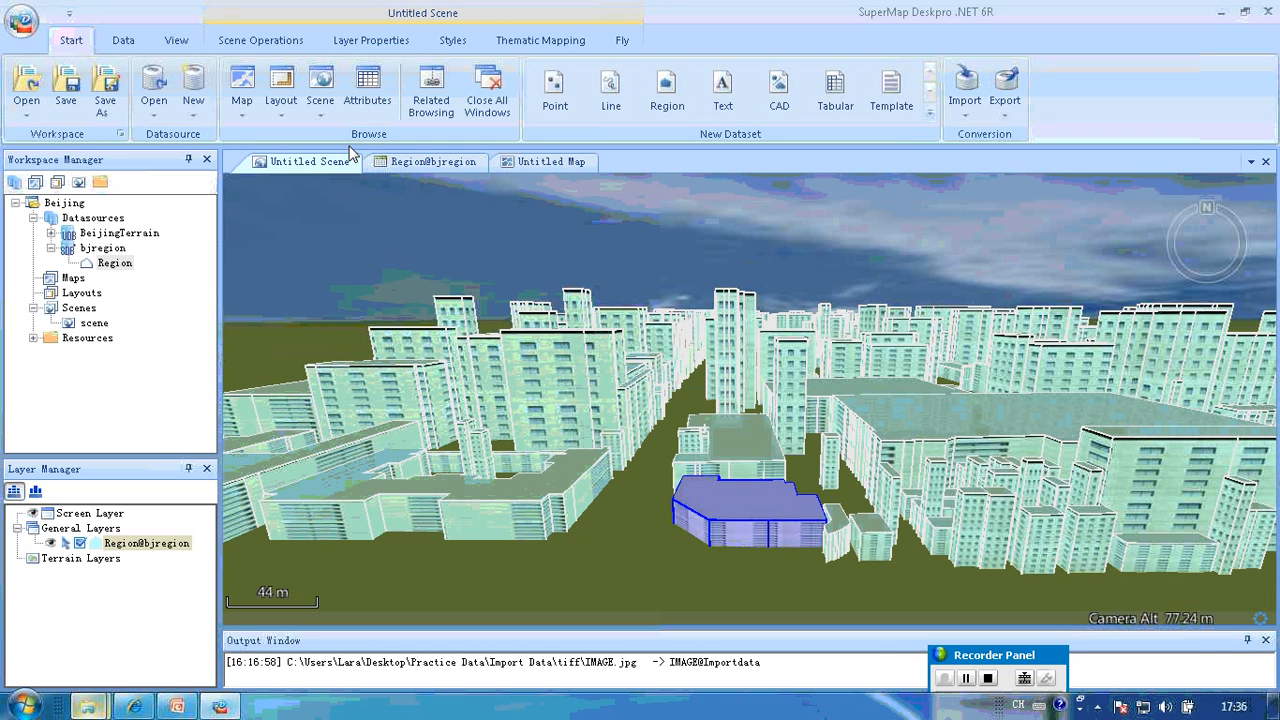
click(432, 117)
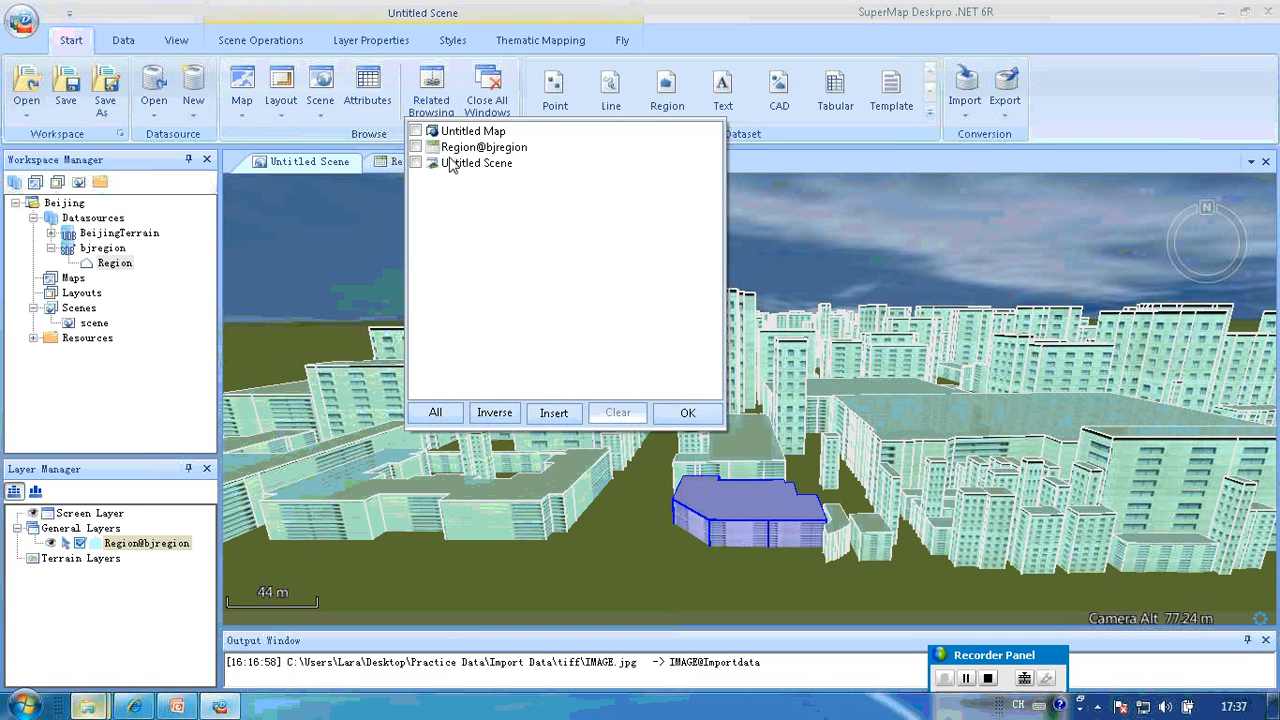
click(417, 132)
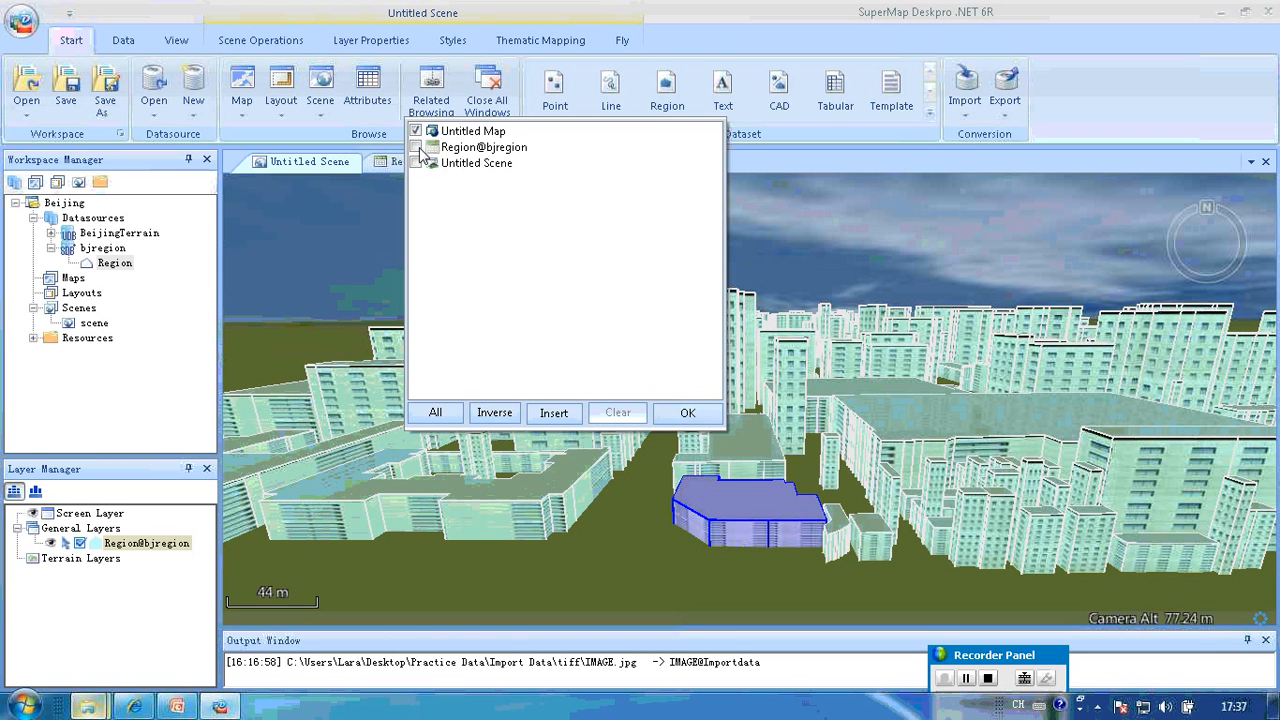
click(417, 148)
click(416, 164)
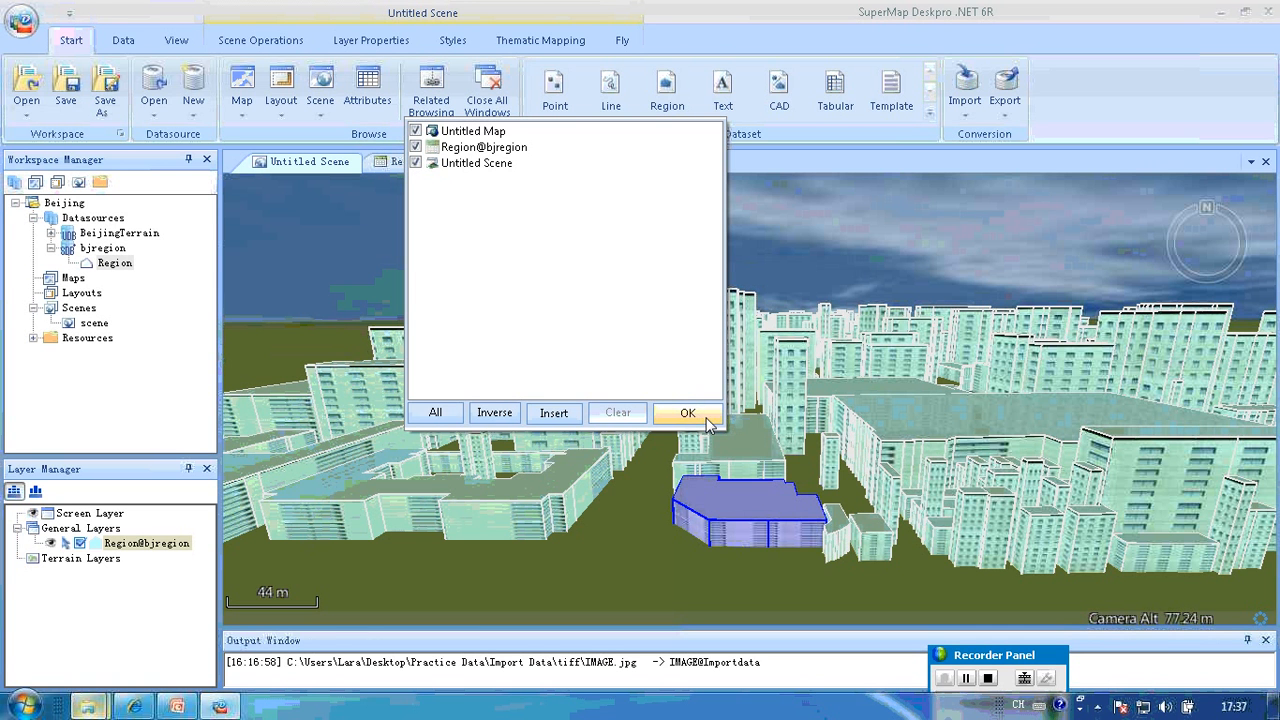
click(707, 422)
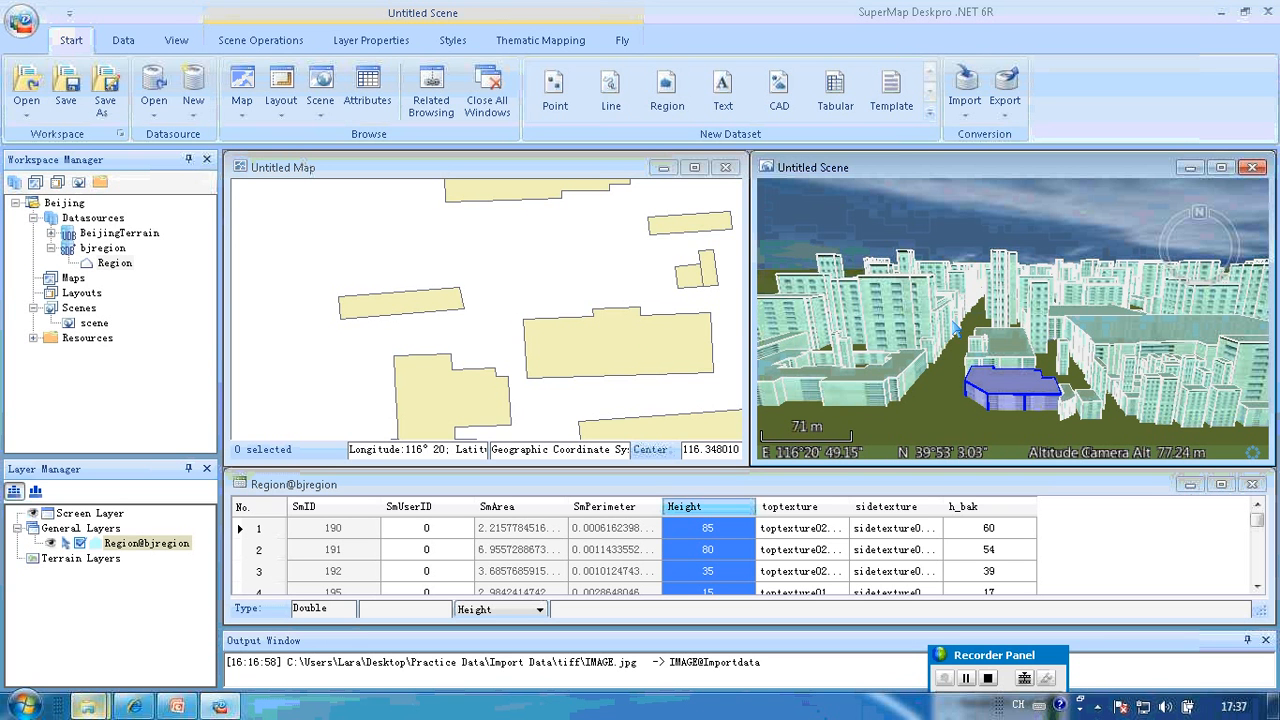
Select the low, angular building in the scene and locate its linked footprint on the map
click(1017, 393)
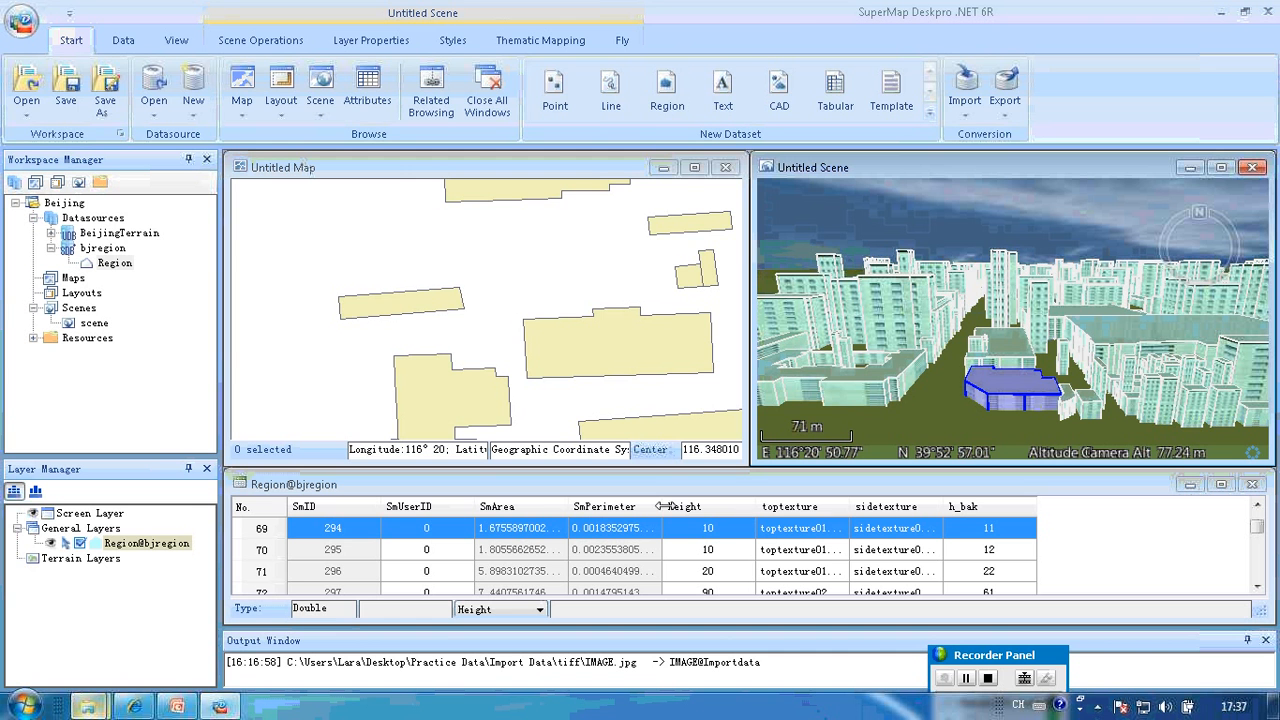
click(391, 168)
scroll(447, 222, down, 5)
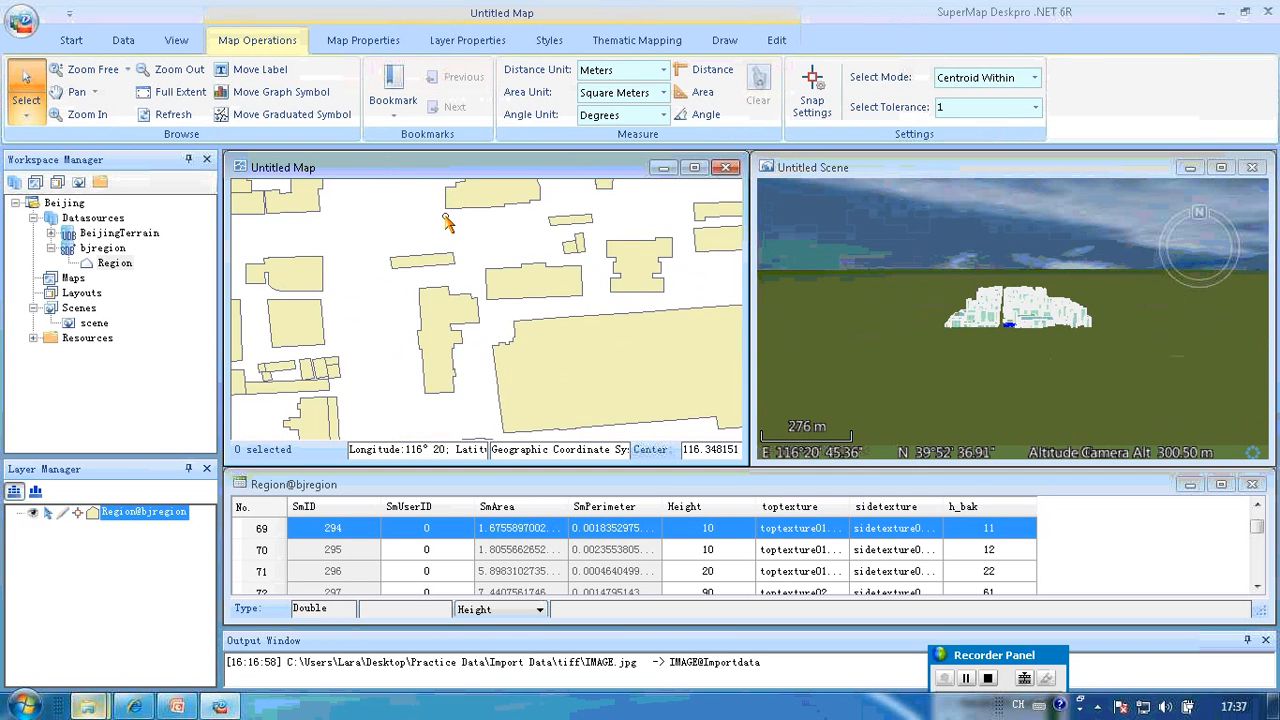
scroll(447, 352, up, 3)
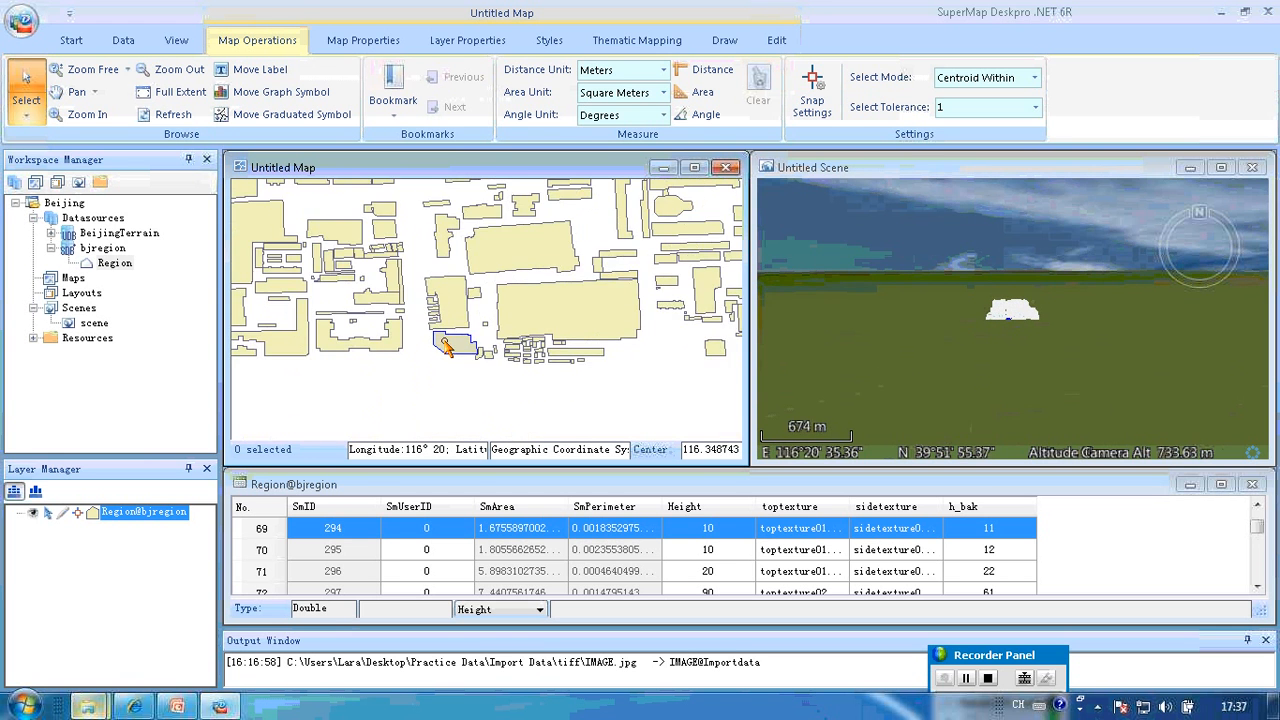
scroll(447, 352, up, 1)
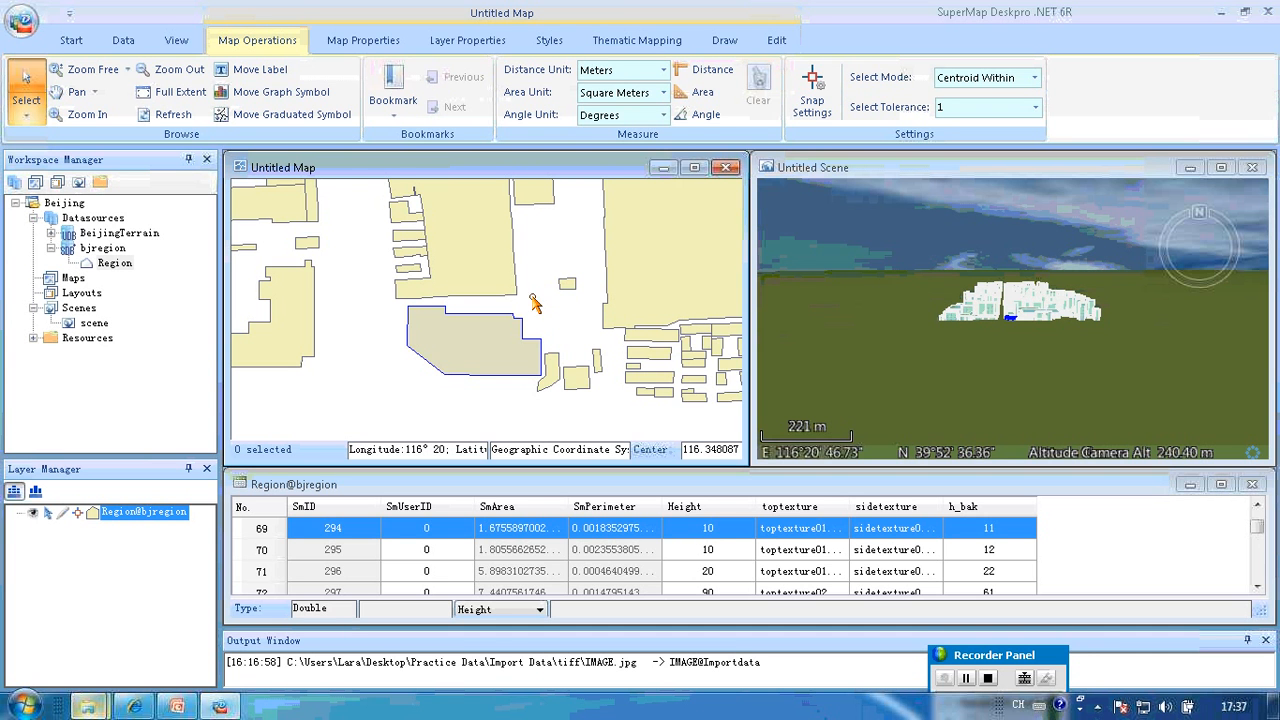
scroll(408, 295, down, 2)
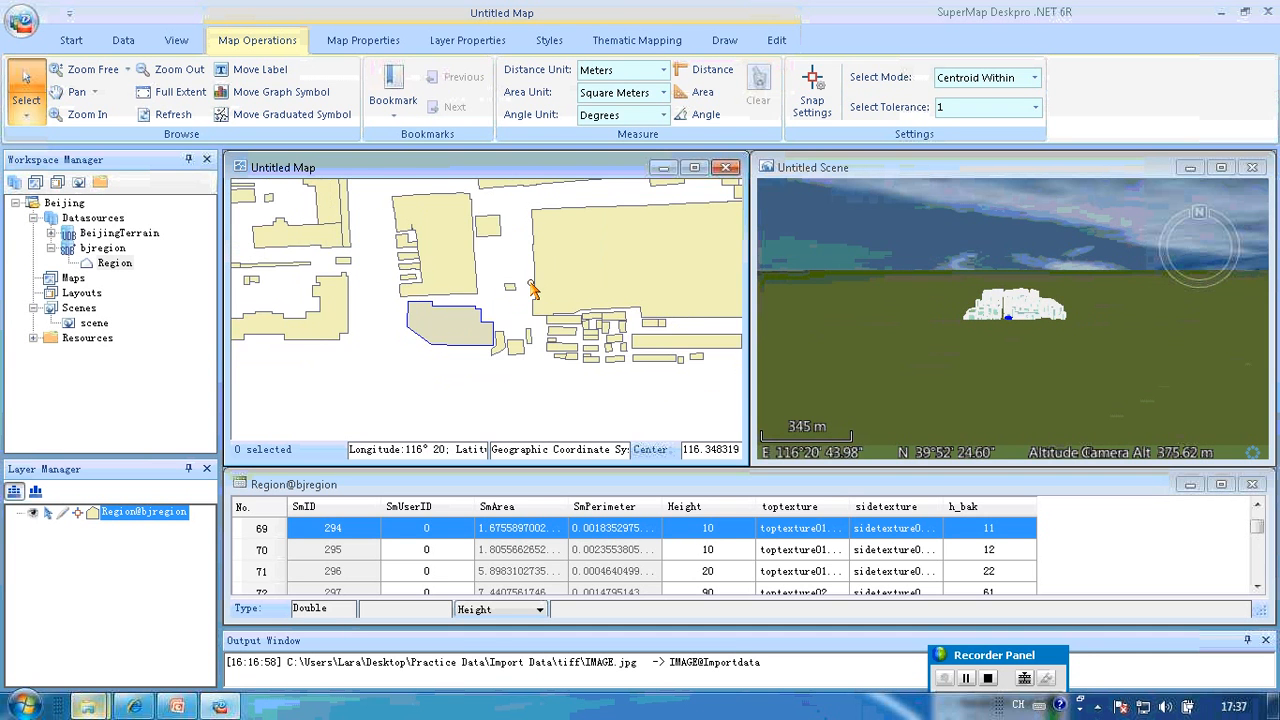
Select the large rectangular footprint northeast of the angular building on the map and locate it in the linked scene
click(579, 262)
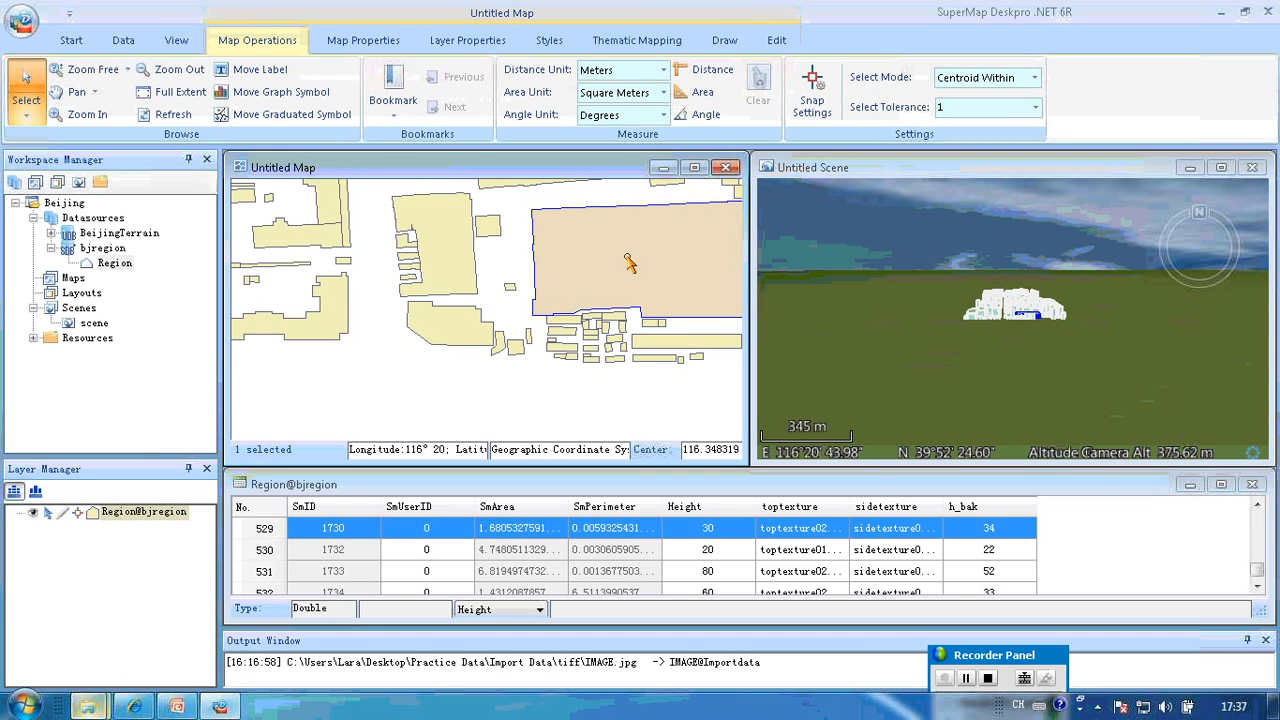
click(998, 167)
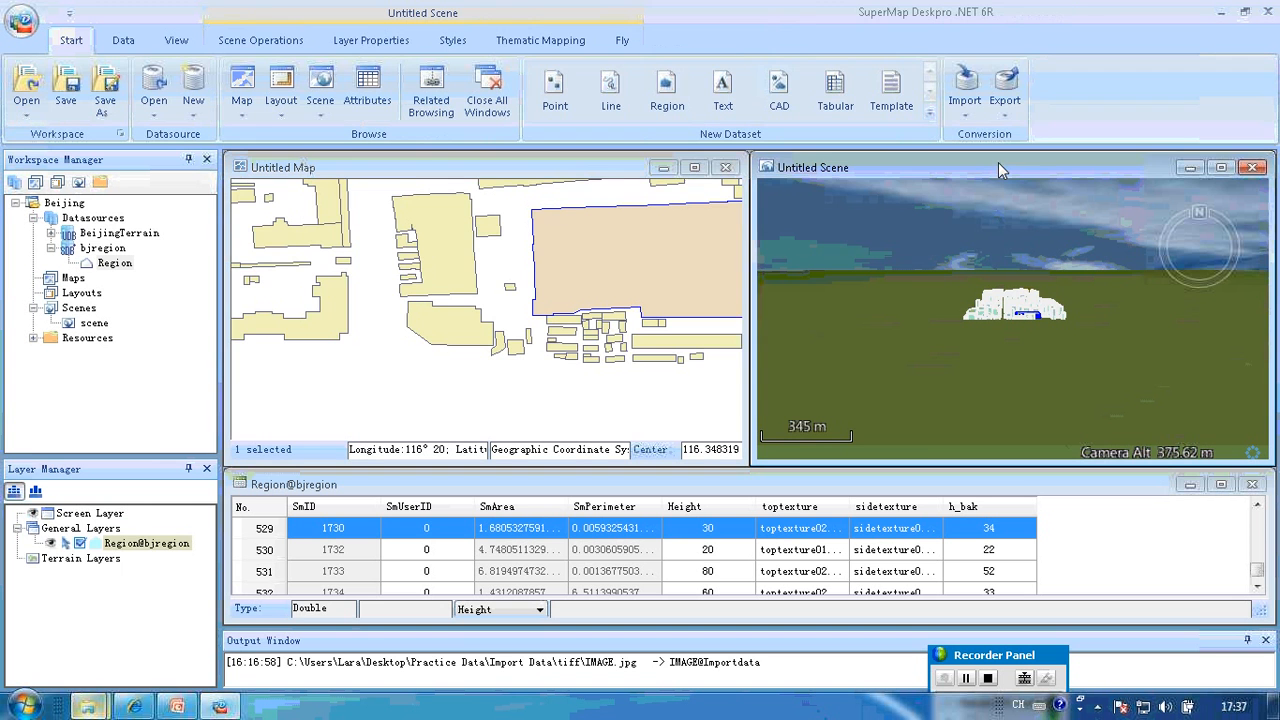
scroll(1040, 313, up, 3)
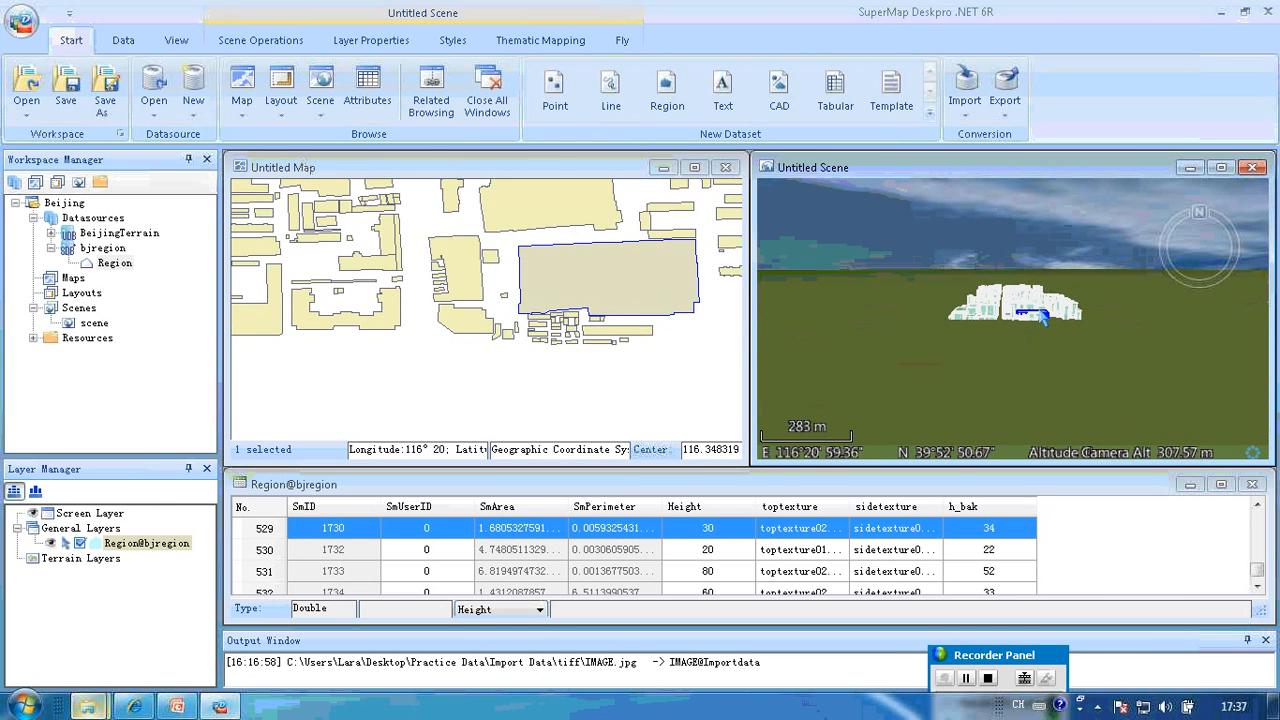
scroll(1045, 313, up, 3)
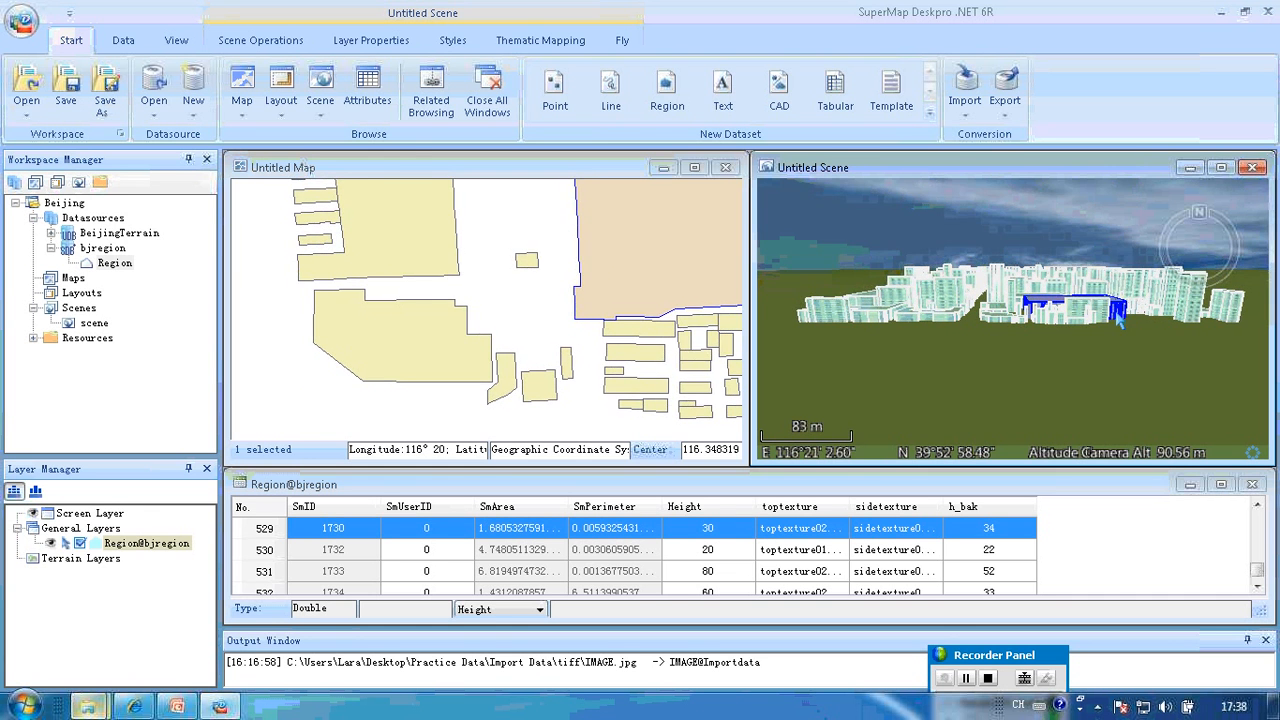
scroll(1118, 313, up, 2)
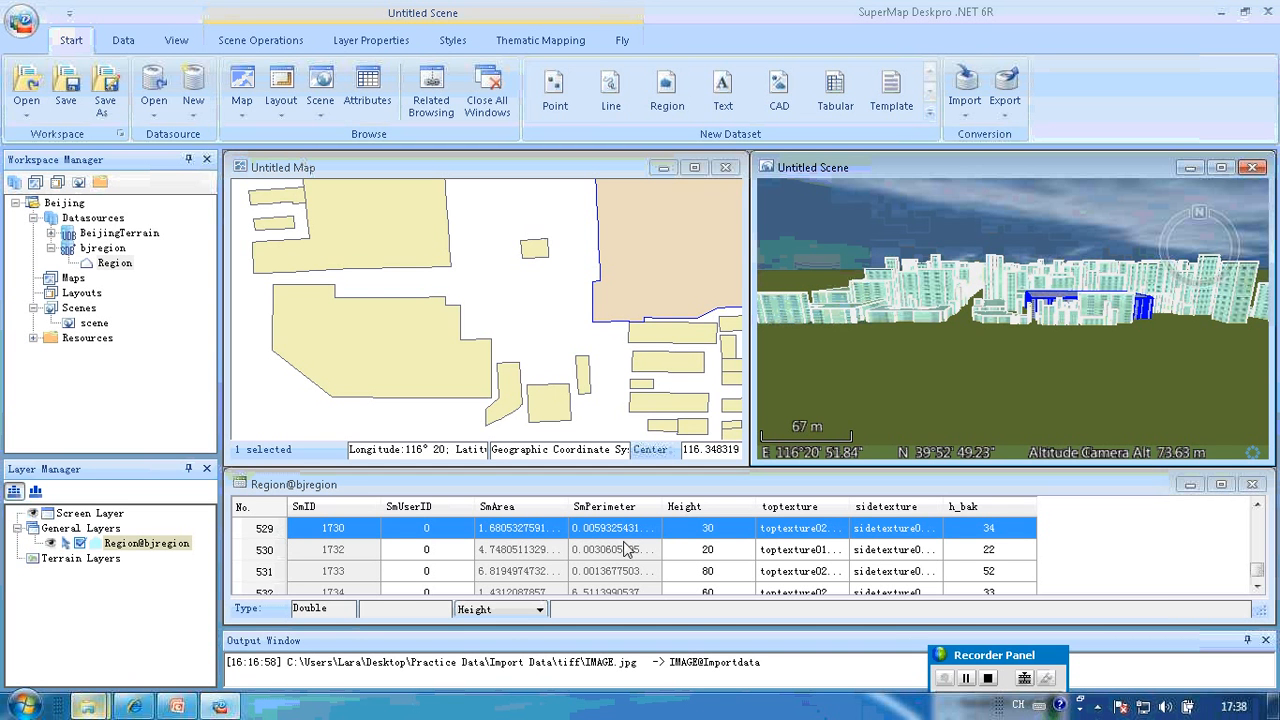
Select record 530 in the attribute table and examine its linked building in the map and scene
click(264, 550)
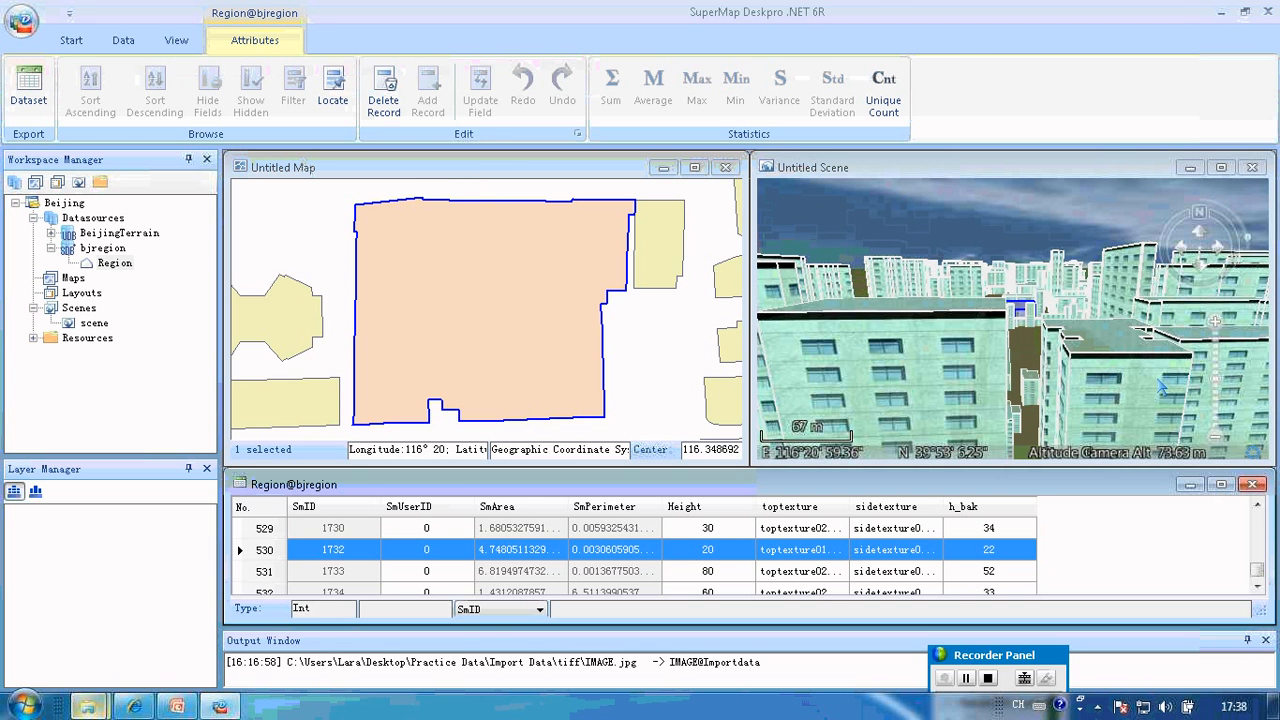
click(1024, 165)
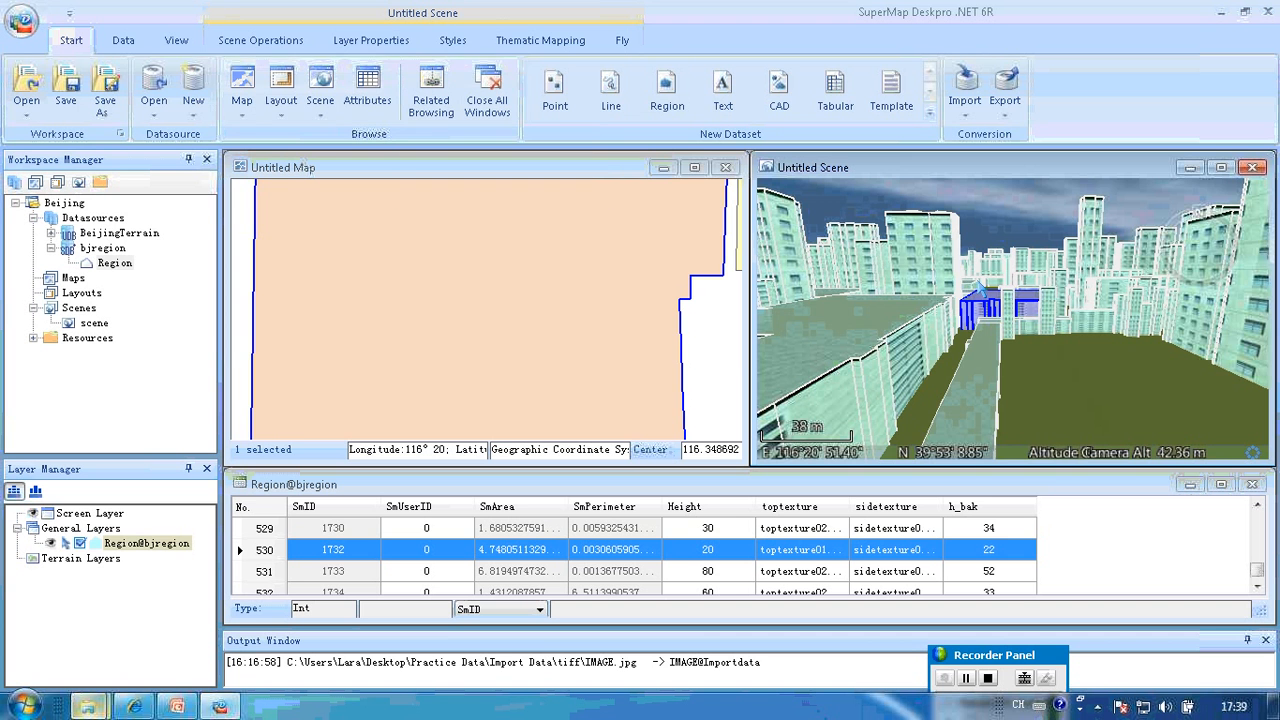
scroll(1052, 304, down, 3)
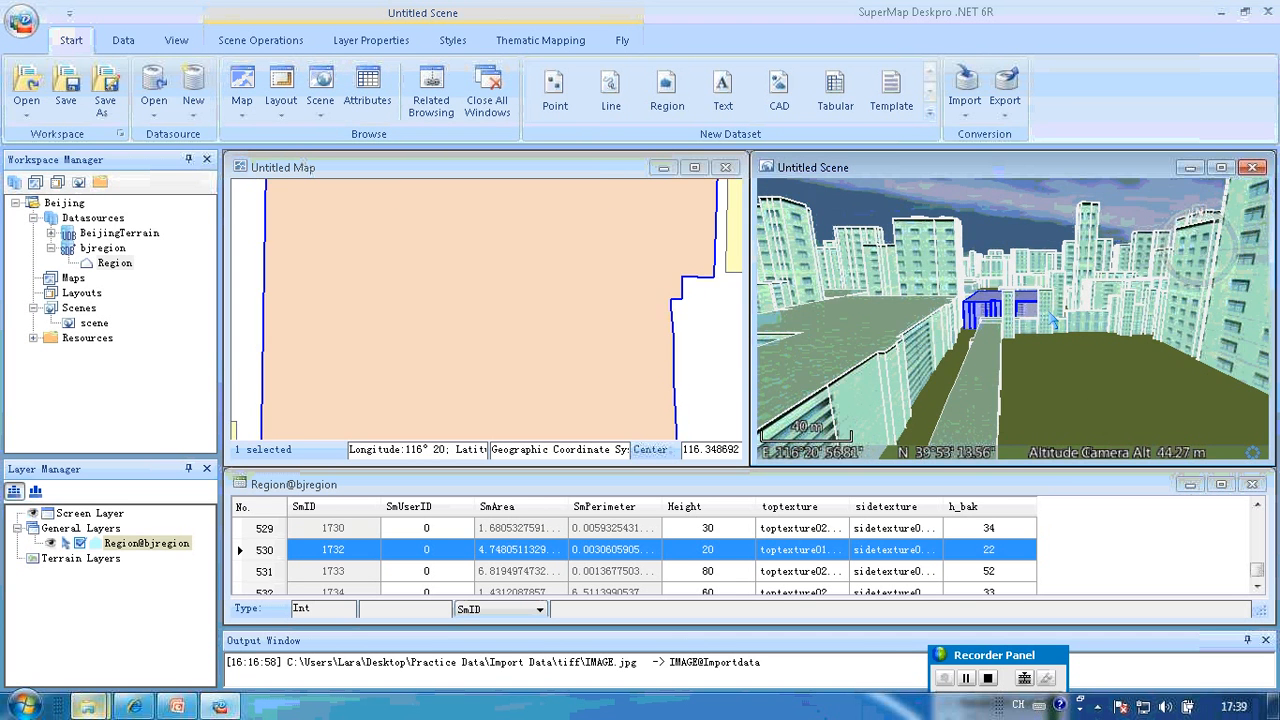
scroll(1052, 318, down, 3)
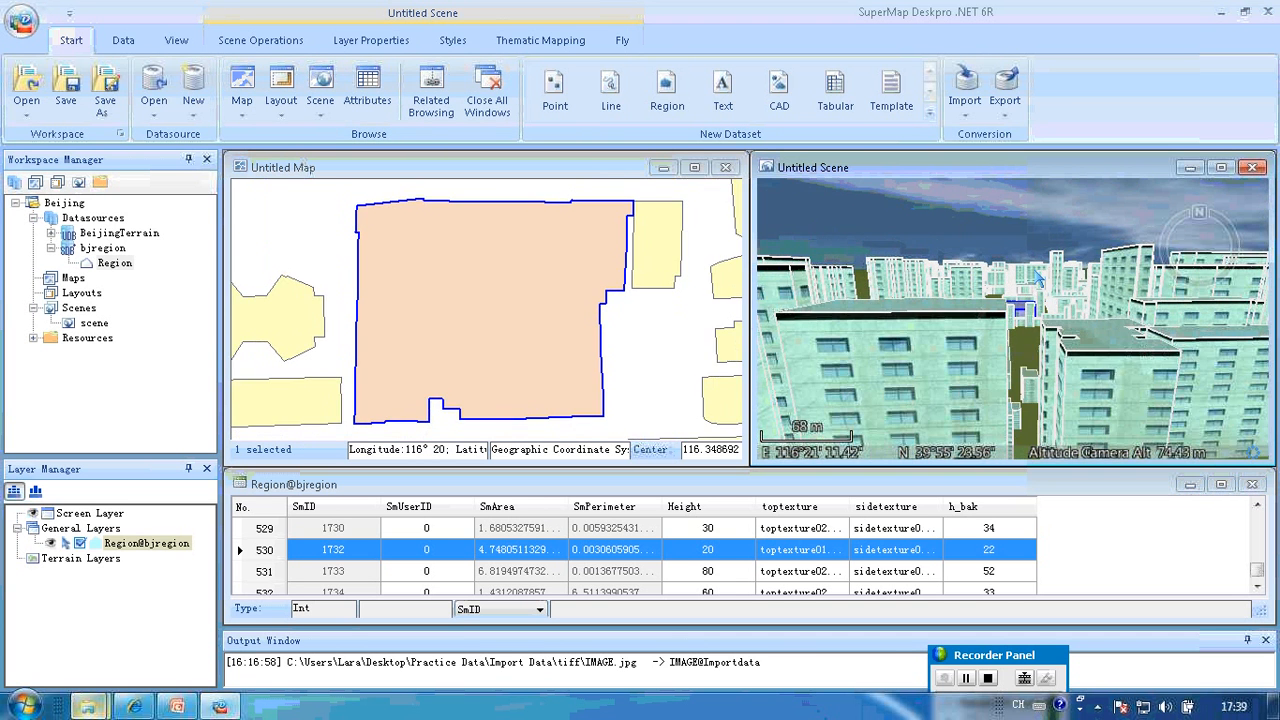
scroll(1038, 278, down, 2)
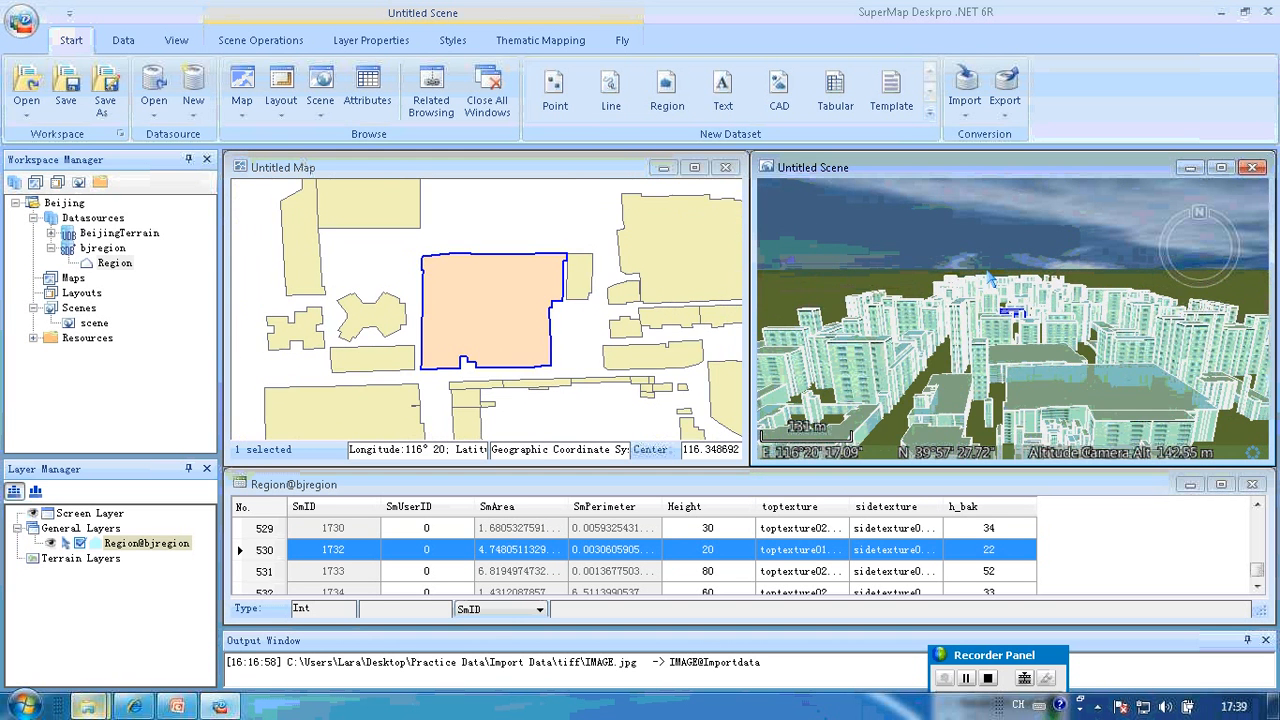
Select the low, angular building in the scene and set its Height attribute to 60
mouse_move(1018, 308)
mouse_down()
mouse_move(1040, 285)
mouse_move(1034, 299)
mouse_up()
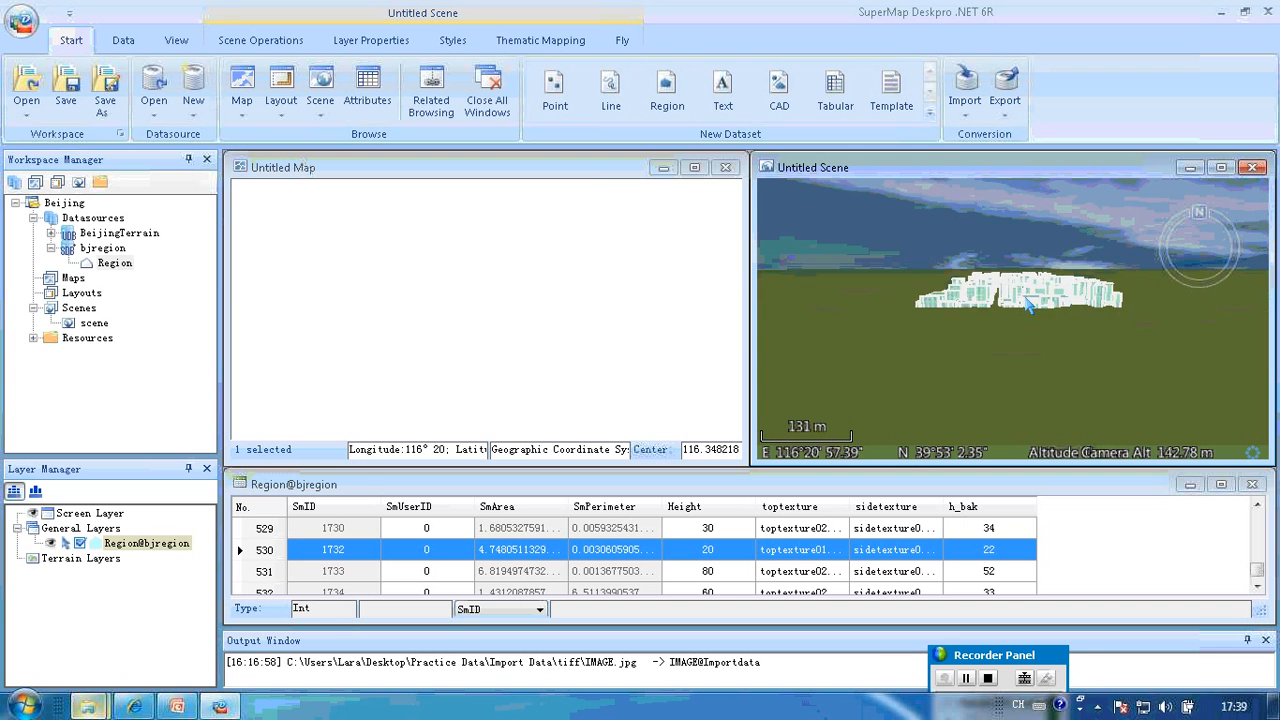
scroll(1030, 300, up, 3)
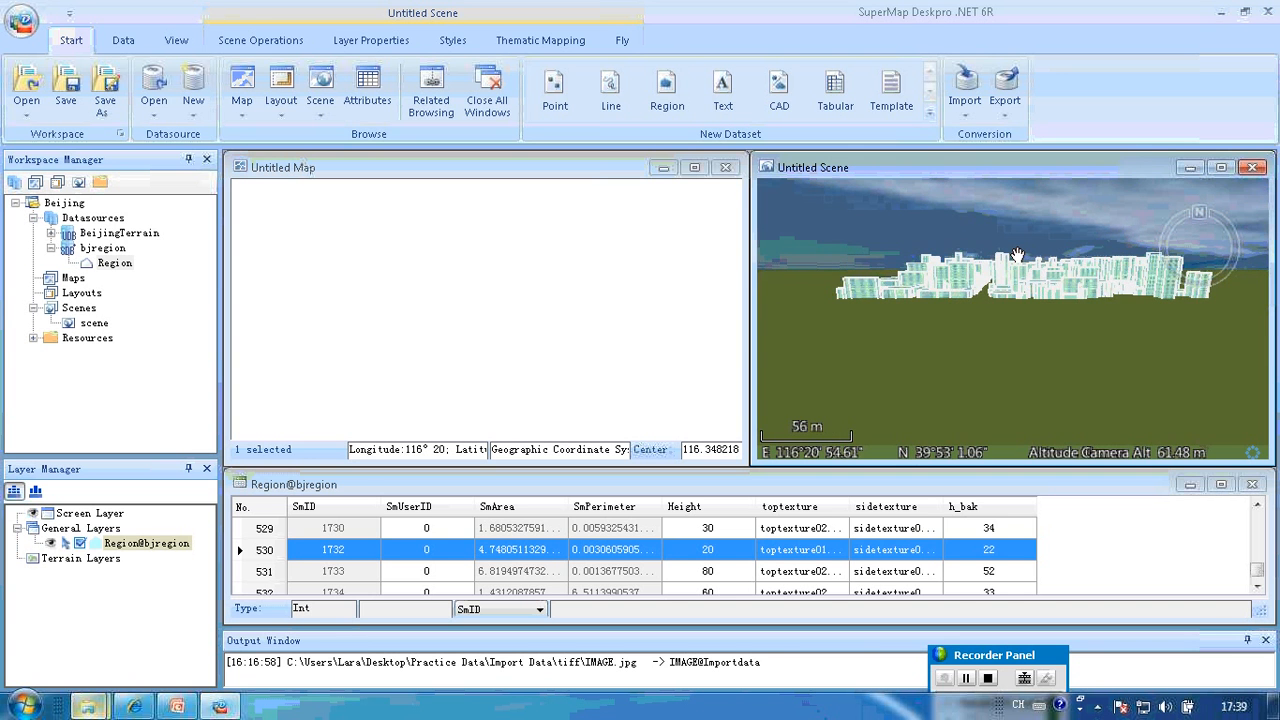
scroll(1017, 255, up, 2)
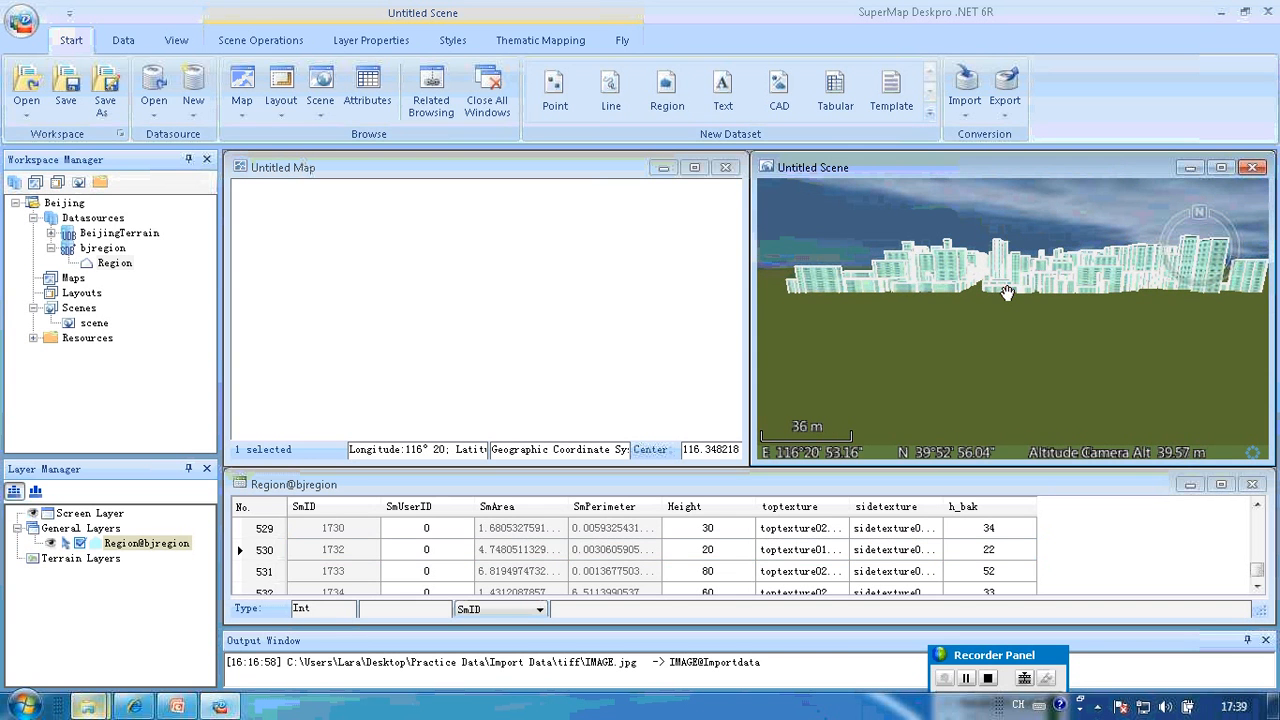
scroll(1008, 292, up, 3)
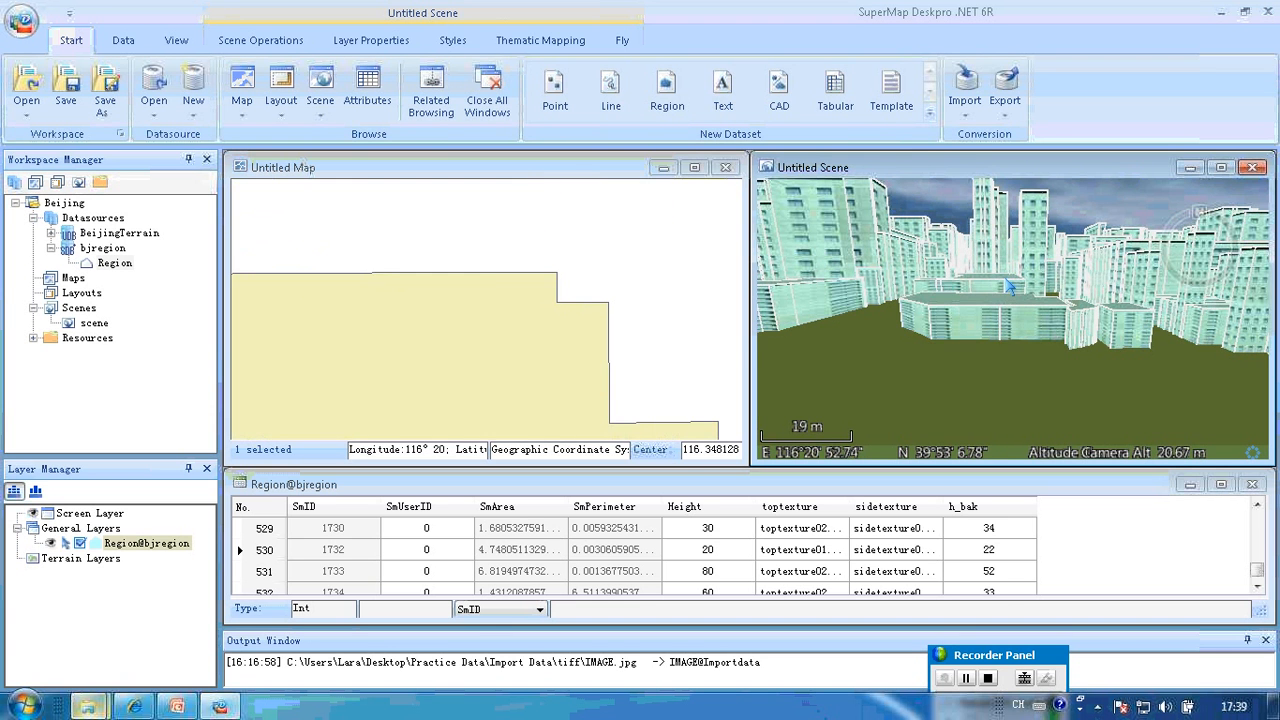
click(990, 328)
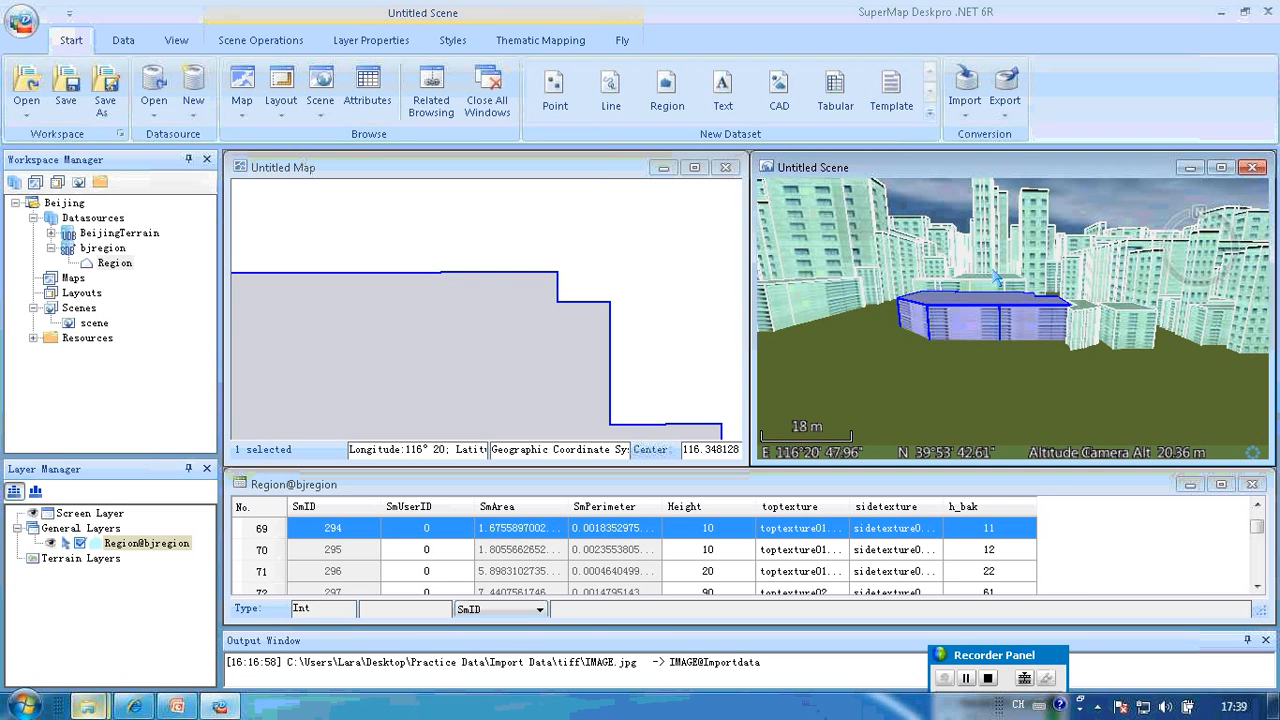
click(731, 527)
click(714, 528)
double_click(712, 528)
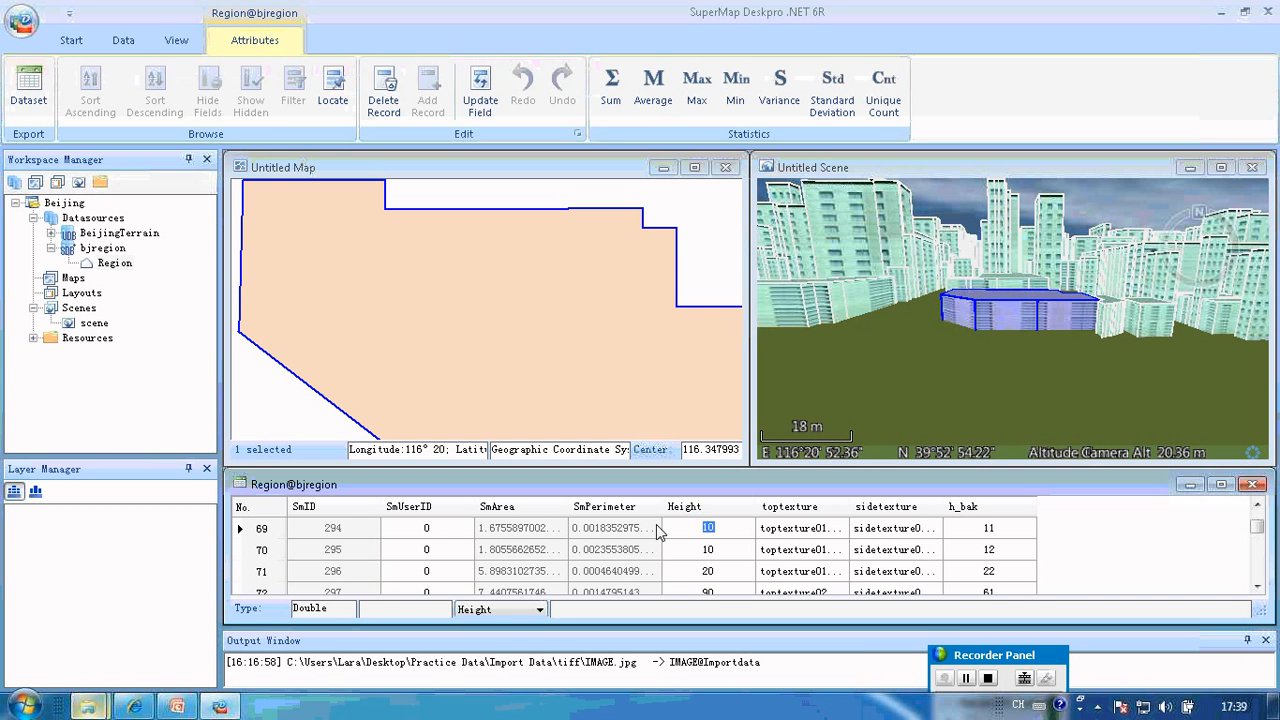
text(60)
Refresh the scene to apply the edited building height and view the building from farther back
click(933, 173)
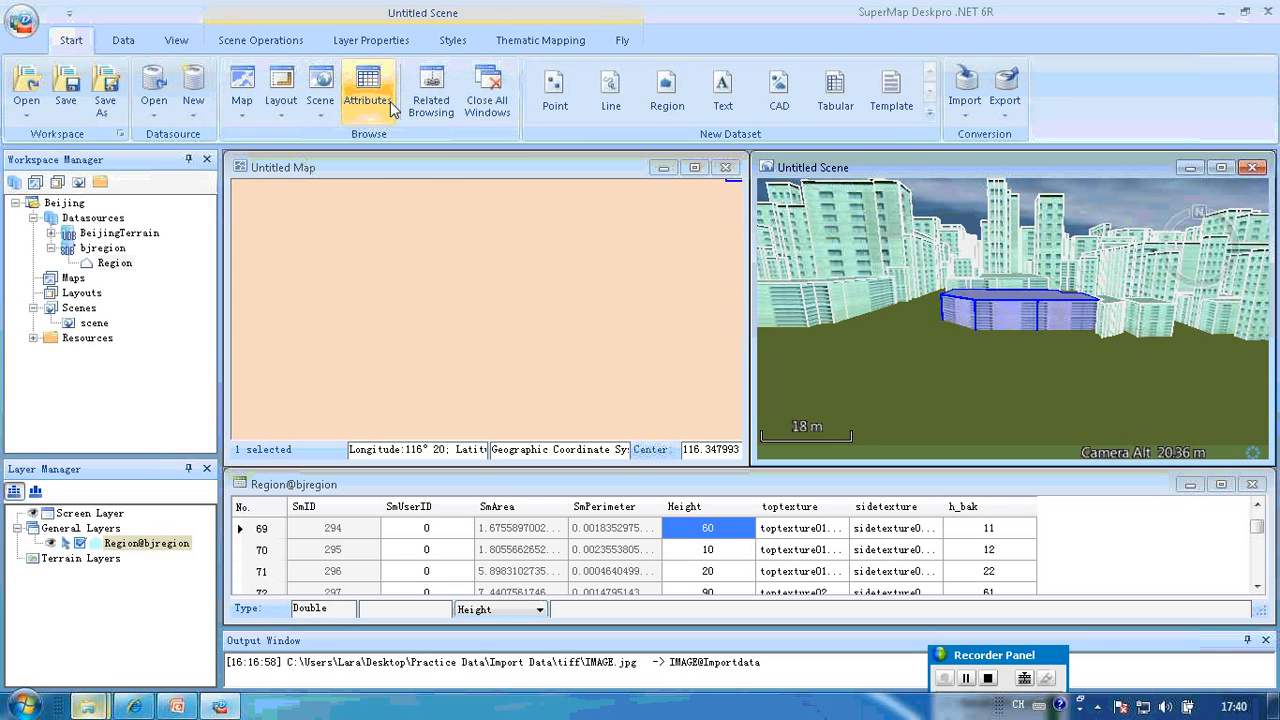
click(262, 41)
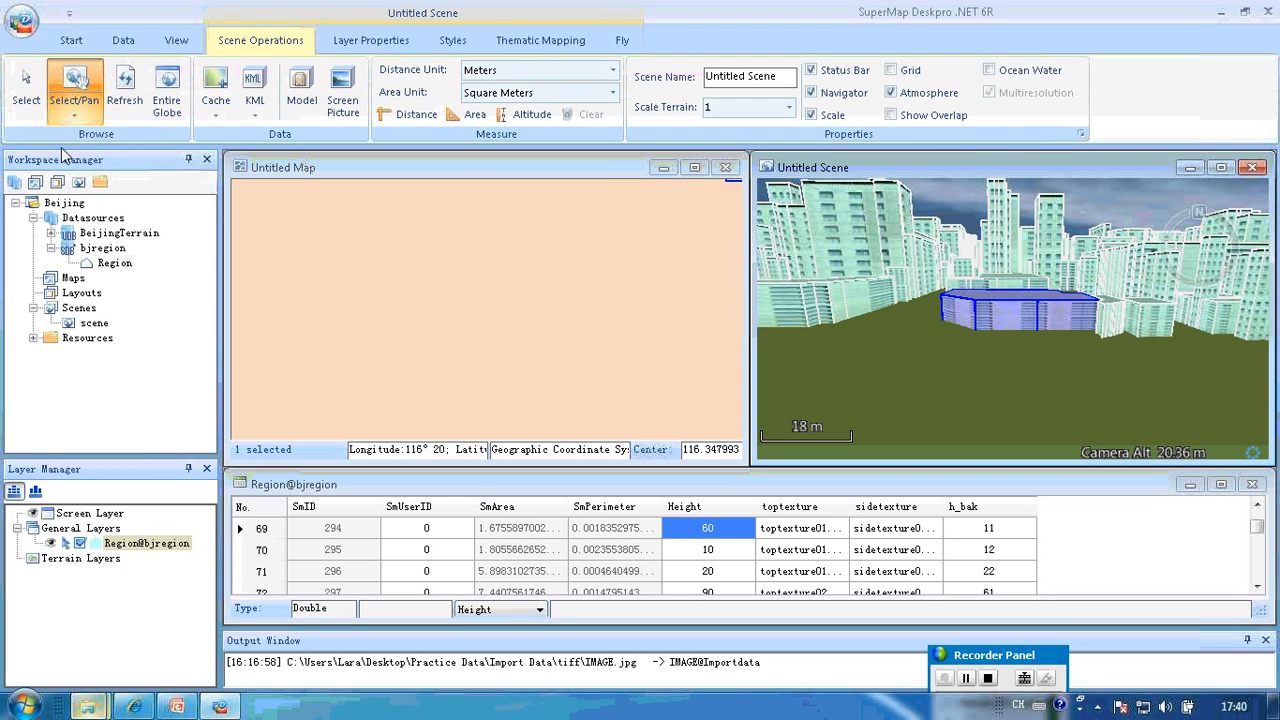
click(128, 110)
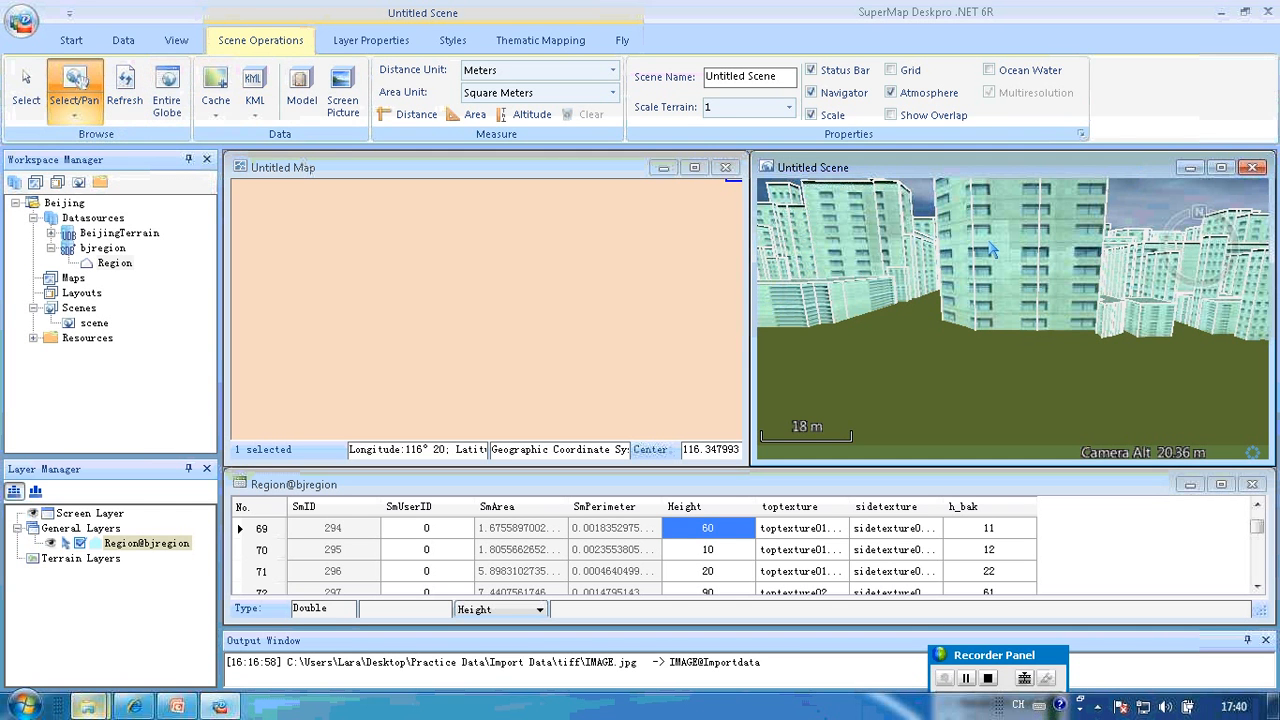
right_click(910, 299)
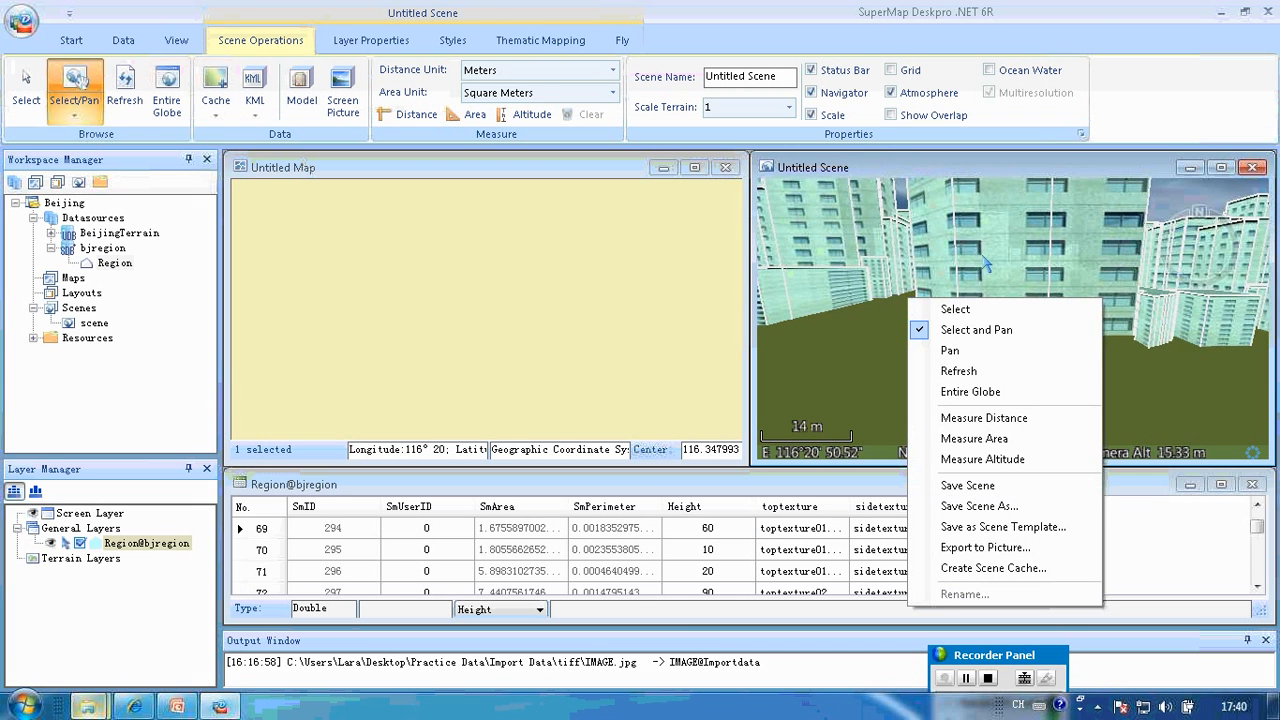
scroll(983, 258, down, 5)
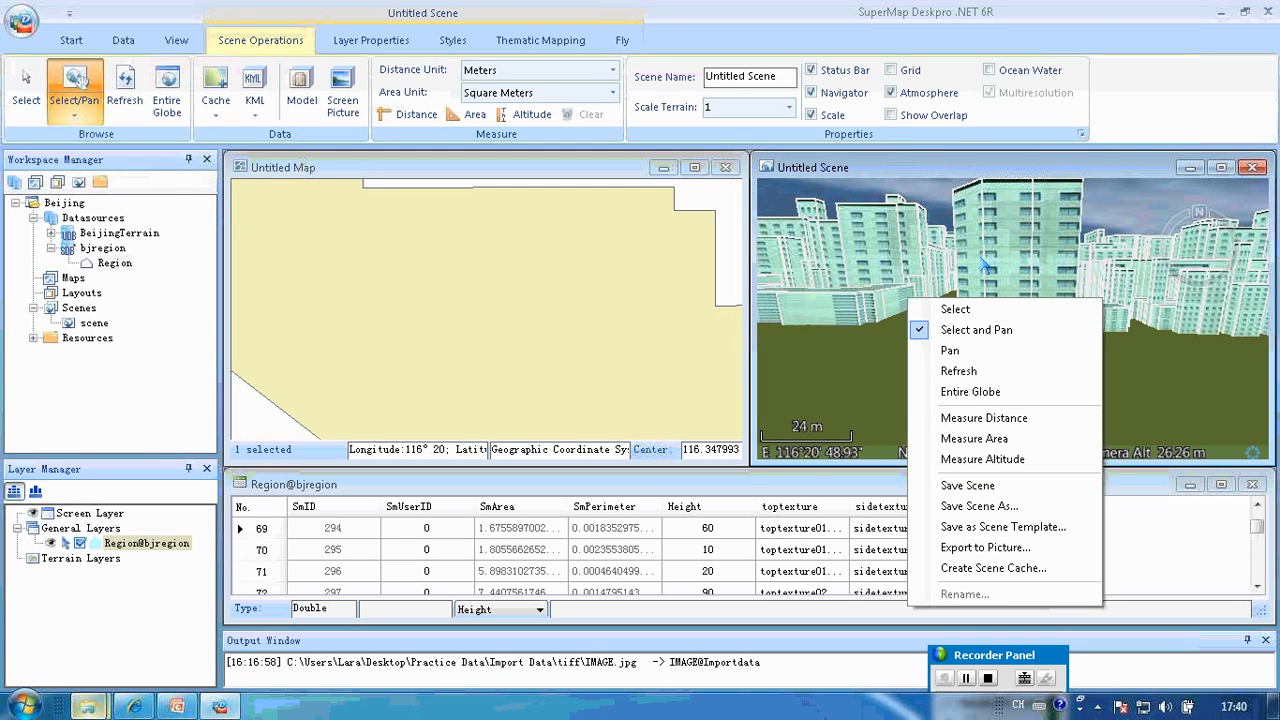
click(1142, 356)
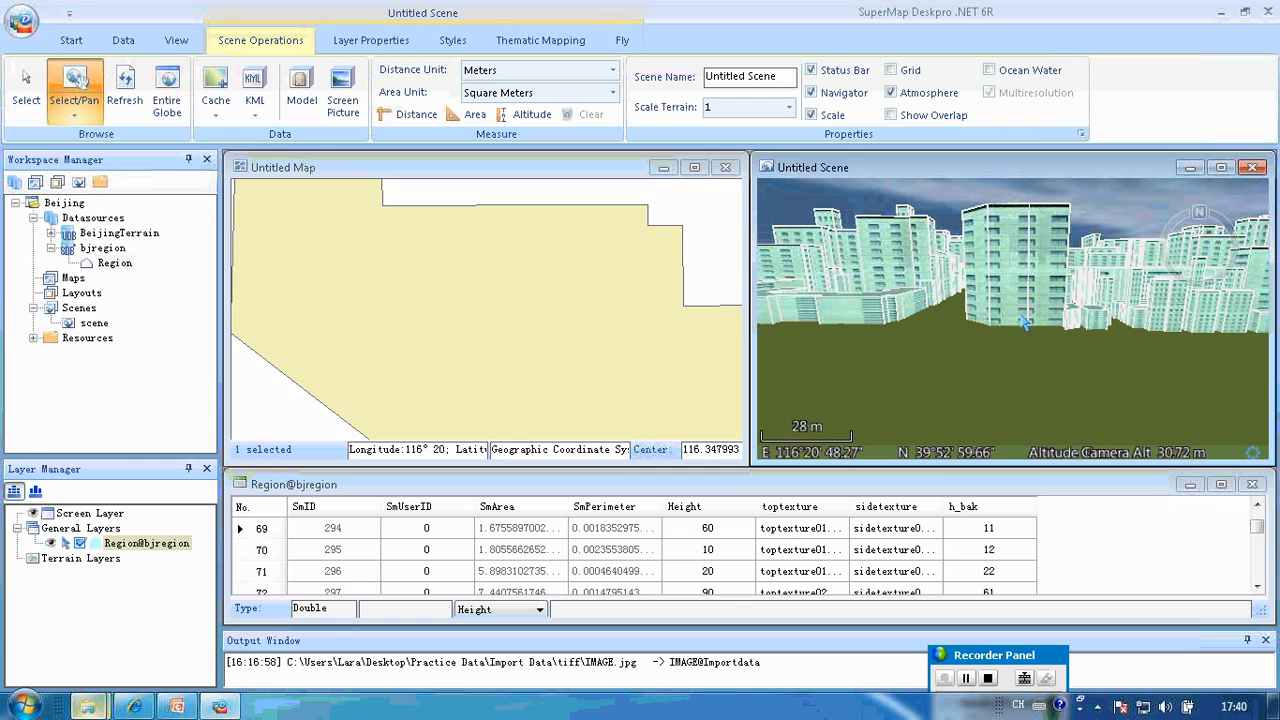
Select the tall angular building at the front of the scene and set its Height attribute to 10
click(1003, 252)
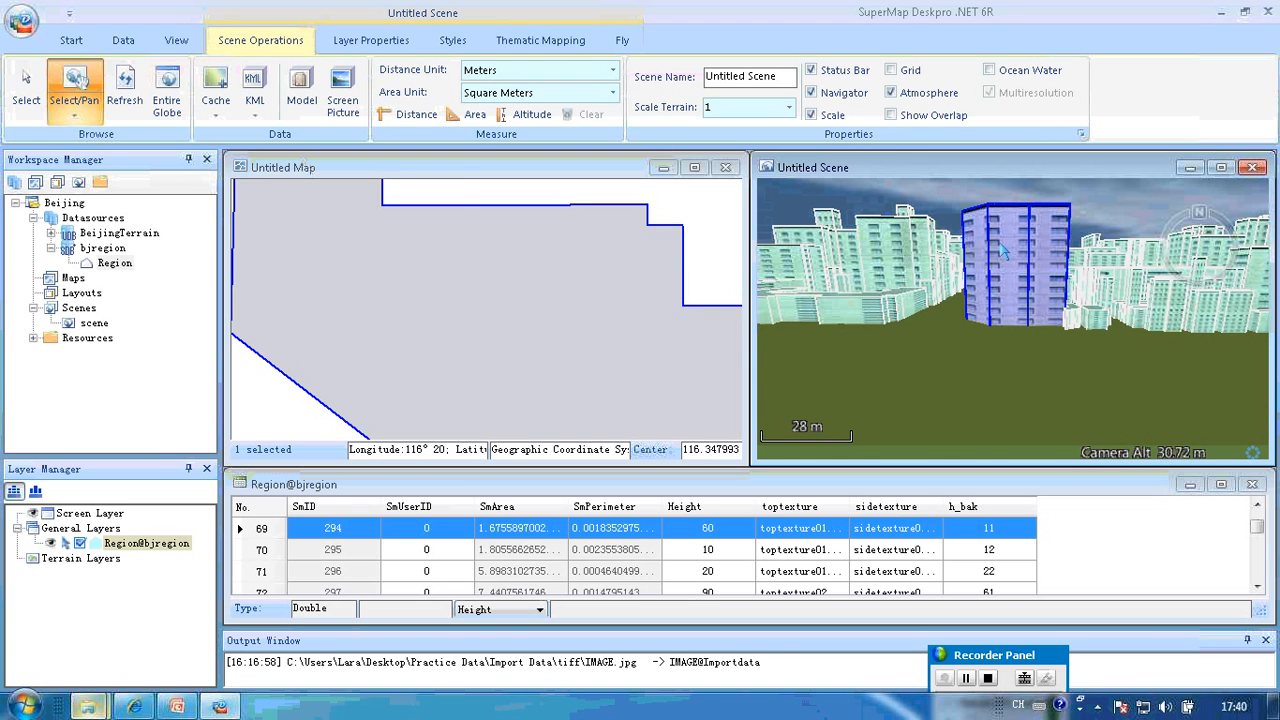
scroll(1021, 272, down, 2)
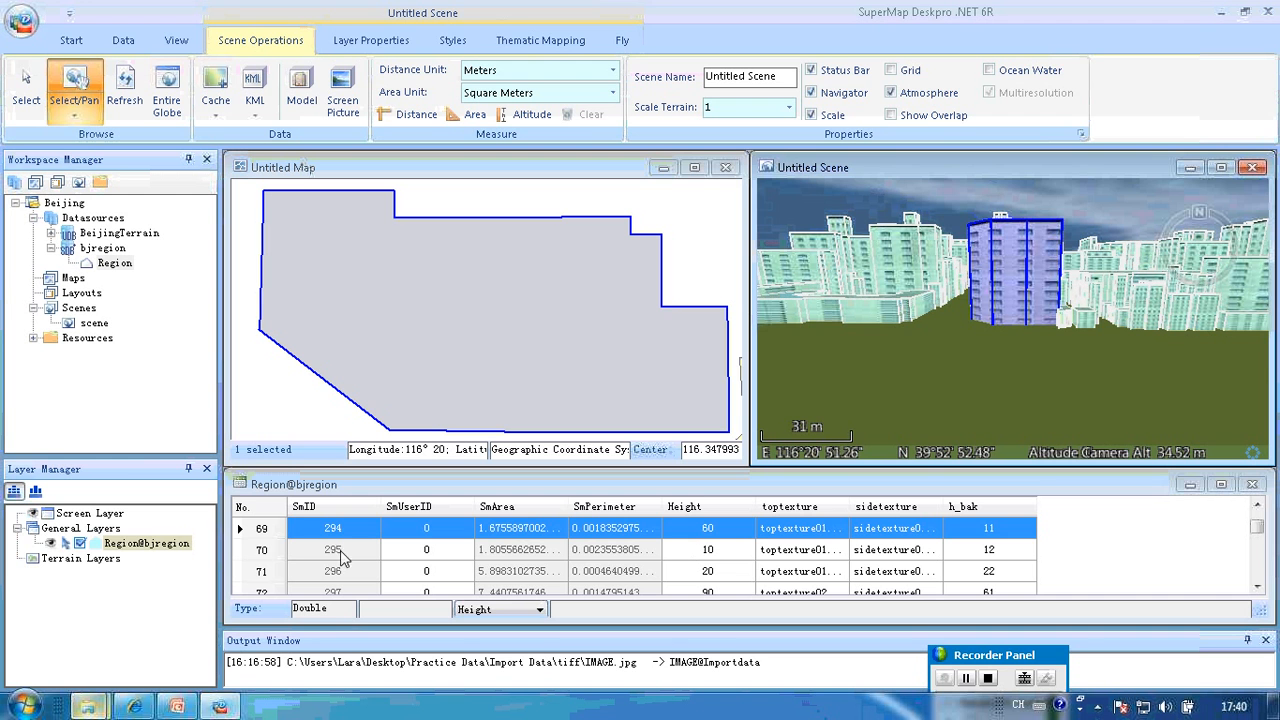
double_click(740, 530)
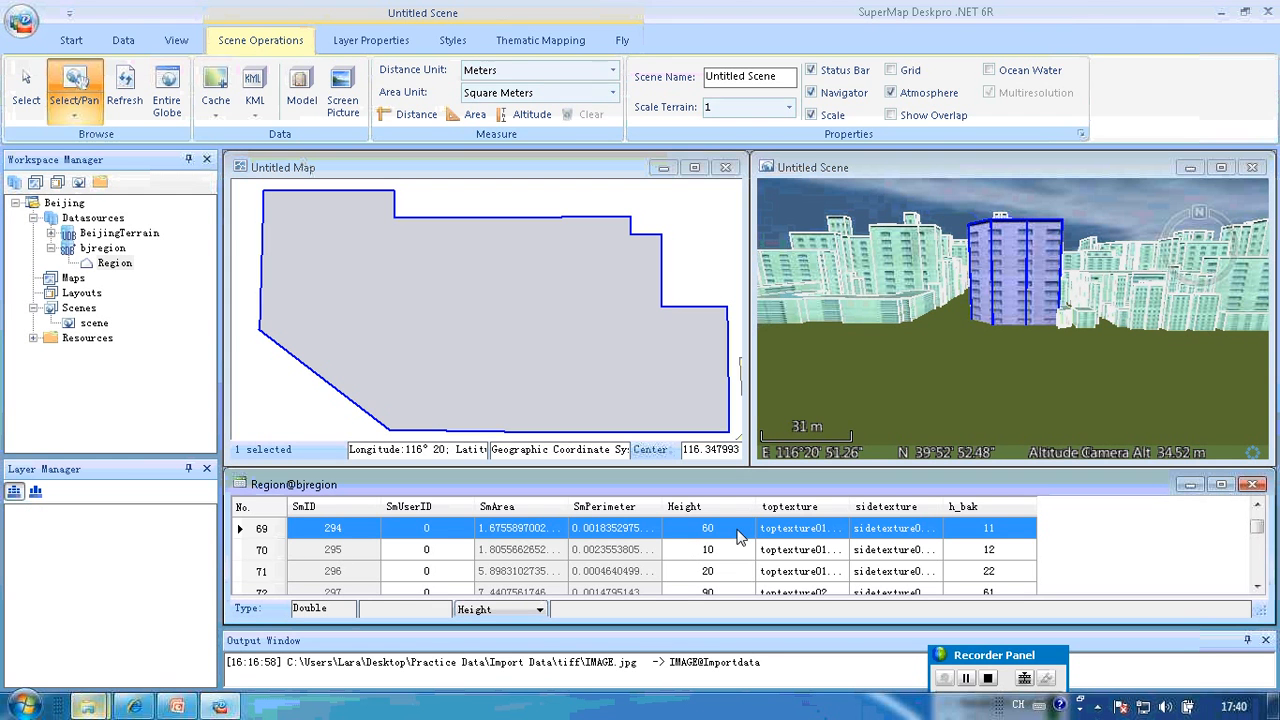
click(741, 529)
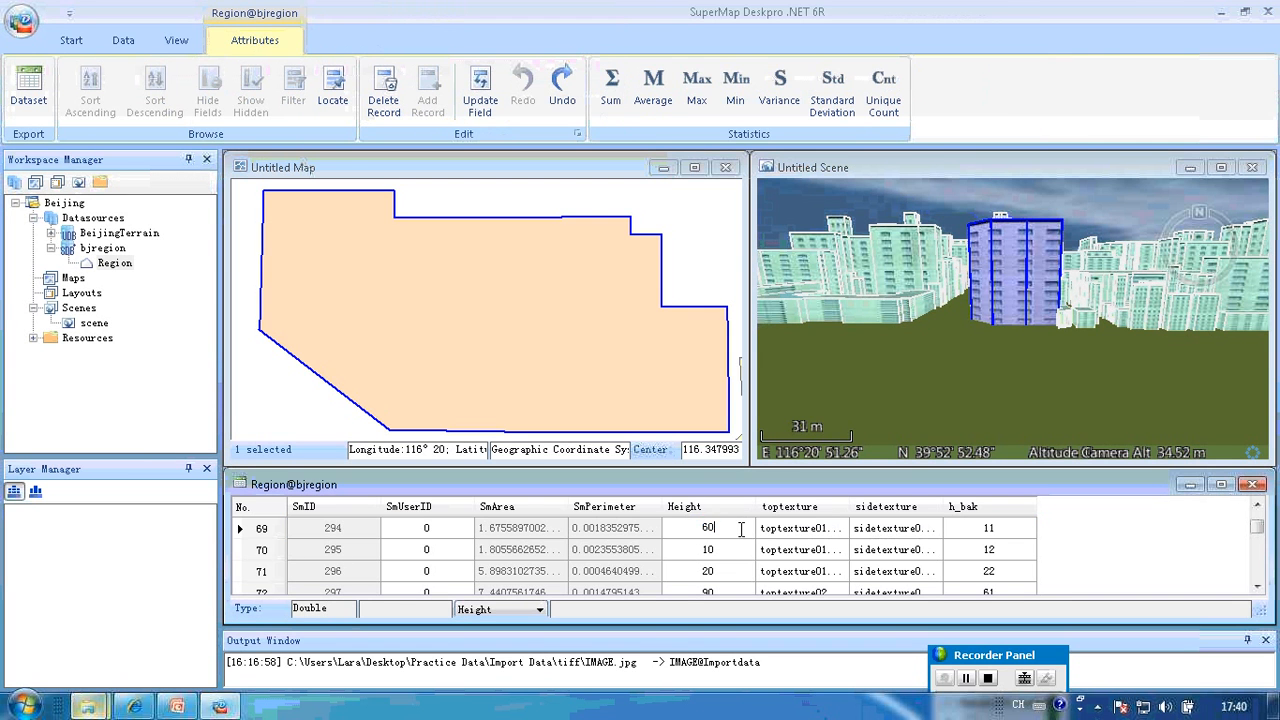
drag(741, 529, 697, 527)
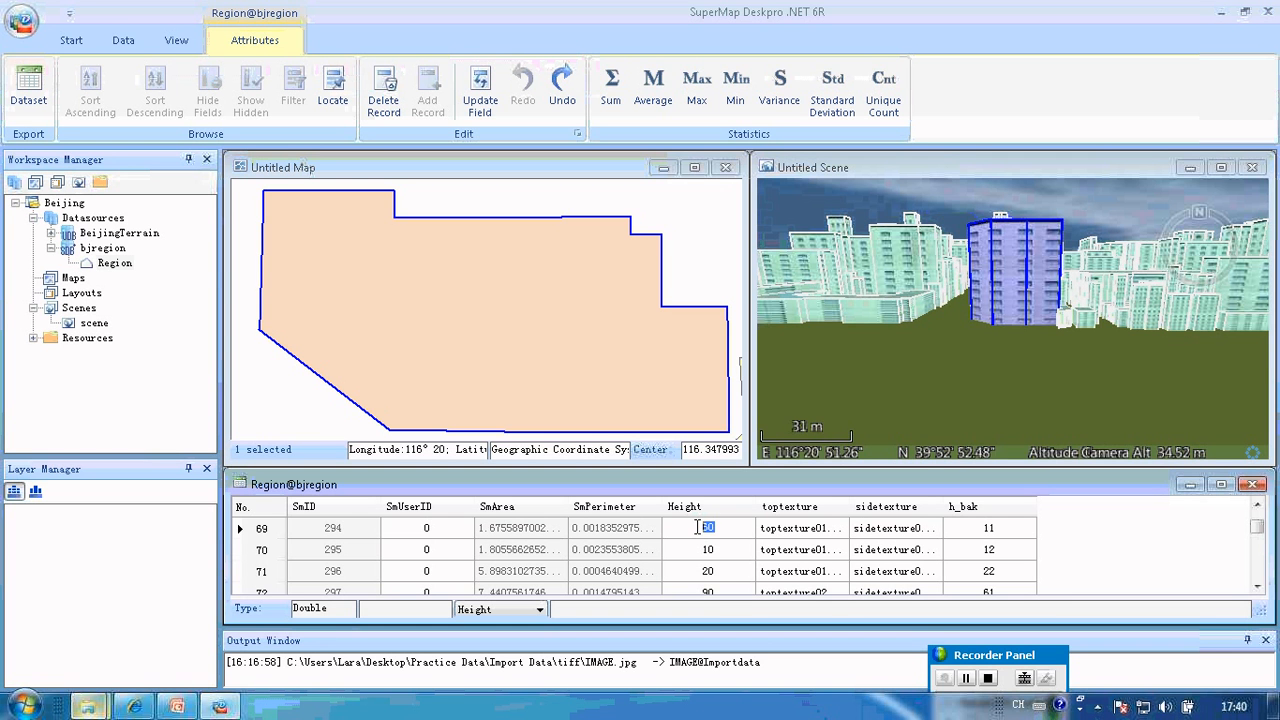
text(10)
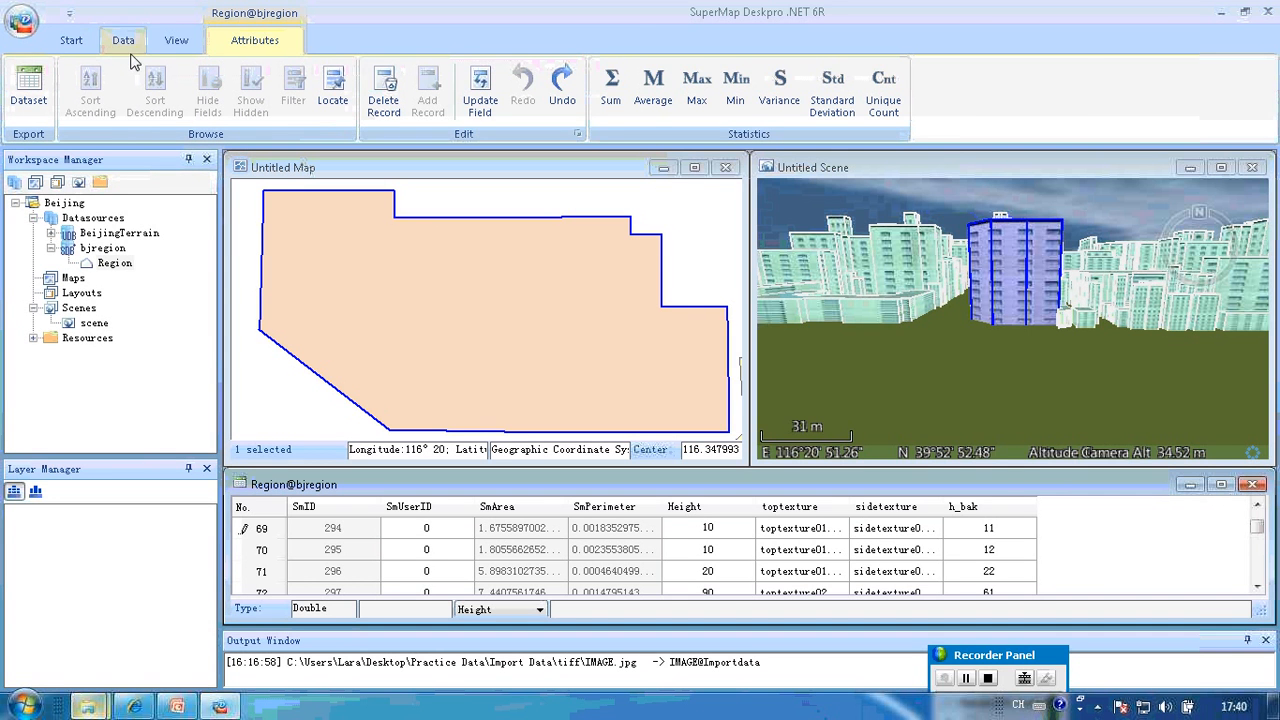
Refresh the scene to apply the building's new height, reposition the view around it, and clear the selection
click(855, 168)
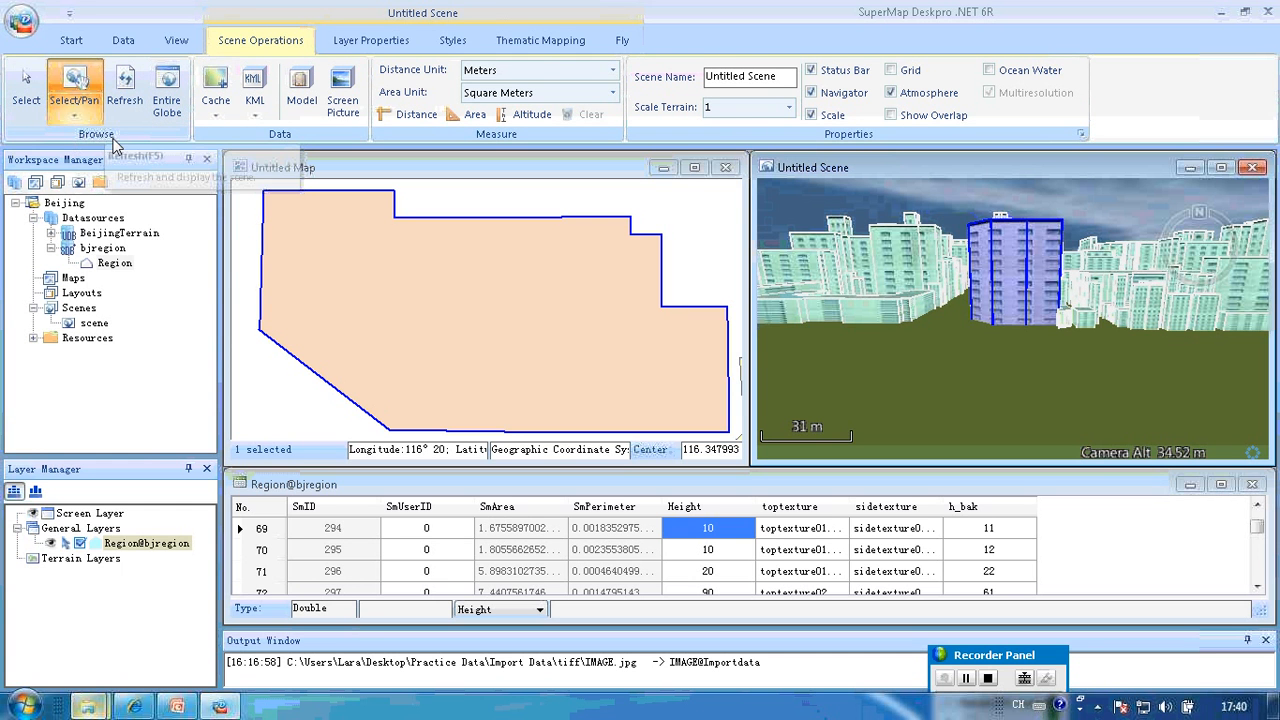
click(137, 104)
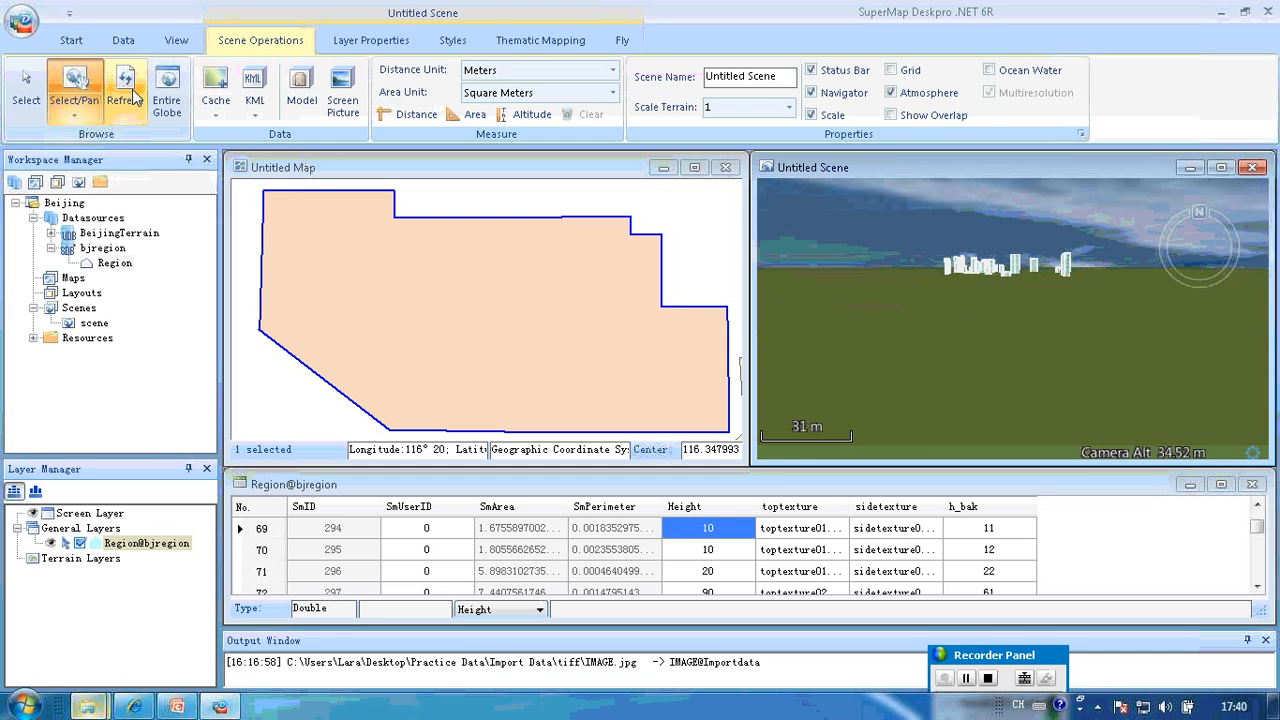
drag(898, 340, 1008, 330)
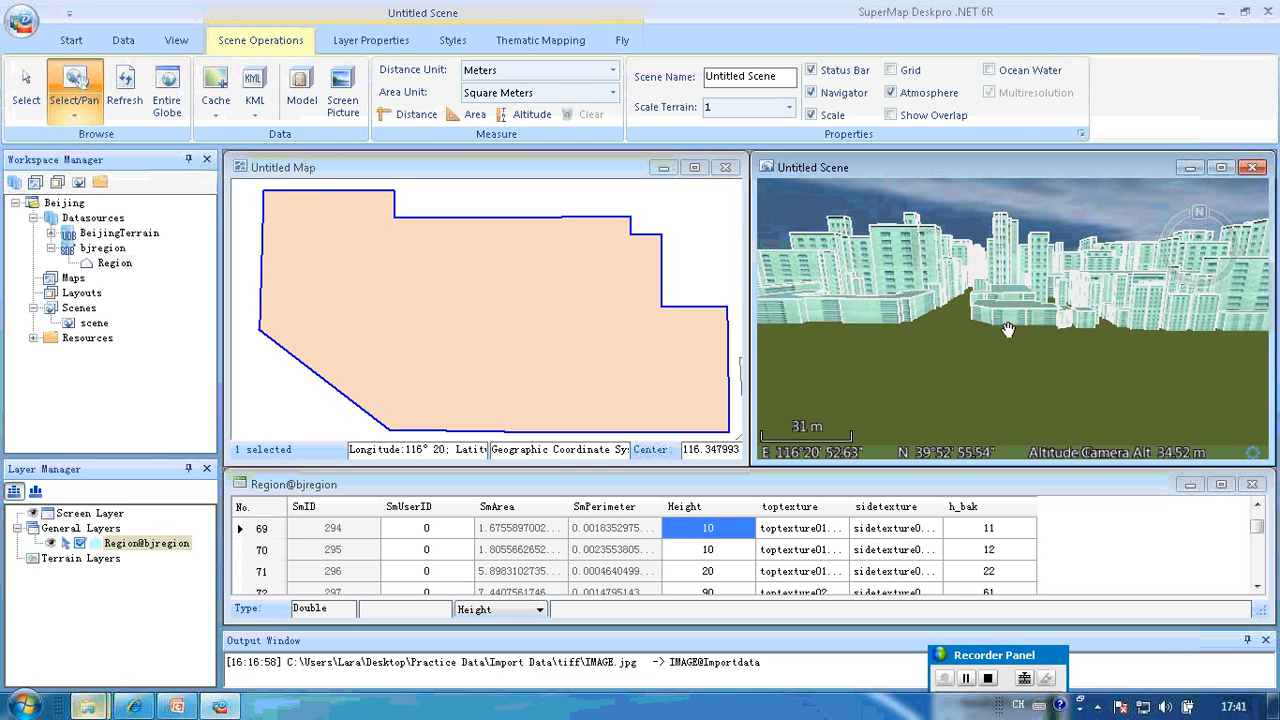
drag(1022, 338, 975, 352)
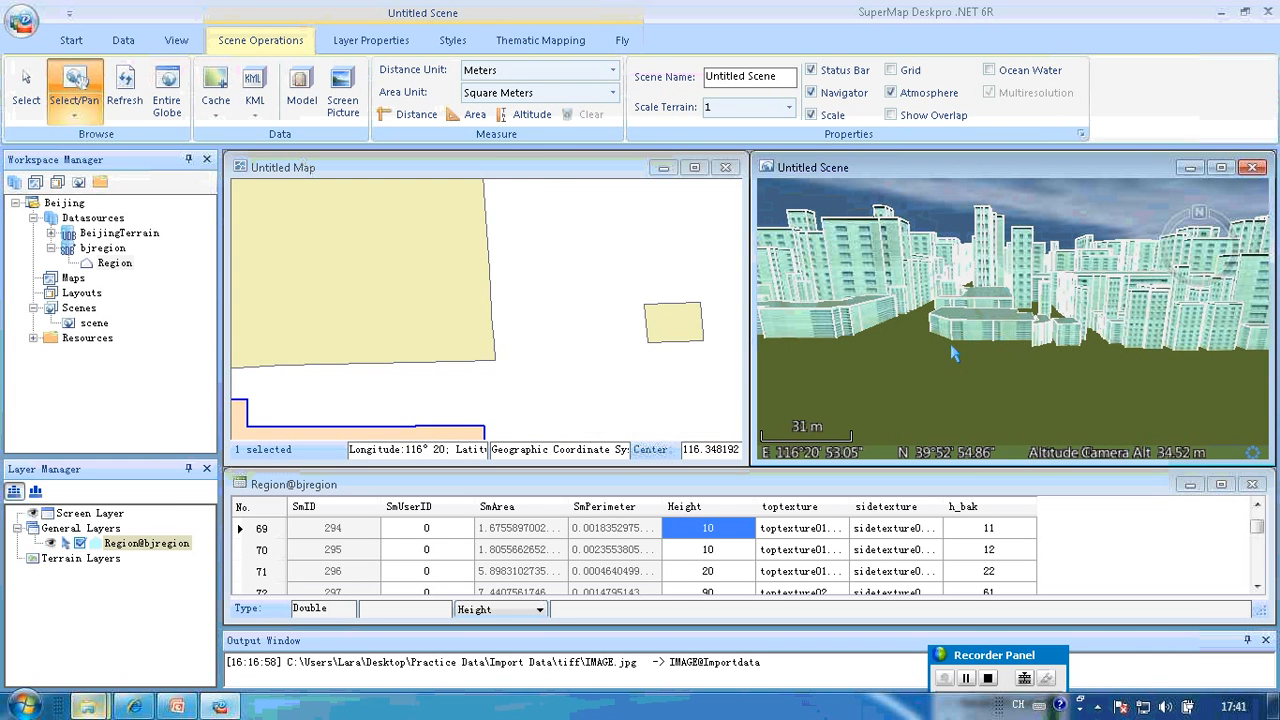
click(992, 346)
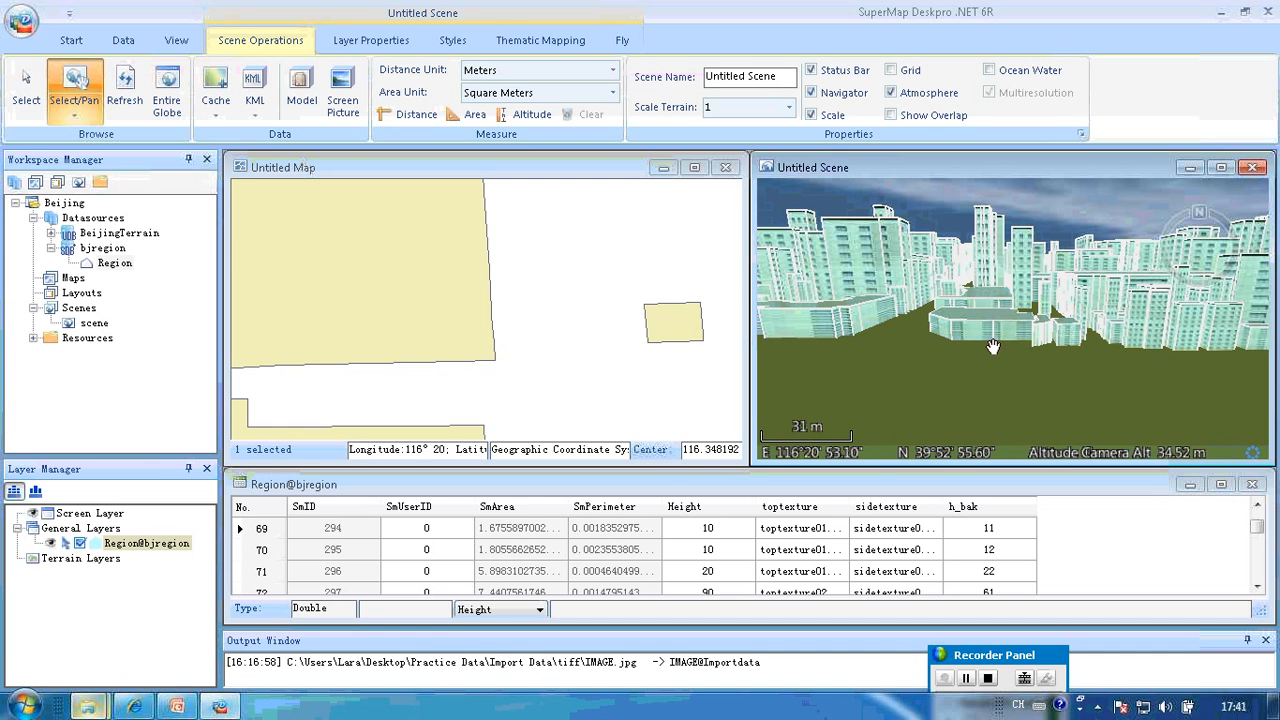